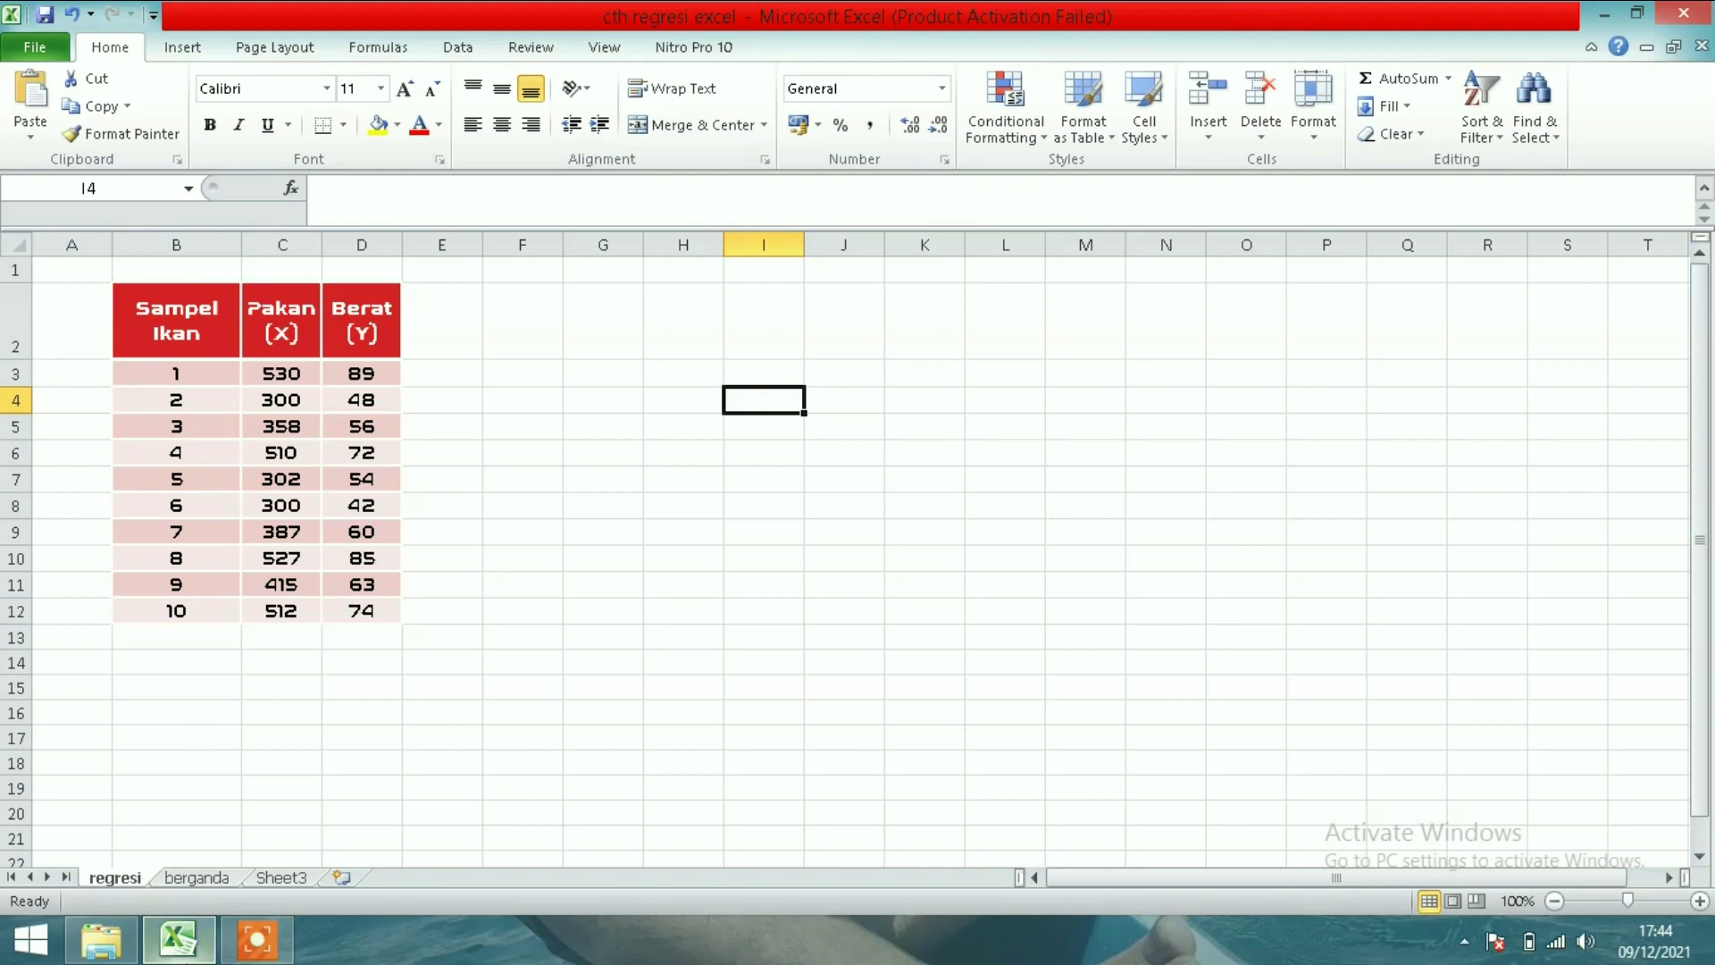
- Look through the berganda sheet and the empty Sheet3, then return to the regresi fish data sheet
{"action": "left_click", "coordinate": [213, 879]}
{"action": "left_click", "coordinate": [134, 879]}
{"action": "left_click", "coordinate": [175, 877]}
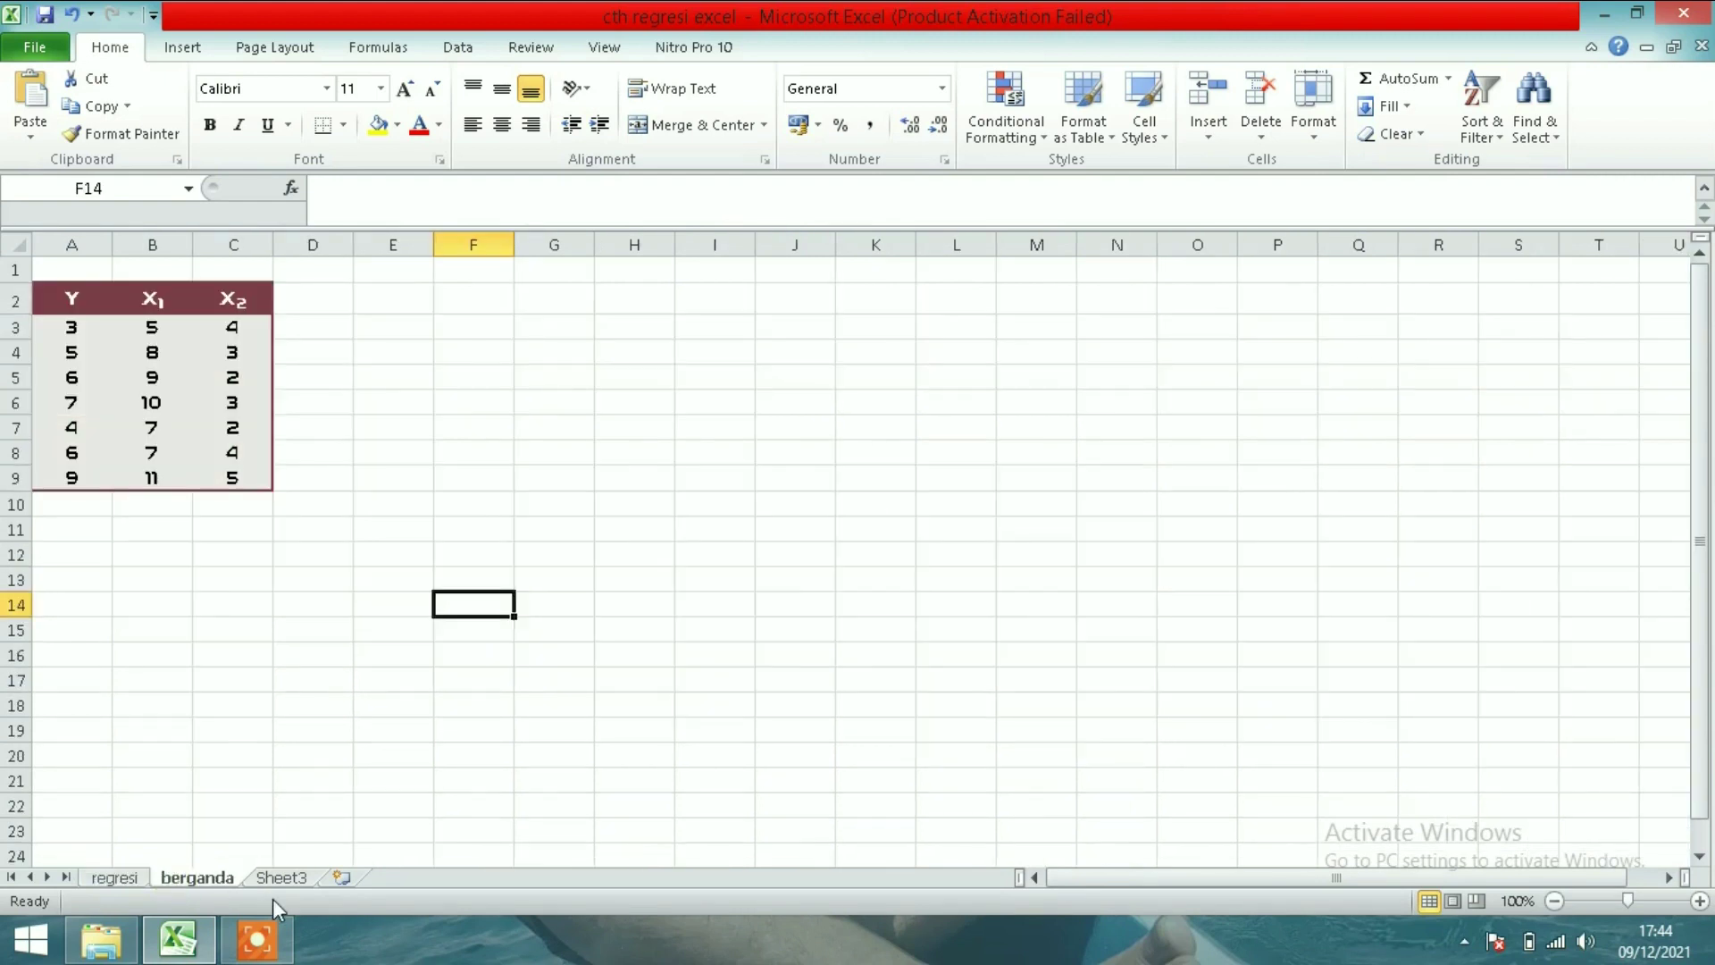
{"action": "left_click", "coordinate": [279, 879]}
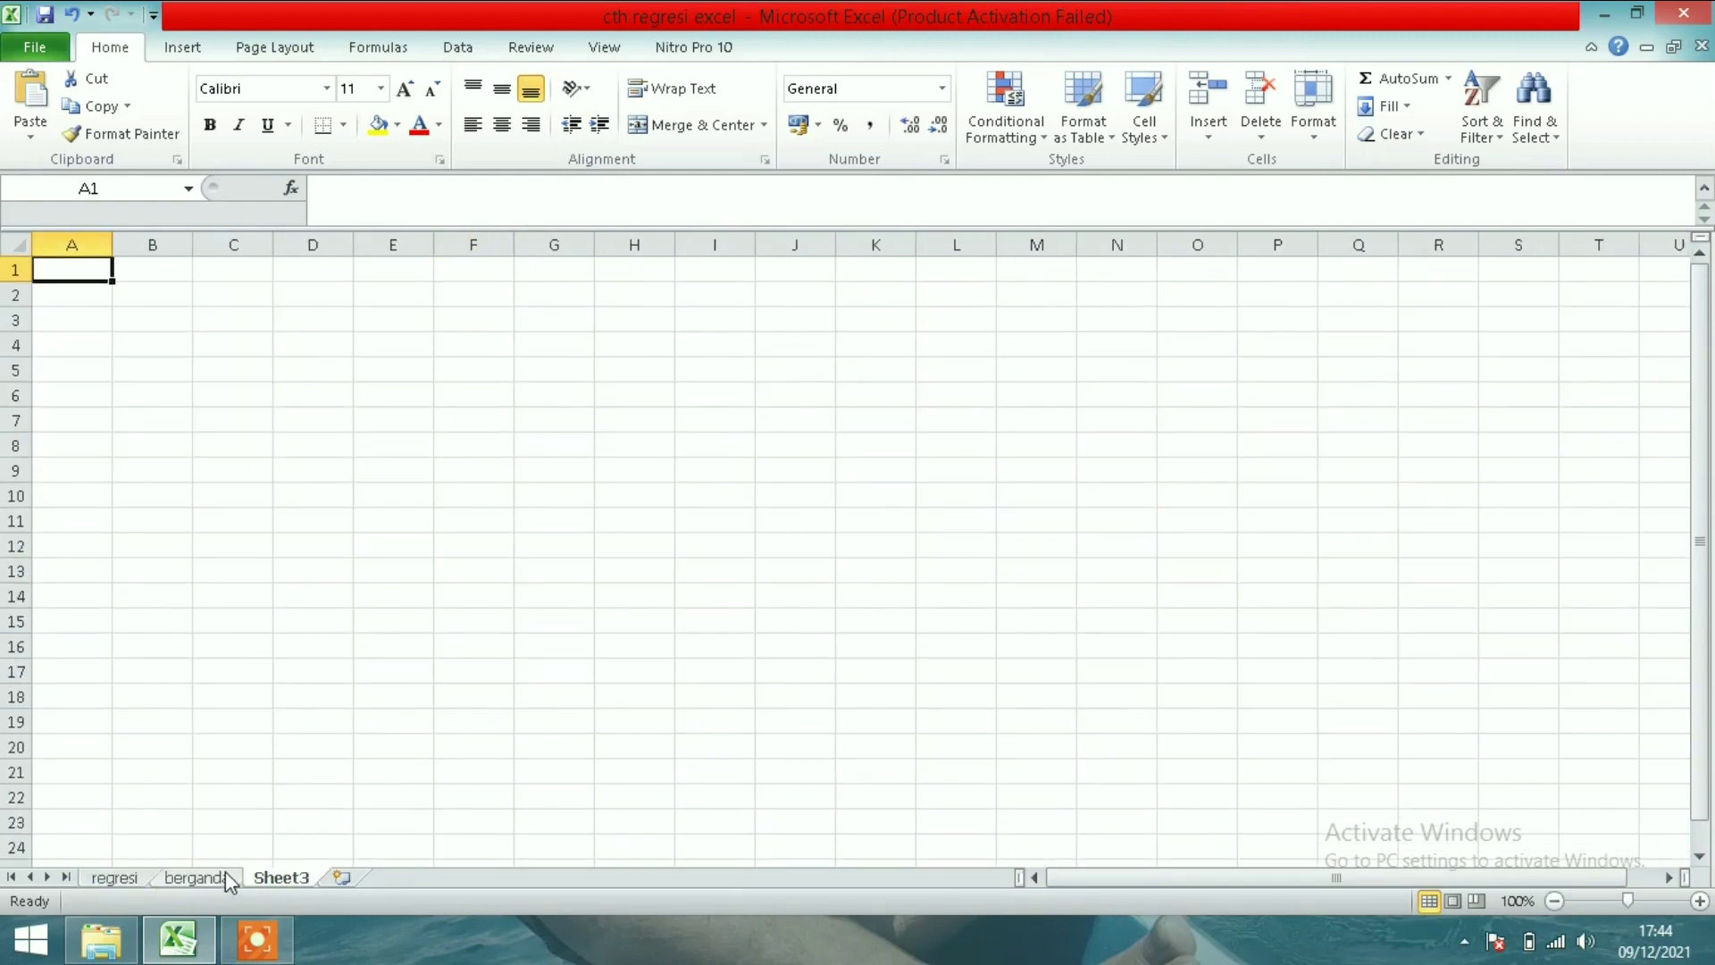
{"action": "left_click", "coordinate": [225, 875]}
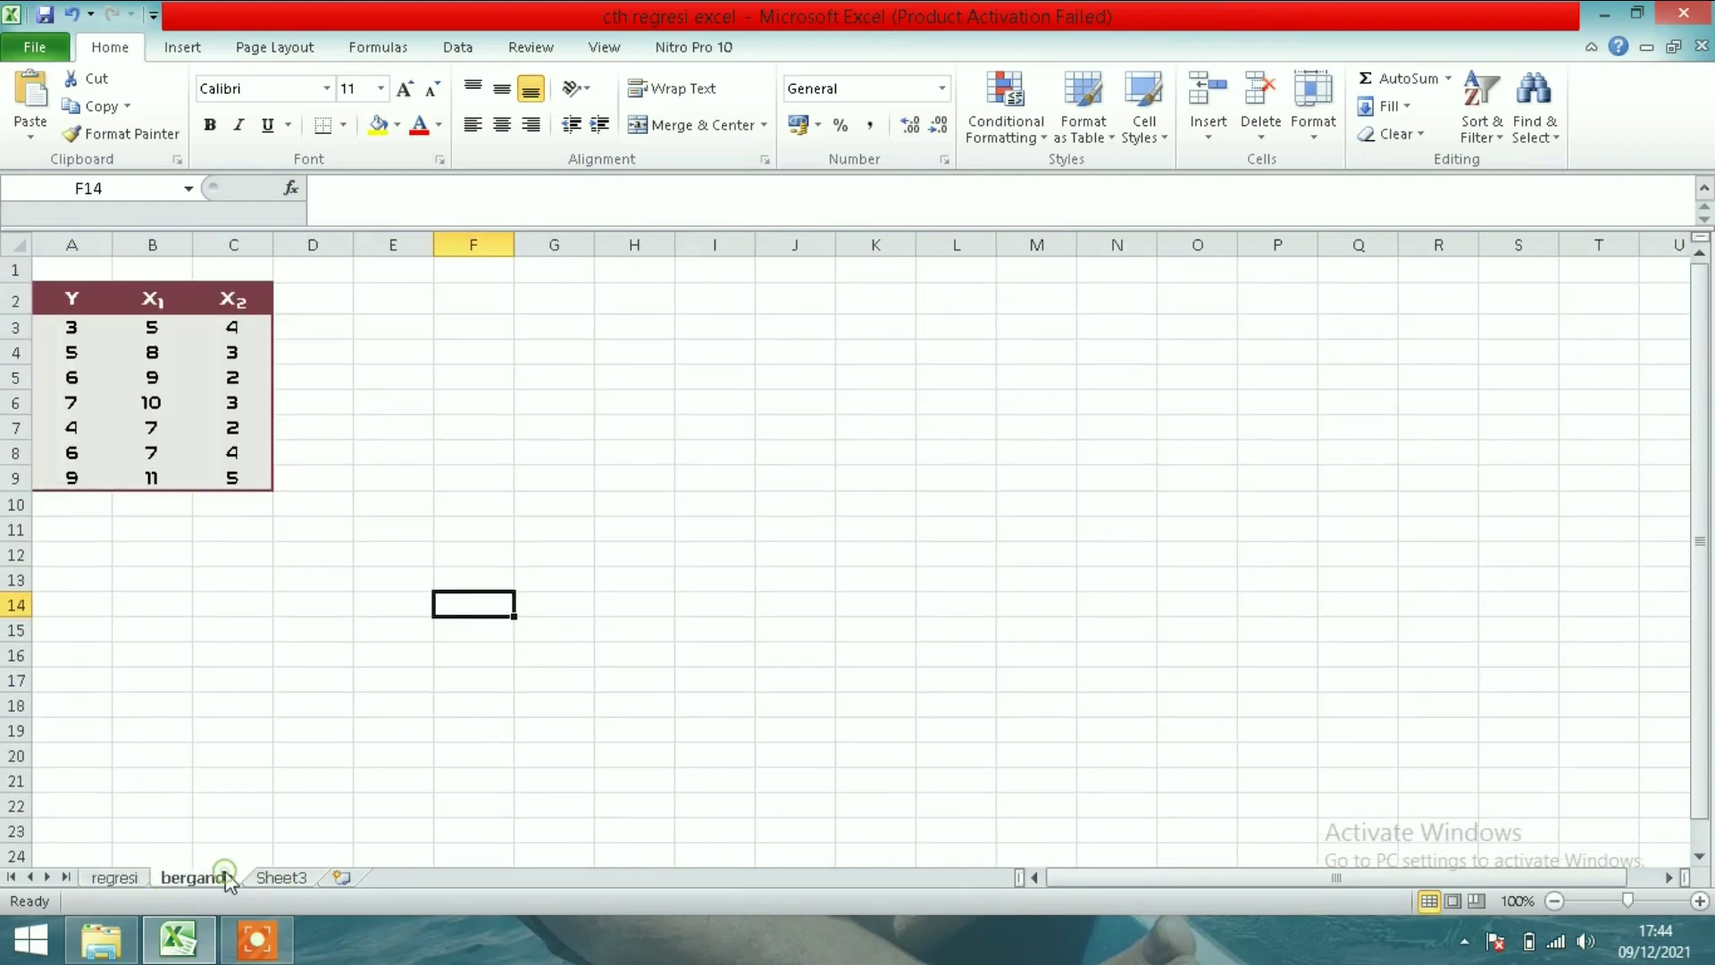
{"action": "left_click", "coordinate": [116, 877]}
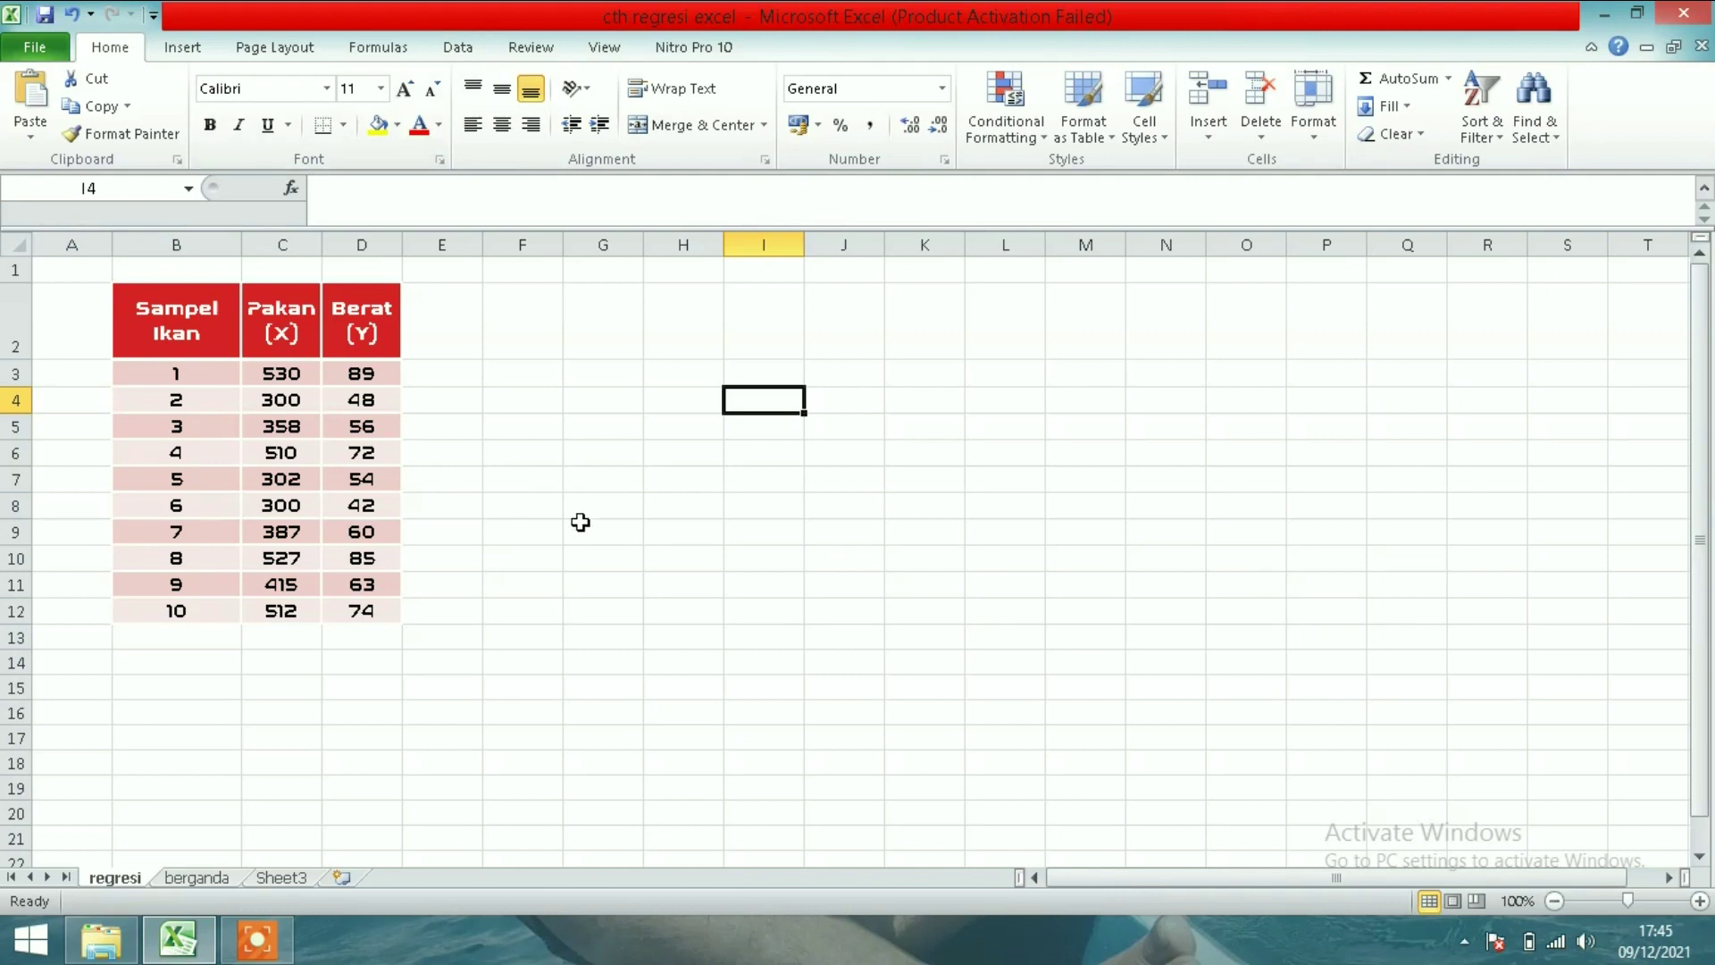
- From the Data tab, open Data Analysis and pick Regression from the Analysis Tools list
{"action": "left_click", "coordinate": [473, 46]}
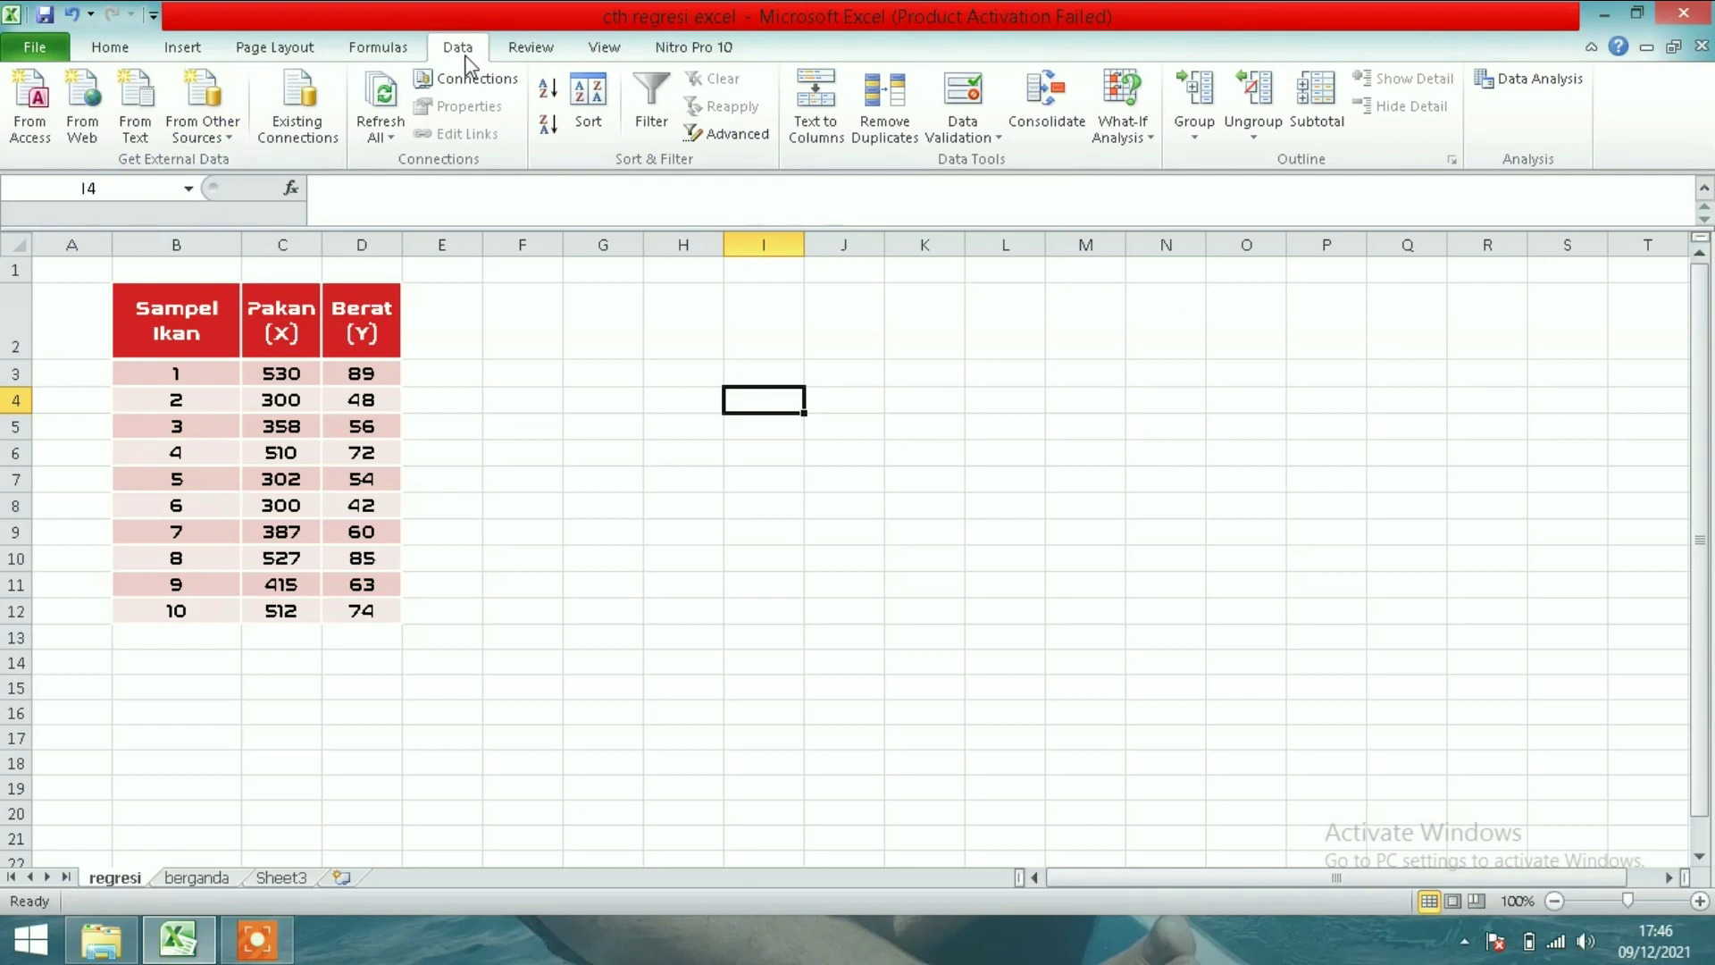
{"action": "left_click", "coordinate": [1543, 89]}
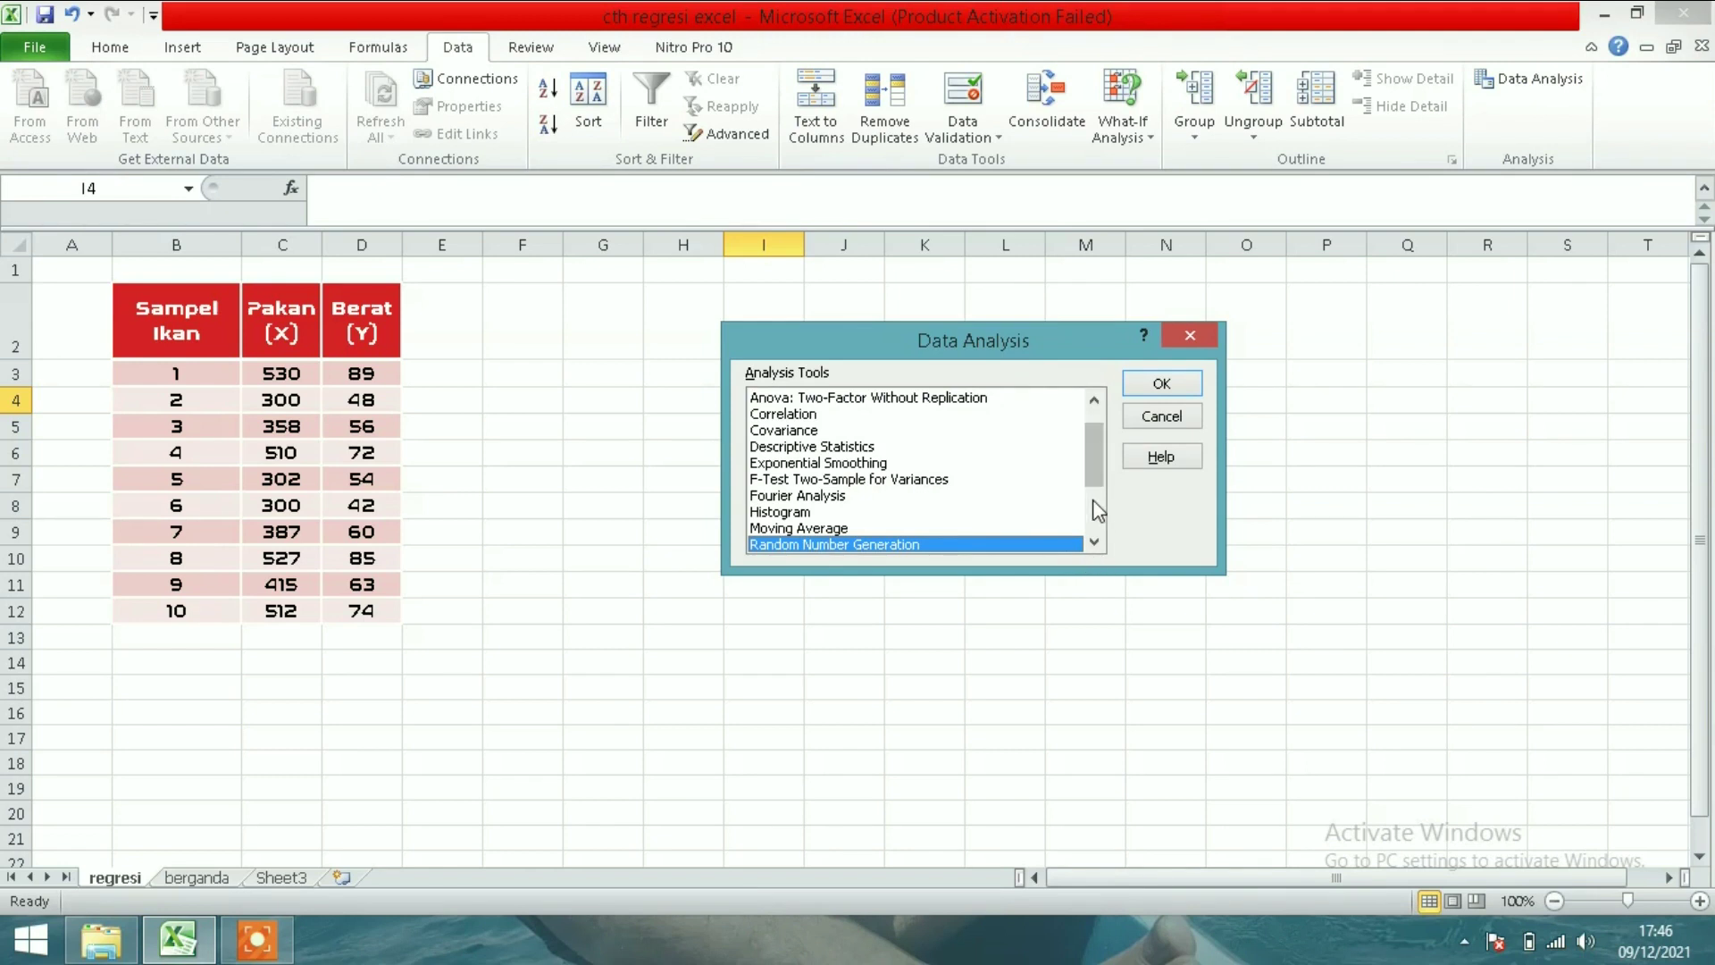
{"action": "scroll", "coordinate": [1100, 500], "scroll_direction": "down", "scroll_amount": 3}
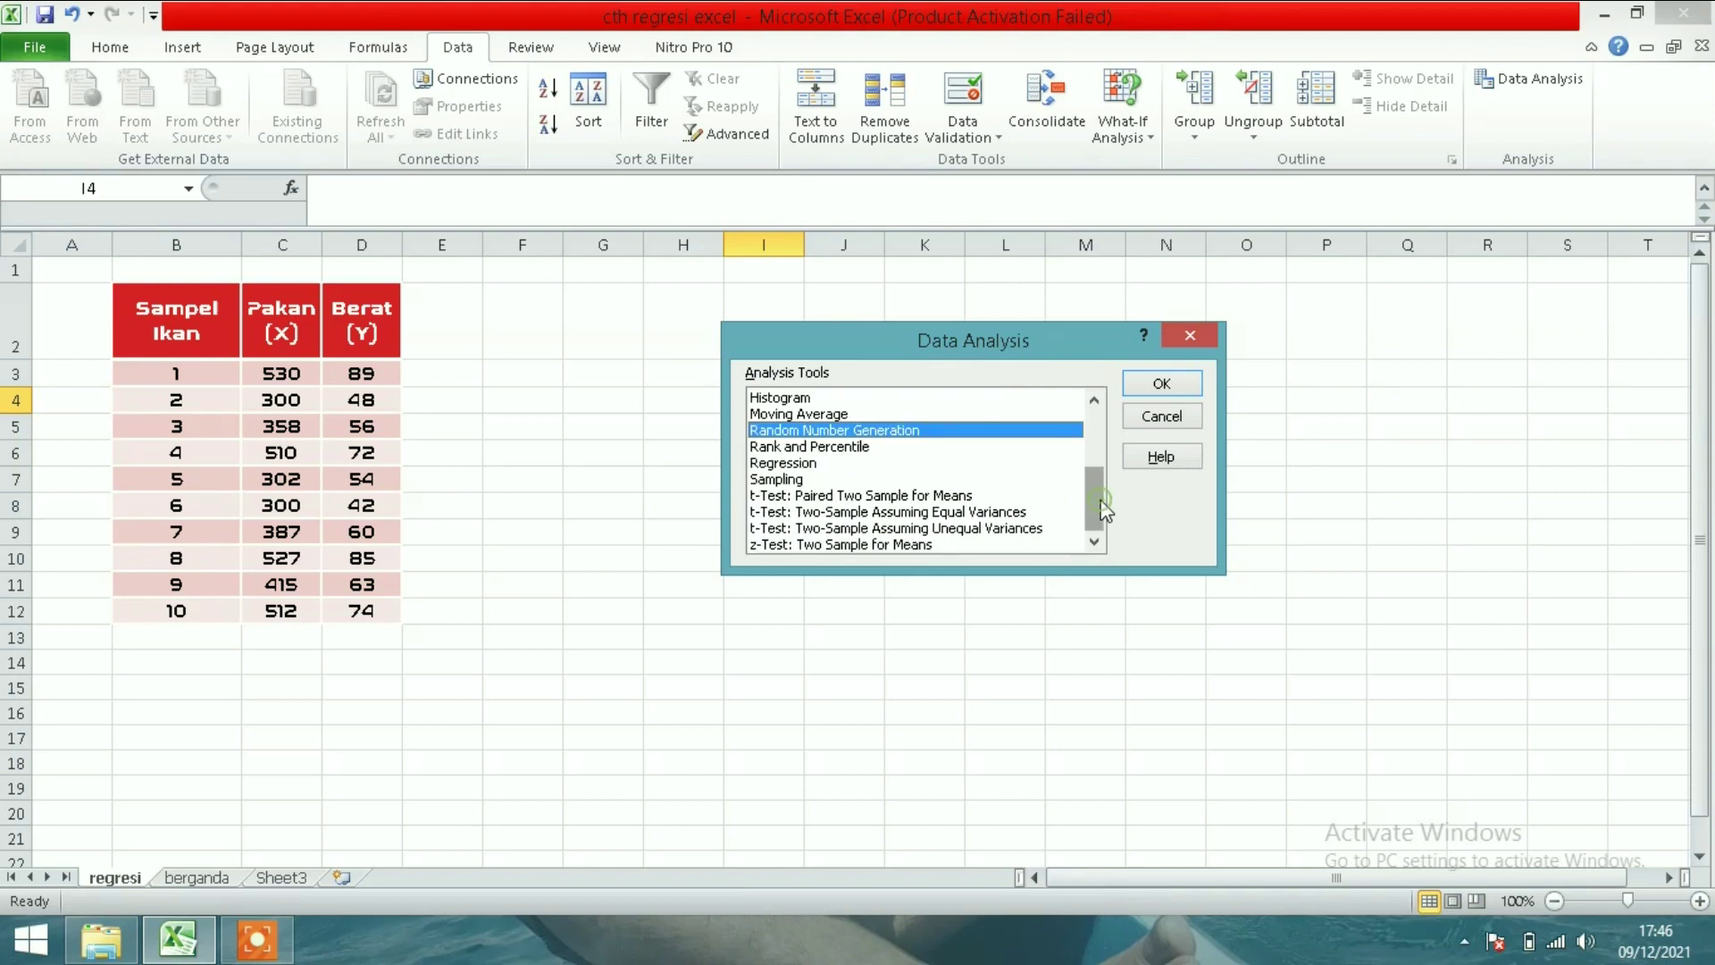
{"action": "left_click", "coordinate": [930, 466]}
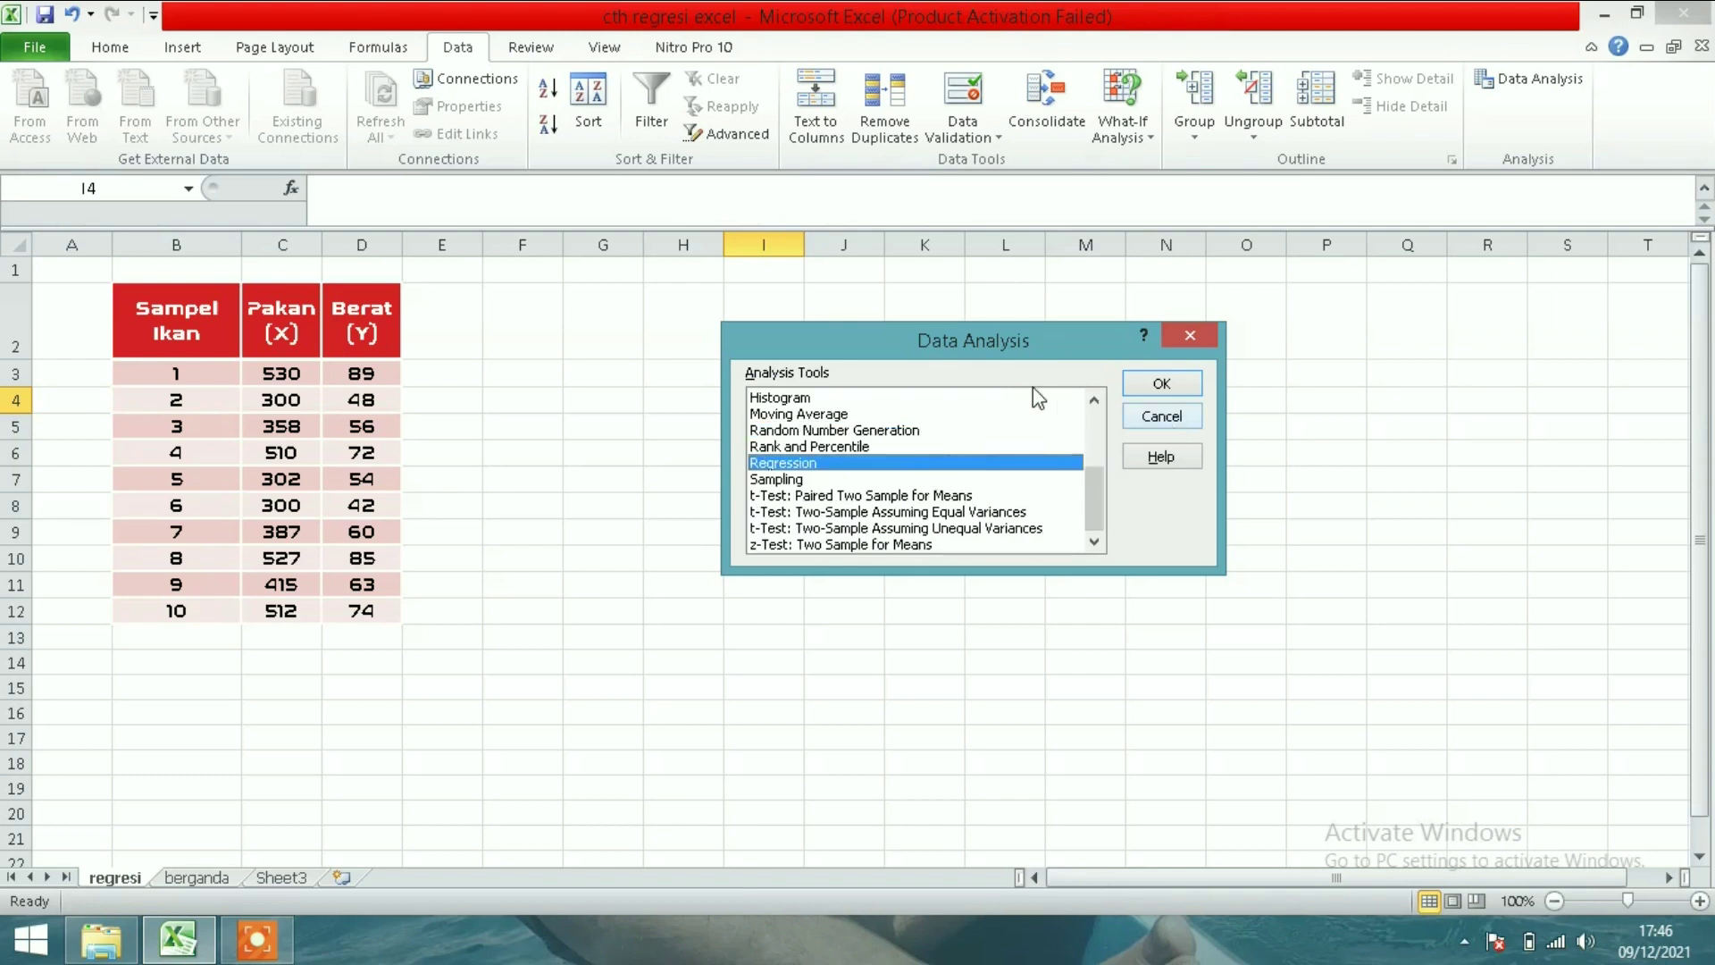
- Set Input Y Range $D$2:$D$12 (Berat) and Input X Range $C$2:$C$12 (Pakan), with Labels ticked
{"action": "left_click", "coordinate": [1173, 390]}
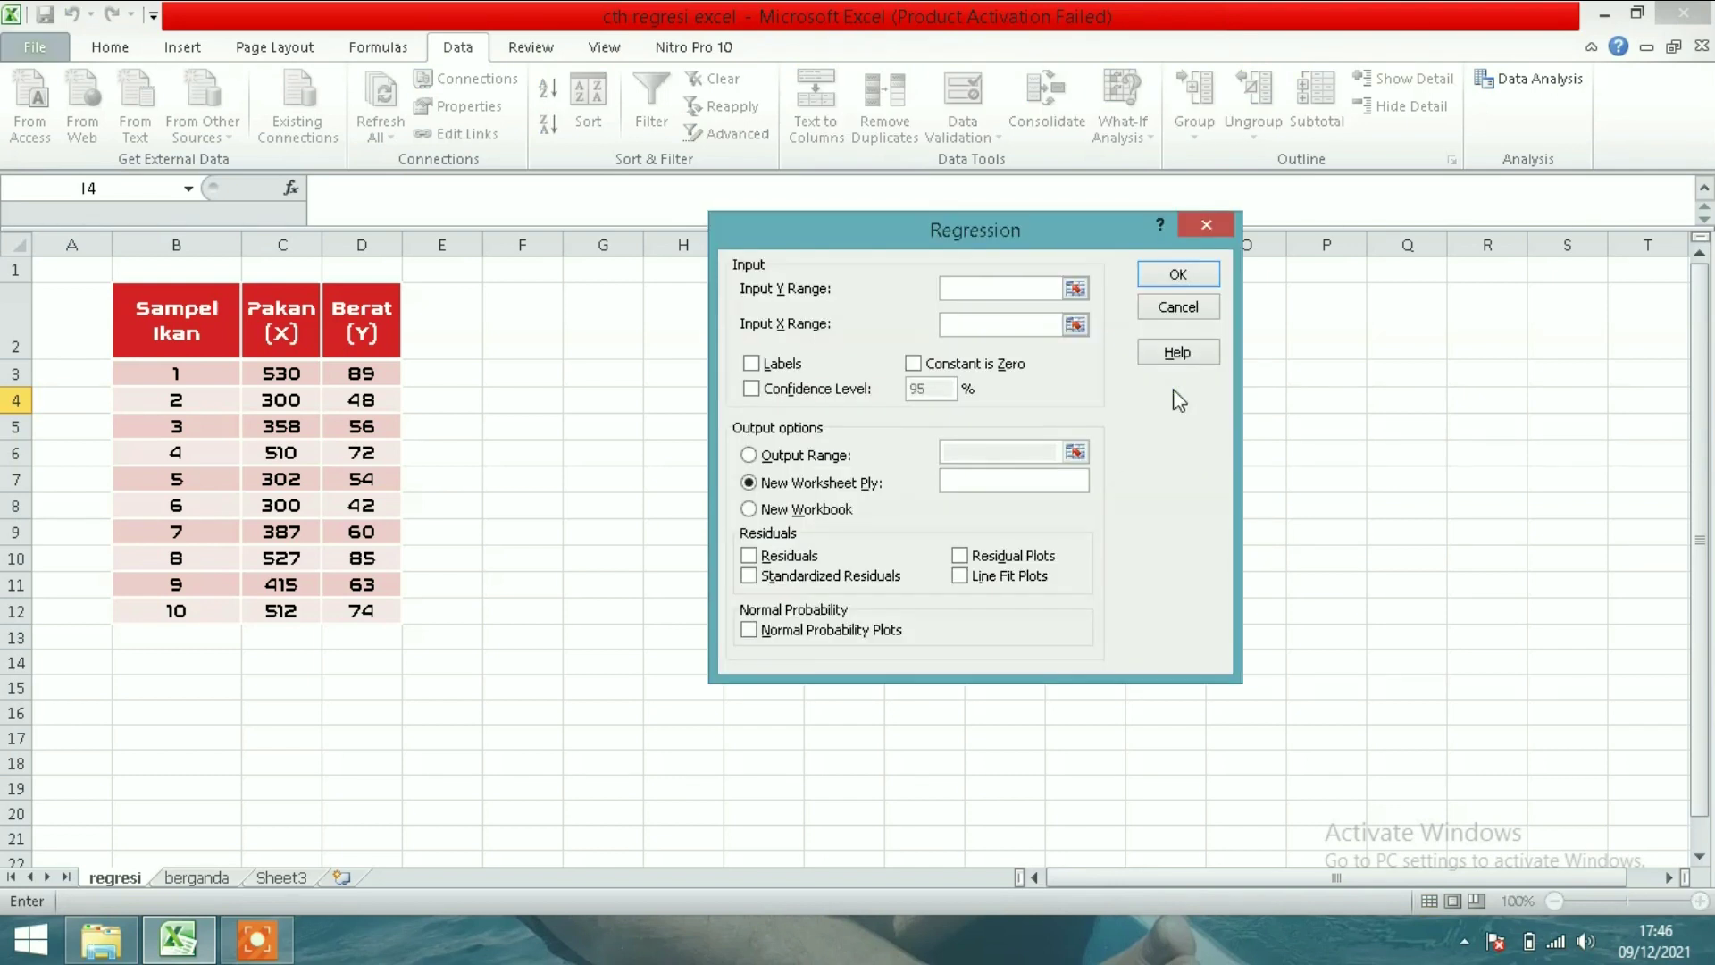
{"action": "left_click", "coordinate": [1074, 288]}
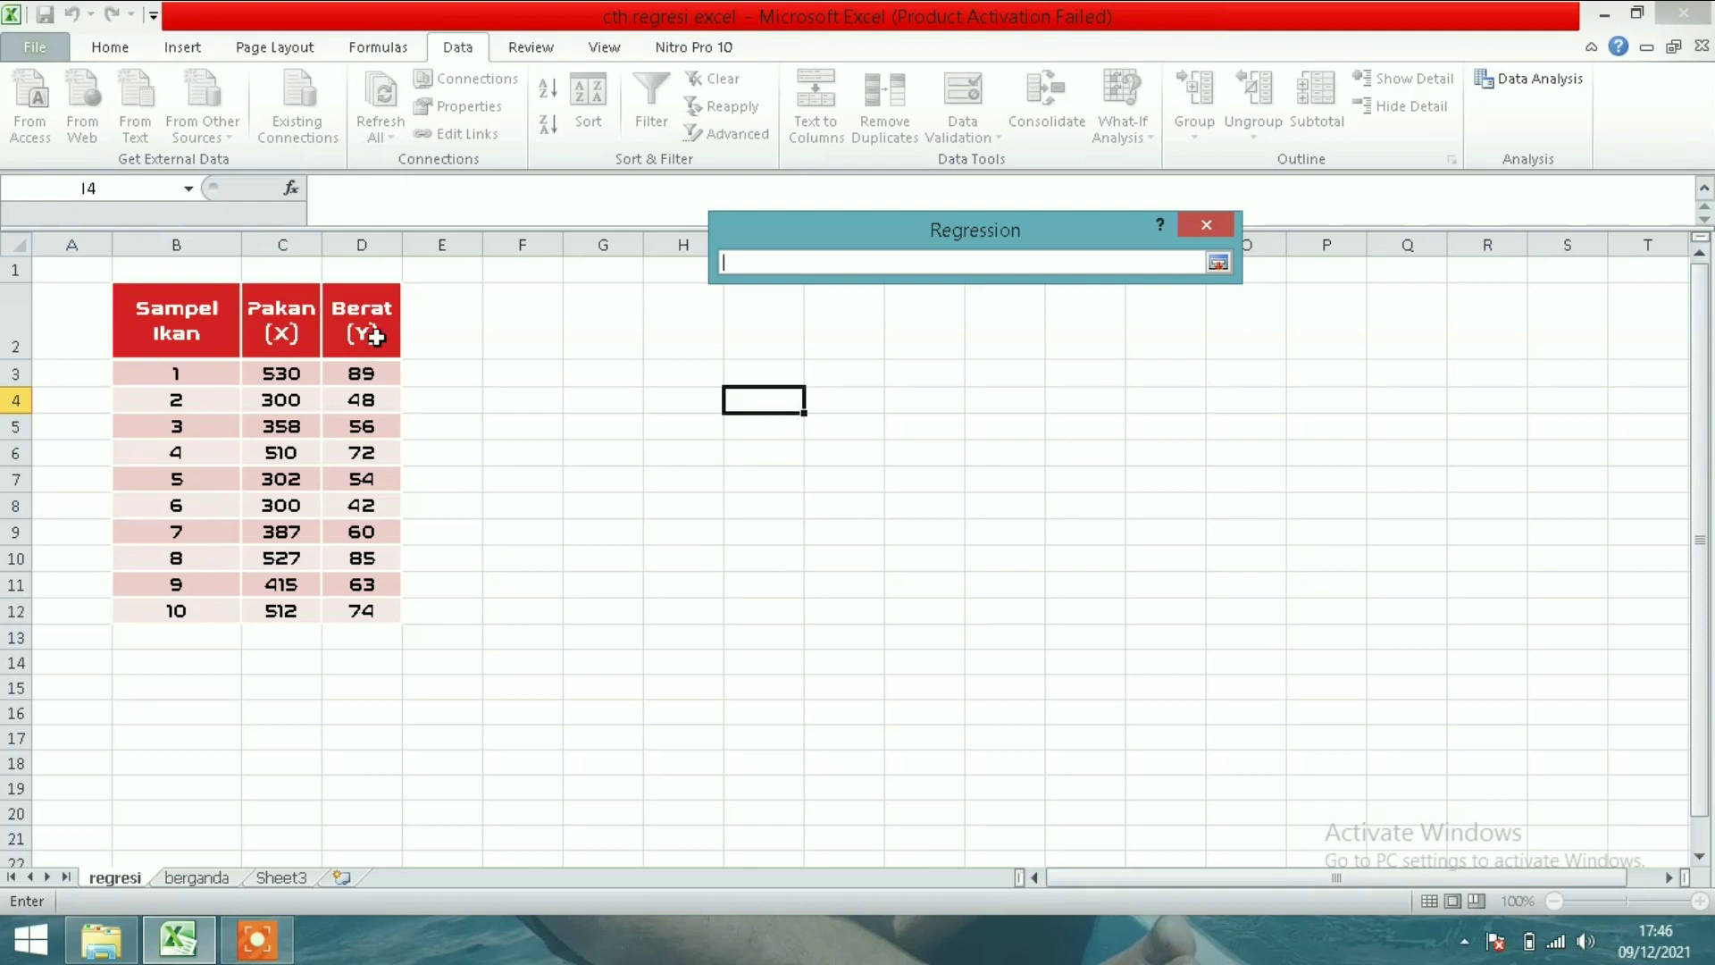
{"action": "left_click_drag", "start_coordinate": [375, 303], "coordinate": [361, 611]}
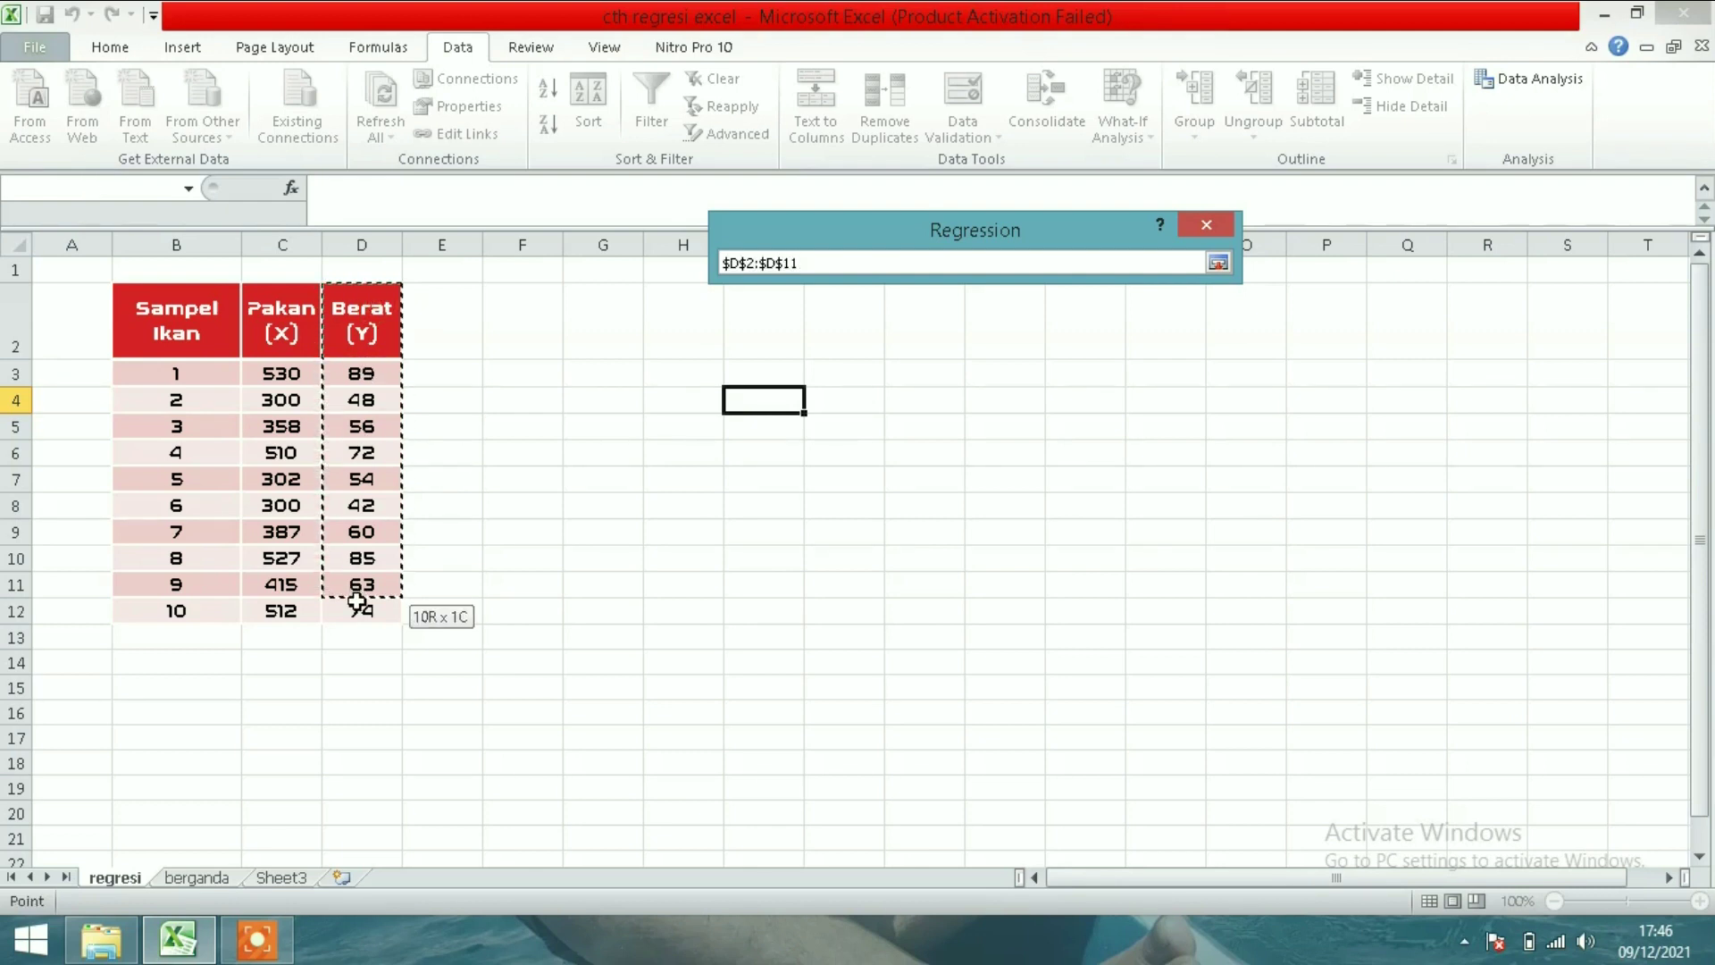
{"action": "left_click", "coordinate": [1220, 263]}
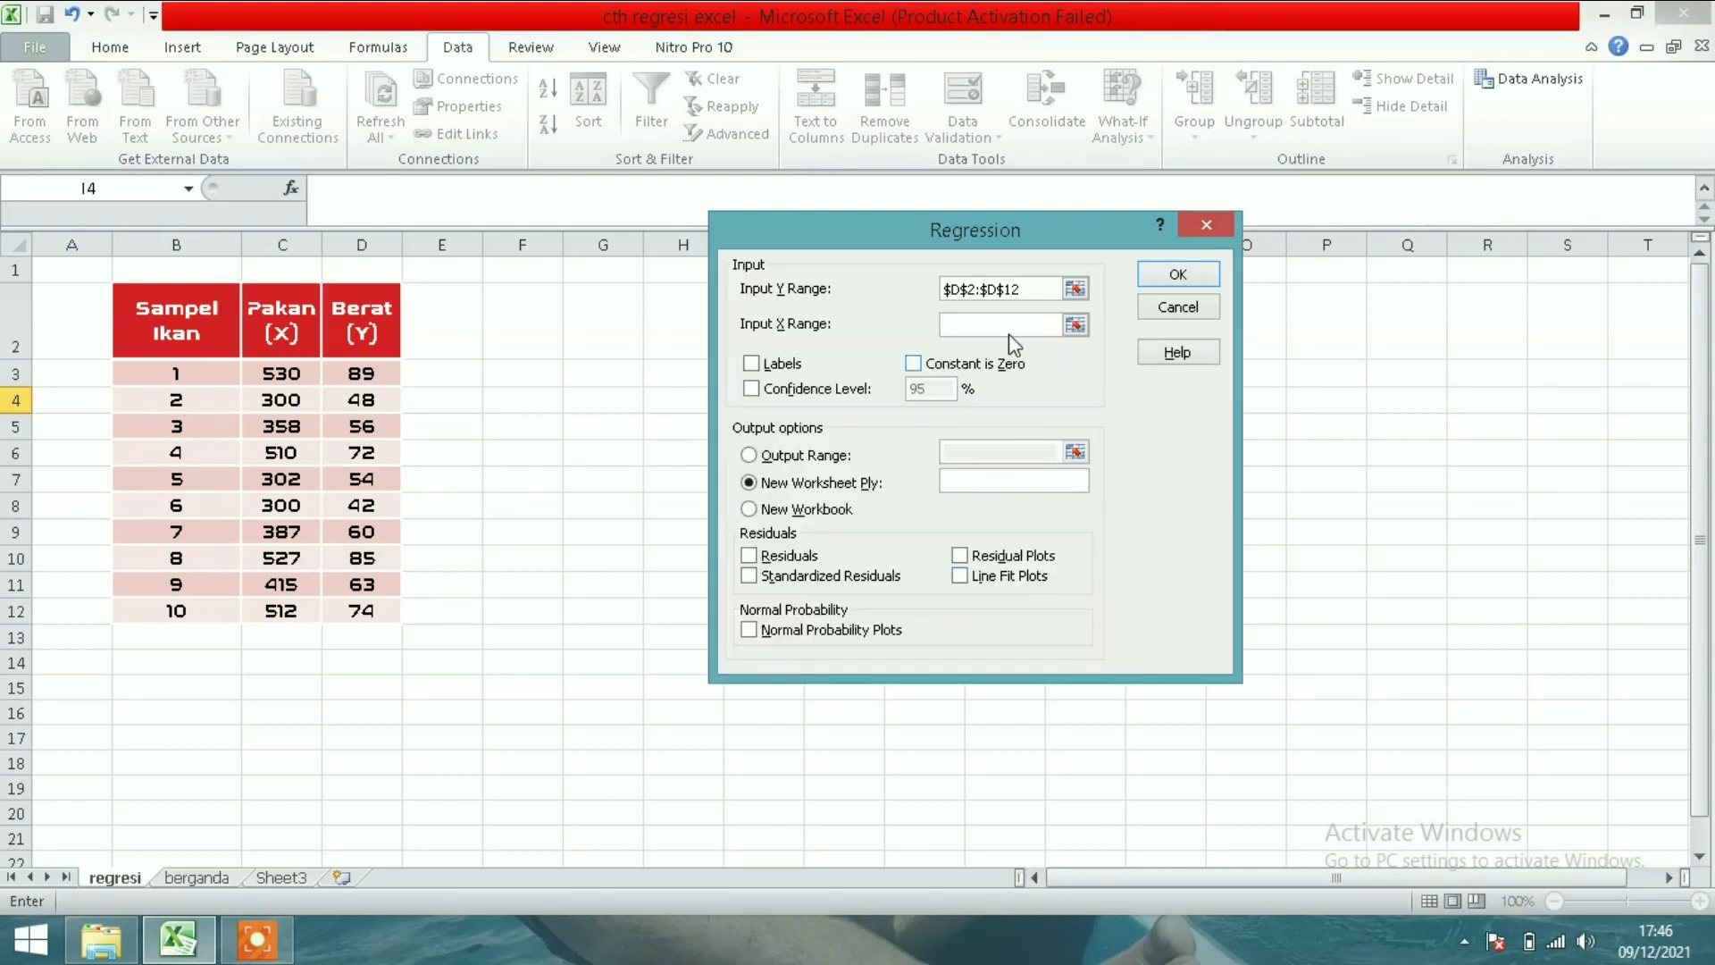
{"action": "left_click", "coordinate": [1074, 325]}
{"action": "left_click_drag", "start_coordinate": [282, 308], "coordinate": [280, 611]}
{"action": "left_click", "coordinate": [1226, 262]}
{"action": "left_click", "coordinate": [780, 367]}
{"action": "left_click", "coordinate": [779, 366]}
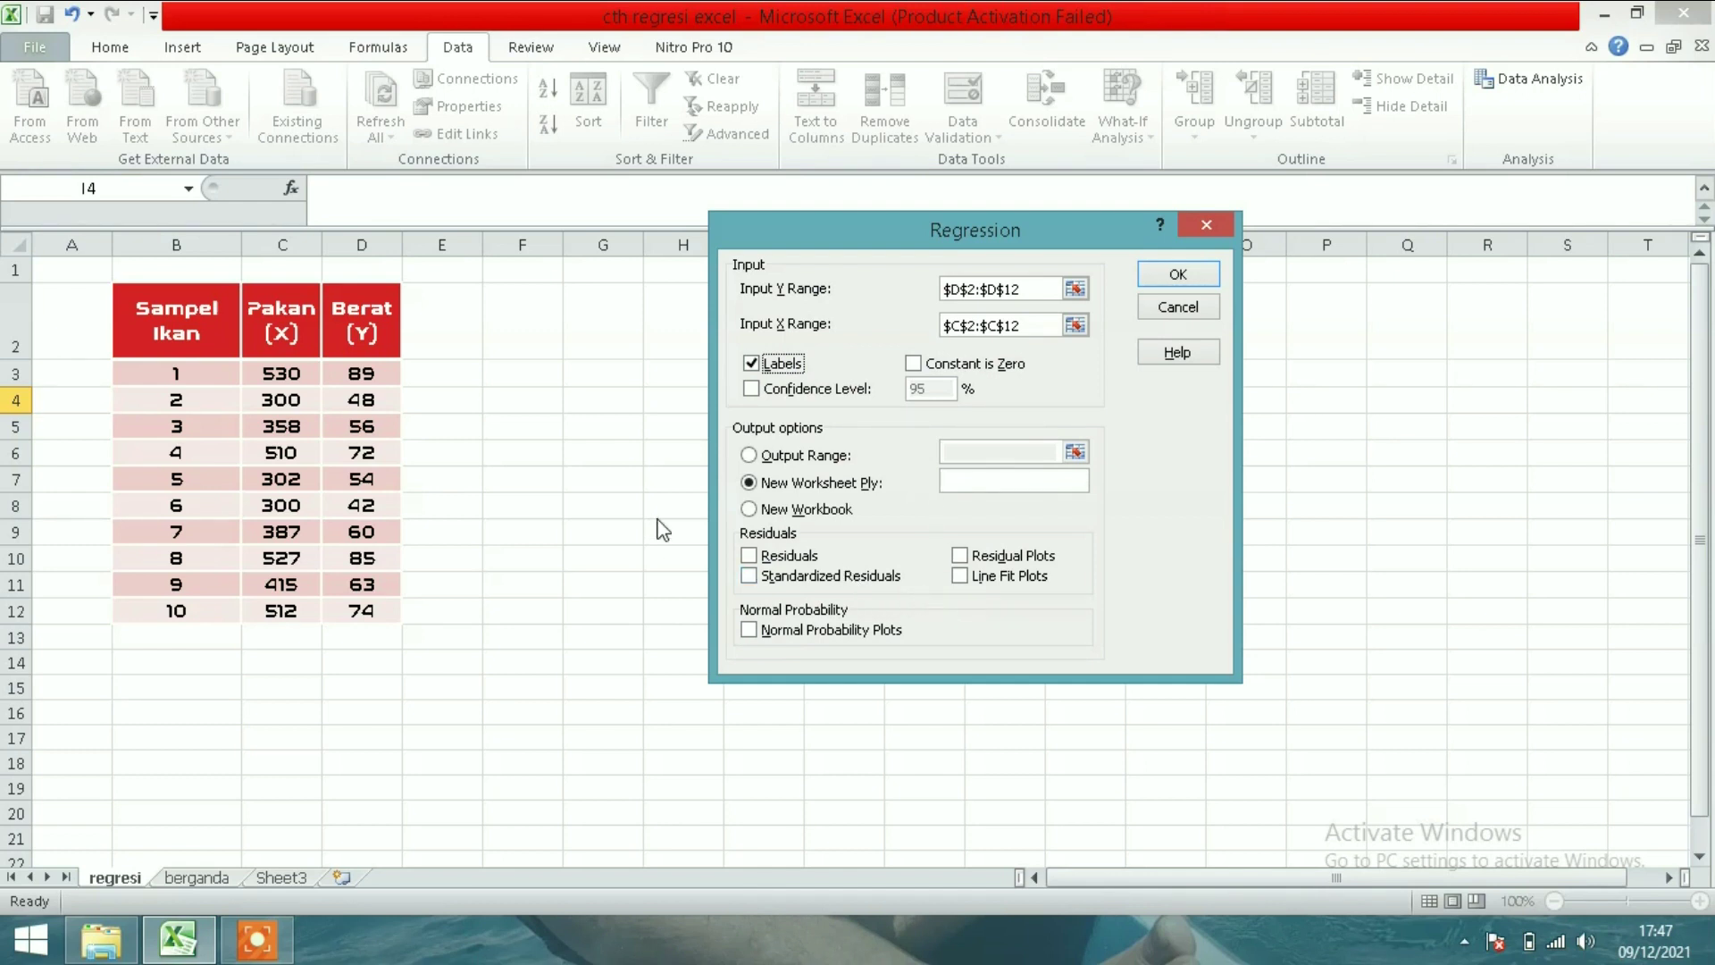
- Add Residuals, Standardized Residuals, and Residual, Line Fit and Normal Probability Plots, then run the regression
{"action": "left_click", "coordinate": [791, 557]}
{"action": "left_click", "coordinate": [816, 578]}
{"action": "left_click", "coordinate": [1022, 557]}
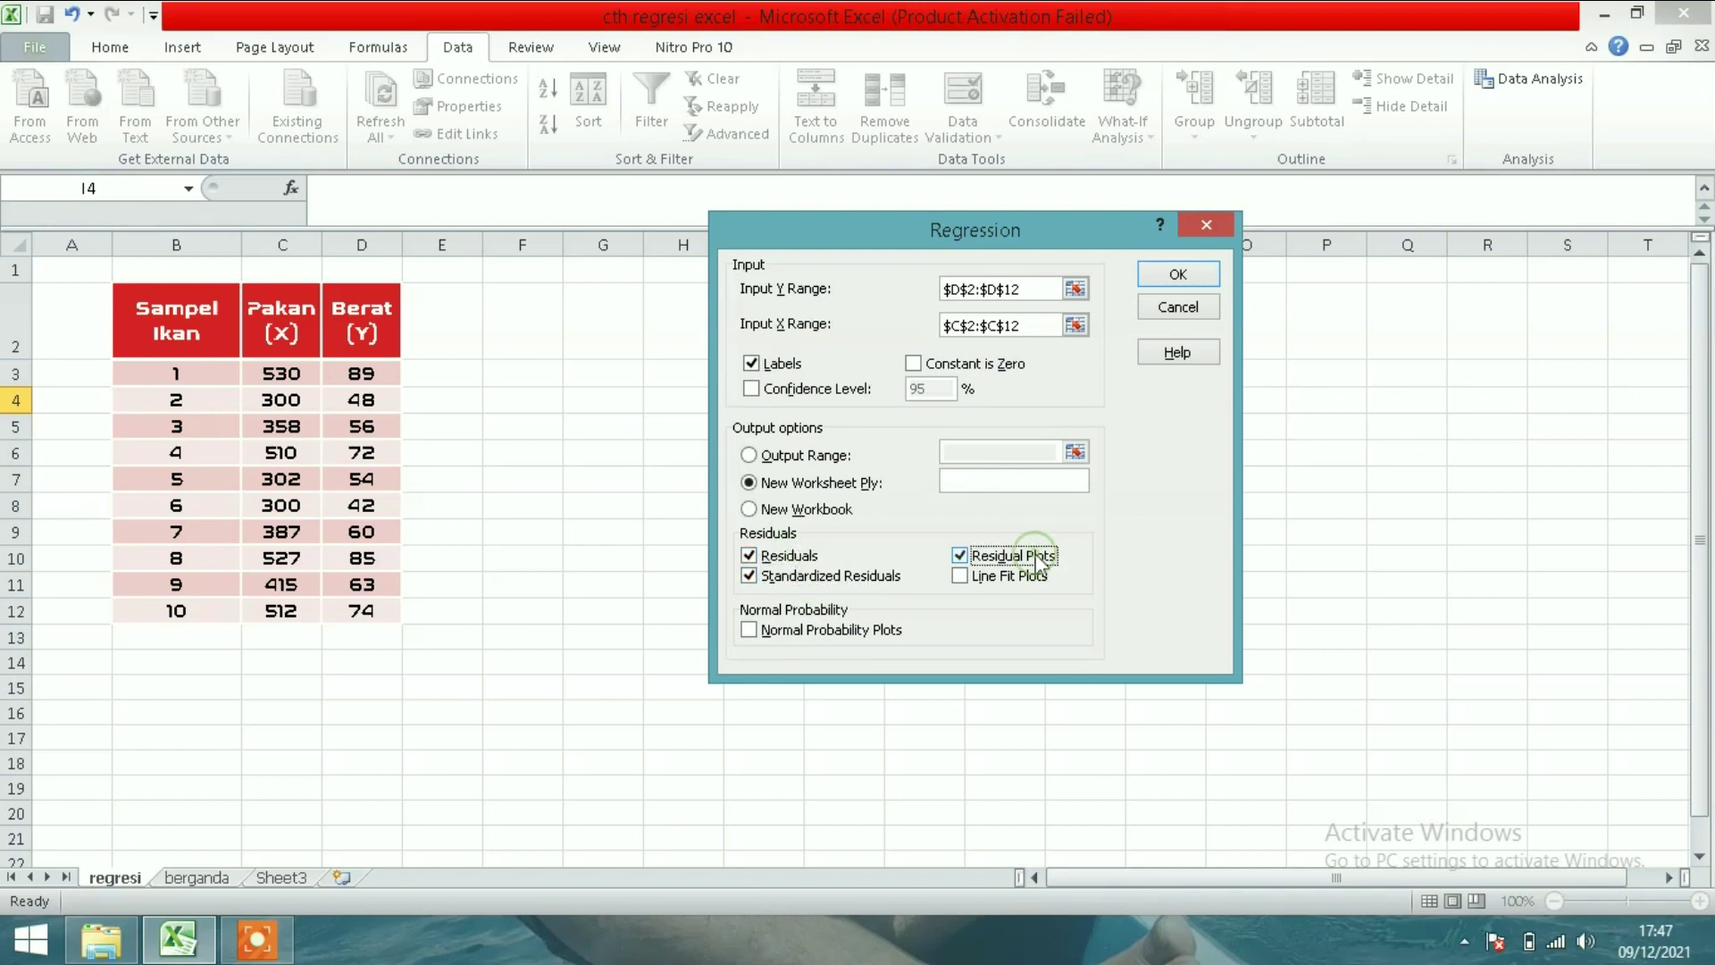
{"action": "left_click", "coordinate": [1041, 577]}
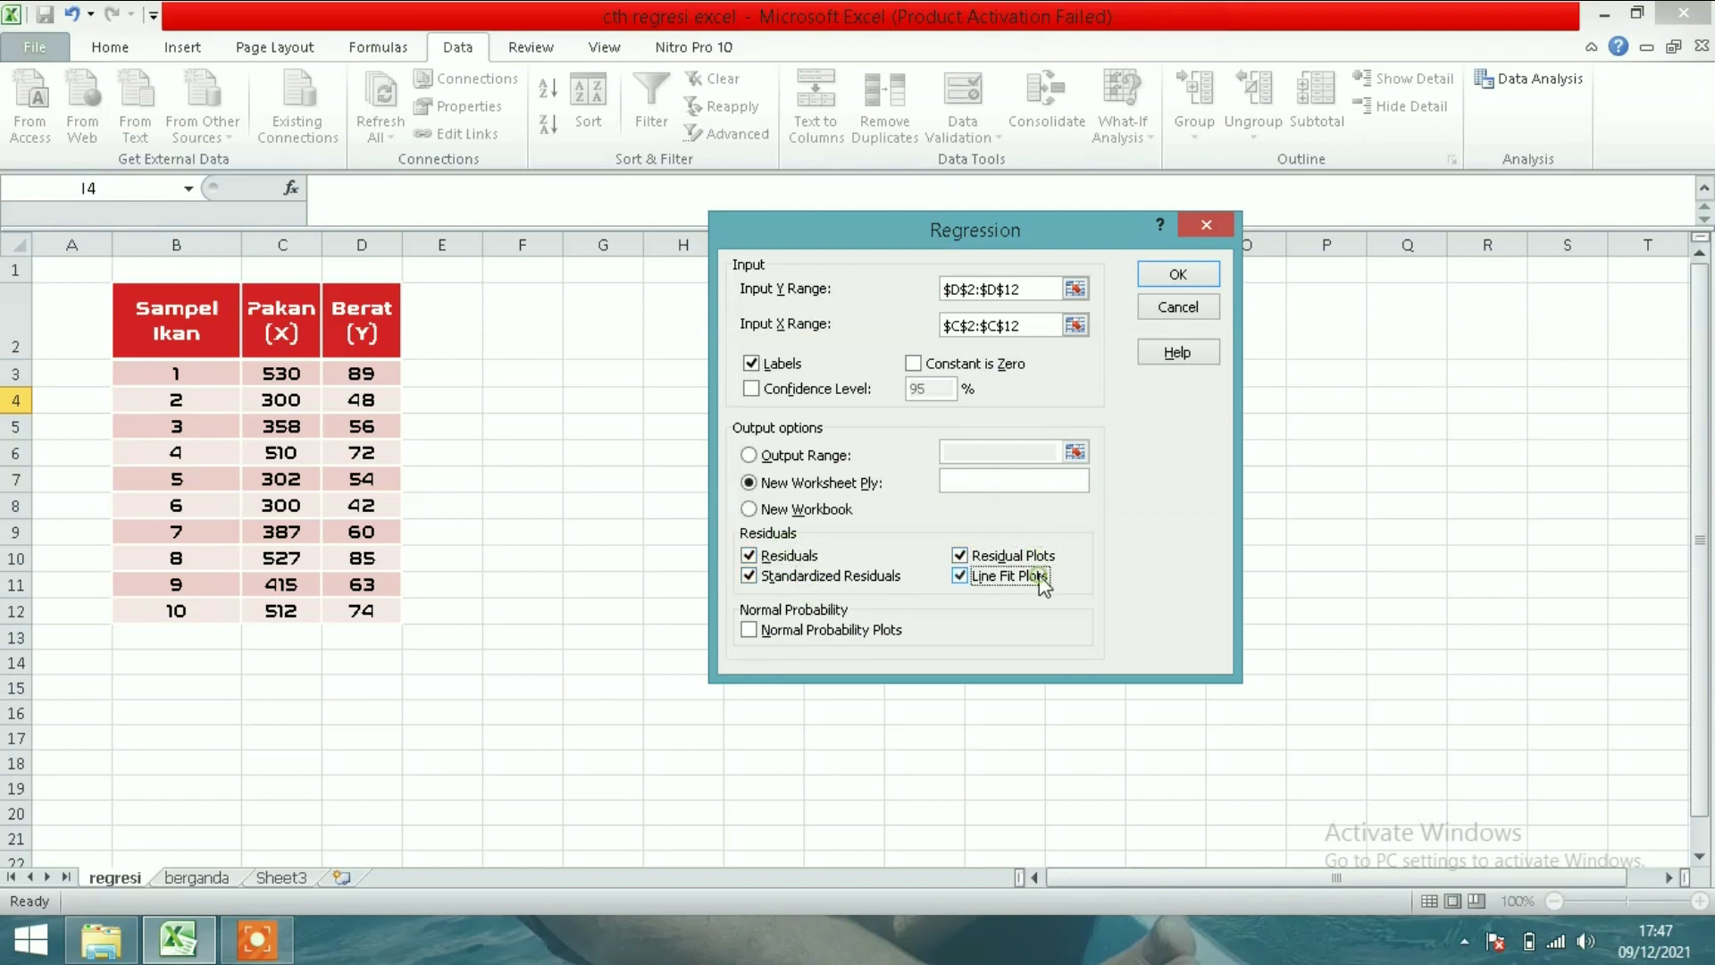
{"action": "left_click", "coordinate": [835, 630]}
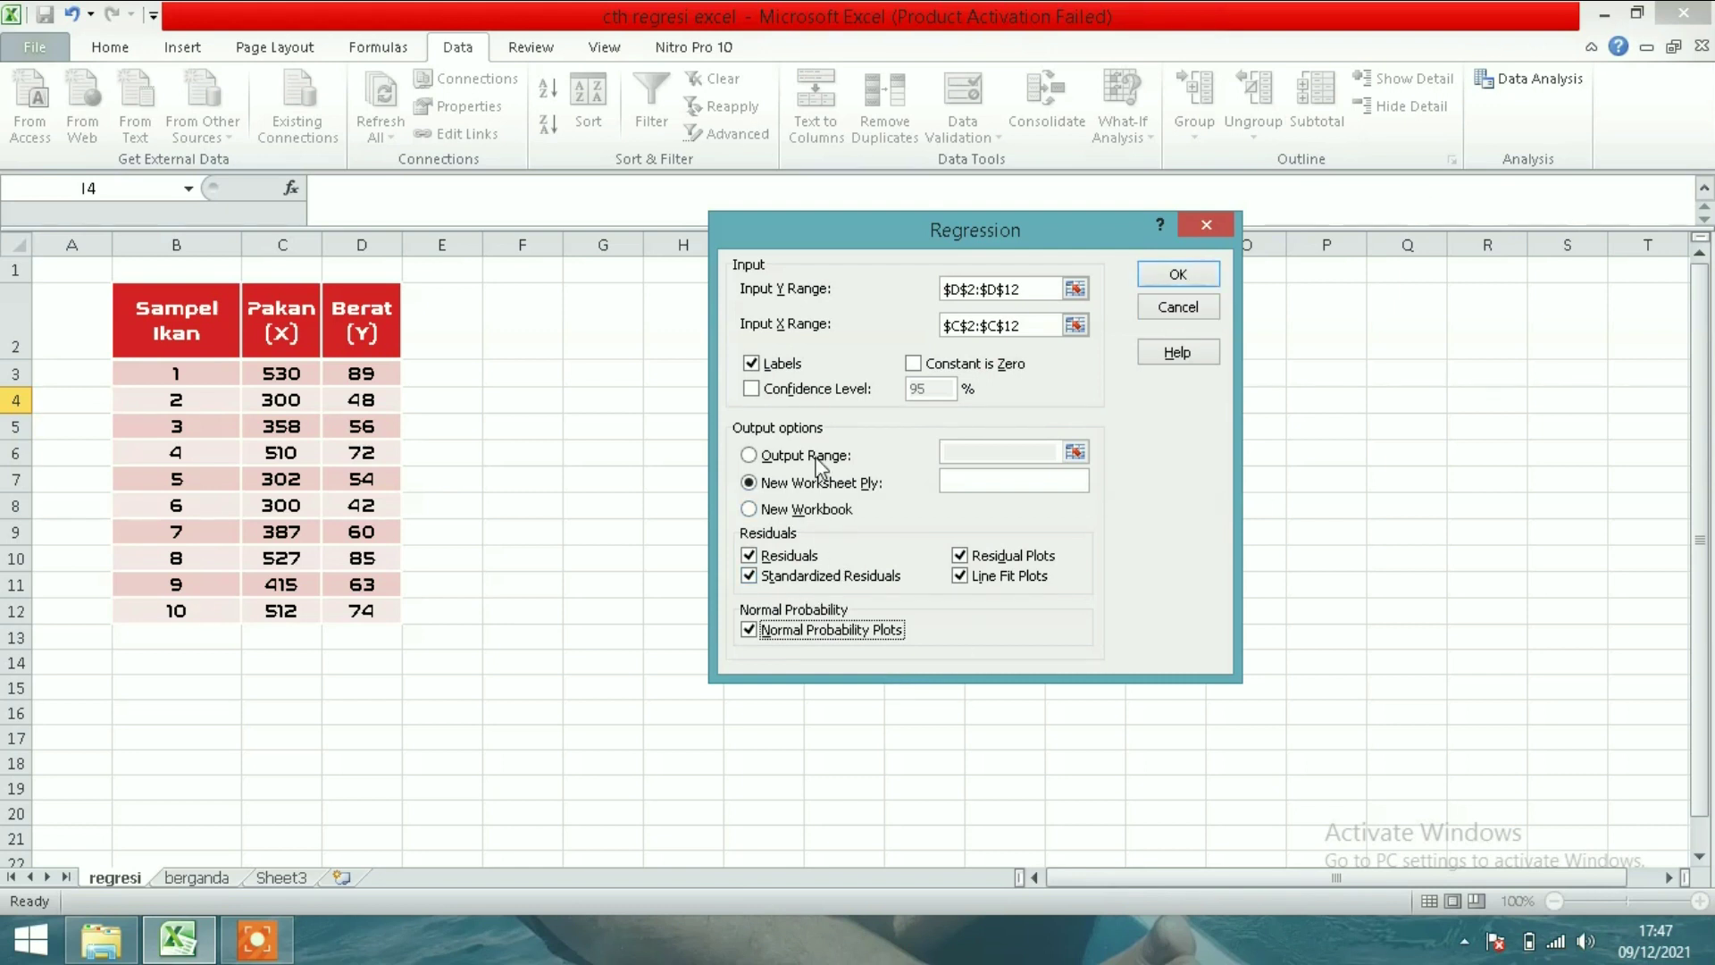
{"action": "left_click", "coordinate": [1178, 278]}
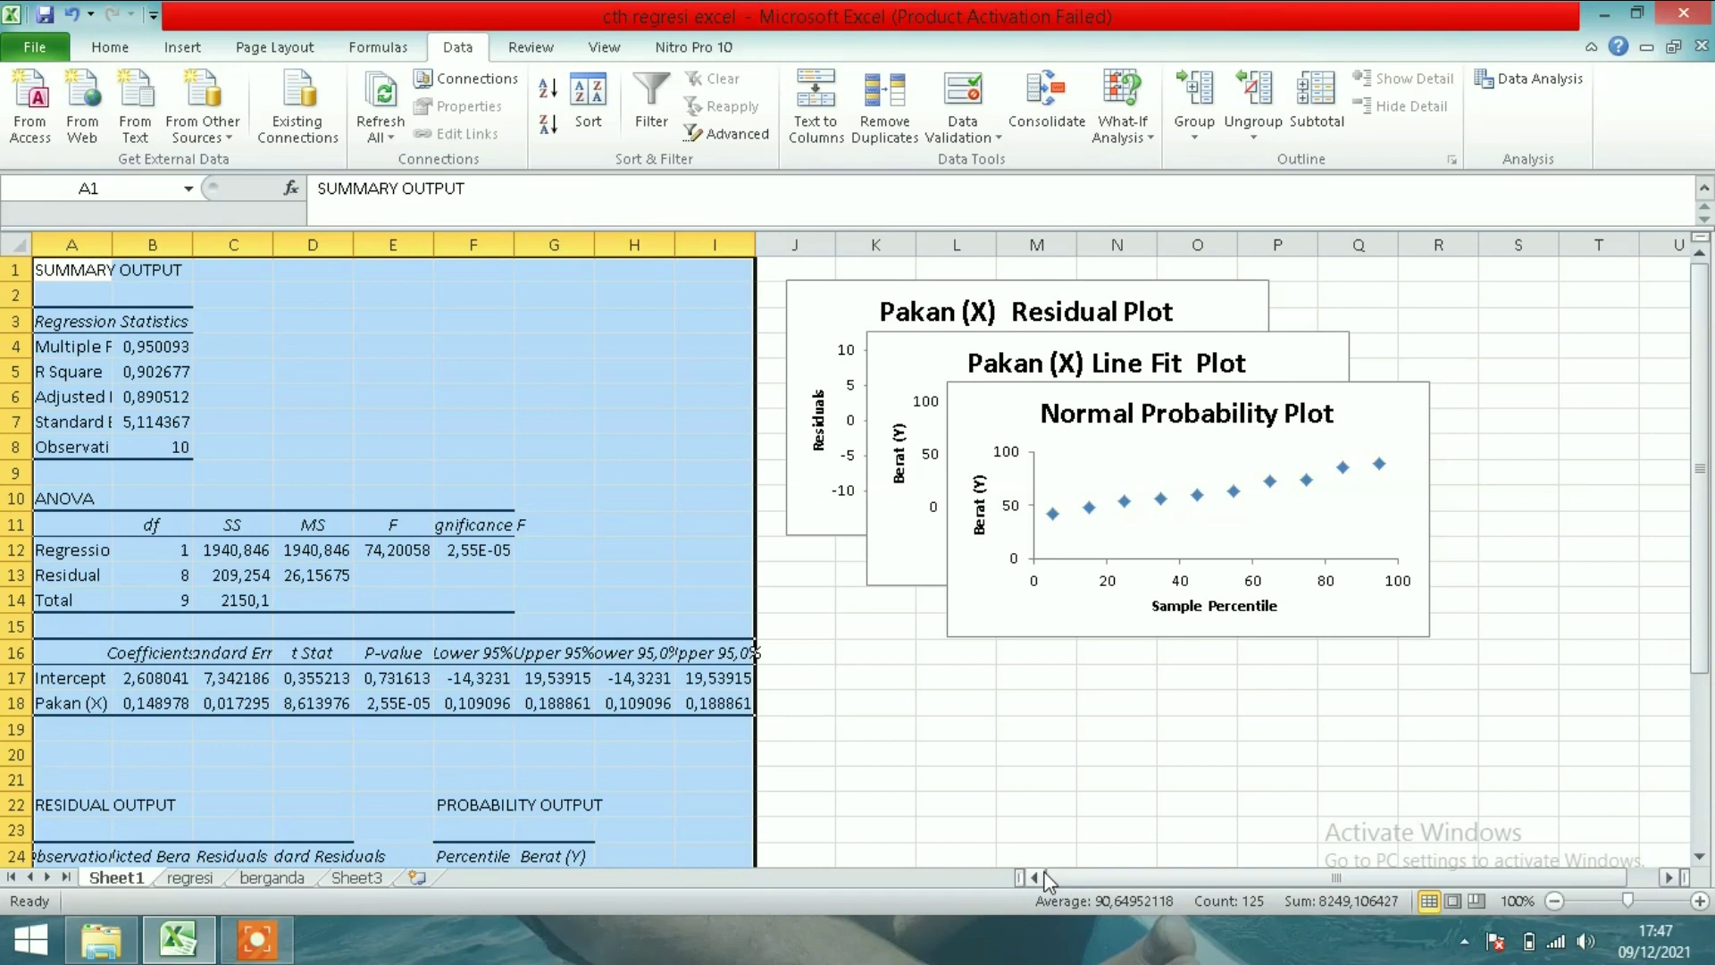
- Widen columns A and B so the statistic labels and values show in full
{"action": "left_click", "coordinate": [1004, 804]}
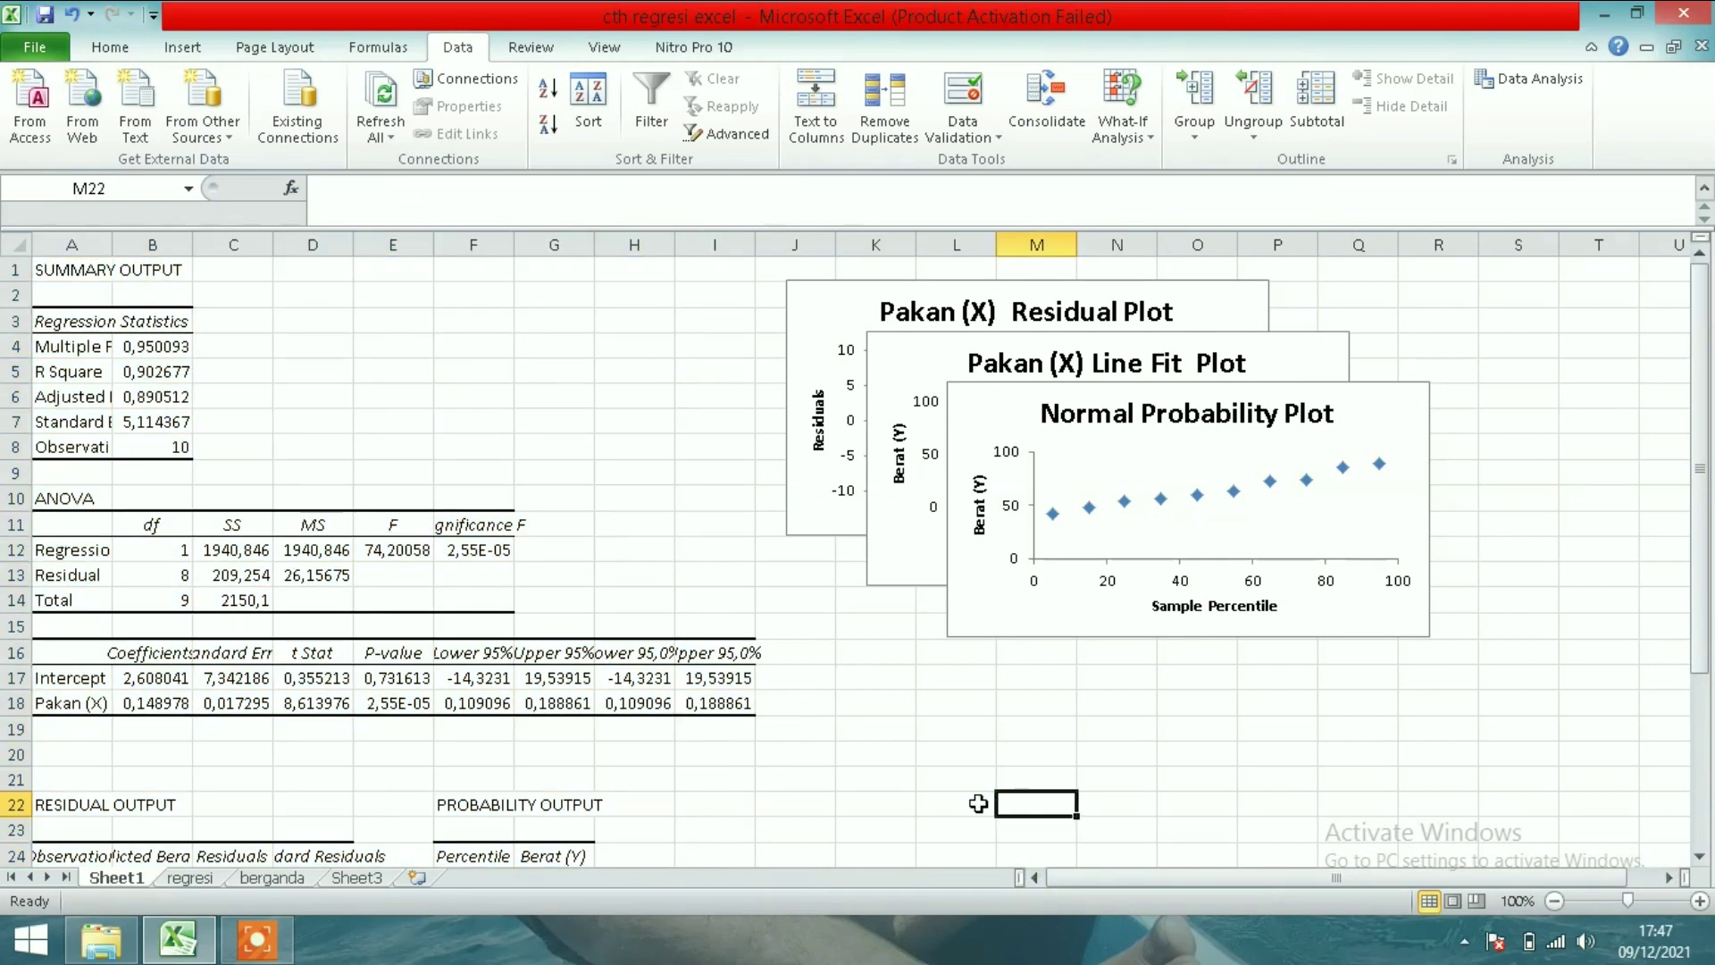
{"action": "left_click_drag", "start_coordinate": [118, 235], "coordinate": [183, 244]}
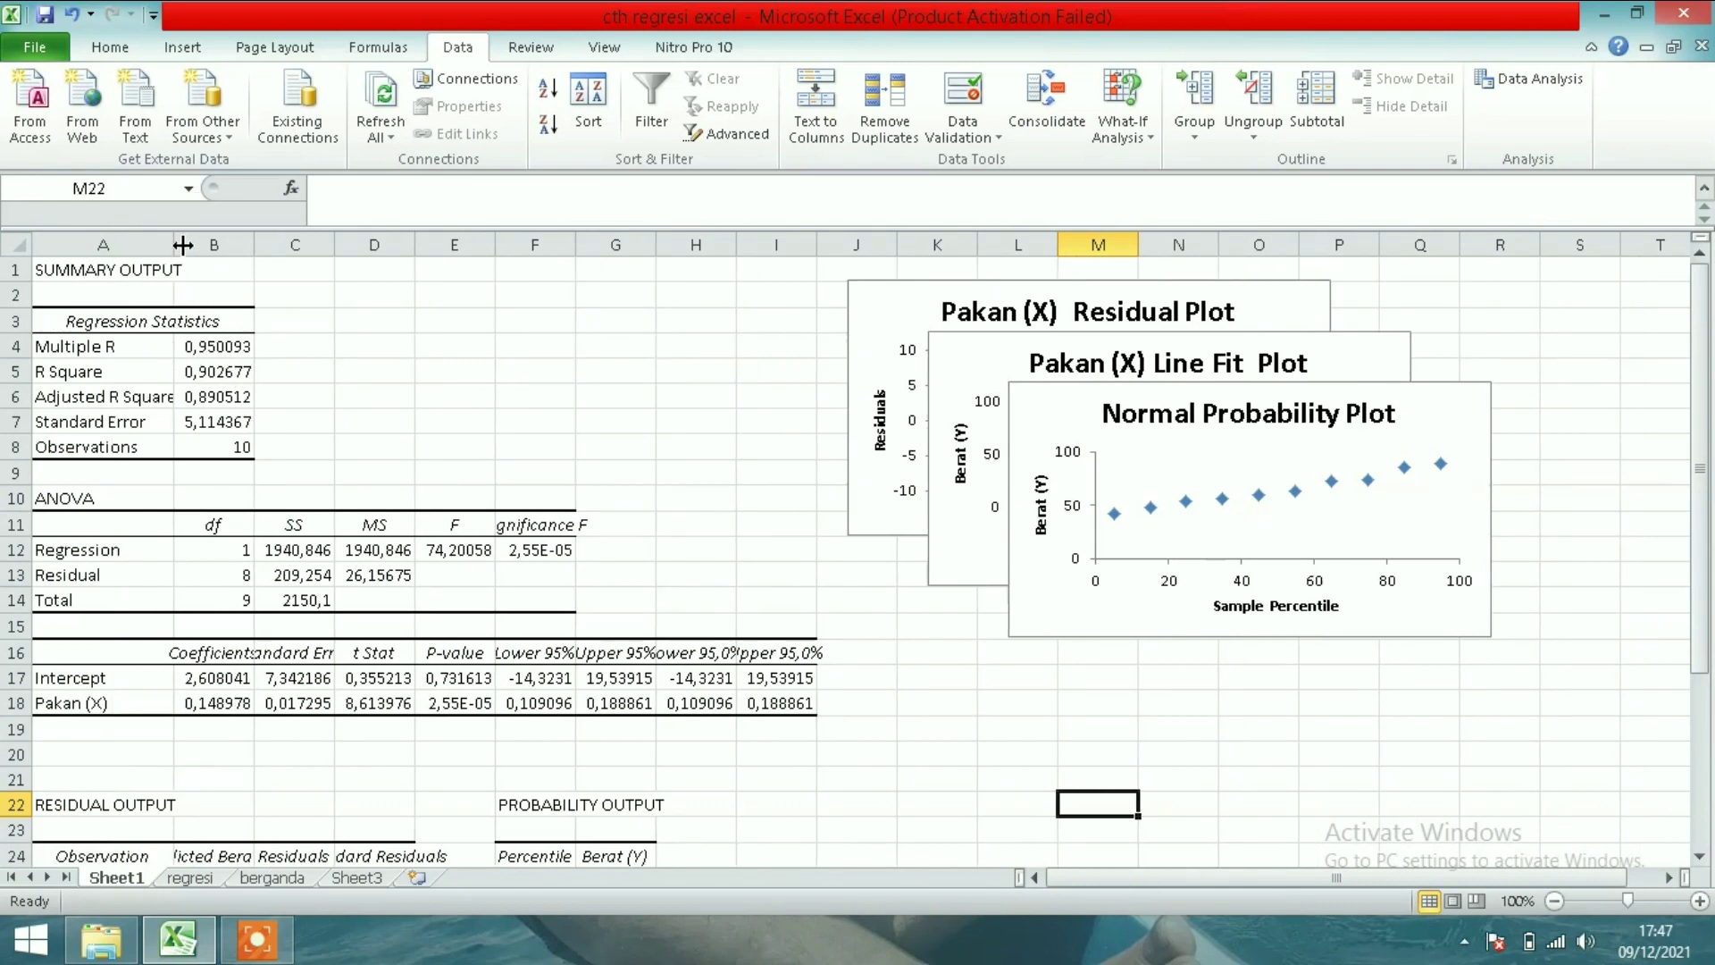
{"action": "mouse_move", "coordinate": [182, 244]}
{"action": "left_mouse_down"}
{"action": "mouse_move", "coordinate": [214, 251]}
{"action": "mouse_move", "coordinate": [195, 244]}
{"action": "left_mouse_up"}
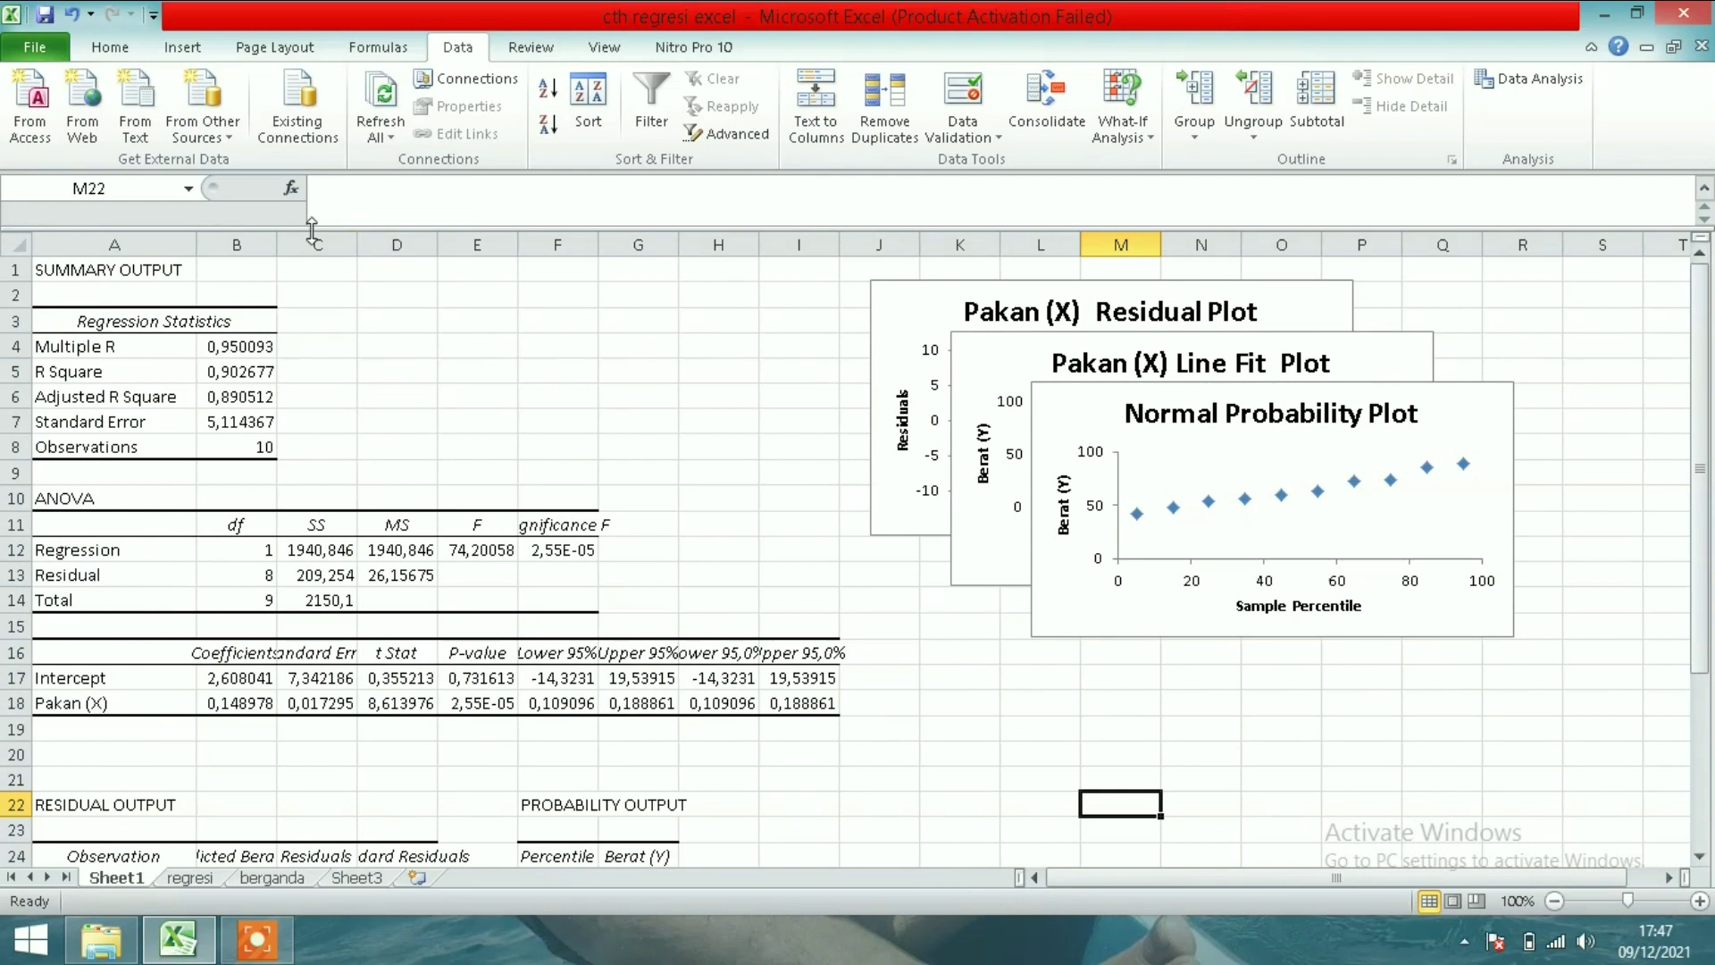
{"action": "left_click_drag", "start_coordinate": [276, 245], "coordinate": [446, 253]}
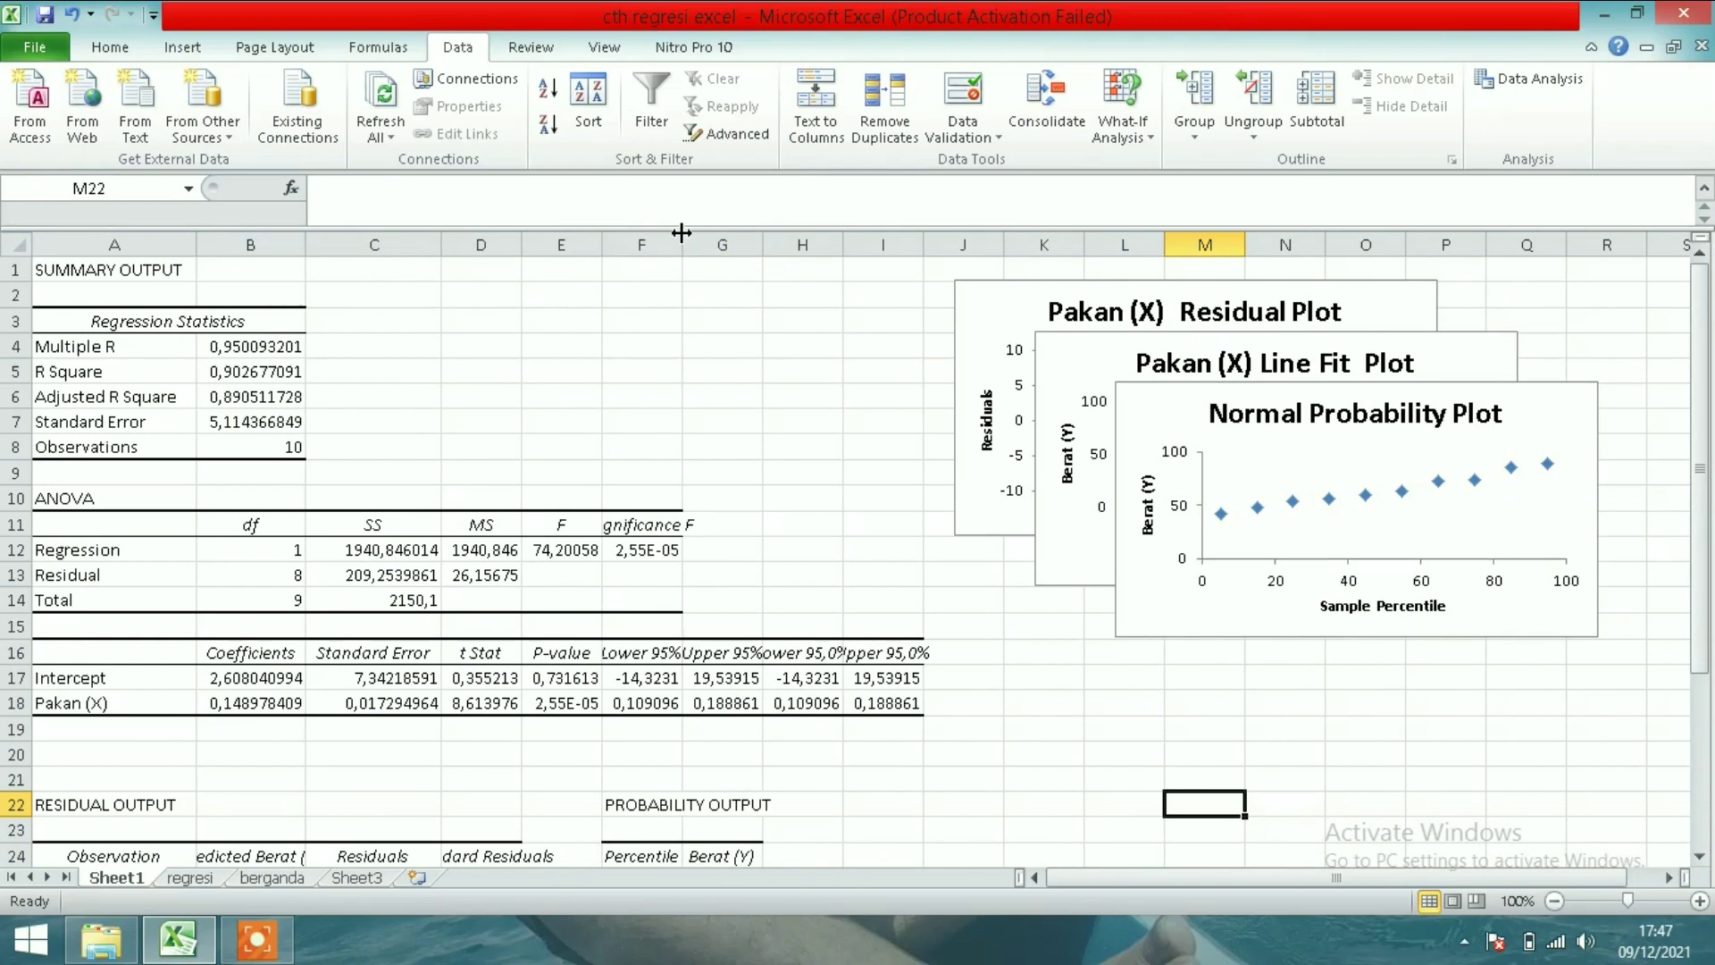
- Widen columns F, G, H and I so Significance F and the confidence limits show fully
{"action": "left_click_drag", "start_coordinate": [681, 232], "coordinate": [701, 232]}
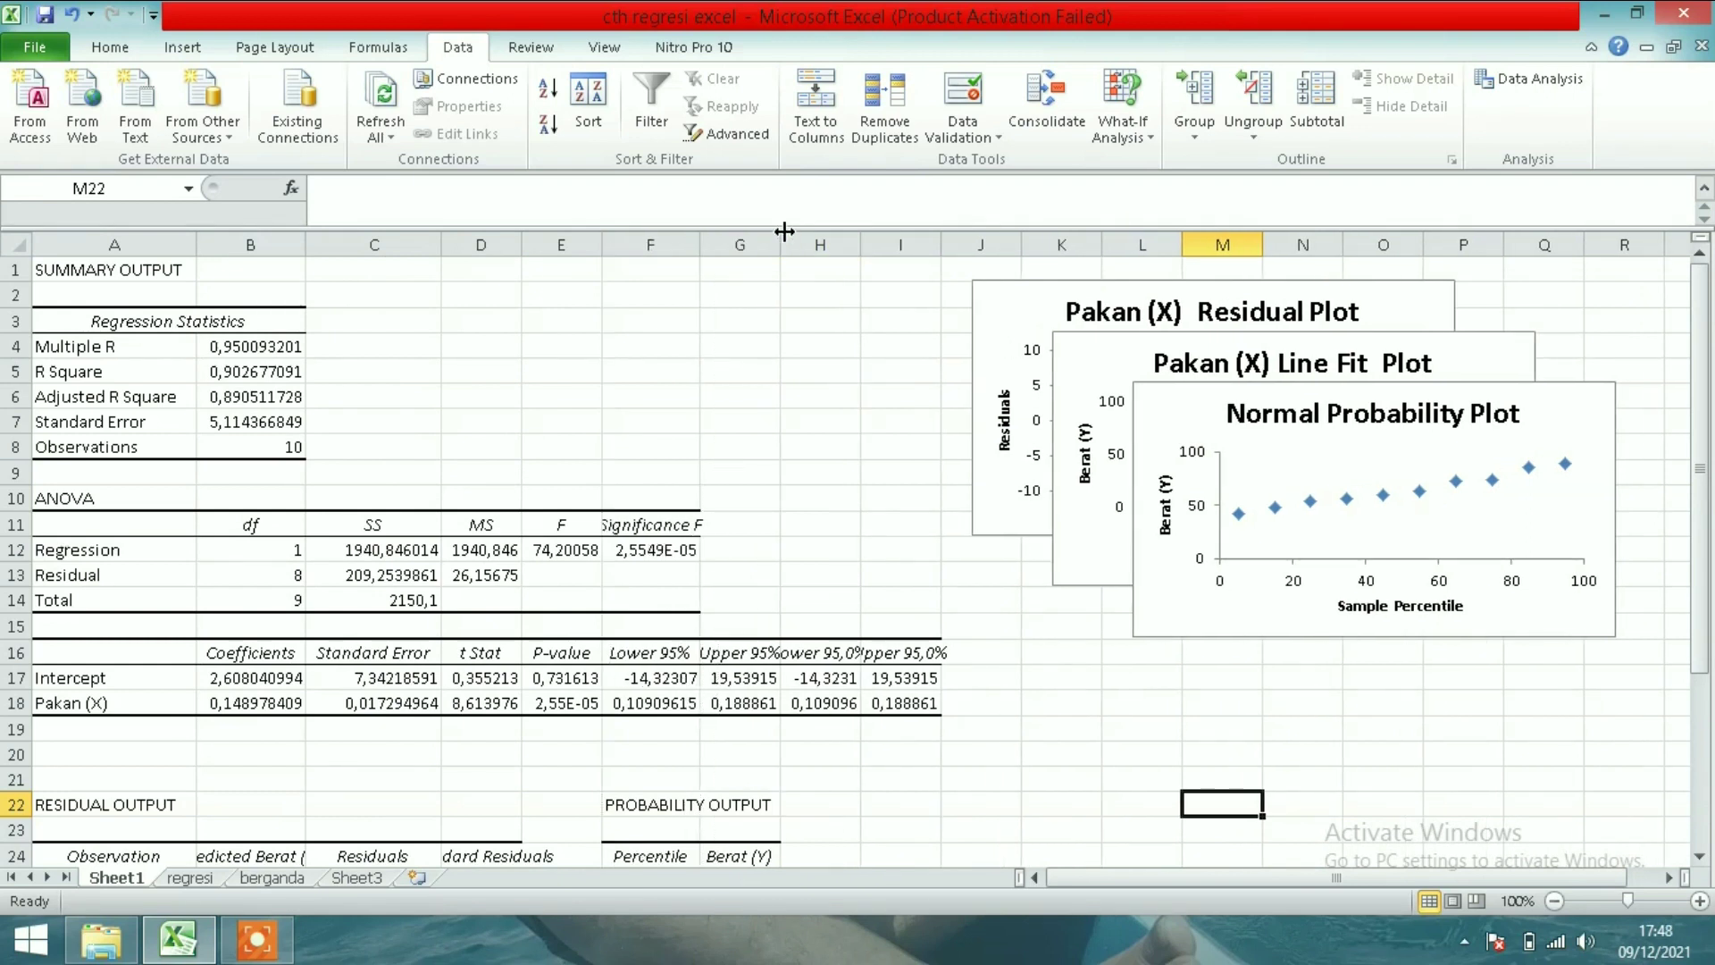
{"action": "left_click_drag", "start_coordinate": [781, 232], "coordinate": [809, 234]}
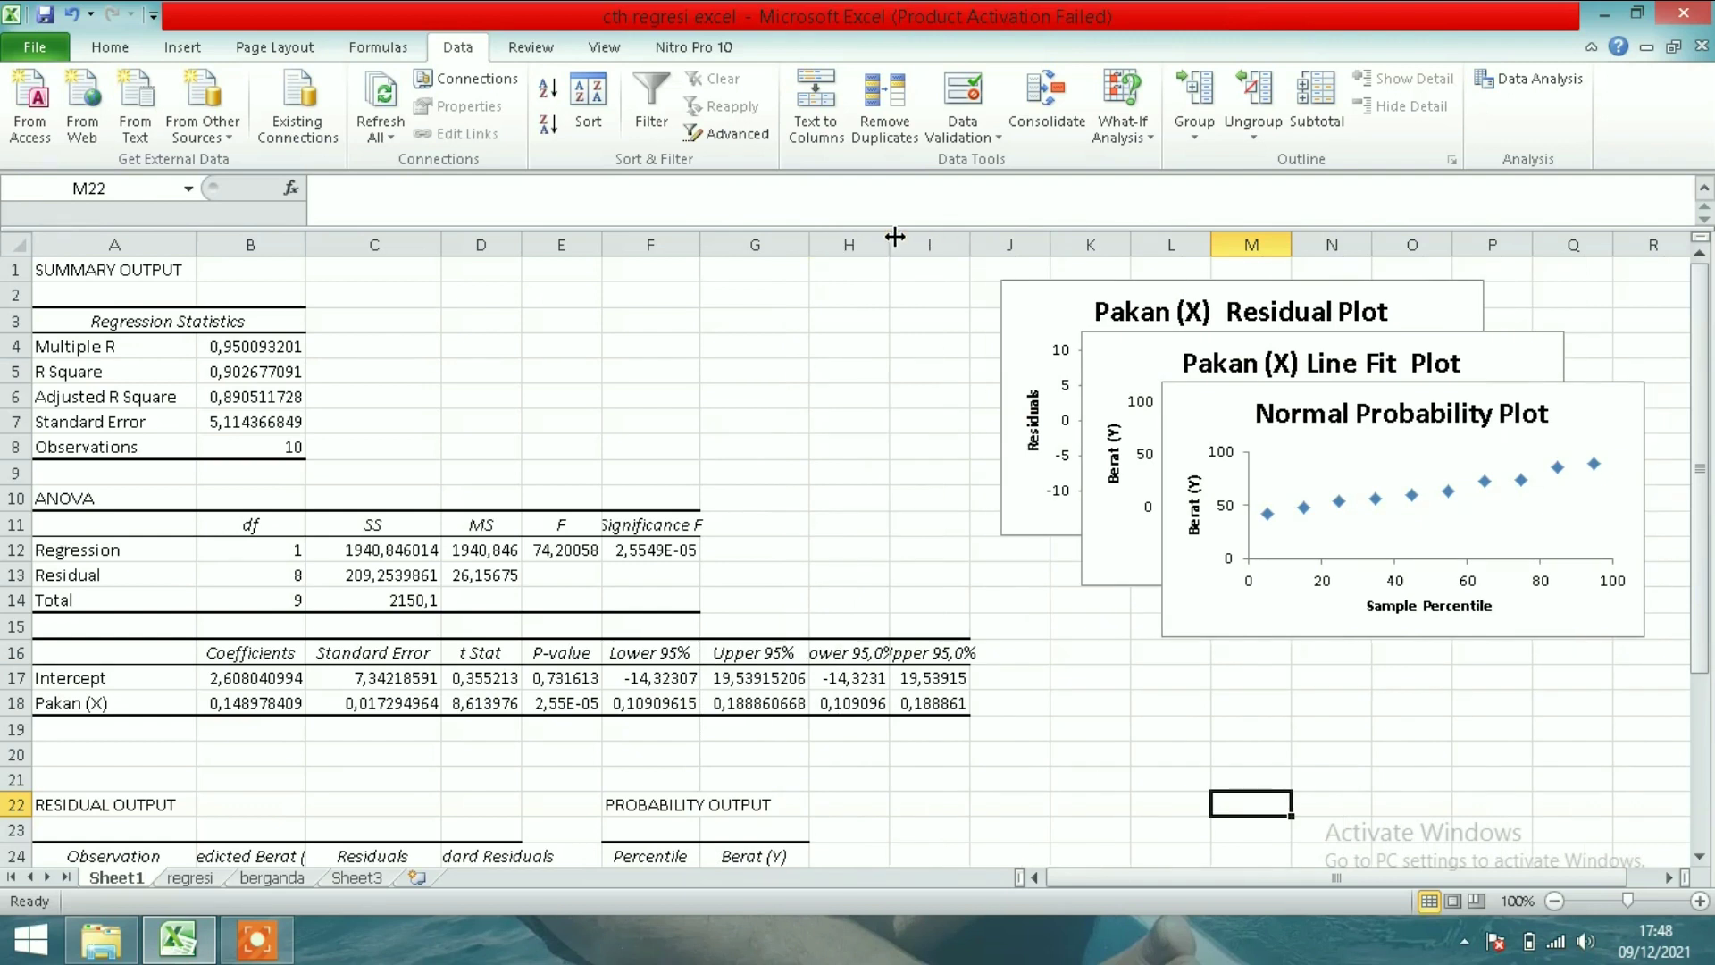
{"action": "left_click_drag", "start_coordinate": [889, 236], "coordinate": [922, 246]}
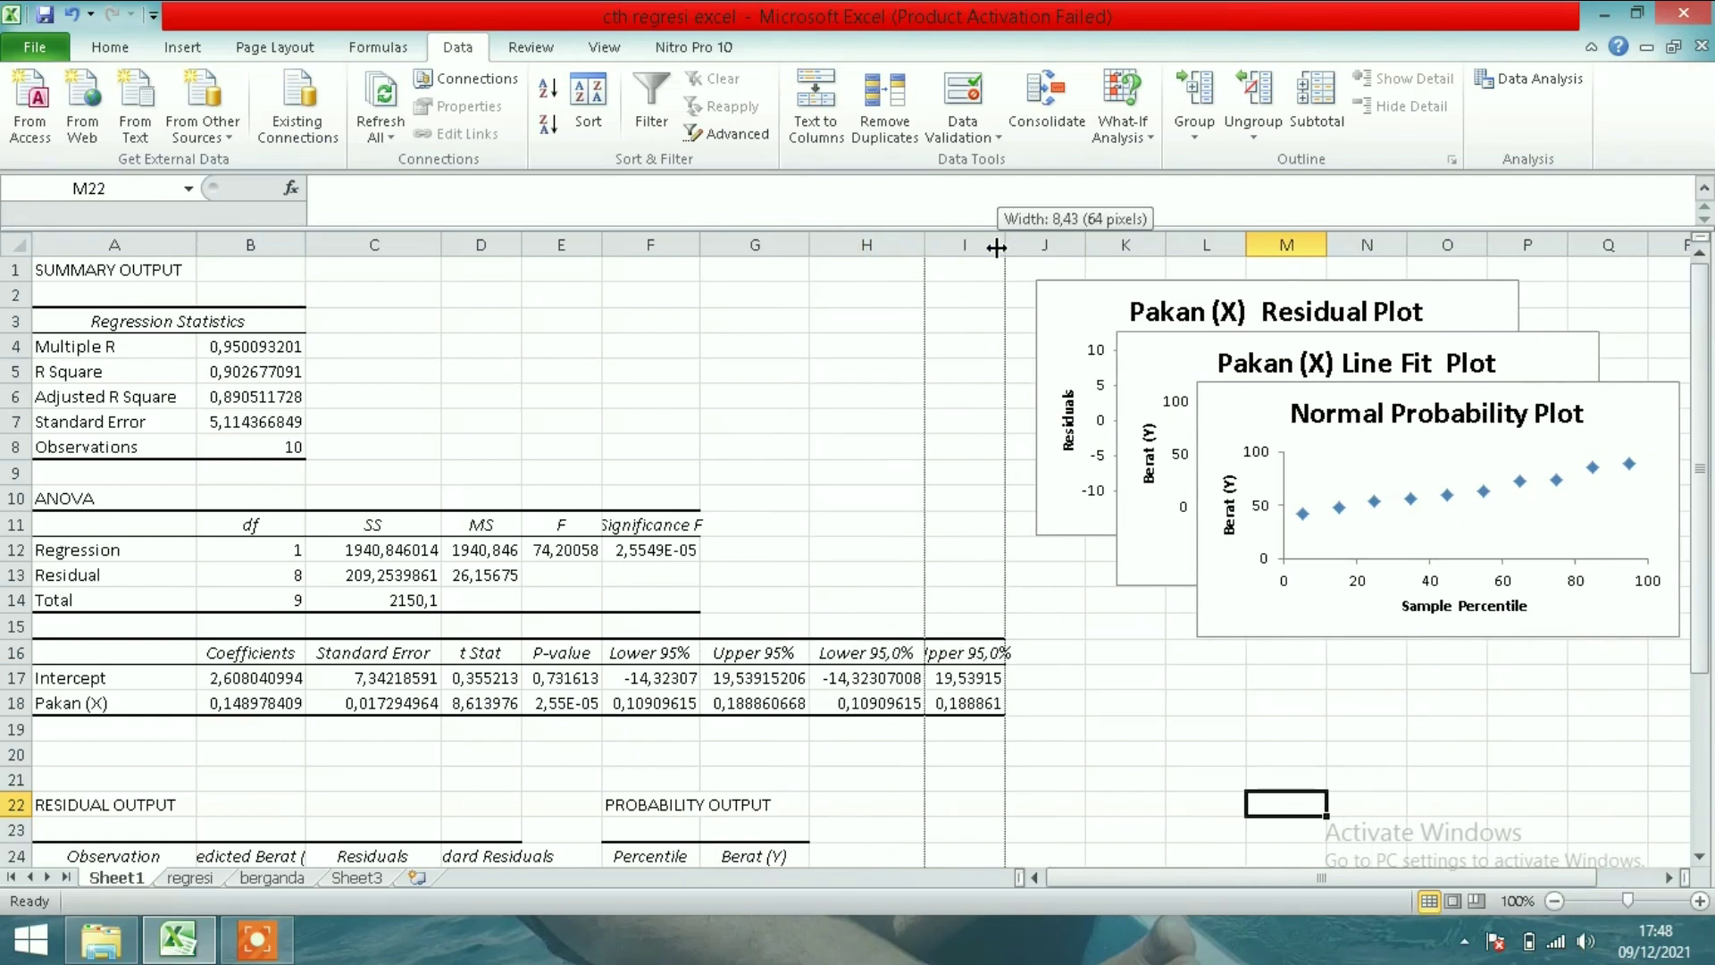
{"action": "left_click_drag", "start_coordinate": [997, 249], "coordinate": [1043, 247]}
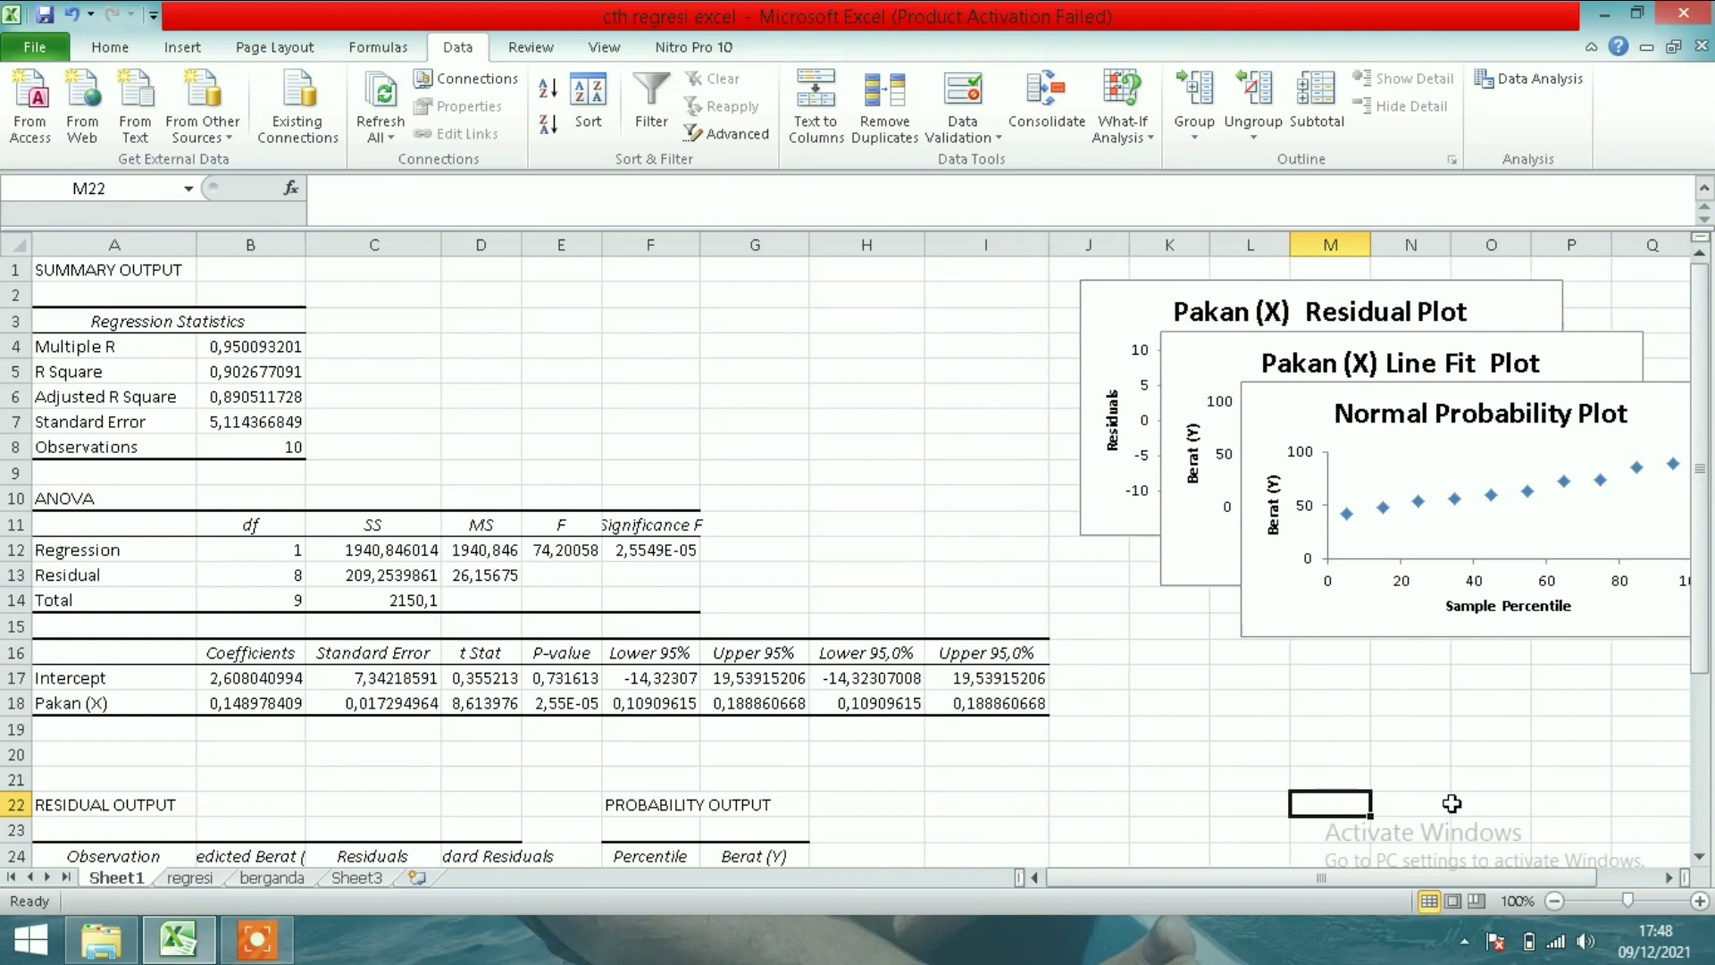
- Scroll down to the residual output and widen column B to show the full Predicted Berat (Y) values
{"action": "left_click_drag", "start_coordinate": [1701, 558], "coordinate": [1699, 784]}
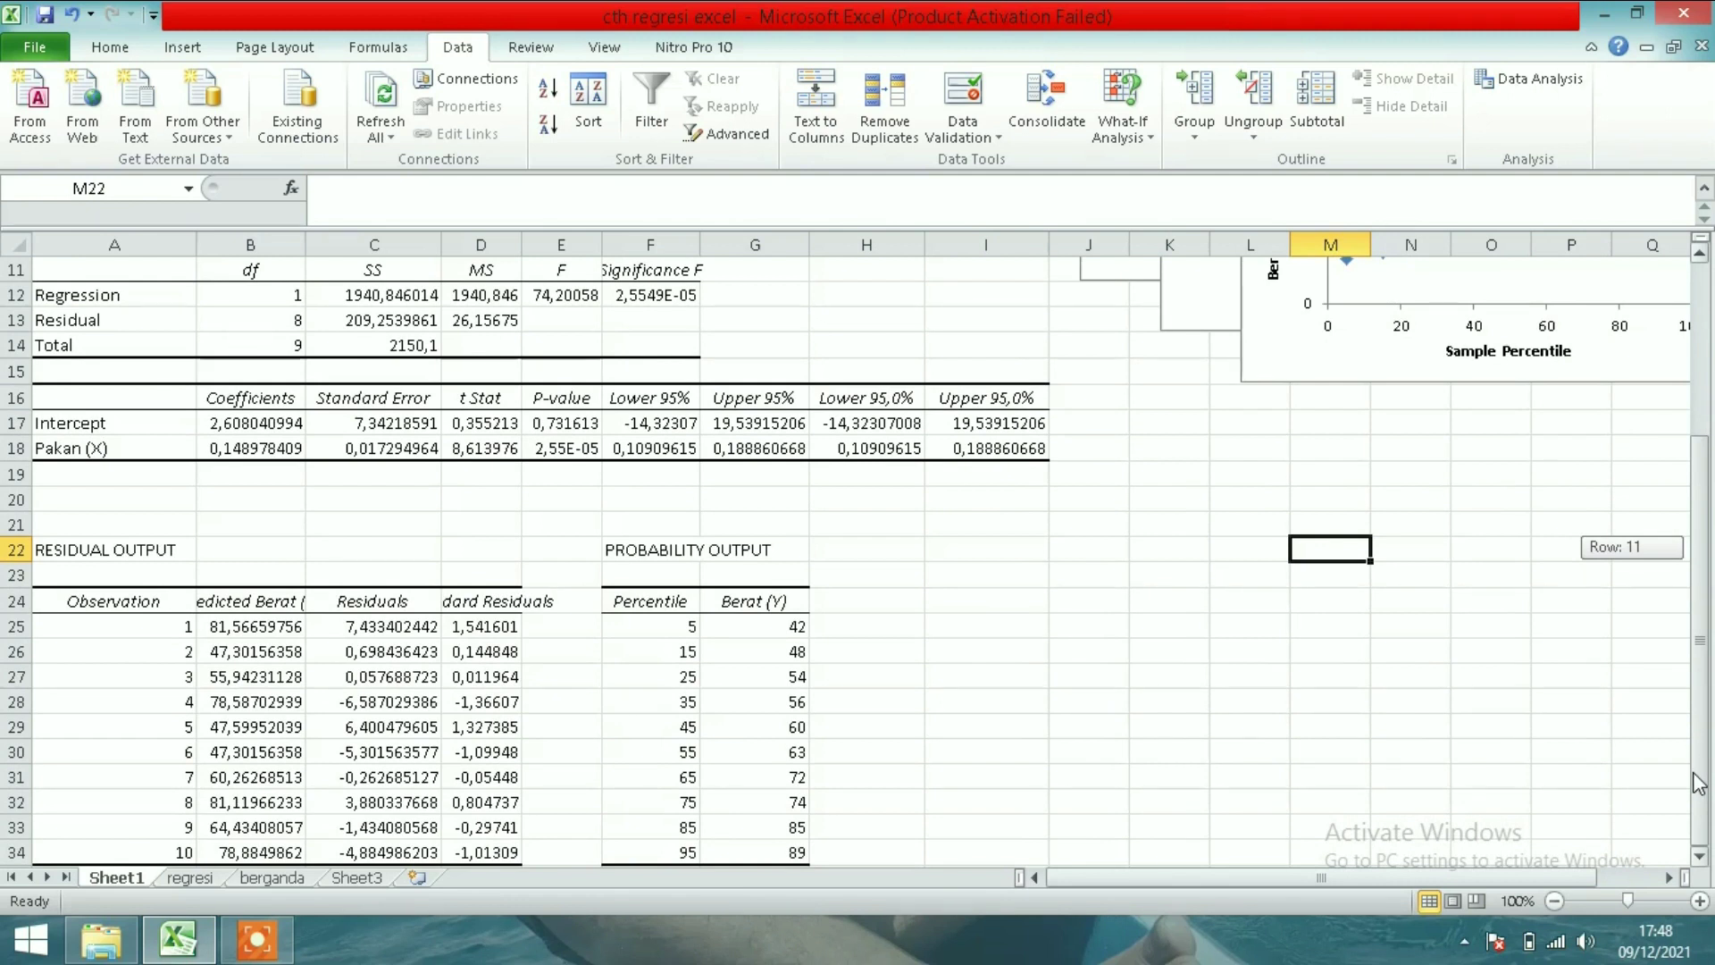
{"action": "left_click_drag", "start_coordinate": [1699, 784], "coordinate": [1690, 442]}
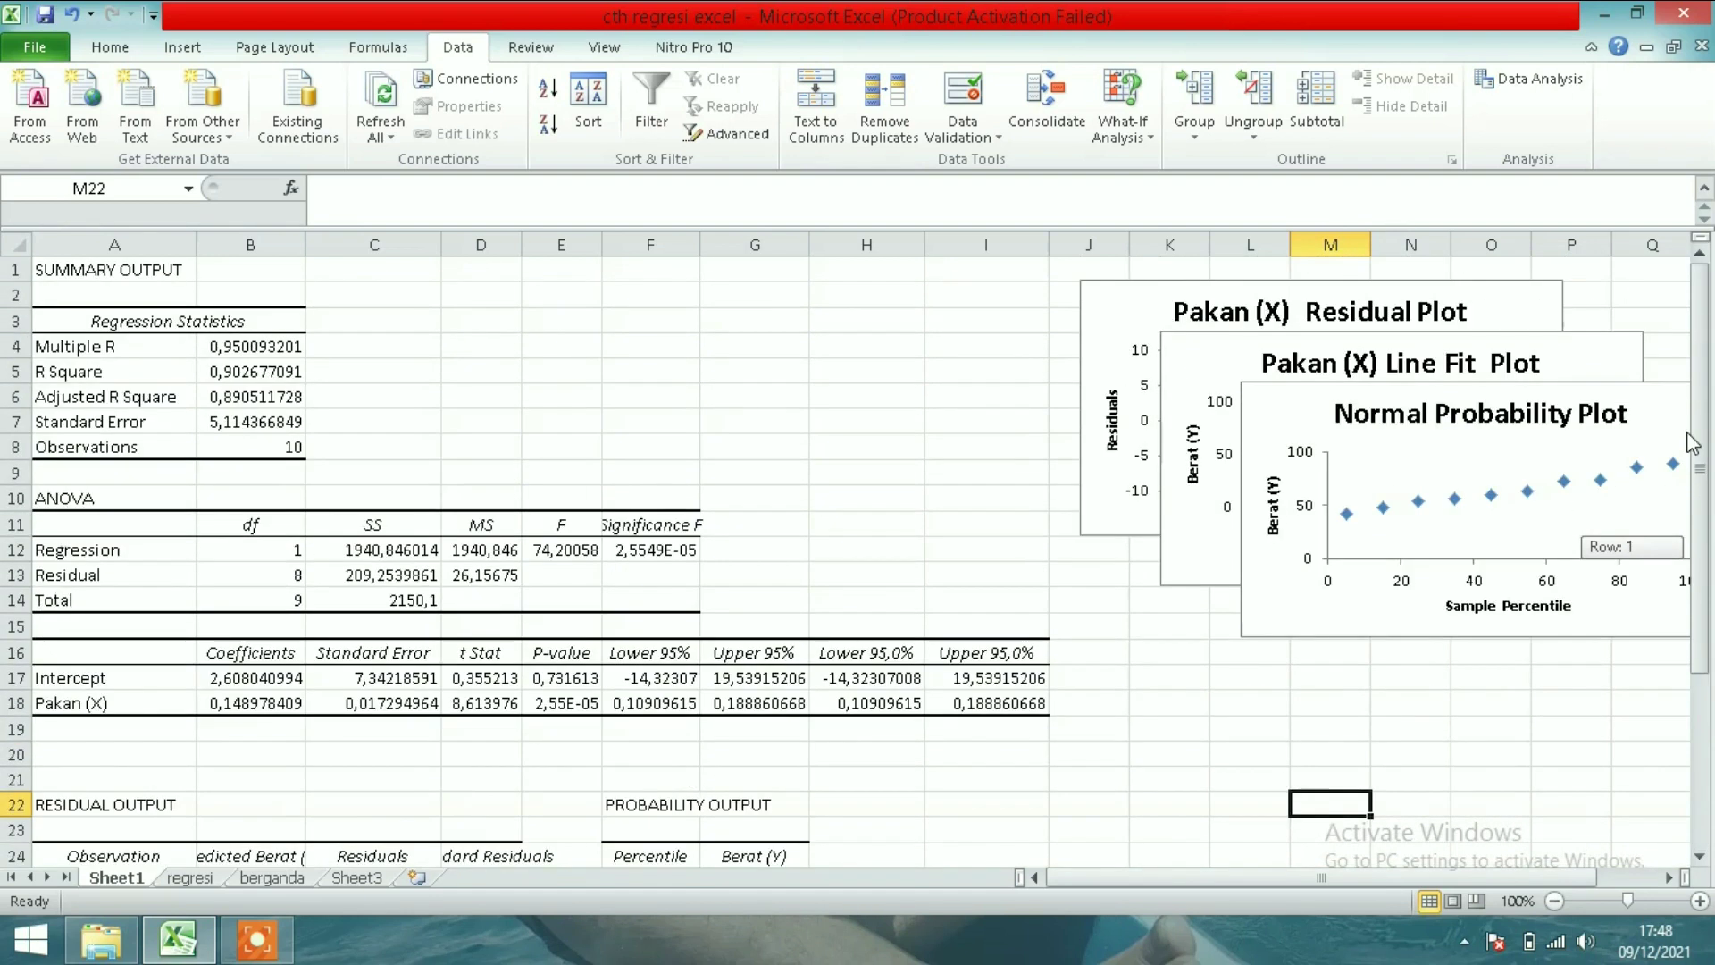
{"action": "left_click_drag", "start_coordinate": [1691, 442], "coordinate": [1688, 439]}
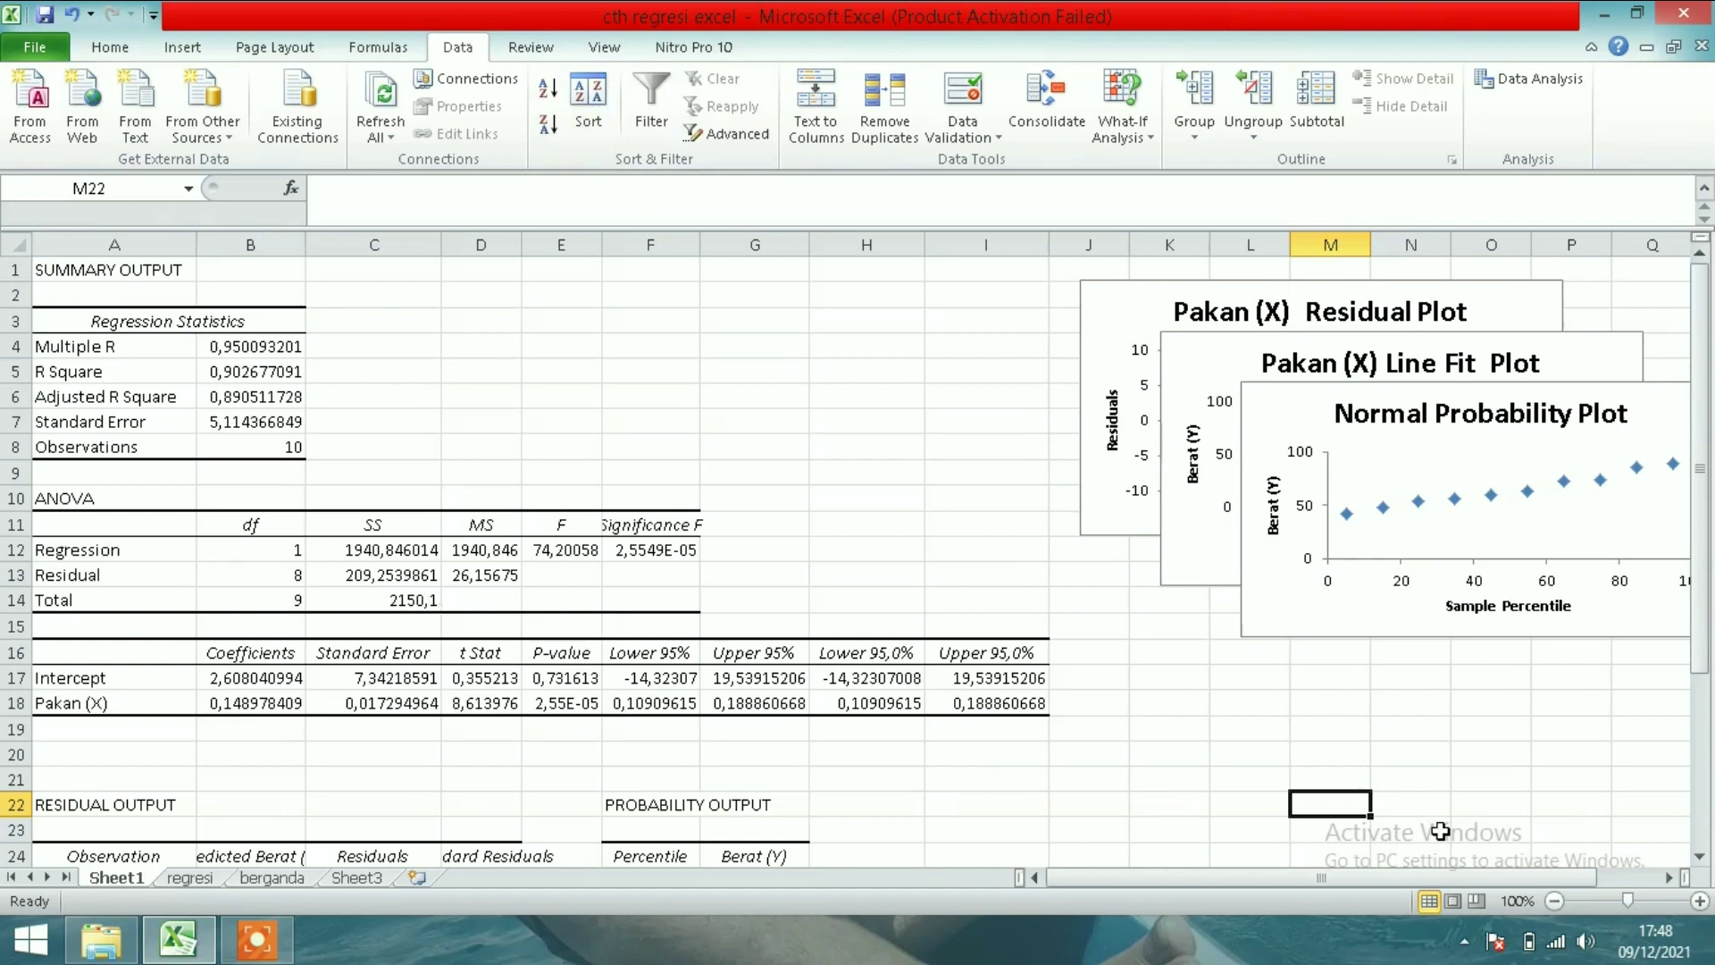
{"action": "scroll", "coordinate": [1702, 862], "scroll_direction": "down", "scroll_amount": 1}
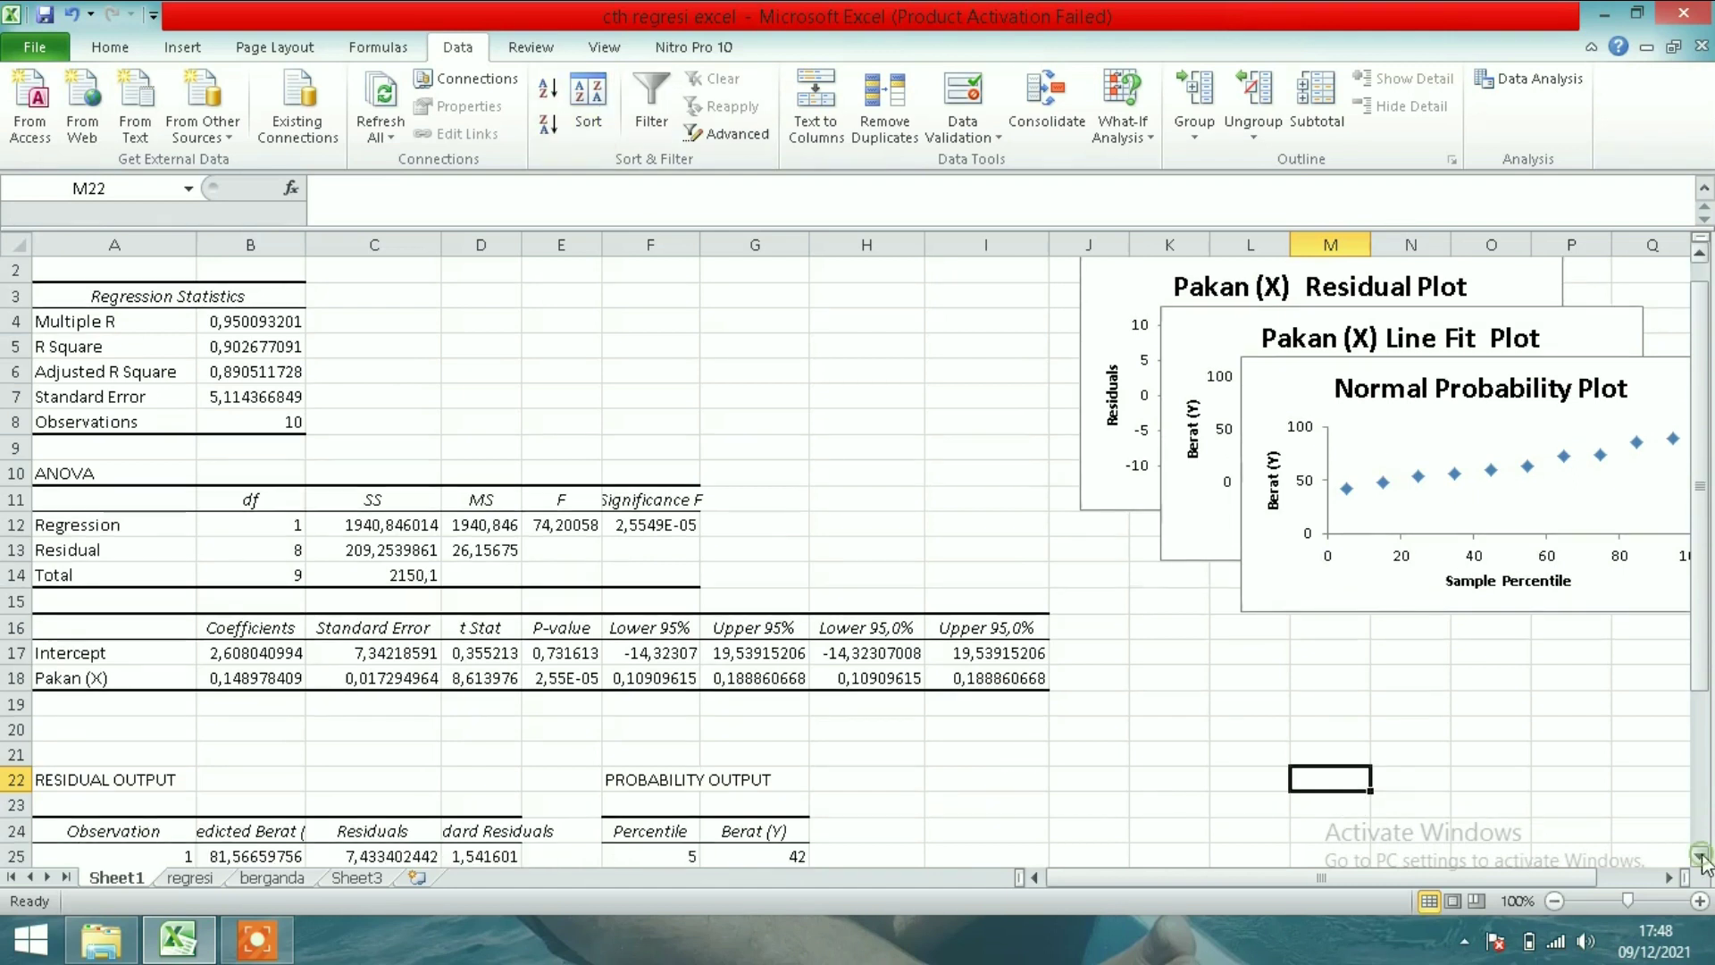
{"action": "scroll", "coordinate": [1702, 862], "scroll_direction": "down", "scroll_amount": 2}
{"action": "scroll", "coordinate": [1702, 862], "scroll_direction": "down", "scroll_amount": 3}
{"action": "scroll", "coordinate": [1701, 862], "scroll_direction": "down", "scroll_amount": 1}
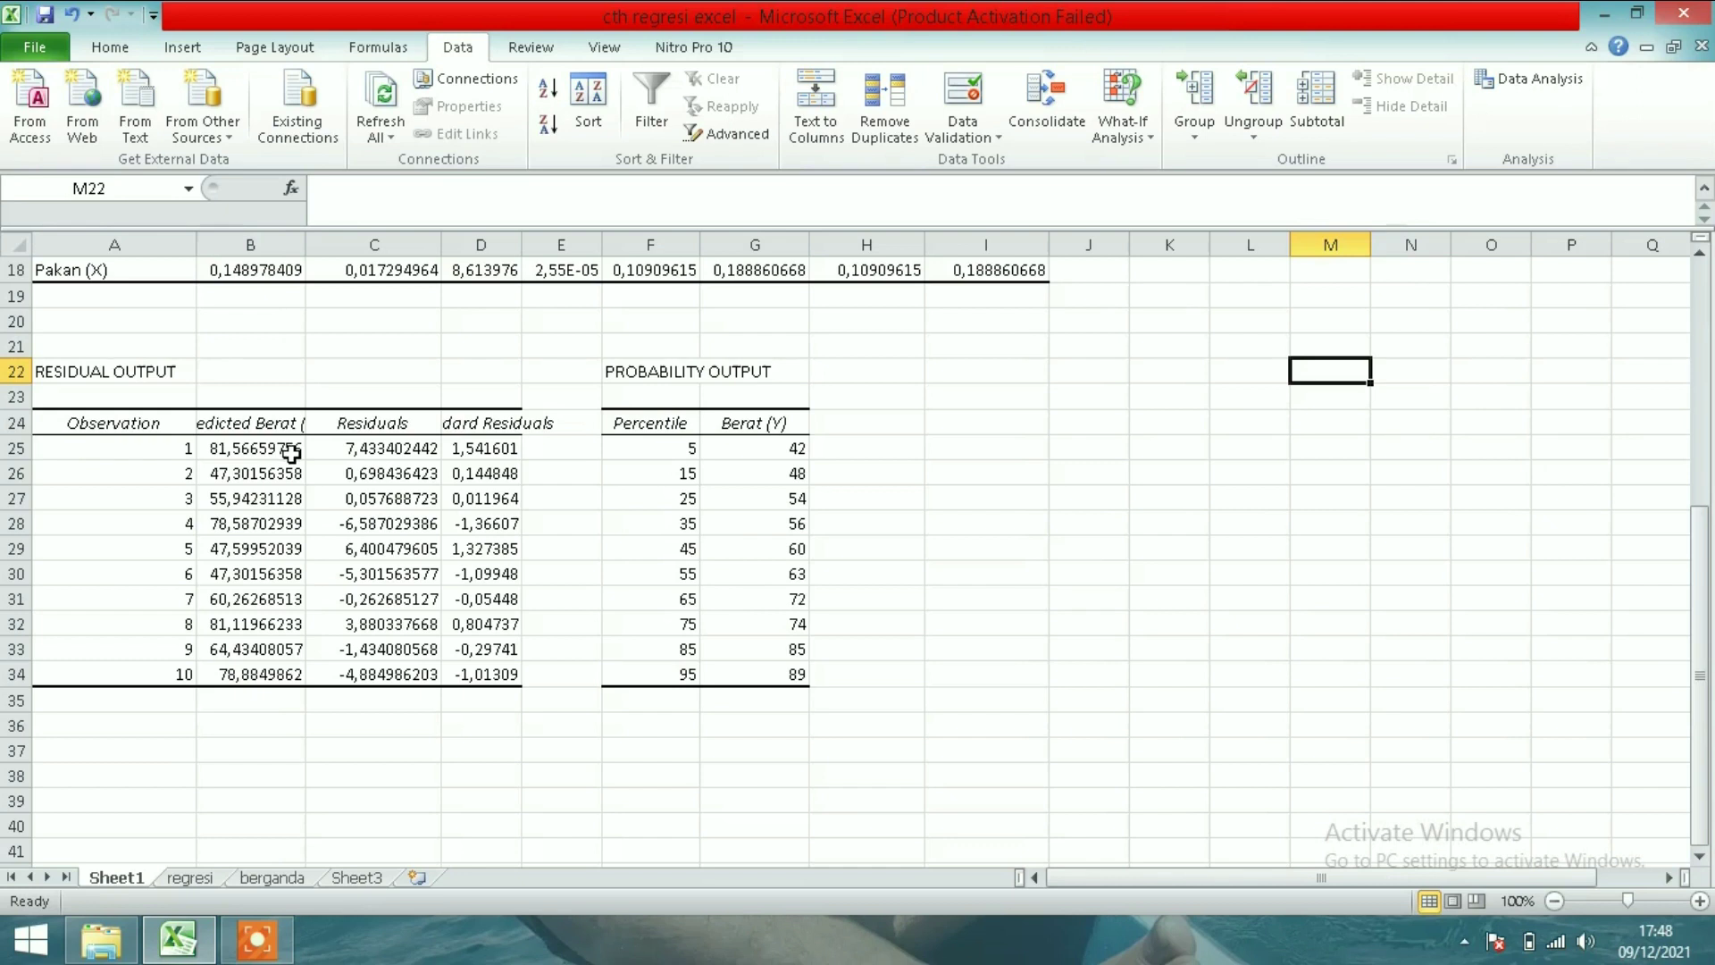
{"action": "left_click_drag", "start_coordinate": [312, 245], "coordinate": [368, 249]}
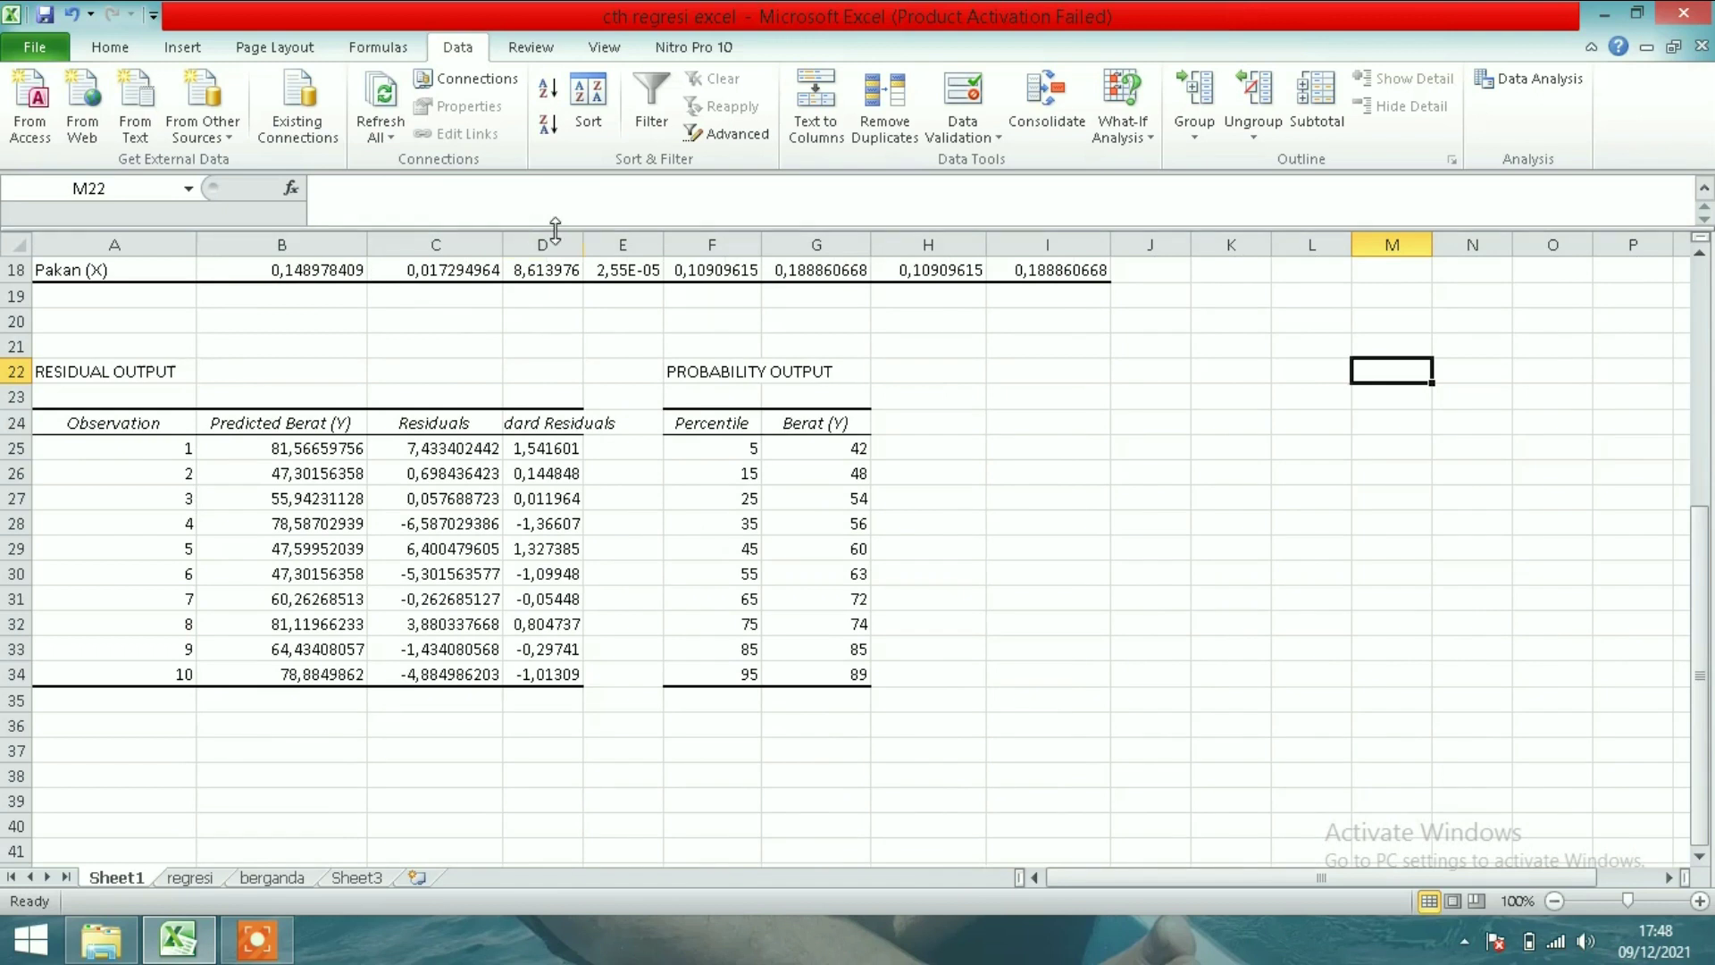
- Widen column D to show the full Standard Residuals, then return to the top of the sheet
{"action": "left_click_drag", "start_coordinate": [584, 245], "coordinate": [660, 250]}
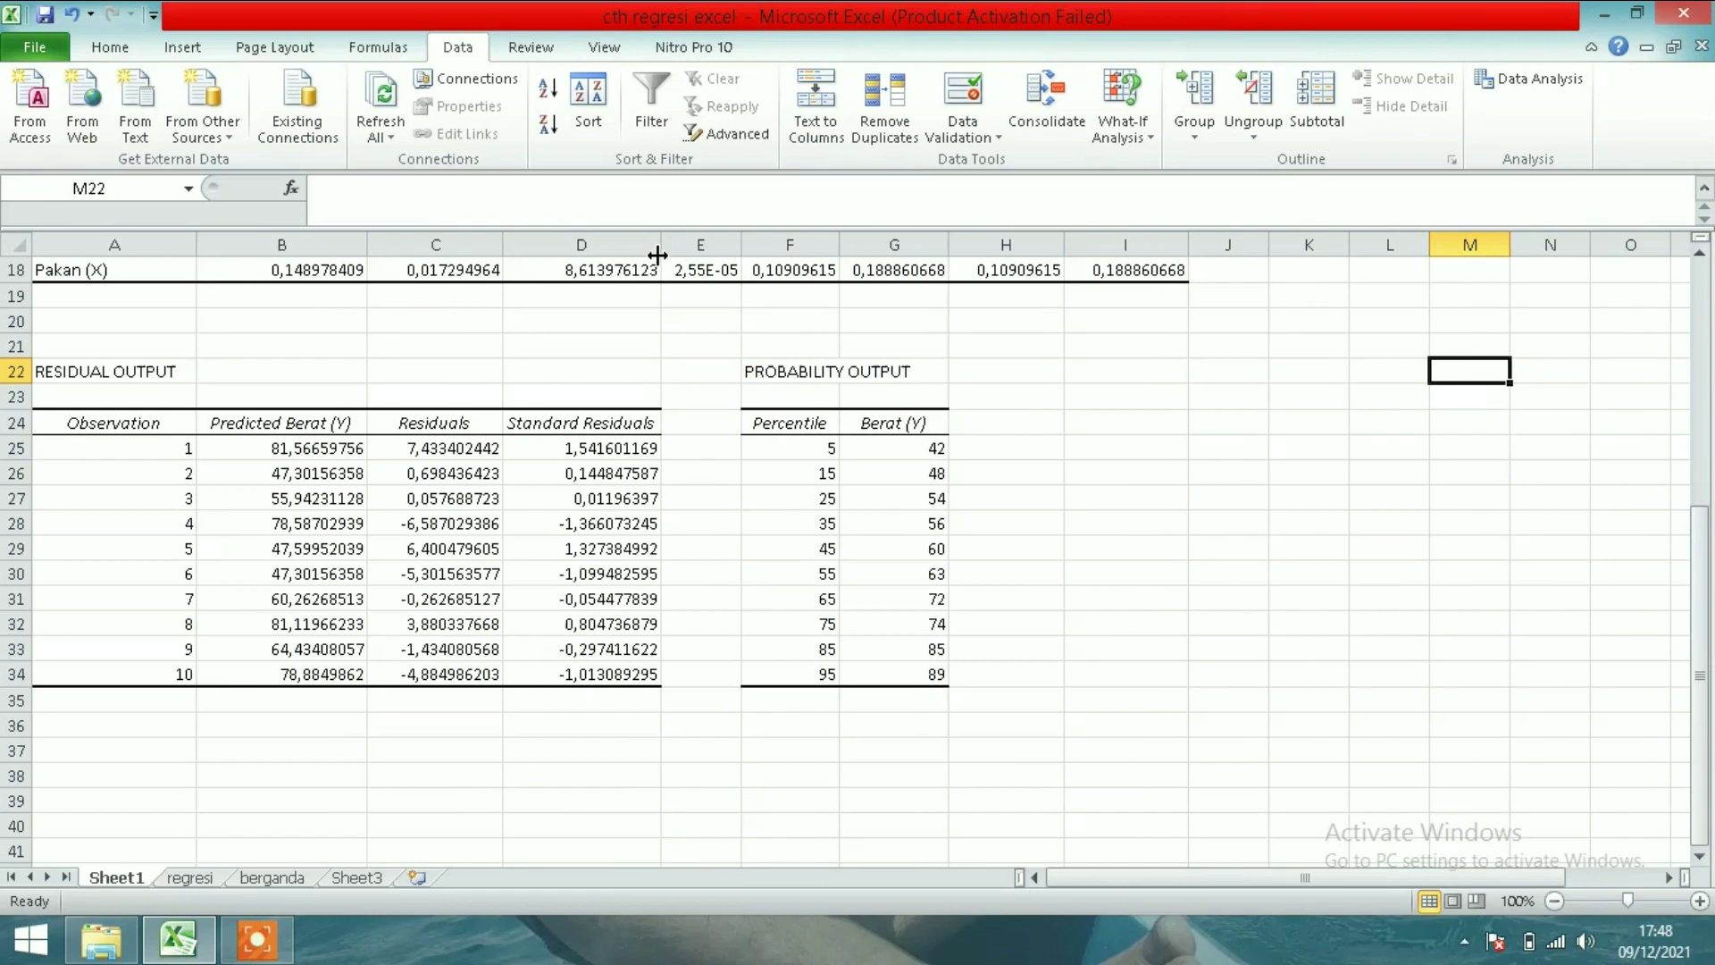
{"action": "left_click", "coordinate": [1698, 462]}
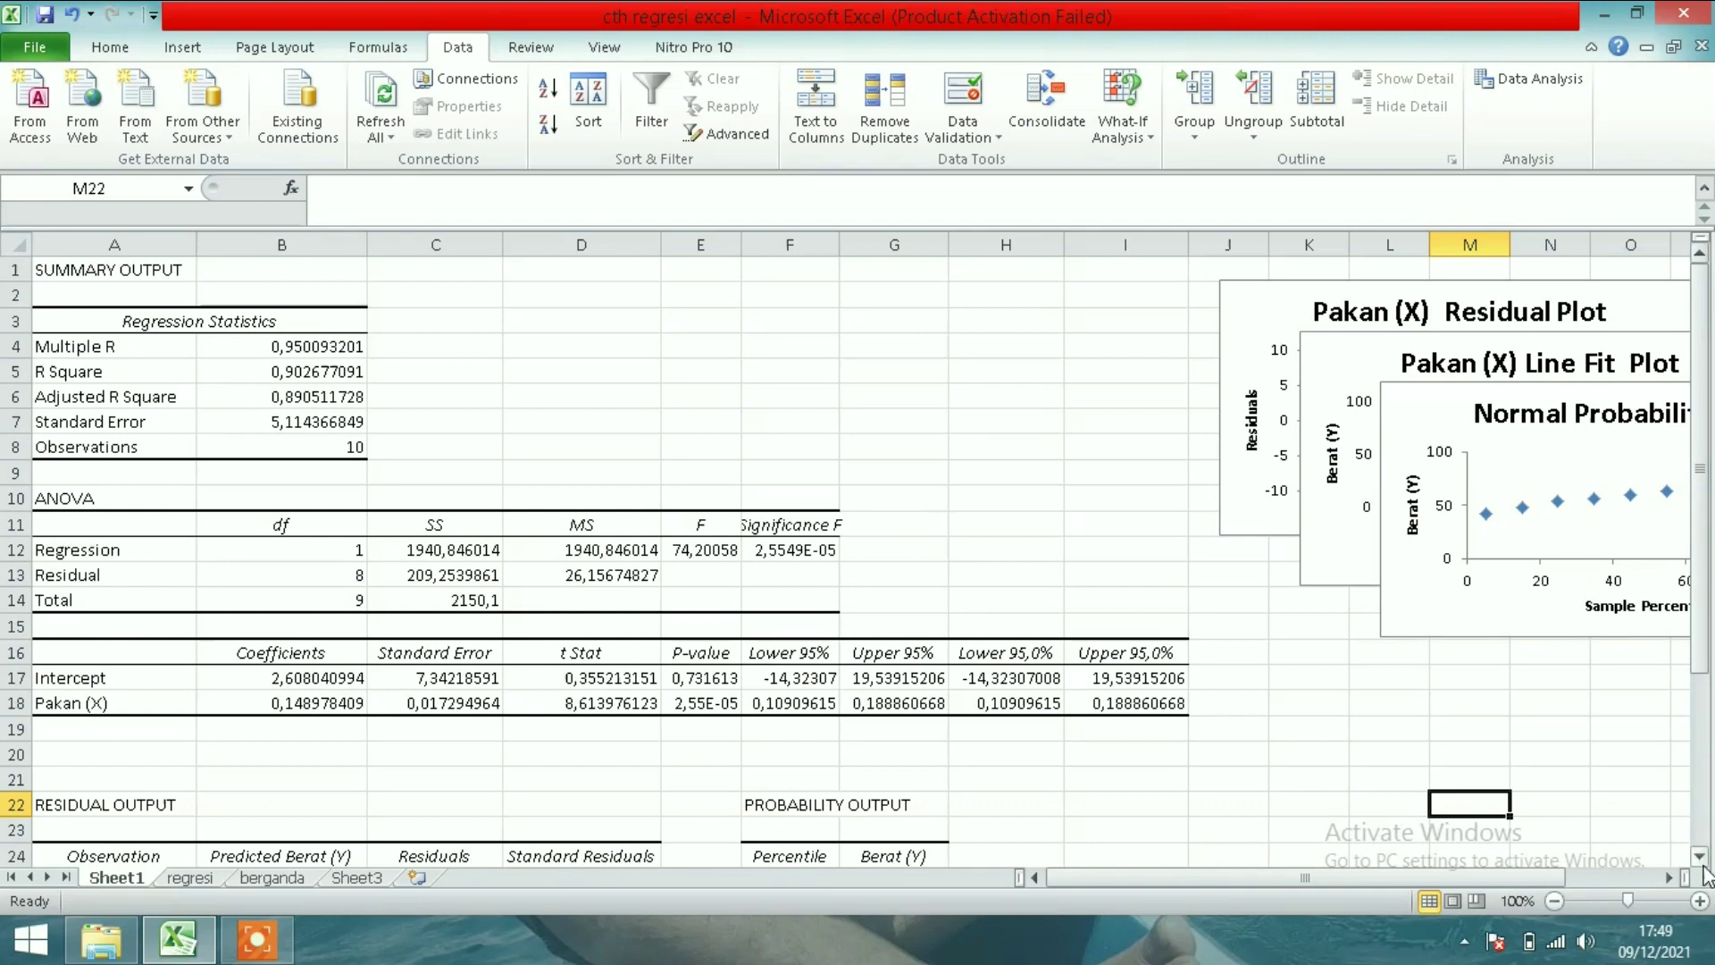
{"action": "left_click", "coordinate": [1703, 863]}
{"action": "left_click", "coordinate": [1703, 863]}
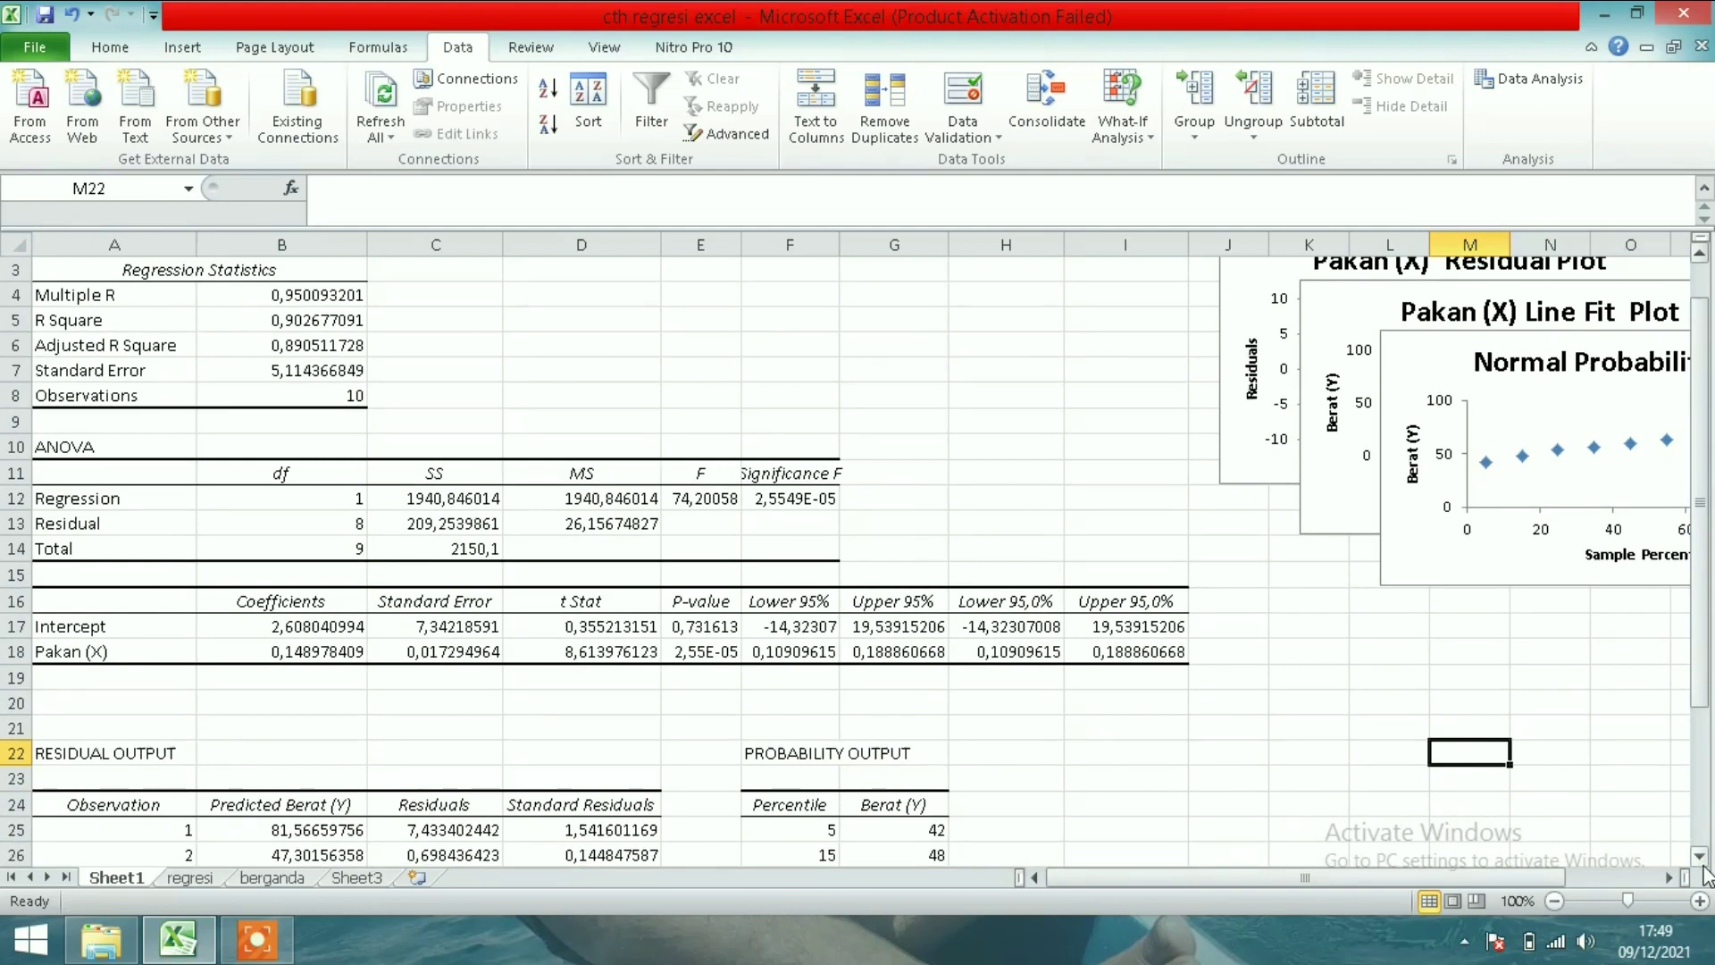
{"action": "scroll", "coordinate": [1705, 293], "scroll_direction": "up", "scroll_amount": 1}
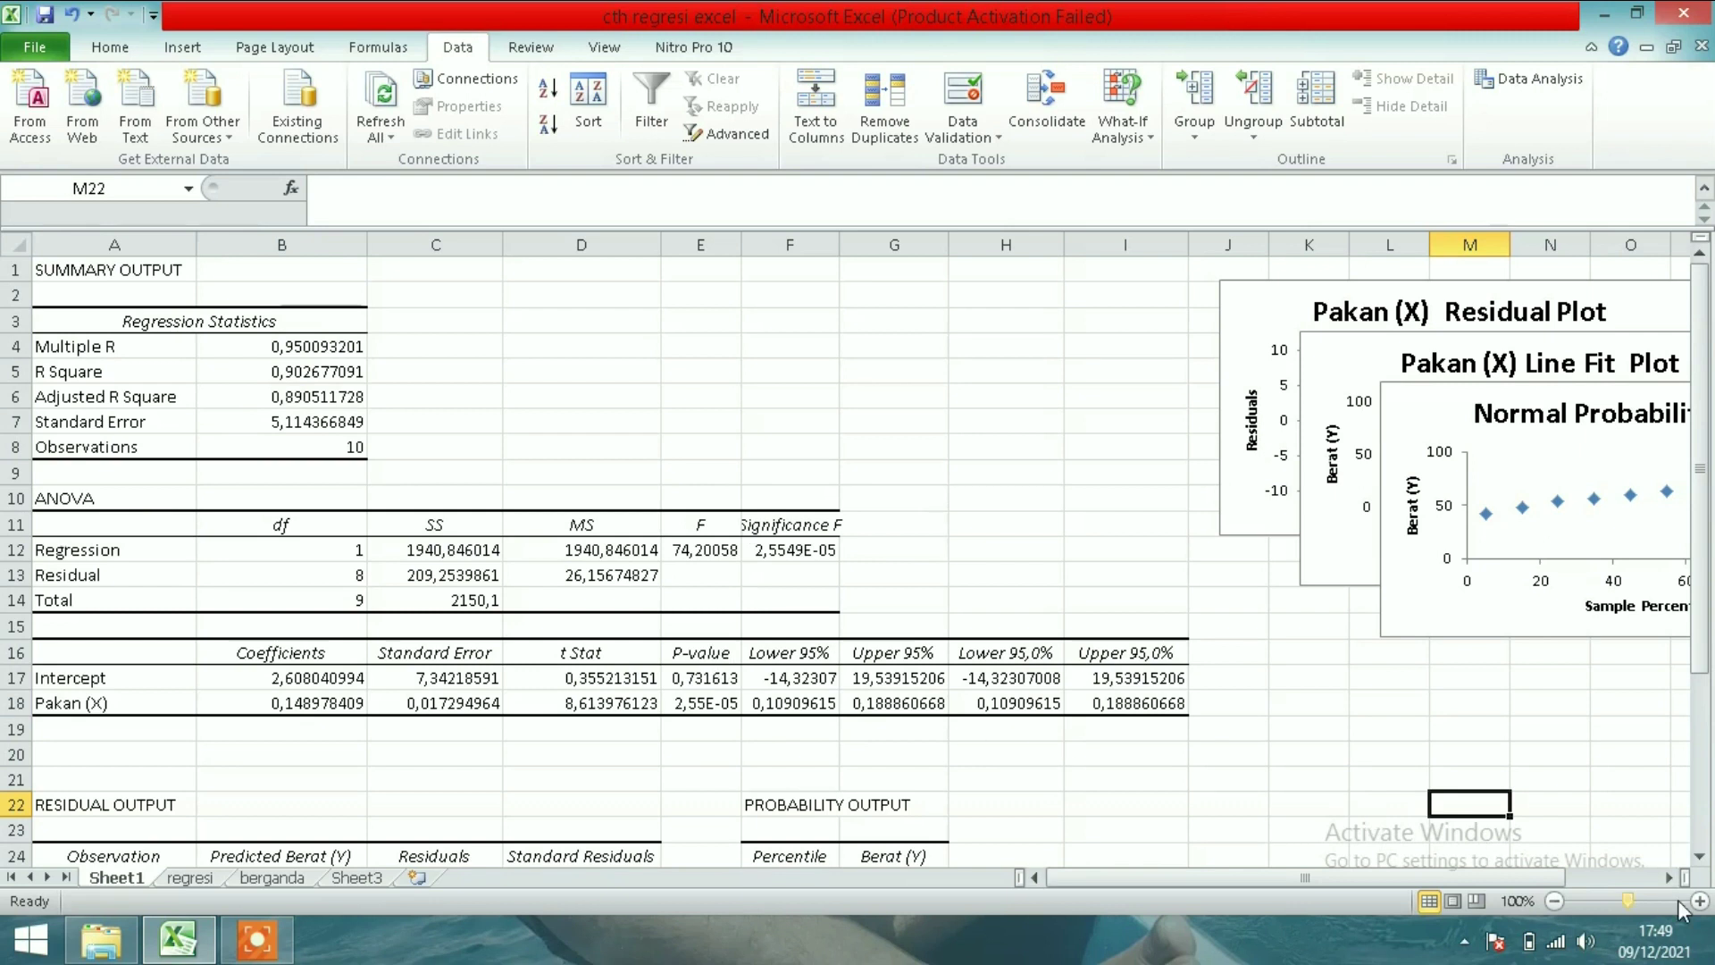
{"action": "left_click", "coordinate": [1700, 855]}
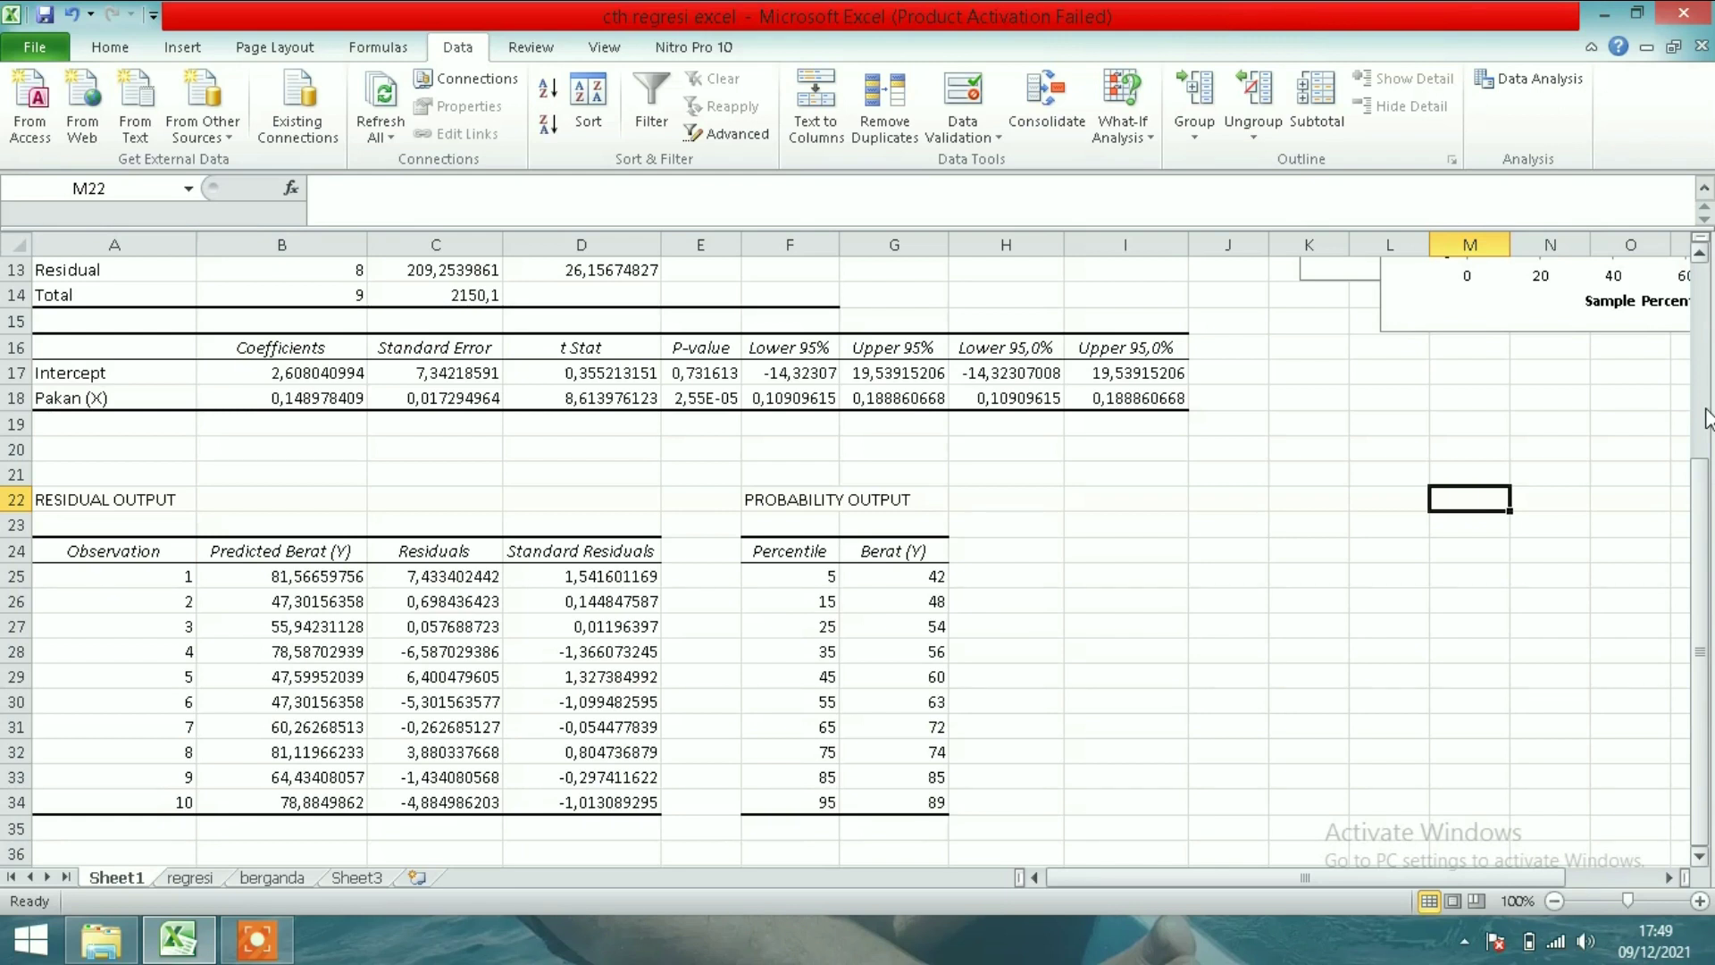
{"action": "scroll", "coordinate": [1706, 418], "scroll_direction": "up", "scroll_amount": 4}
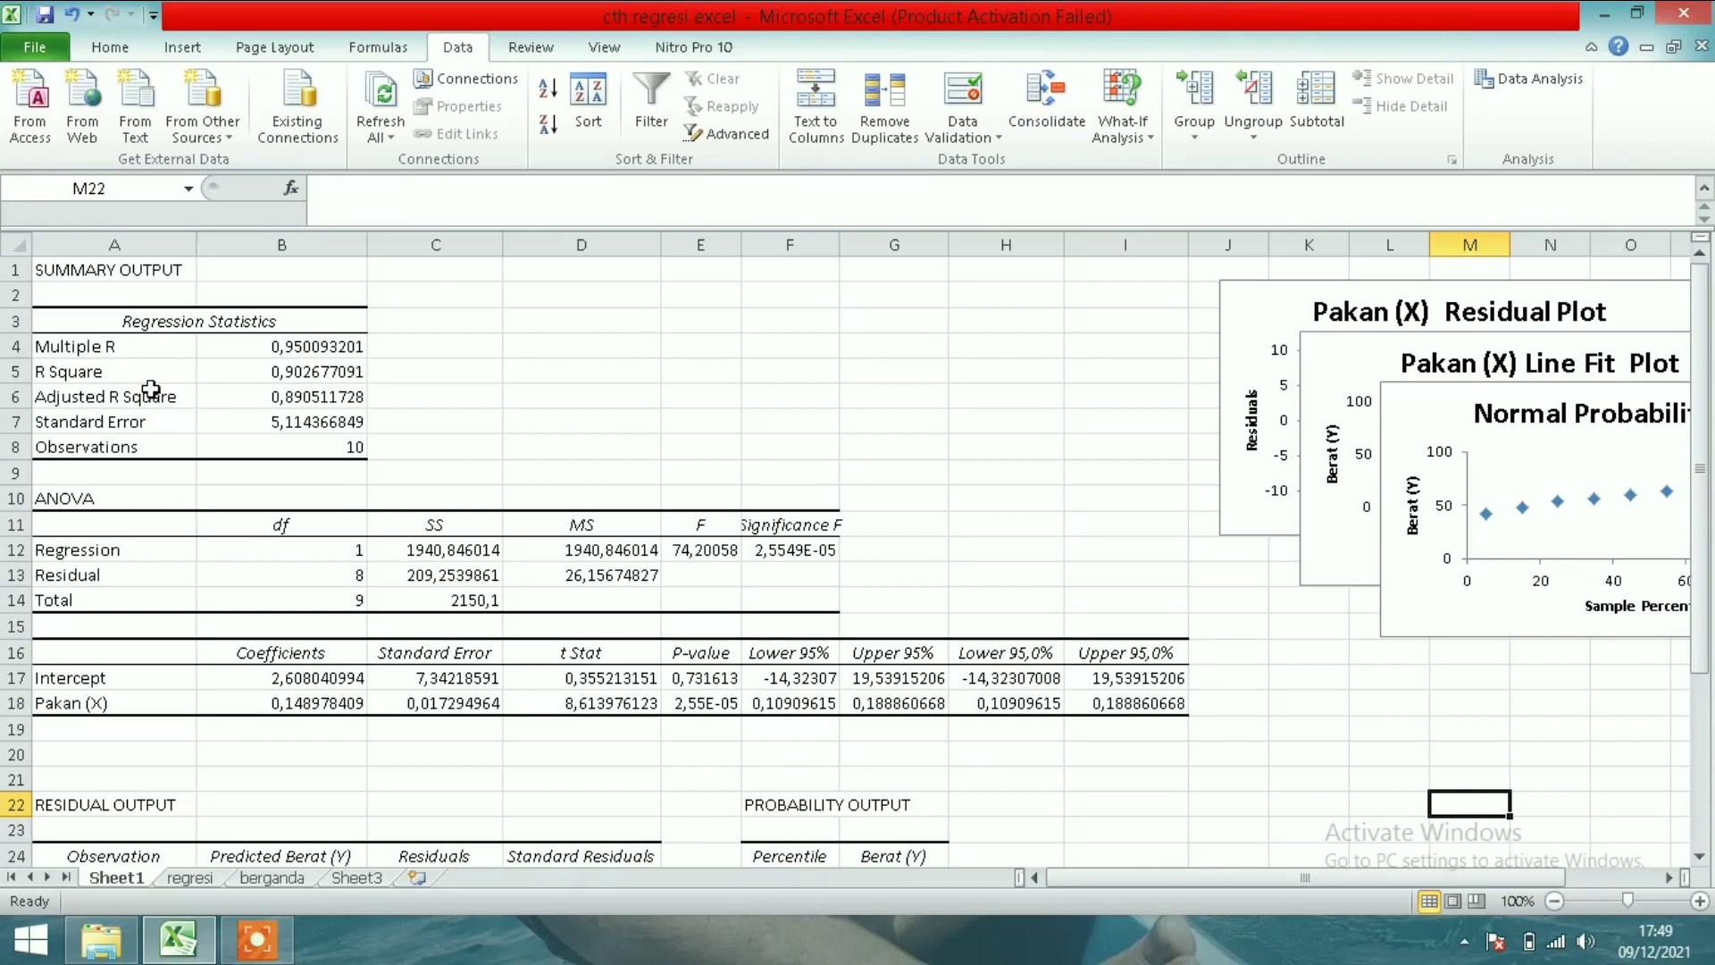
{"action": "left_click", "coordinate": [150, 390]}
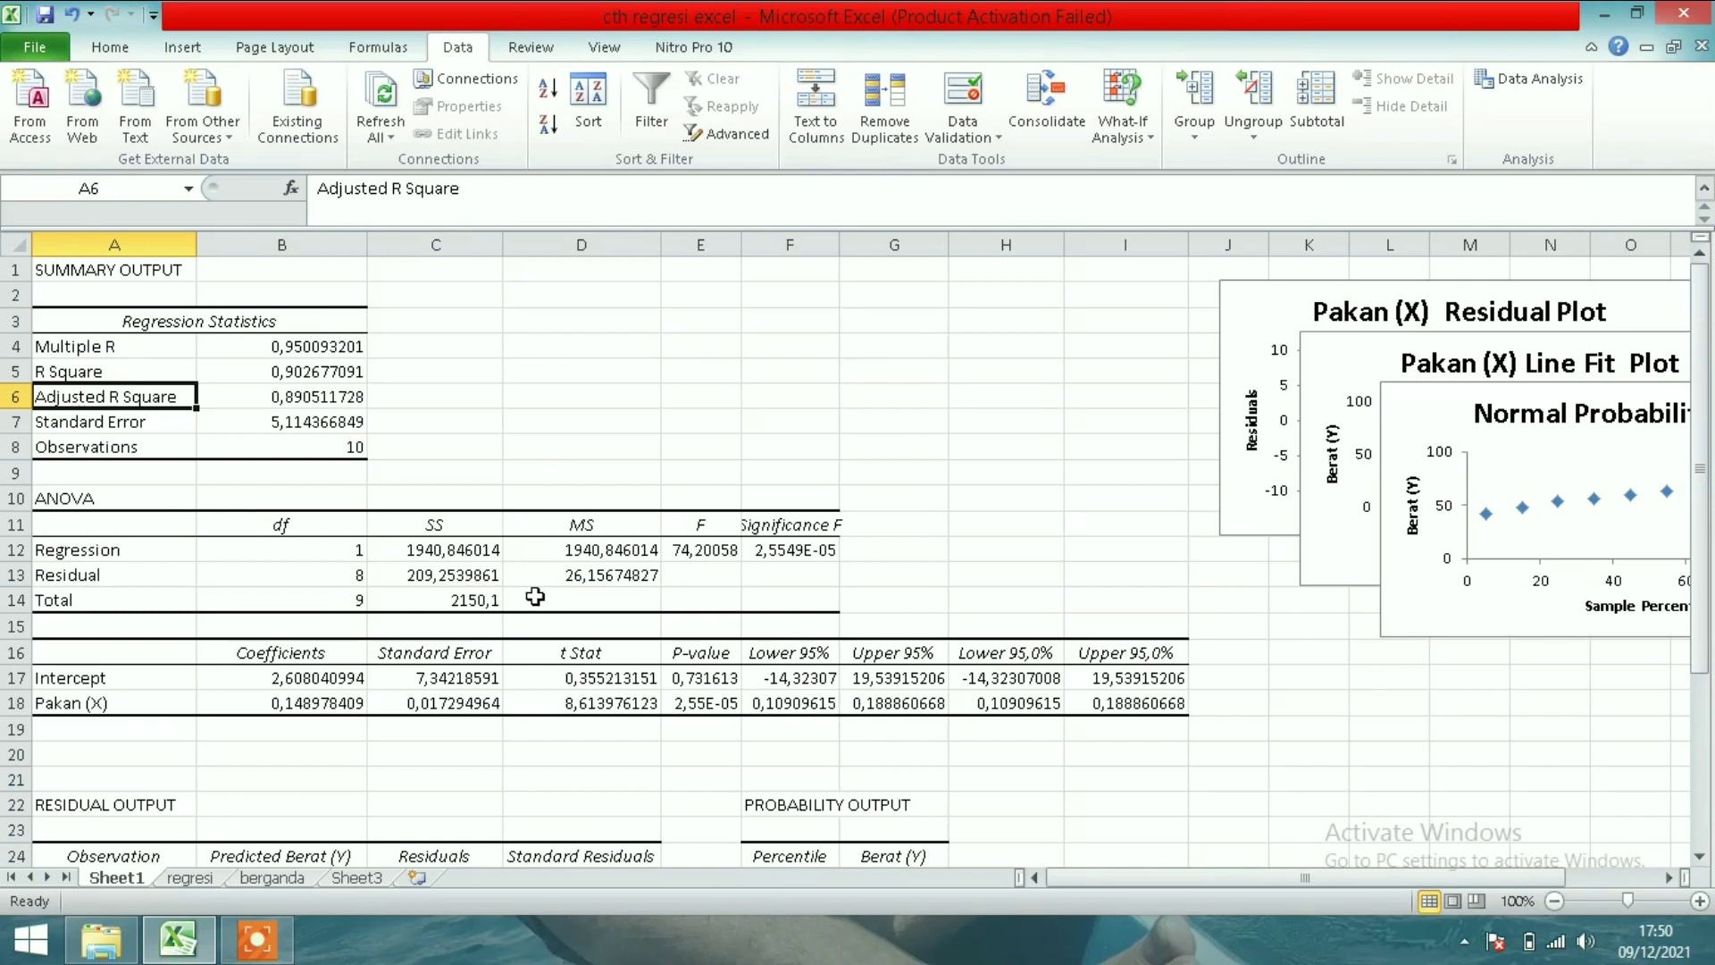
{"action": "left_click", "coordinate": [468, 684]}
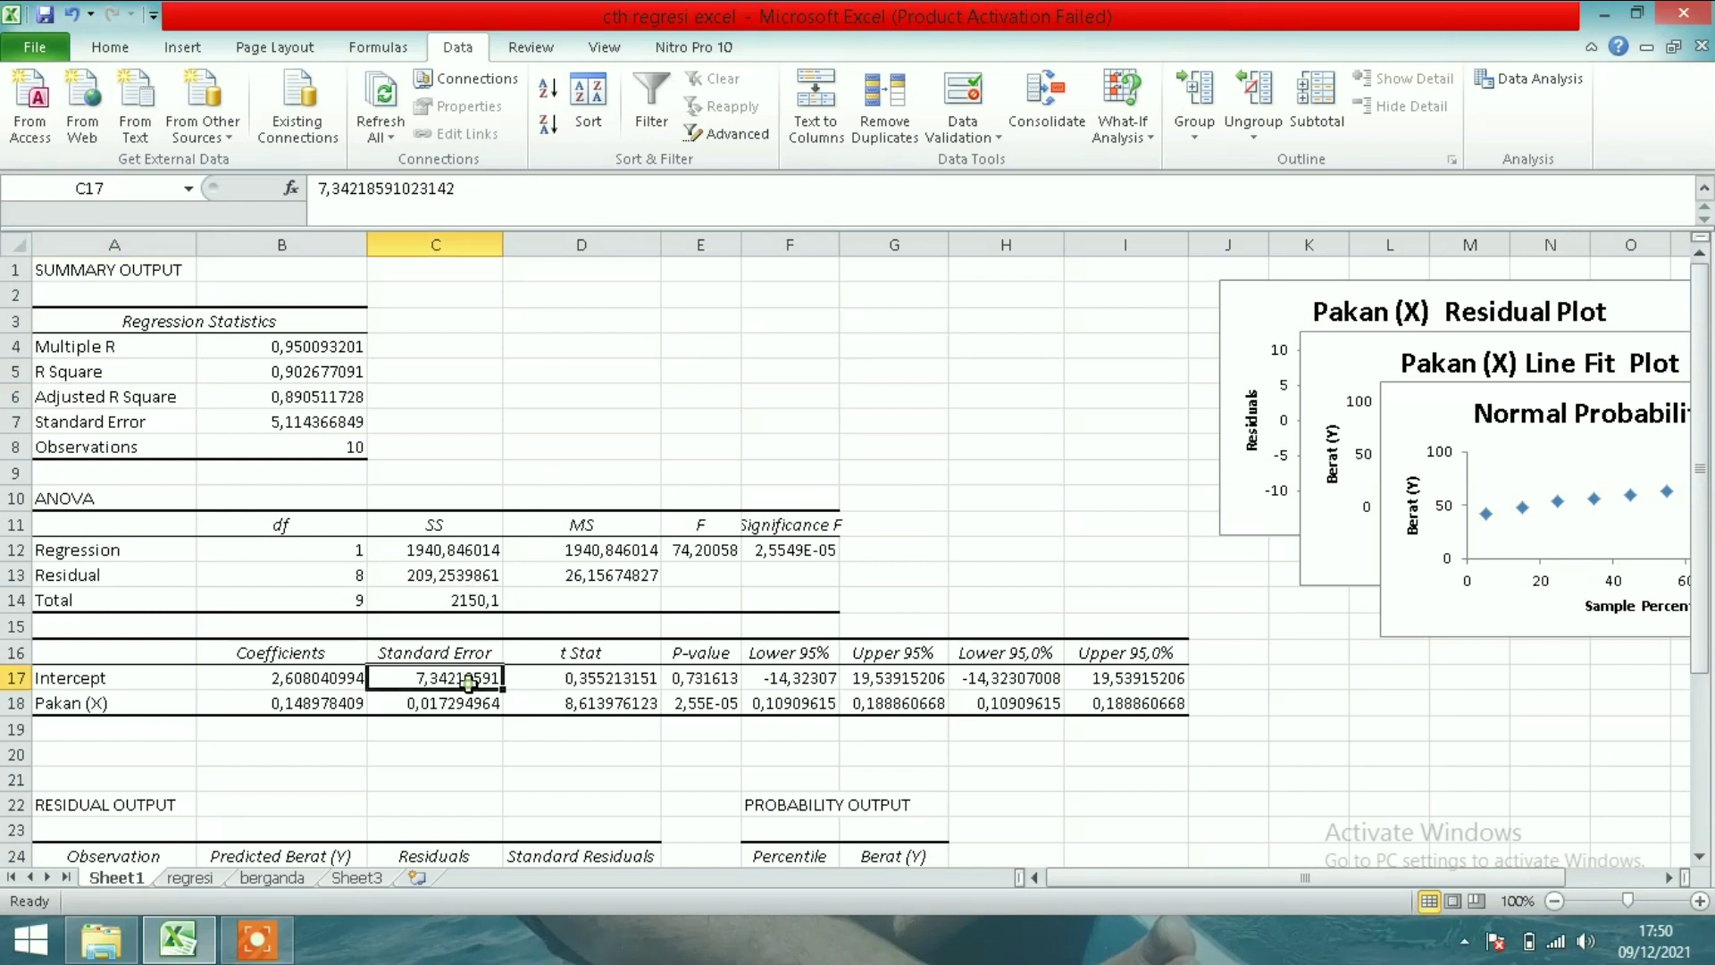
{"action": "left_click", "coordinate": [356, 703]}
{"action": "left_click", "coordinate": [345, 679]}
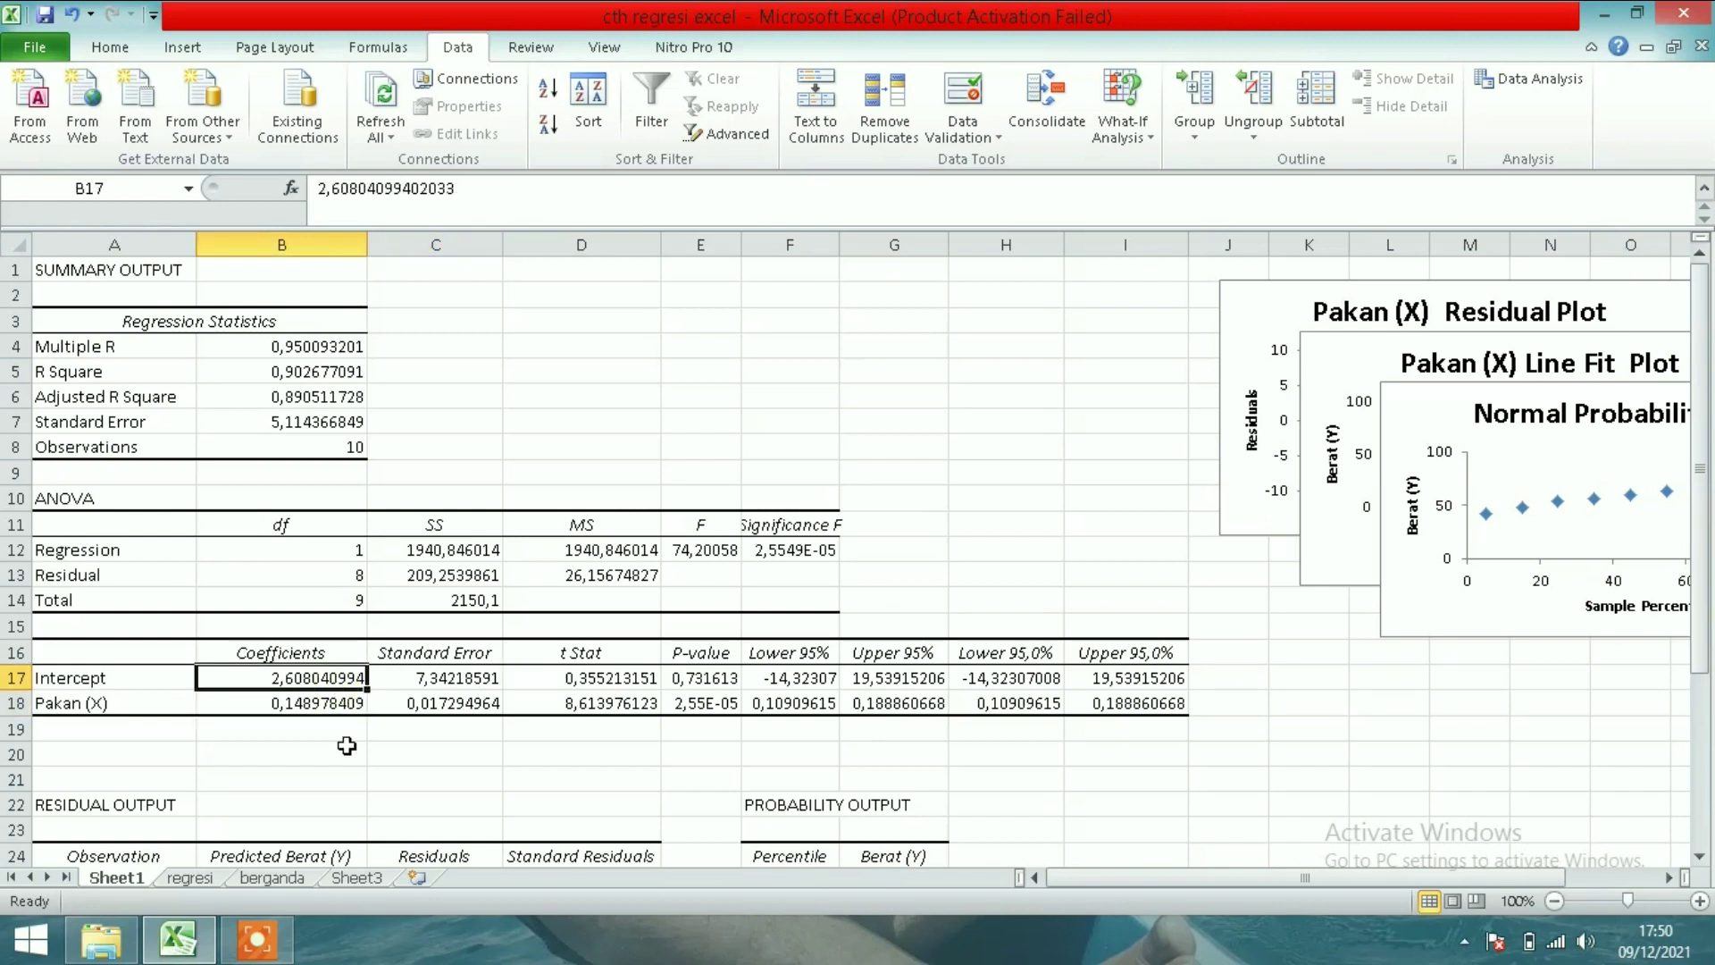
{"action": "left_click", "coordinate": [321, 706]}
{"action": "left_click", "coordinate": [323, 676]}
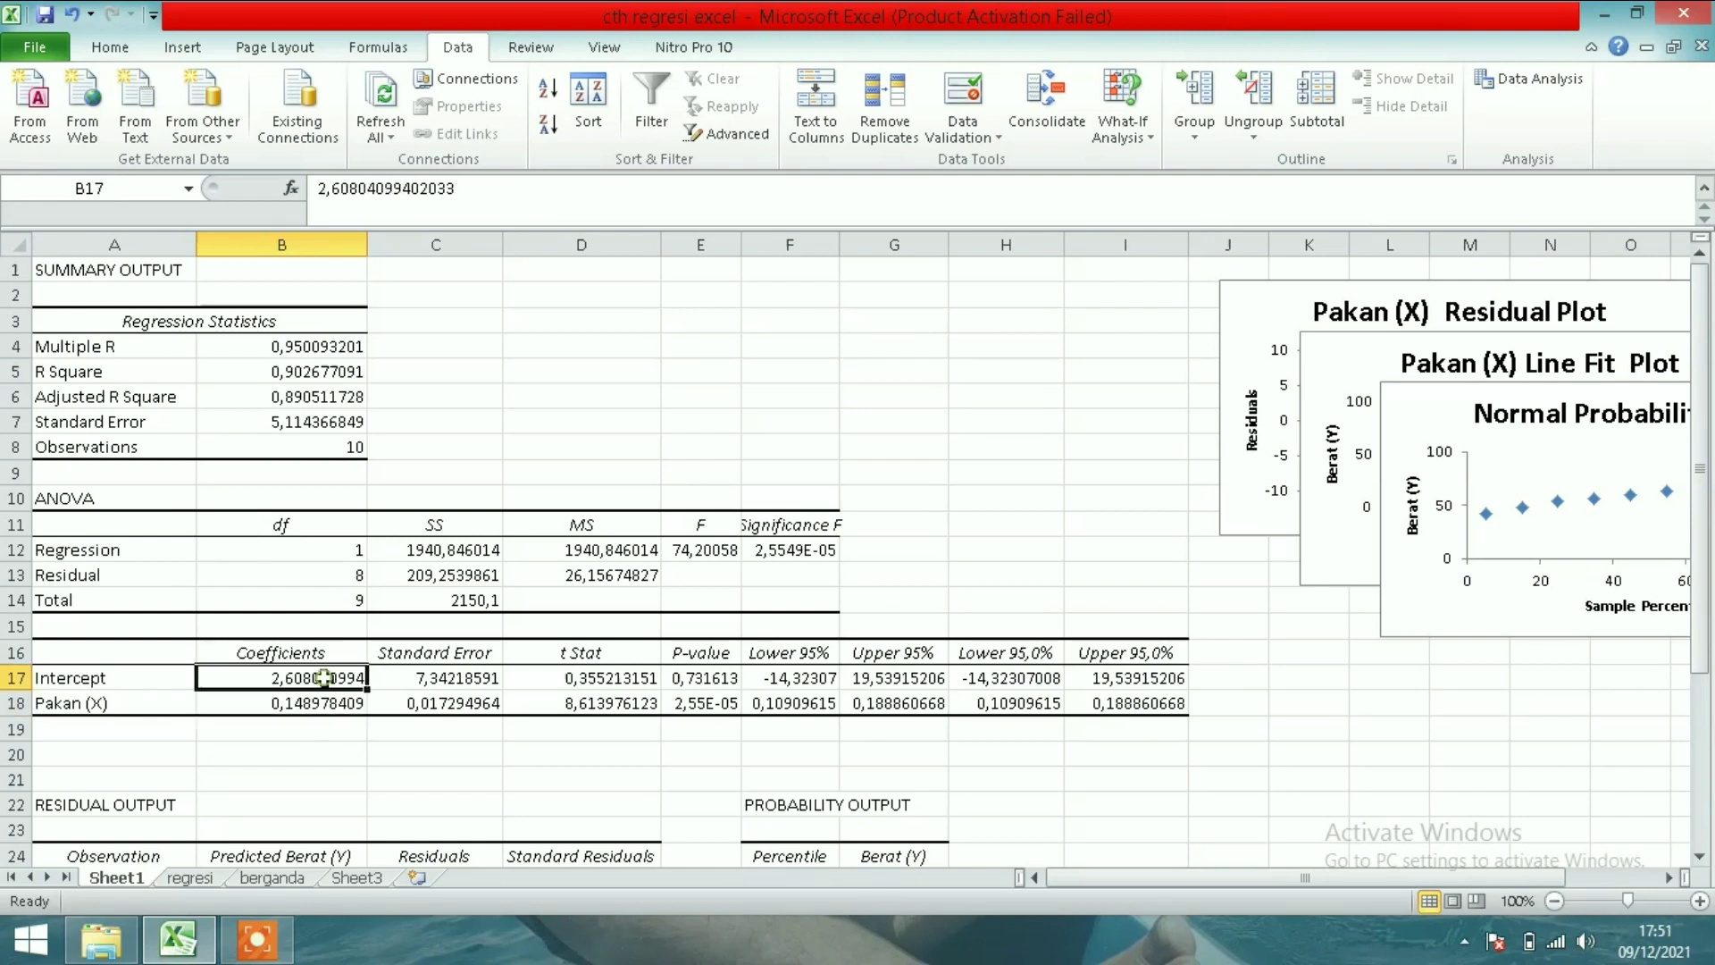
{"action": "left_click", "coordinate": [332, 701]}
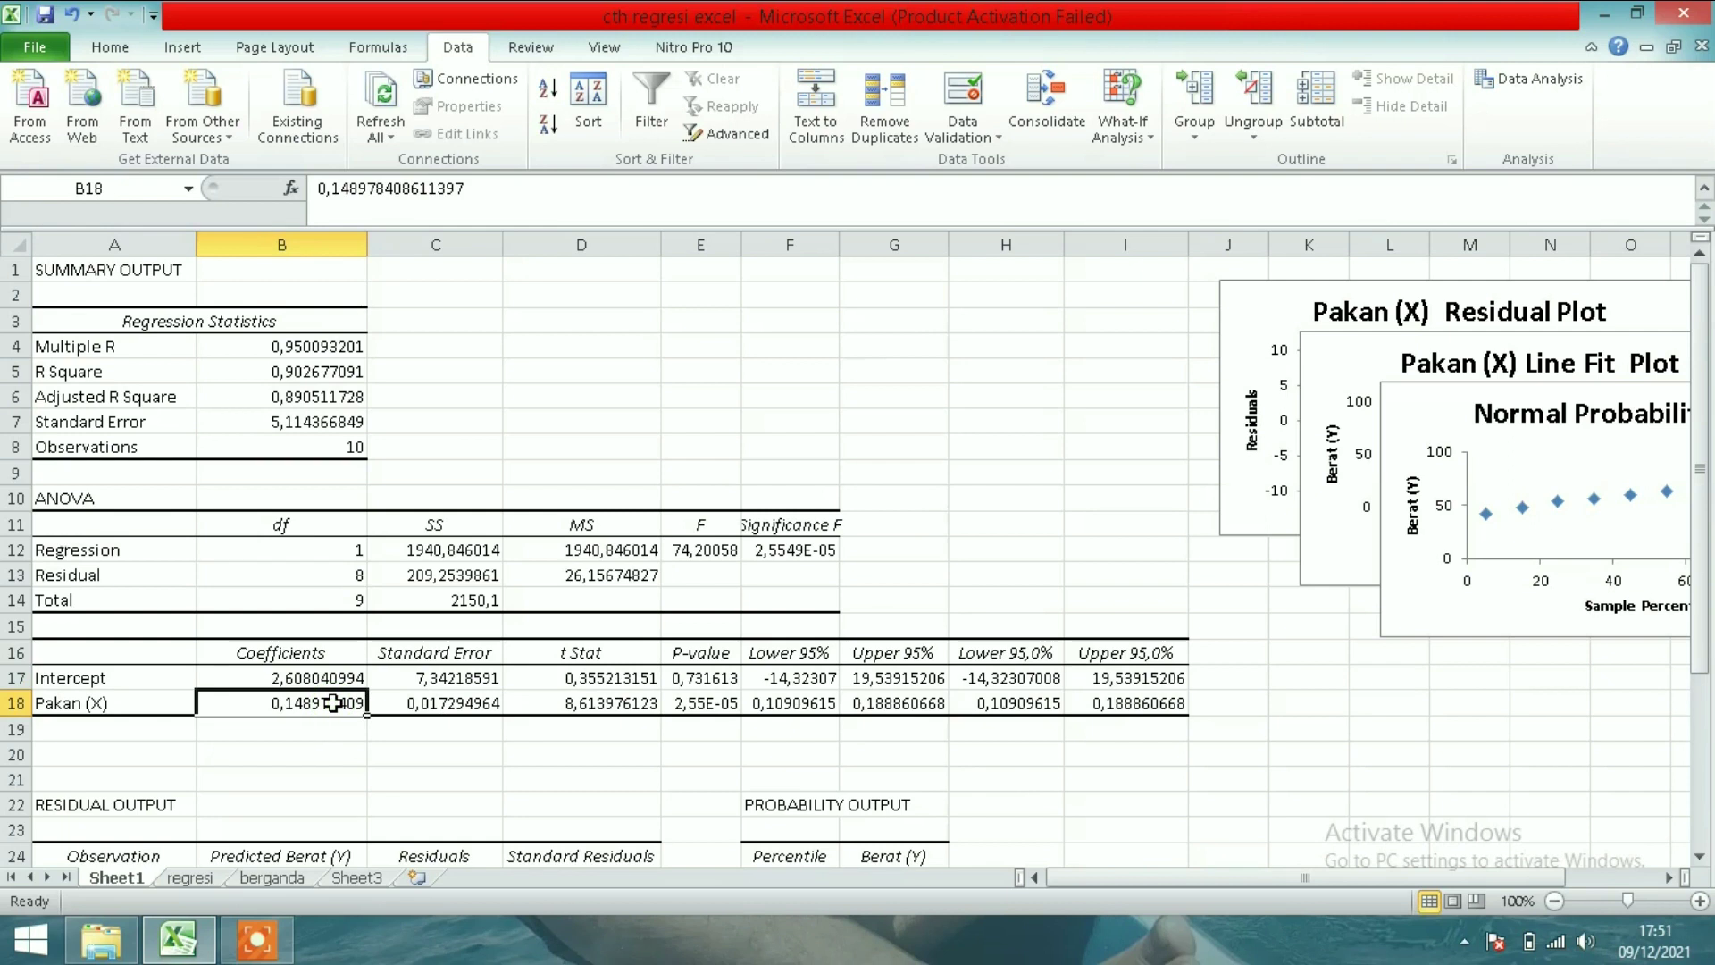
{"action": "left_click", "coordinate": [336, 753]}
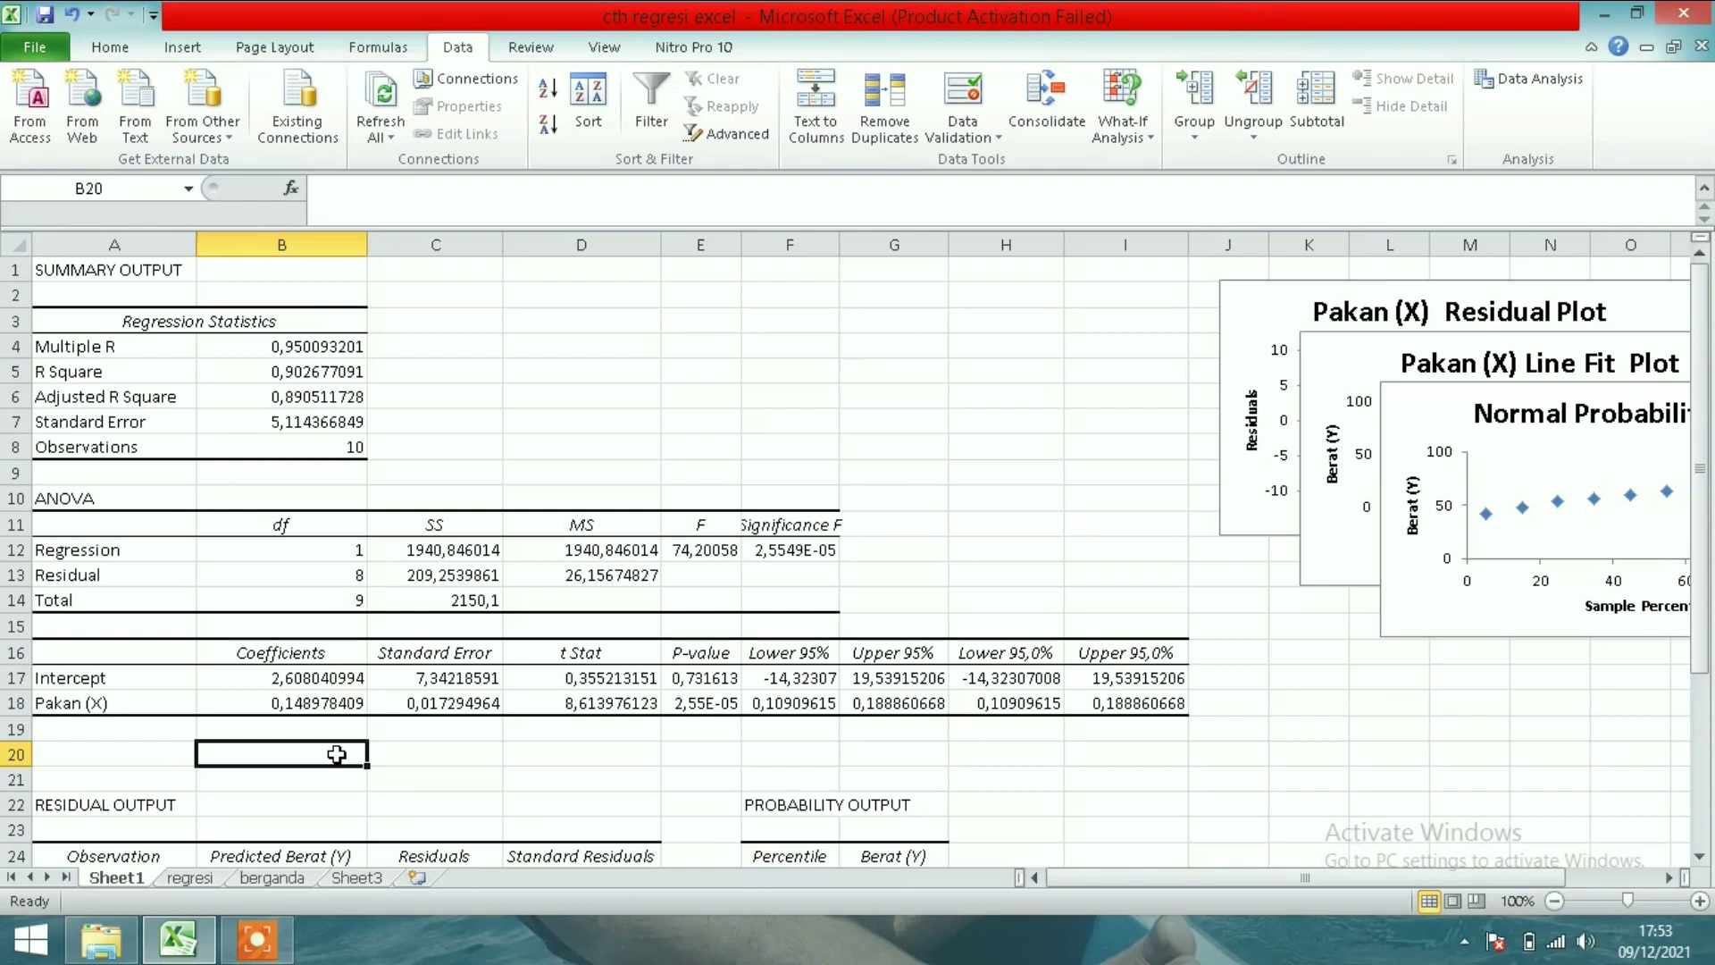
{"action": "left_click", "coordinate": [127, 677]}
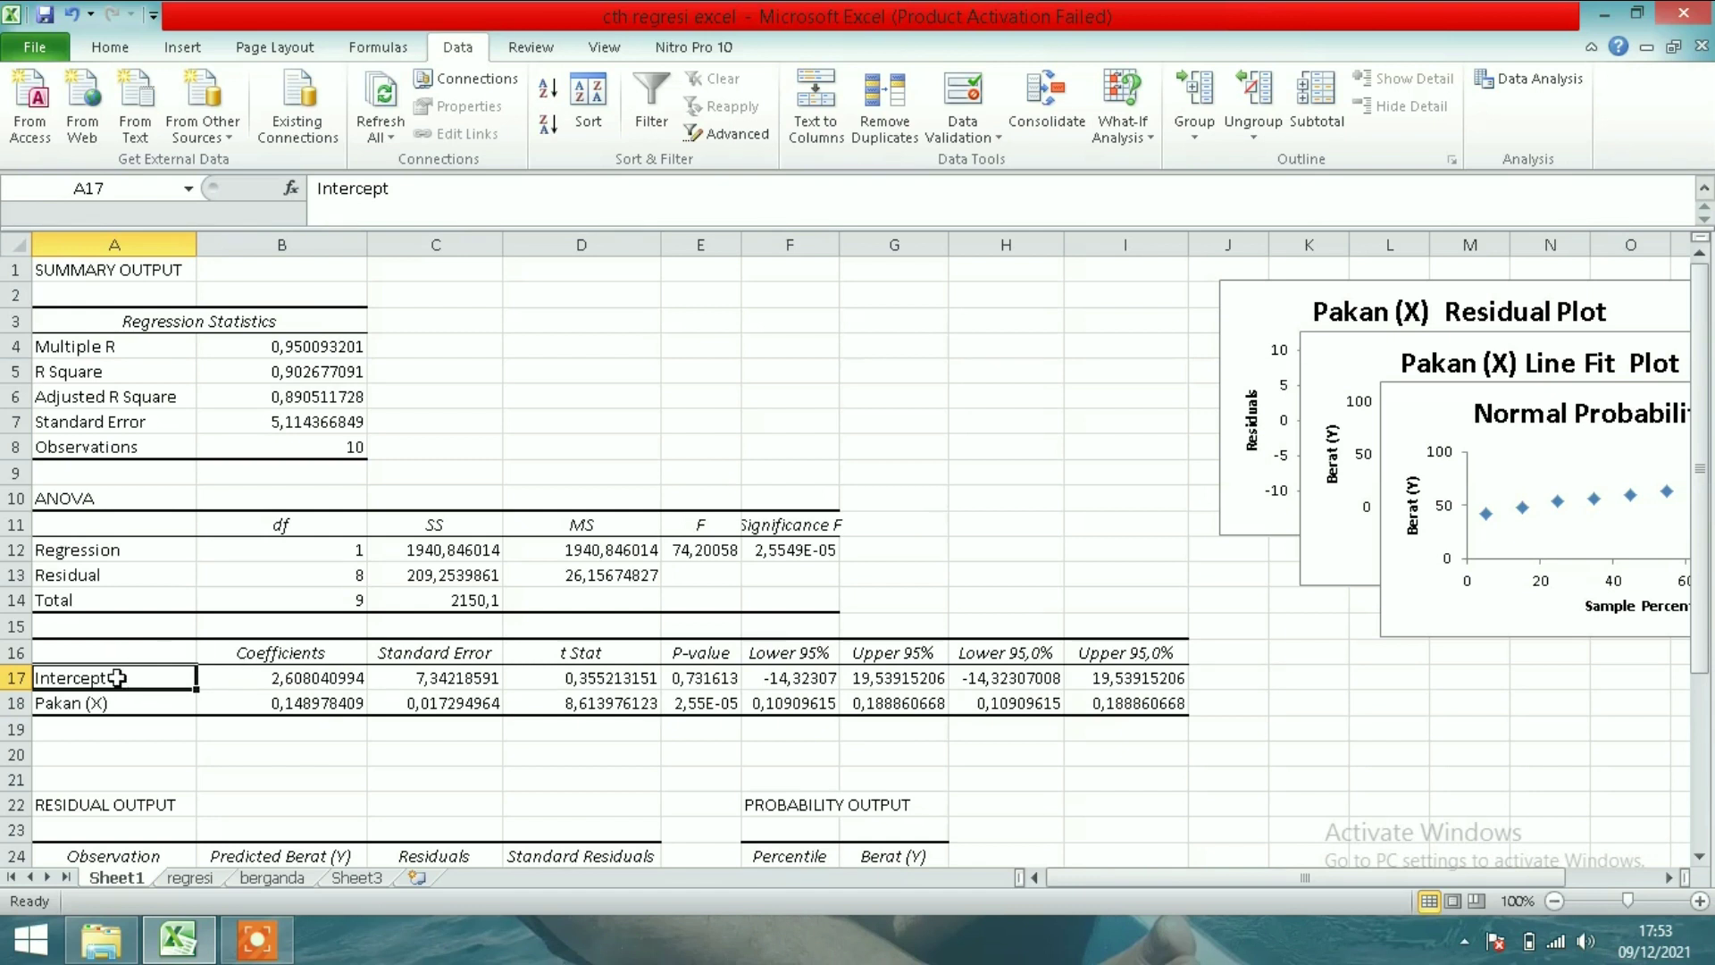
{"action": "mouse_move", "coordinate": [117, 678]}
{"action": "left_mouse_down"}
{"action": "mouse_move", "coordinate": [248, 683]}
{"action": "mouse_move", "coordinate": [259, 703]}
{"action": "left_mouse_up"}
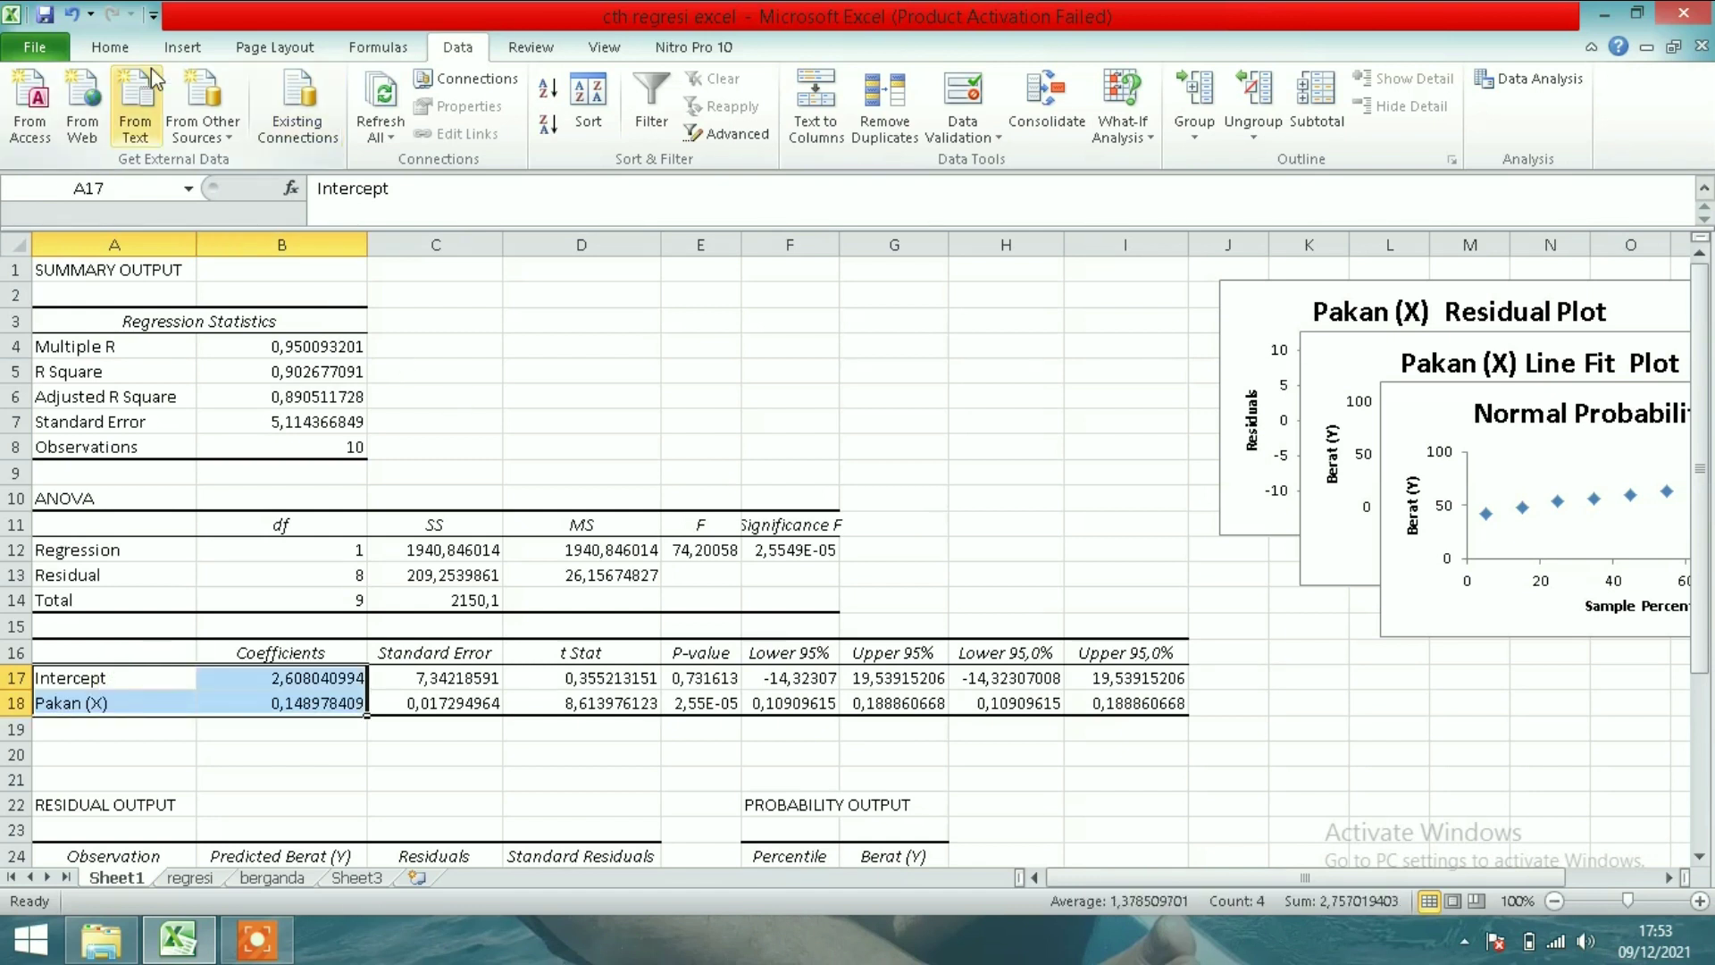
- Fill the coefficient cells A17:B18 yellow, then check the Pakan (X) coefficient in B18
{"action": "left_click", "coordinate": [110, 47]}
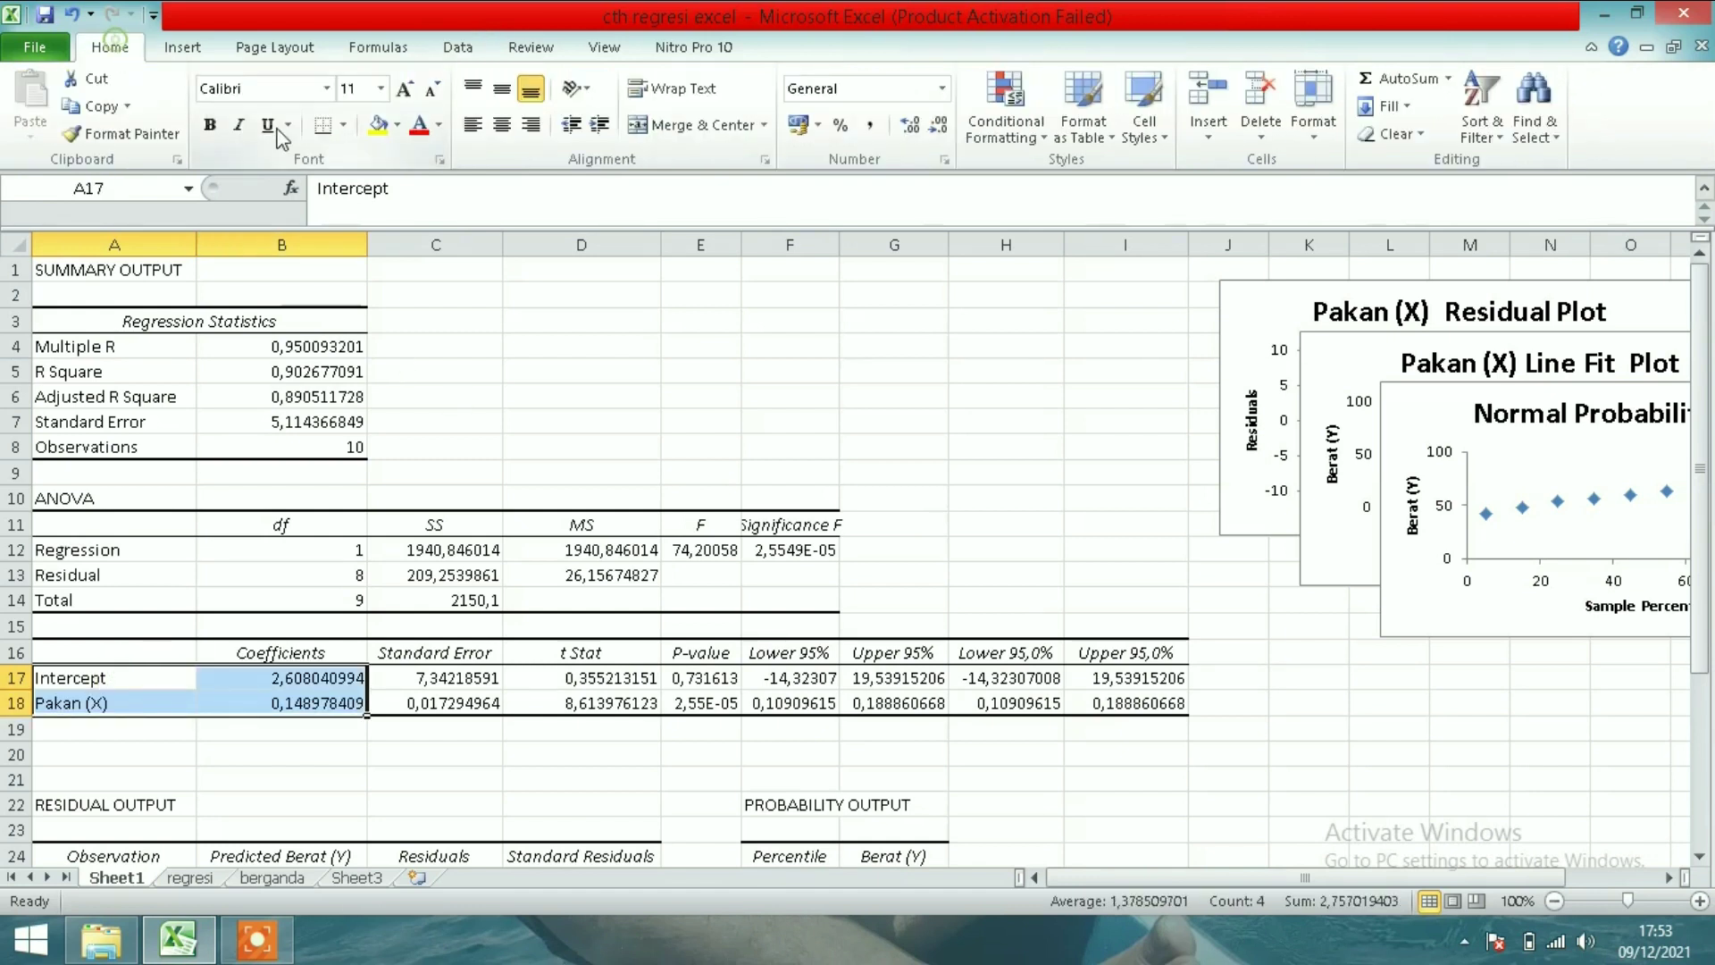
{"action": "left_click", "coordinate": [377, 124]}
{"action": "left_click", "coordinate": [880, 447]}
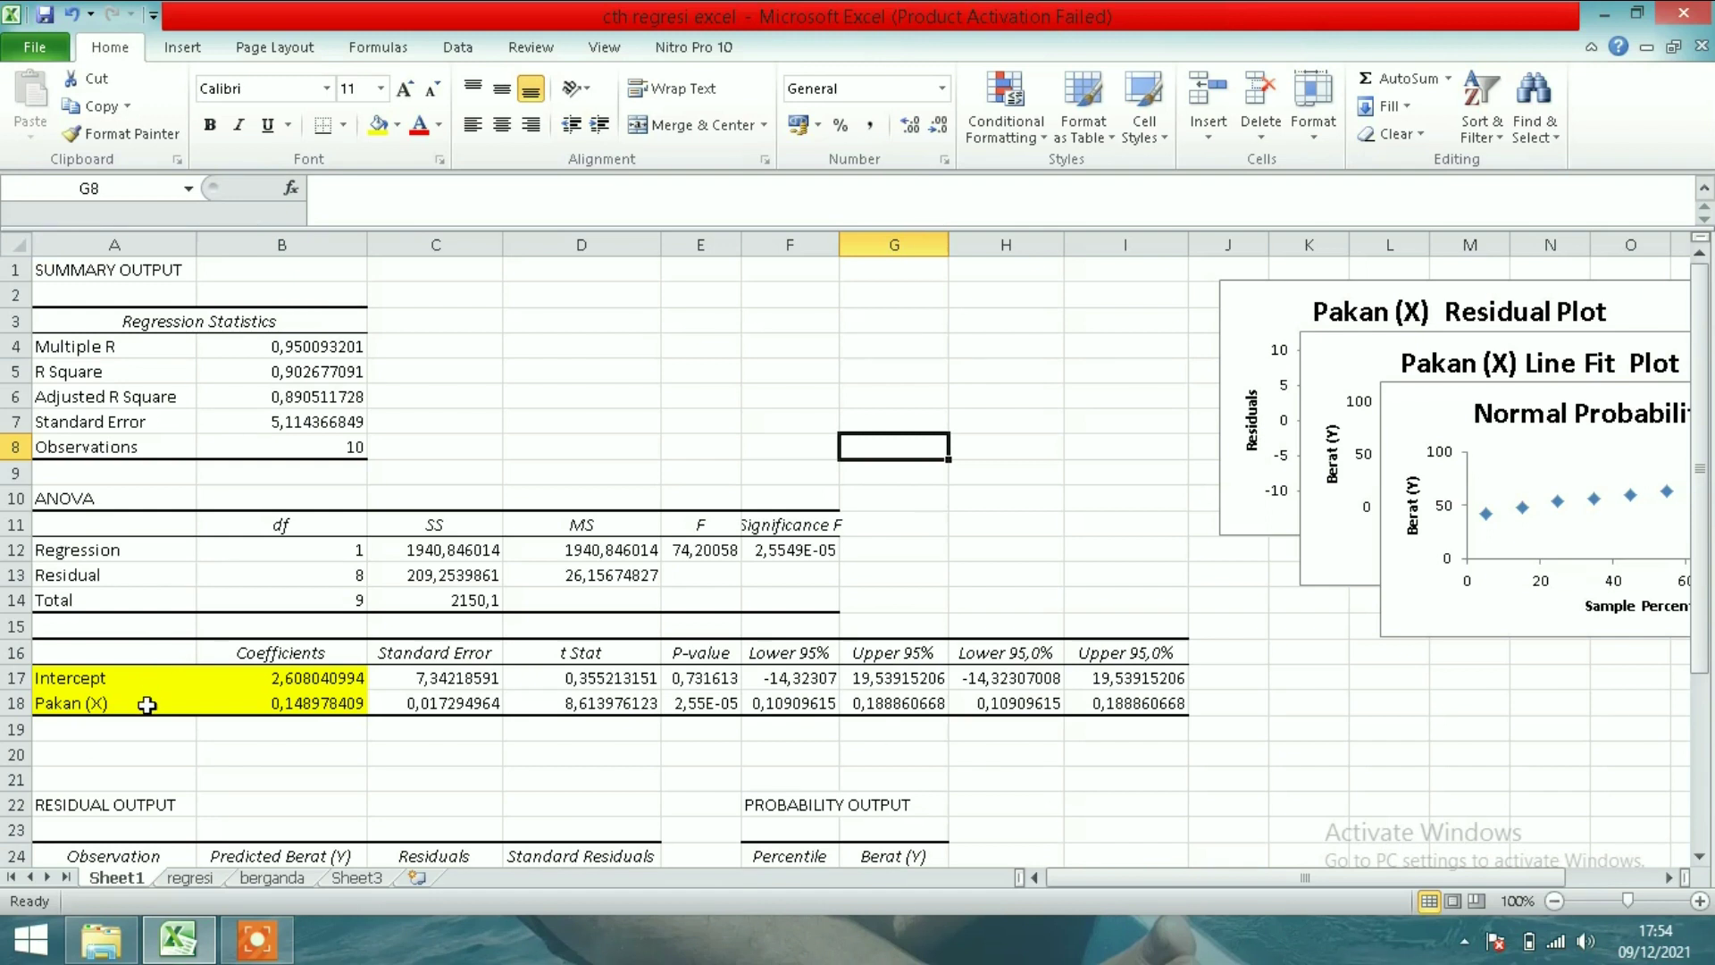
{"action": "left_click", "coordinate": [148, 705]}
{"action": "left_click", "coordinate": [284, 706]}
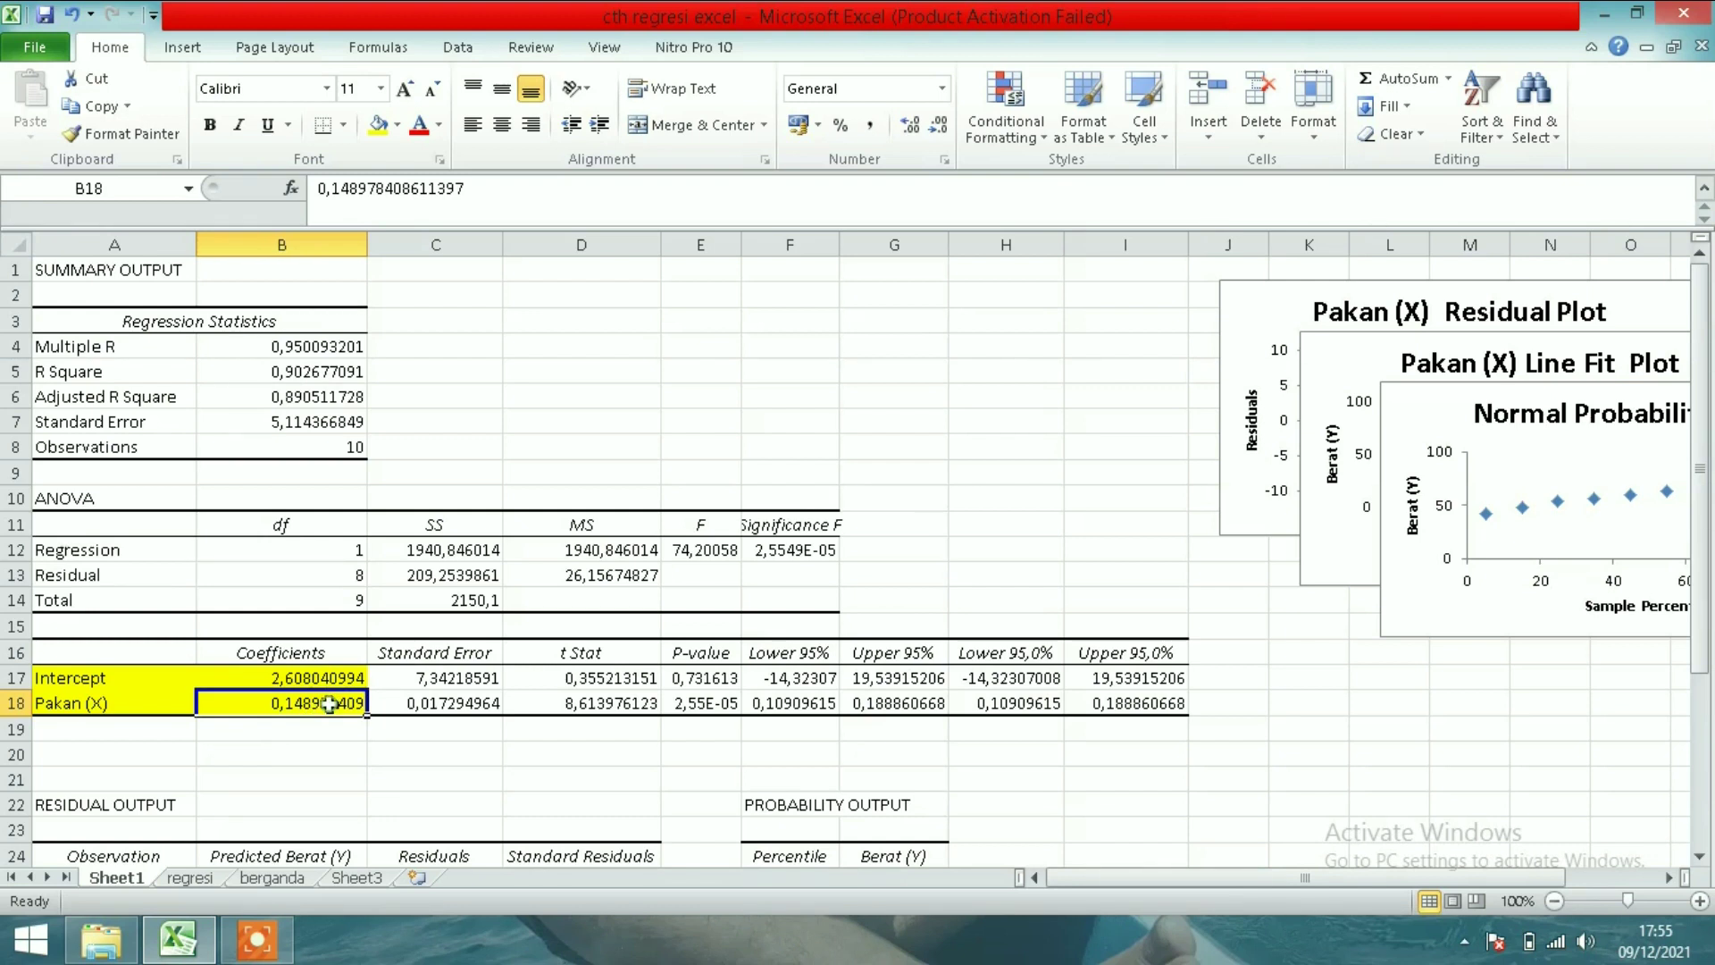
{"action": "left_click", "coordinate": [328, 758]}
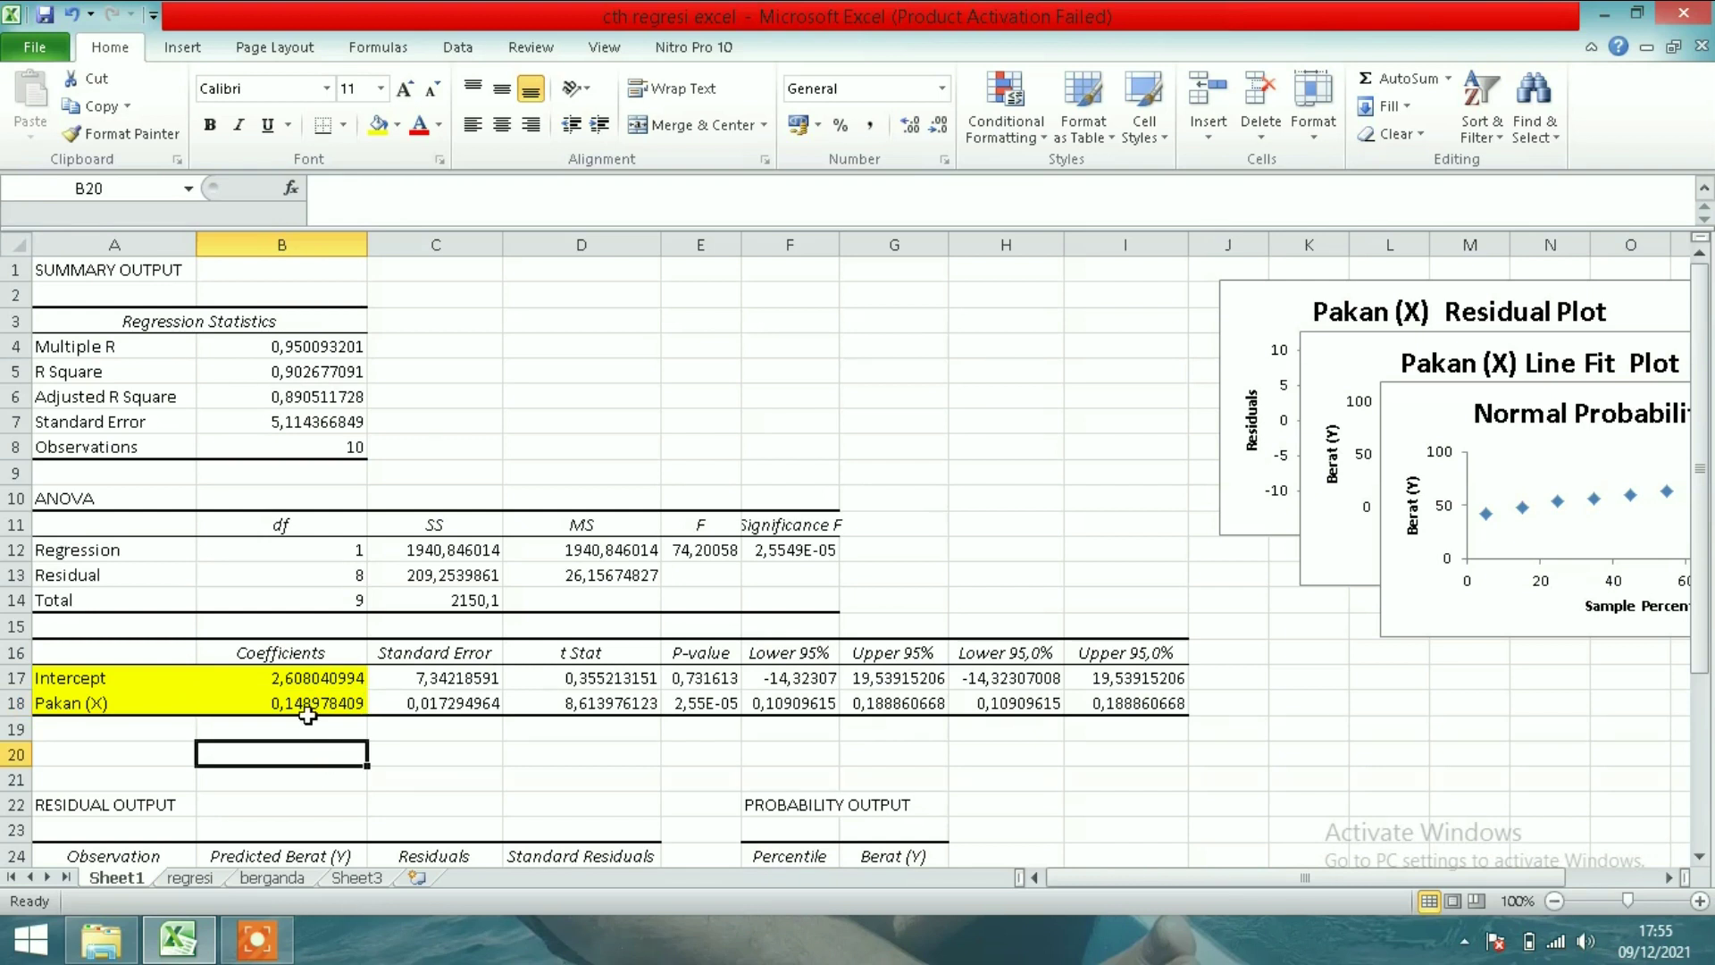
{"action": "left_click", "coordinate": [317, 703]}
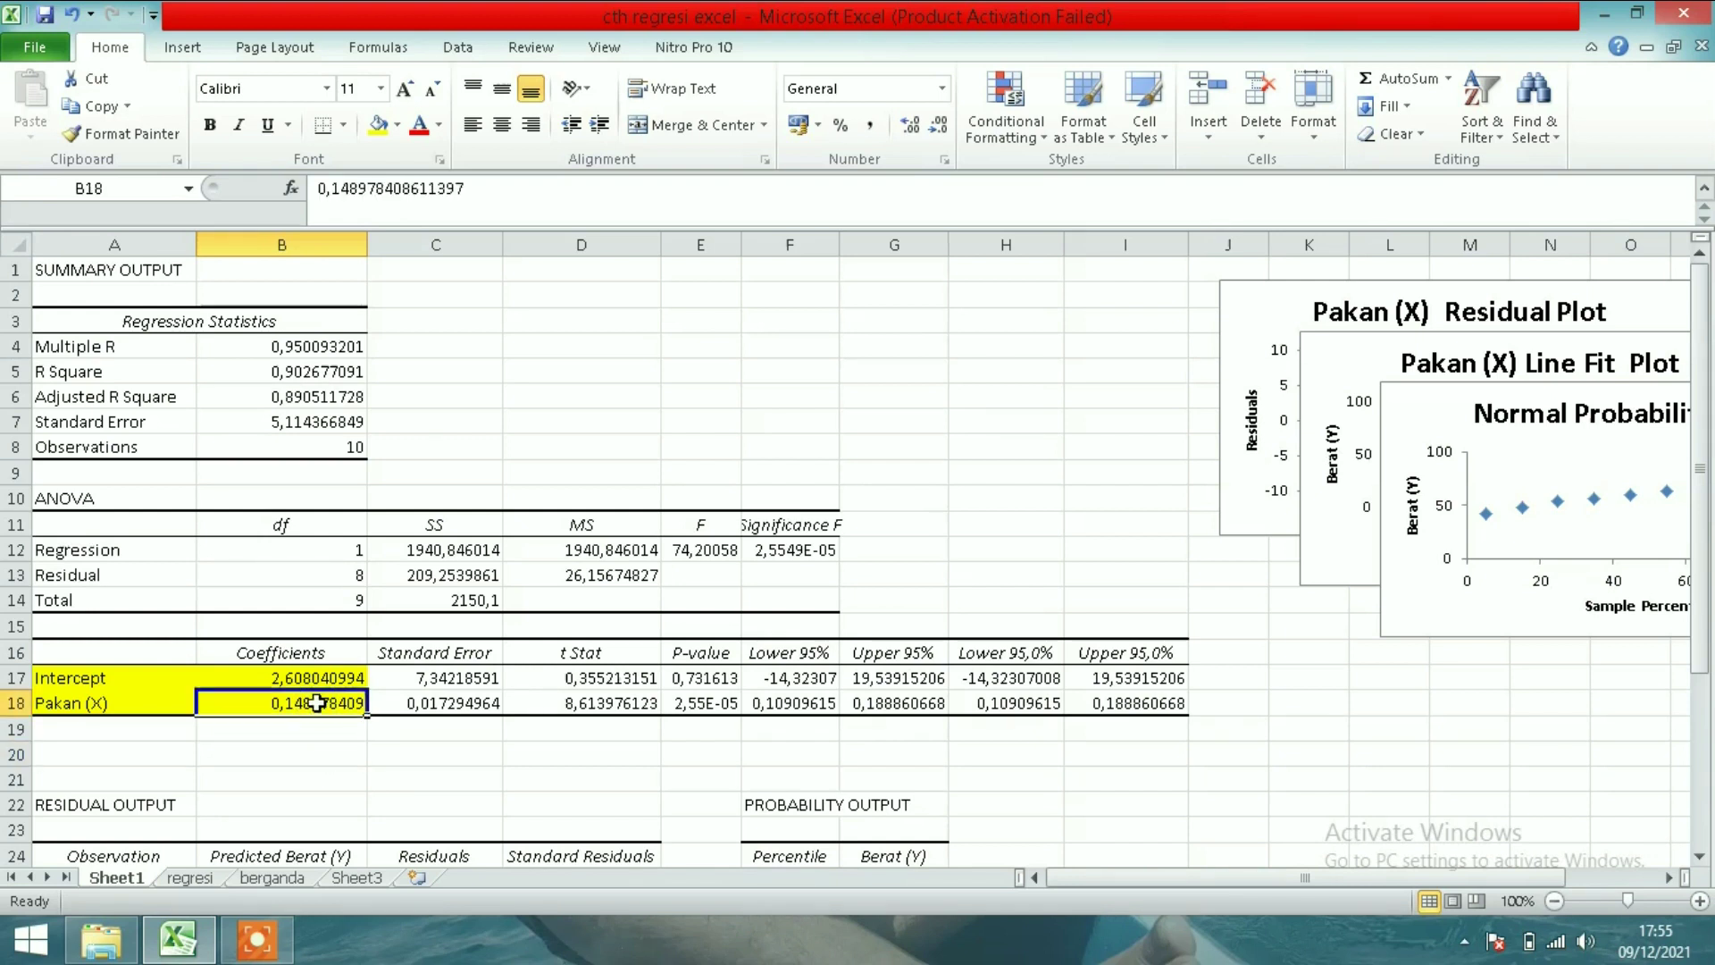
{"action": "left_click", "coordinate": [317, 770]}
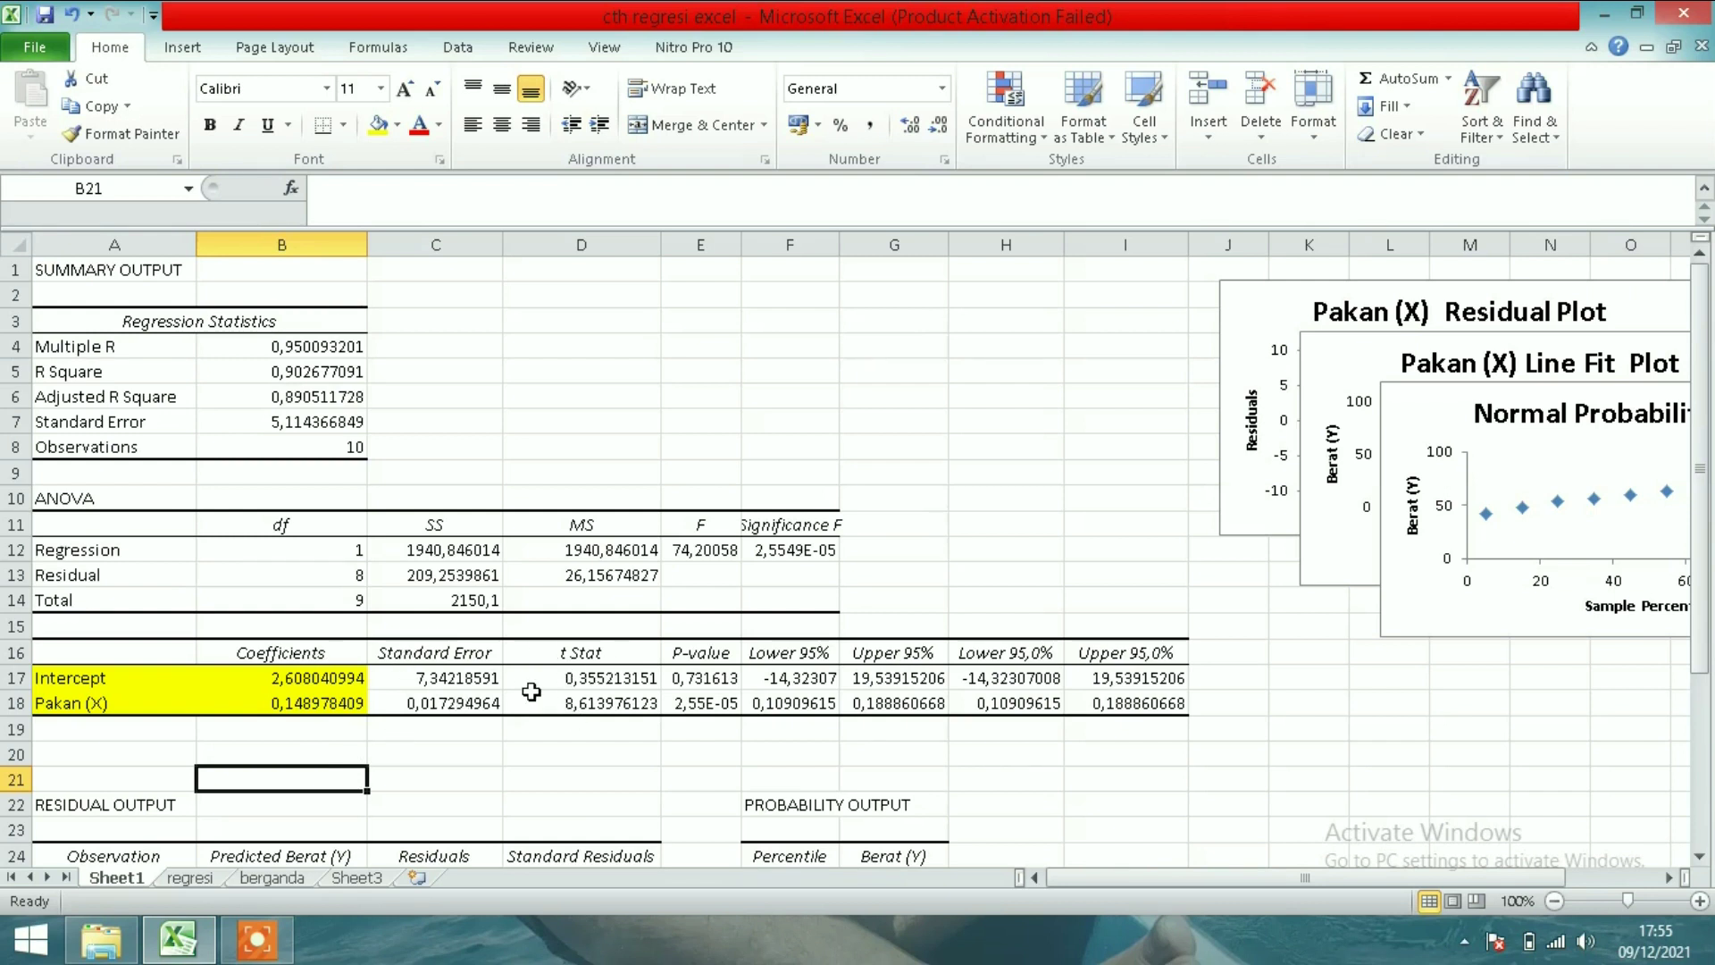
{"action": "left_click", "coordinate": [342, 676]}
{"action": "left_click", "coordinate": [343, 699]}
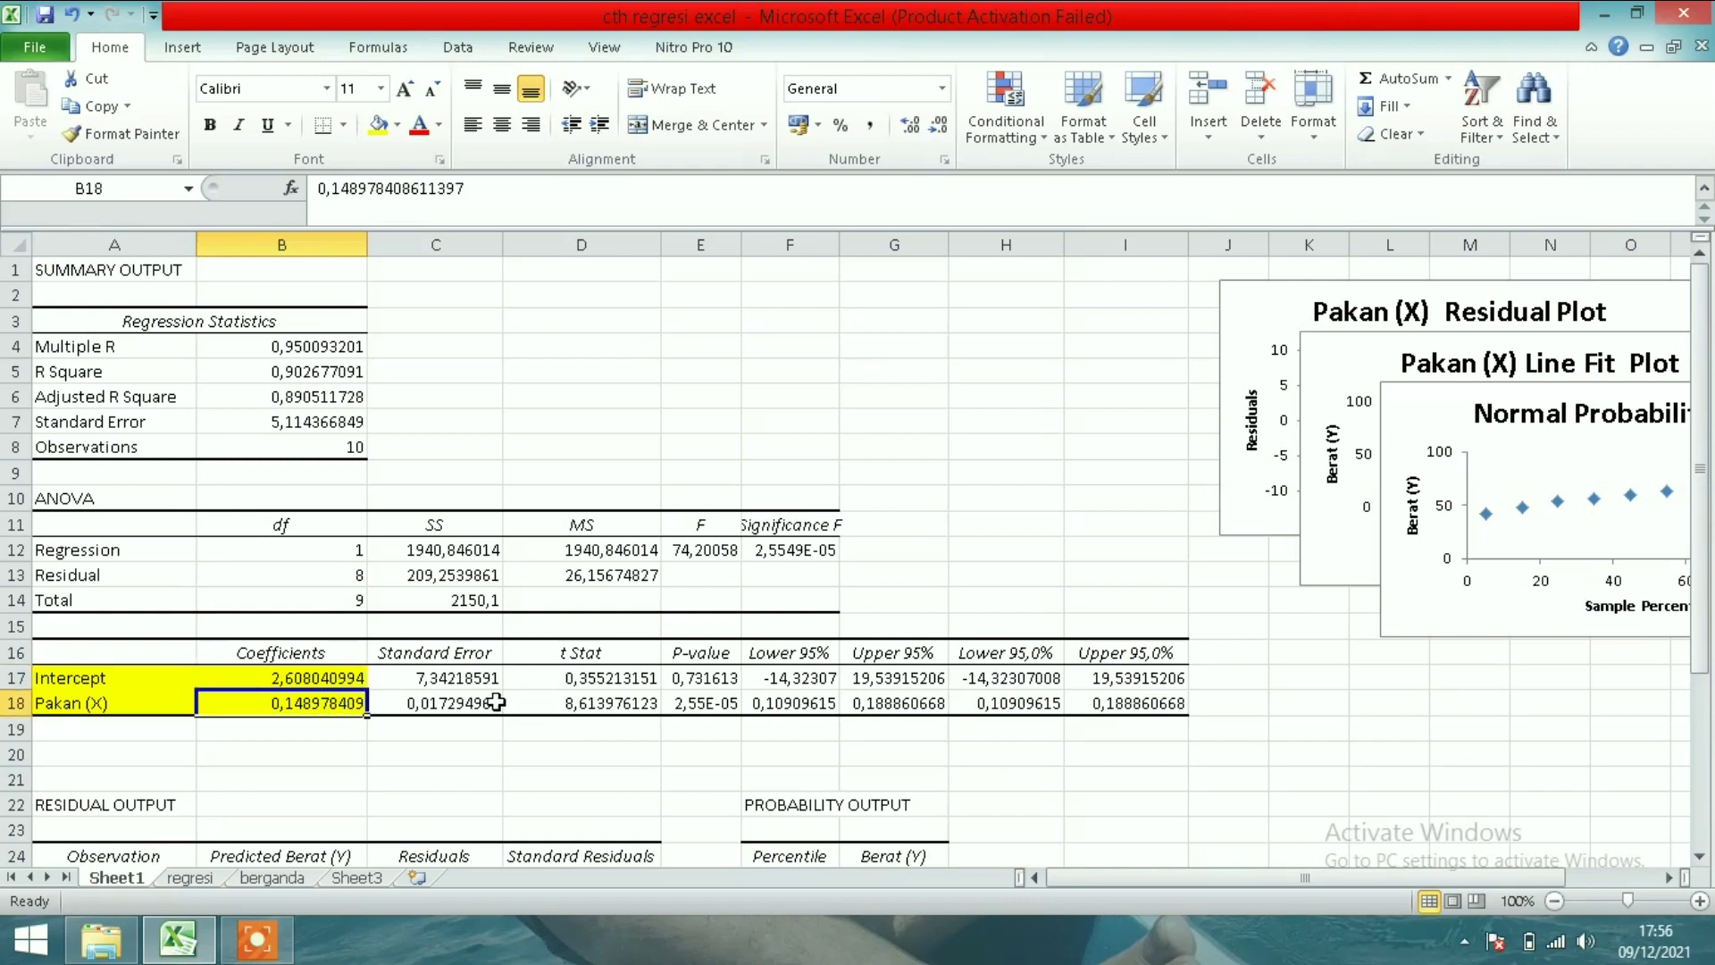
{"action": "left_click", "coordinate": [682, 708]}
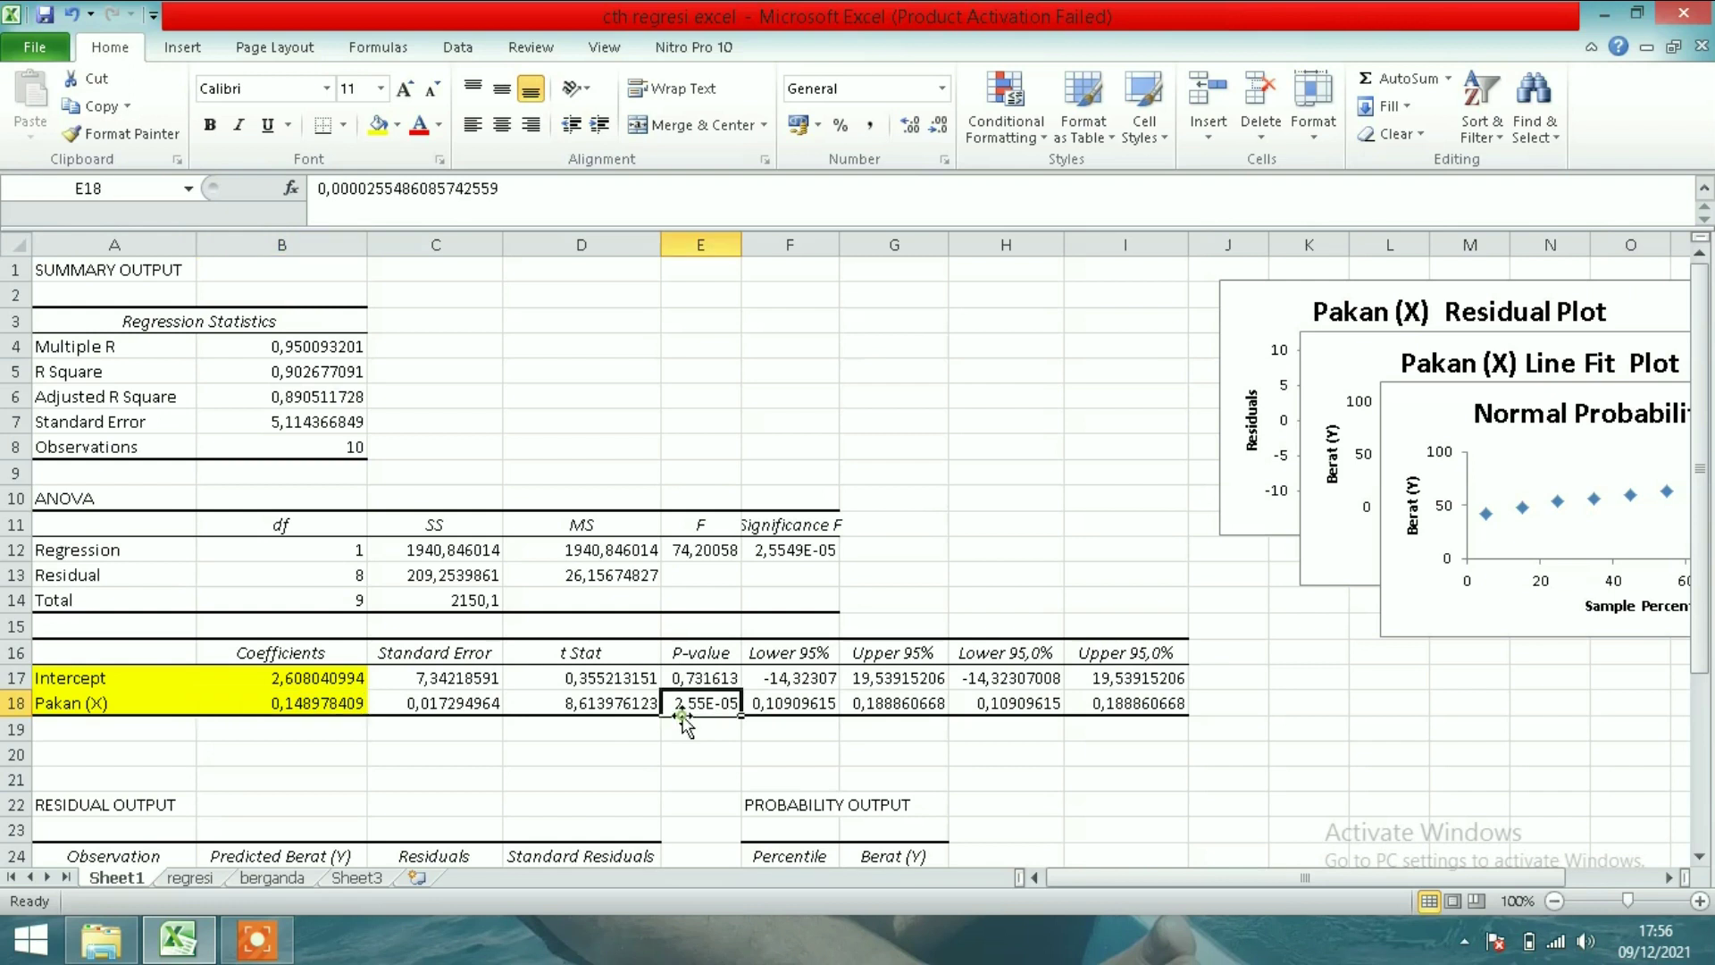
- Check the p-values in E17 and E18, then type 'Y = 2,608 + 0149' into B20
{"action": "left_click", "coordinate": [704, 679]}
{"action": "left_click", "coordinate": [696, 704]}
{"action": "left_click", "coordinate": [268, 753]}
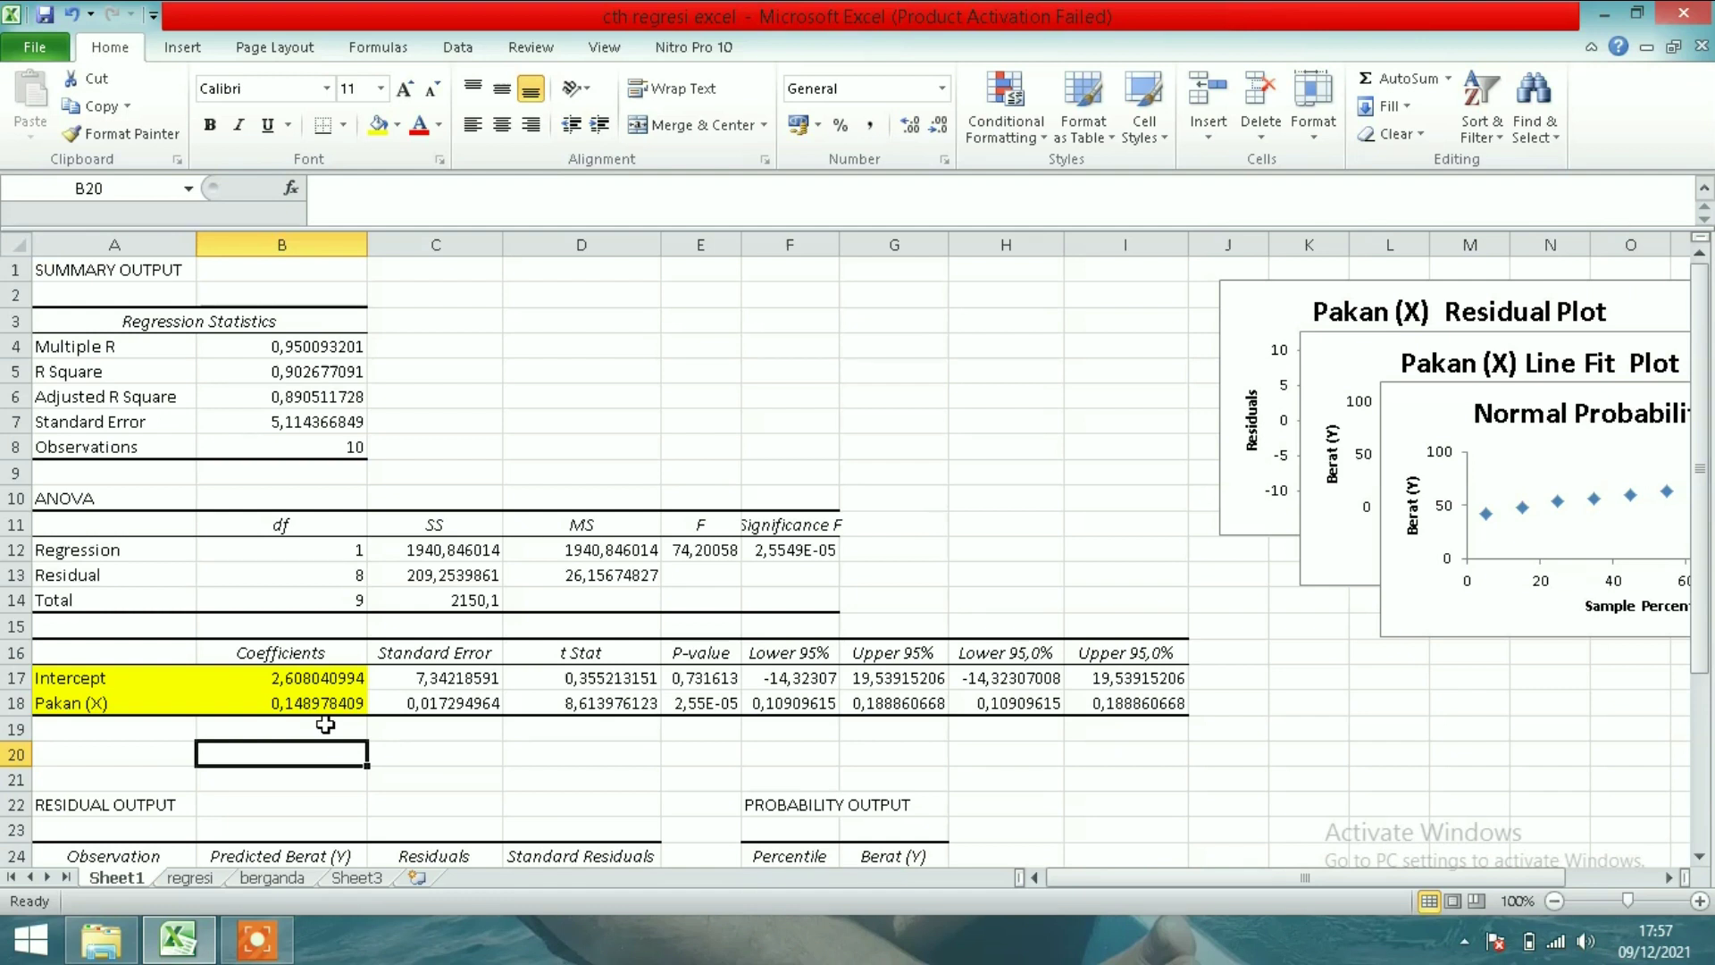
{"action": "type", "text": "Y"}
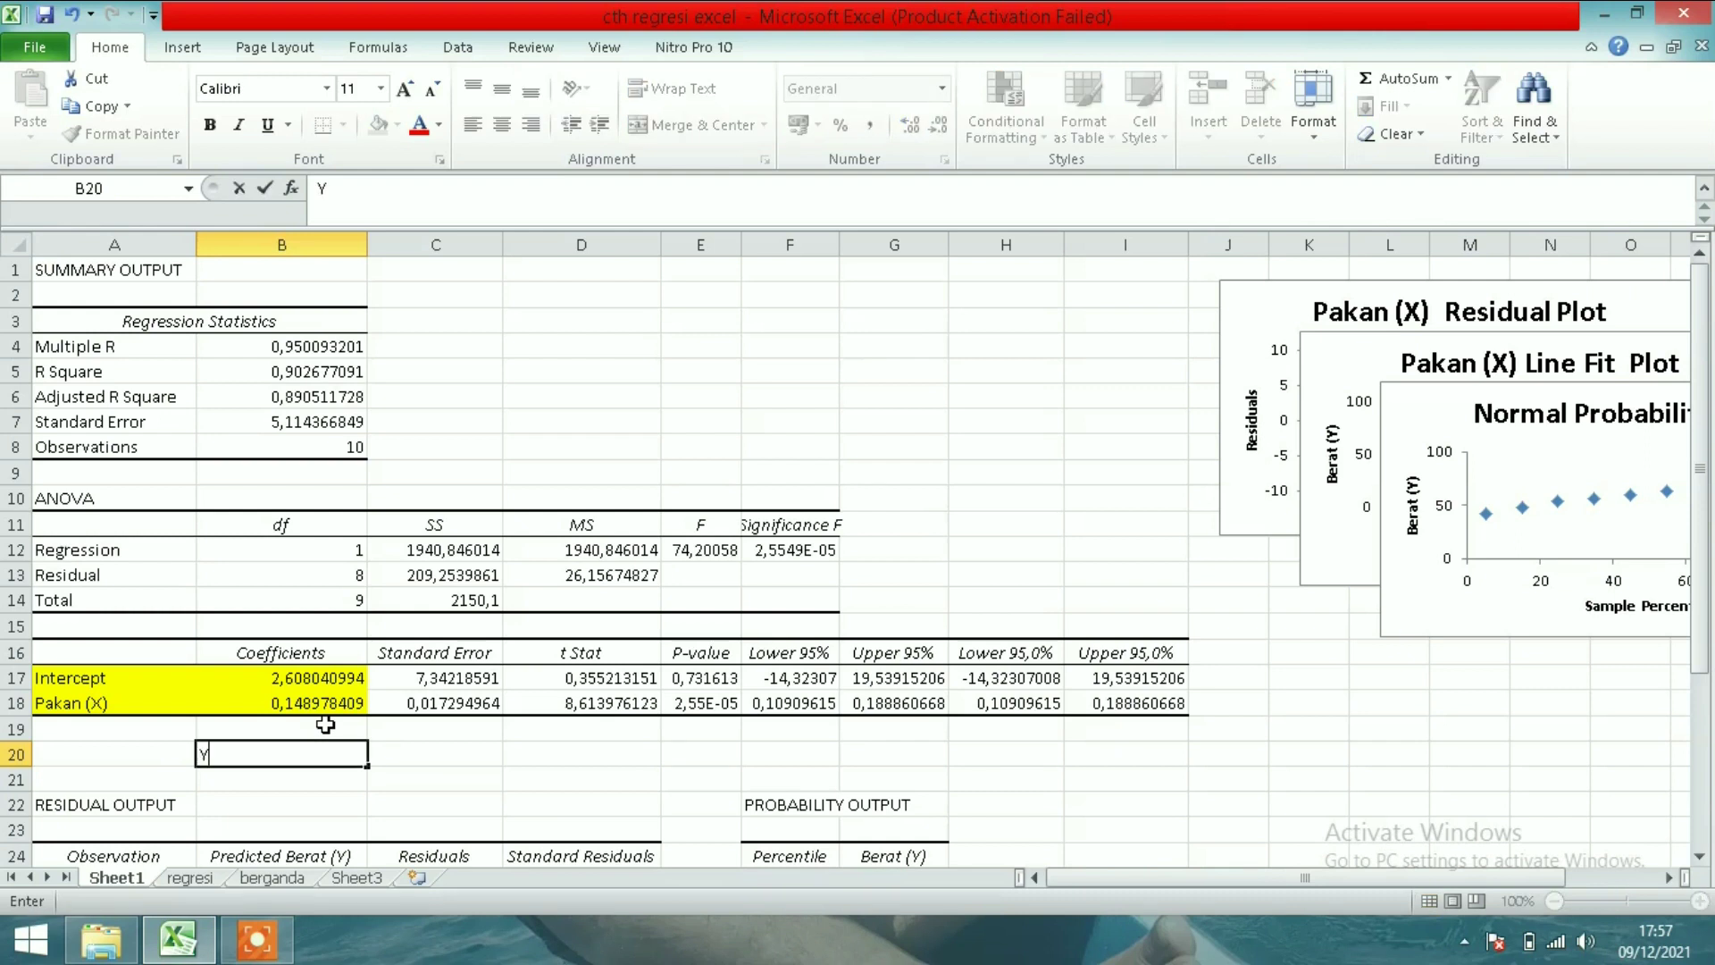
{"action": "type", "text": " ="}
{"action": "type", "text": " 2"}
{"action": "type", "text": ",6"}
{"action": "type", "text": "08"}
{"action": "type", "text": " + "}
{"action": "type", "text": "0149"}
- Commit the equation in B20 and give that cell a yellow fill
{"action": "key", "text": "Return"}
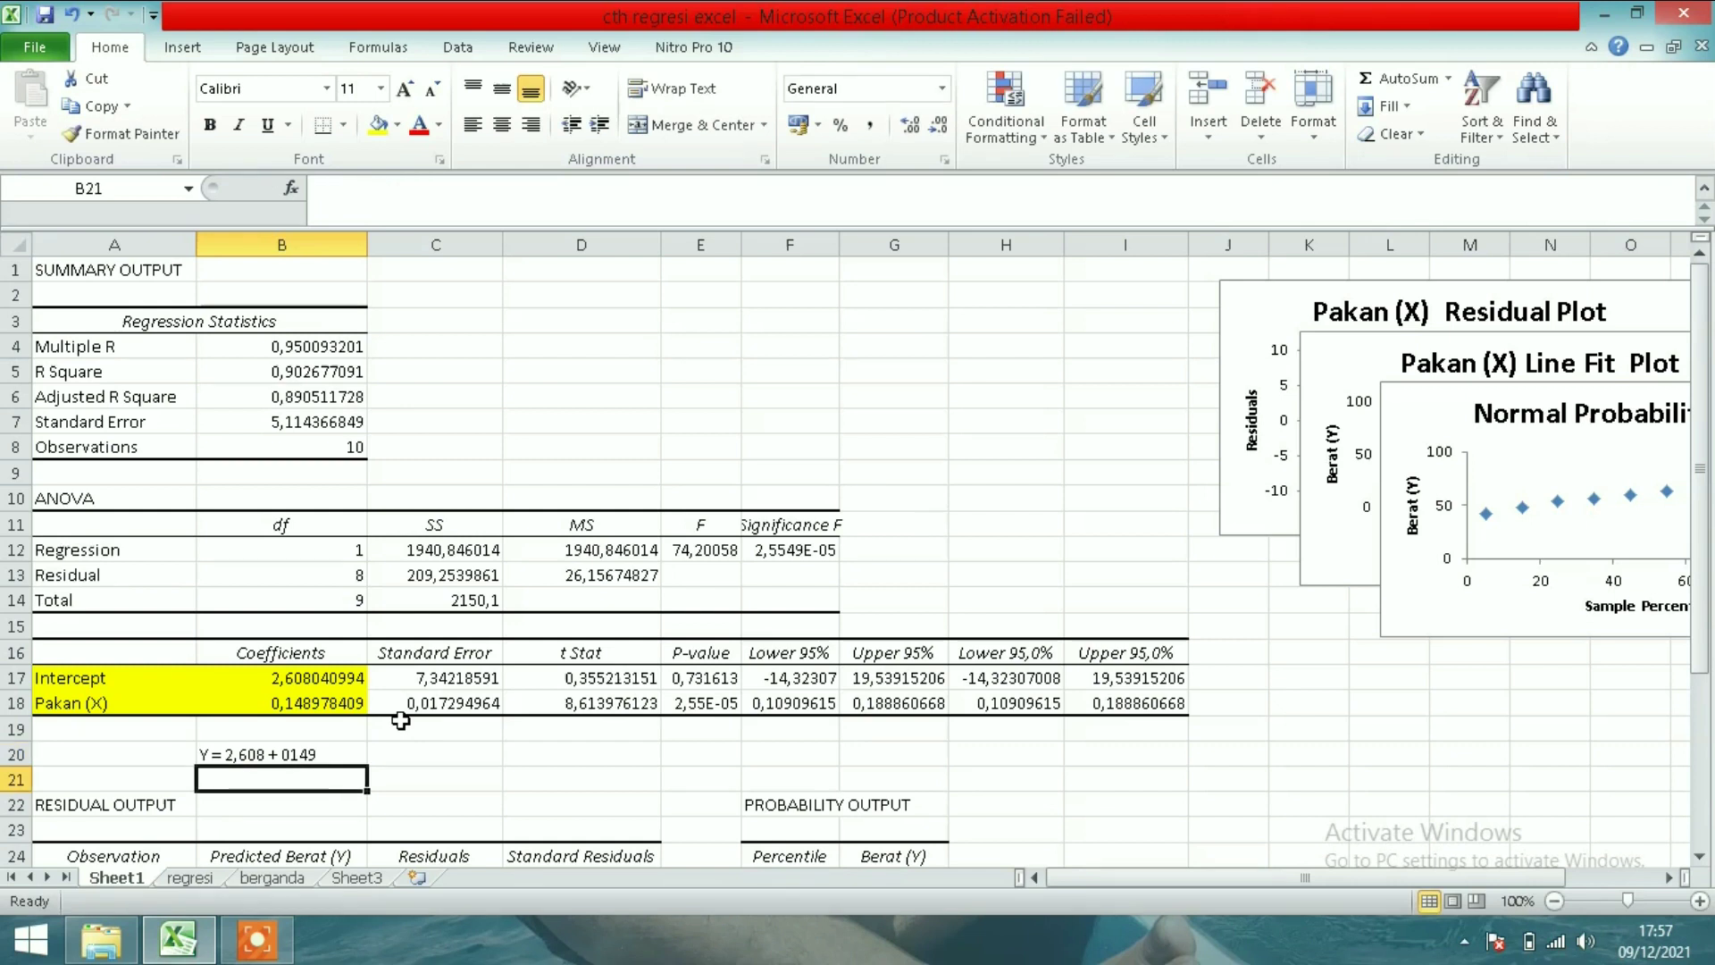
{"action": "left_click", "coordinate": [361, 754]}
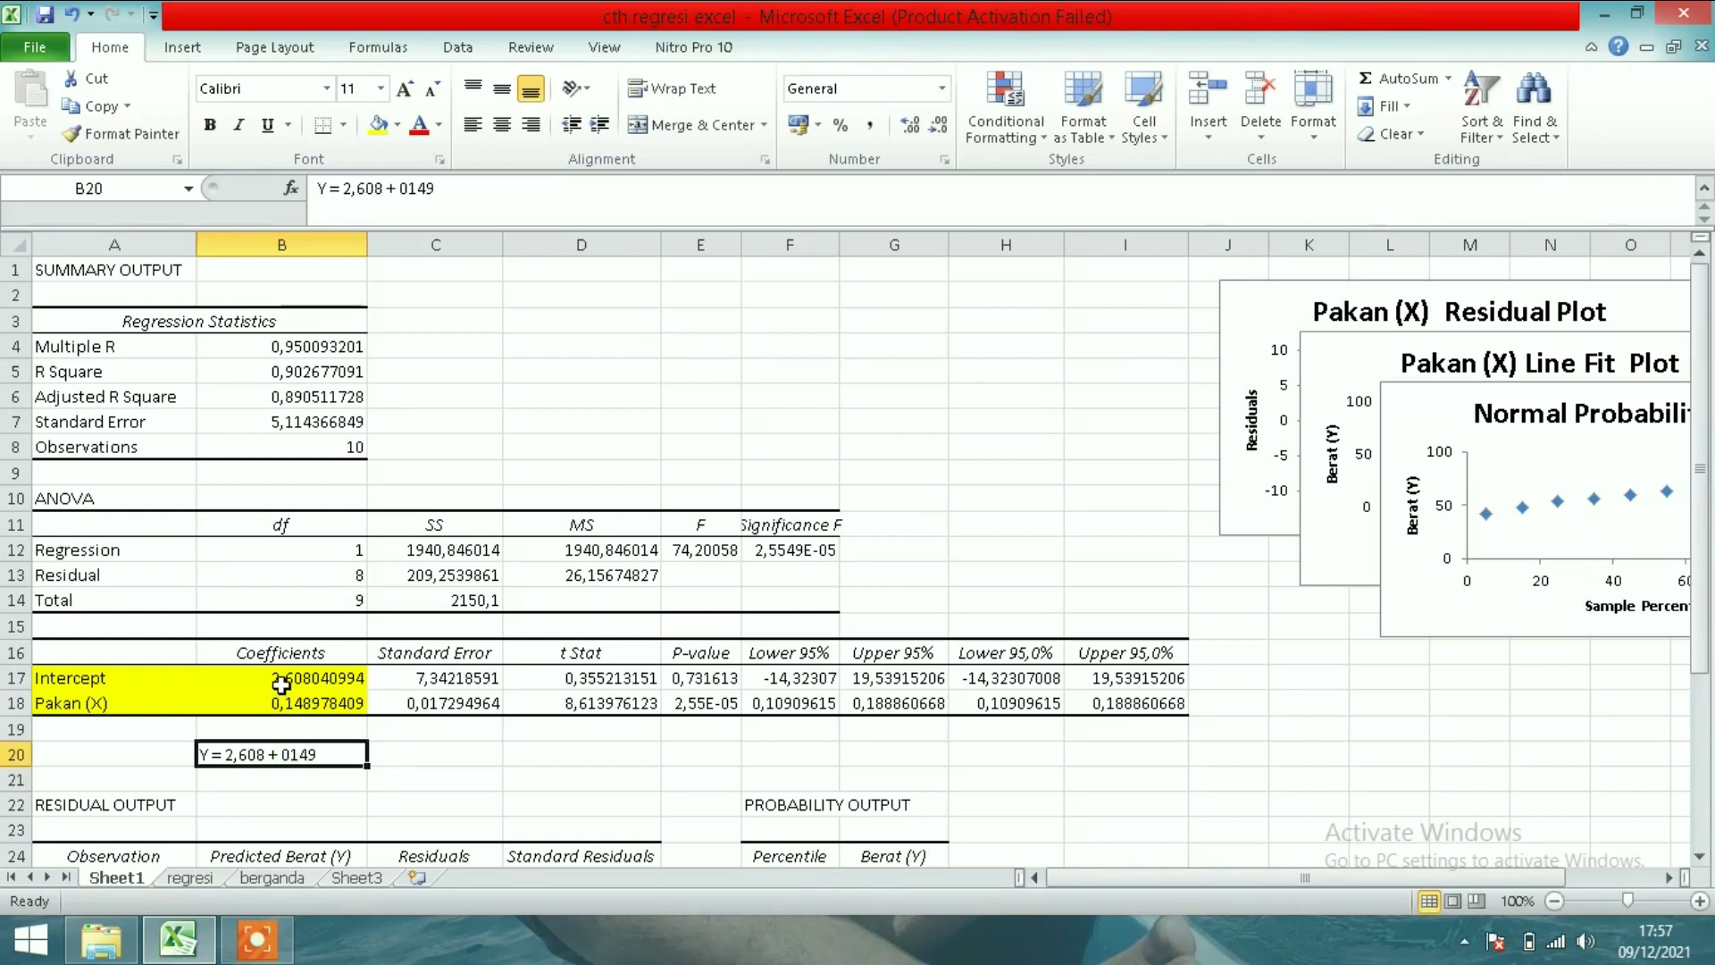
{"action": "left_click", "coordinate": [379, 125]}
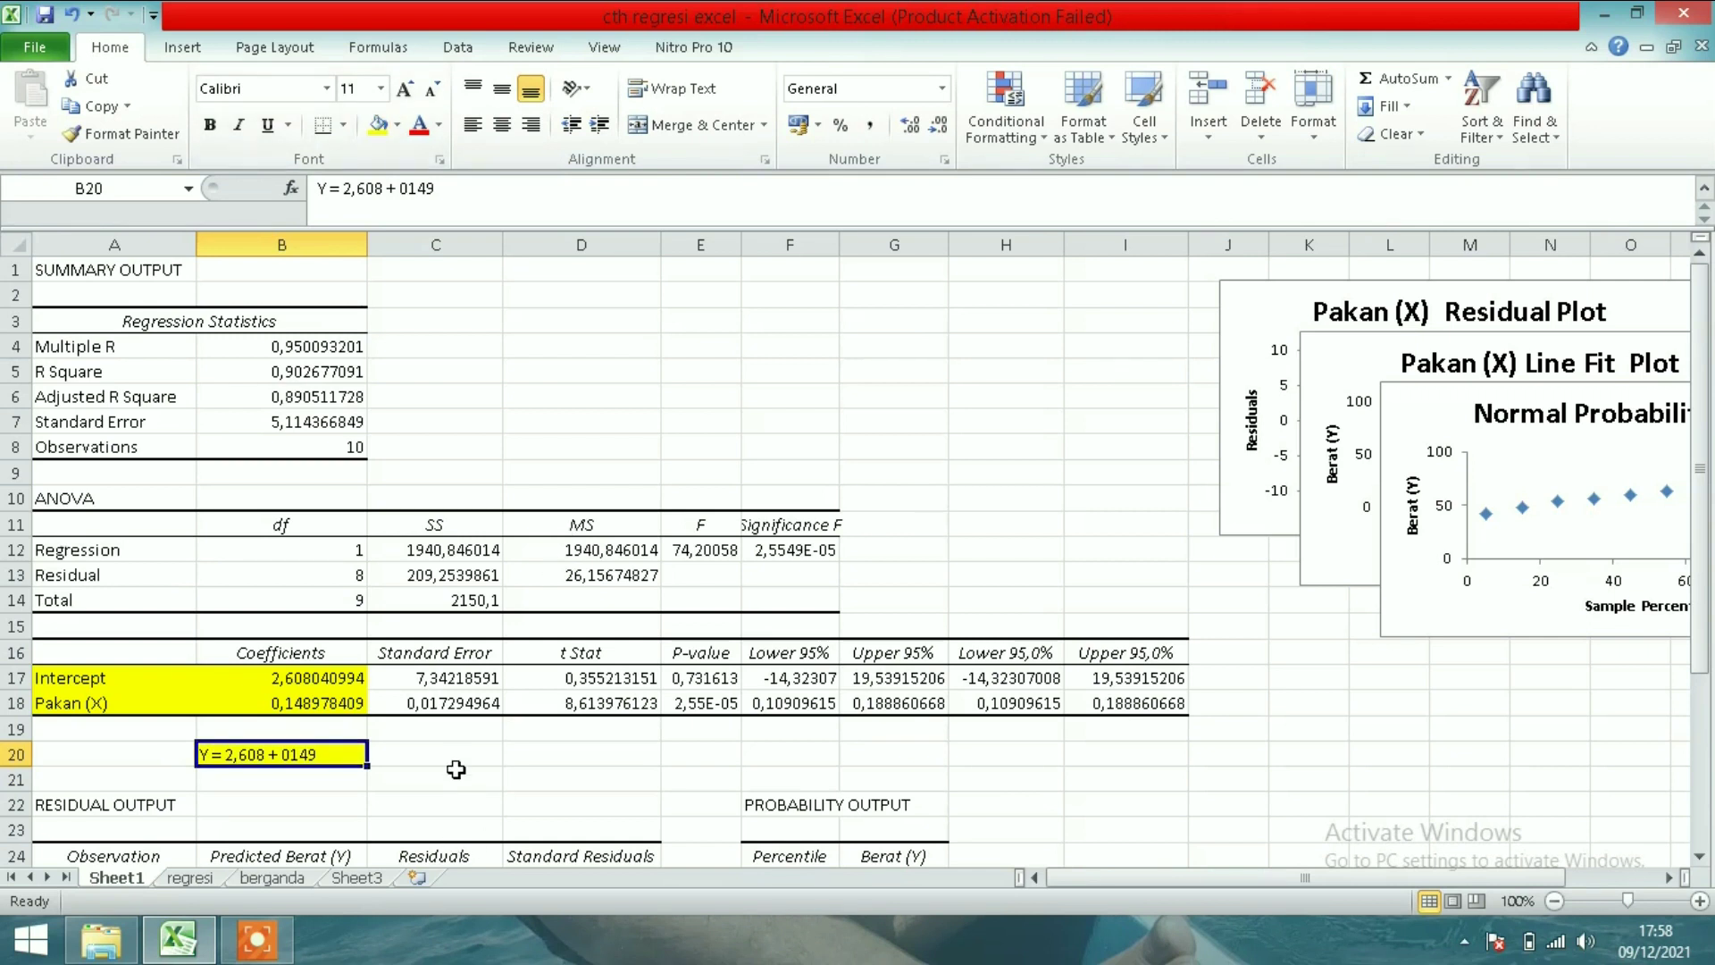
{"action": "left_click", "coordinate": [457, 770]}
{"action": "left_click", "coordinate": [327, 753]}
- Append X so B20 reads 'Y = 2,608 + 0149X'
{"action": "left_click", "coordinate": [311, 776]}
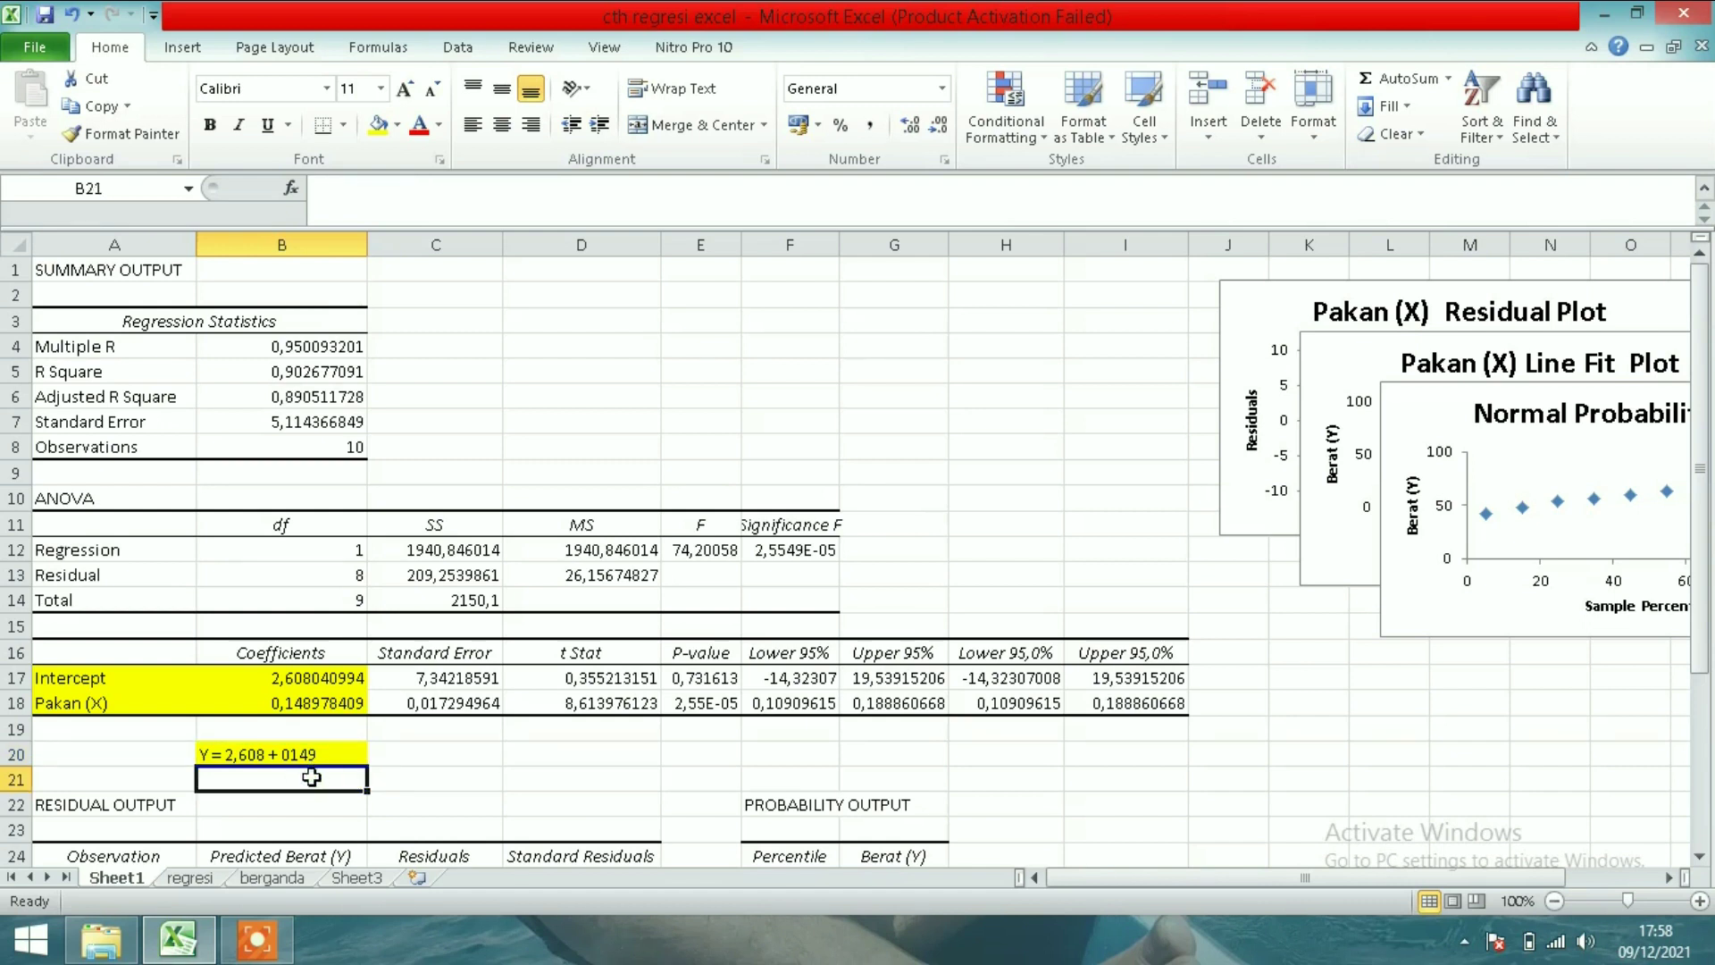
{"action": "left_click", "coordinate": [321, 754]}
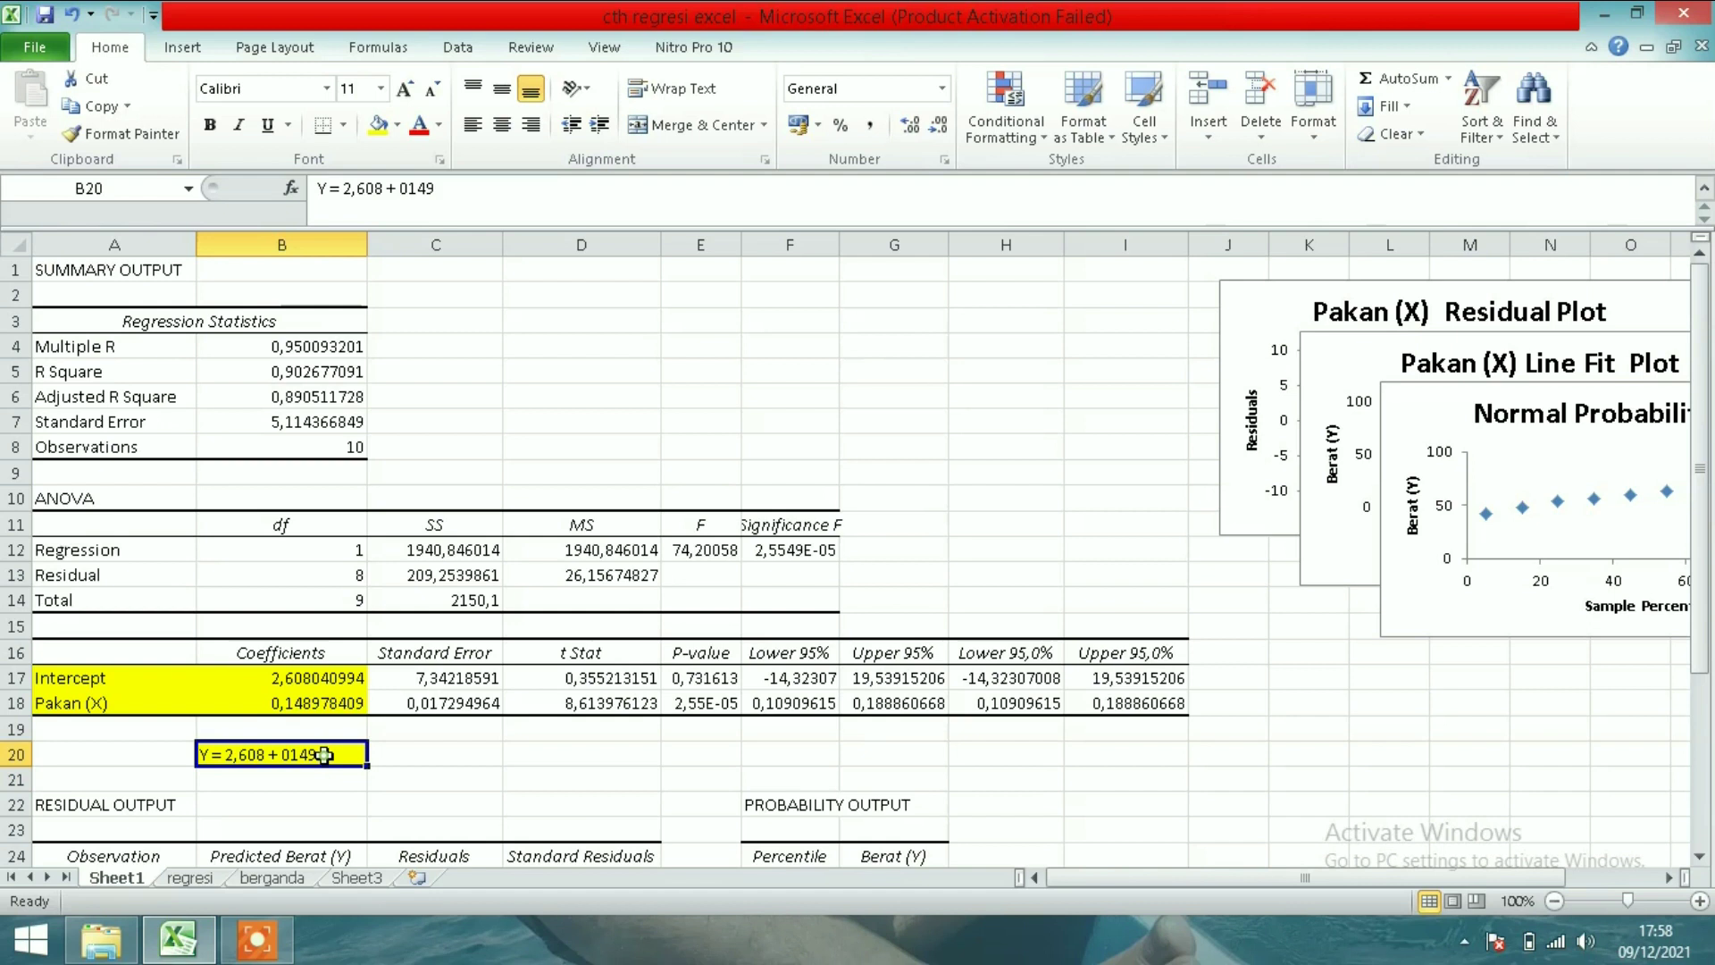
{"action": "double_click", "coordinate": [324, 754]}
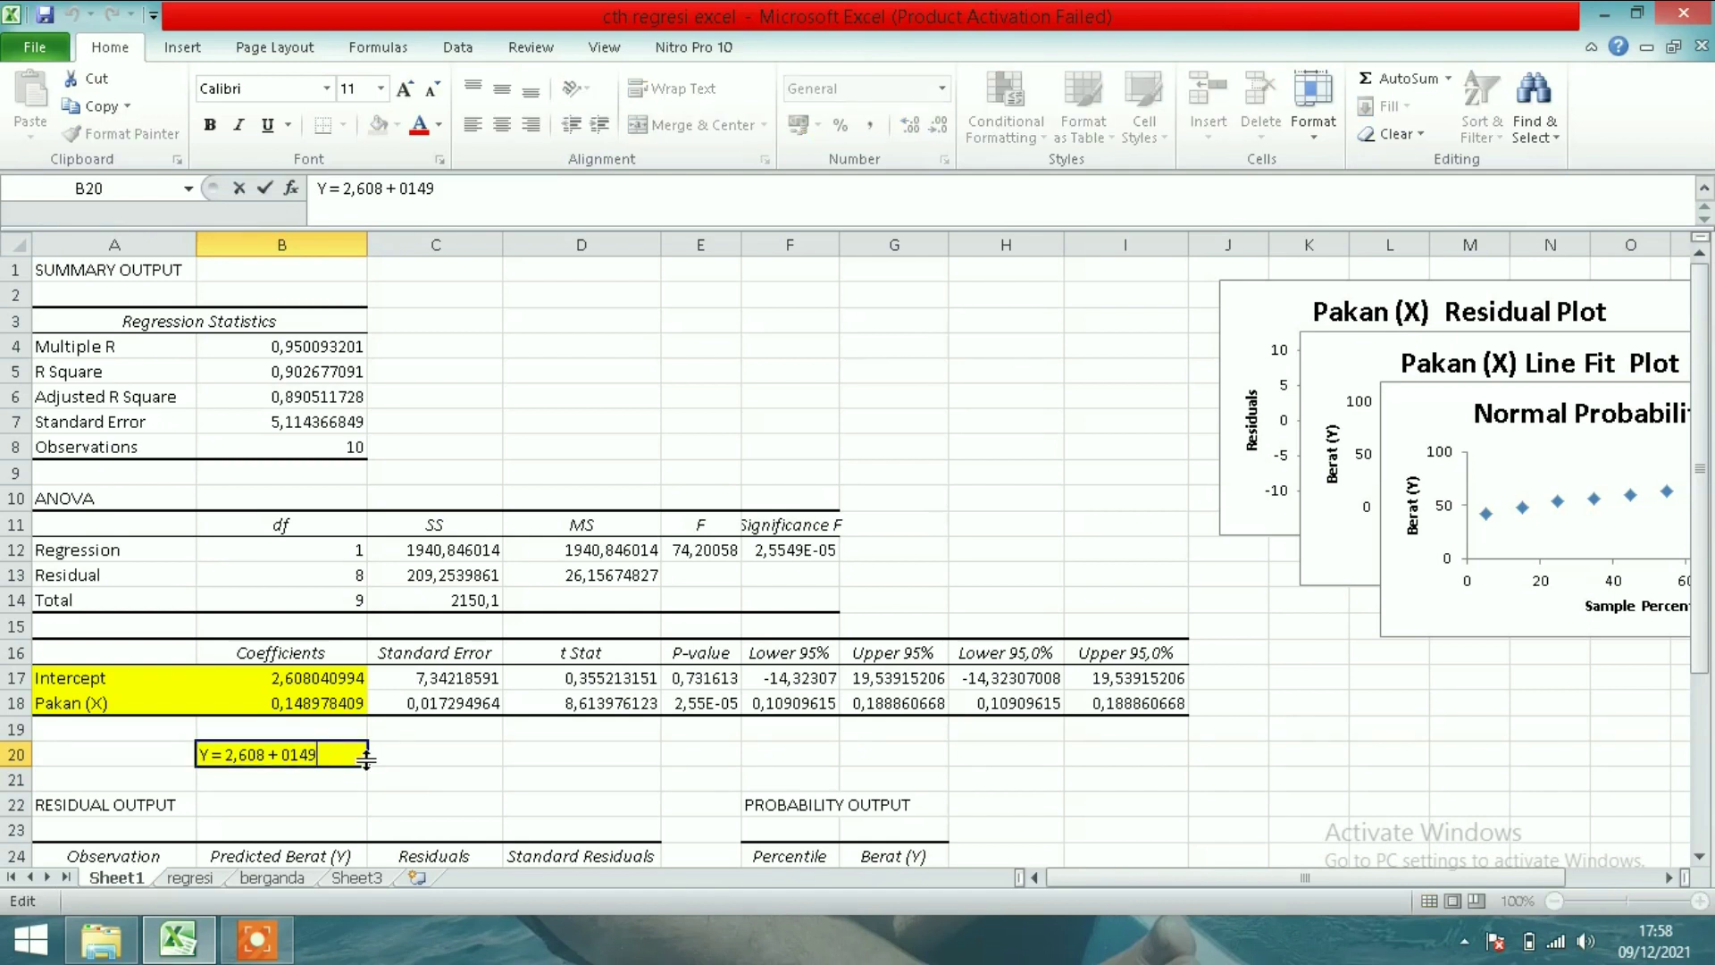
{"action": "type", "text": "X"}
{"action": "key", "text": "Return"}
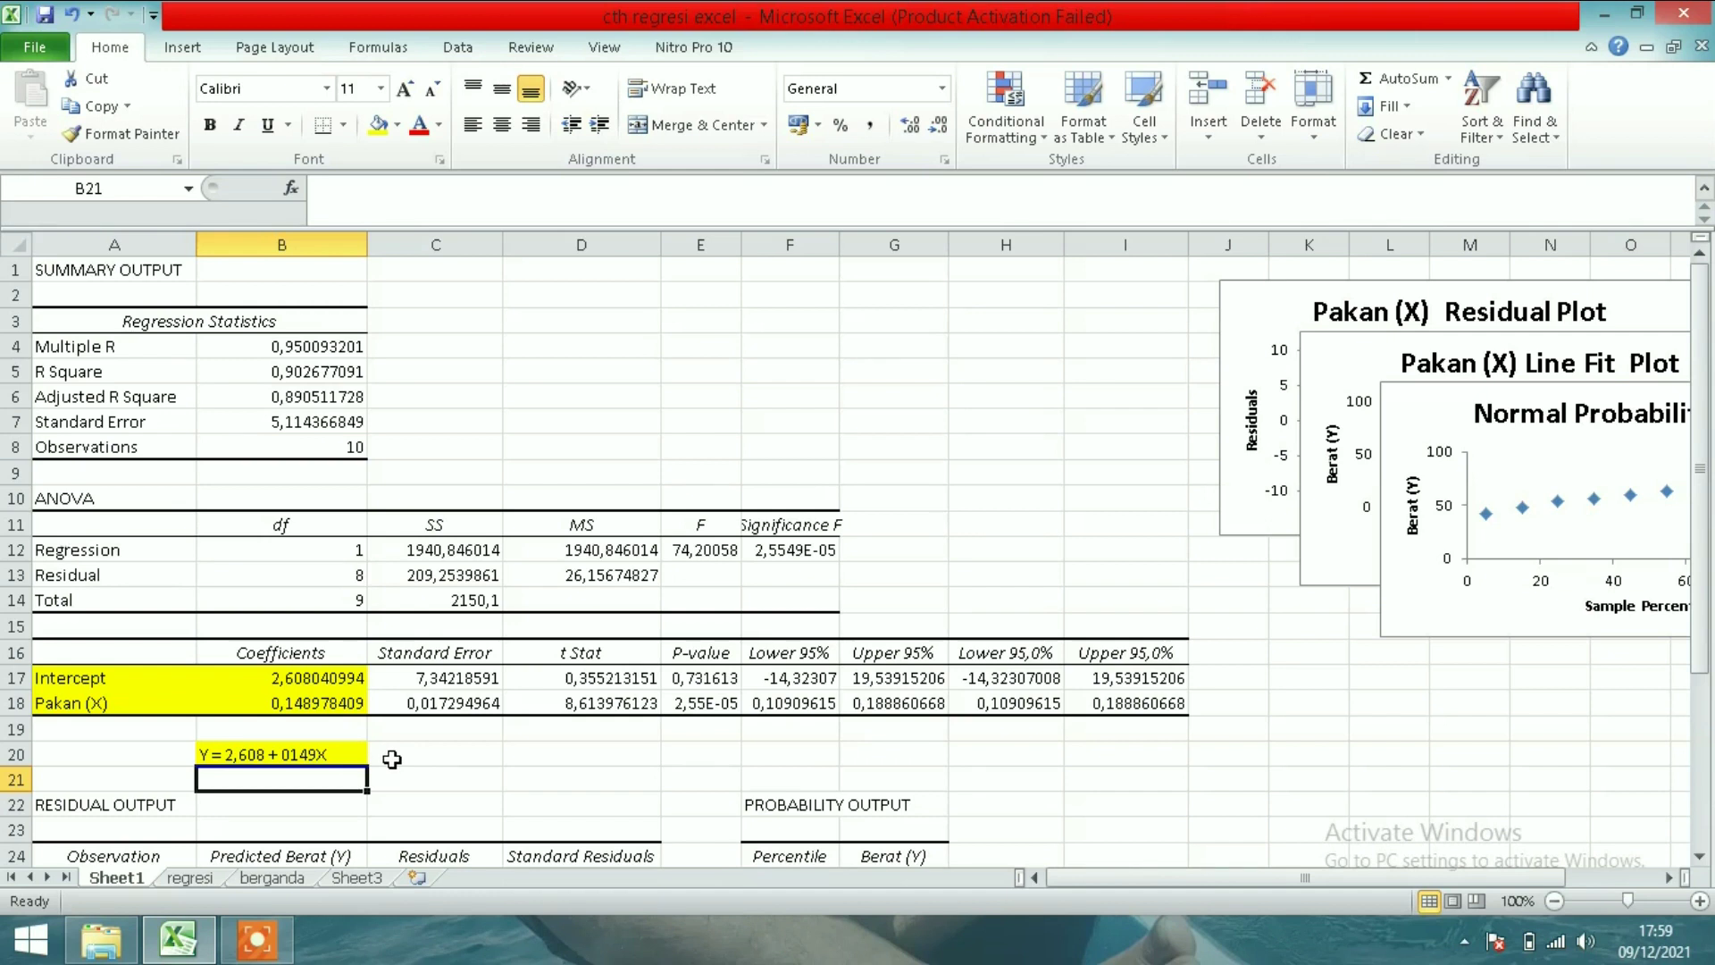
- Type the rearranged equation 'Y = 0,149X + 2,608' into B21, fixing typos
{"action": "type", "text": "Y -"}
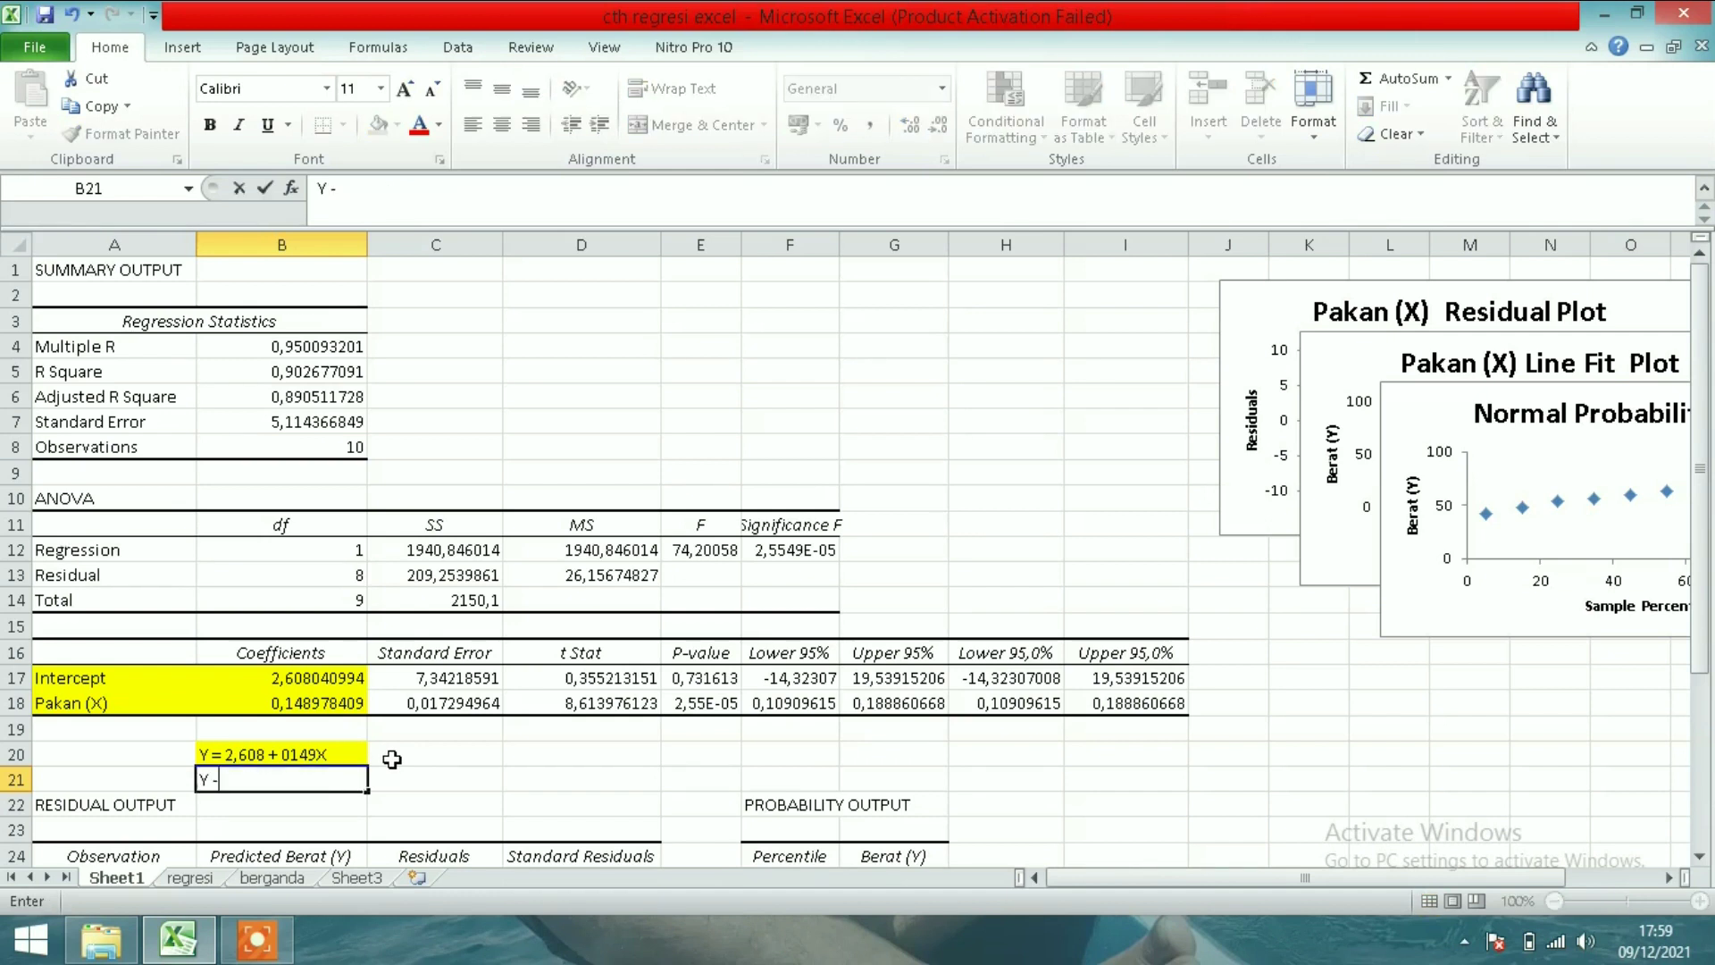
{"action": "key", "text": "BackSpace"}
{"action": "type", "text": "= "}
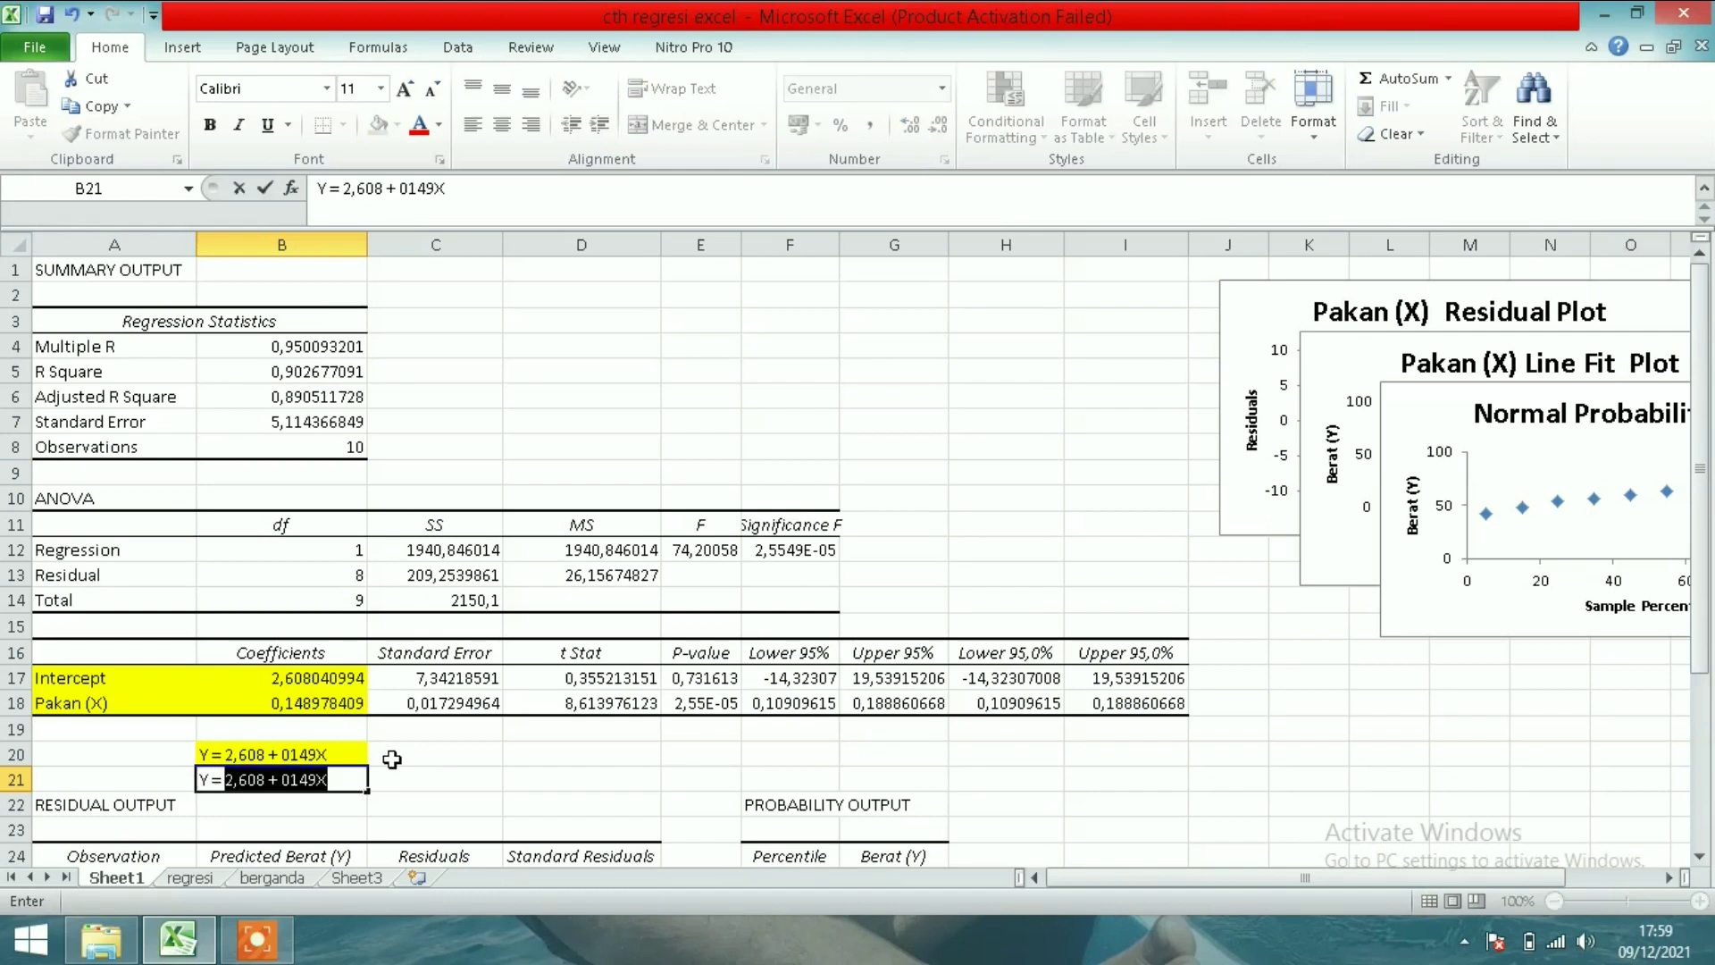
{"action": "type", "text": "0,14"}
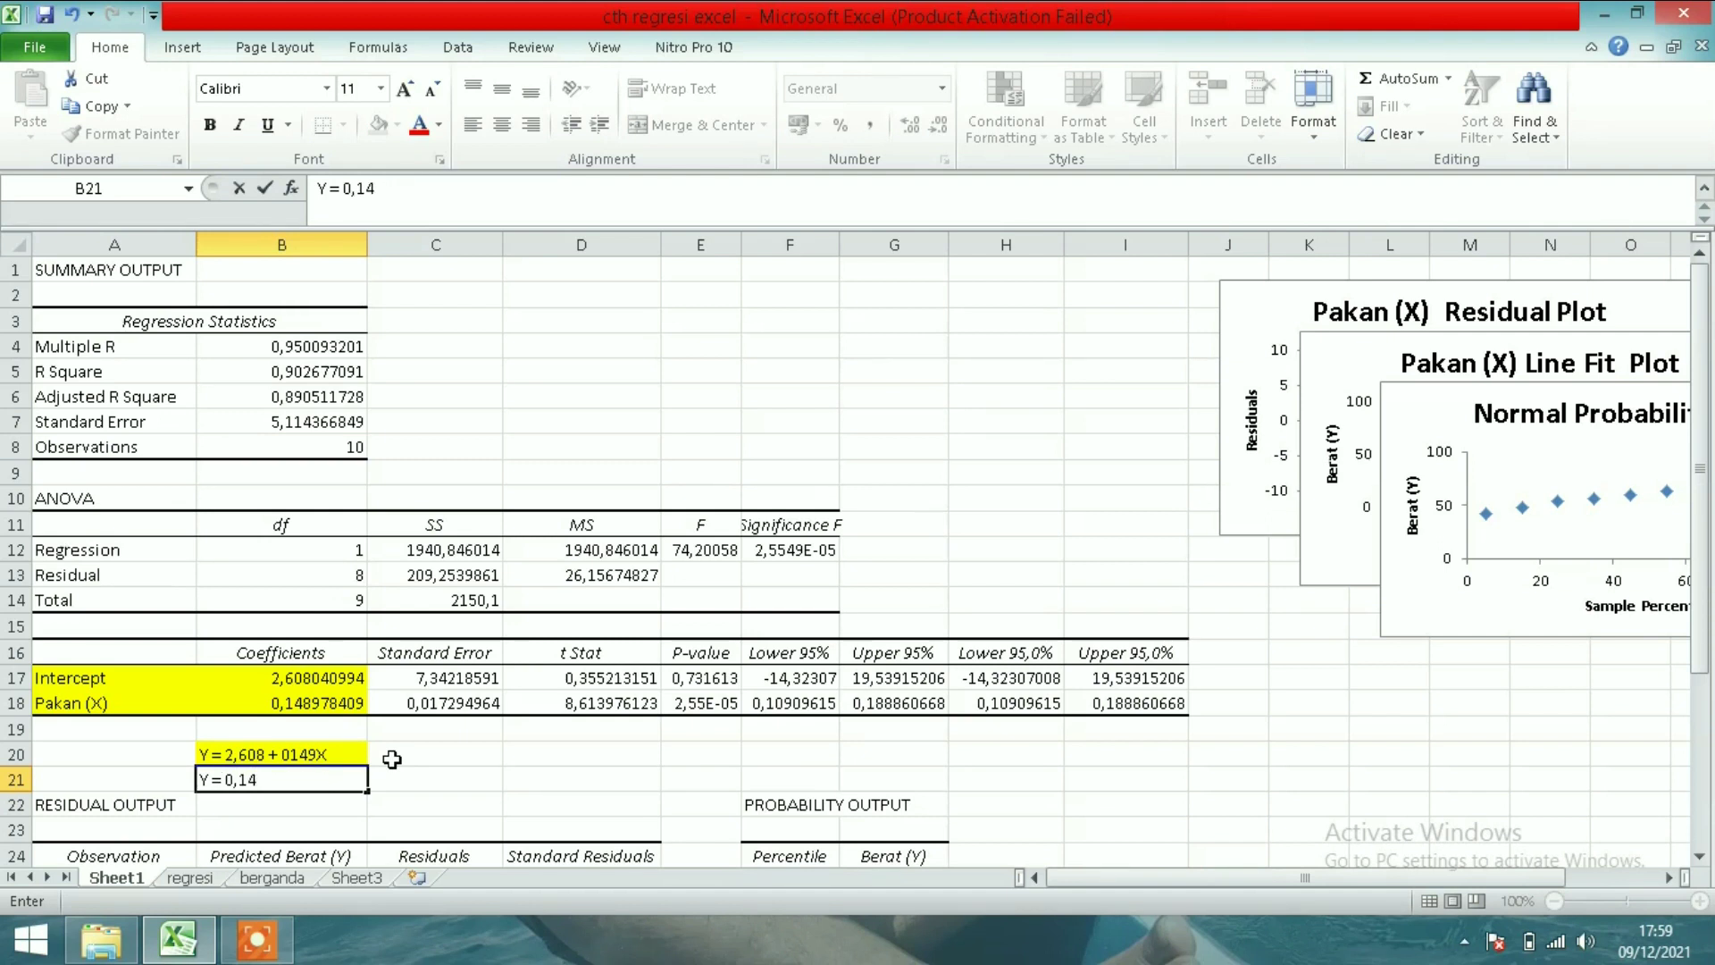
{"action": "type", "text": "9X"}
{"action": "type", "text": " +"}
{"action": "type", "text": " 2"}
{"action": "type", "text": ",,,60"}
{"action": "type", "text": "8"}
{"action": "key", "text": "BackSpace"}
{"action": "key", "text": "BackSpace"}
{"action": "key", "text": "BackSpace"}
{"action": "key", "text": "BackSpace"}
{"action": "key", "text": "BackSpace"}
{"action": "type", "text": "608"}
{"action": "key", "text": "Return"}
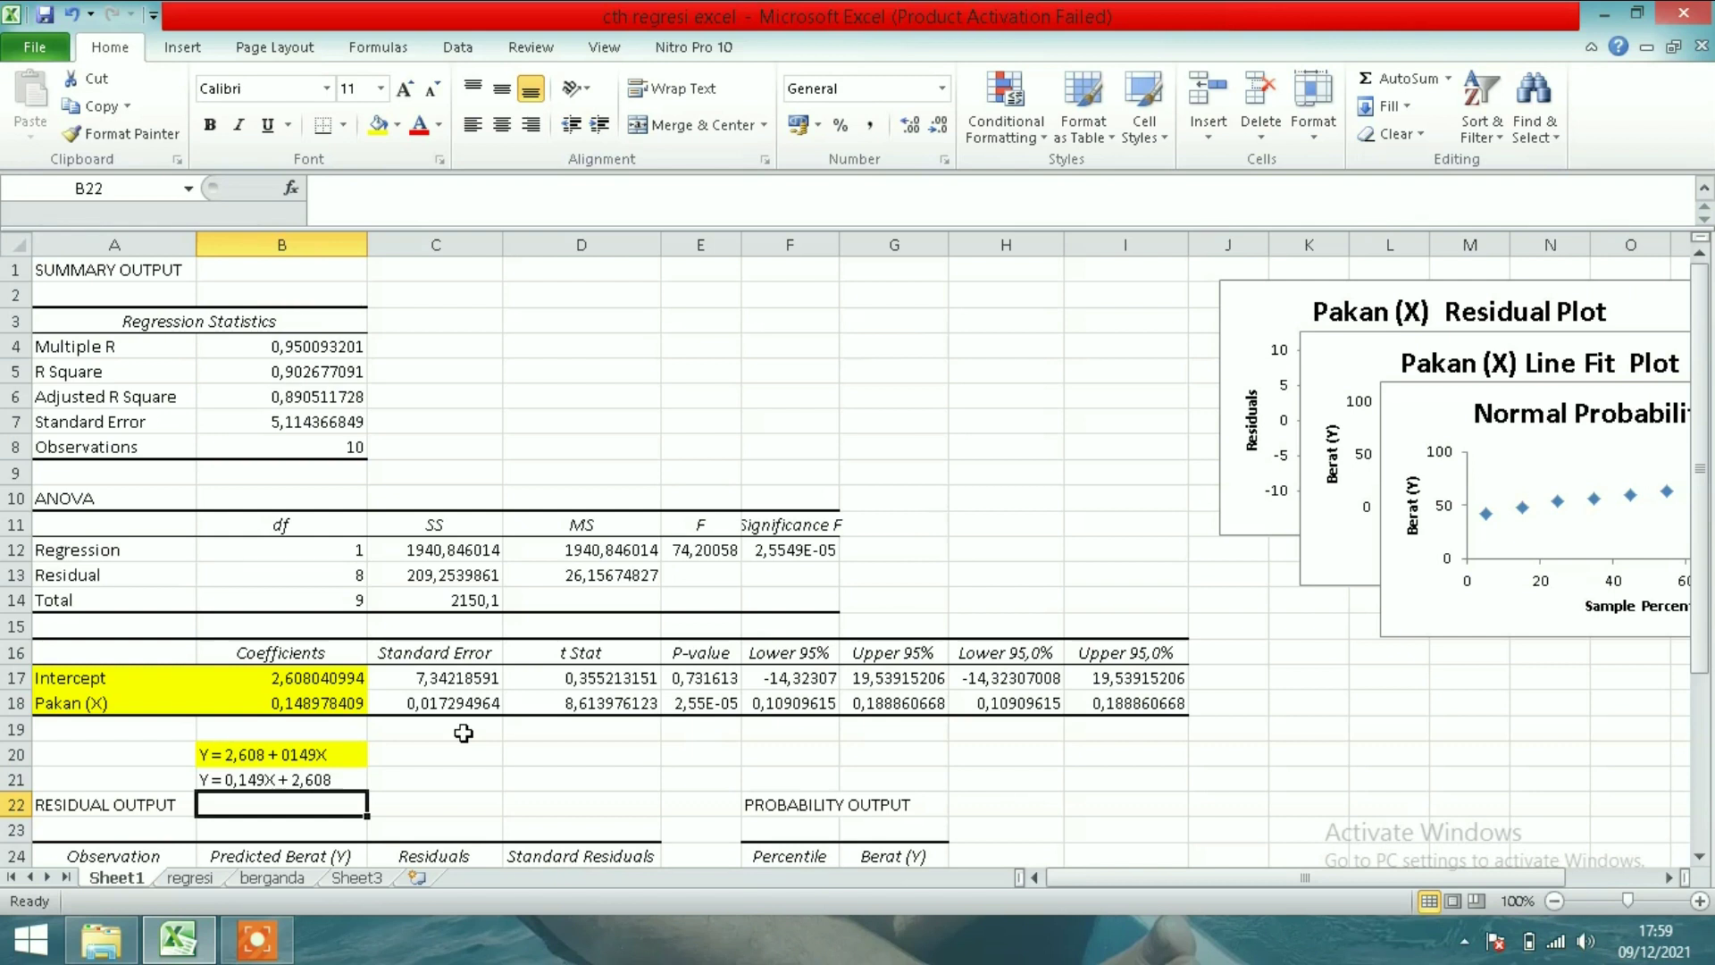
{"action": "key", "text": "Down"}
{"action": "key", "text": "Down"}
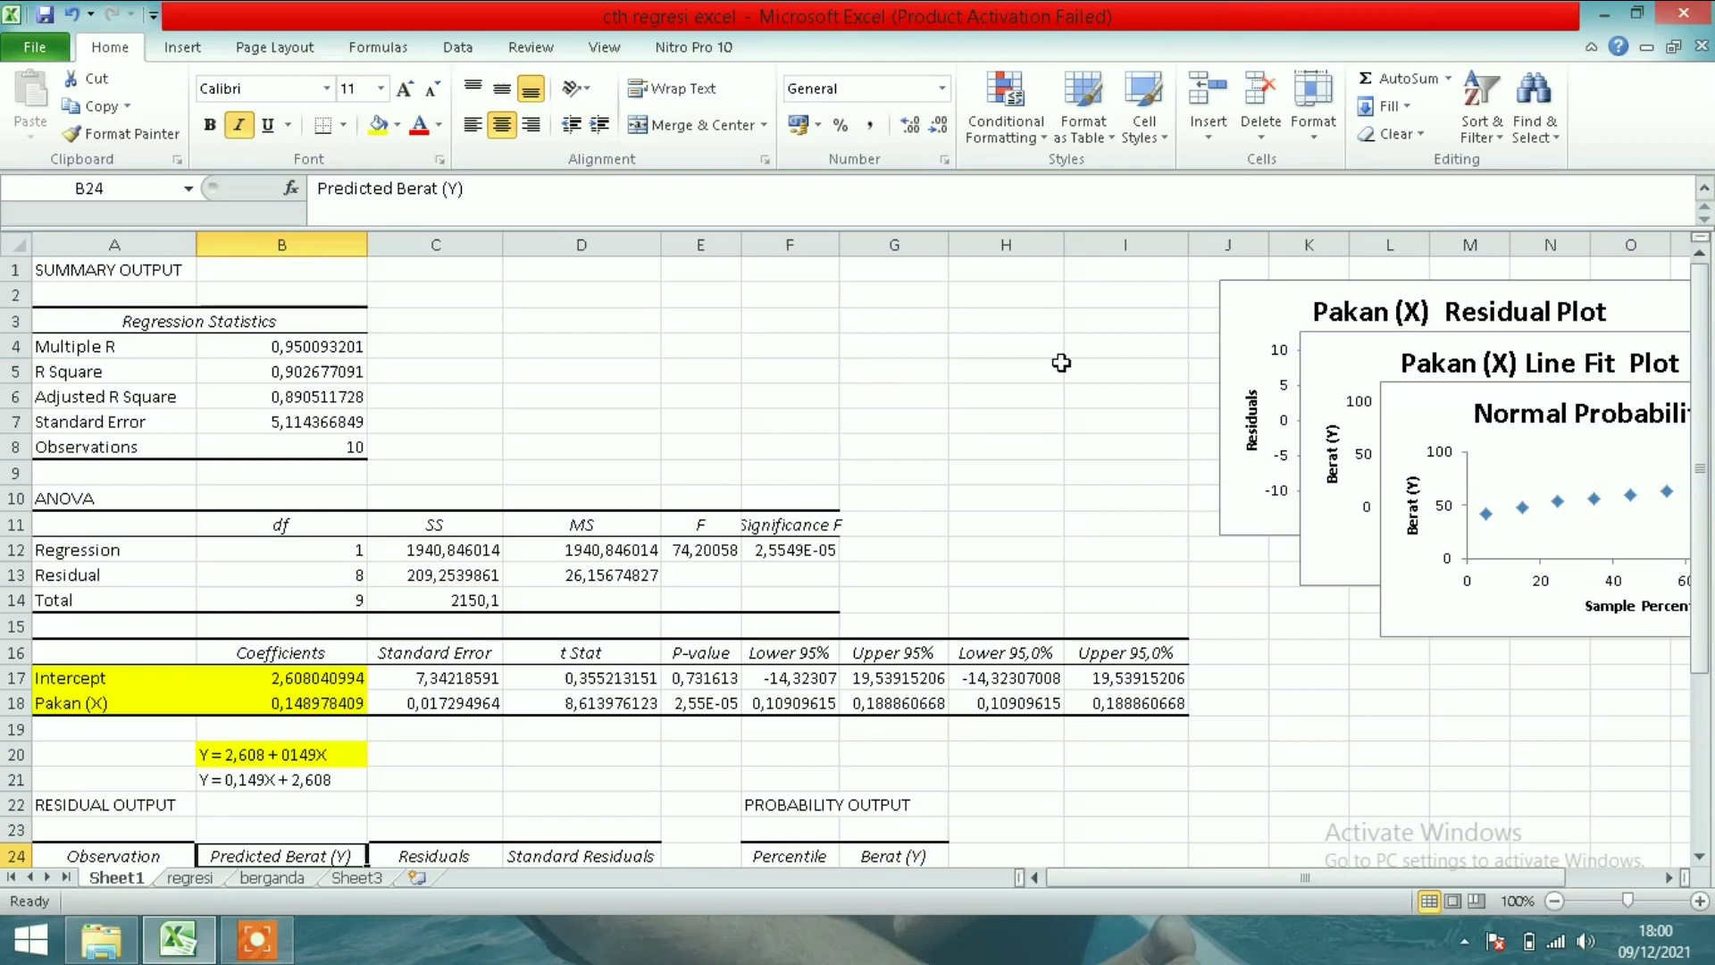
- Widen column F to show its values fully, then select the Intercept cells A17 and B17
{"action": "left_click_drag", "start_coordinate": [844, 242], "coordinate": [878, 255]}
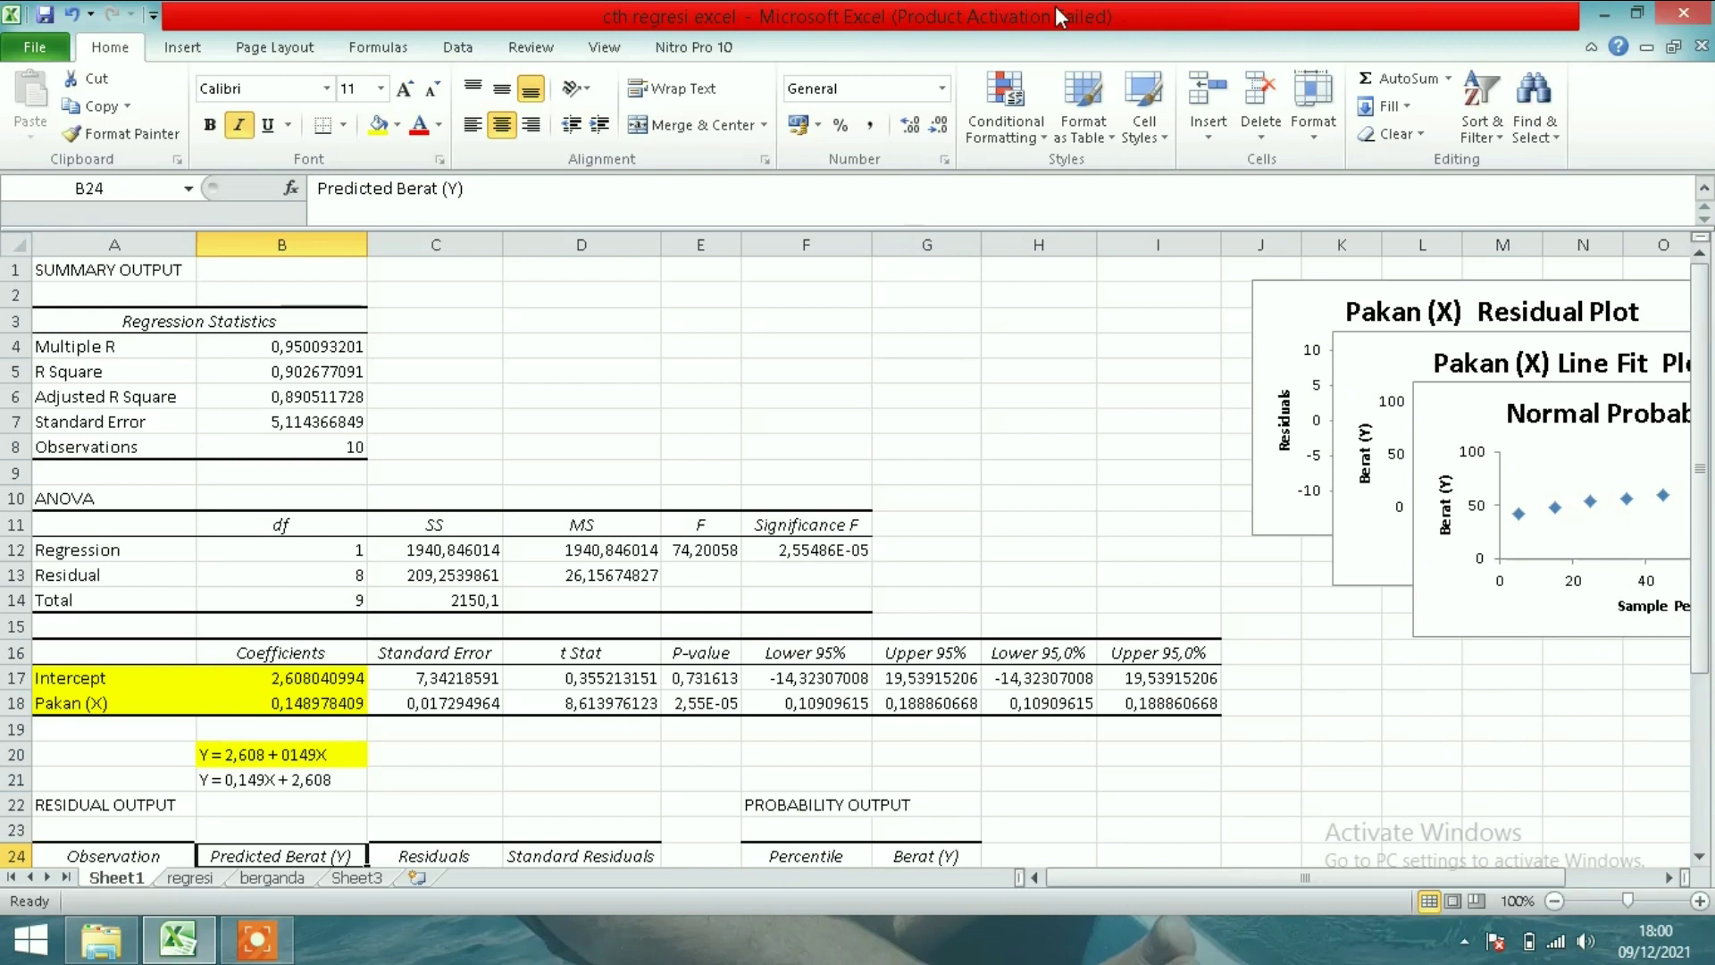
{"action": "left_click", "coordinate": [142, 681]}
{"action": "left_click", "coordinate": [292, 681]}
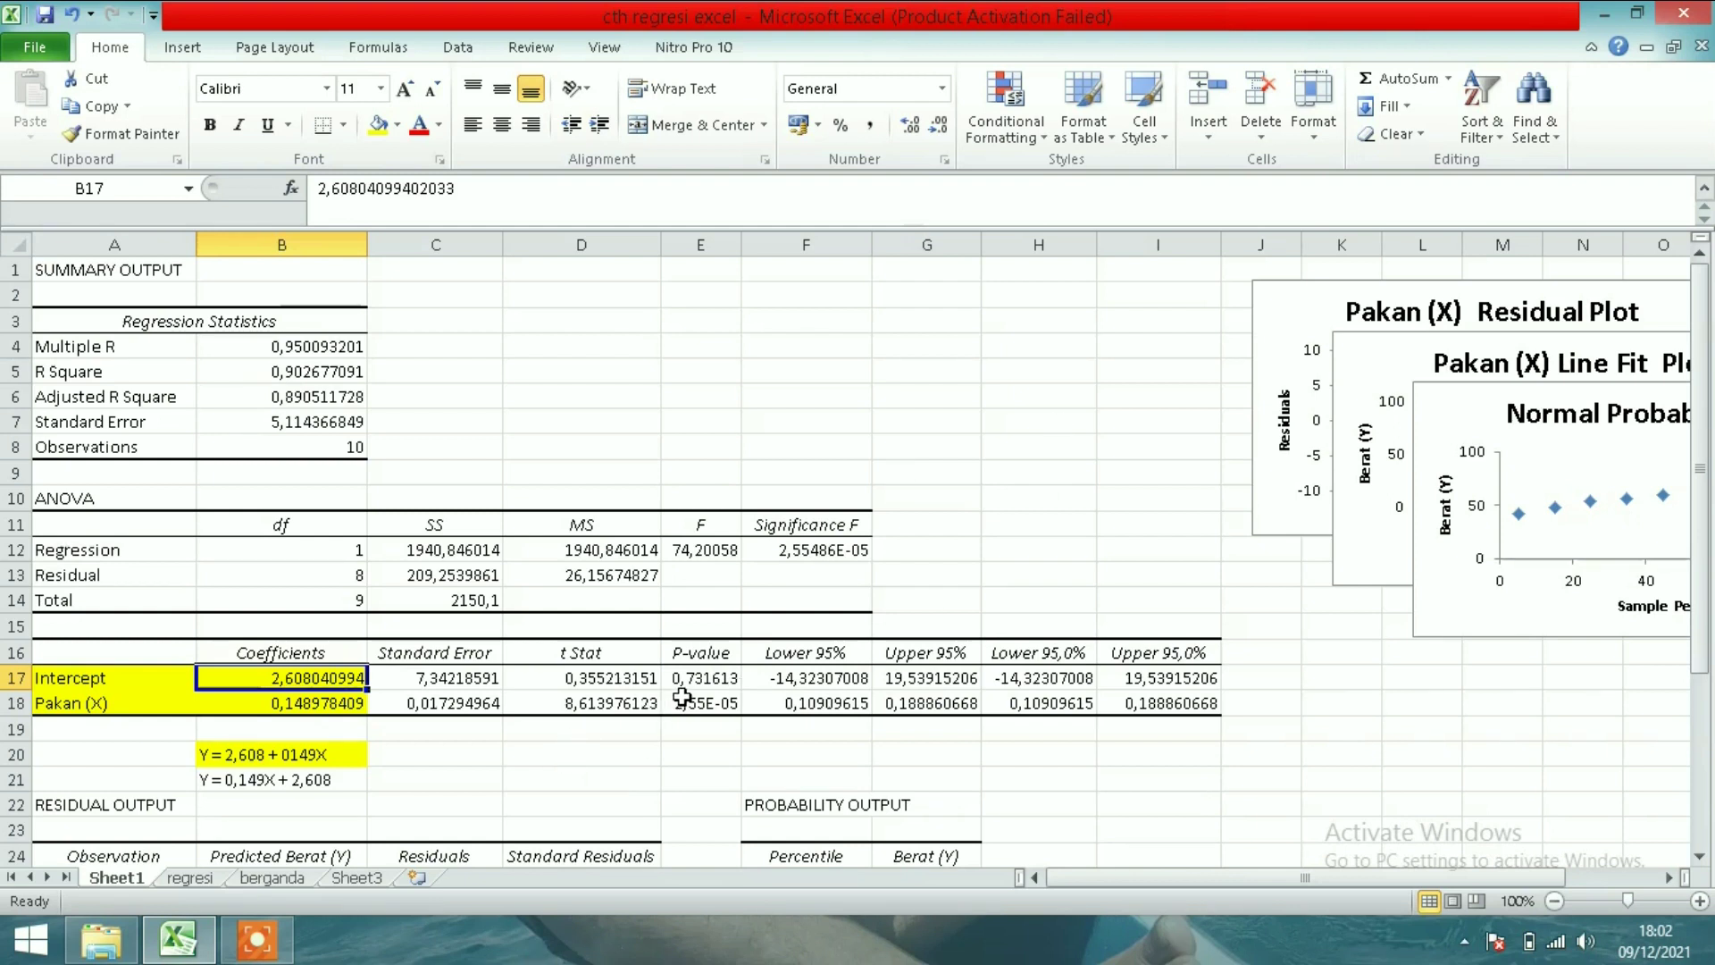
{"action": "left_click", "coordinate": [717, 678]}
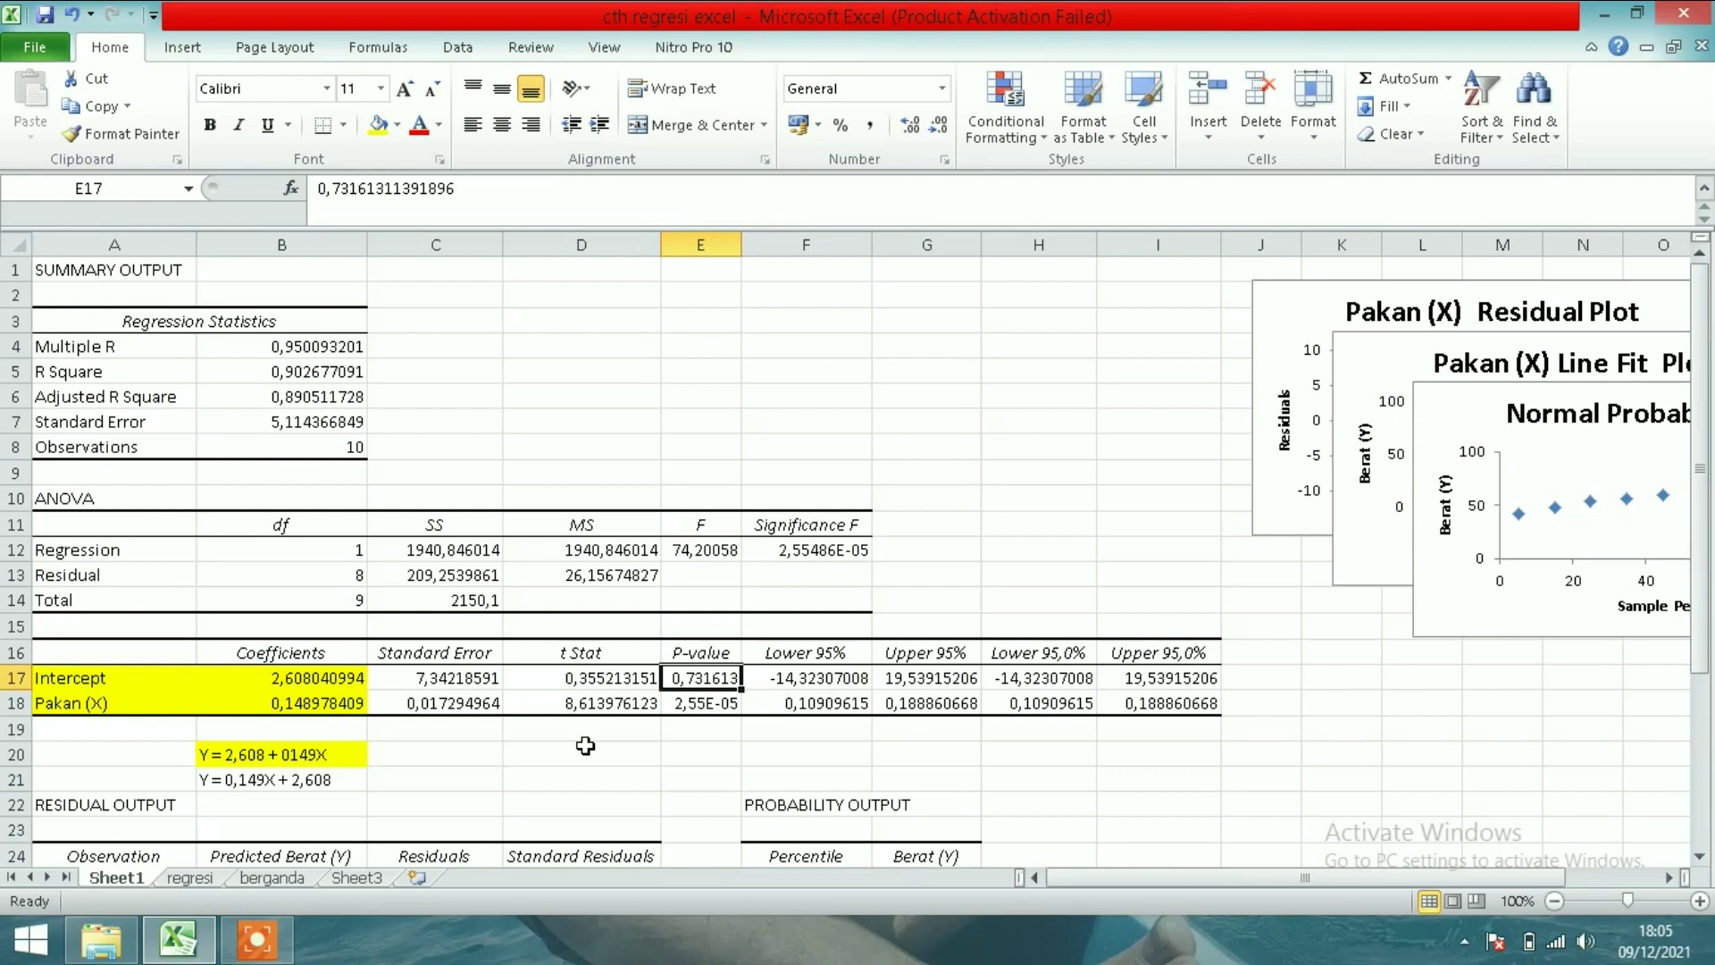
{"action": "left_click", "coordinate": [698, 545]}
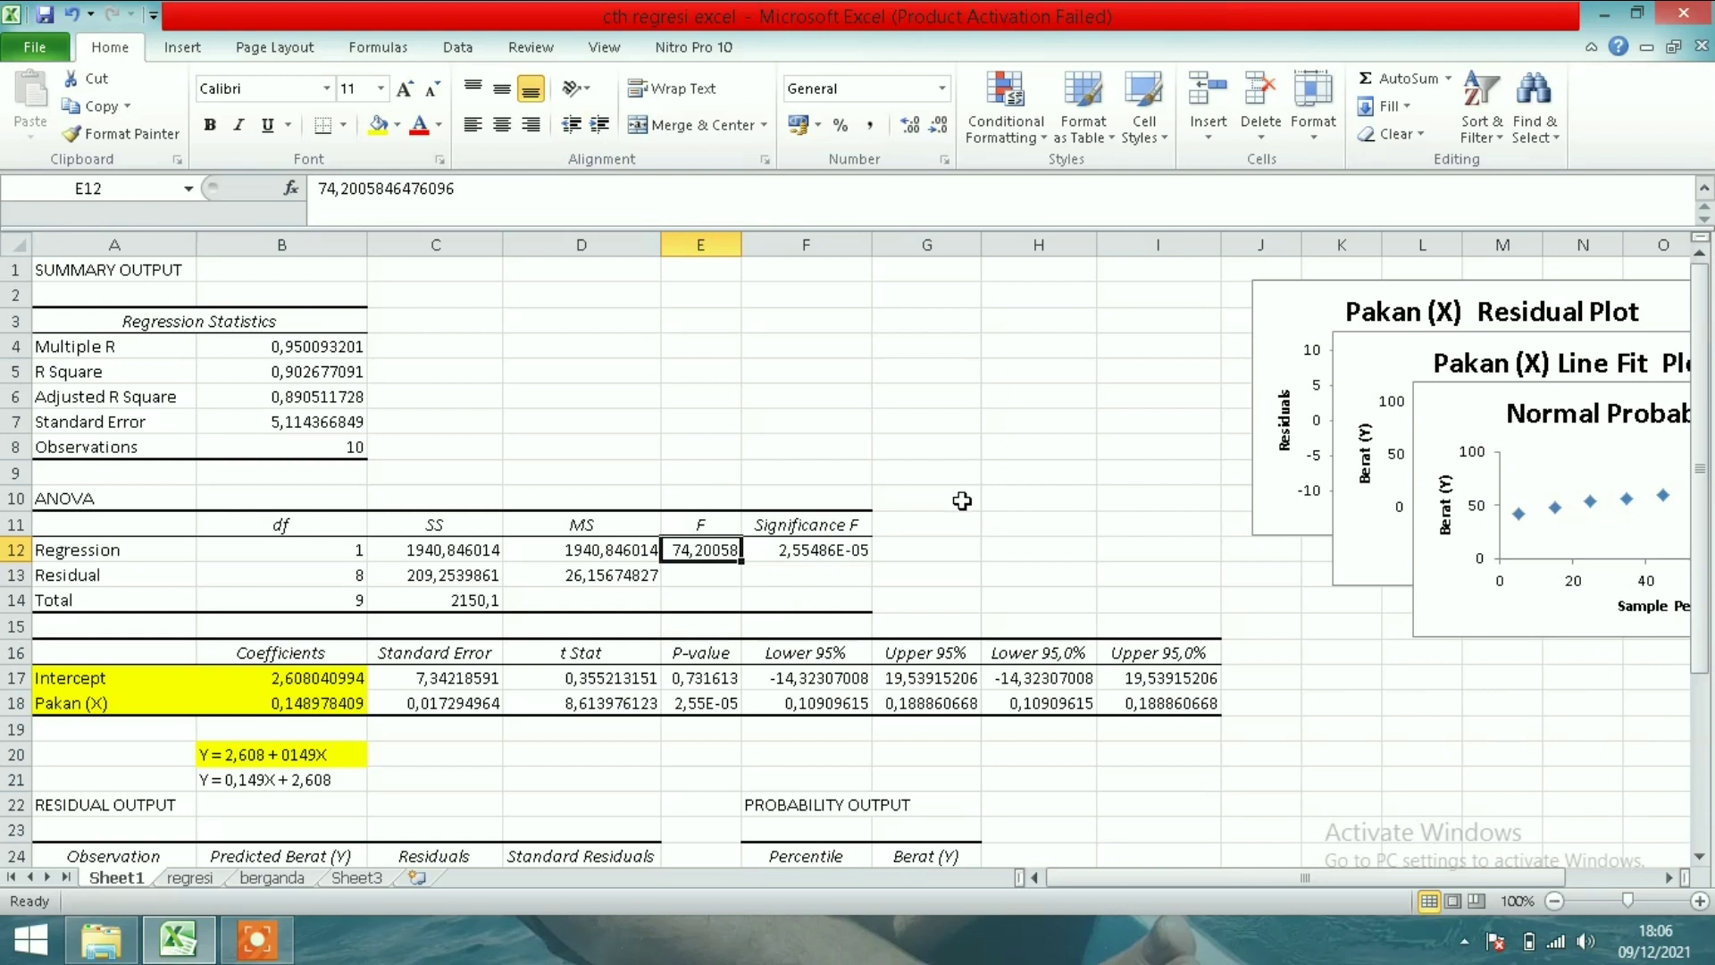
{"action": "left_click", "coordinate": [822, 550]}
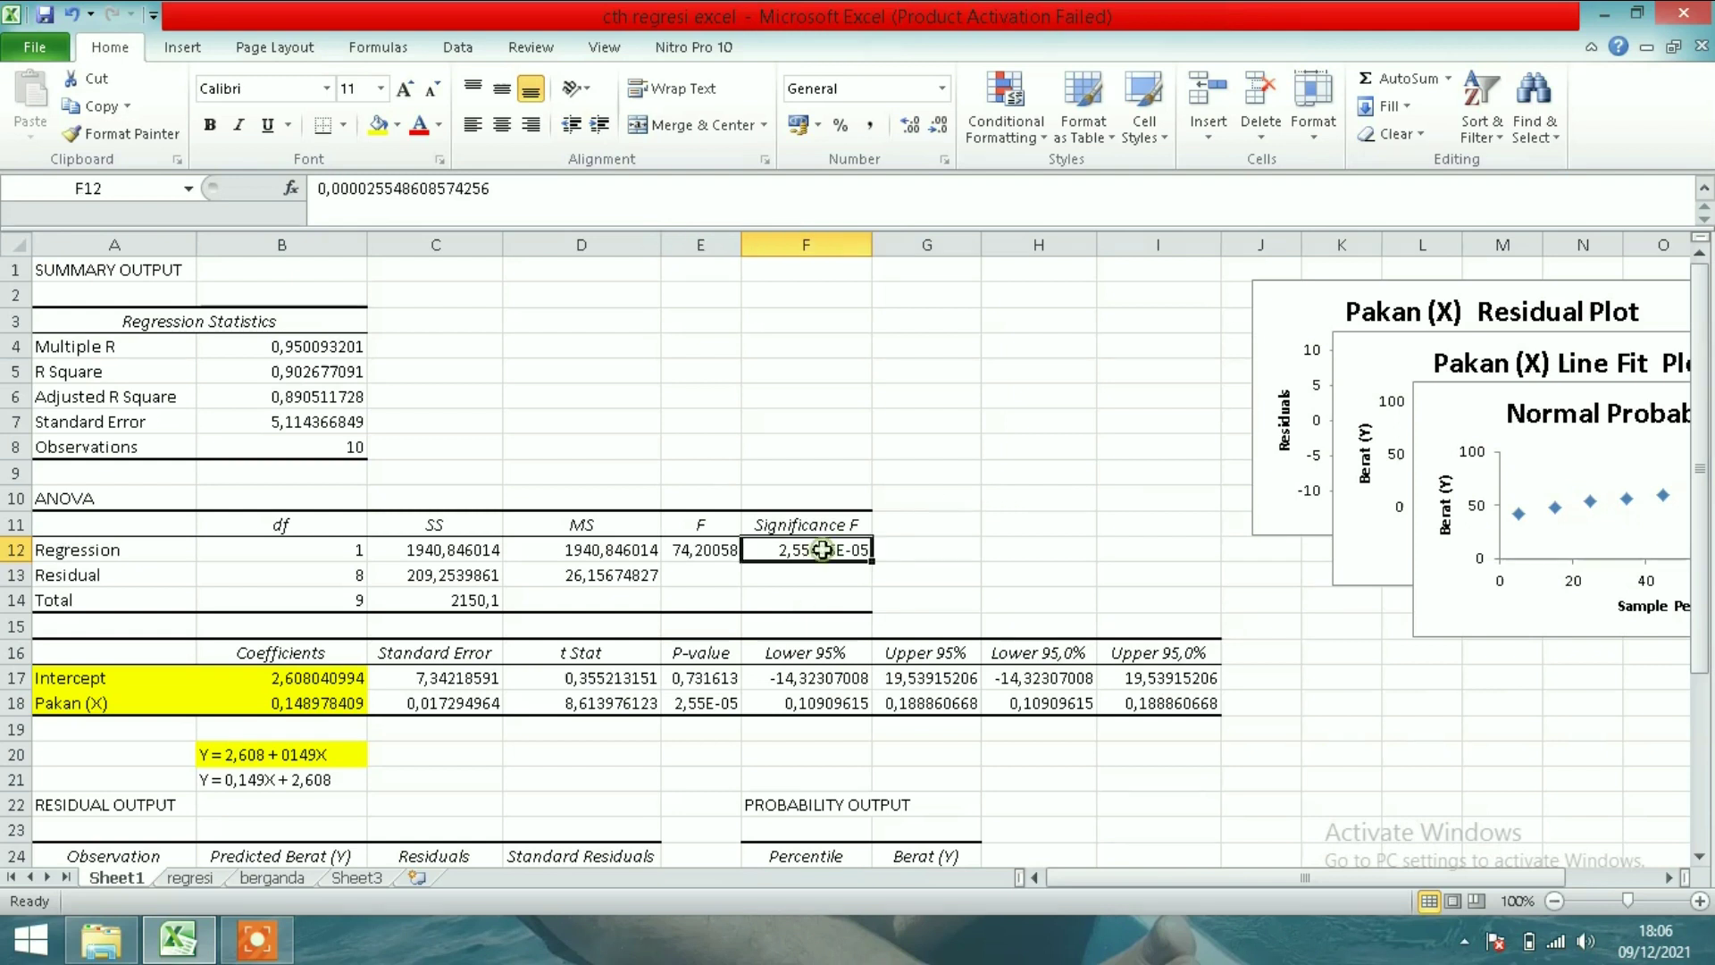
{"action": "left_click", "coordinate": [710, 547]}
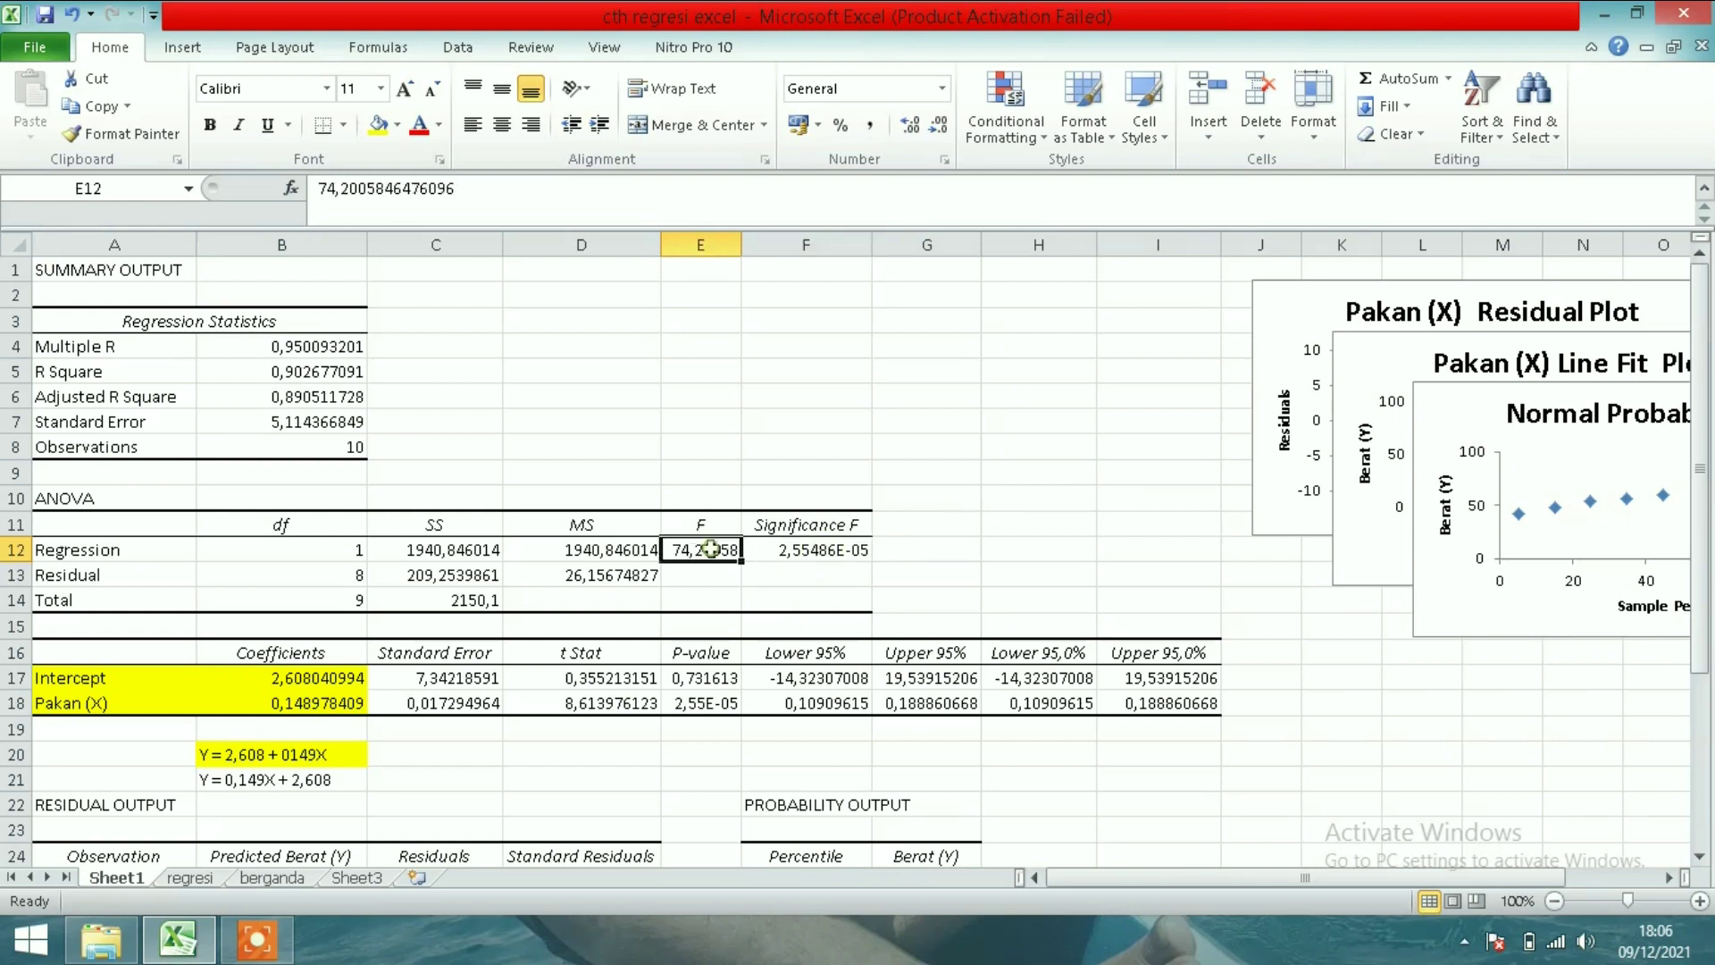
{"action": "left_click", "coordinate": [810, 551]}
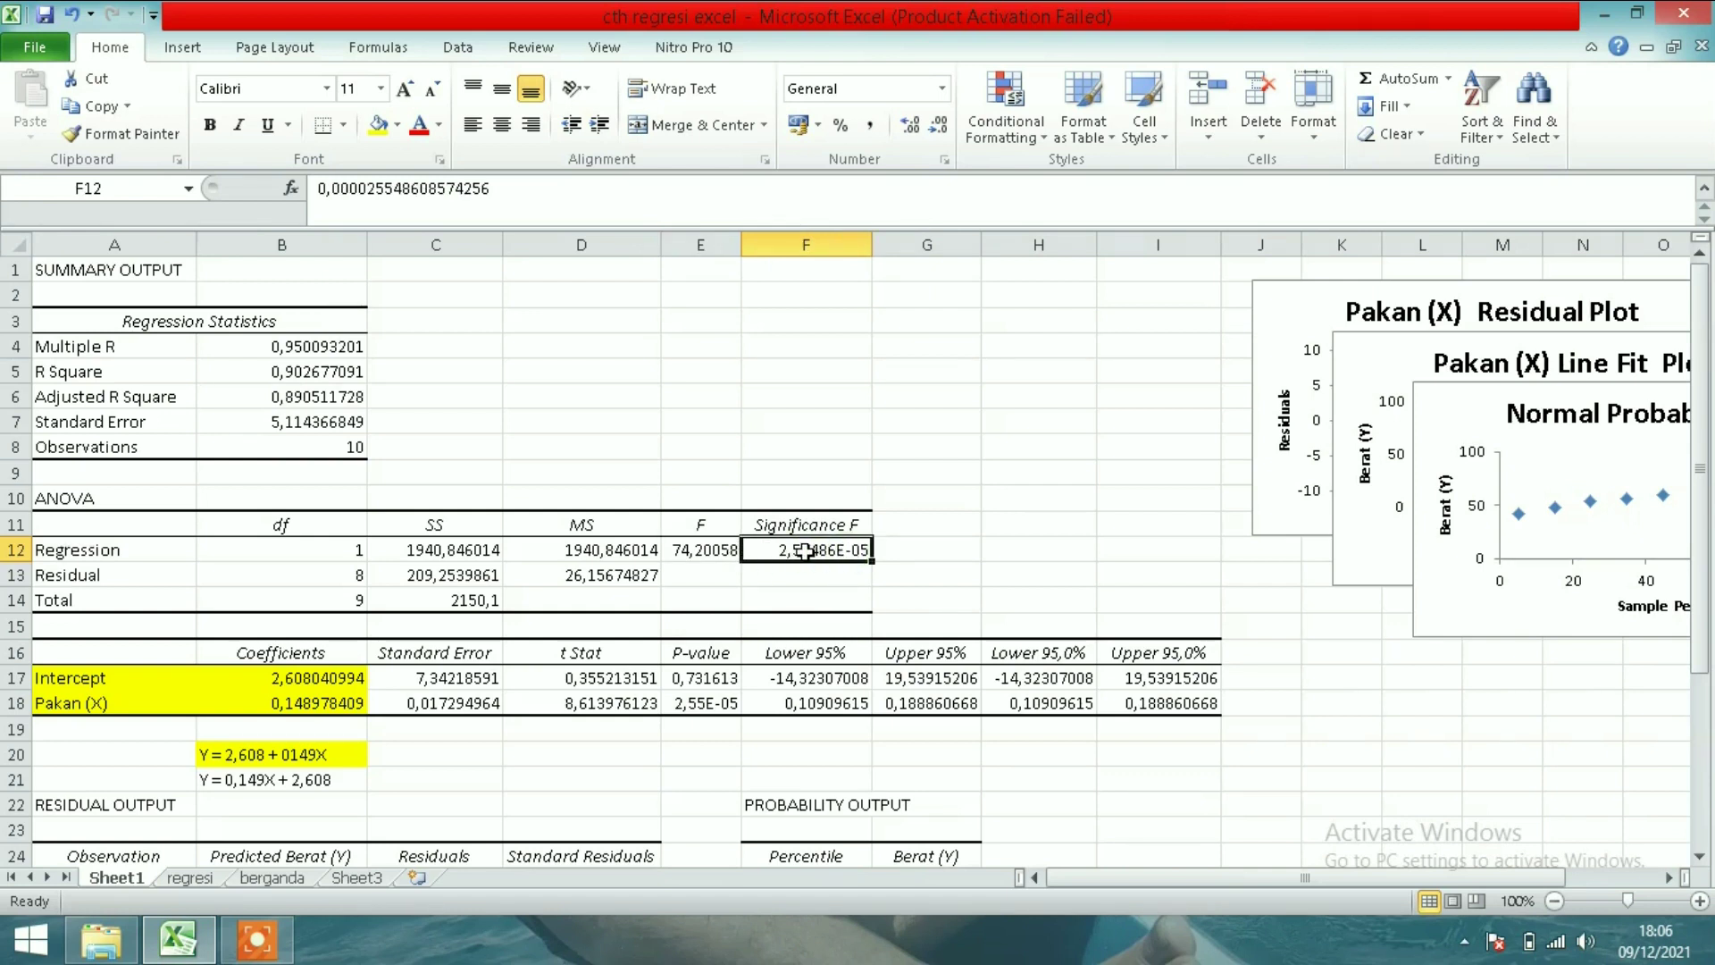
{"action": "left_click", "coordinate": [732, 551]}
{"action": "left_click", "coordinate": [772, 553]}
{"action": "left_click", "coordinate": [322, 374]}
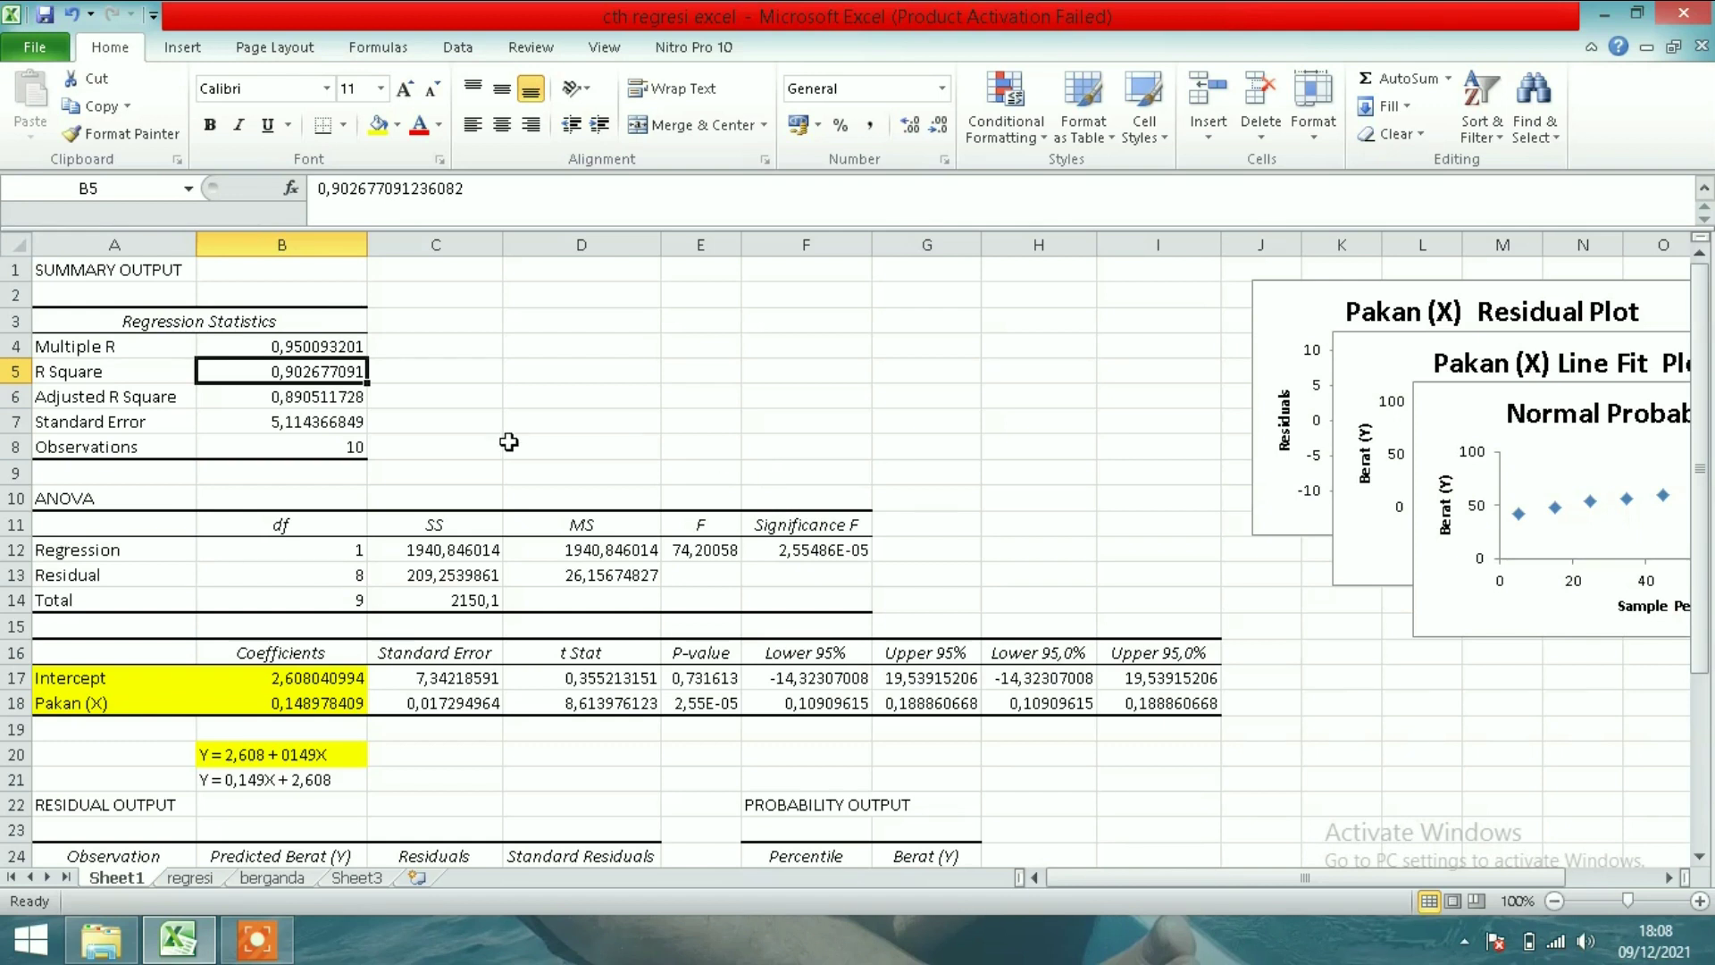
{"action": "left_click", "coordinate": [328, 417]}
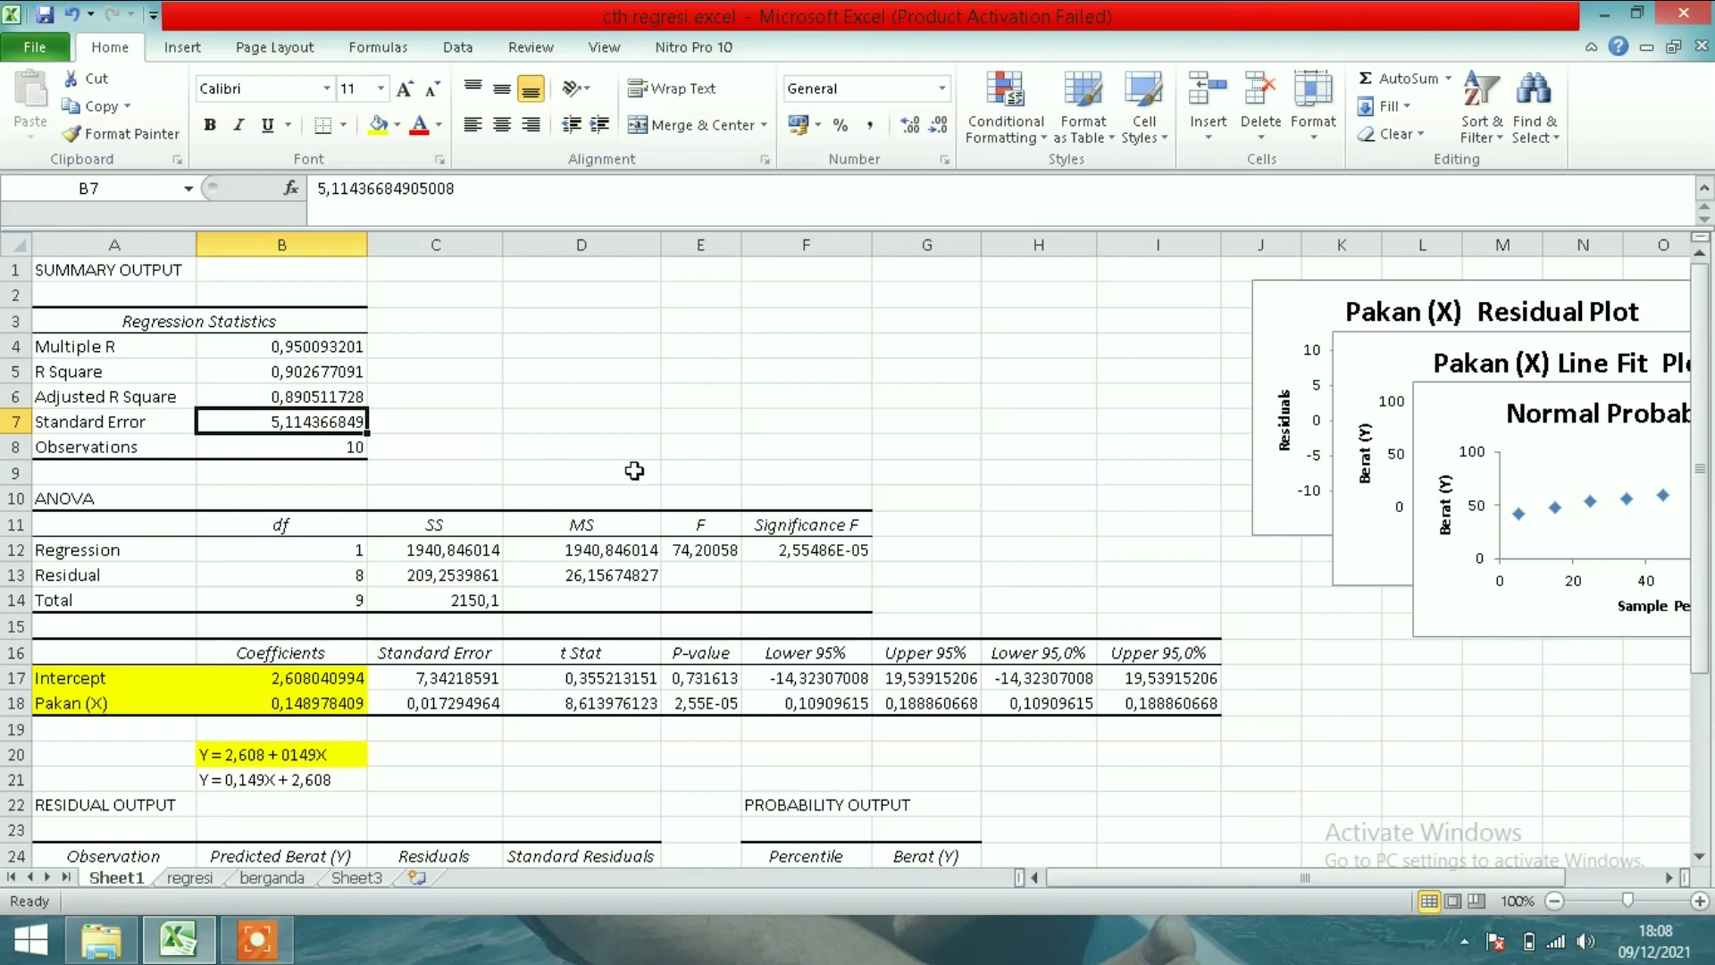
{"action": "left_click", "coordinate": [313, 369]}
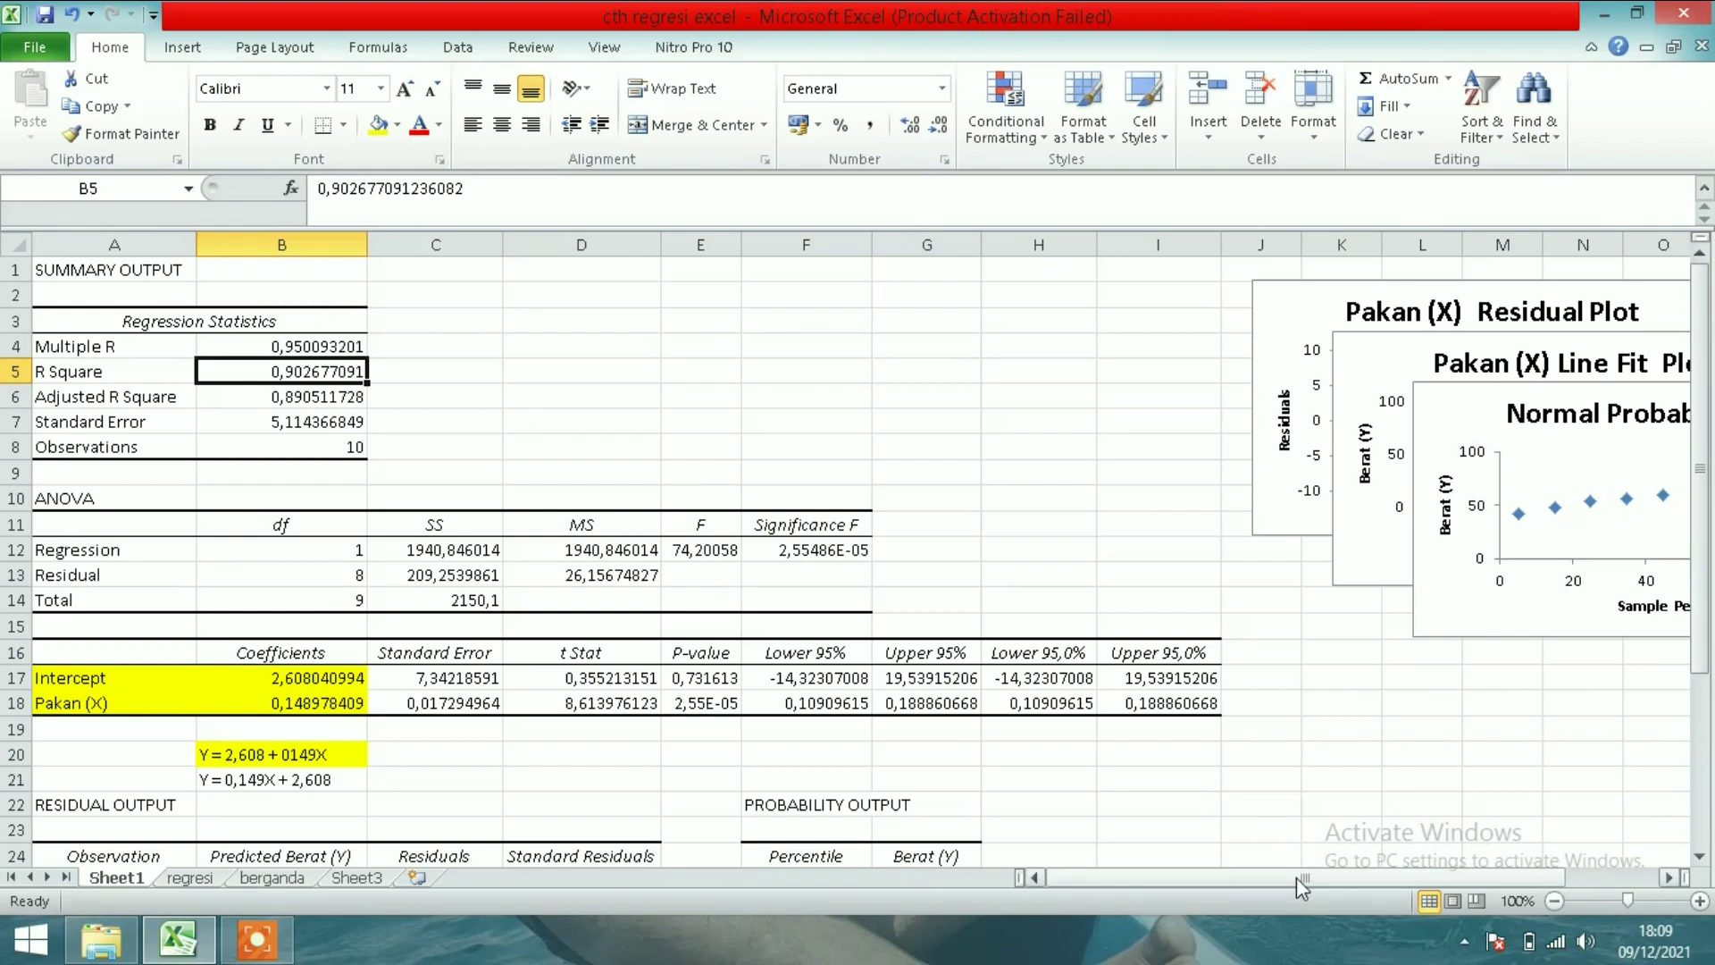
- Move the Normal Probability Plot down below the other charts, undoing an accidental title move
{"action": "left_click_drag", "start_coordinate": [1295, 877], "coordinate": [1534, 879]}
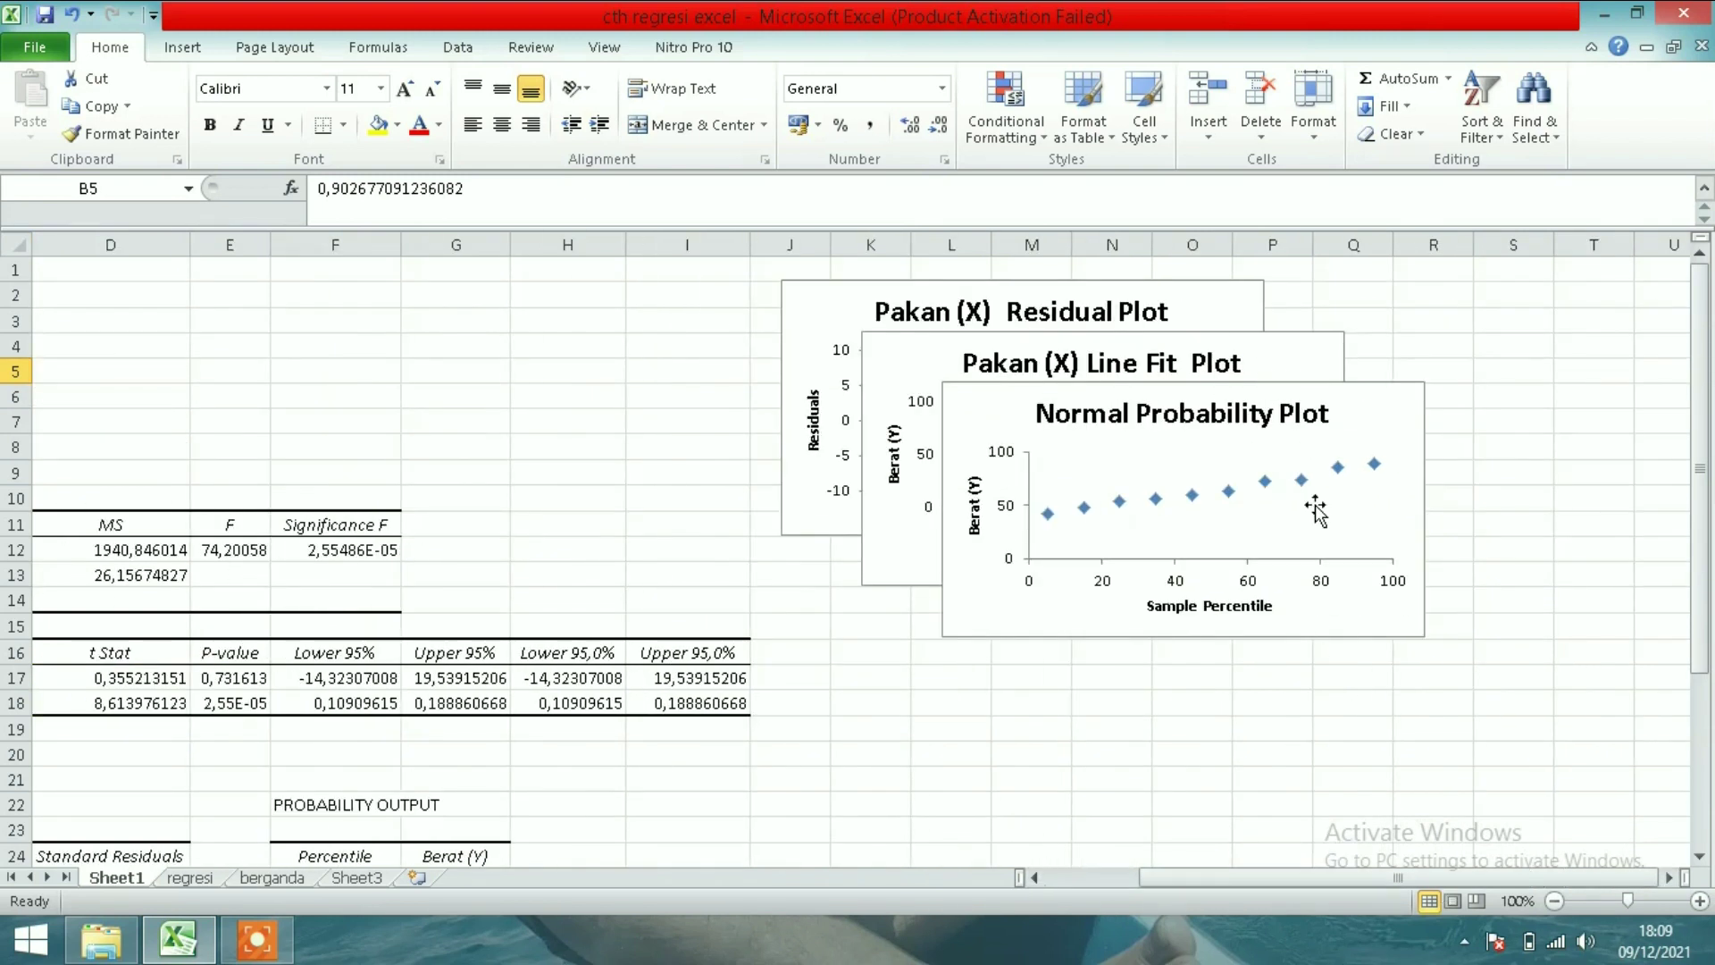
{"action": "left_click_drag", "start_coordinate": [1295, 393], "coordinate": [1288, 600]}
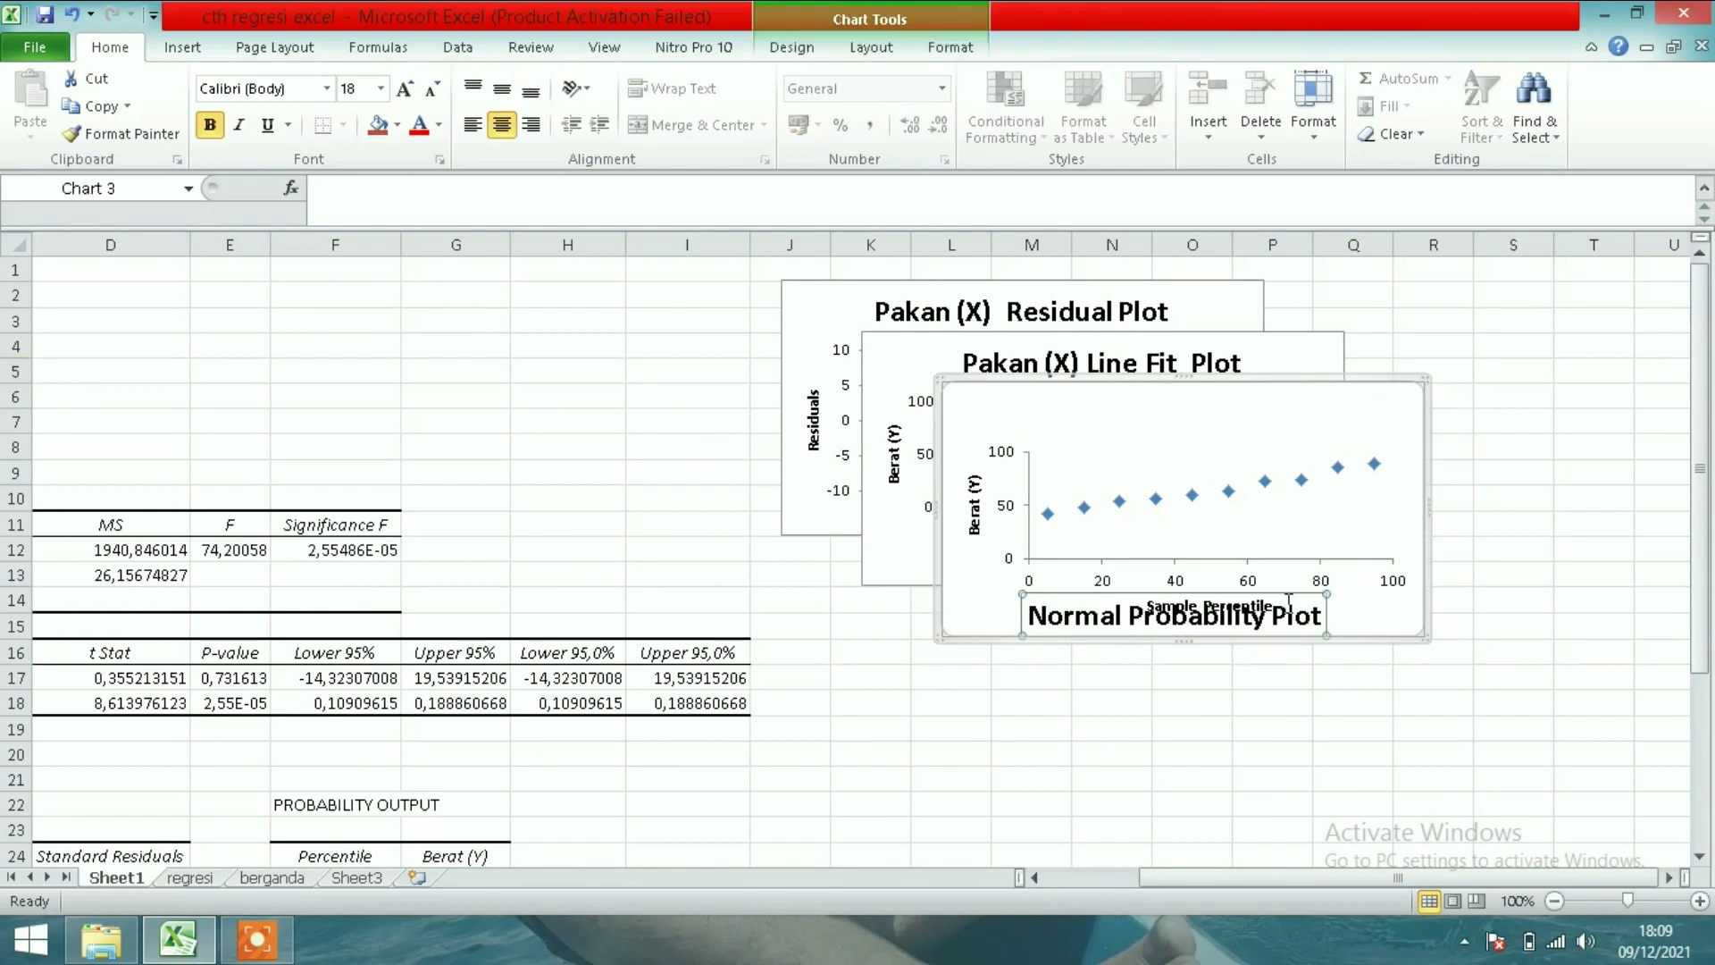
{"action": "key", "text": "ctrl+z"}
{"action": "mouse_move", "coordinate": [1386, 375]}
{"action": "left_mouse_down"}
{"action": "mouse_move", "coordinate": [1411, 477]}
{"action": "mouse_move", "coordinate": [1345, 710]}
{"action": "left_mouse_up"}
- Pull the Line Fit Plot out of the stack and place it right of the Residual Plot
{"action": "left_click_drag", "start_coordinate": [1234, 342], "coordinate": [1573, 404]}
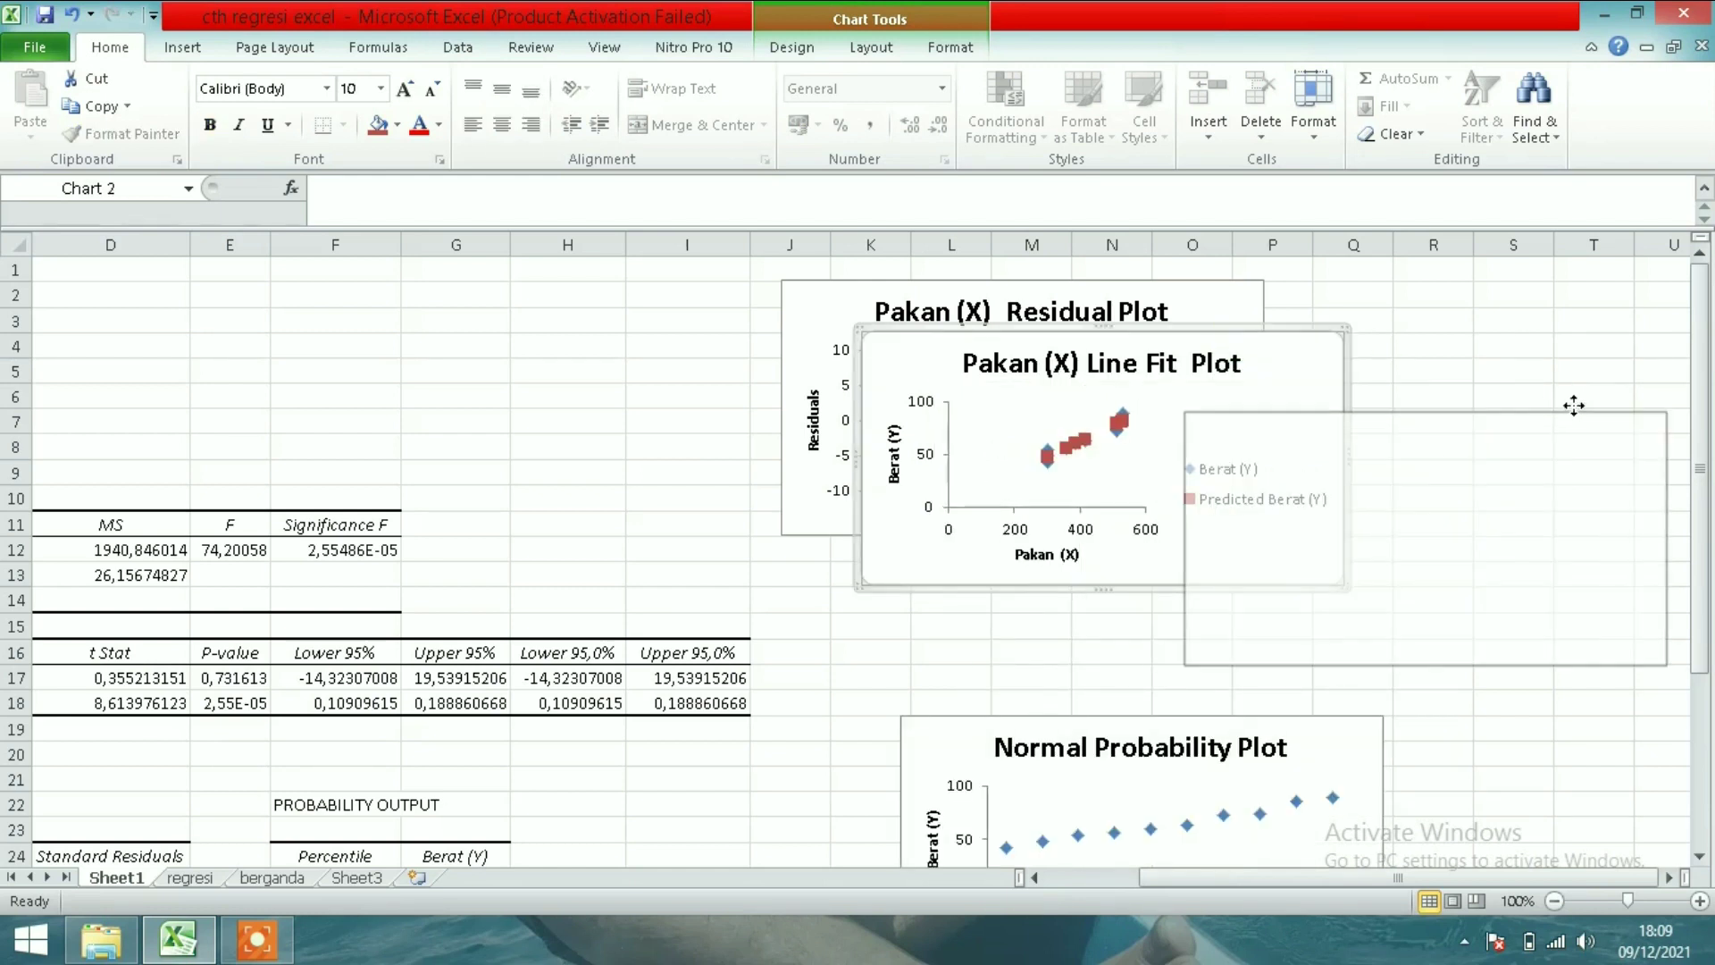
{"action": "left_click_drag", "start_coordinate": [1574, 404], "coordinate": [1674, 427]}
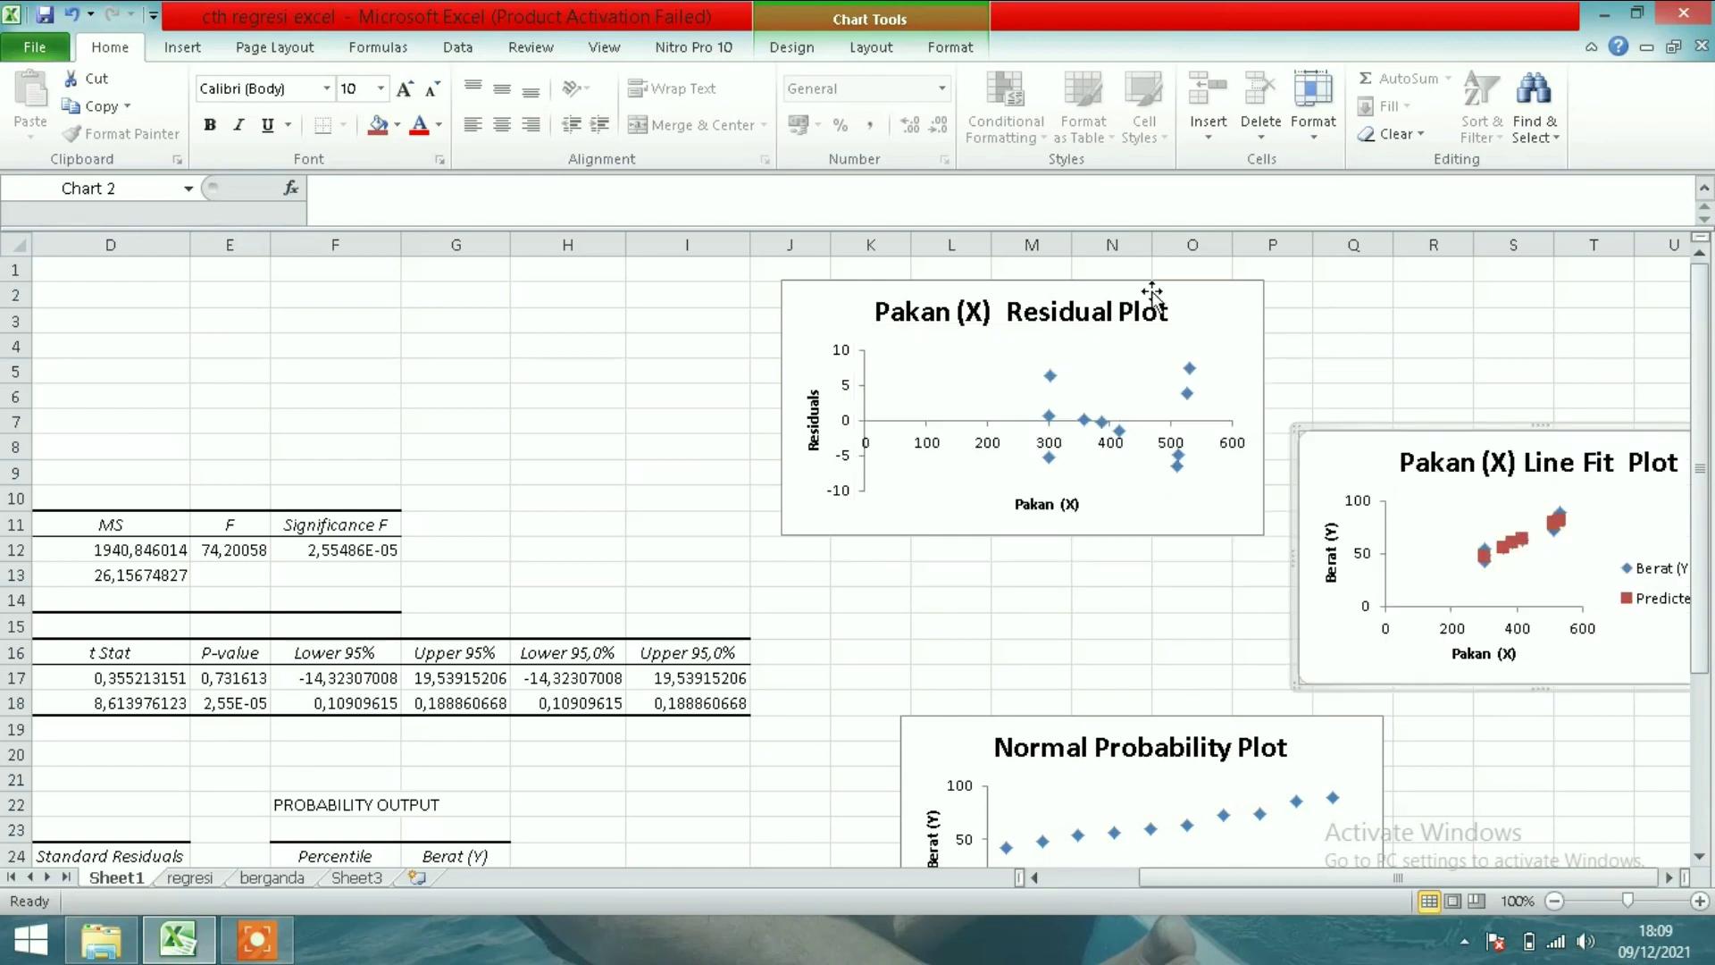
{"action": "left_click", "coordinate": [1380, 339]}
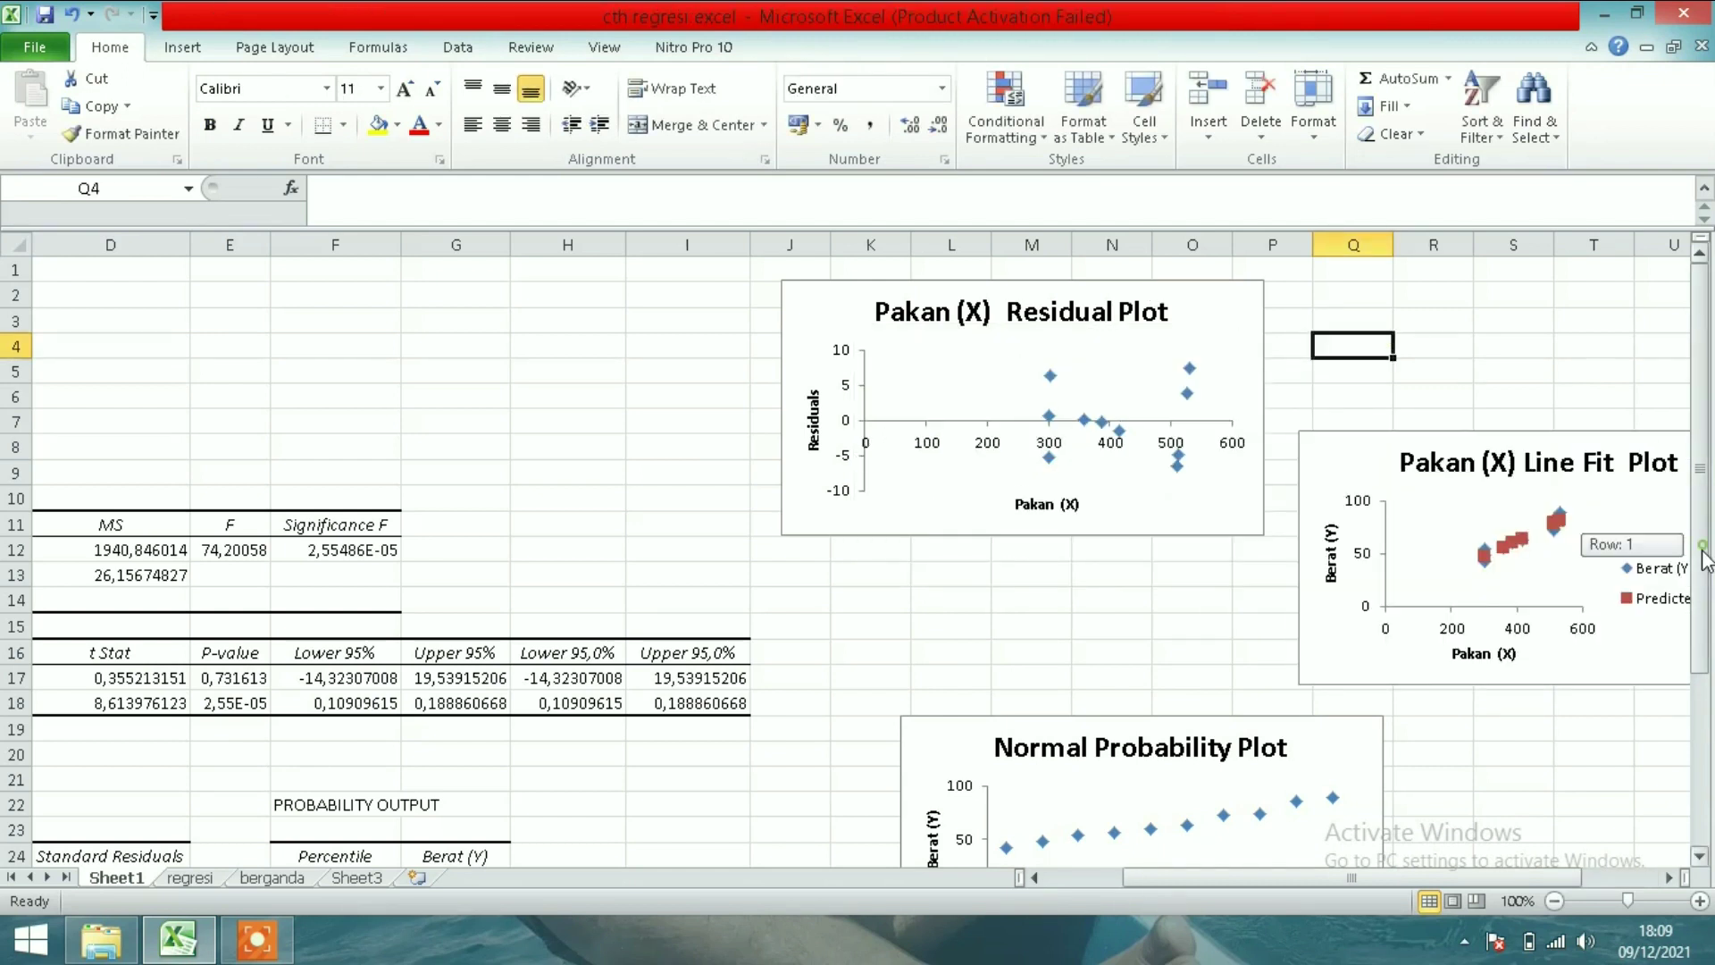
{"action": "left_click_drag", "start_coordinate": [1704, 559], "coordinate": [1704, 686]}
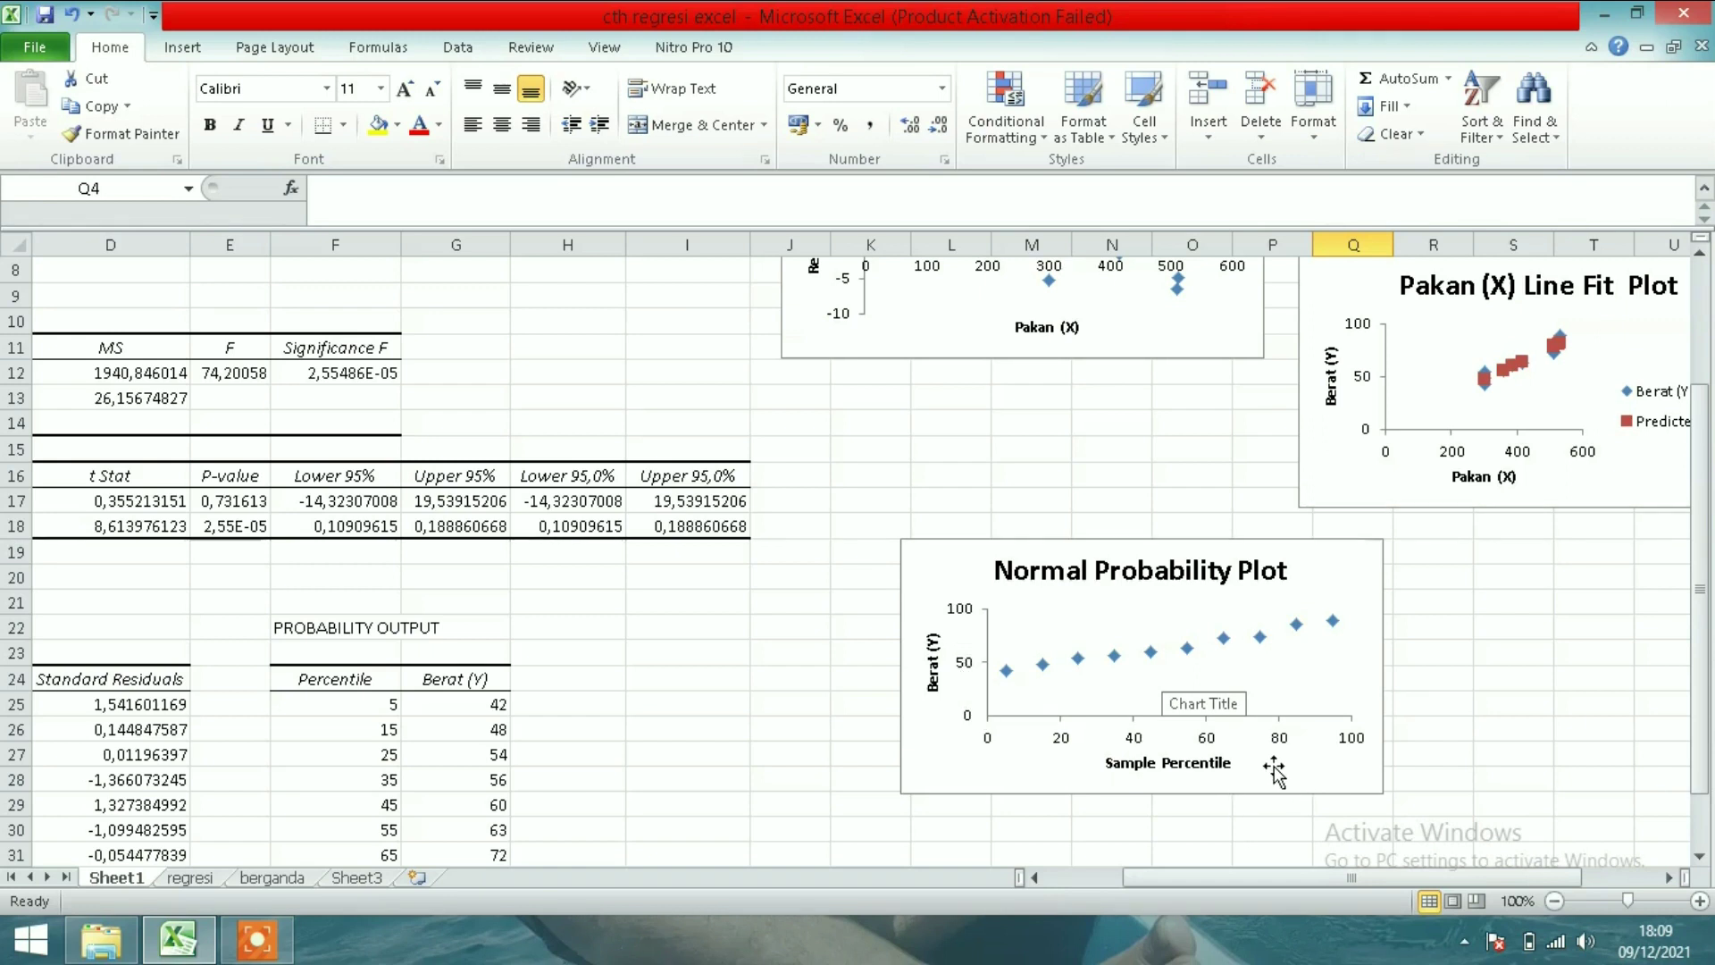
- Add a trendline to the Normal Probability Plot's data series with equation and R² displayed
{"action": "left_click", "coordinate": [1043, 668]}
{"action": "right_click", "coordinate": [1043, 668]}
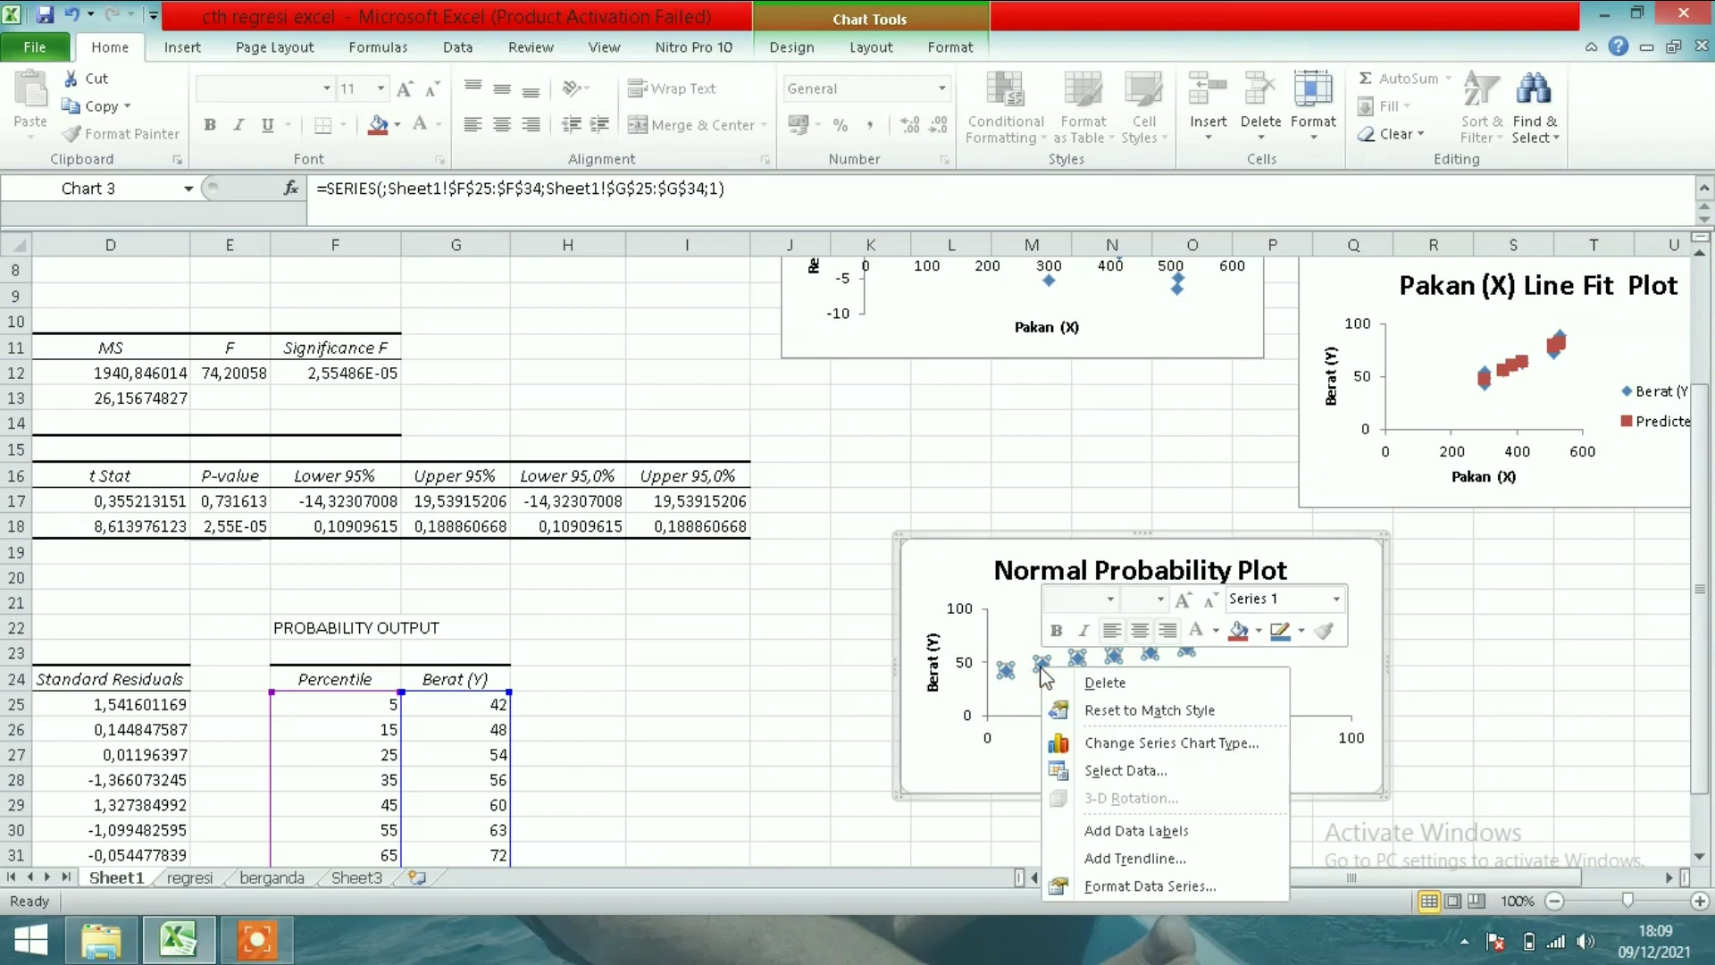
{"action": "left_click", "coordinate": [1170, 858]}
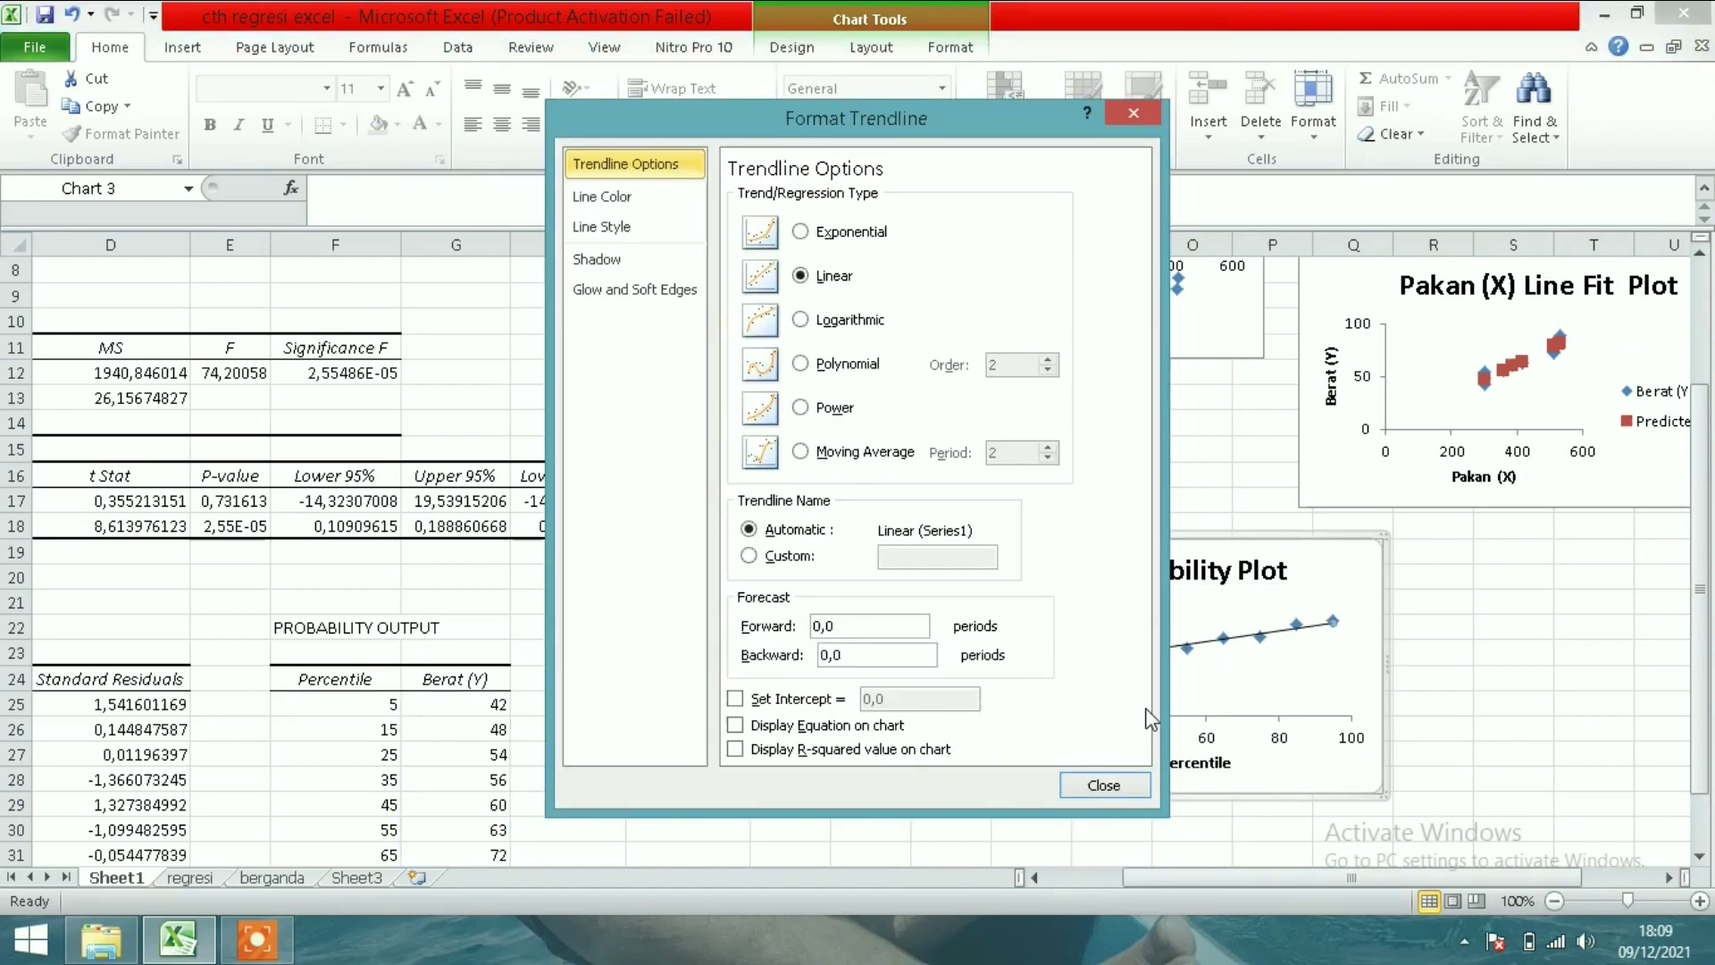
{"action": "left_click", "coordinate": [840, 726]}
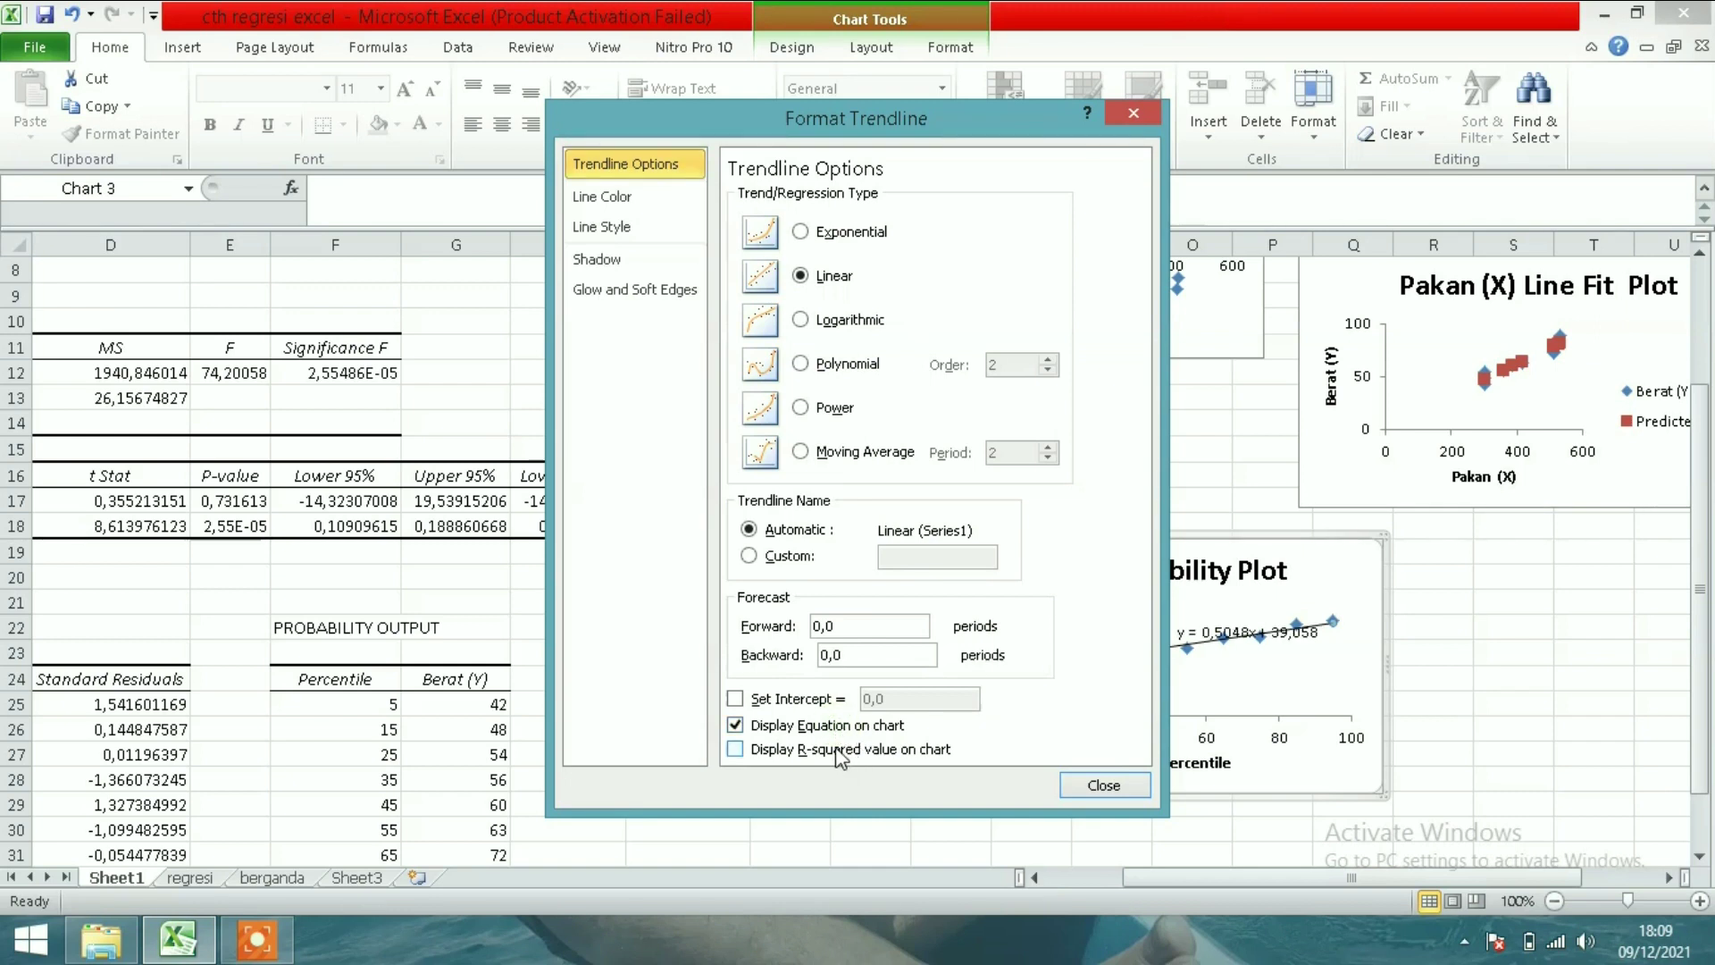
{"action": "left_click", "coordinate": [843, 752]}
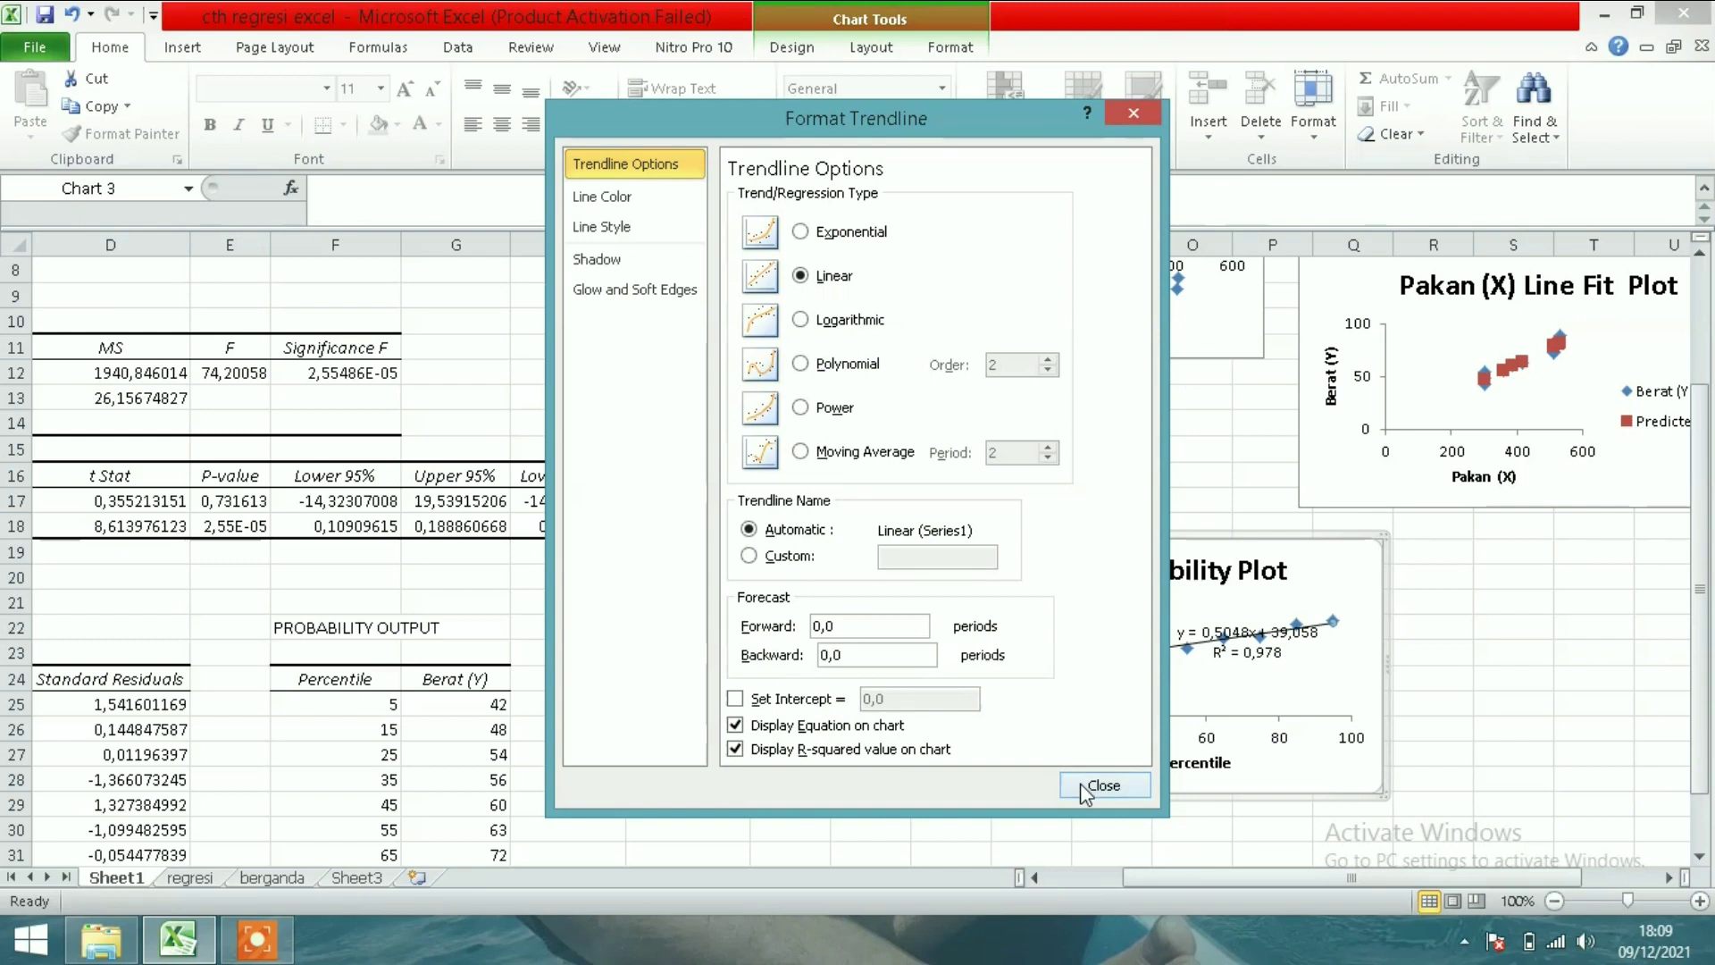
{"action": "left_click", "coordinate": [1082, 785]}
- Delete the trendline's equation and R² label from the Normal Probability Plot
{"action": "left_click_drag", "start_coordinate": [1197, 625], "coordinate": [1072, 592]}
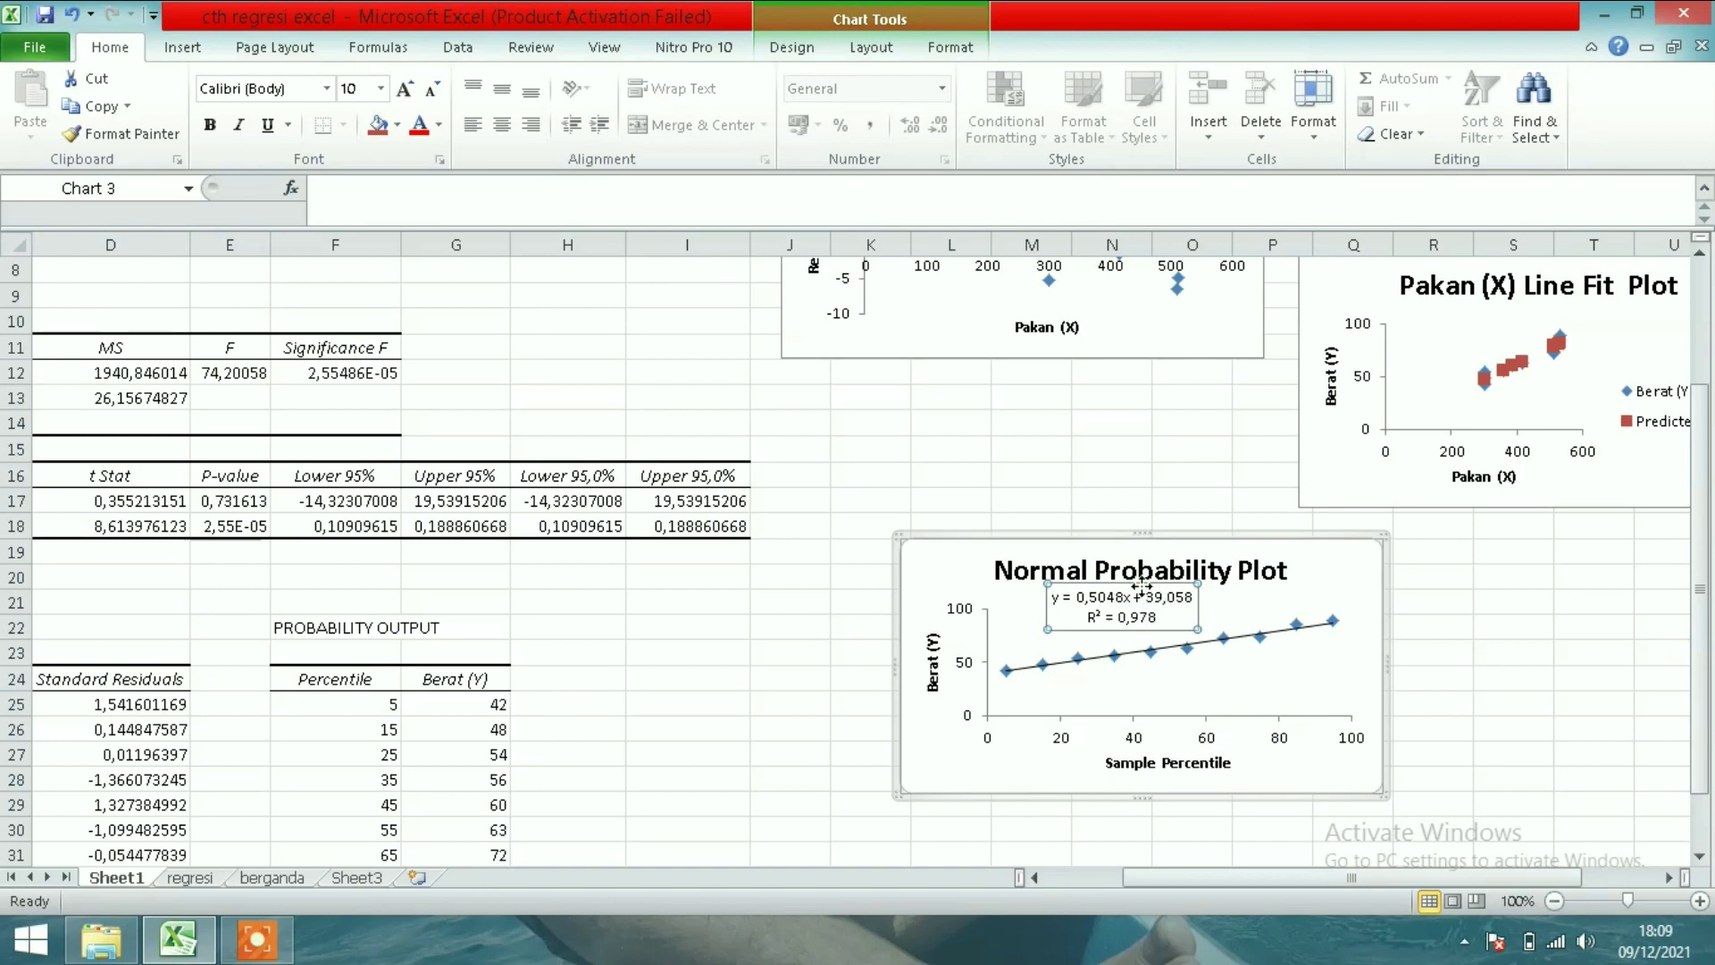
{"action": "left_click_drag", "start_coordinate": [1142, 579], "coordinate": [1117, 590]}
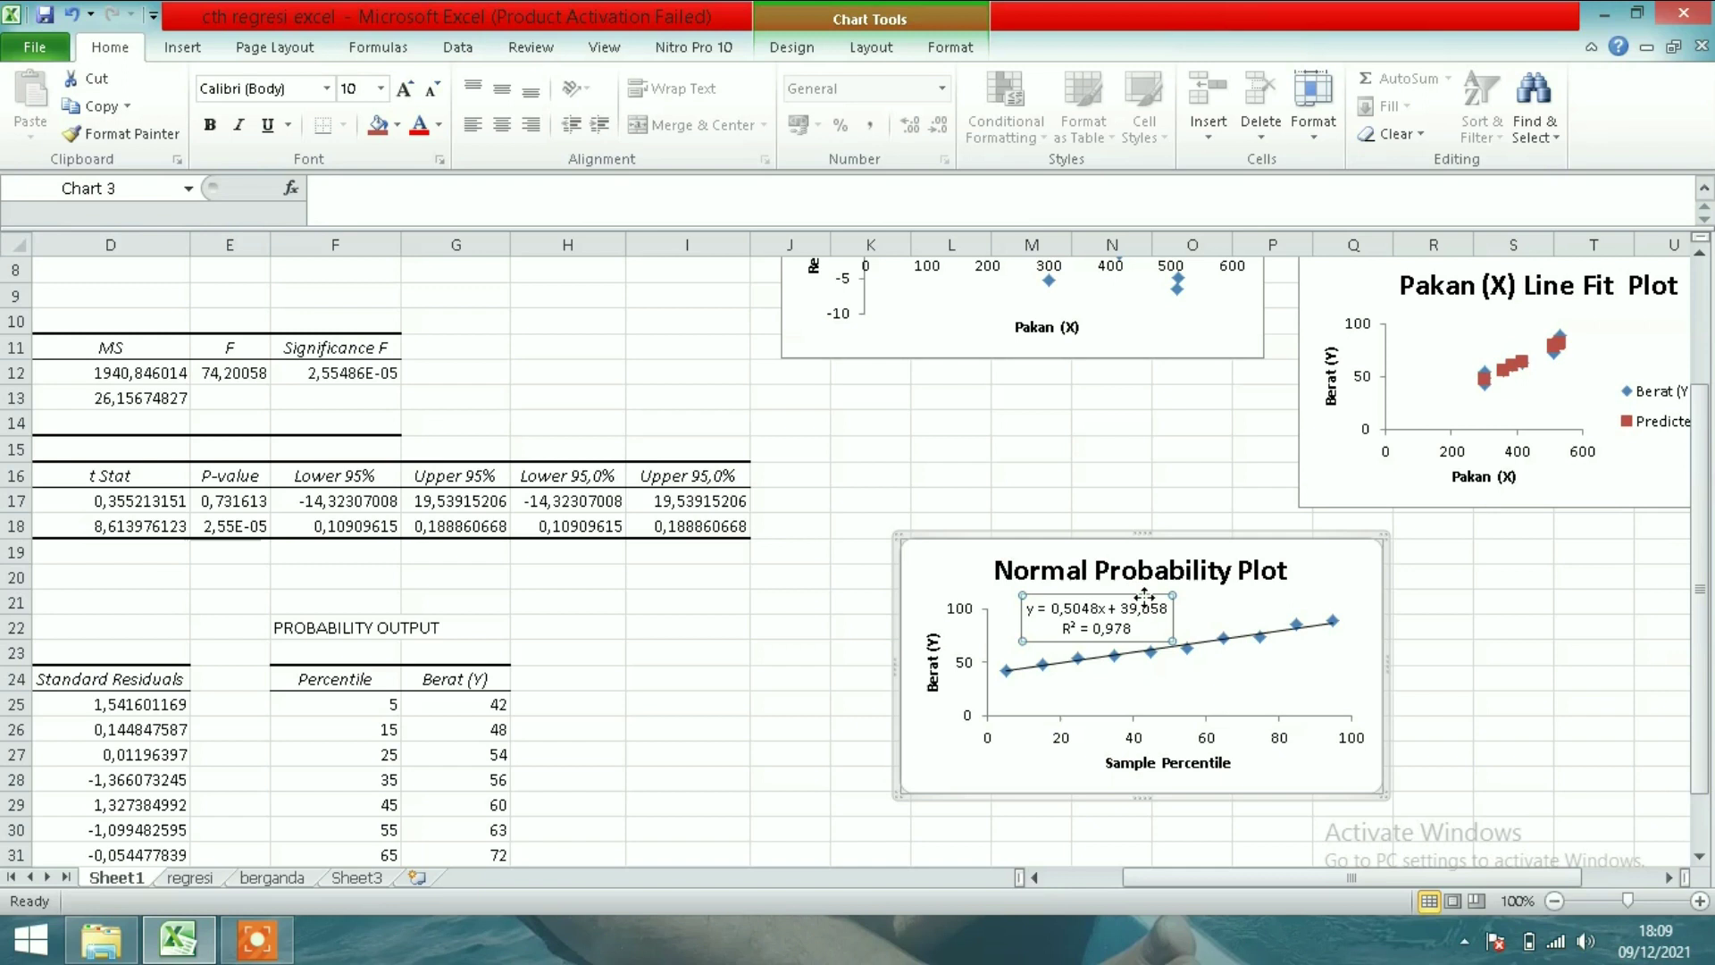
{"action": "key", "text": "Delete"}
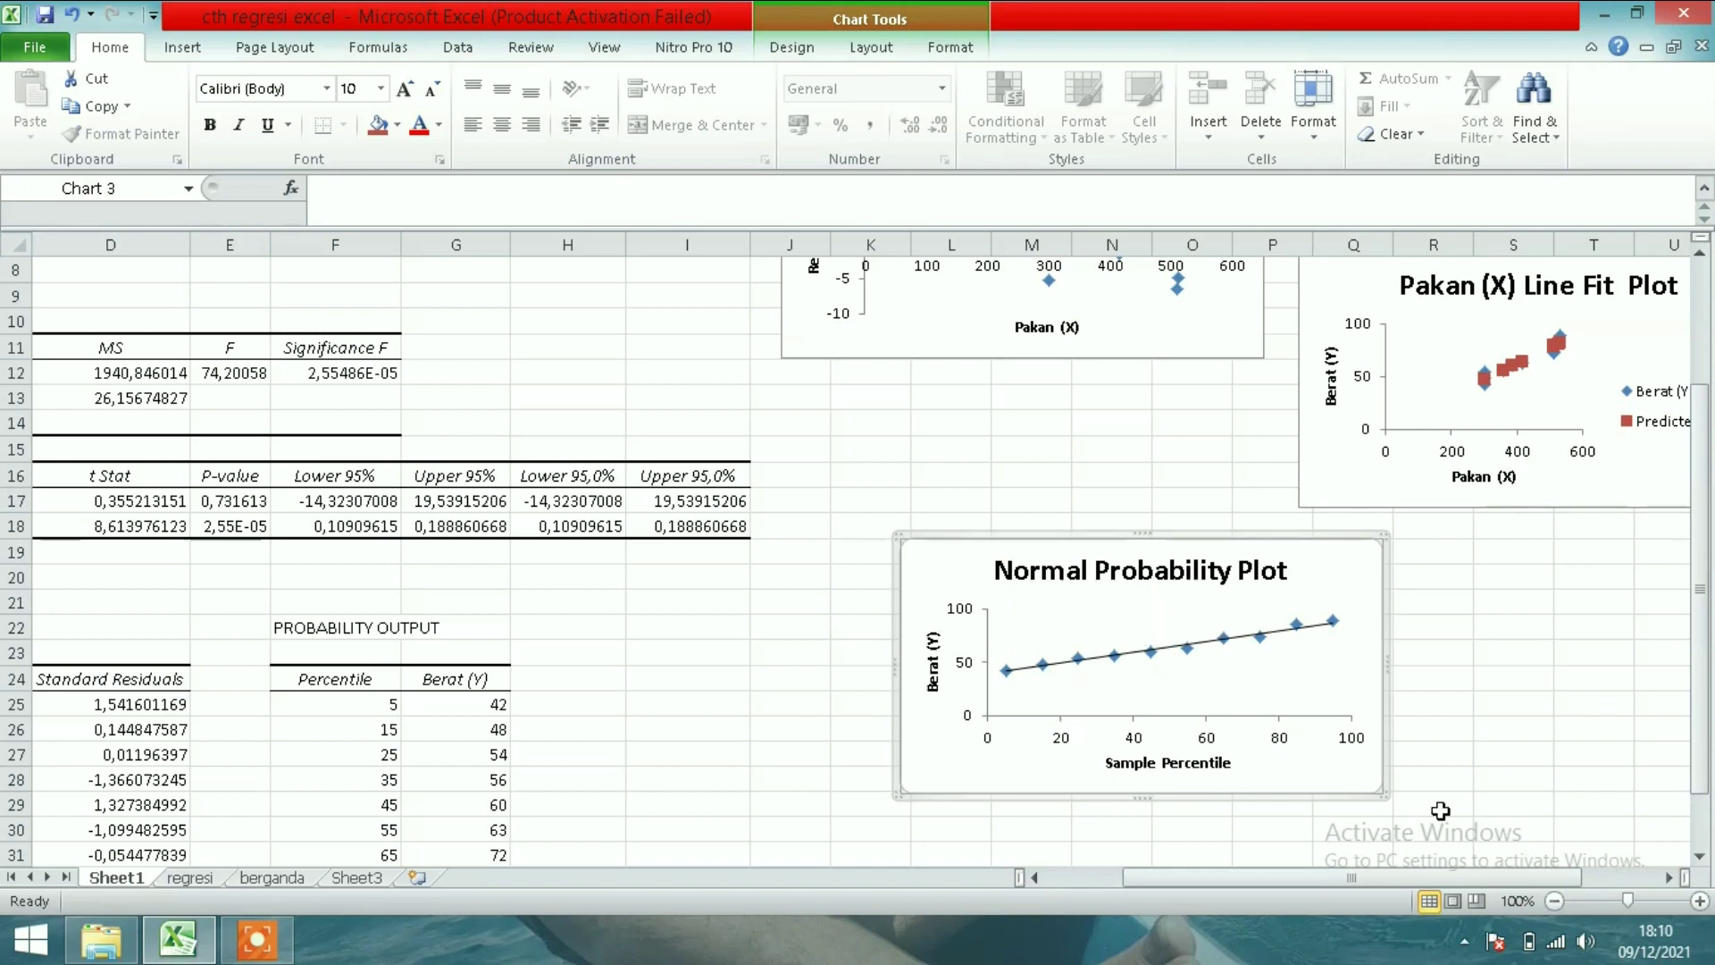
{"action": "left_click", "coordinate": [1706, 839]}
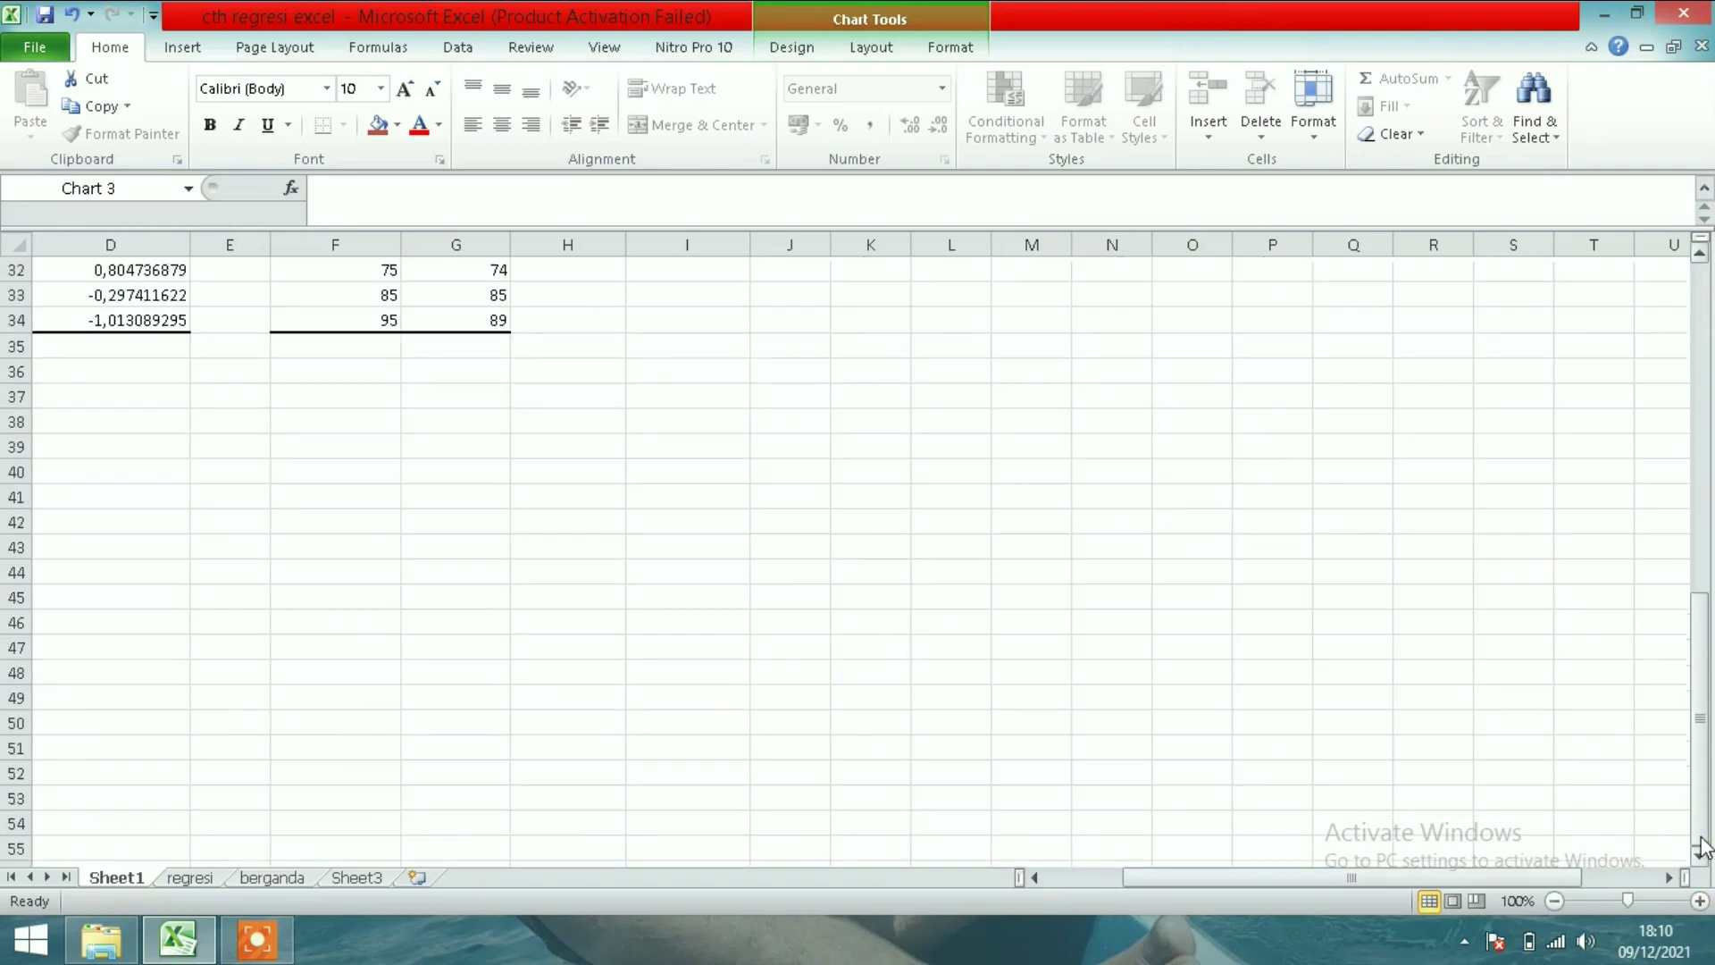
{"action": "left_click_drag", "start_coordinate": [1704, 715], "coordinate": [1704, 413]}
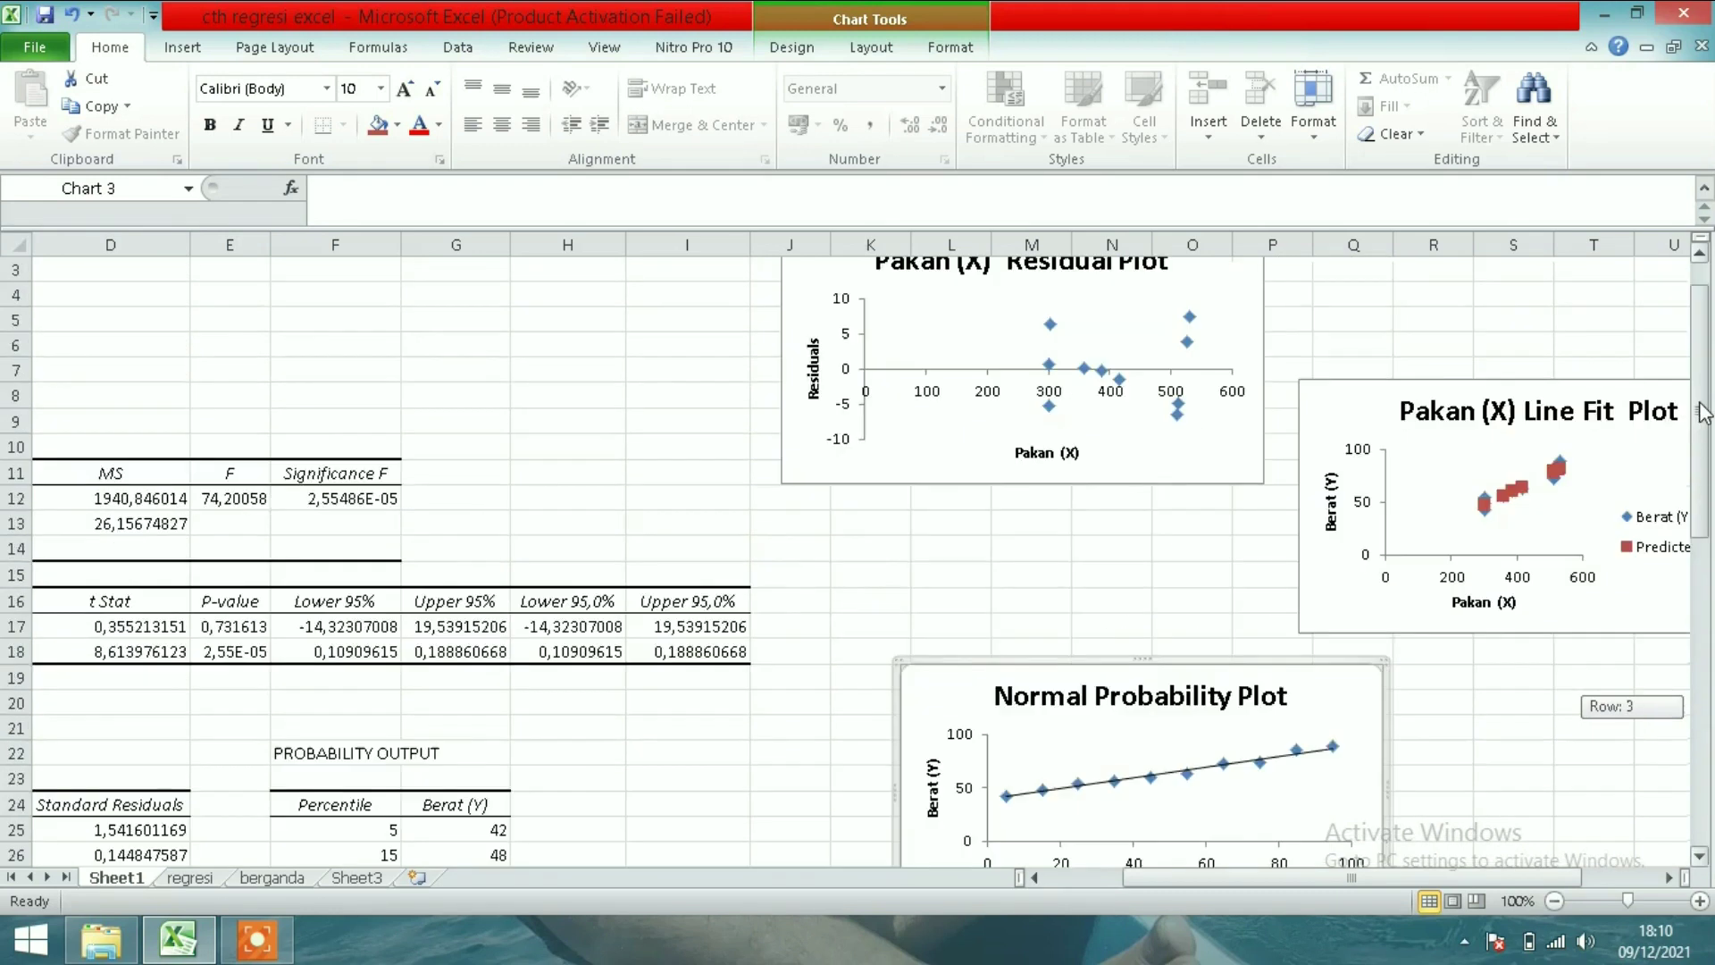
- Add a linear trendline to Predicted Berat (Y), displaying y = 0,149x + 2,608 and R²
{"action": "left_click", "coordinate": [1512, 491]}
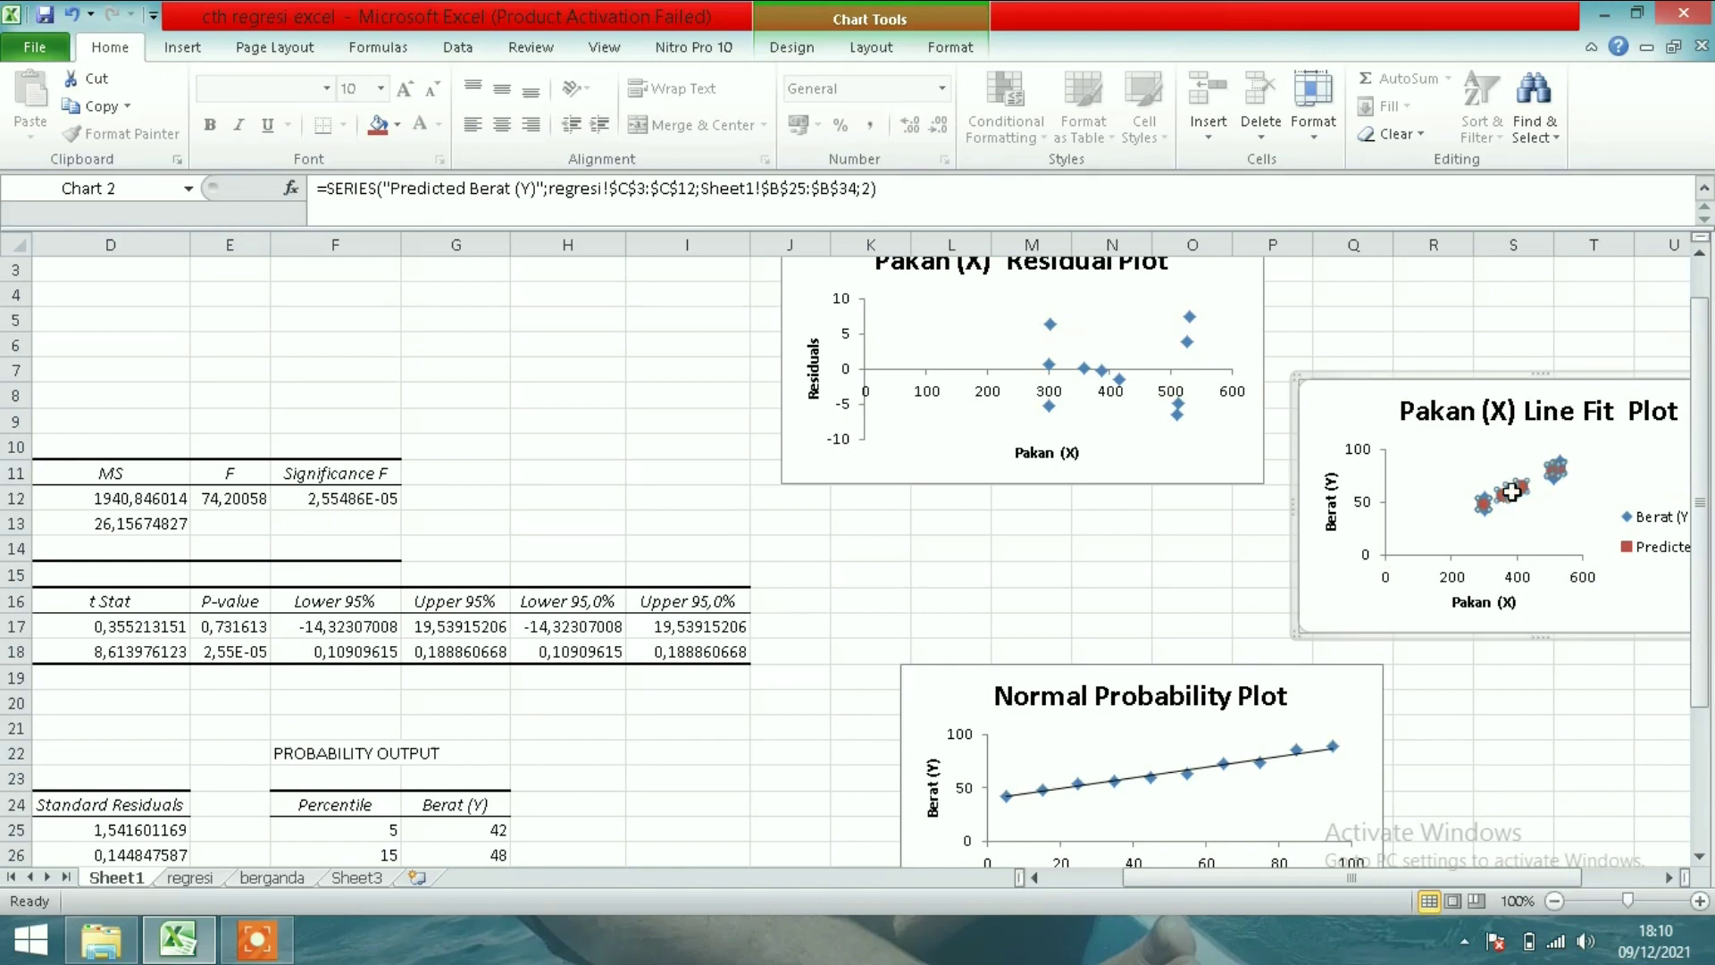
{"action": "right_click", "coordinate": [1511, 491]}
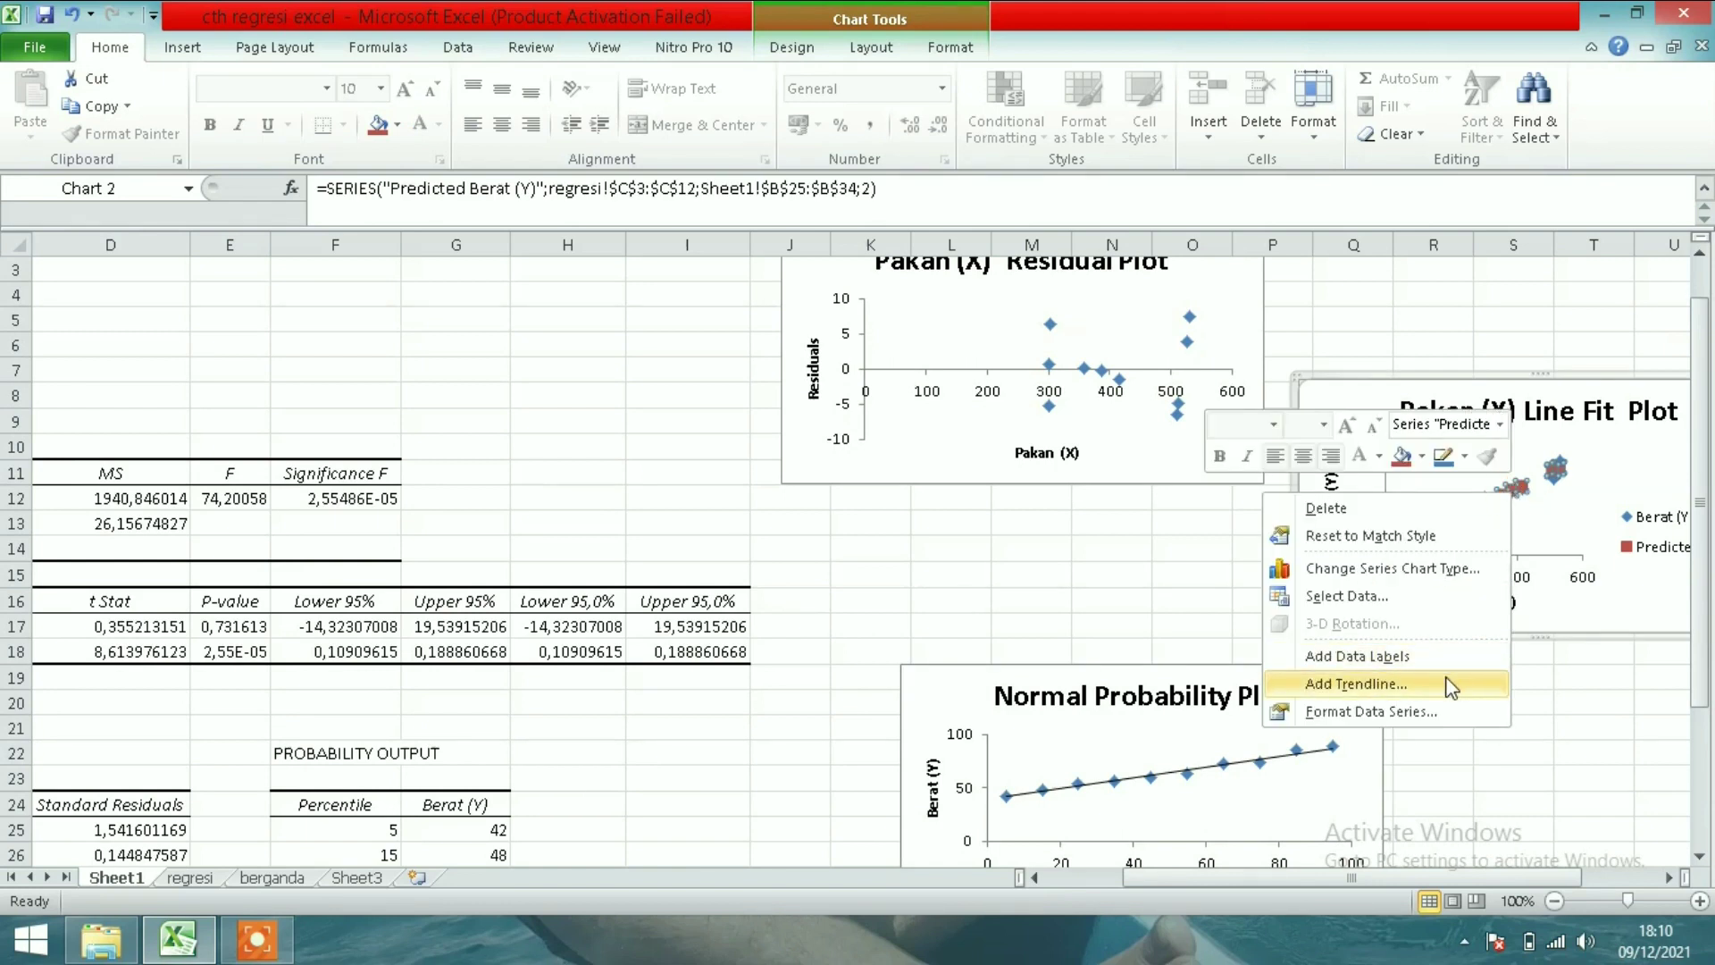
{"action": "left_click", "coordinate": [1356, 683]}
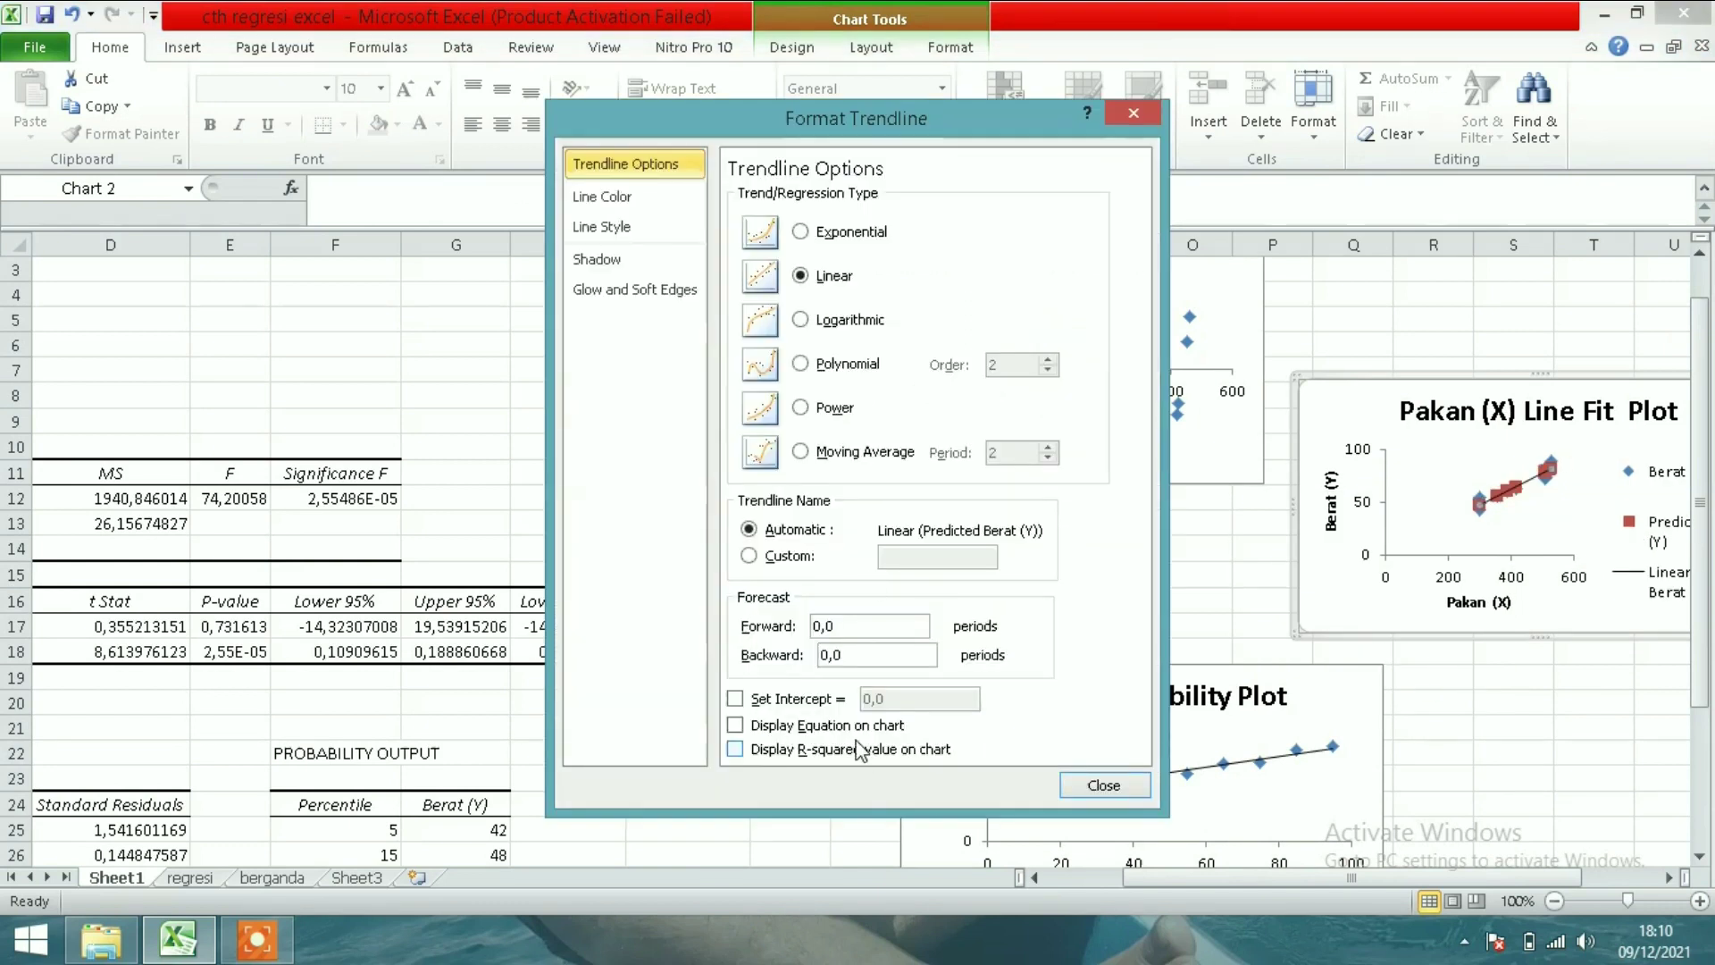
{"action": "left_click", "coordinate": [856, 726]}
{"action": "left_click", "coordinate": [881, 750]}
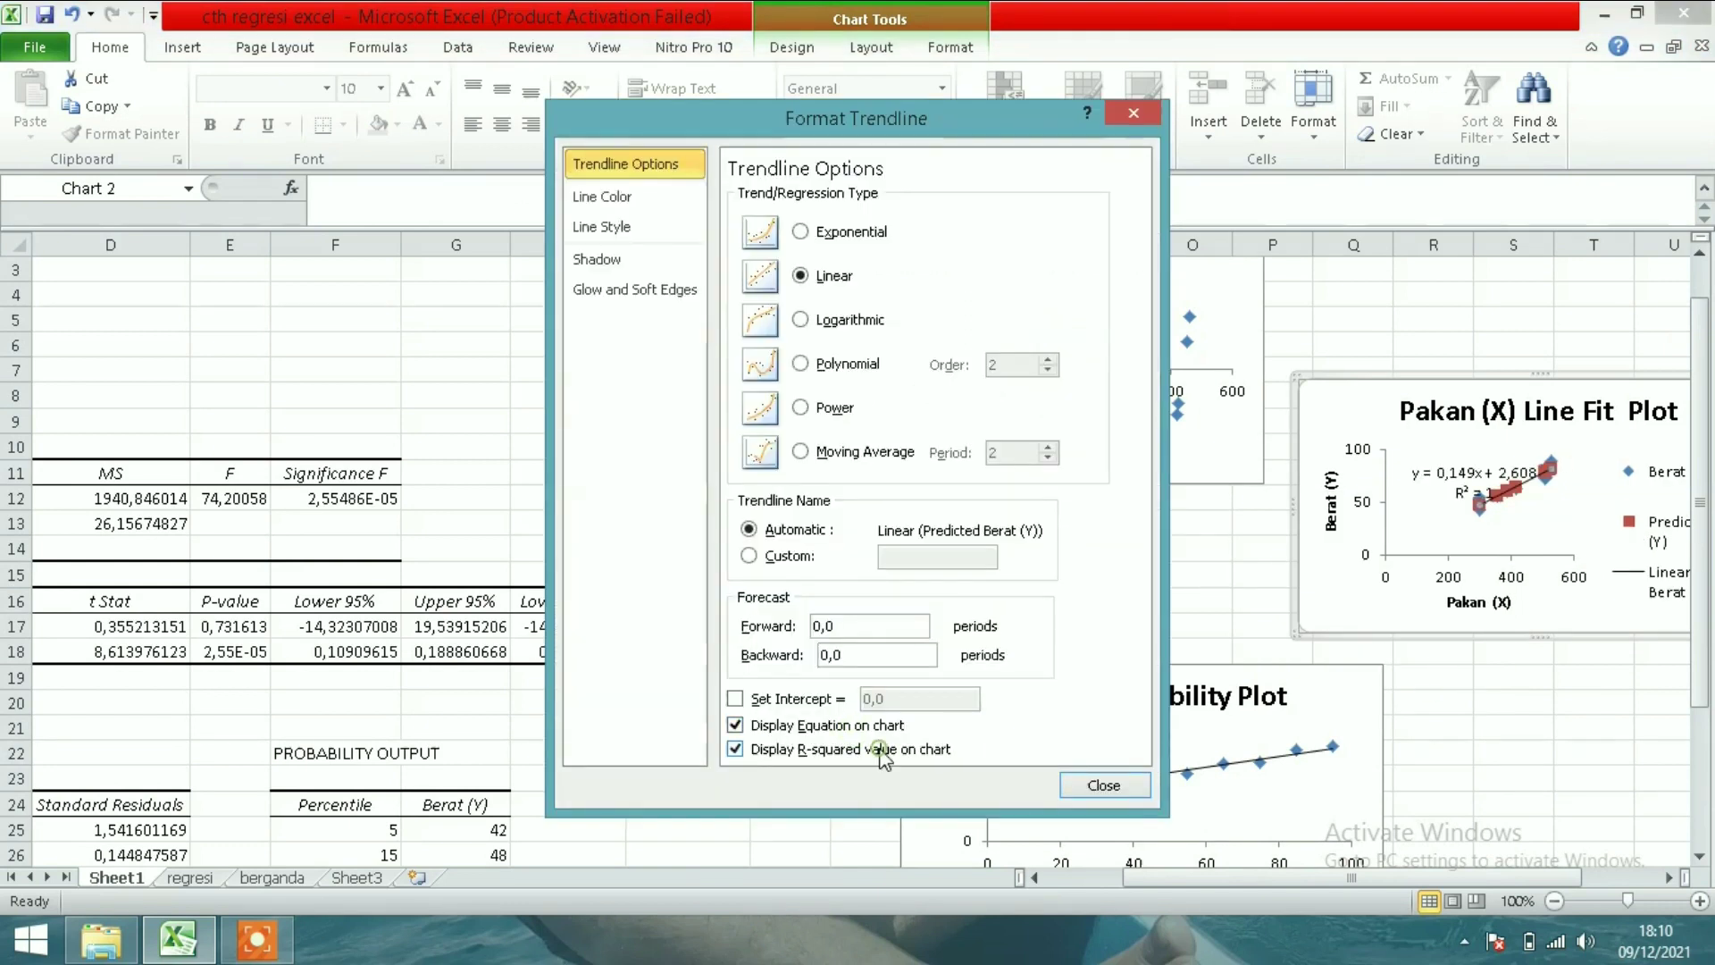
{"action": "left_click", "coordinate": [1118, 786]}
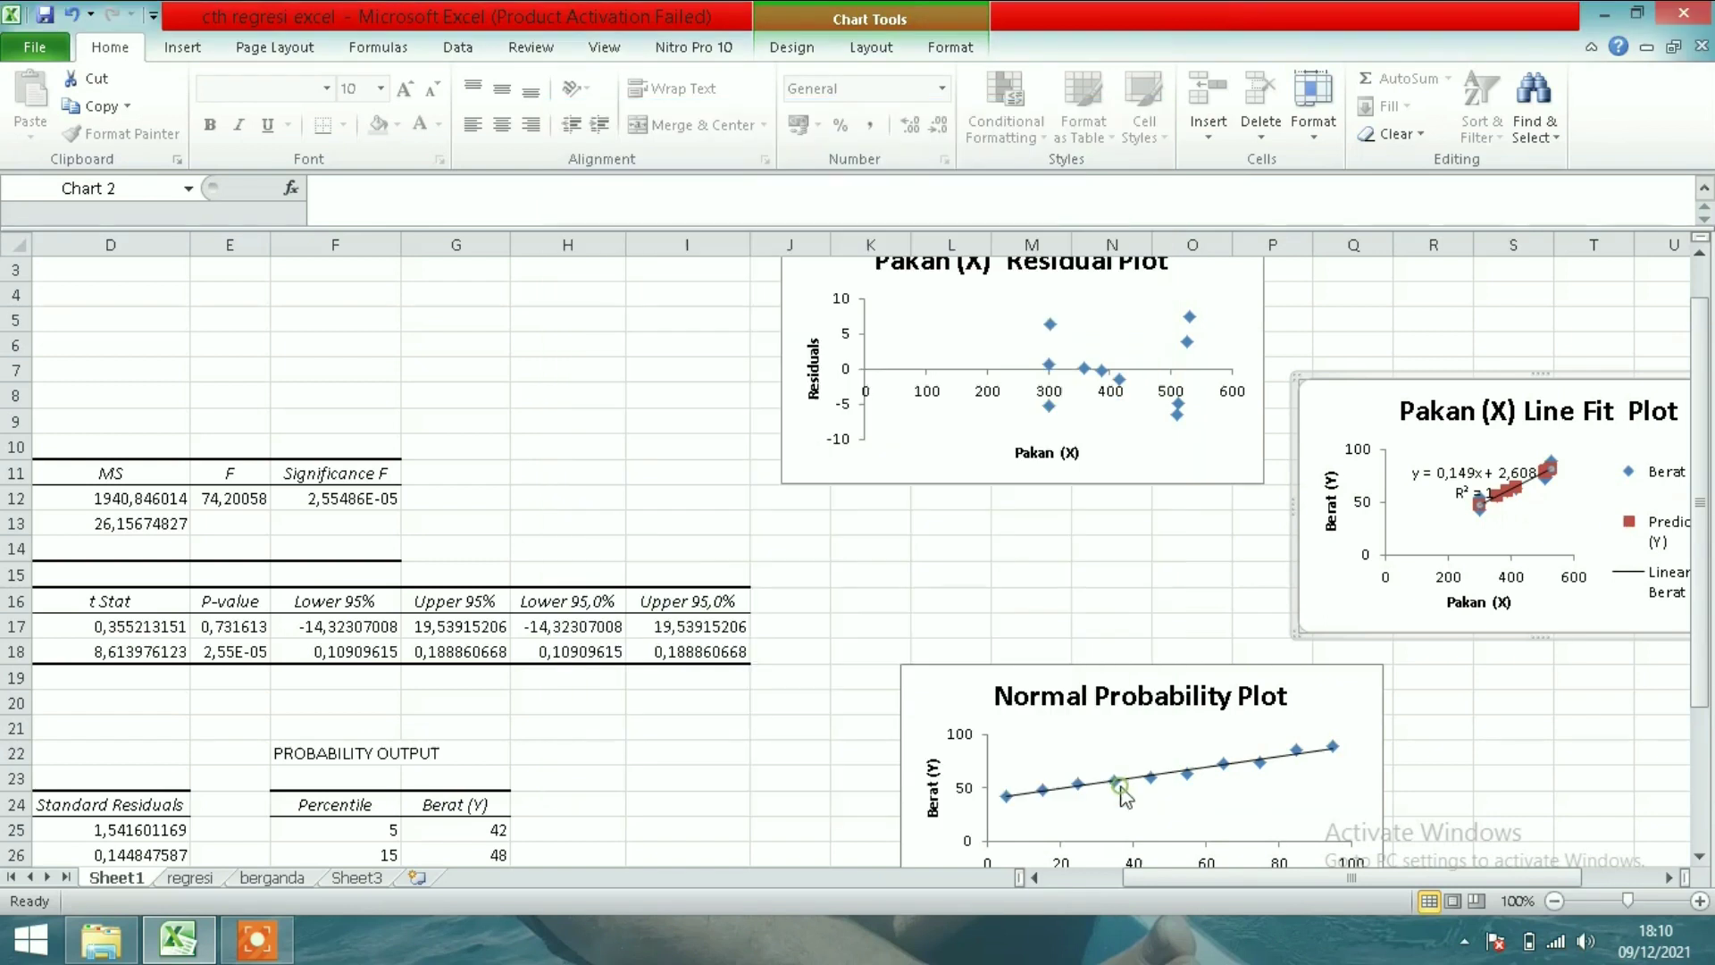
- Enlarge the plot area of the Pakan (X) Line Fit Plot
{"action": "left_click", "coordinate": [1668, 878]}
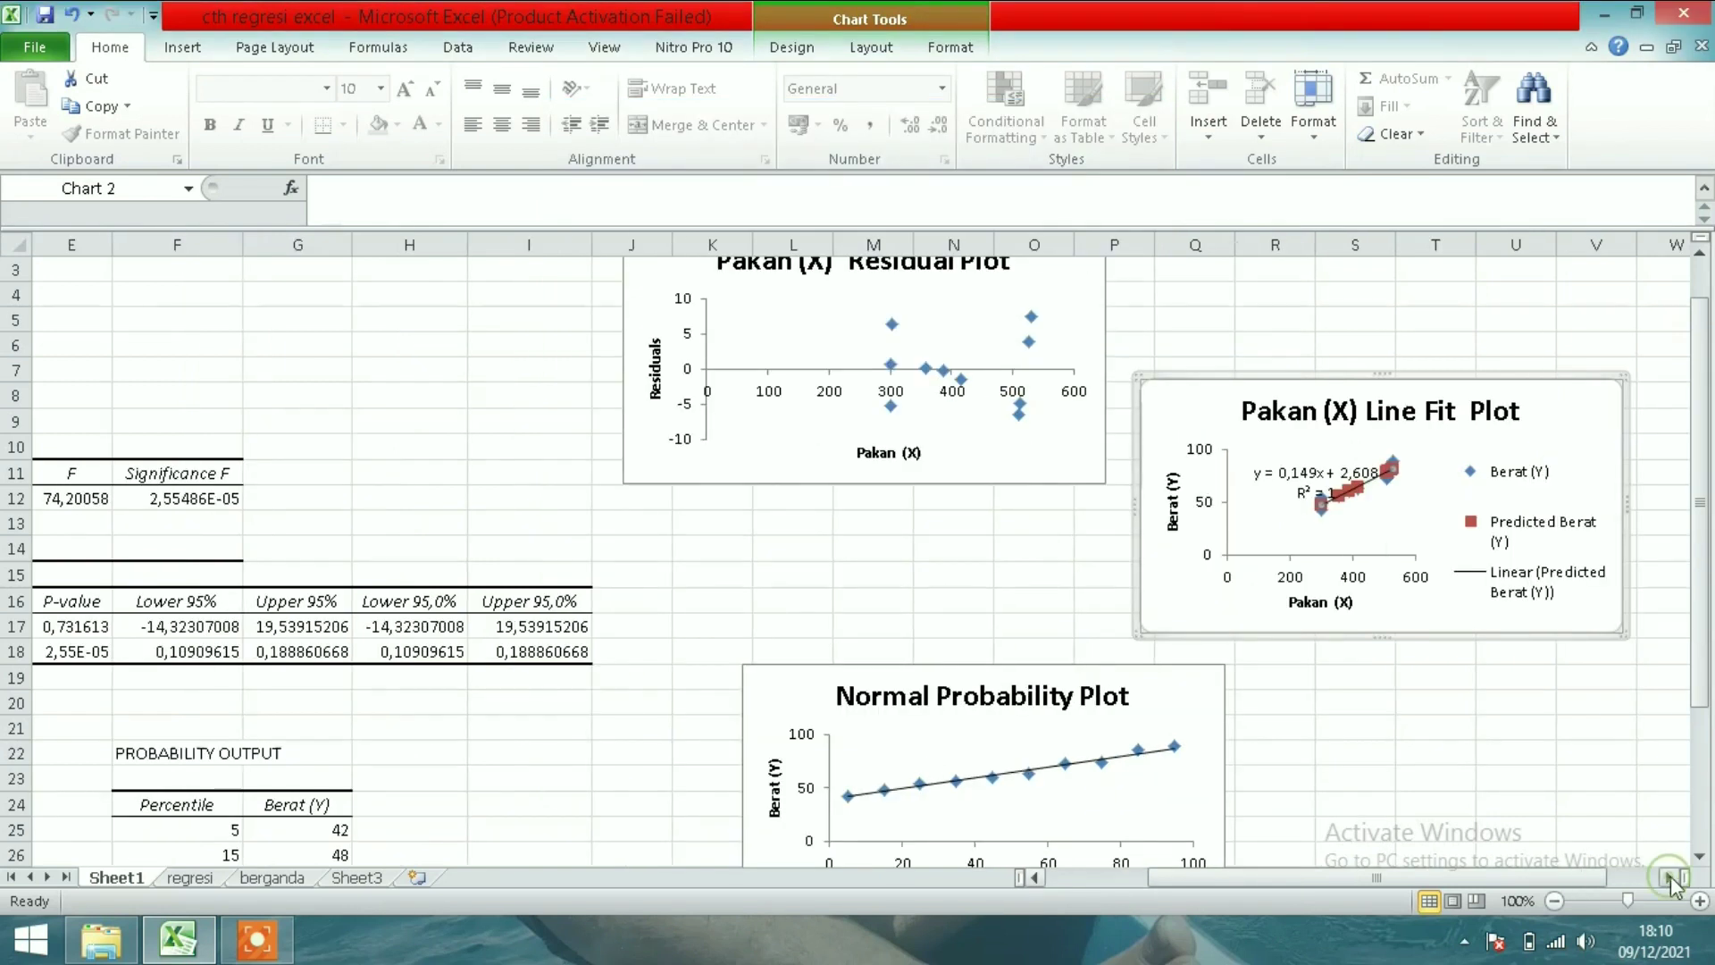
{"action": "left_click", "coordinate": [1668, 878]}
{"action": "left_click", "coordinate": [1668, 878]}
{"action": "left_click", "coordinate": [1668, 878]}
{"action": "left_click", "coordinate": [1668, 878]}
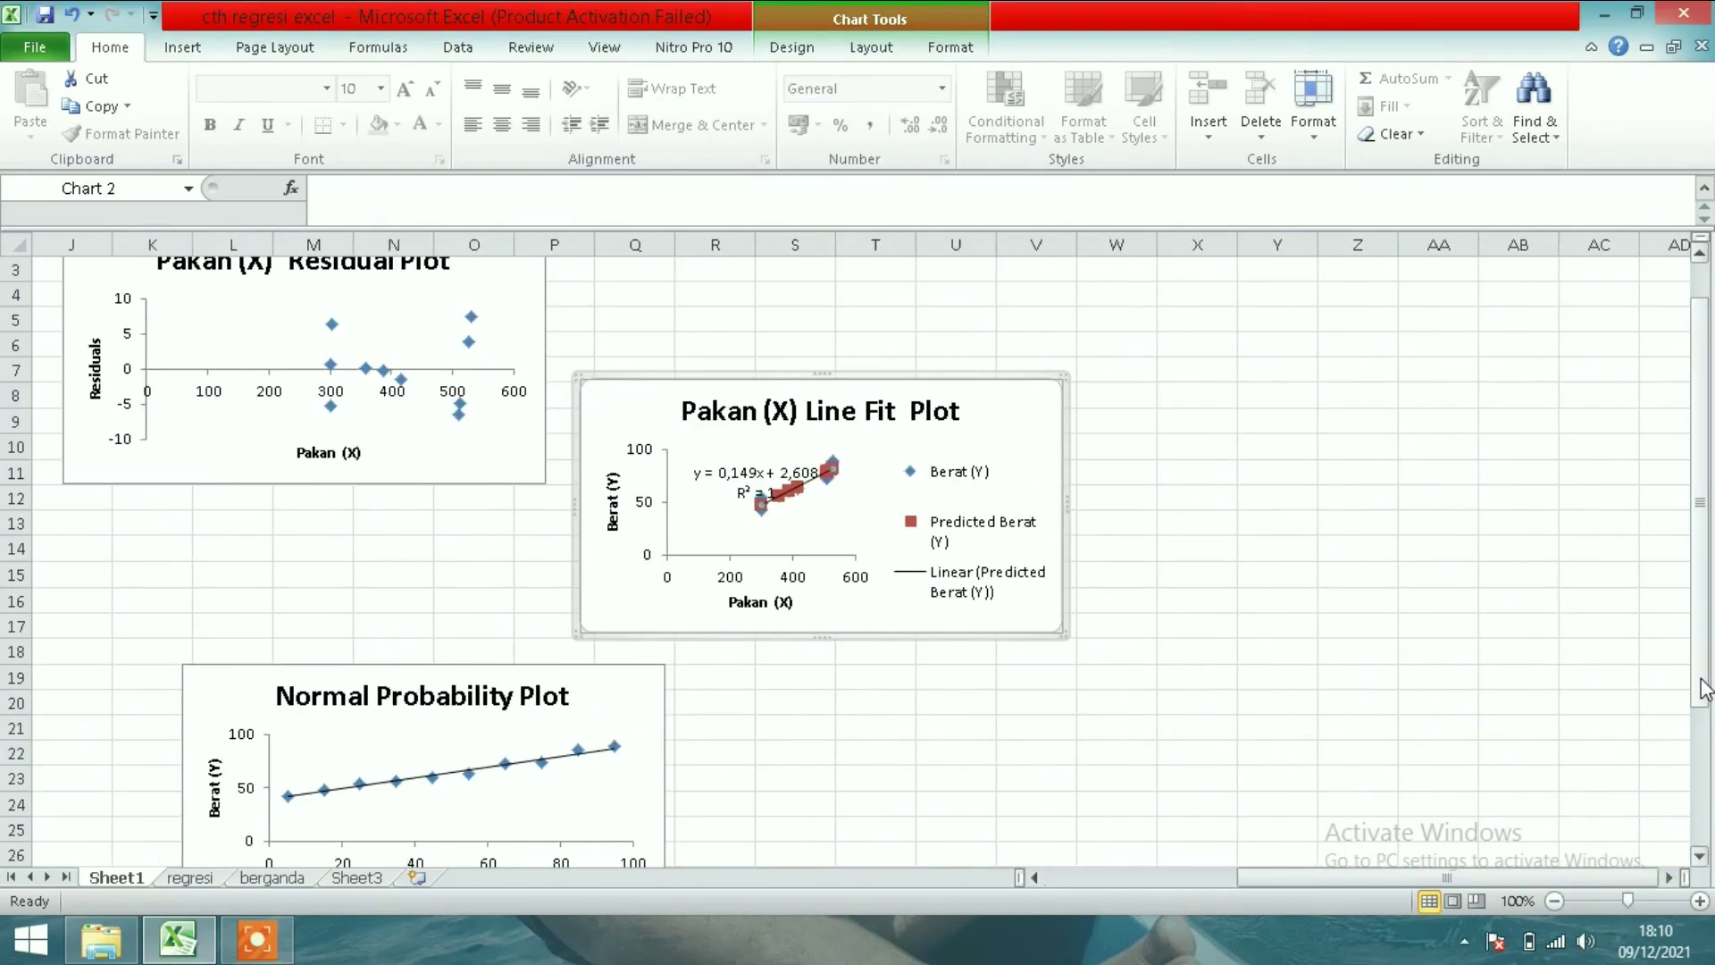
{"action": "scroll", "coordinate": [1704, 688], "scroll_direction": "up", "scroll_amount": 1}
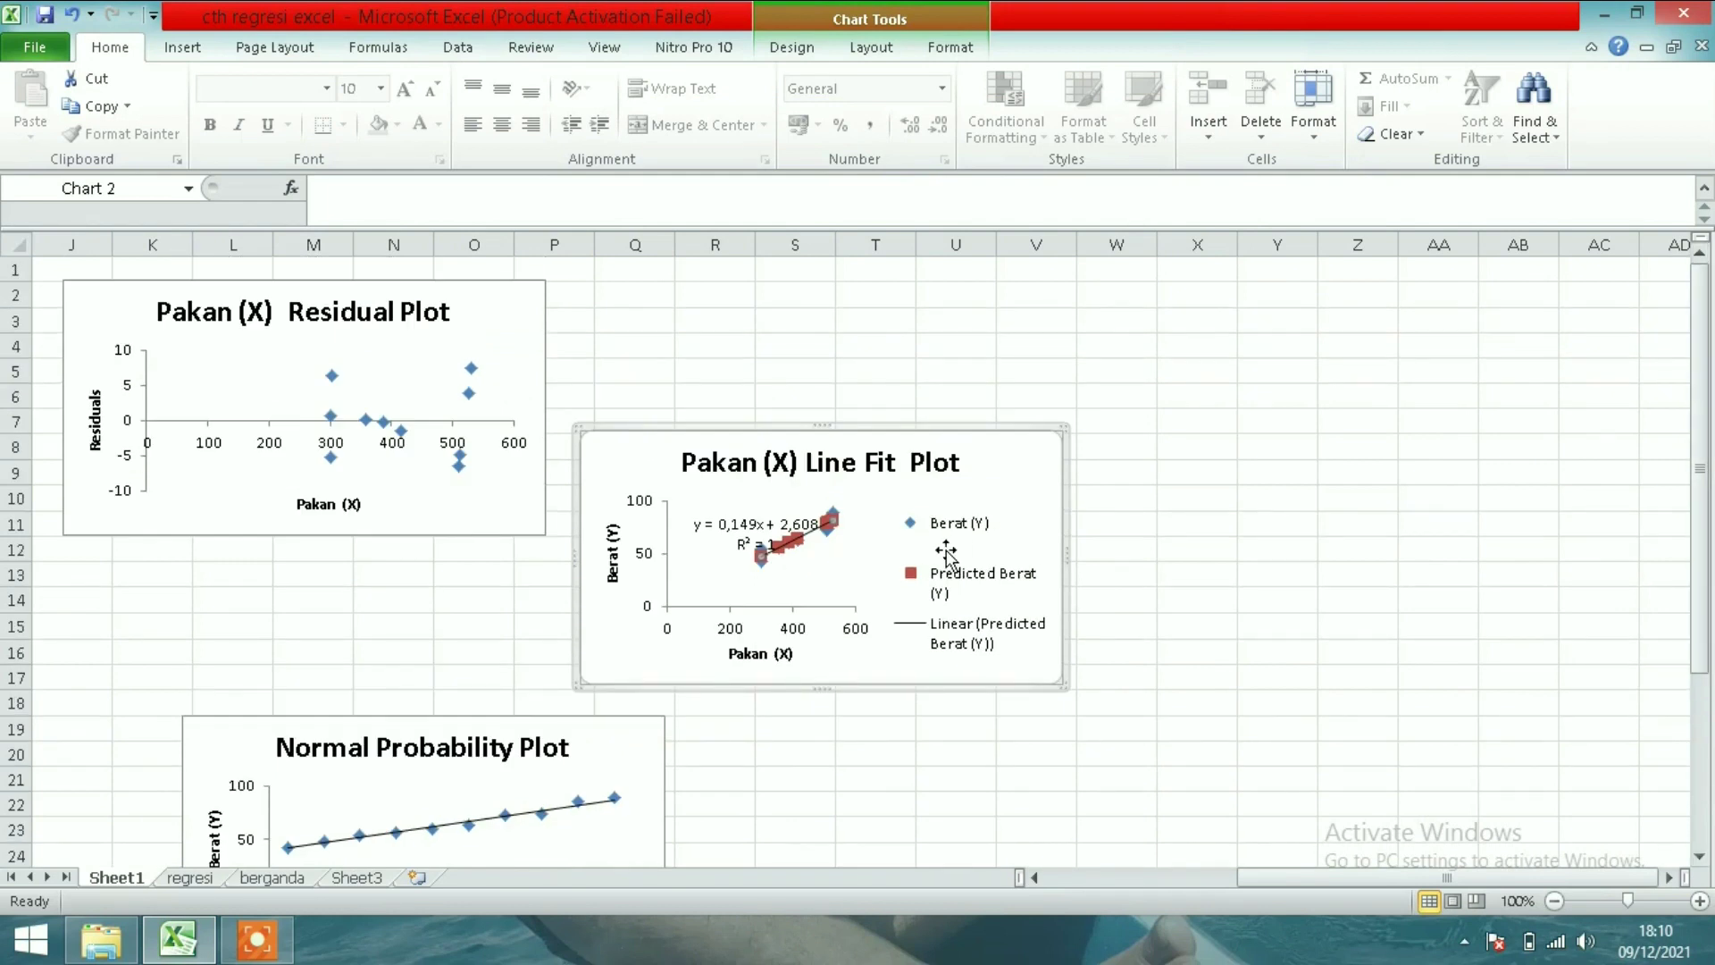
{"action": "left_click", "coordinate": [765, 527]}
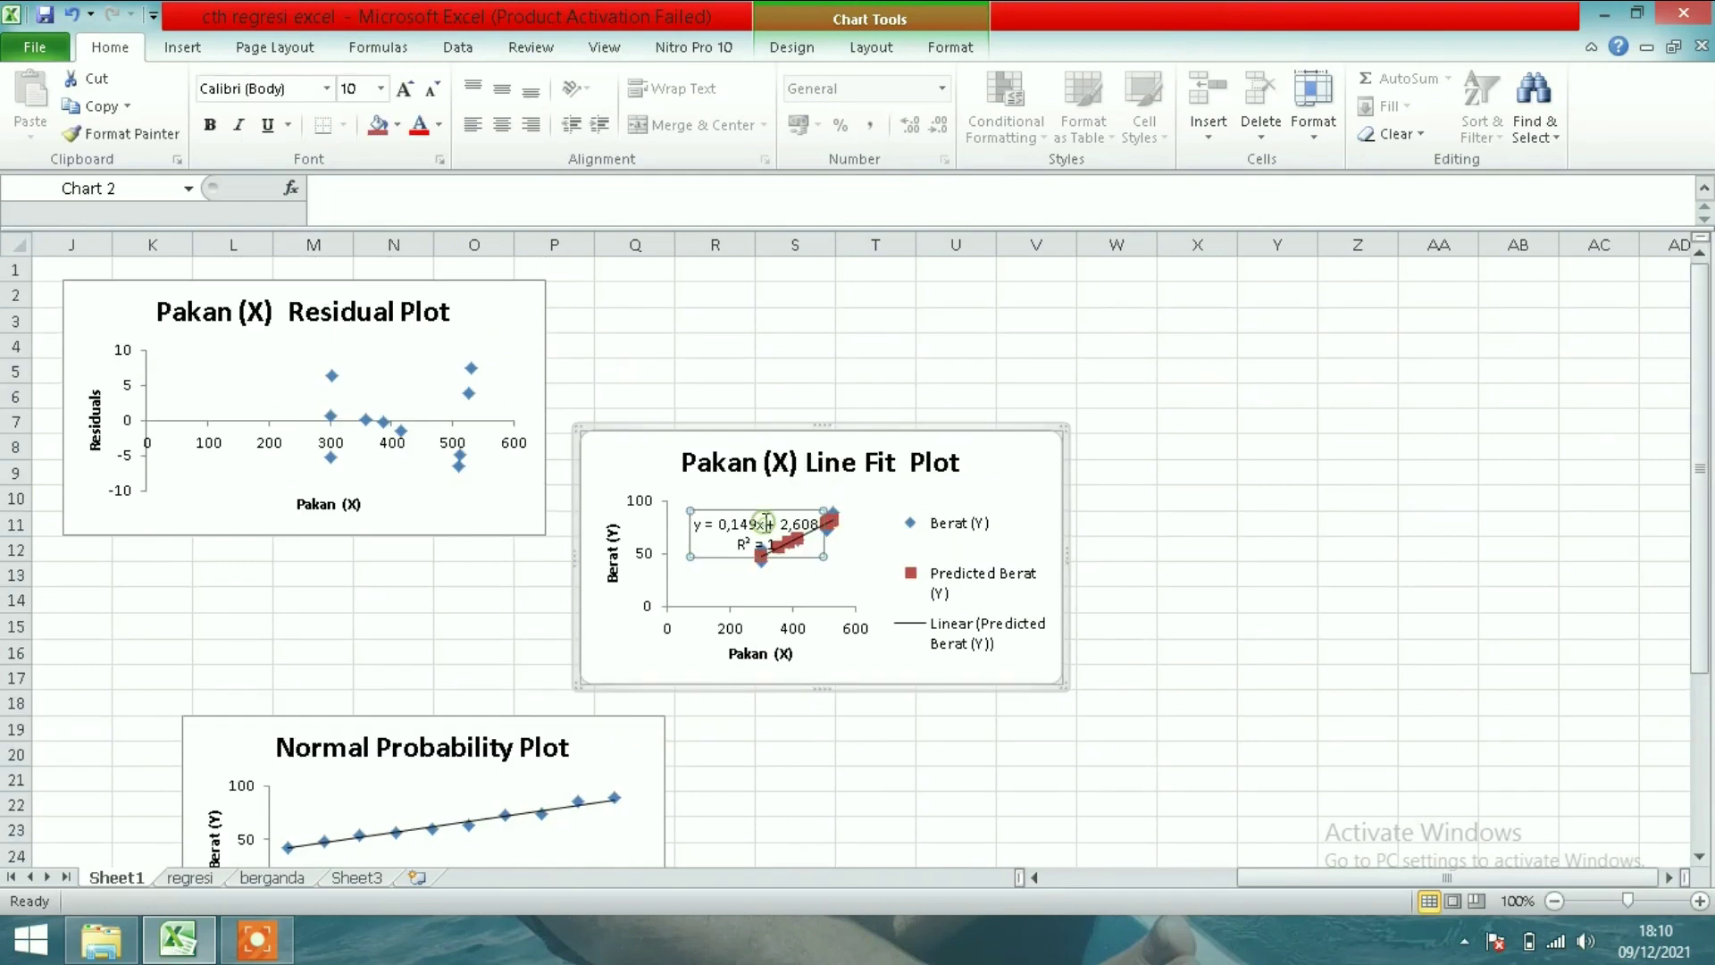
{"action": "left_click", "coordinate": [766, 497]}
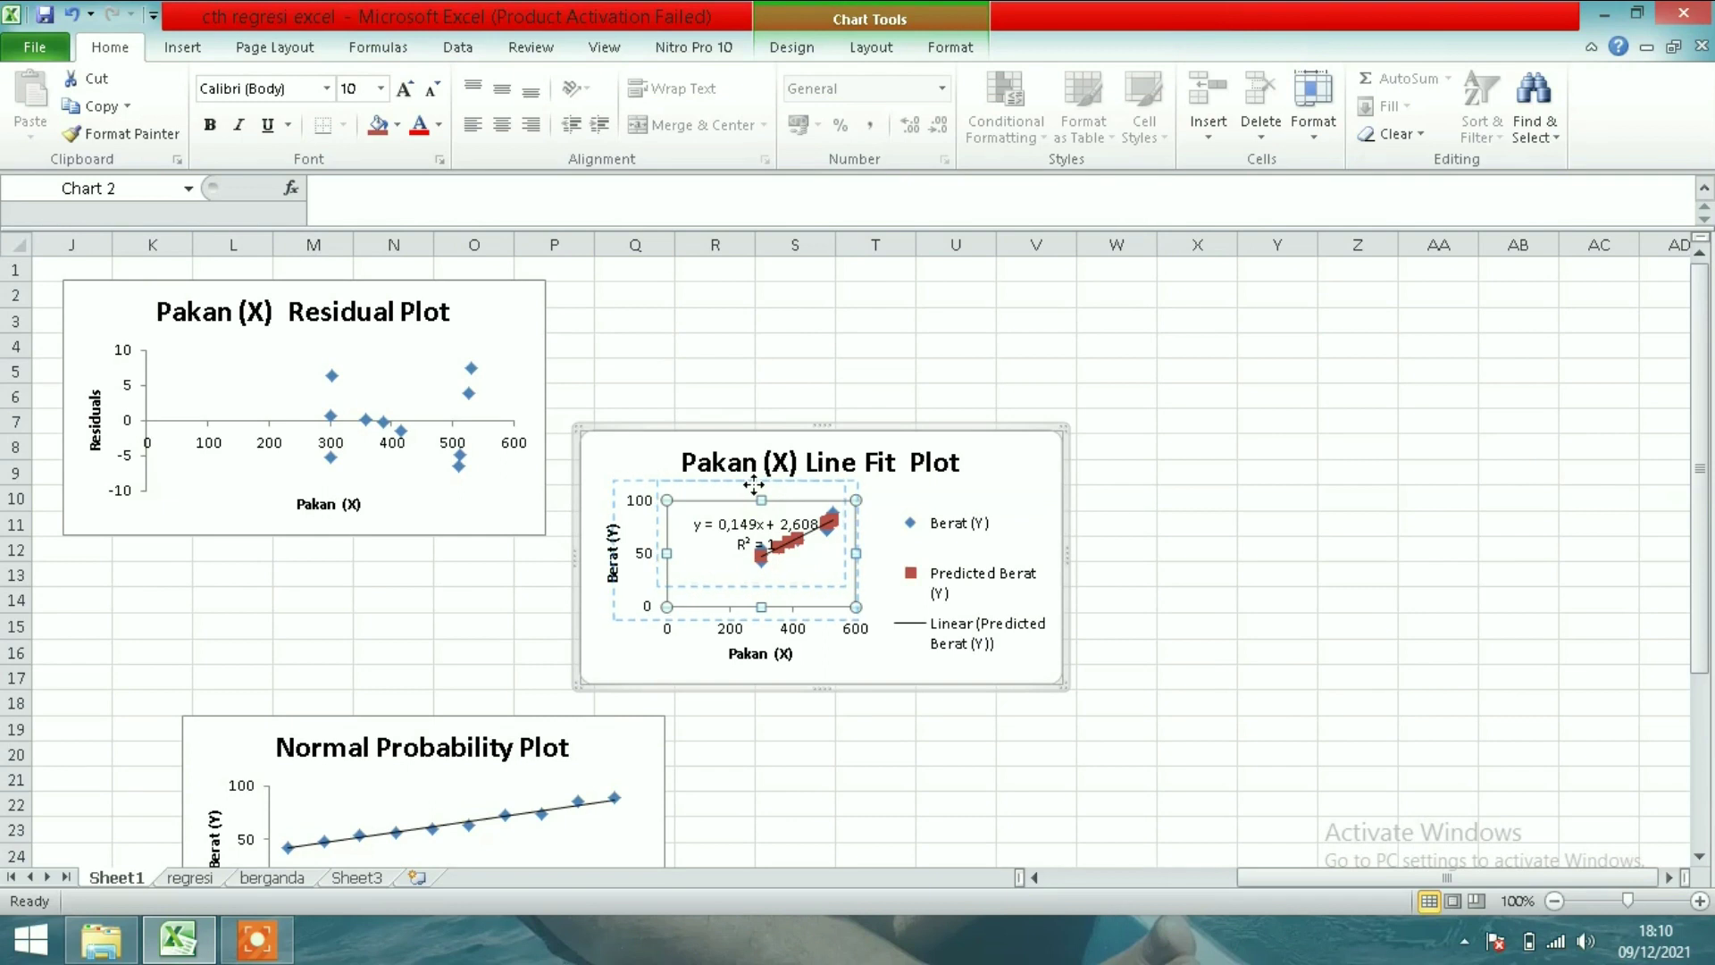
{"action": "left_click_drag", "start_coordinate": [766, 498], "coordinate": [763, 540]}
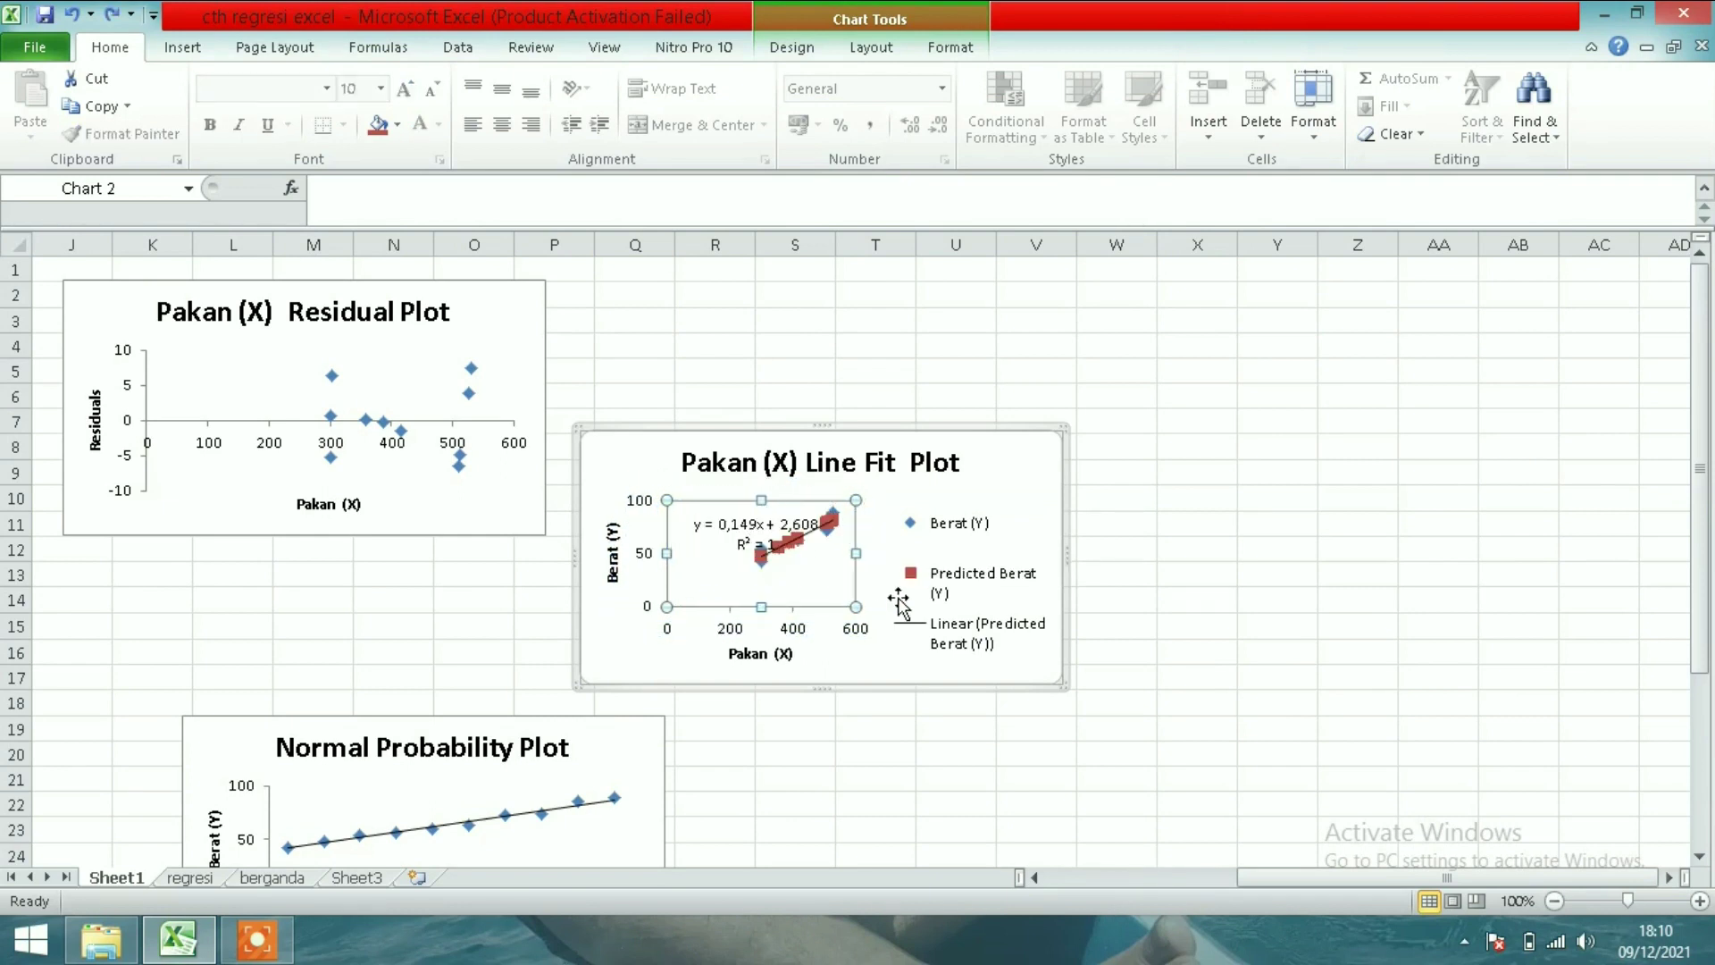
- Widen the Line Fit Plot chart to the right so legend entries fit on one line
{"action": "left_click", "coordinate": [1179, 705]}
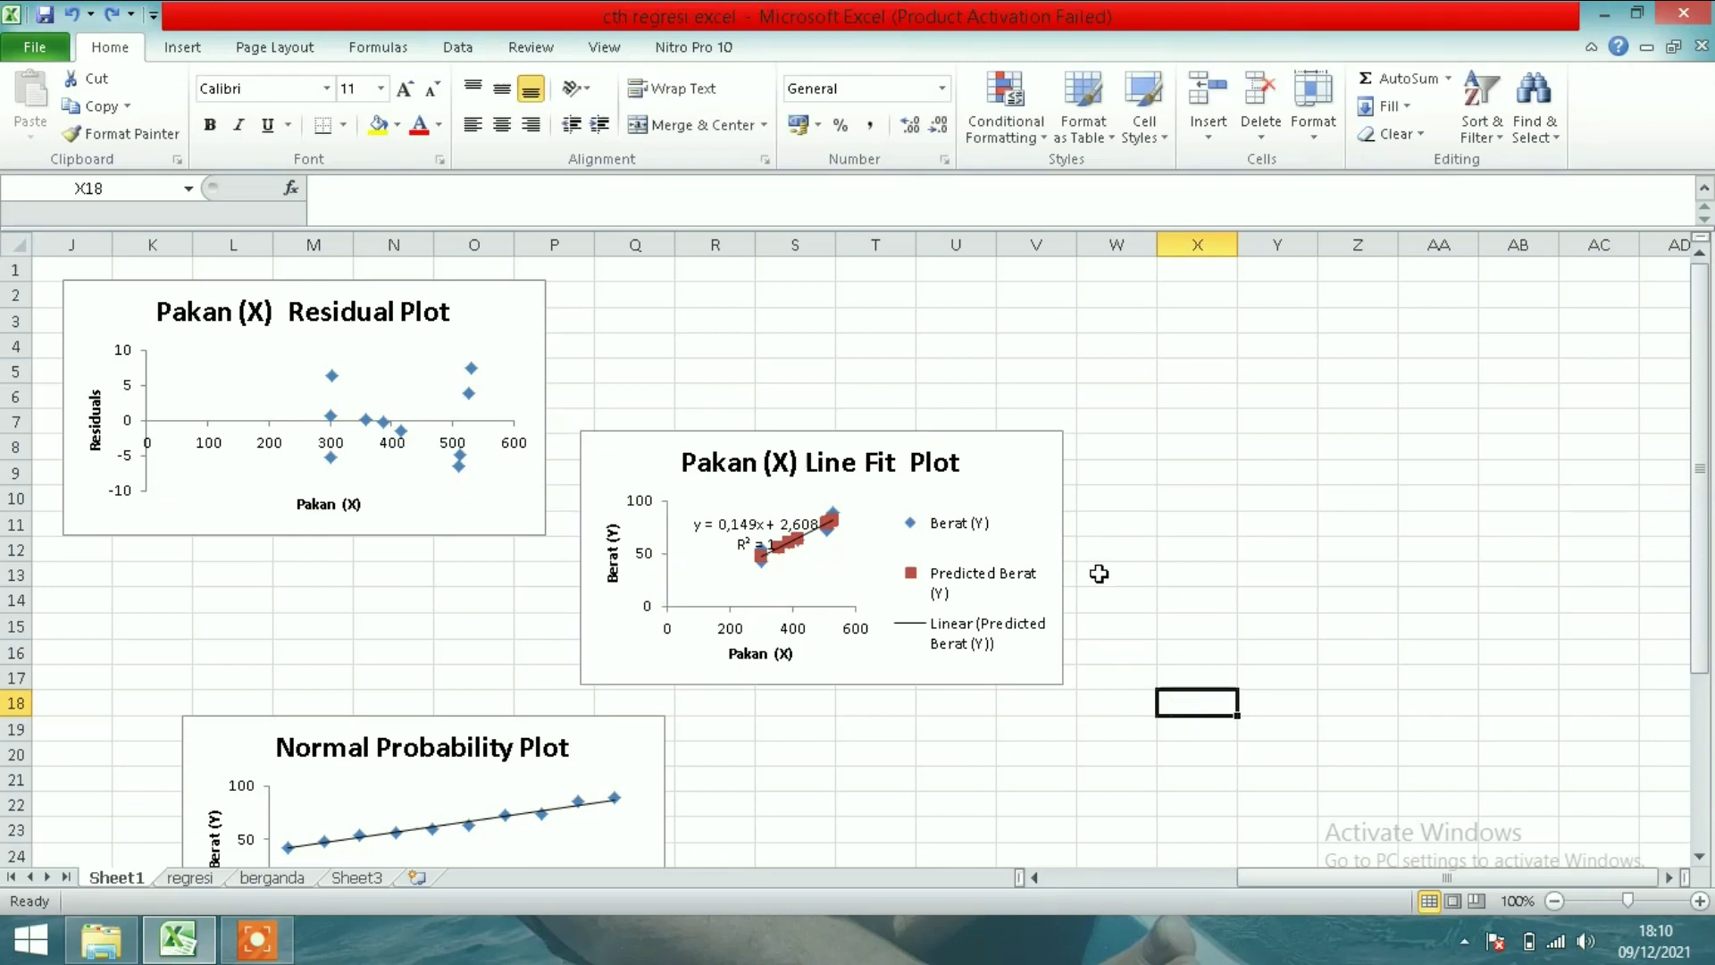
{"action": "left_click", "coordinate": [1050, 507]}
{"action": "mouse_move", "coordinate": [1061, 427]}
{"action": "left_mouse_down"}
{"action": "mouse_move", "coordinate": [1341, 379]}
{"action": "mouse_move", "coordinate": [1302, 369]}
{"action": "left_mouse_up"}
{"action": "left_click", "coordinate": [1067, 773]}
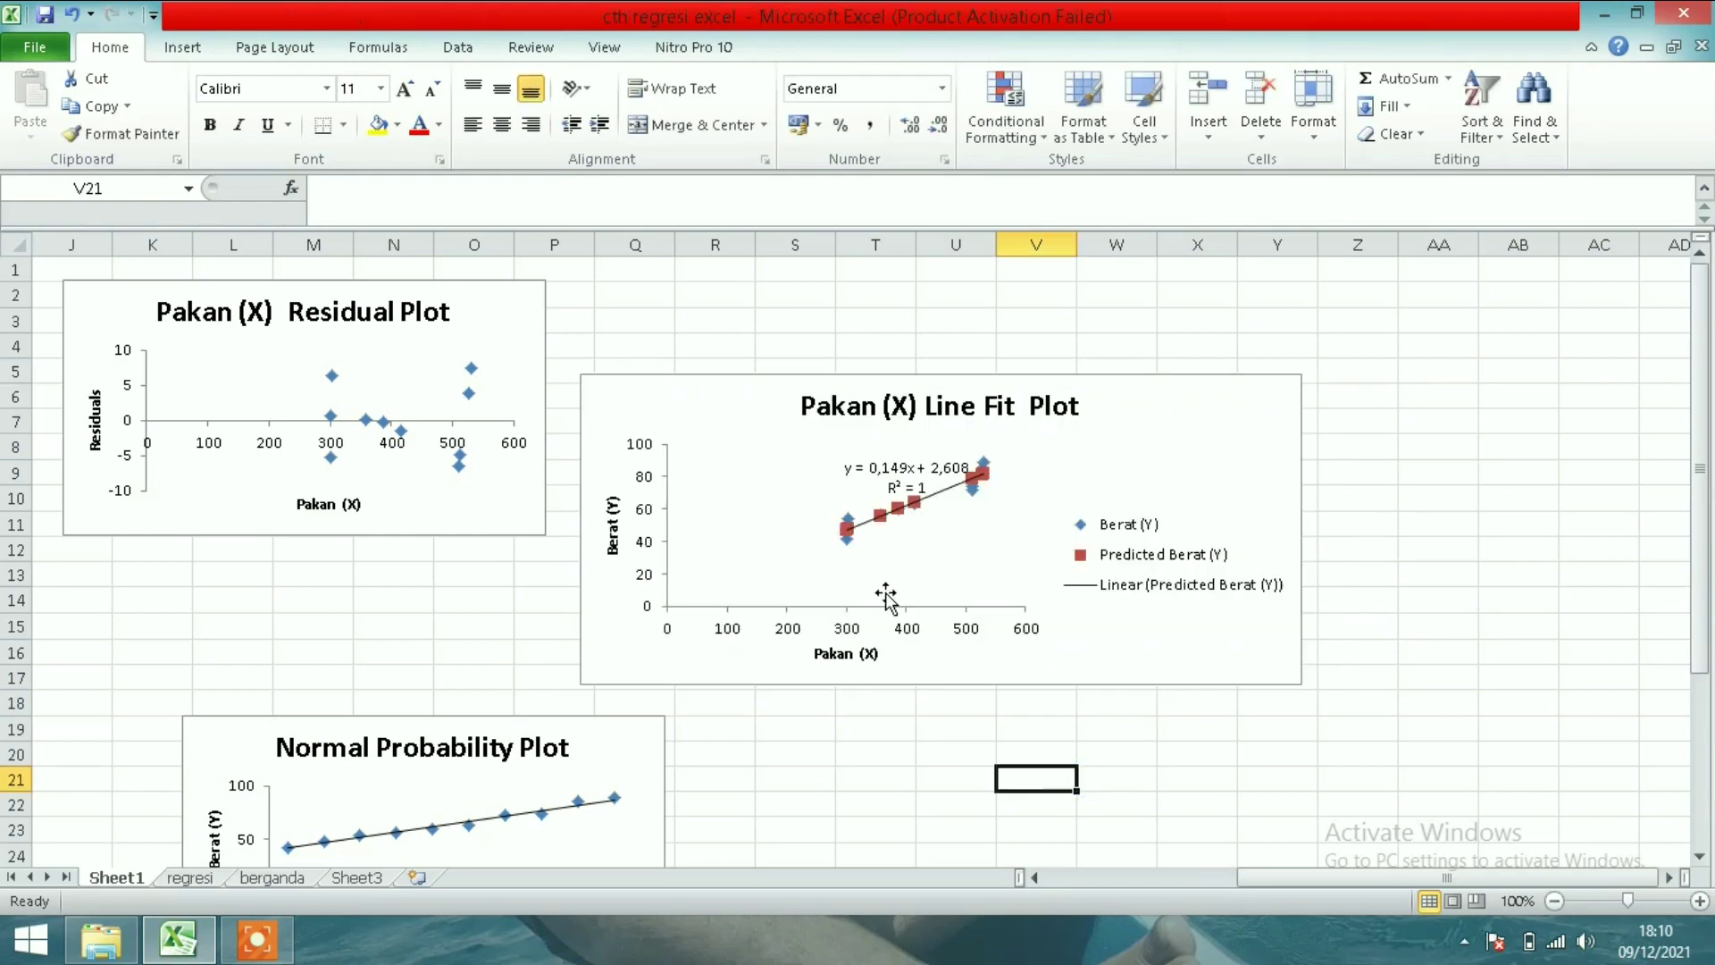
- Shift the Line Fit trendline equation left and format it bold Cambria, size 11
{"action": "left_click_drag", "start_coordinate": [898, 473], "coordinate": [780, 471]}
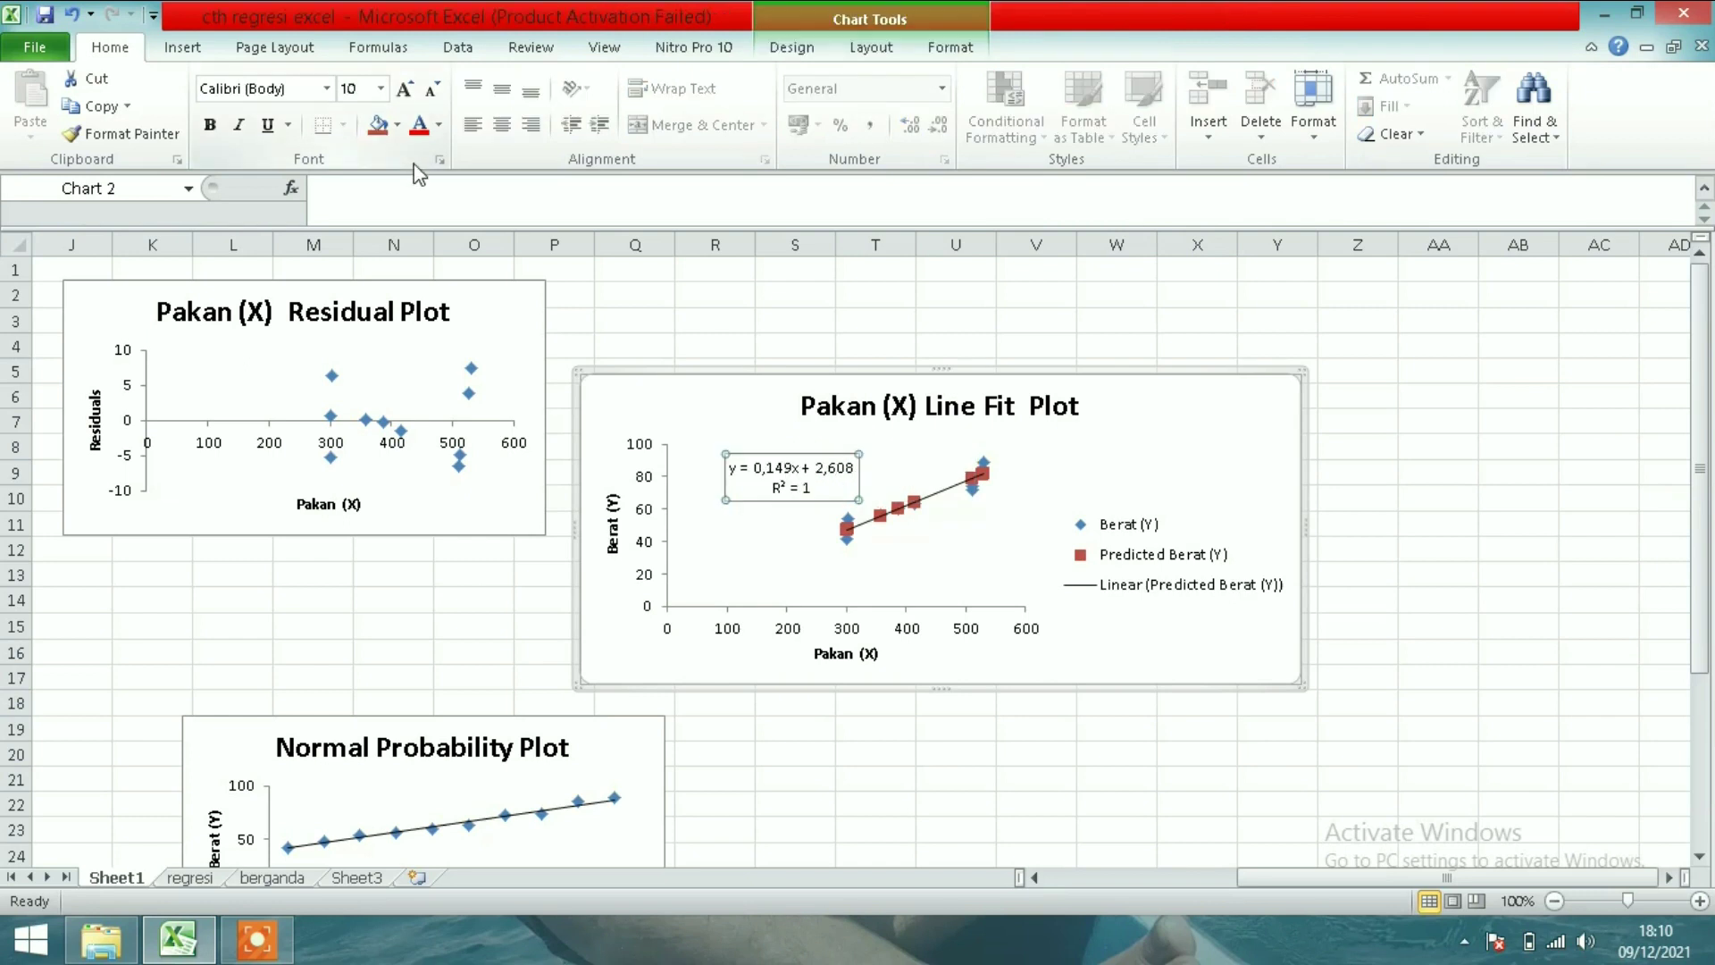
{"action": "left_click", "coordinate": [210, 130]}
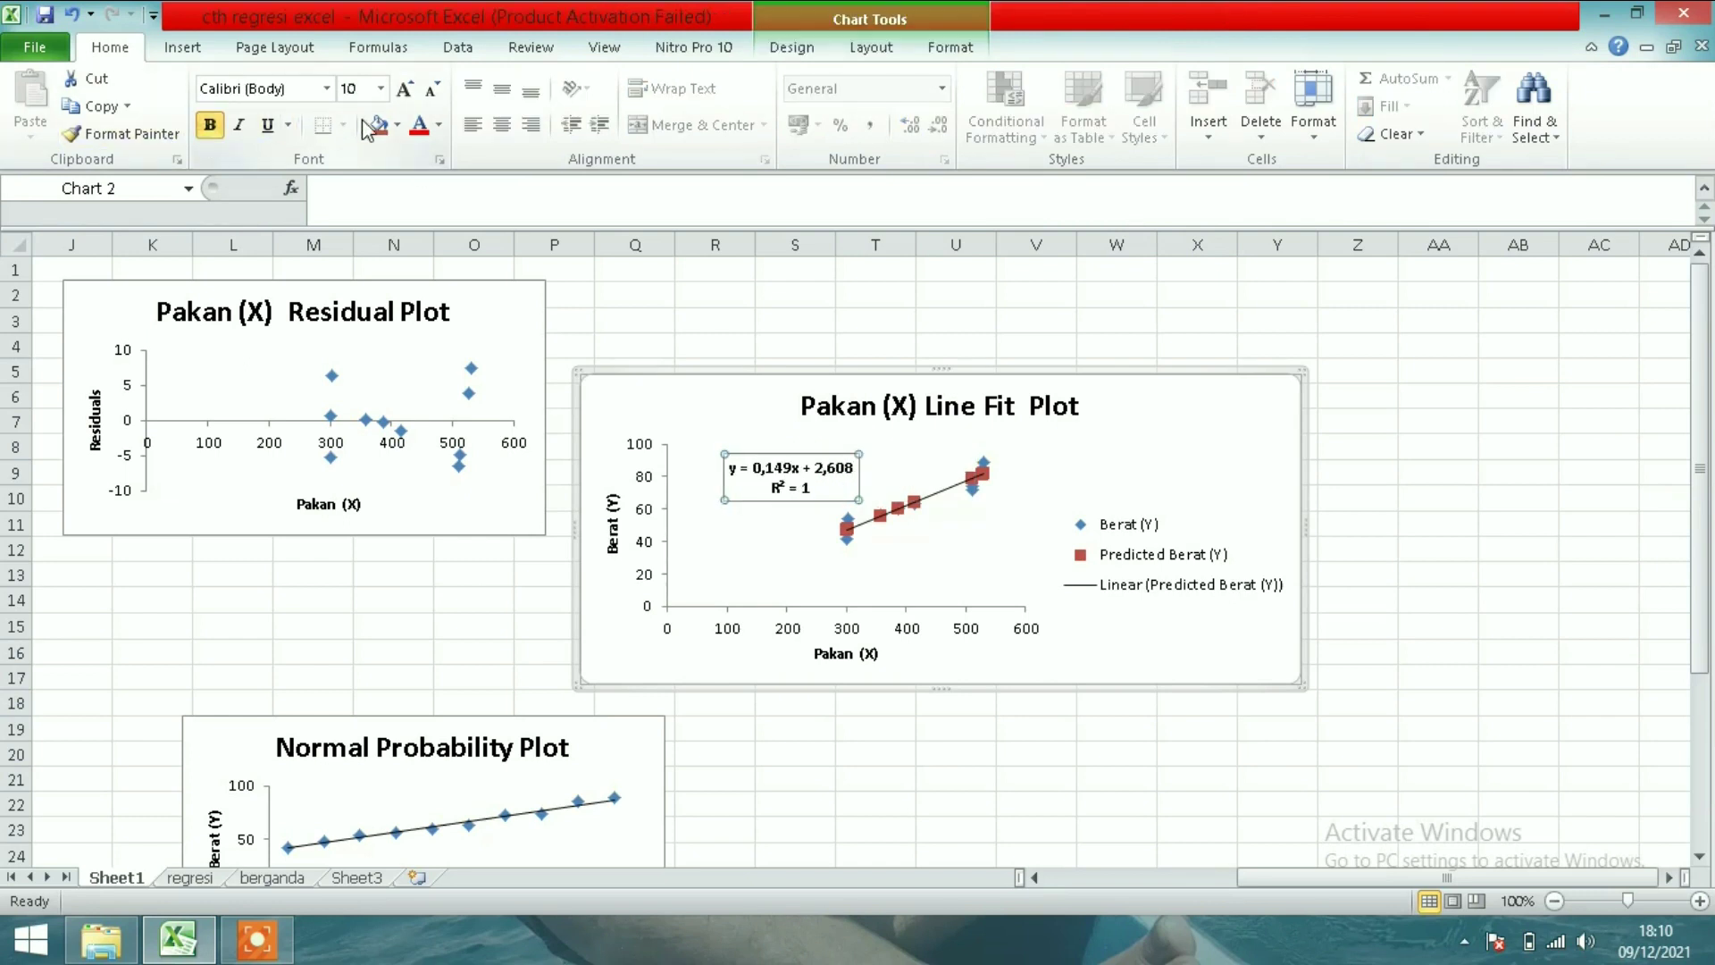
{"action": "left_click", "coordinate": [327, 88]}
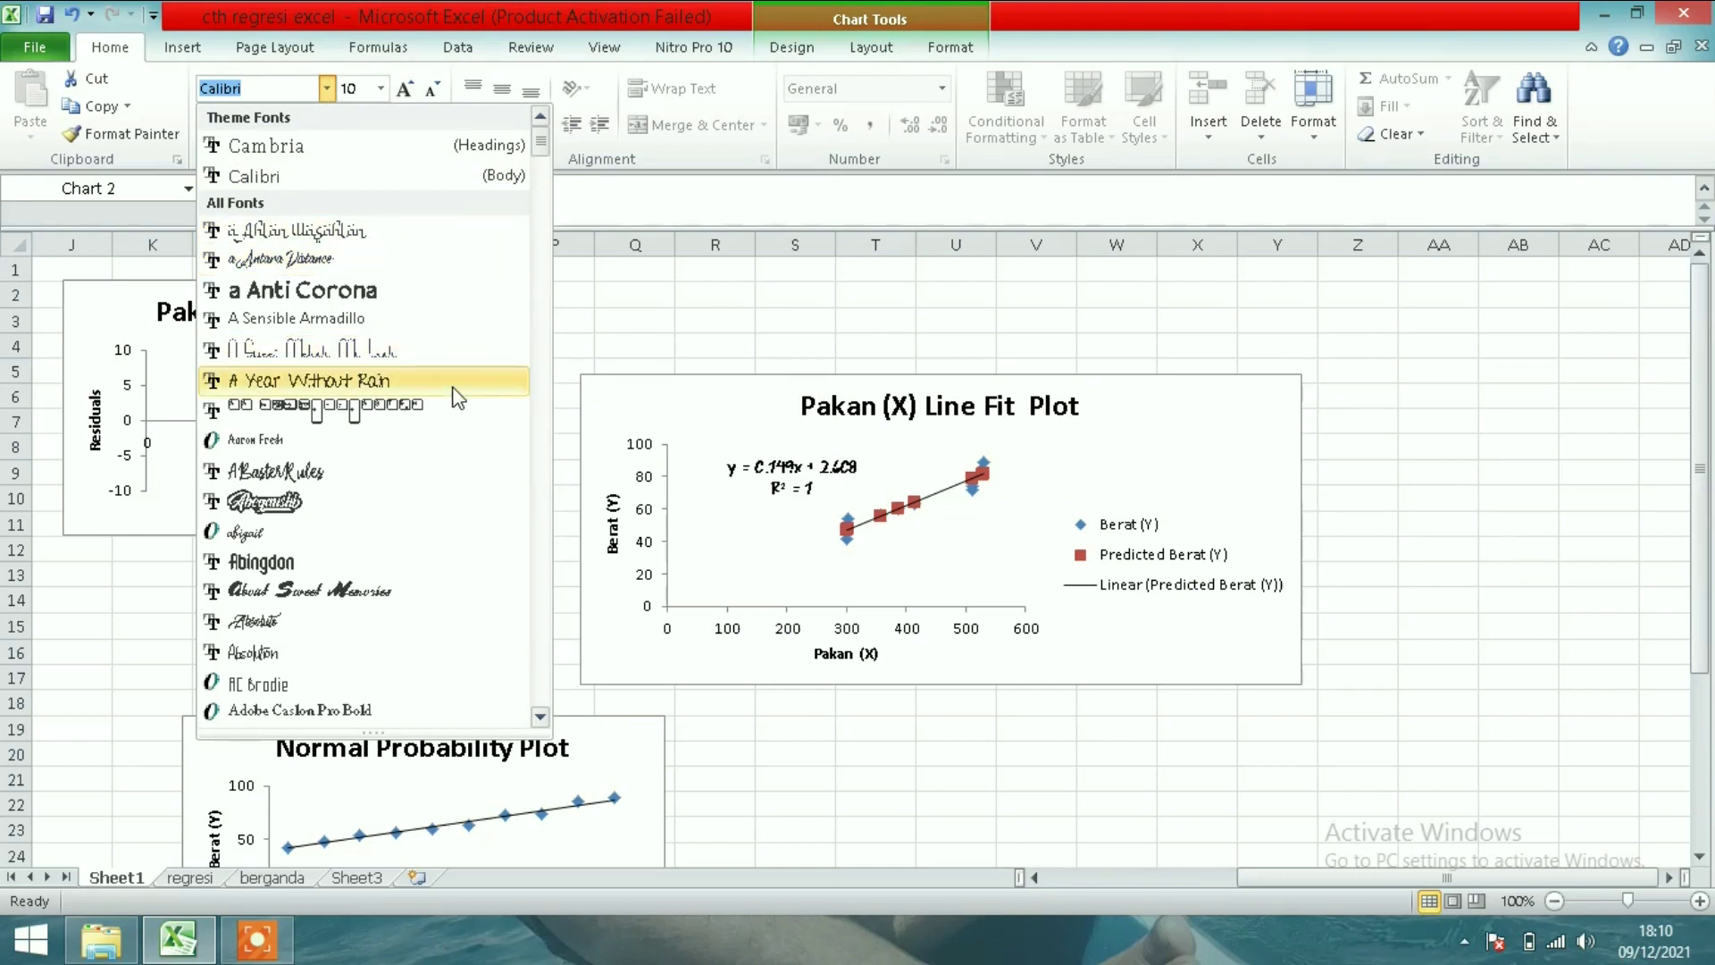
{"action": "left_click", "coordinate": [324, 148]}
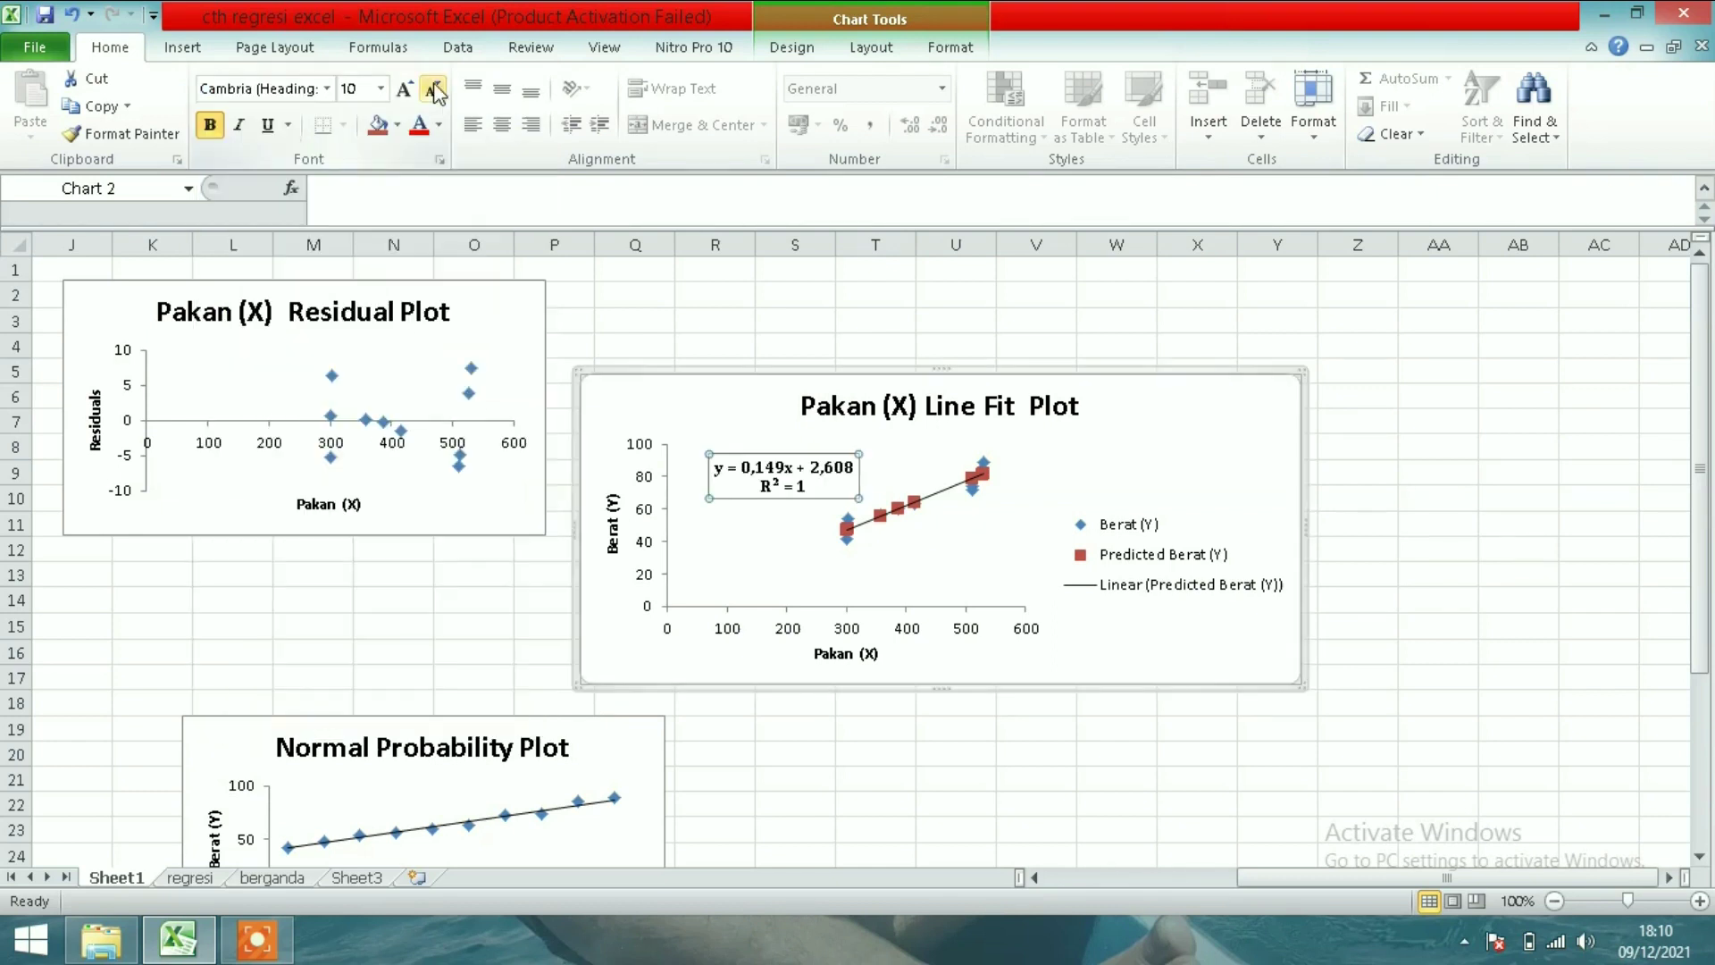
{"action": "left_click", "coordinate": [380, 88]}
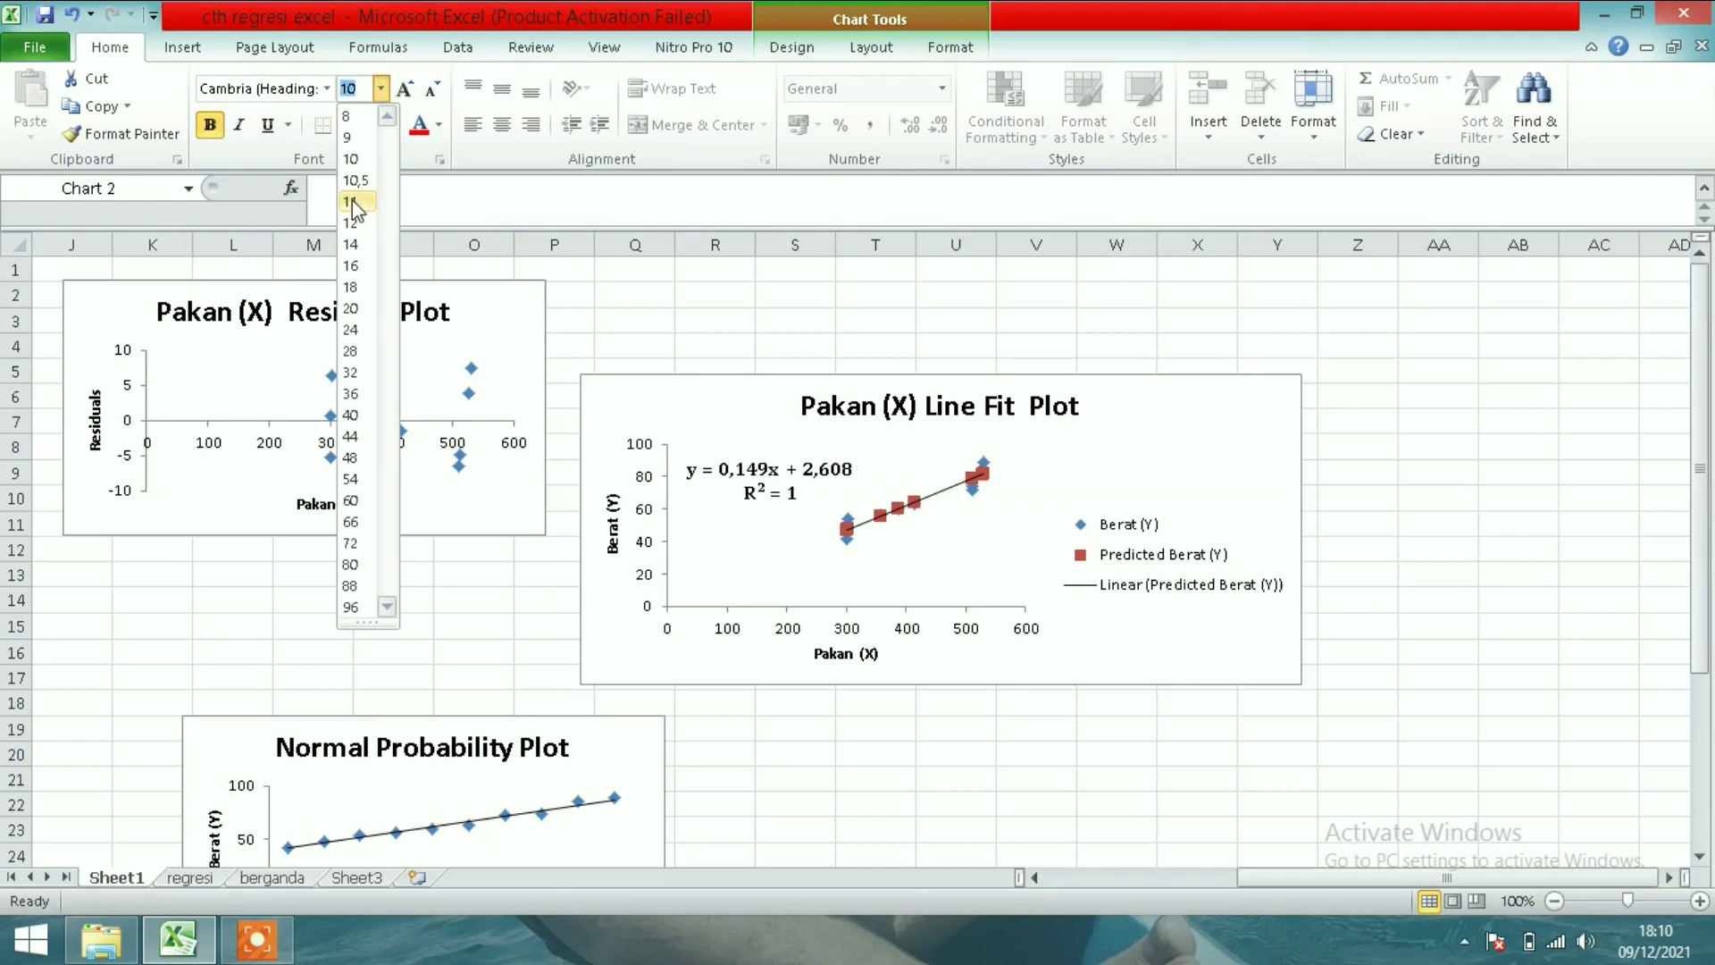
{"action": "left_click", "coordinate": [361, 201]}
{"action": "left_click", "coordinate": [1411, 528]}
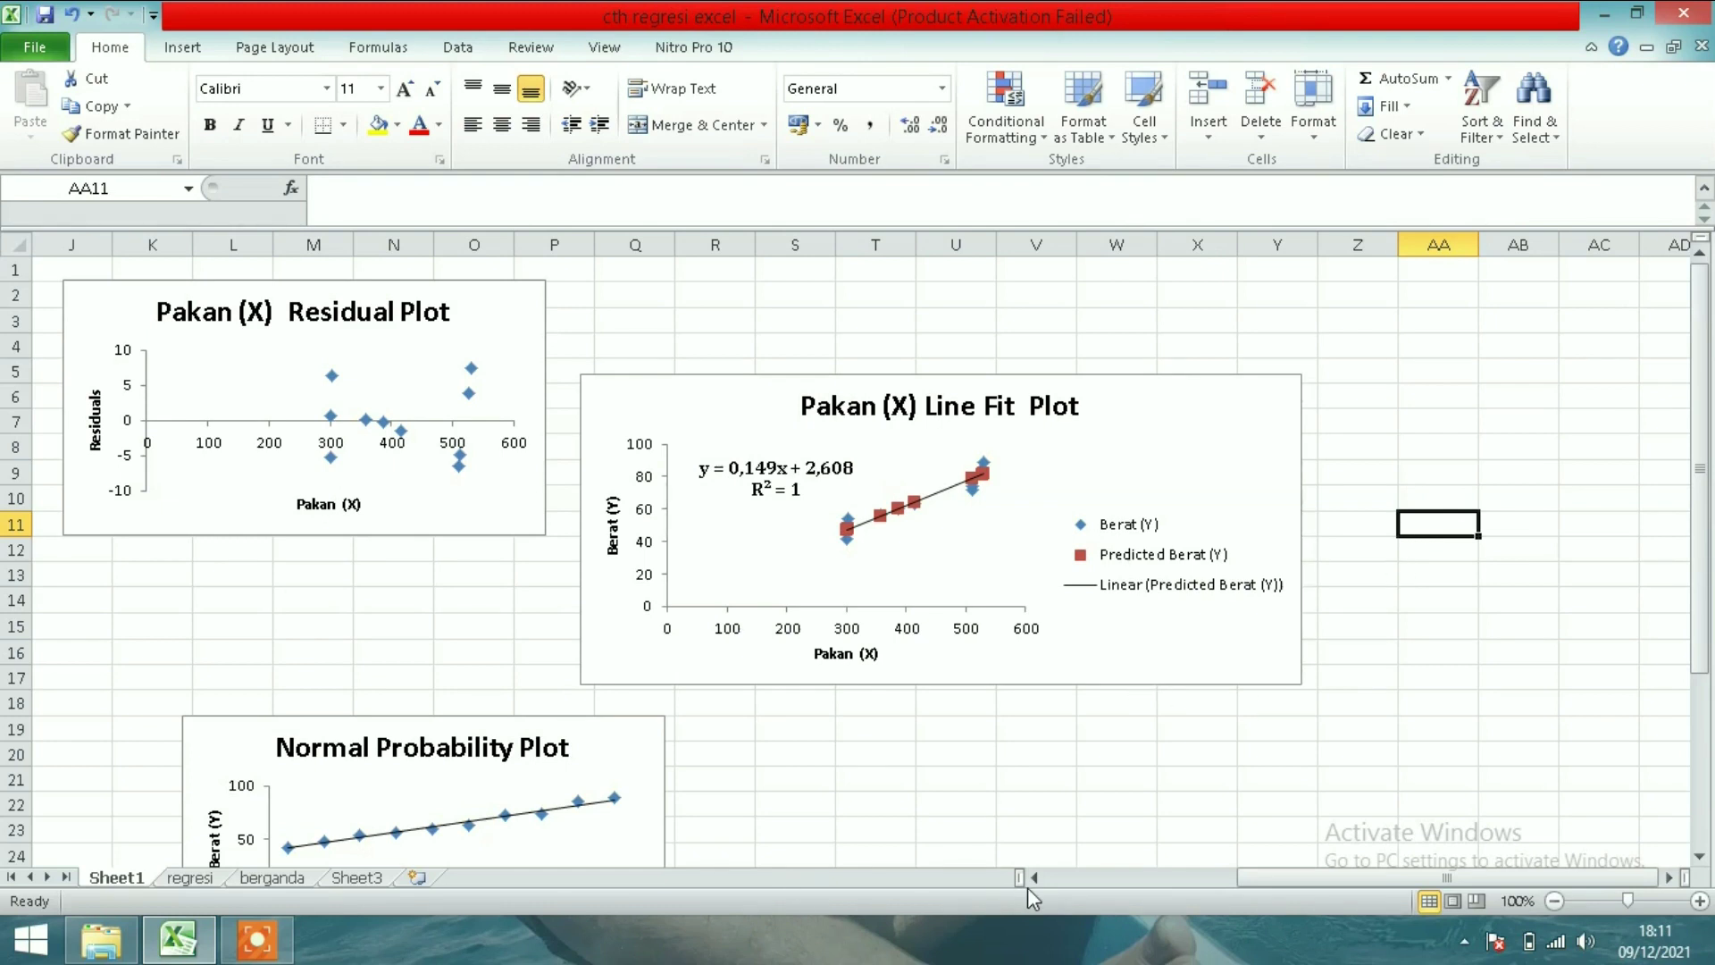
{"action": "left_click", "coordinate": [1137, 876]}
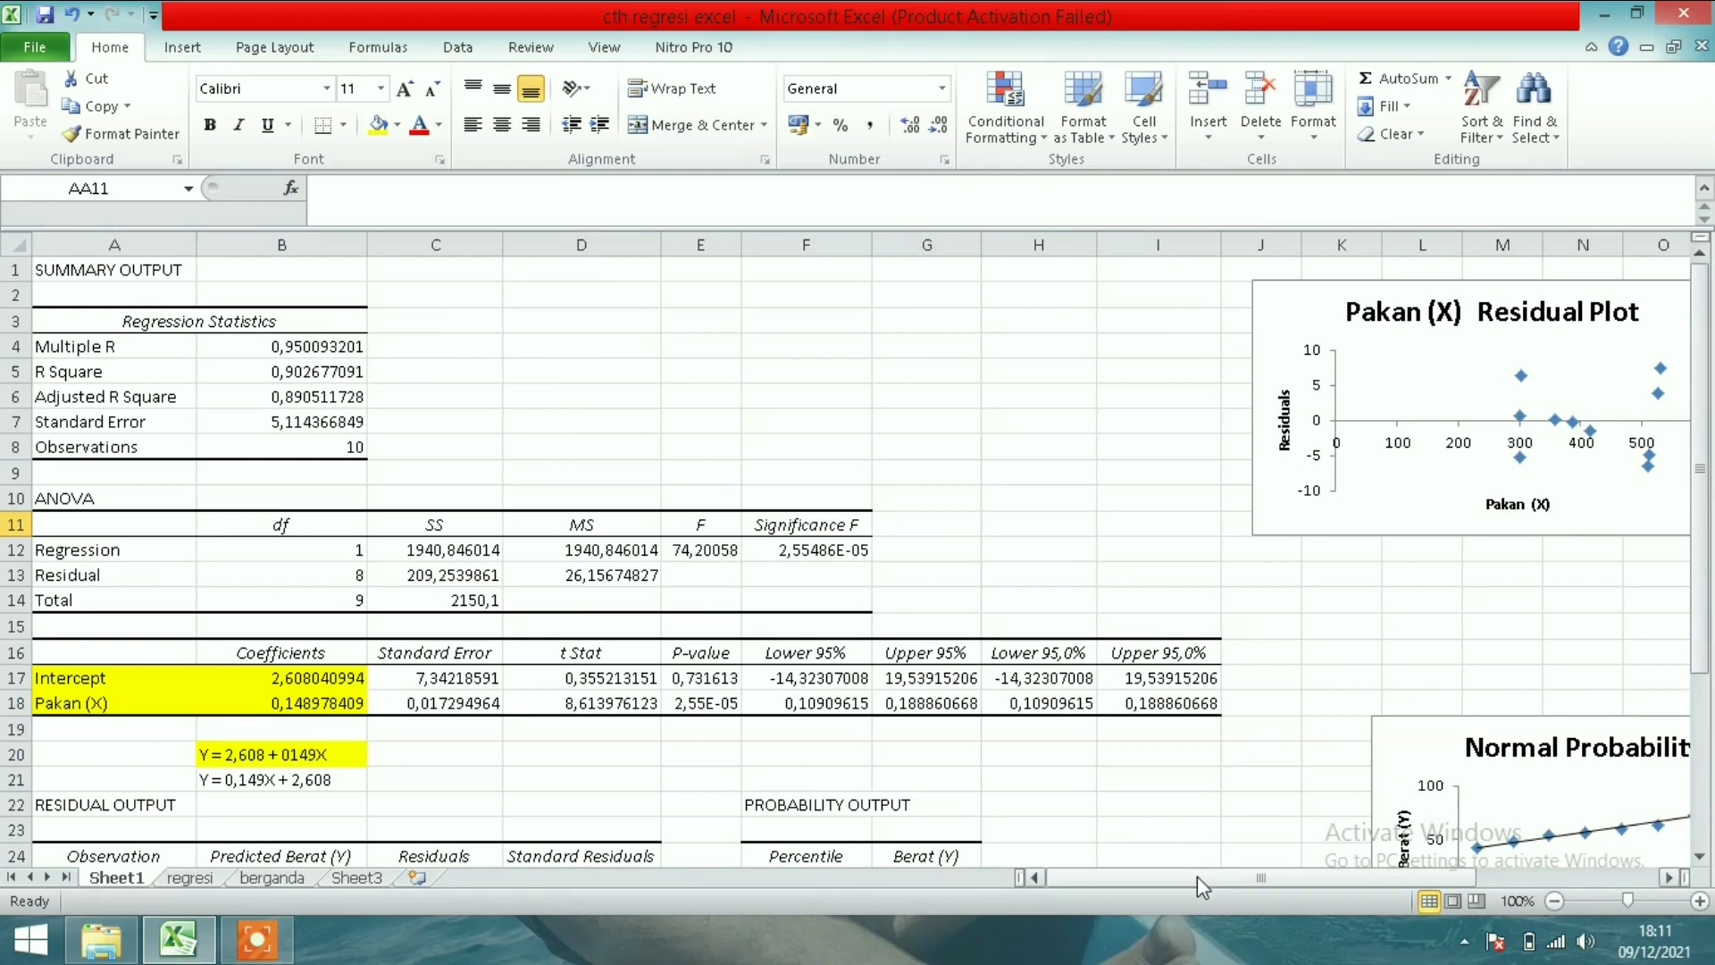
- Scroll back to column A showing the SUMMARY OUTPUT table with yellow coefficients 2,608040994 and 0,148978409
{"action": "left_click_drag", "start_coordinate": [1197, 875], "coordinate": [1290, 856]}
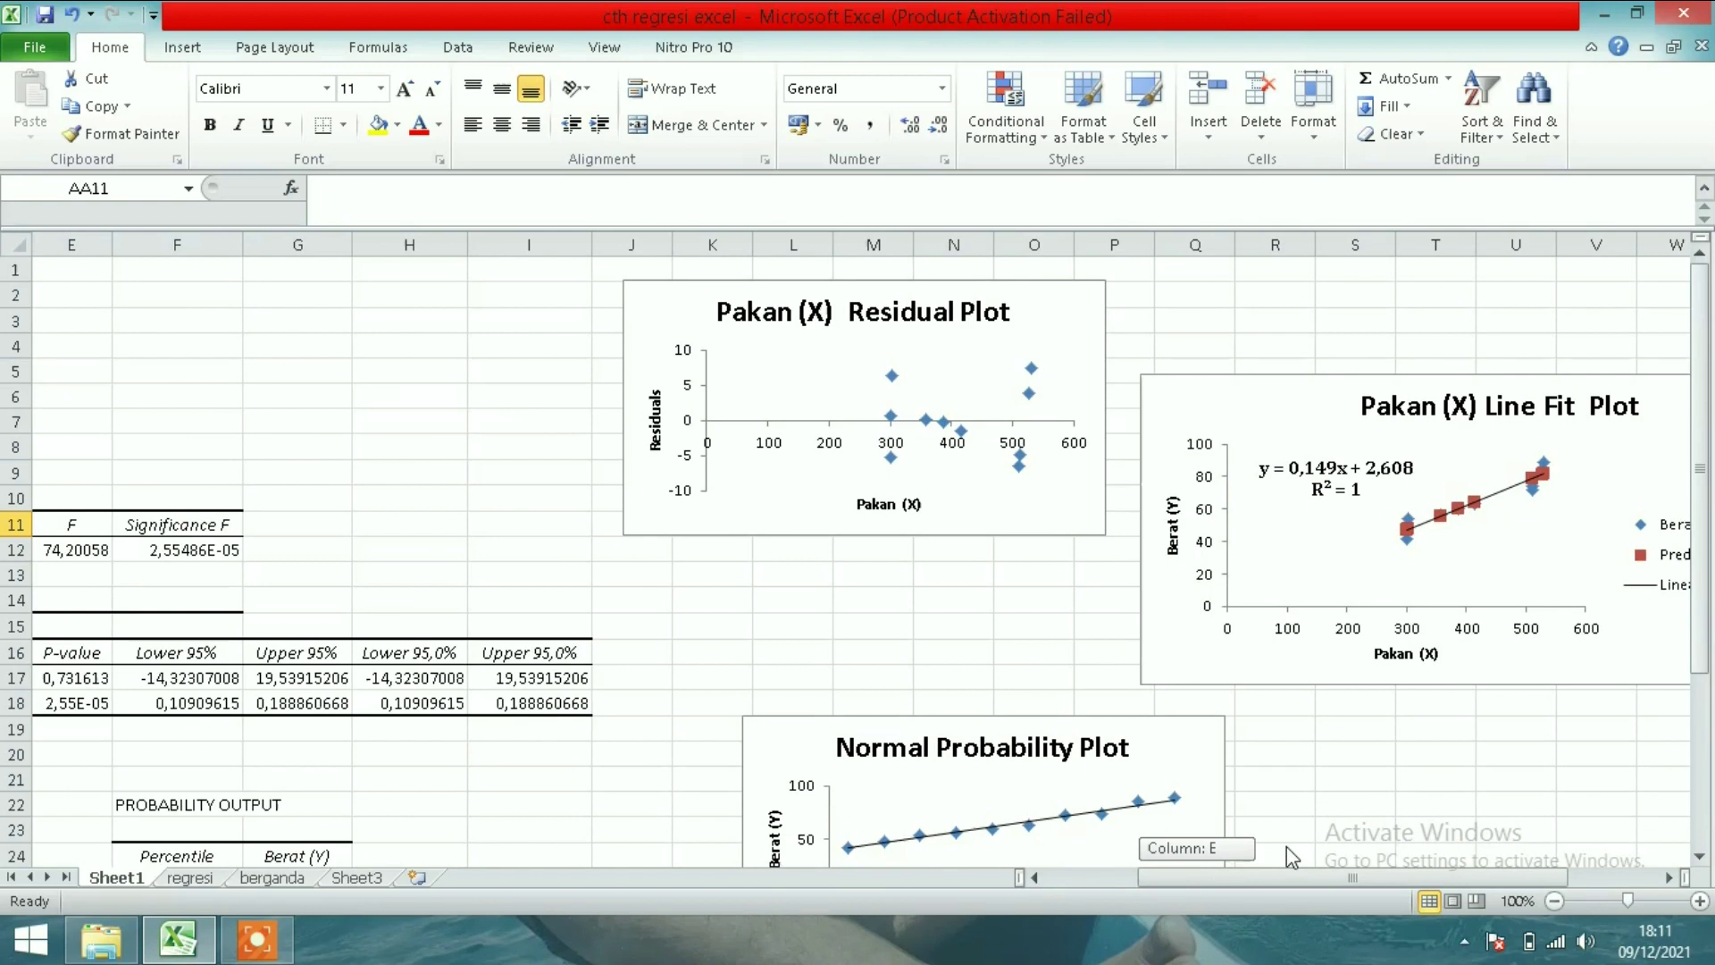
{"action": "mouse_move", "coordinate": [1290, 856]}
{"action": "left_mouse_down"}
{"action": "mouse_move", "coordinate": [1340, 866]}
{"action": "mouse_move", "coordinate": [1132, 904]}
{"action": "left_mouse_up"}
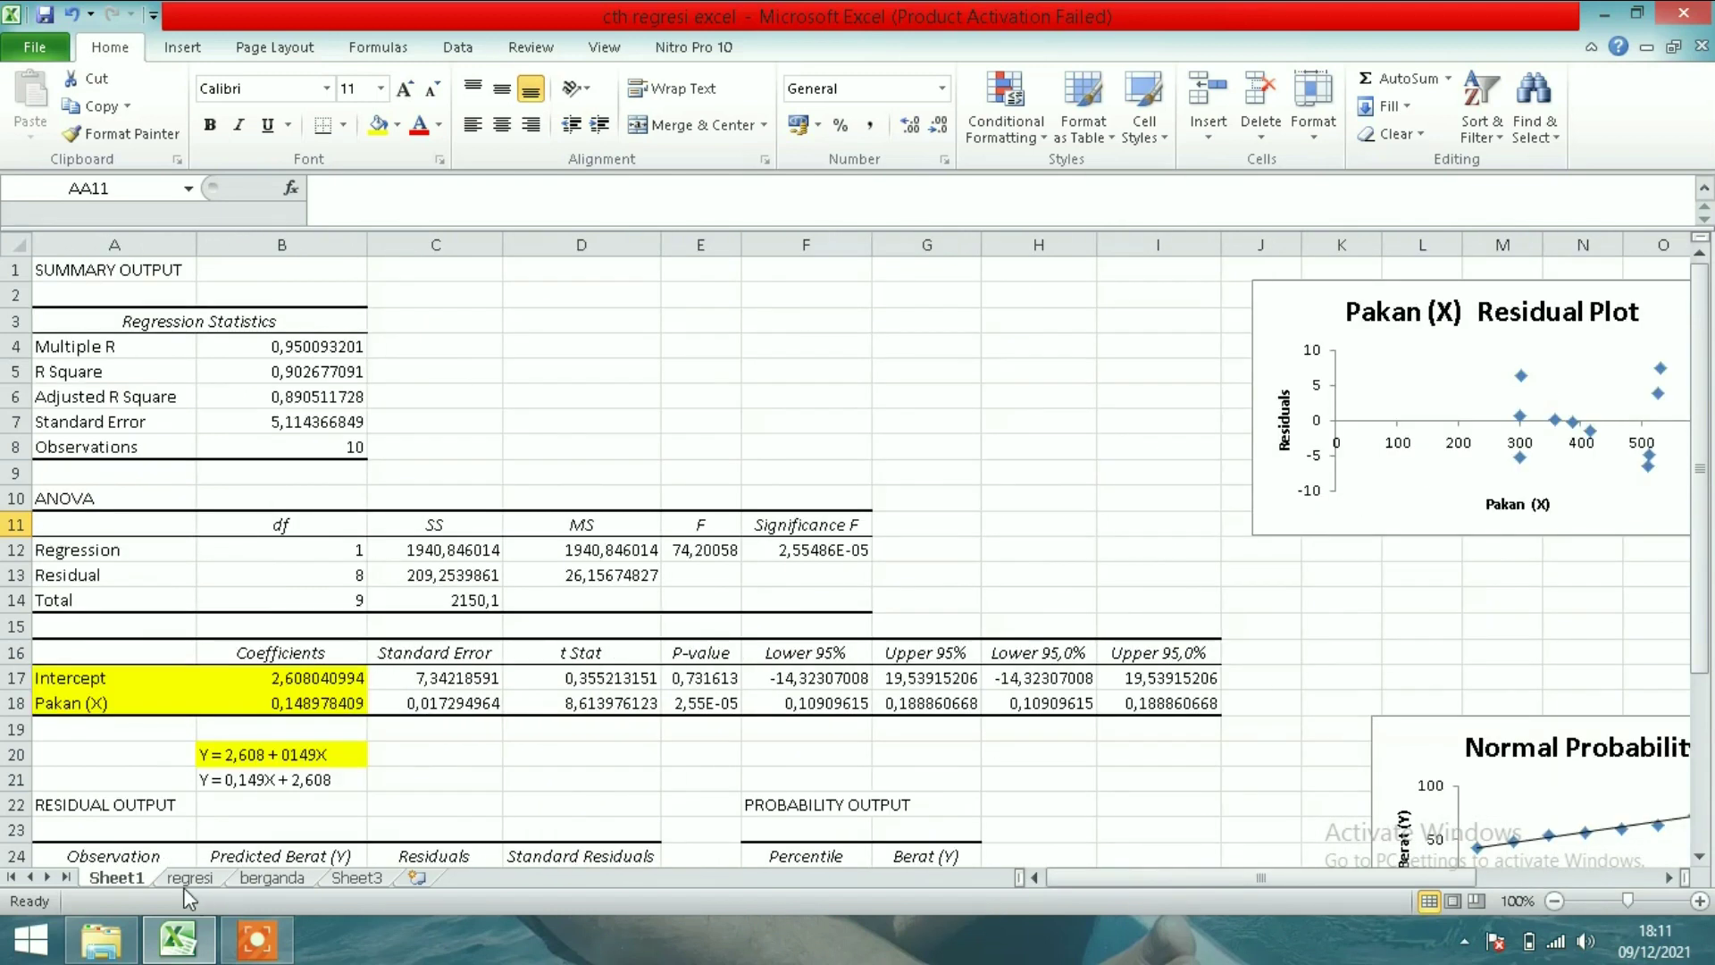
- Rename Sheet1 to 'Hsl Regresi', then switch to the berganda sheet and select cell I15
{"action": "right_click", "coordinate": [120, 877]}
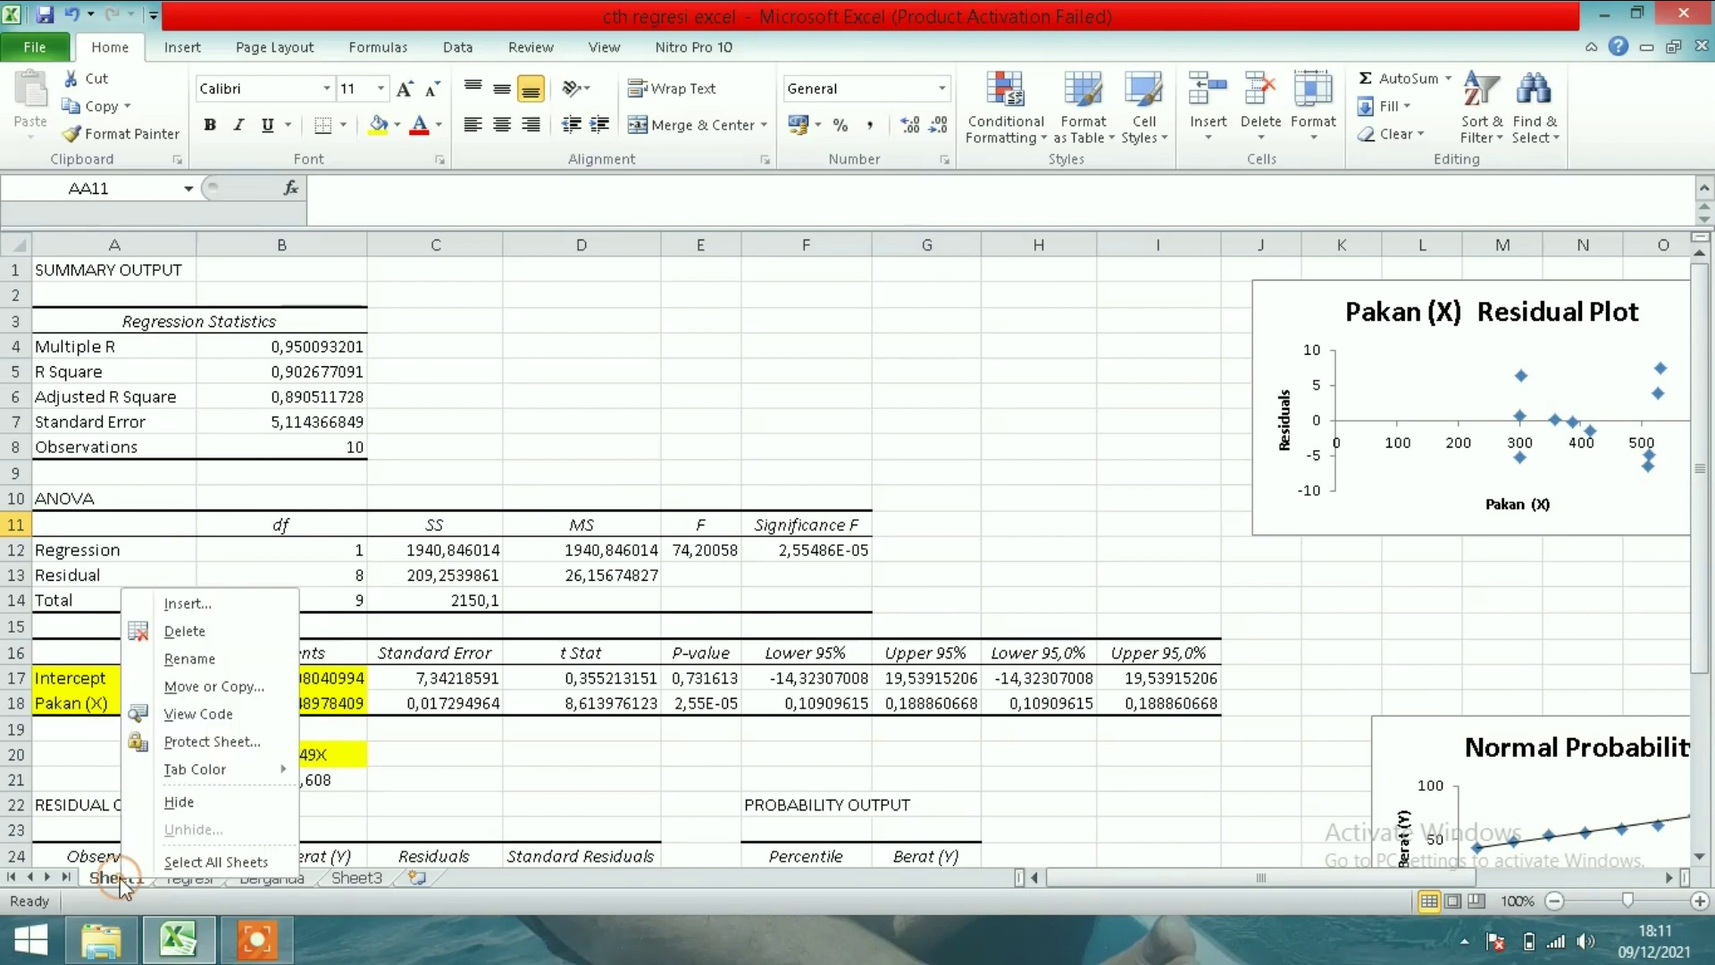
{"action": "left_click", "coordinate": [220, 661]}
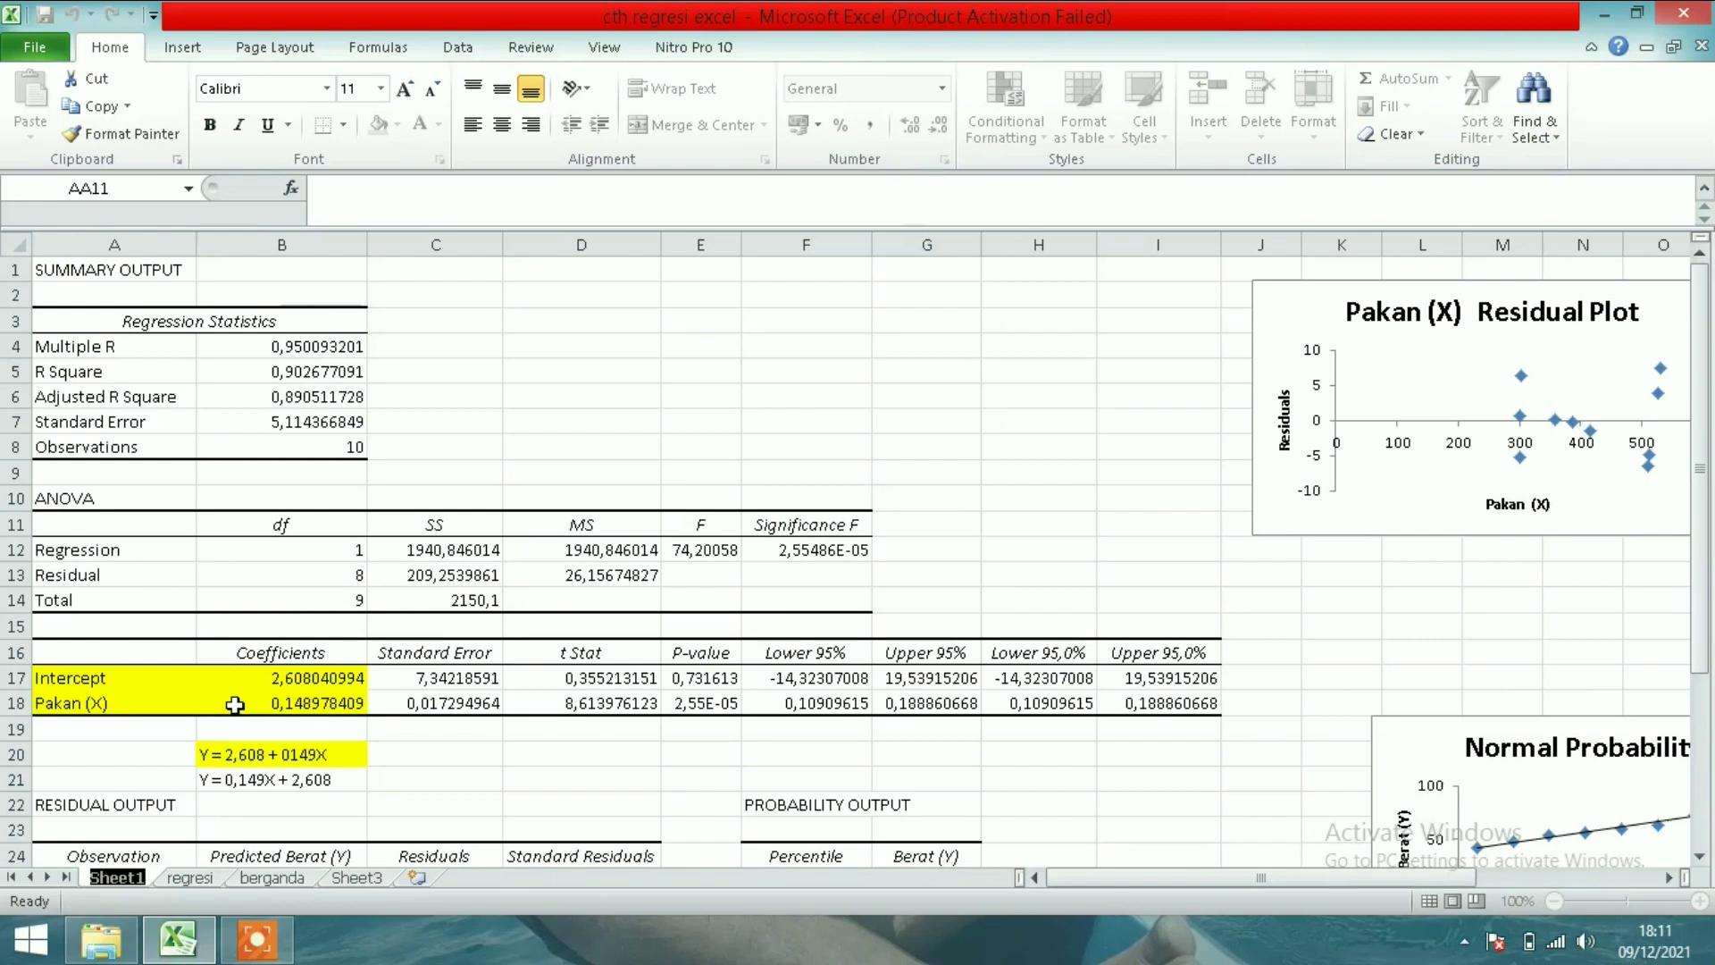
{"action": "type", "text": "Hsl Regrei"}
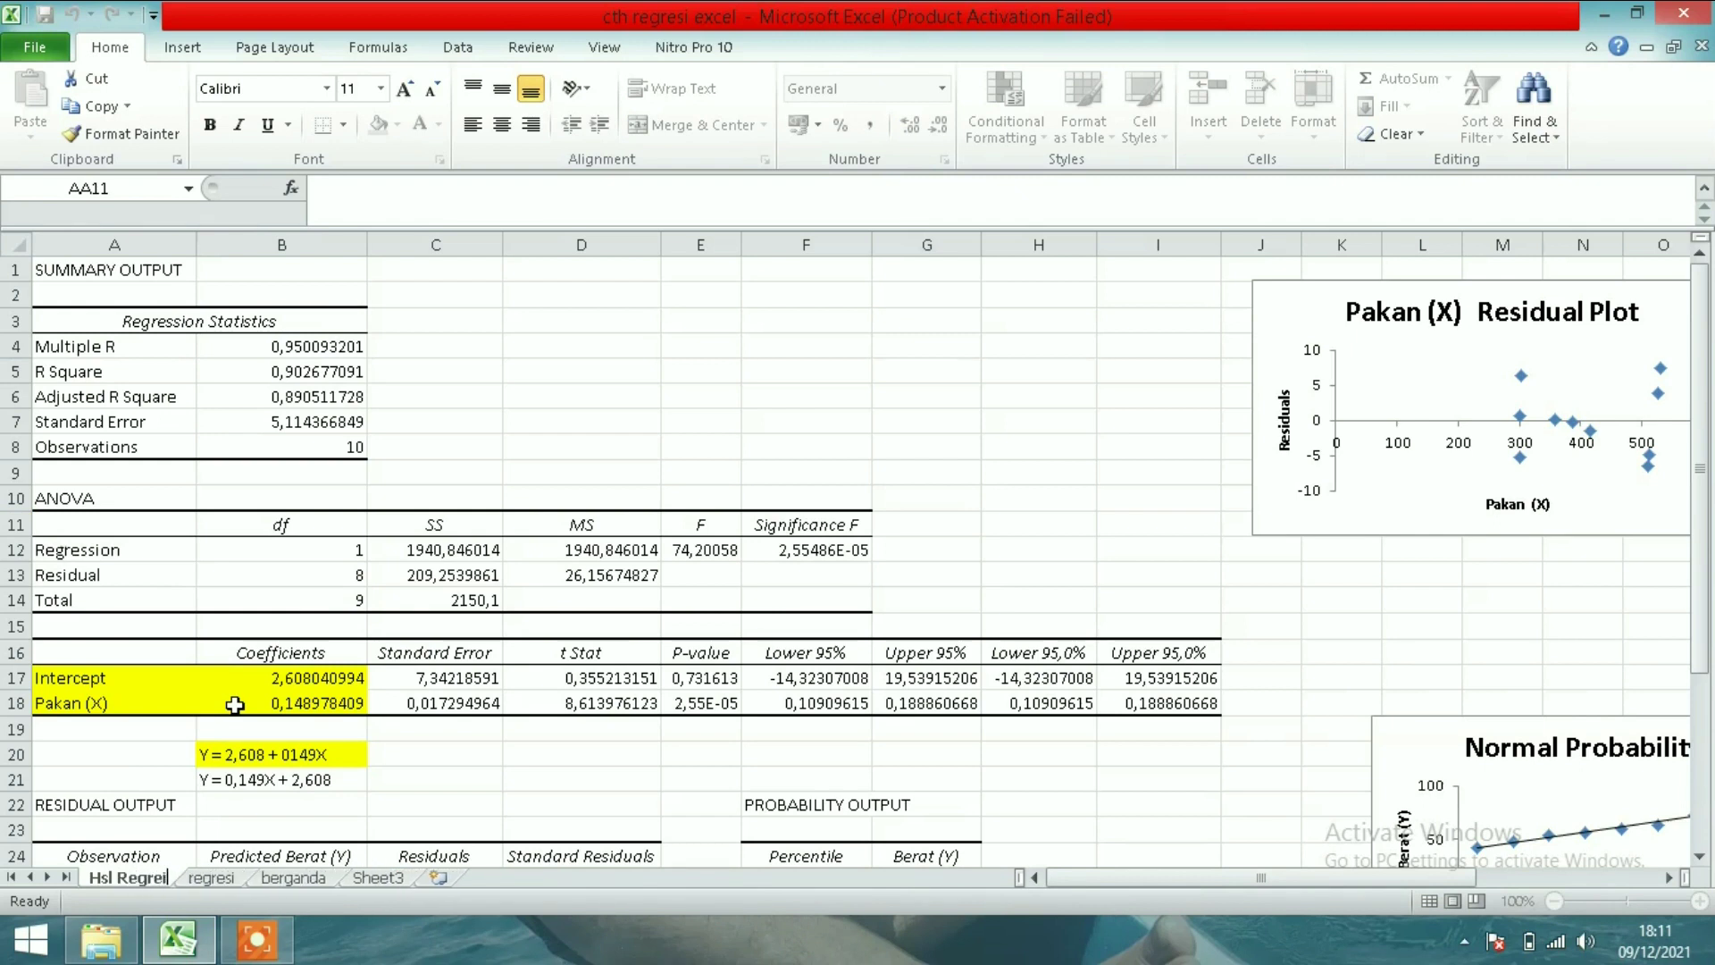
{"action": "key", "text": "BackSpace"}
{"action": "type", "text": "si"}
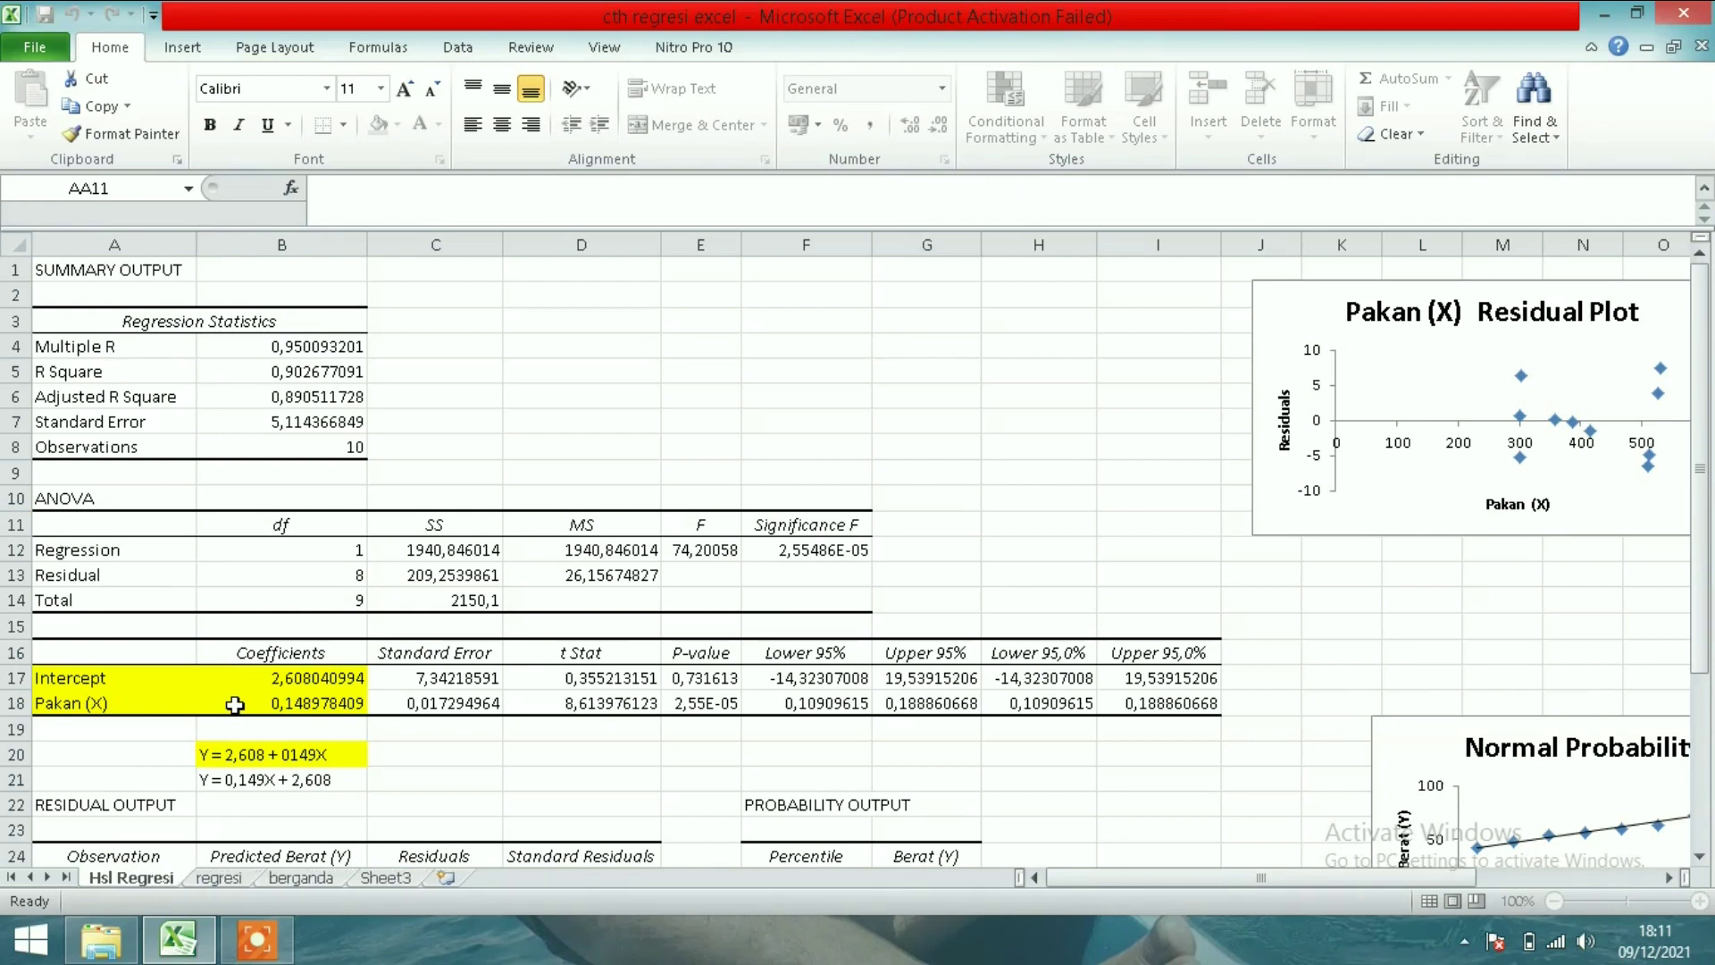
{"action": "left_click", "coordinate": [593, 427]}
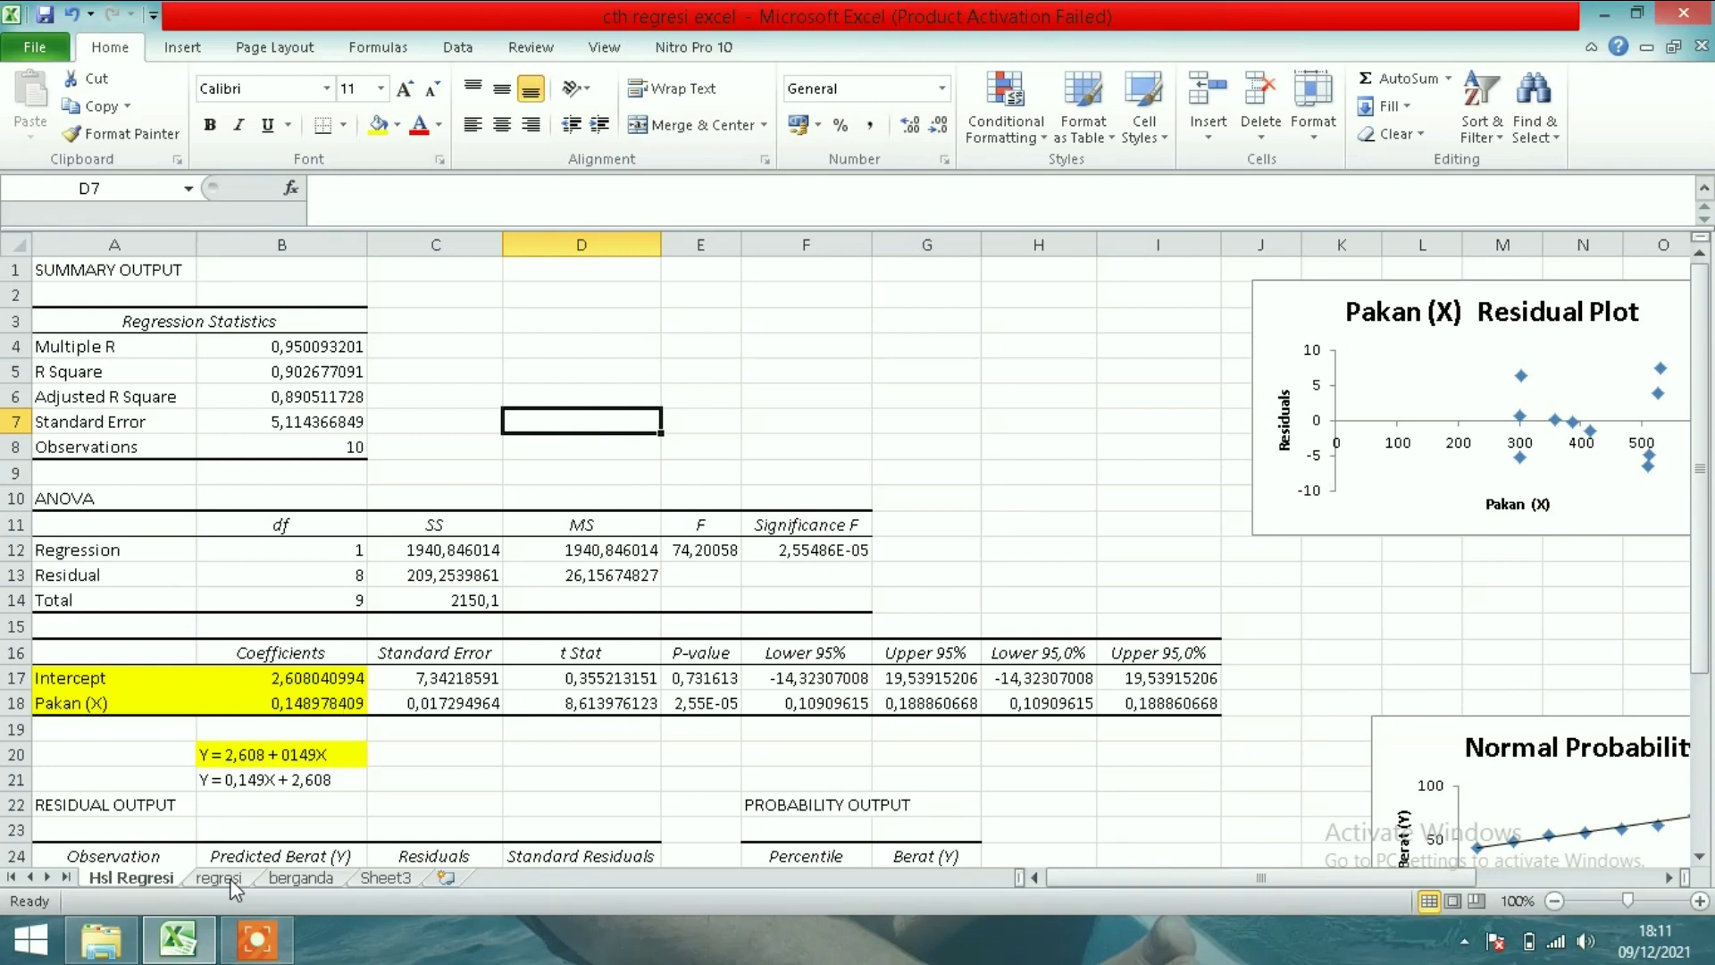
{"action": "left_click", "coordinate": [295, 879]}
{"action": "left_click", "coordinate": [727, 621]}
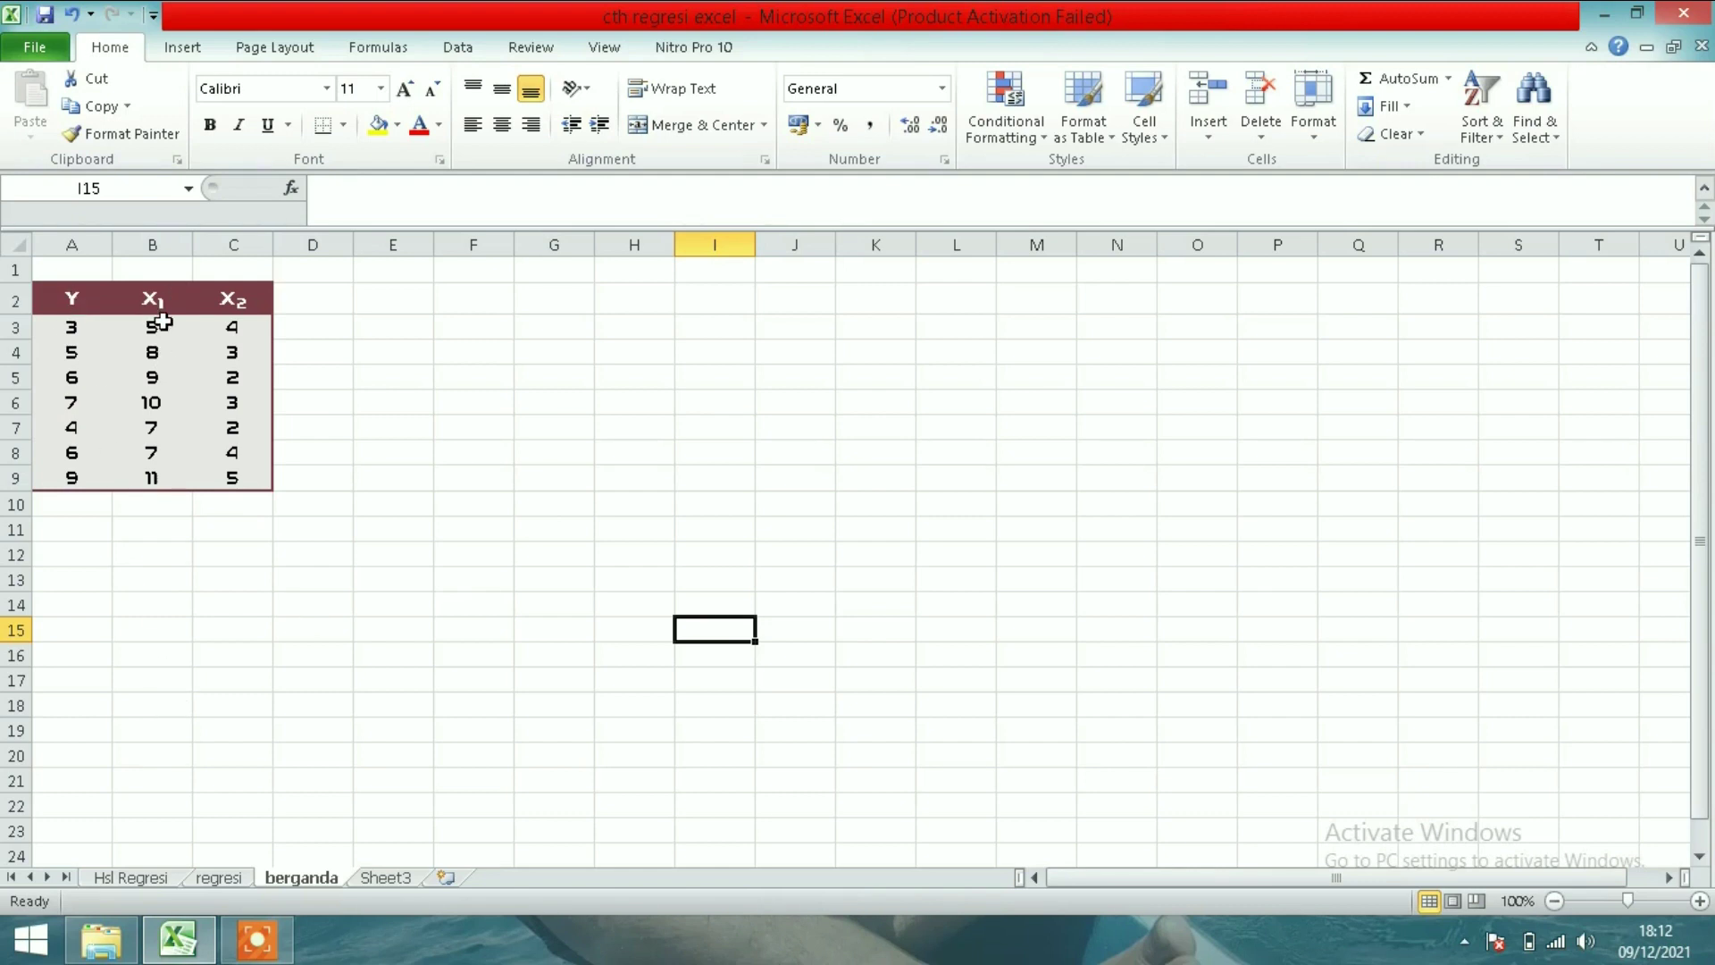
- Open 'Pasca Midle 04 - Koefisien Berganda' from the statistika folder in PowerPoint
{"action": "left_click", "coordinate": [106, 952]}
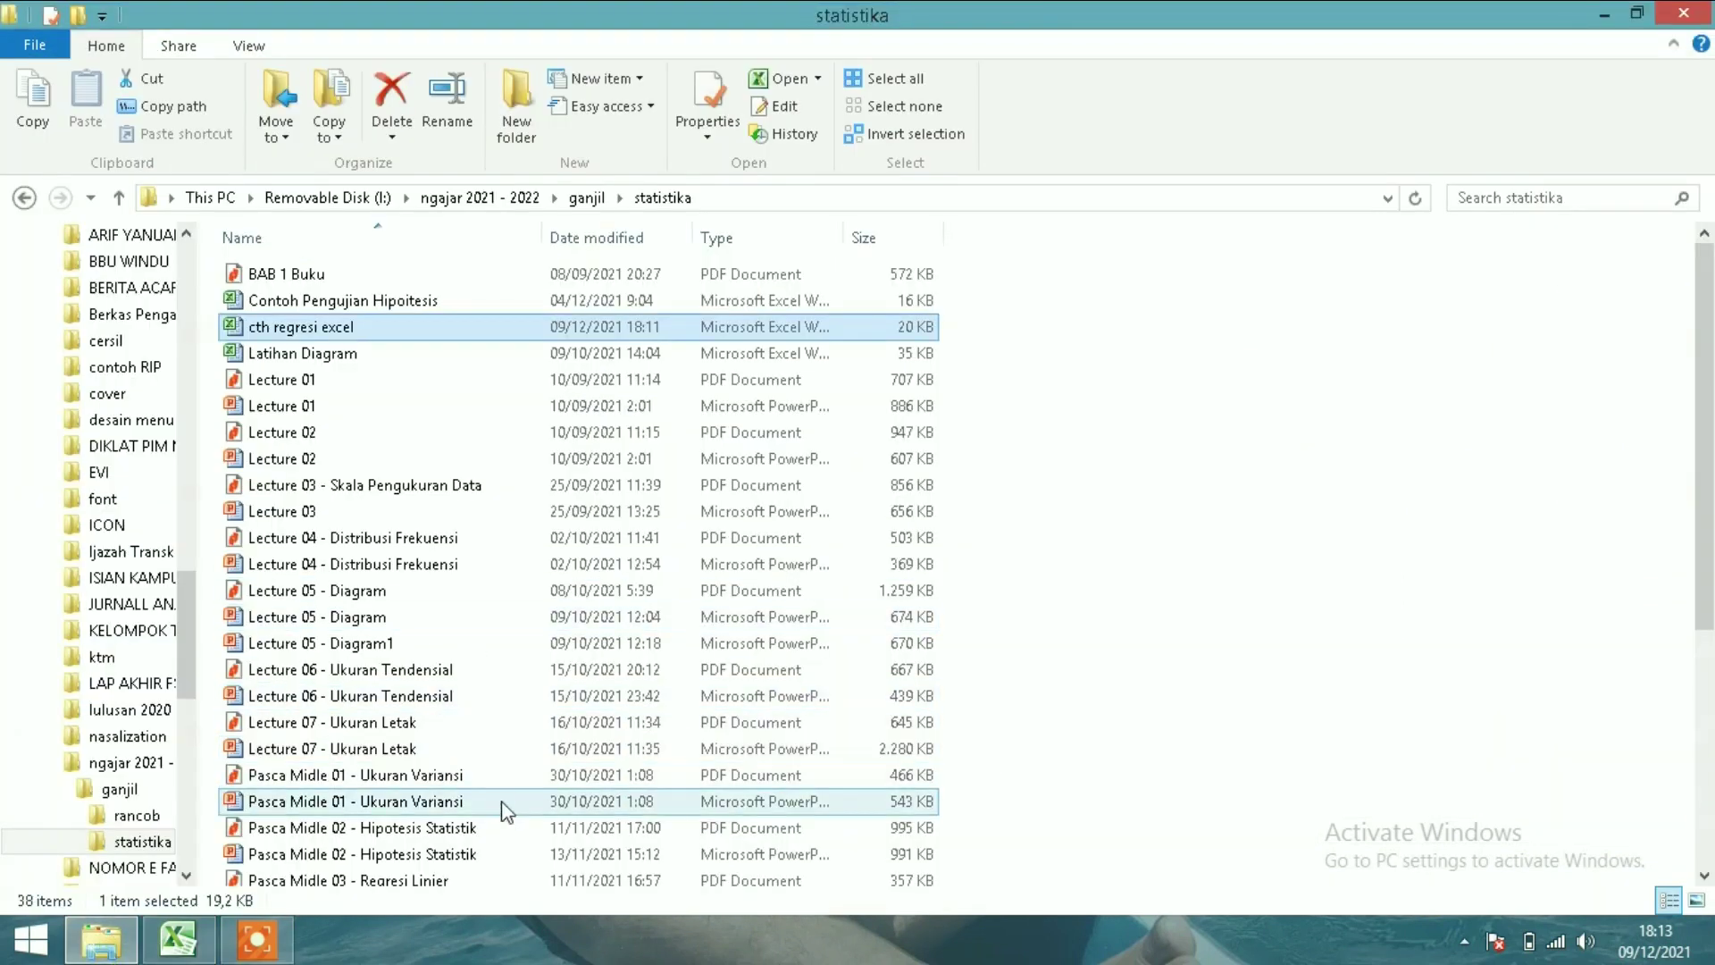
{"action": "double_click", "coordinate": [480, 880]}
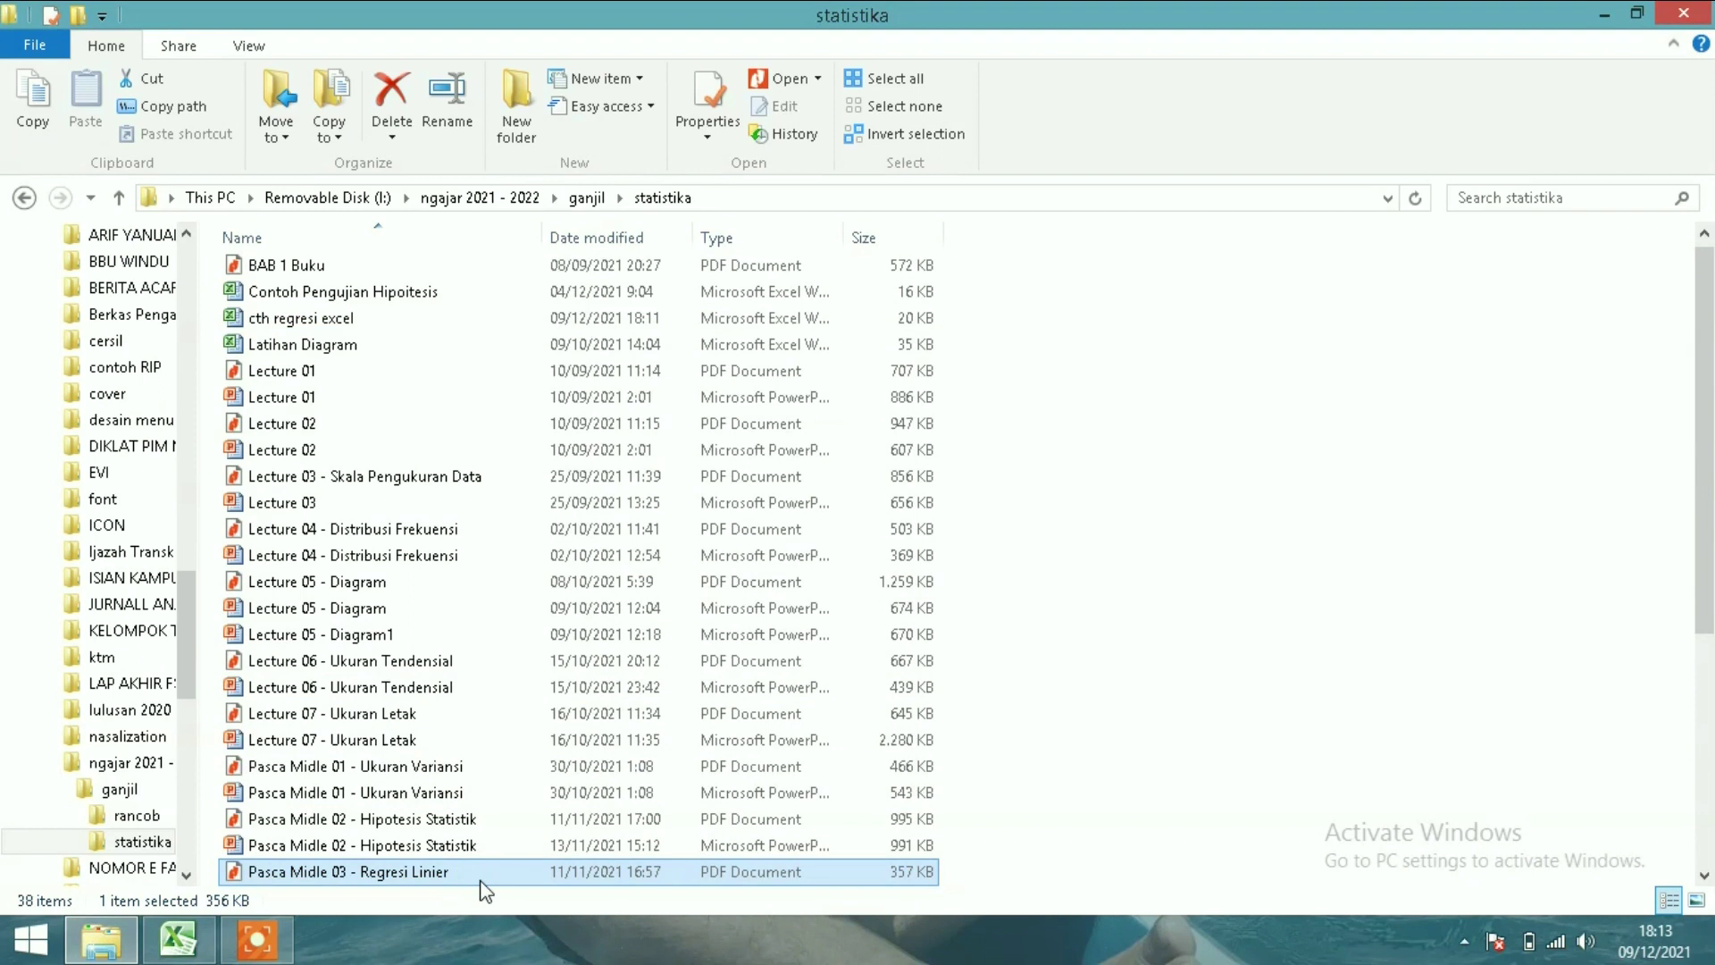
{"action": "key", "text": "Down"}
{"action": "key", "text": "Down"}
{"action": "key", "text": "Down"}
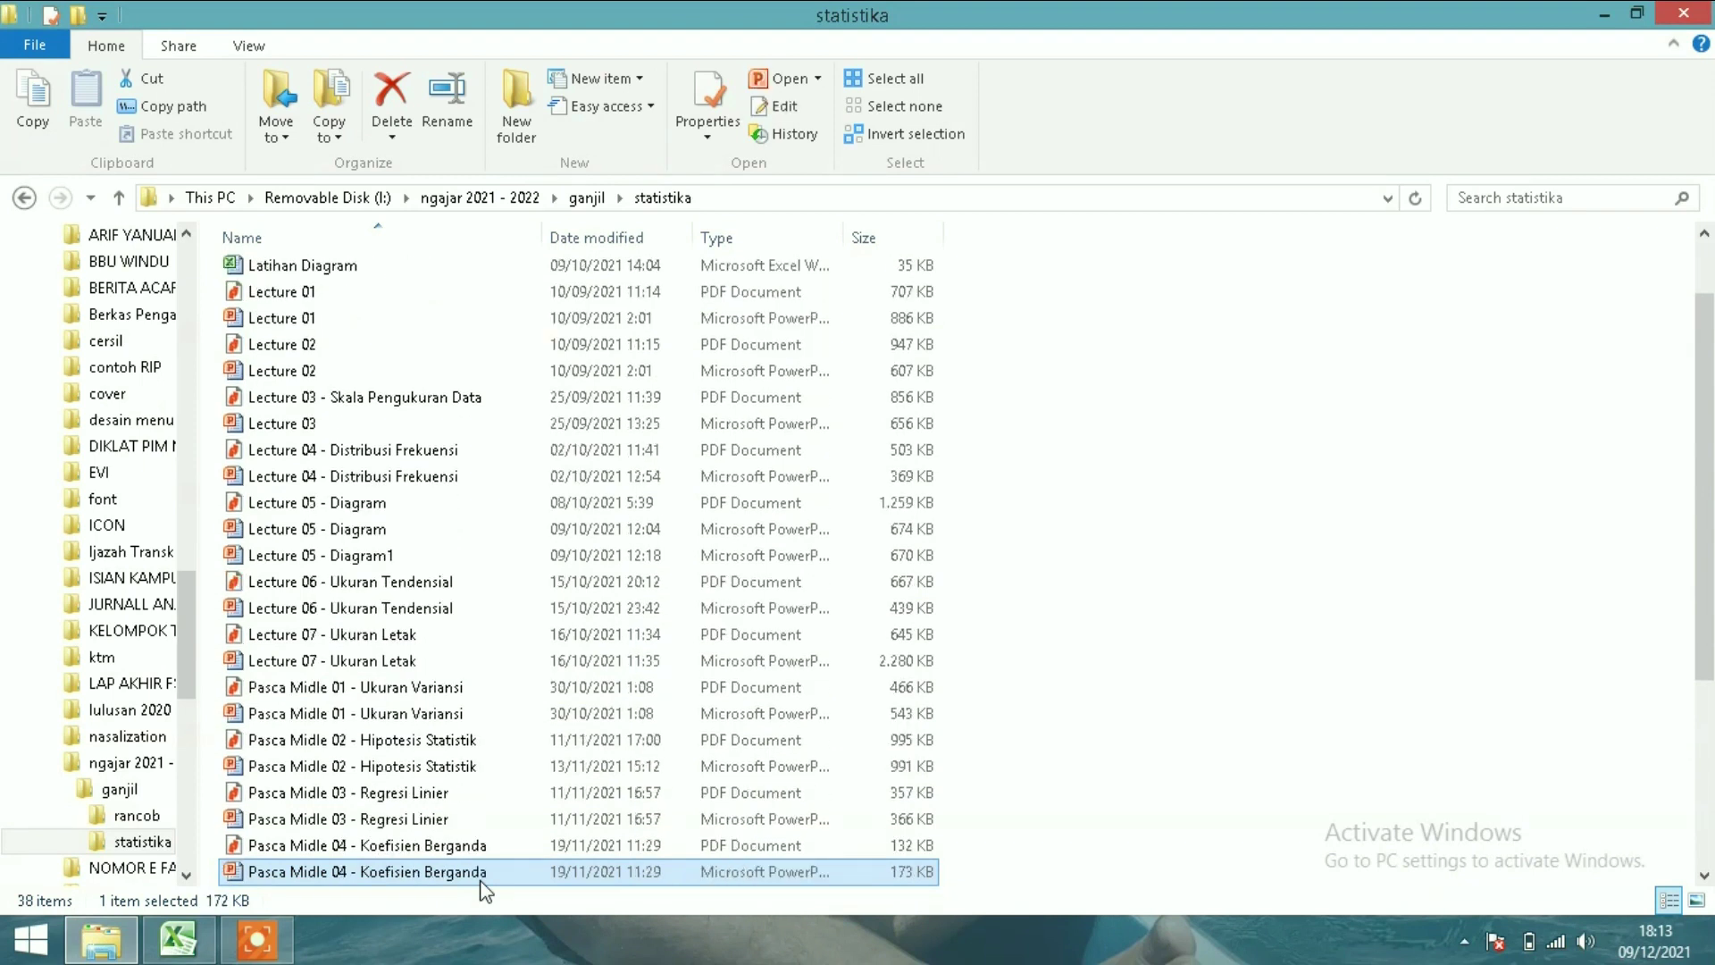
{"action": "double_click", "coordinate": [483, 880]}
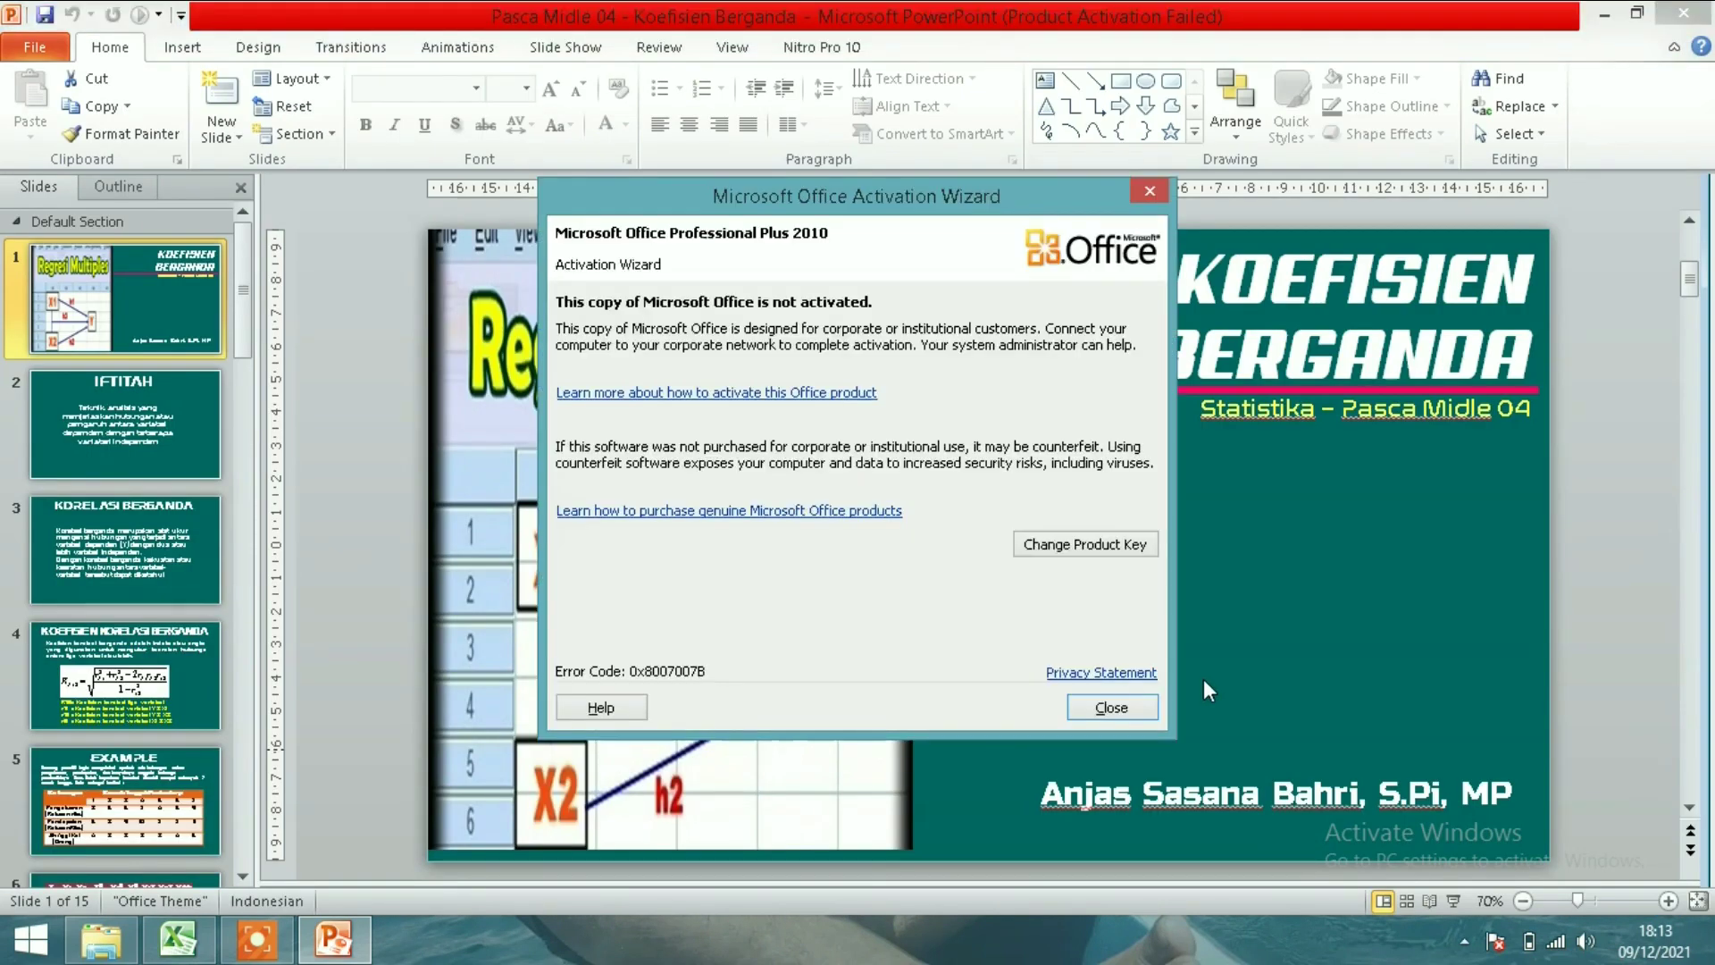
- Dismiss the activation notice, review example data slides 5 and 6, and return to Excel
{"action": "left_click", "coordinate": [1111, 707]}
{"action": "scroll", "coordinate": [1128, 713], "scroll_direction": "down", "scroll_amount": 2}
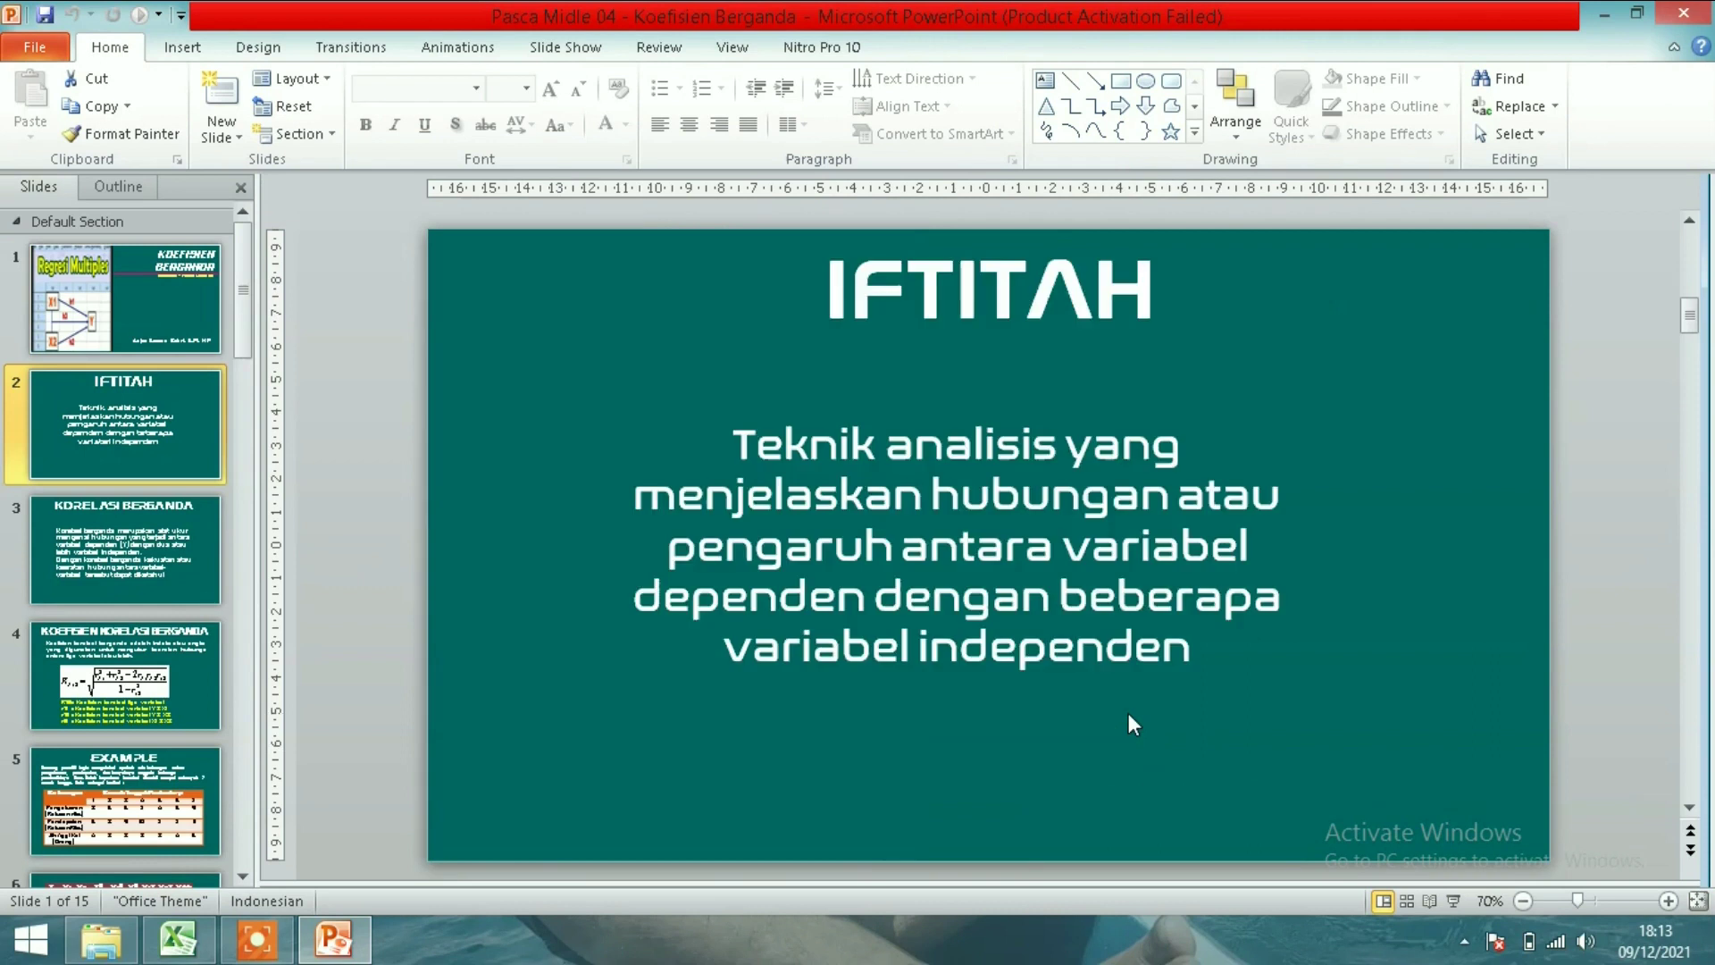
{"action": "scroll", "coordinate": [1128, 713], "scroll_direction": "down", "scroll_amount": 1}
{"action": "scroll", "coordinate": [1128, 712], "scroll_direction": "down", "scroll_amount": 1}
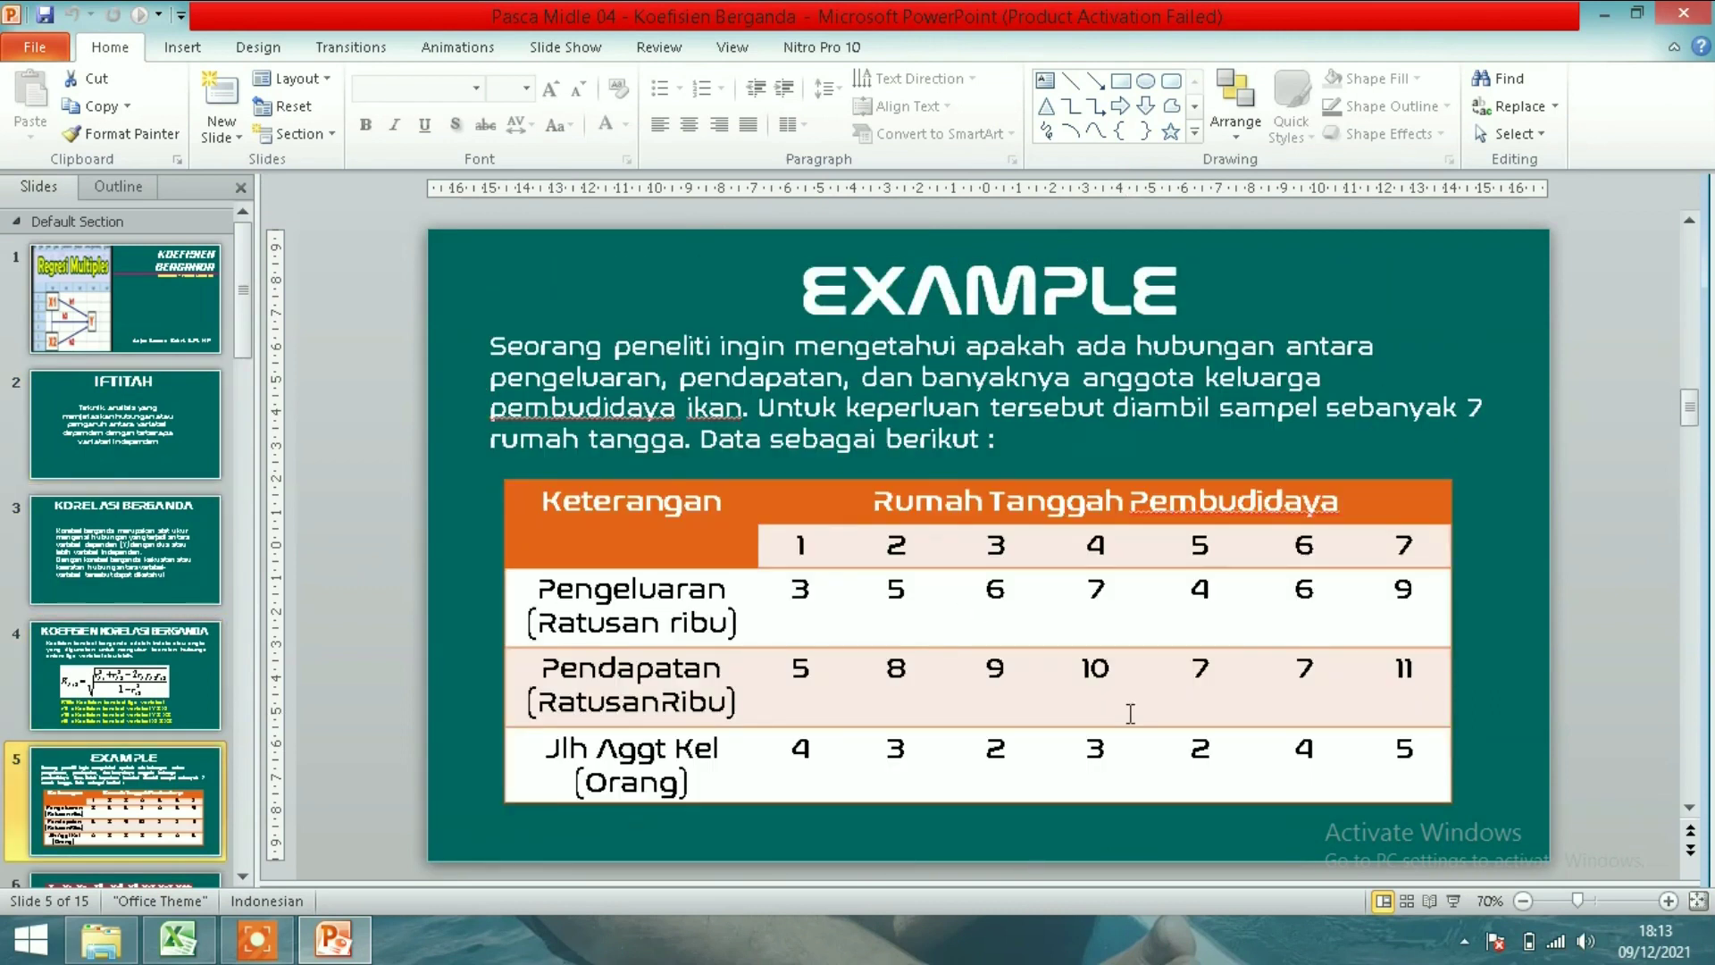
{"action": "scroll", "coordinate": [1130, 714], "scroll_direction": "down", "scroll_amount": 1}
{"action": "scroll", "coordinate": [1130, 715], "scroll_direction": "up", "scroll_amount": 1}
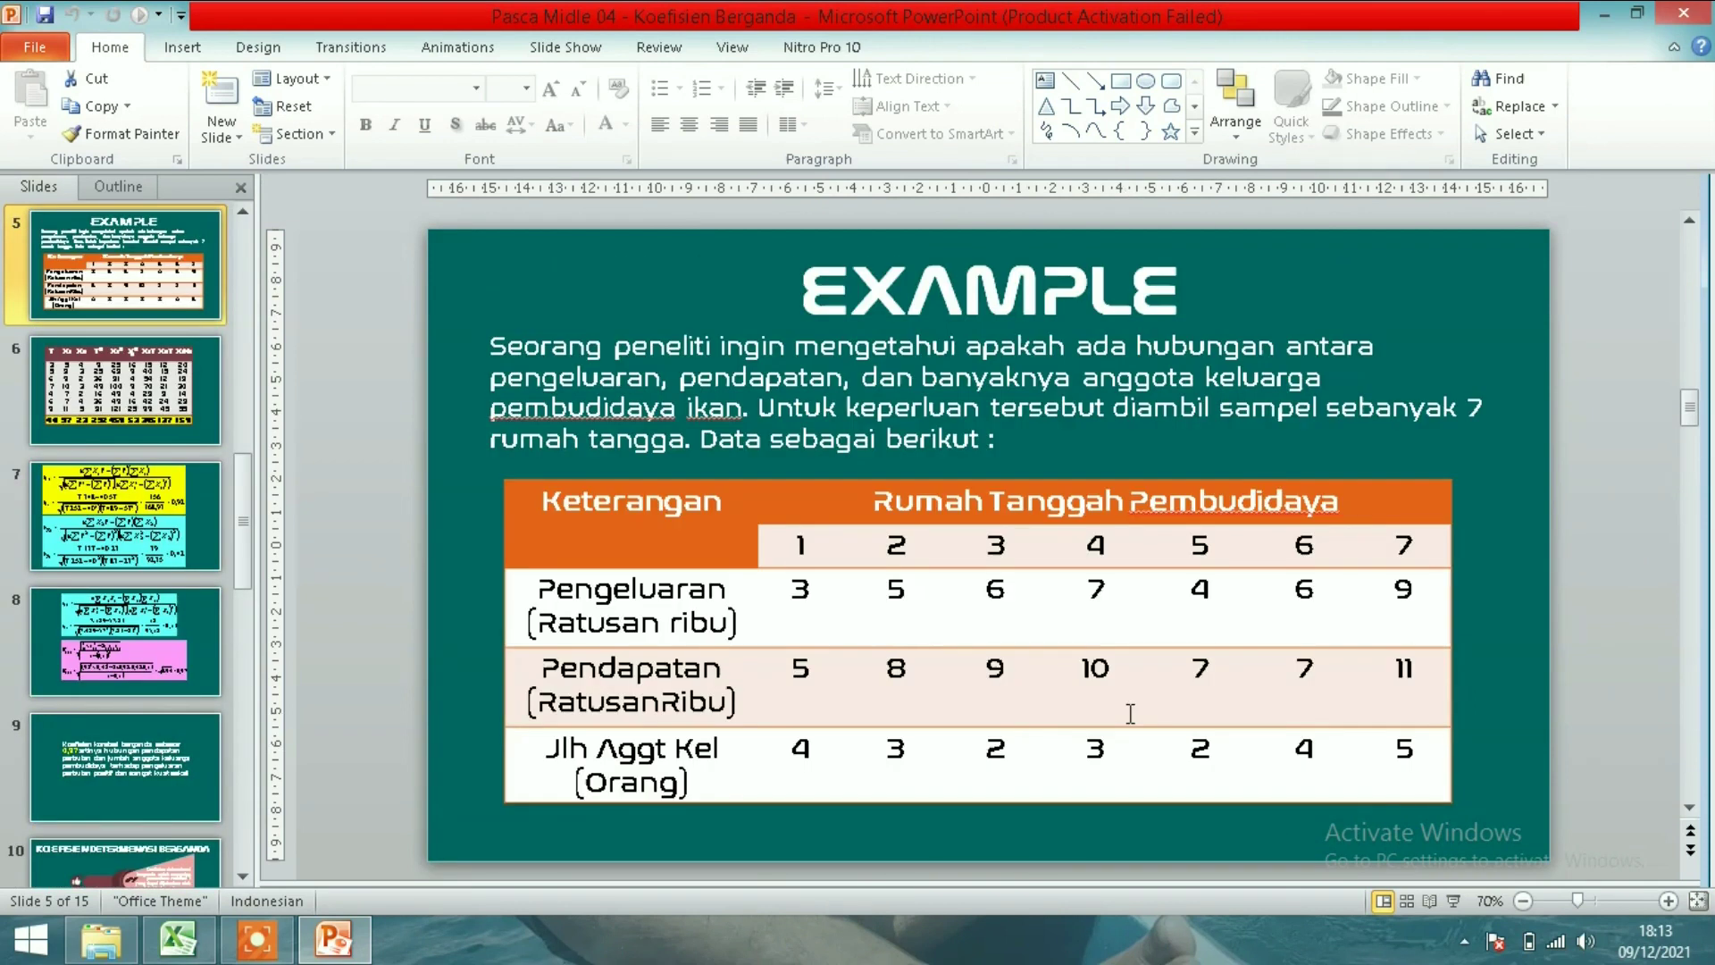
{"action": "scroll", "coordinate": [1129, 713], "scroll_direction": "down", "scroll_amount": 1}
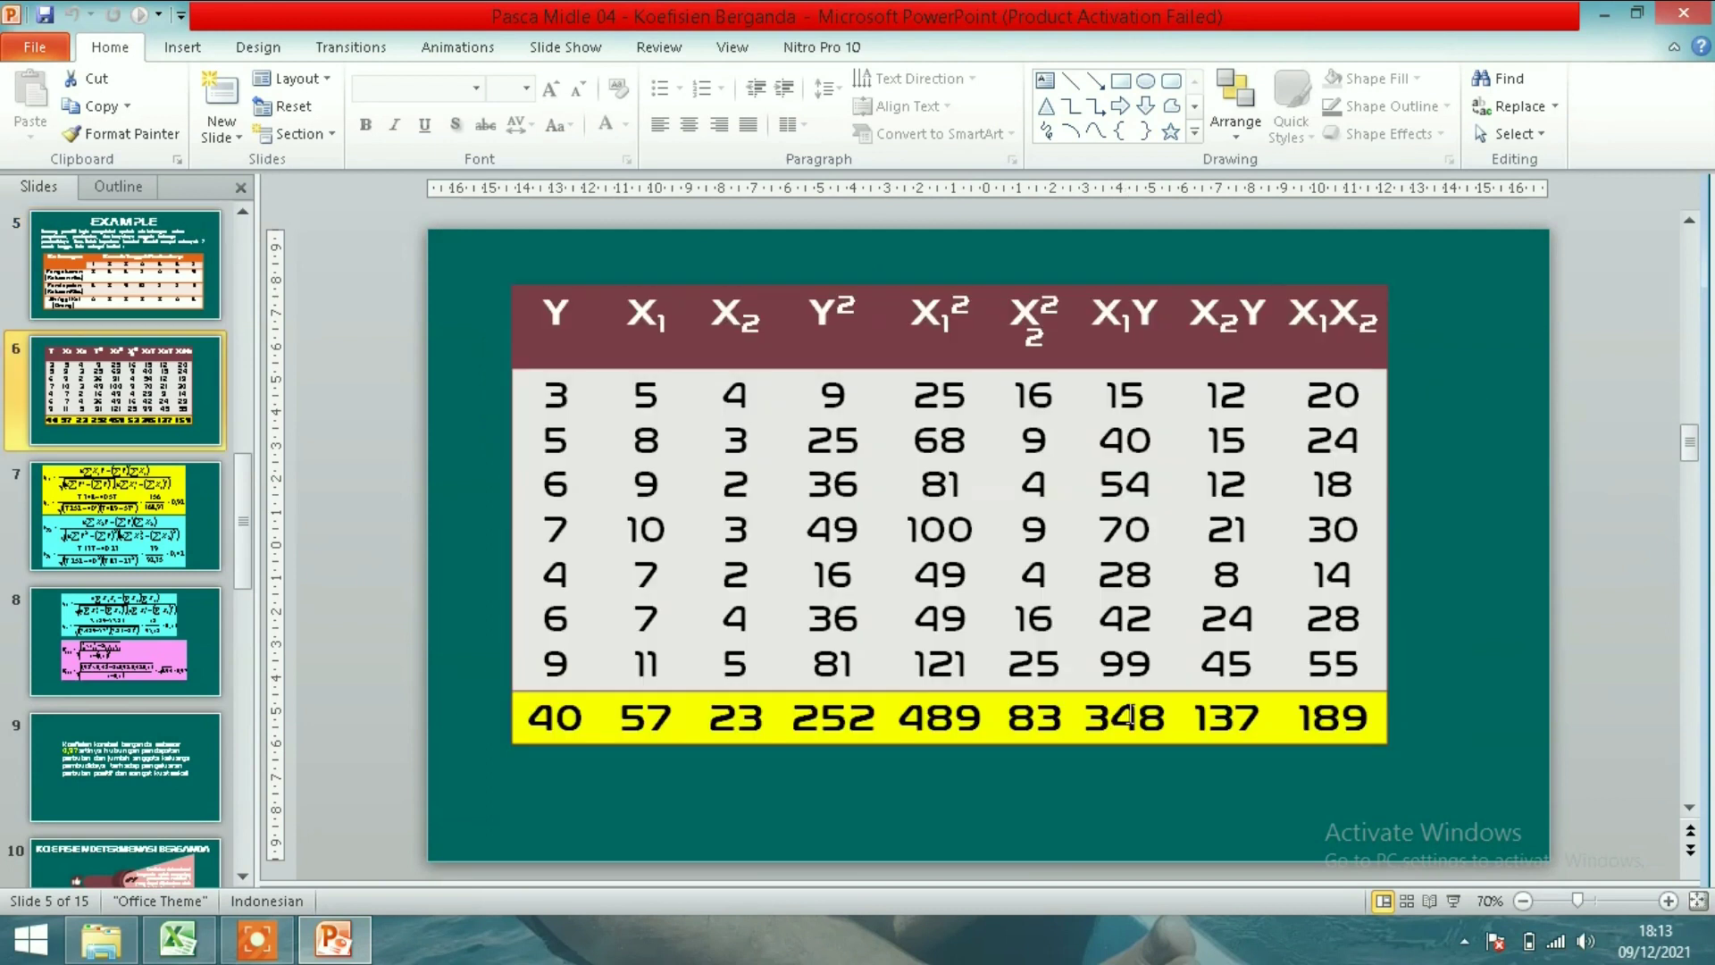
{"action": "scroll", "coordinate": [1129, 713], "scroll_direction": "up", "scroll_amount": 1}
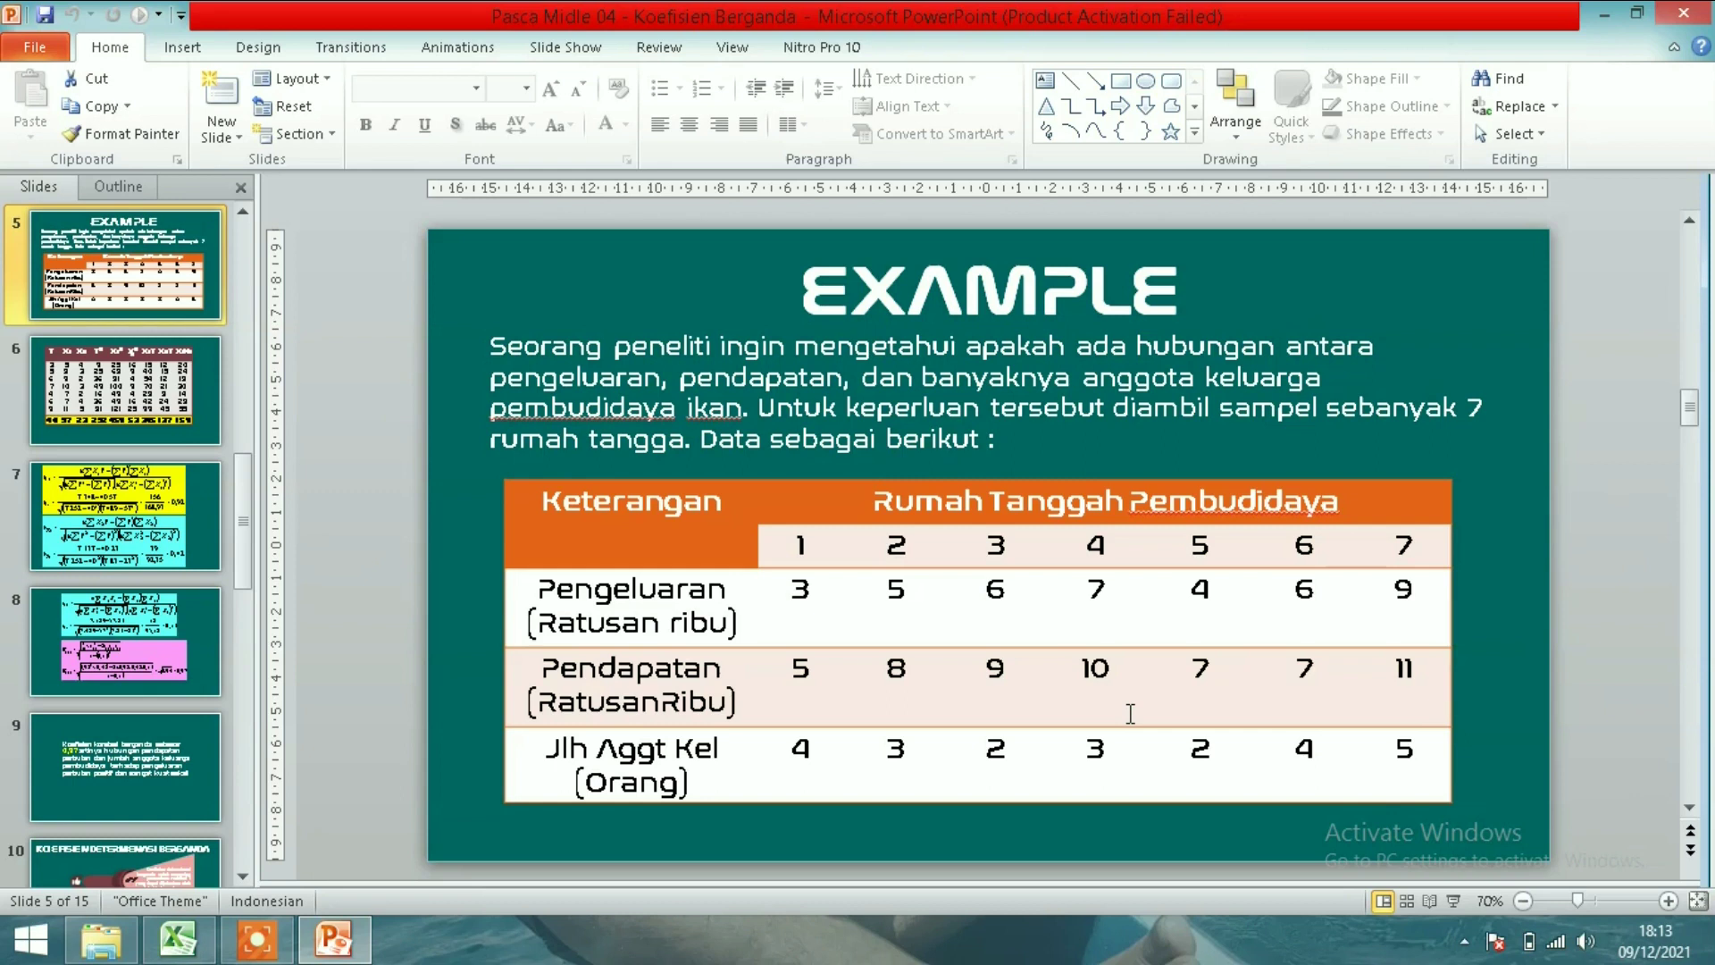
{"action": "scroll", "coordinate": [1129, 713], "scroll_direction": "down", "scroll_amount": 1}
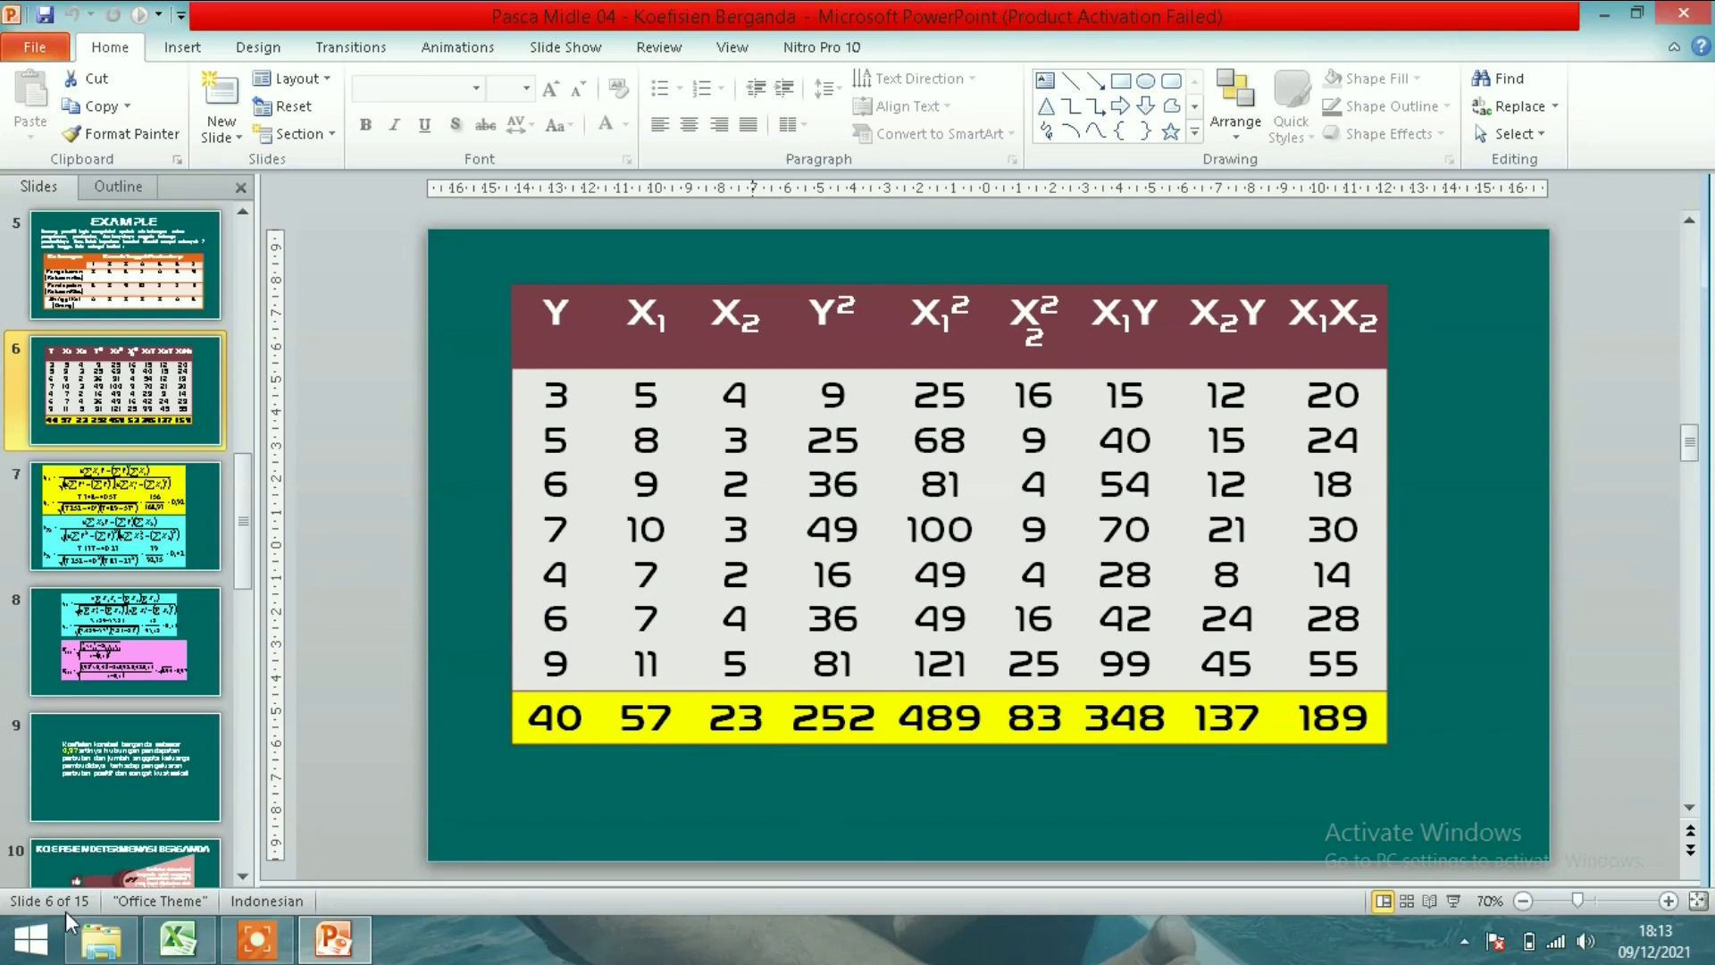
{"action": "left_click", "coordinate": [211, 934]}
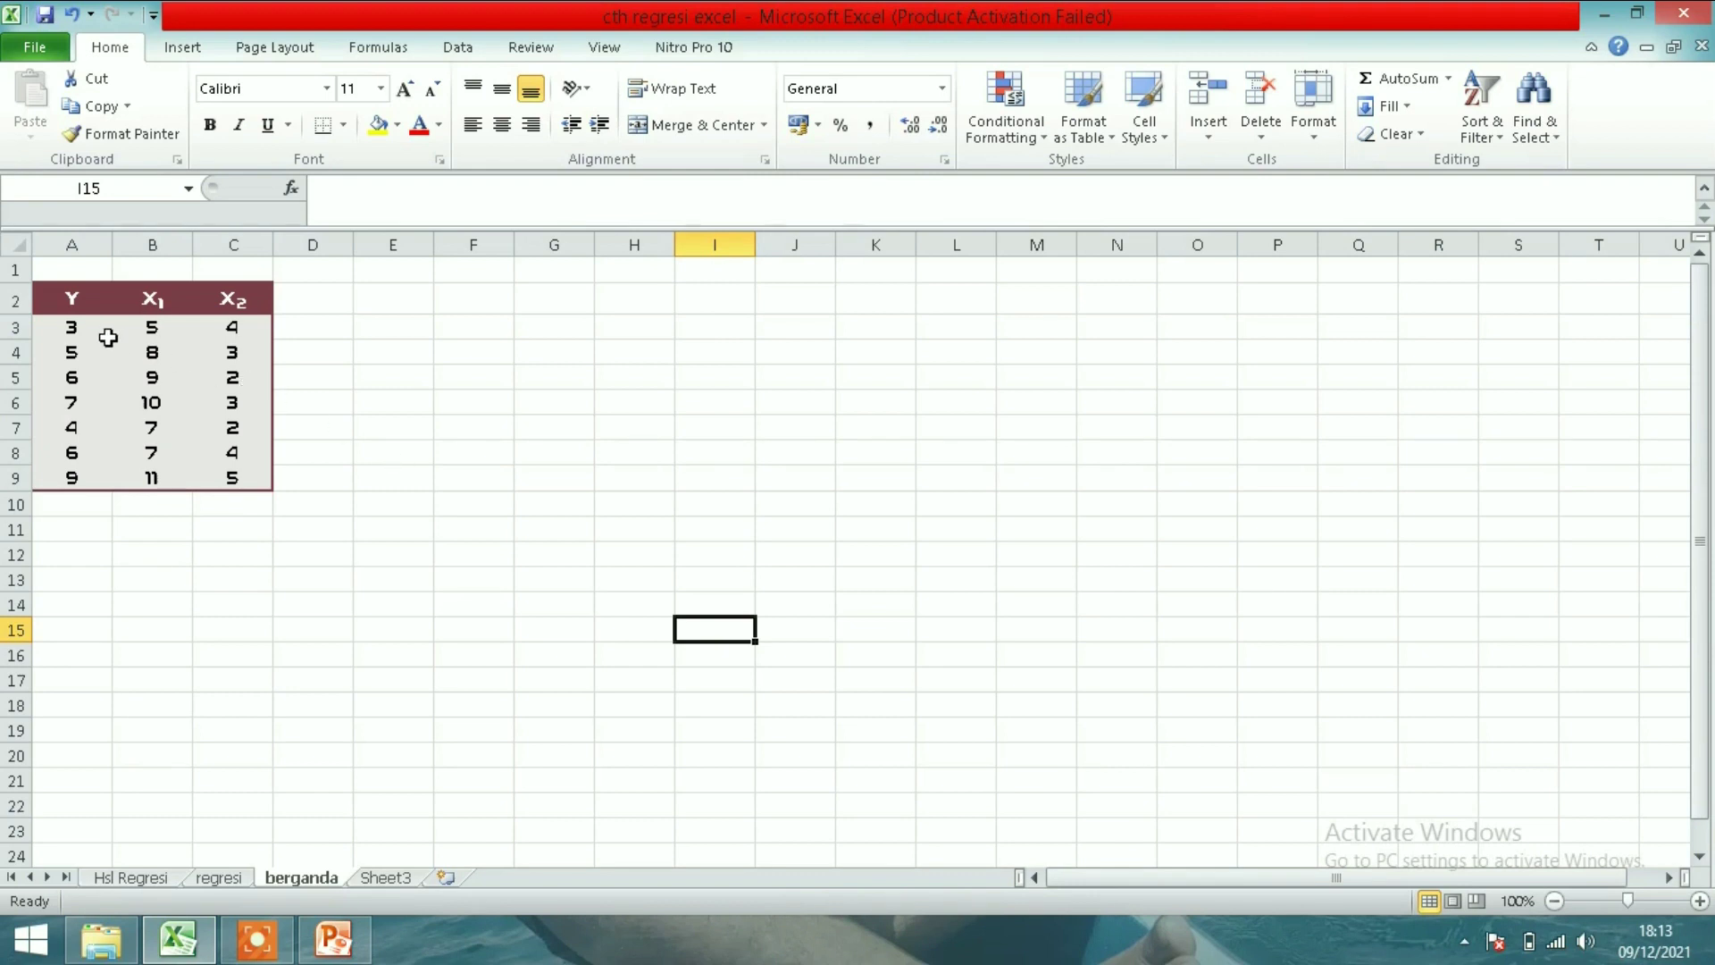
- Rename headers A2 and B2 to Pengeluaran and Pendapatan
{"action": "left_click", "coordinate": [67, 284]}
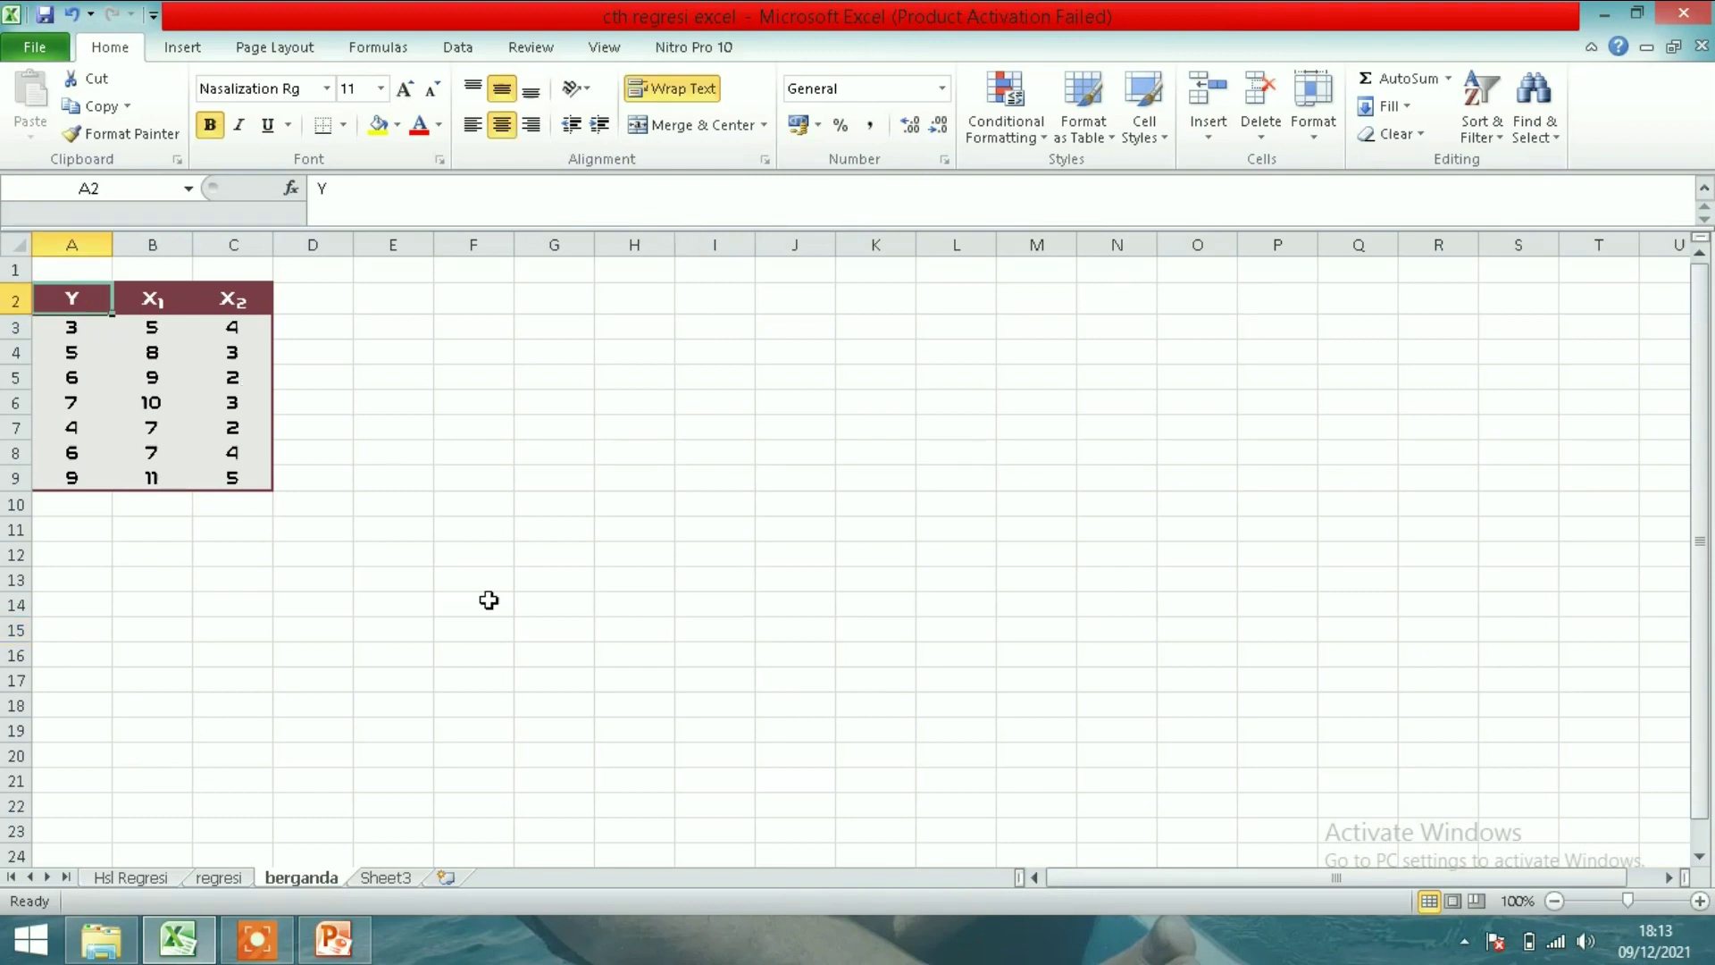
{"action": "type", "text": "Pengeluaram"}
{"action": "key", "text": "BackSpace"}
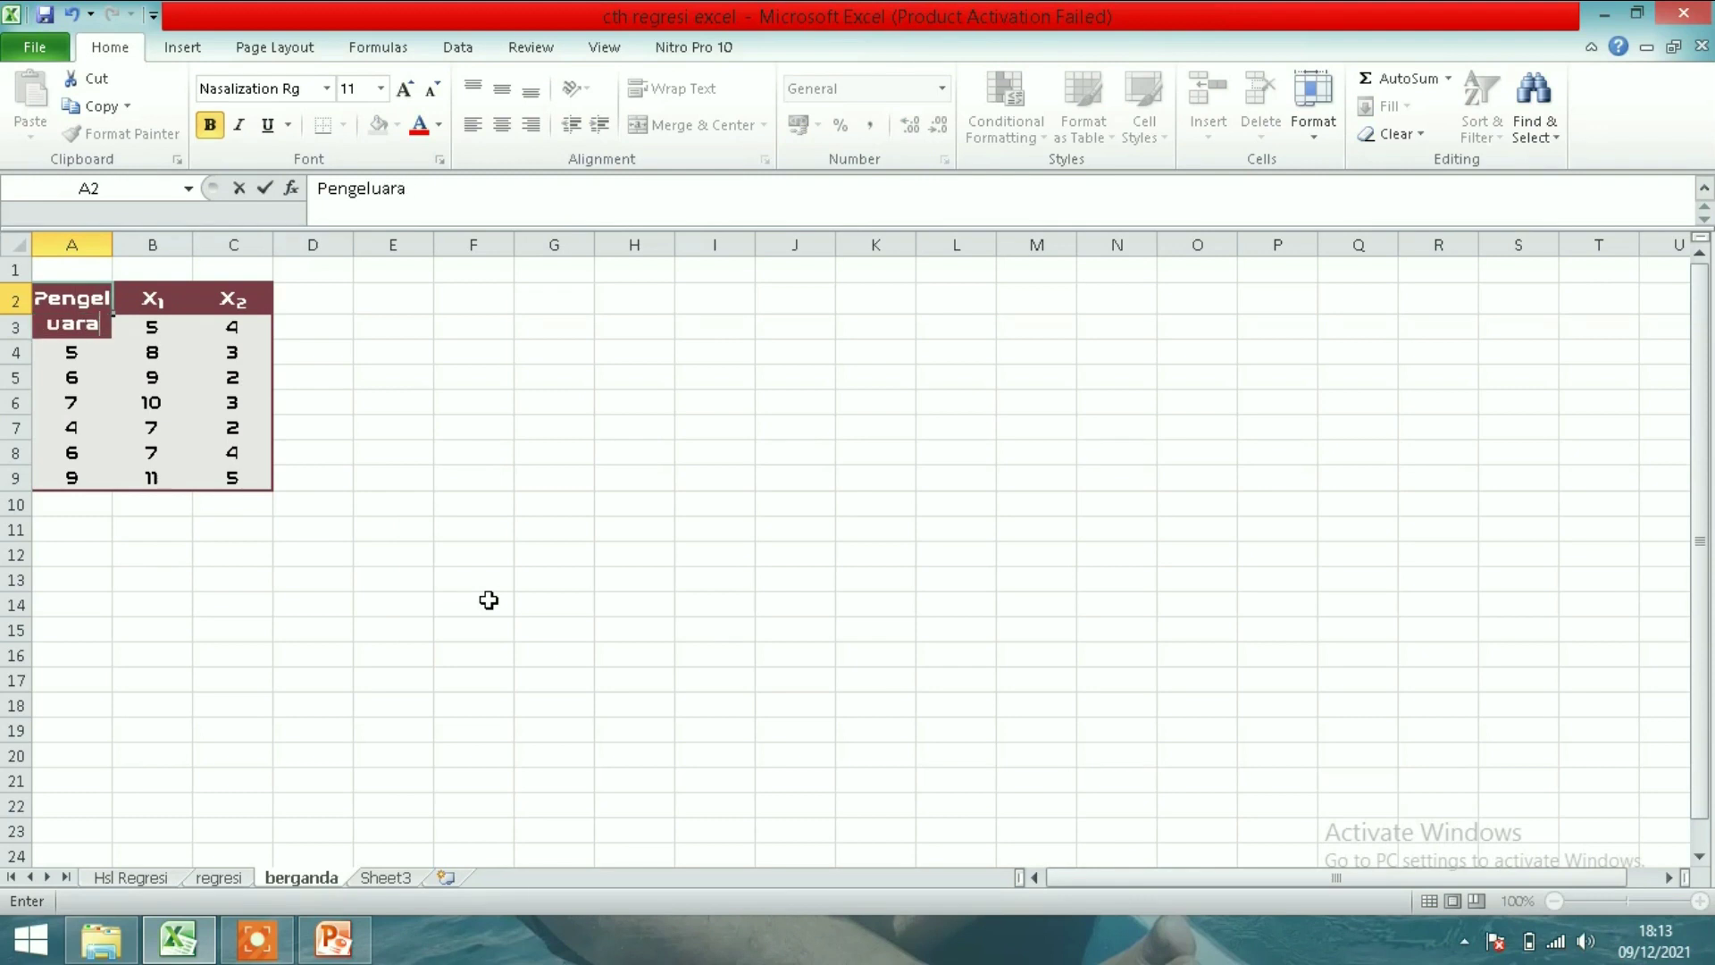
{"action": "type", "text": "n"}
{"action": "key", "text": "Return"}
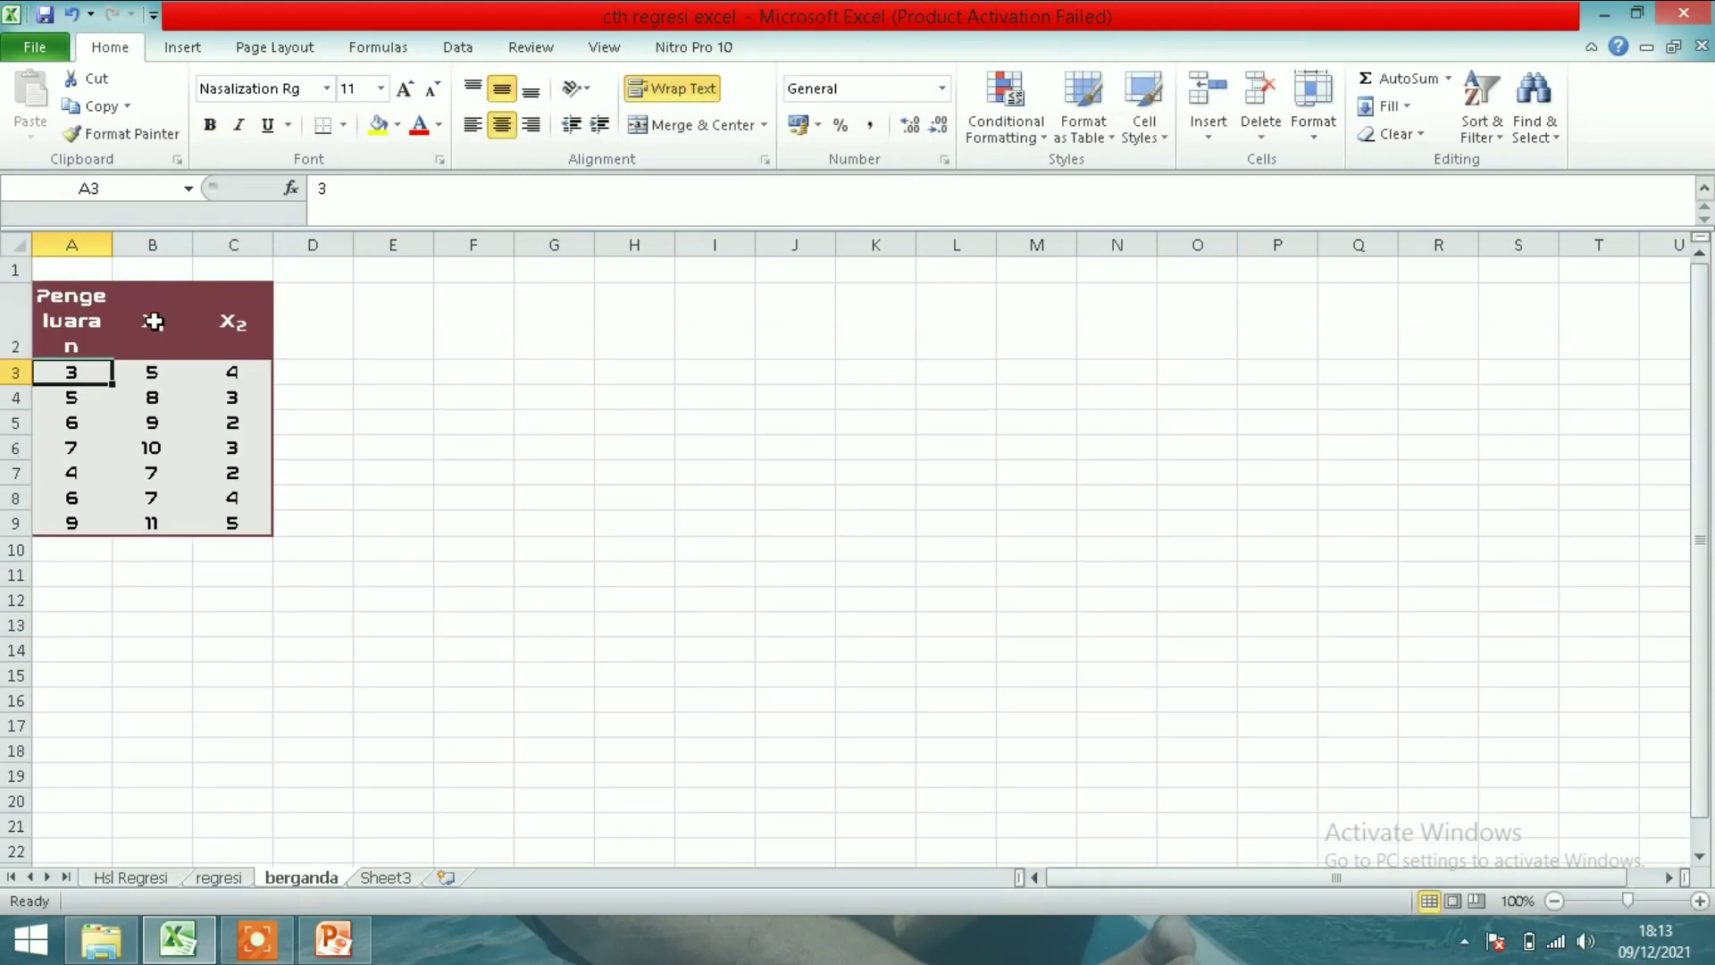
{"action": "left_click", "coordinate": [155, 321]}
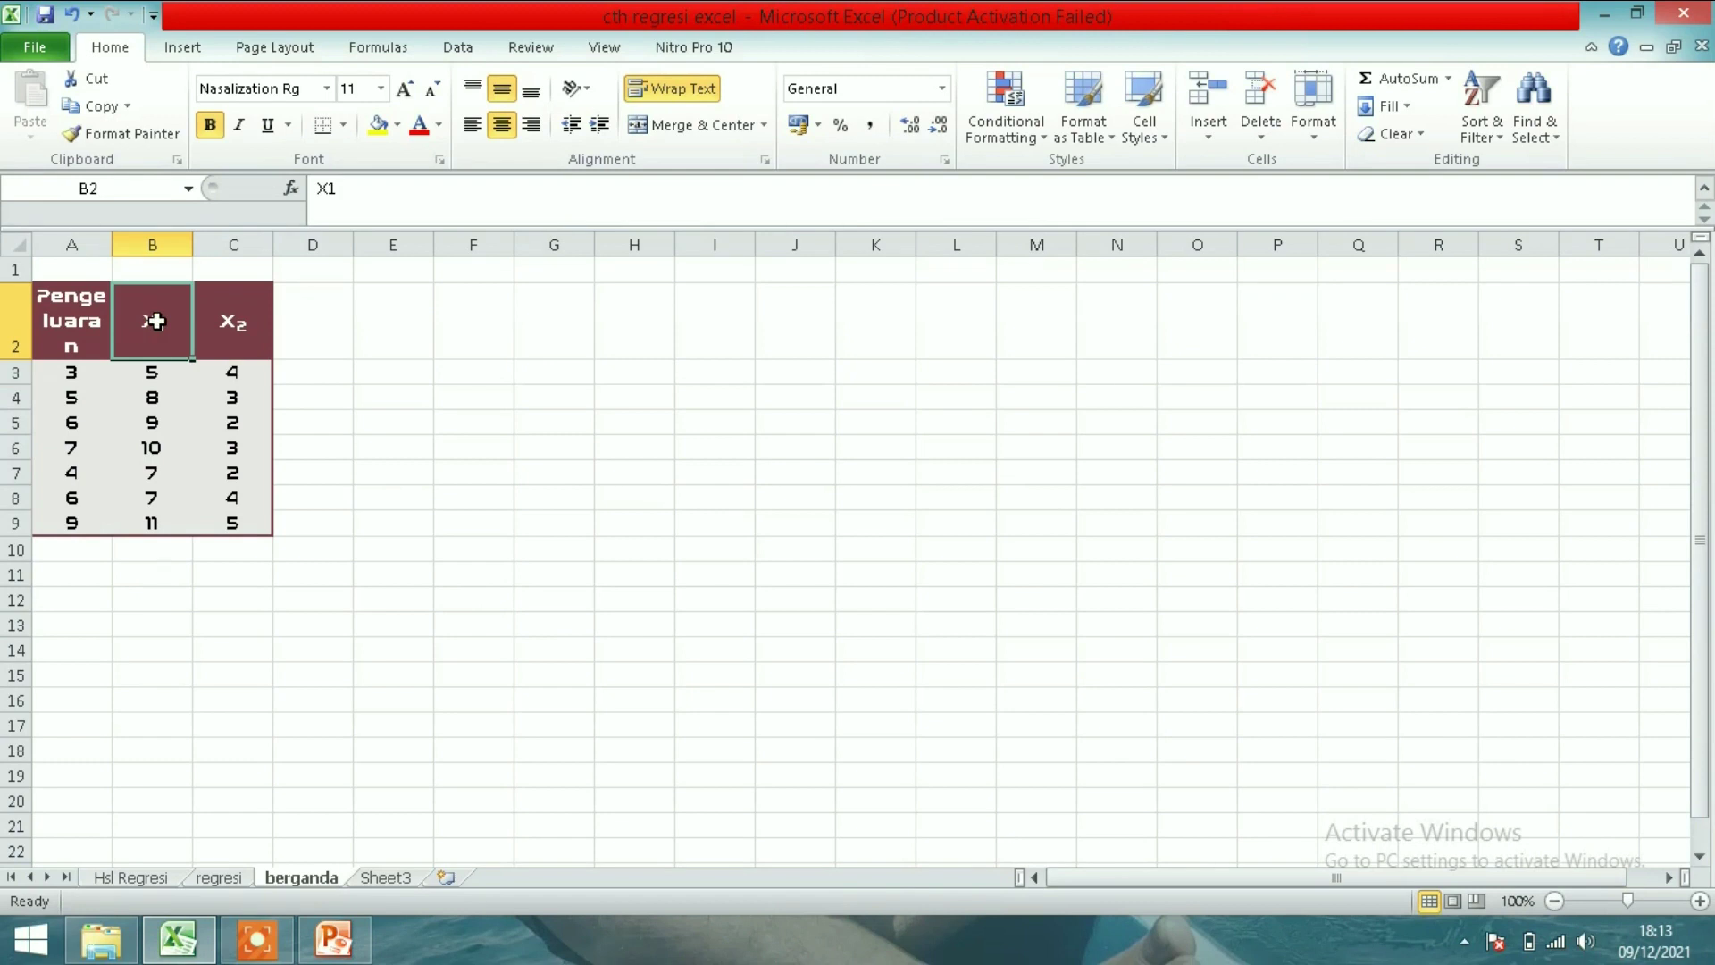
{"action": "type", "text": "Pendapatan"}
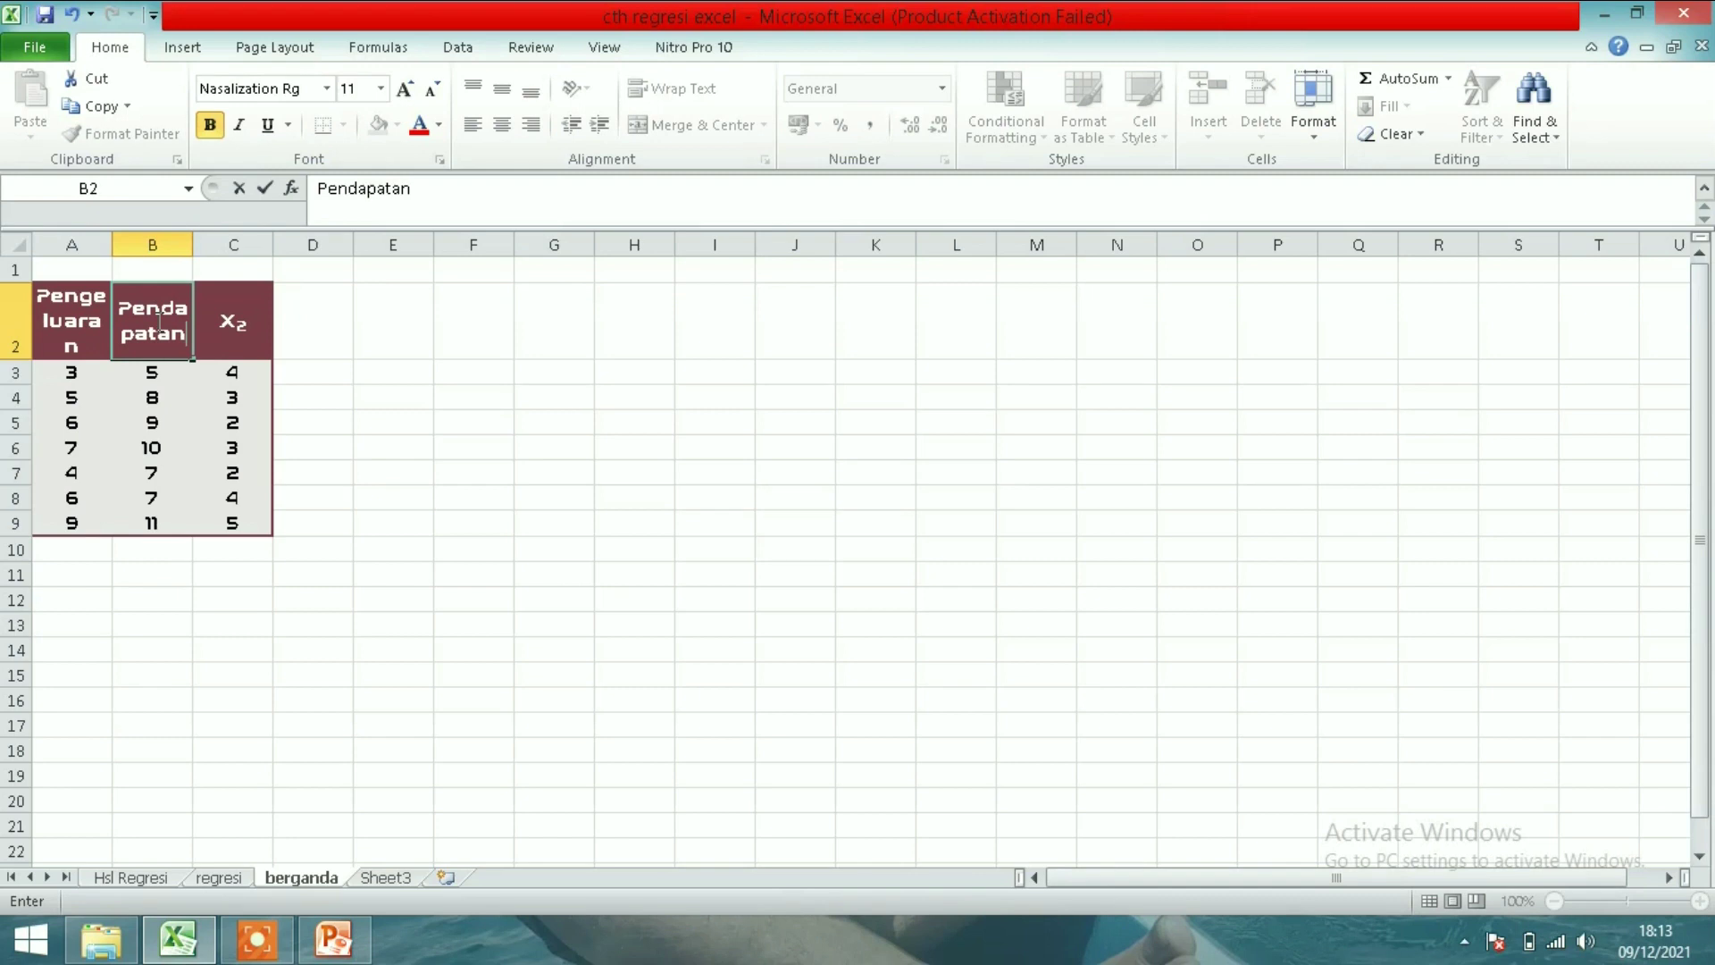
{"action": "key", "text": "Return"}
- Rename header C2 to 'Jmlh Anggota Keluarga (X2)' and widen the table columns
{"action": "left_click", "coordinate": [259, 323]}
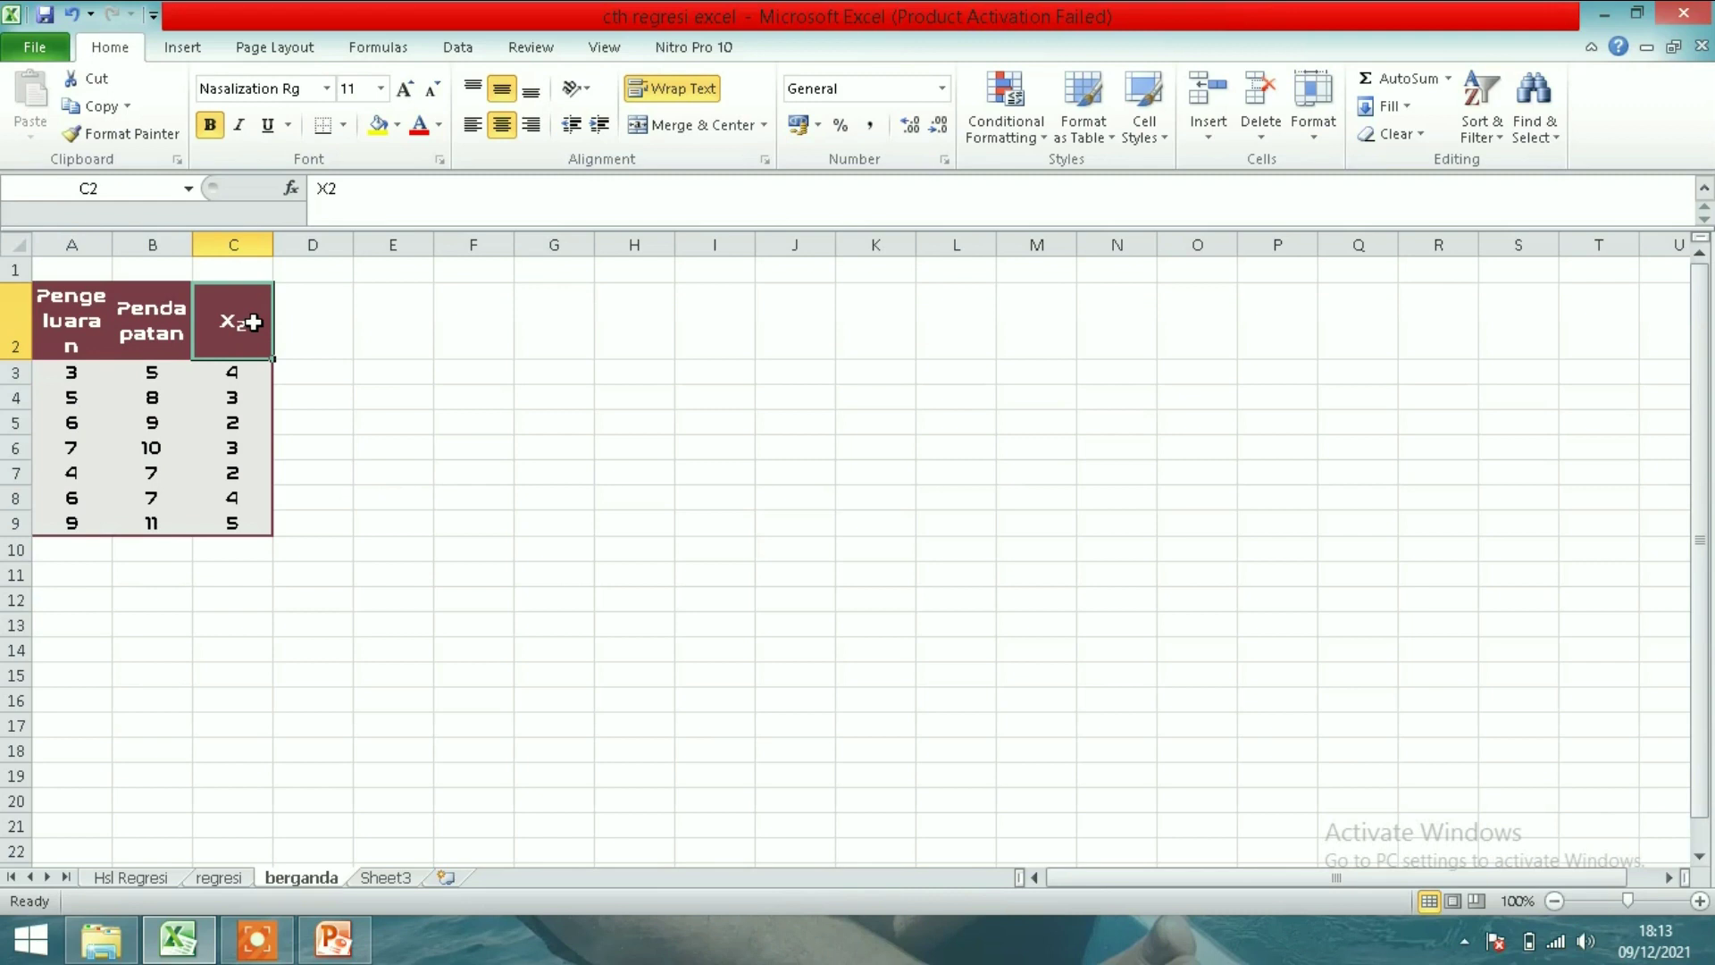
{"action": "type", "text": "Jmlh Anggota Keluarga"}
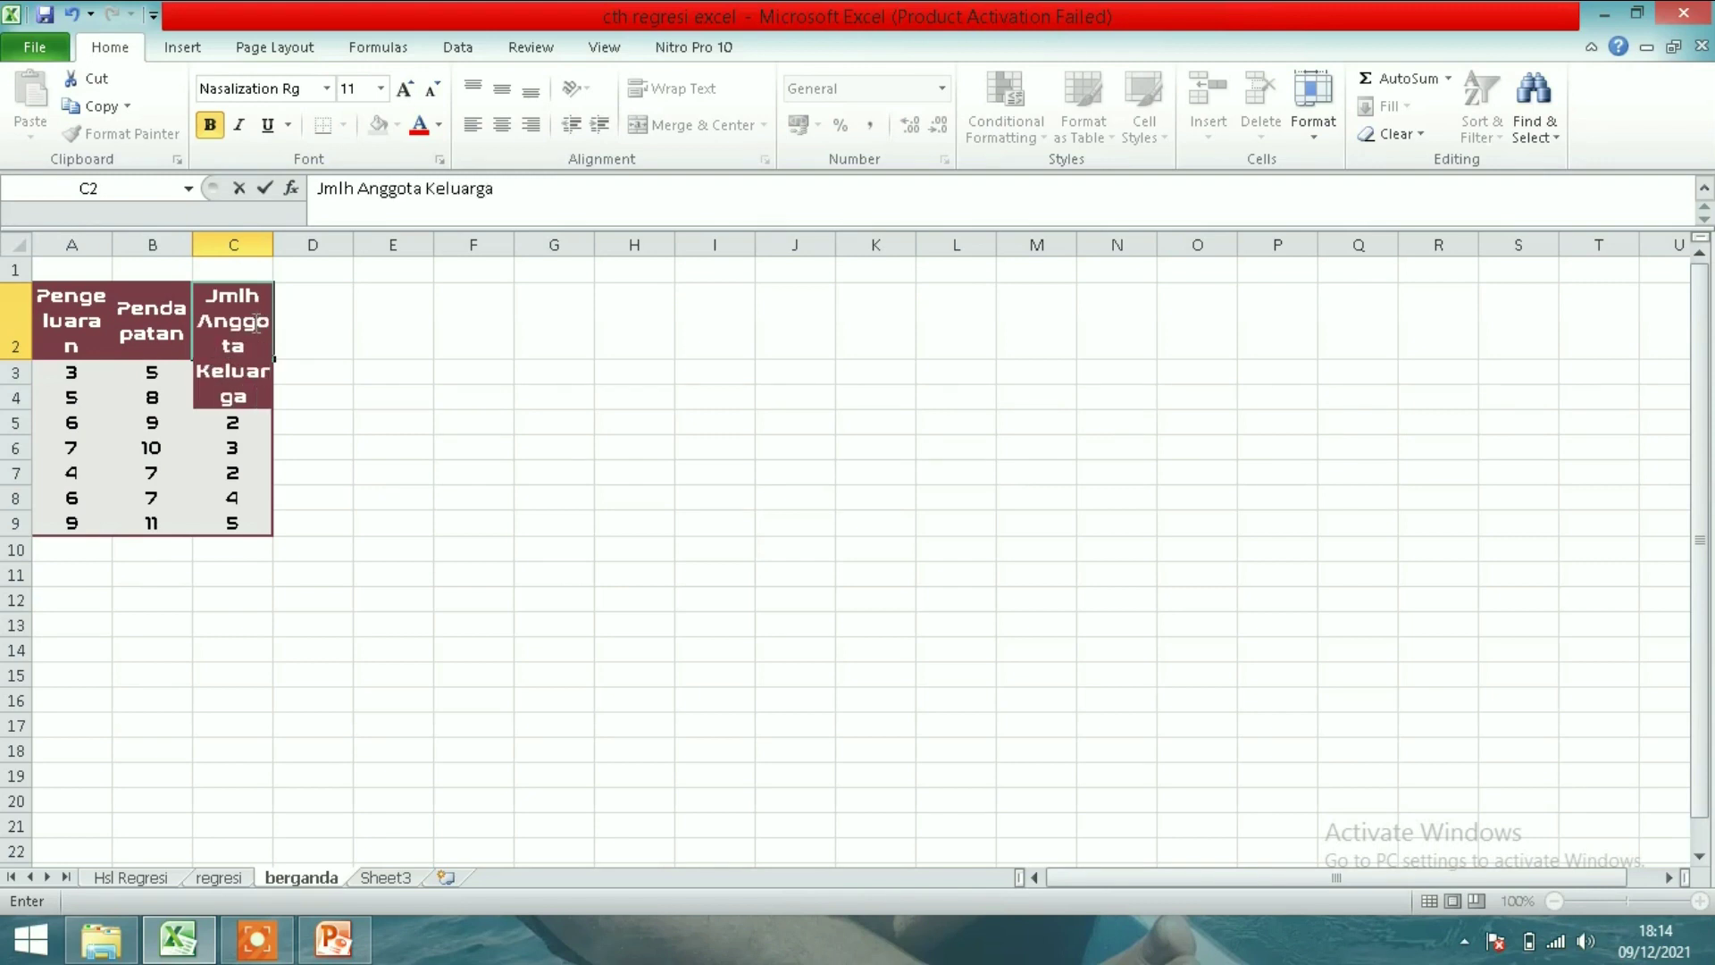
{"action": "type", "text": " (X2)"}
{"action": "key", "text": "Return"}
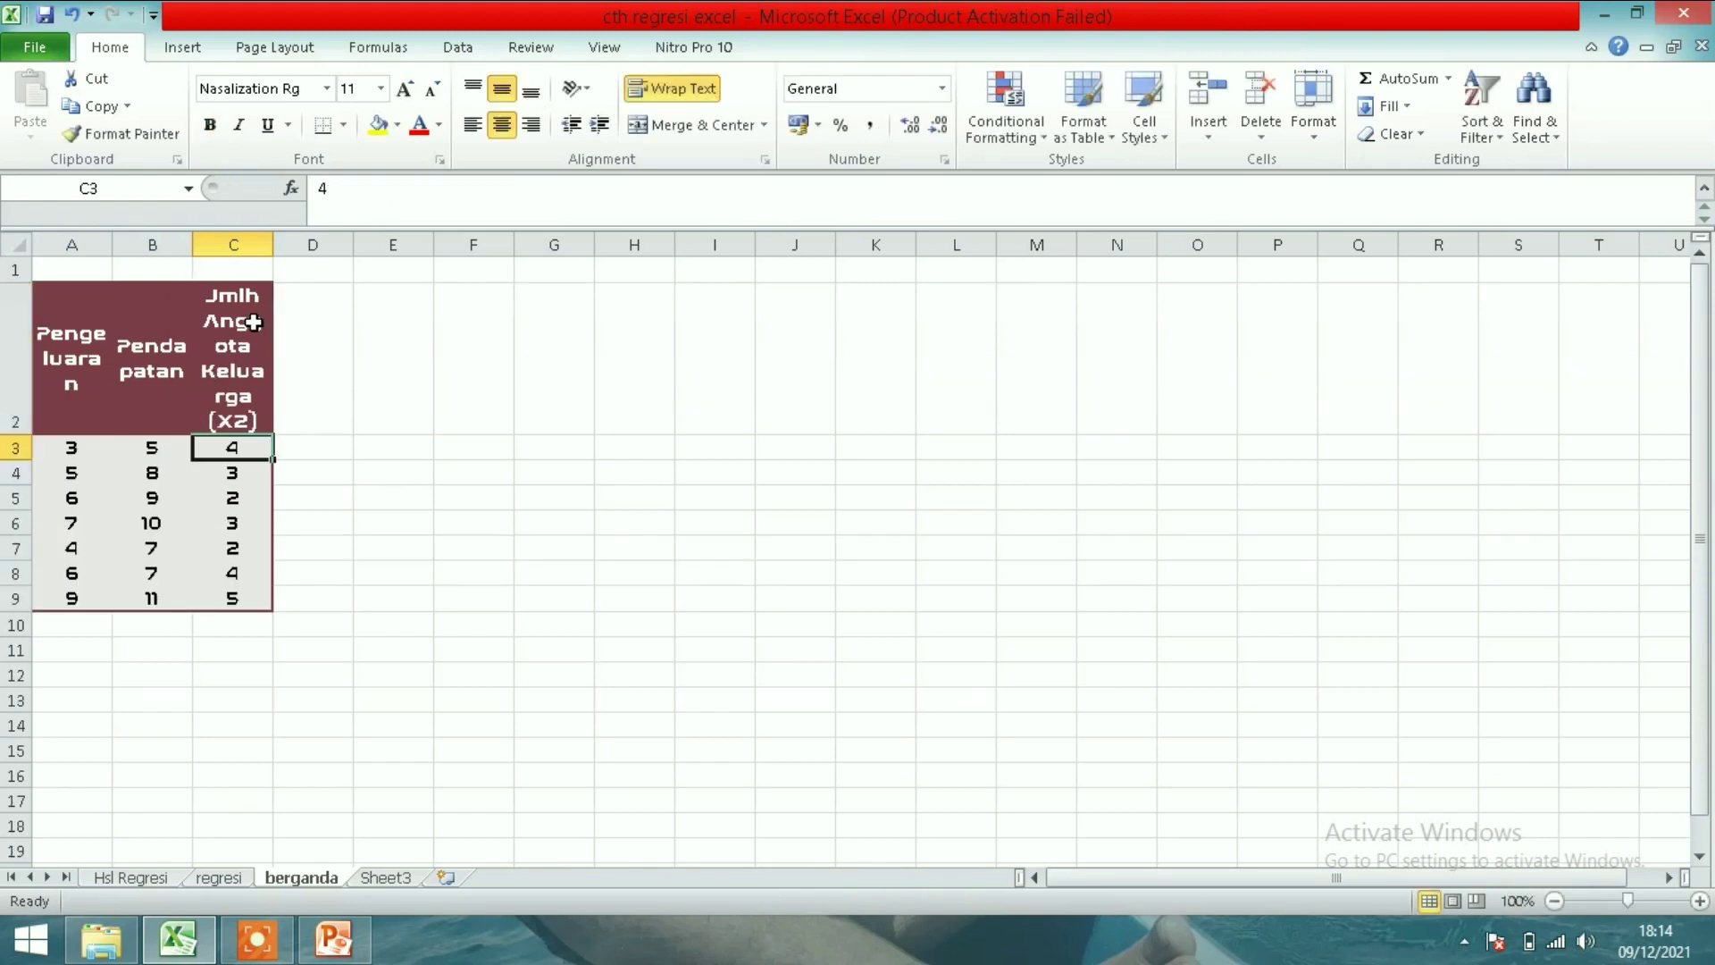
{"action": "left_click_drag", "start_coordinate": [111, 243], "coordinate": [624, 259]}
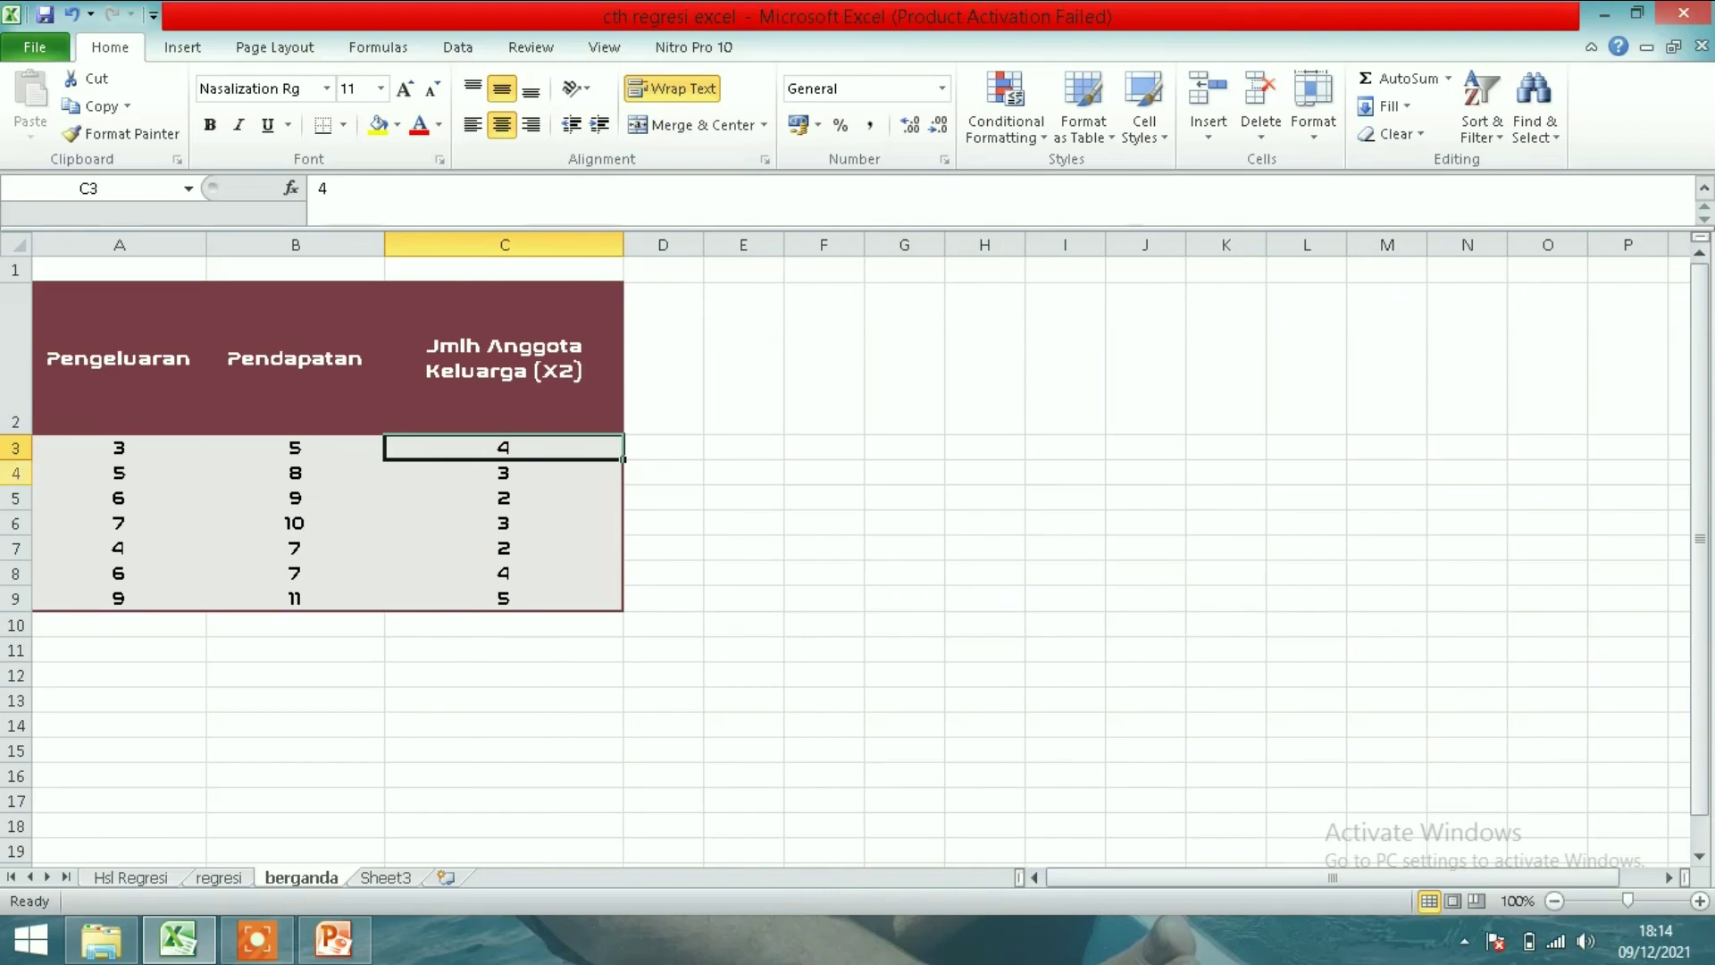
- Shorten row 2 and append (Y) and (X1) to the Pengeluaran and Pendapatan headers
{"action": "left_click_drag", "start_coordinate": [25, 435], "coordinate": [24, 335]}
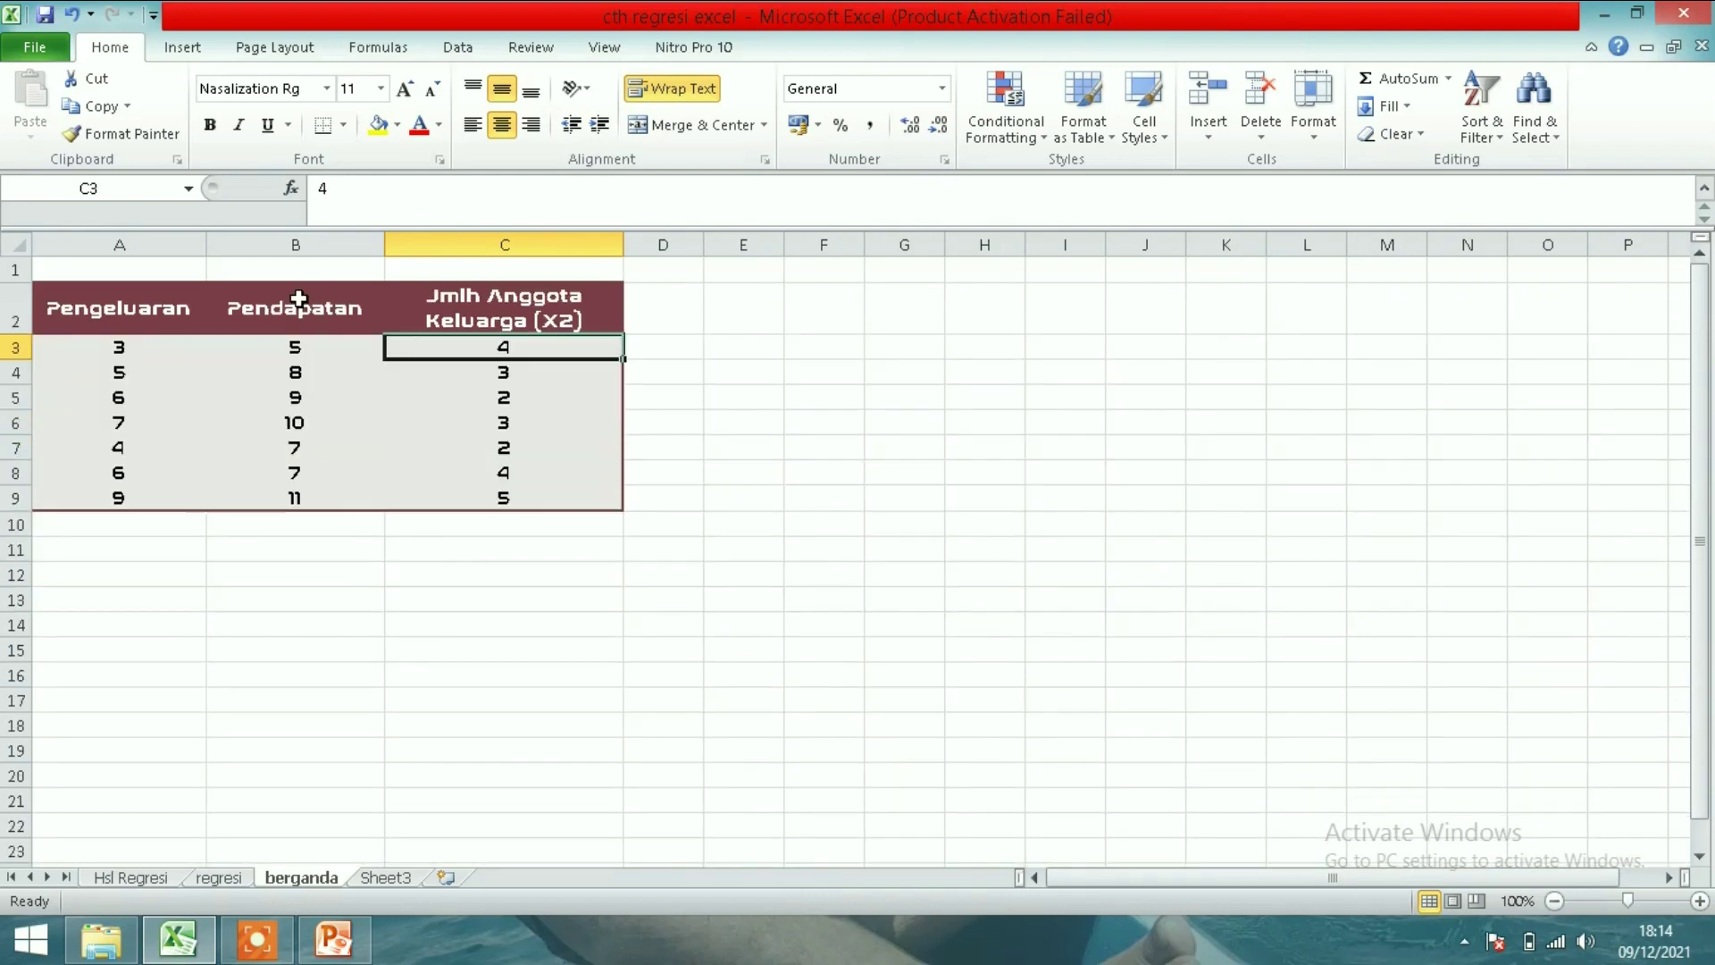
{"action": "left_click", "coordinate": [190, 309]}
{"action": "double_click", "coordinate": [190, 309]}
{"action": "type", "text": "(Y)"}
{"action": "key", "text": "Return"}
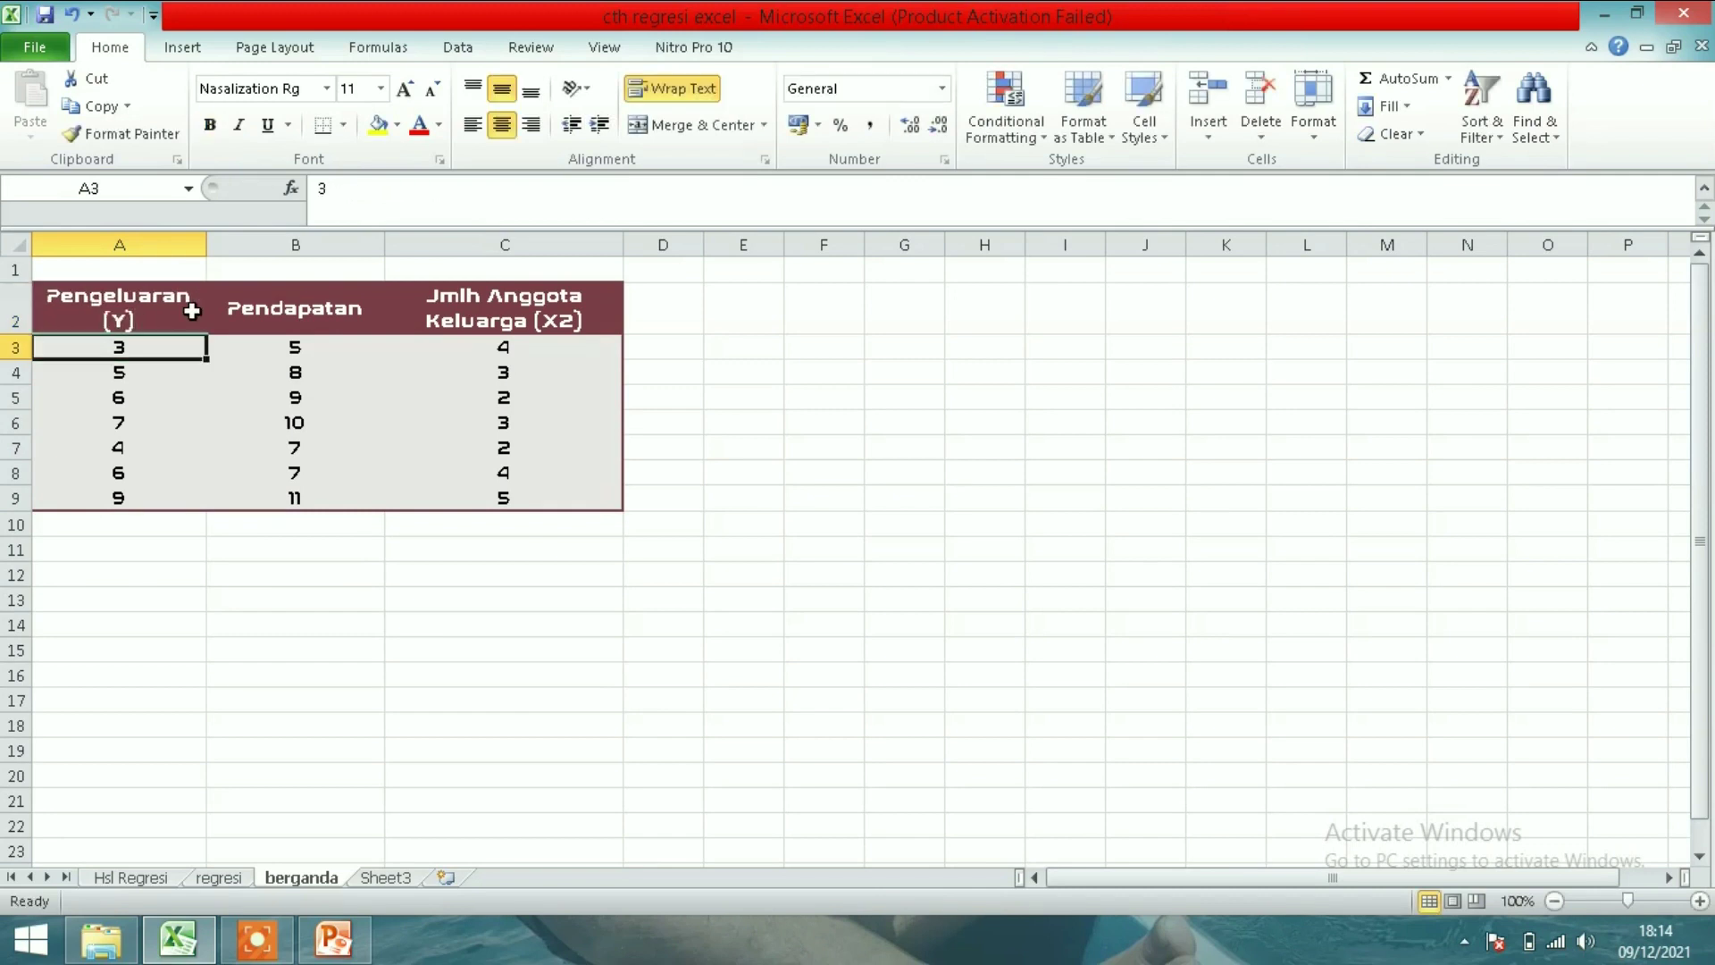
{"action": "left_click", "coordinate": [376, 312]}
{"action": "double_click", "coordinate": [375, 313]}
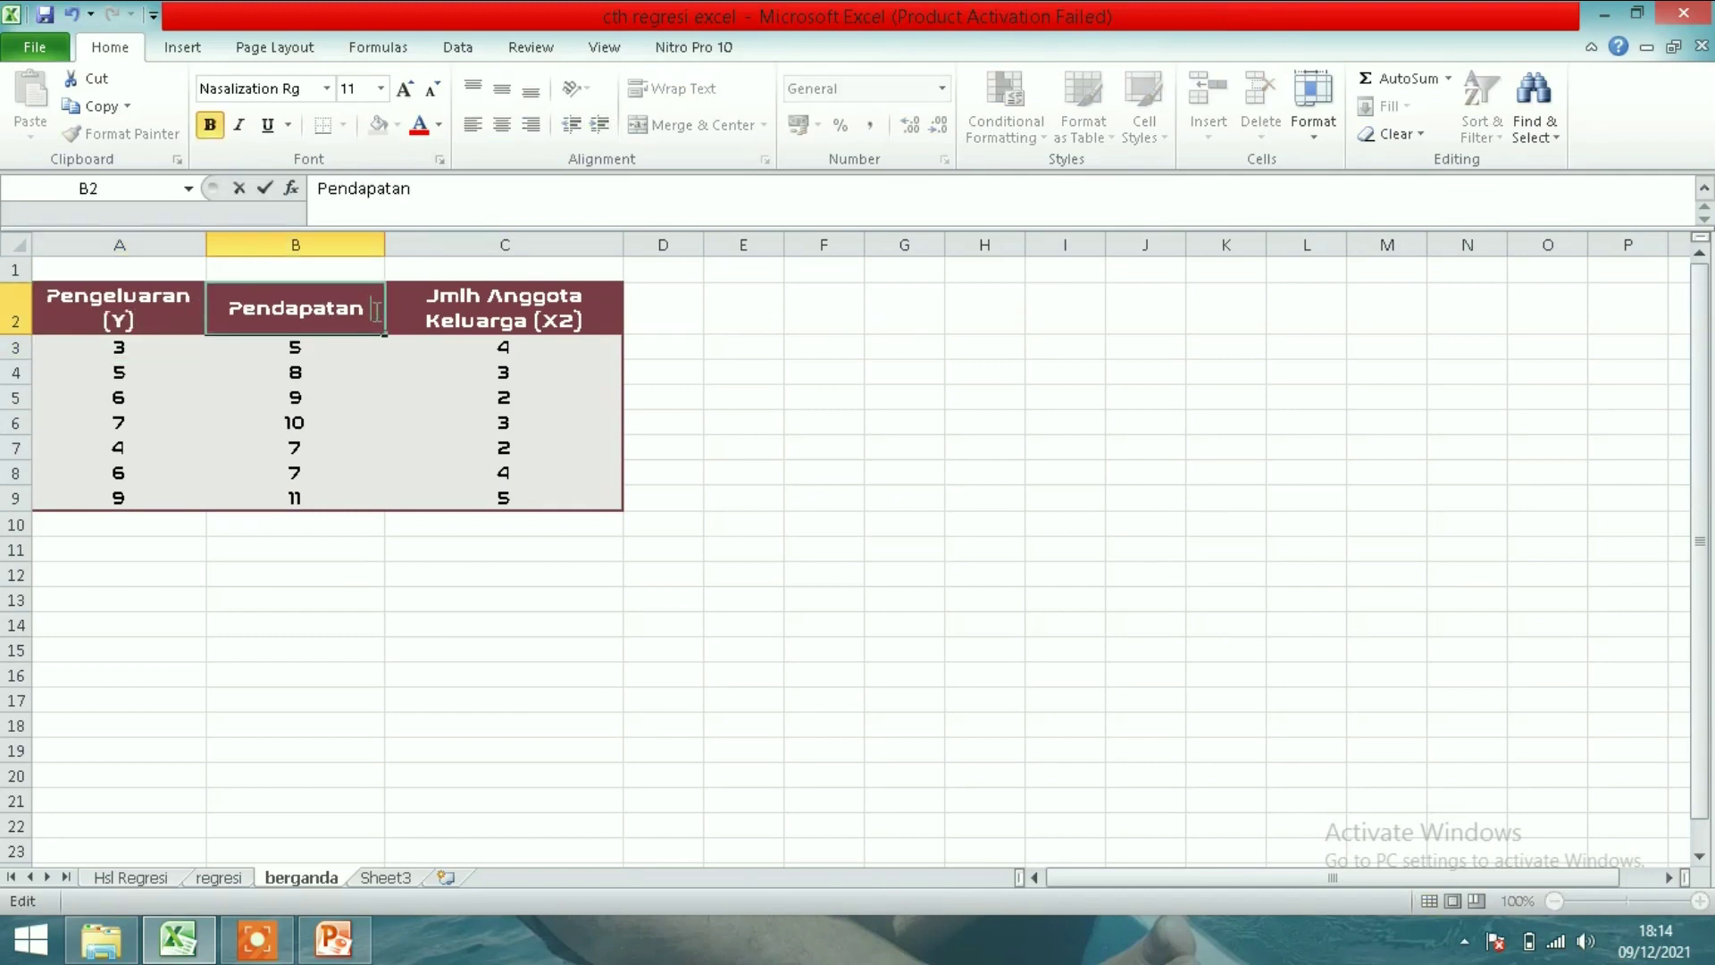
{"action": "type", "text": " (X"}
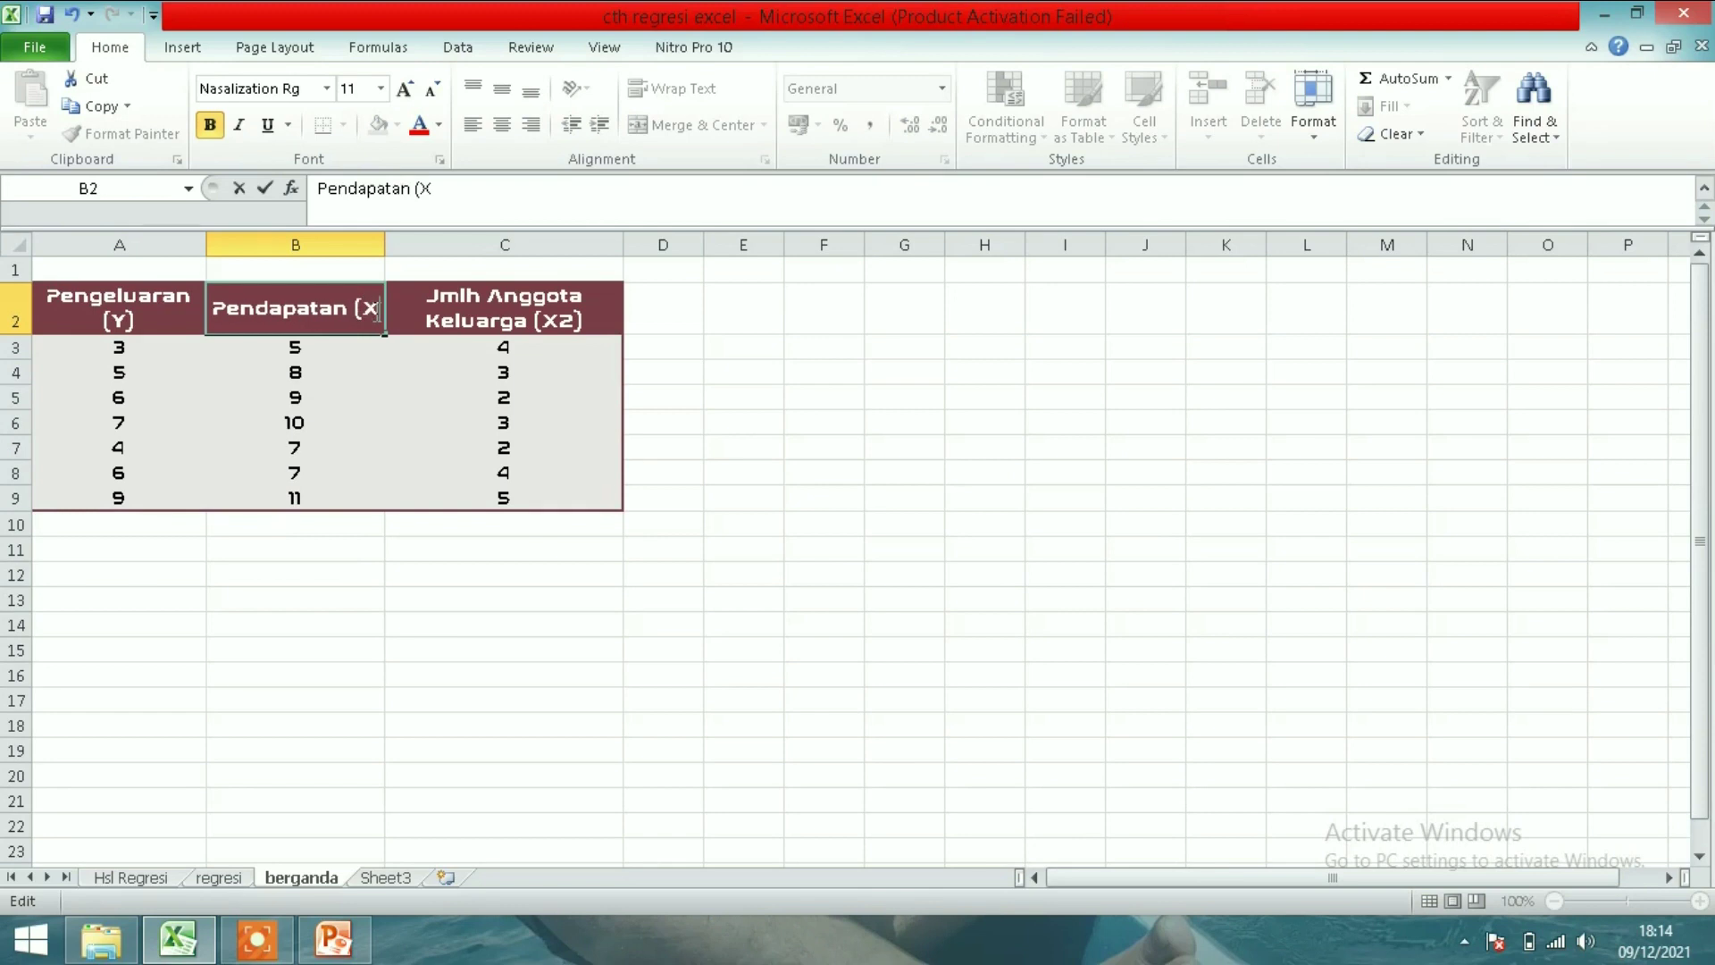
{"action": "type", "text": "1)"}
{"action": "key", "text": "Return"}
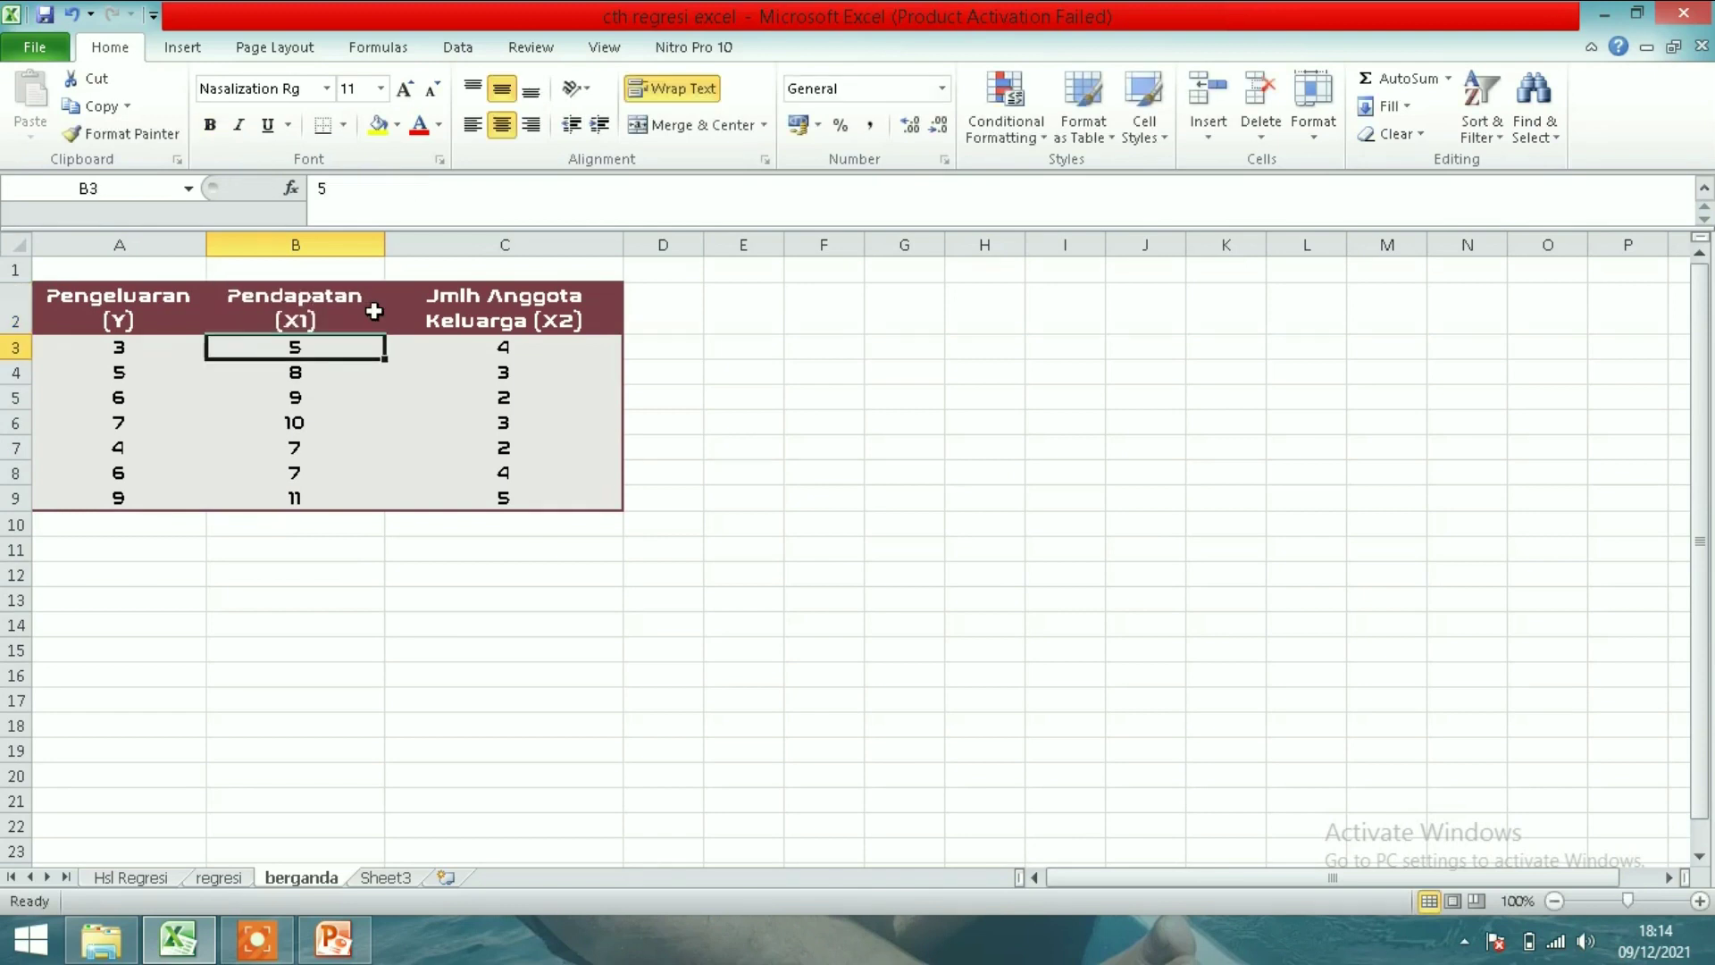
{"action": "left_click", "coordinate": [793, 527]}
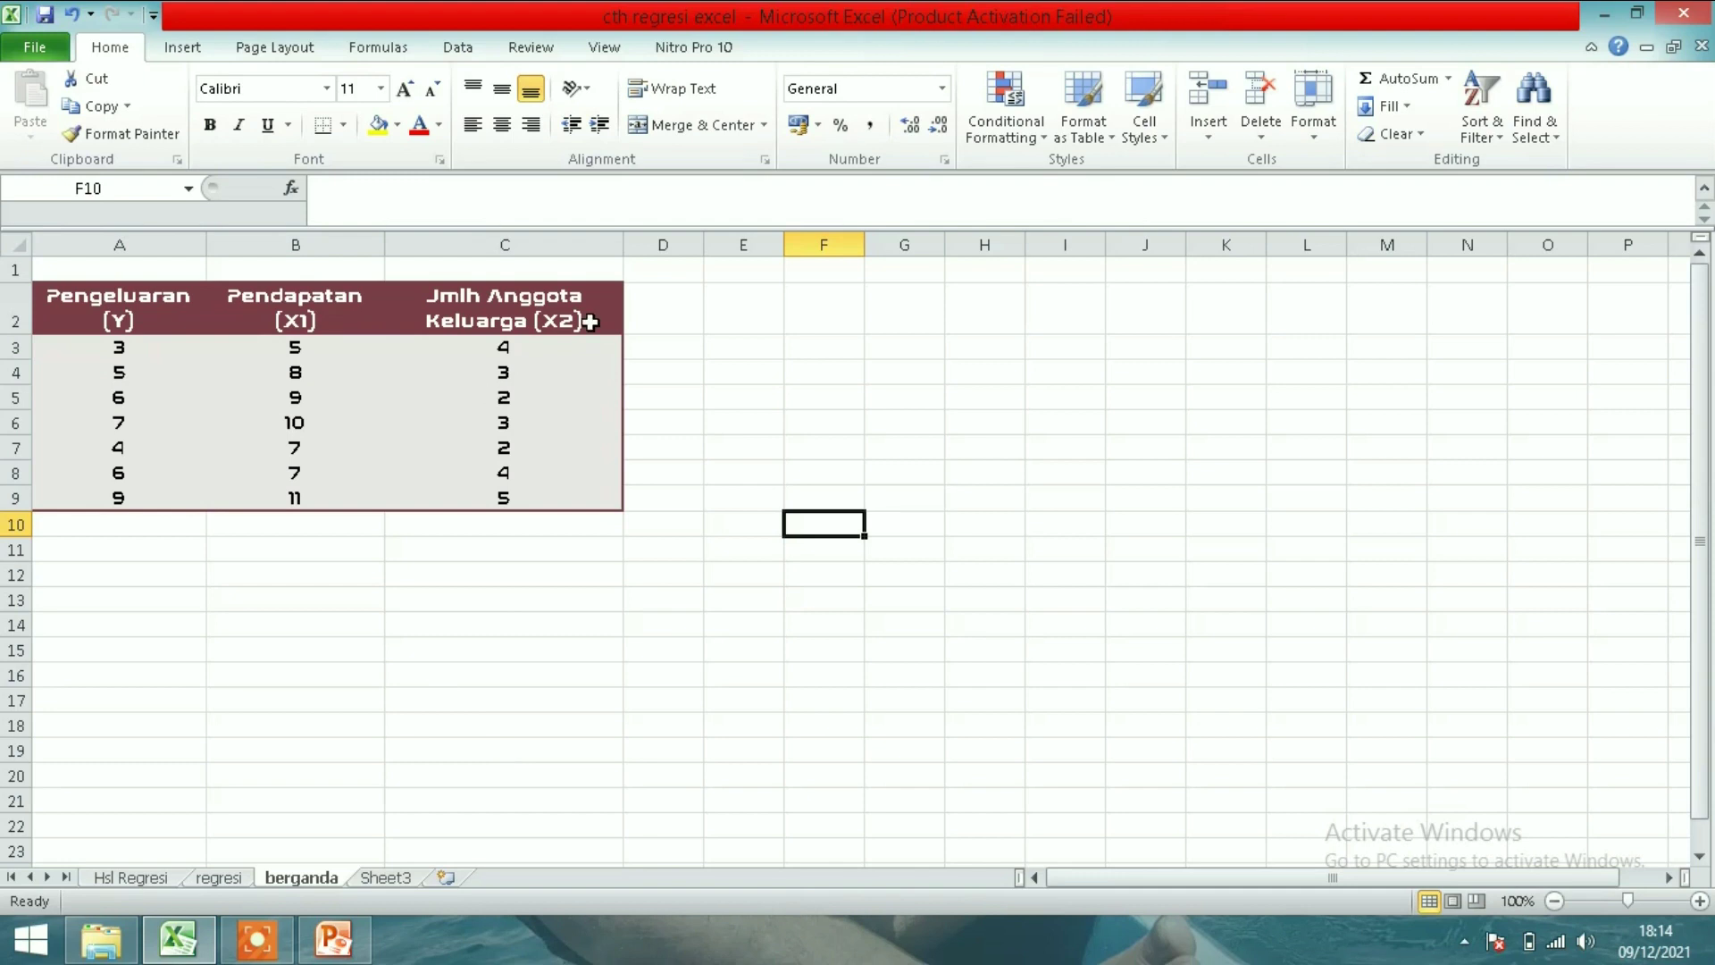
- Start a Data Analysis Regression with Input Y Range $A$2:$A$9
{"action": "left_click", "coordinate": [457, 49]}
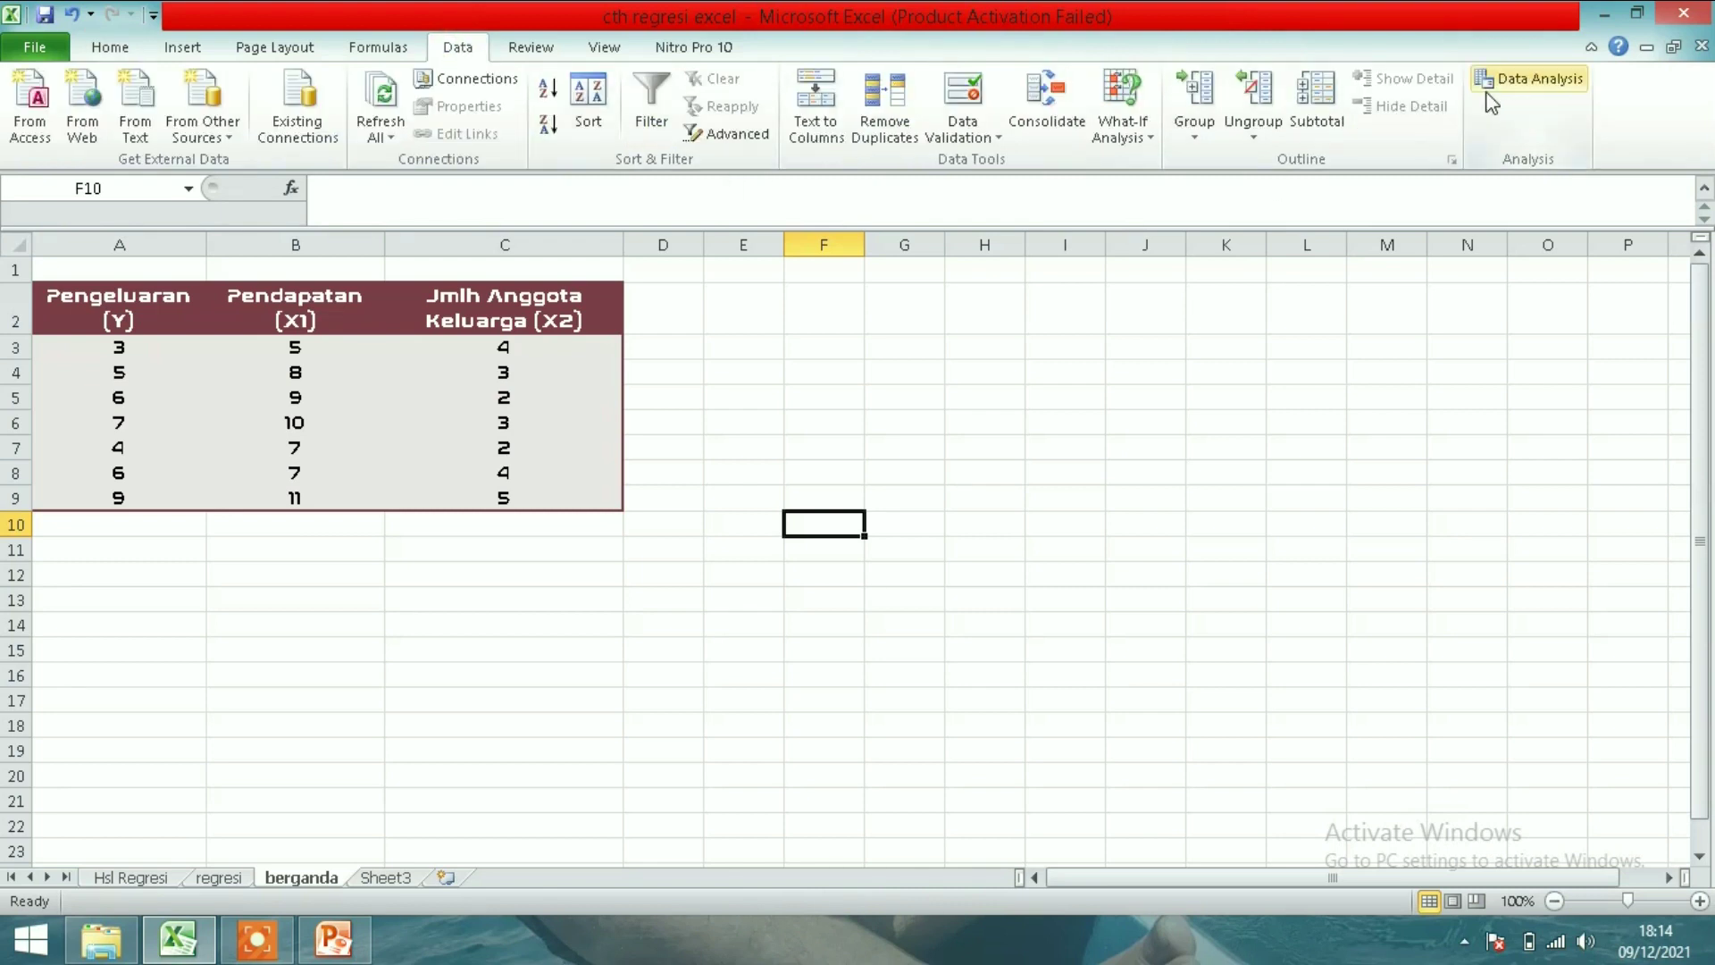
{"action": "left_click", "coordinate": [1488, 89]}
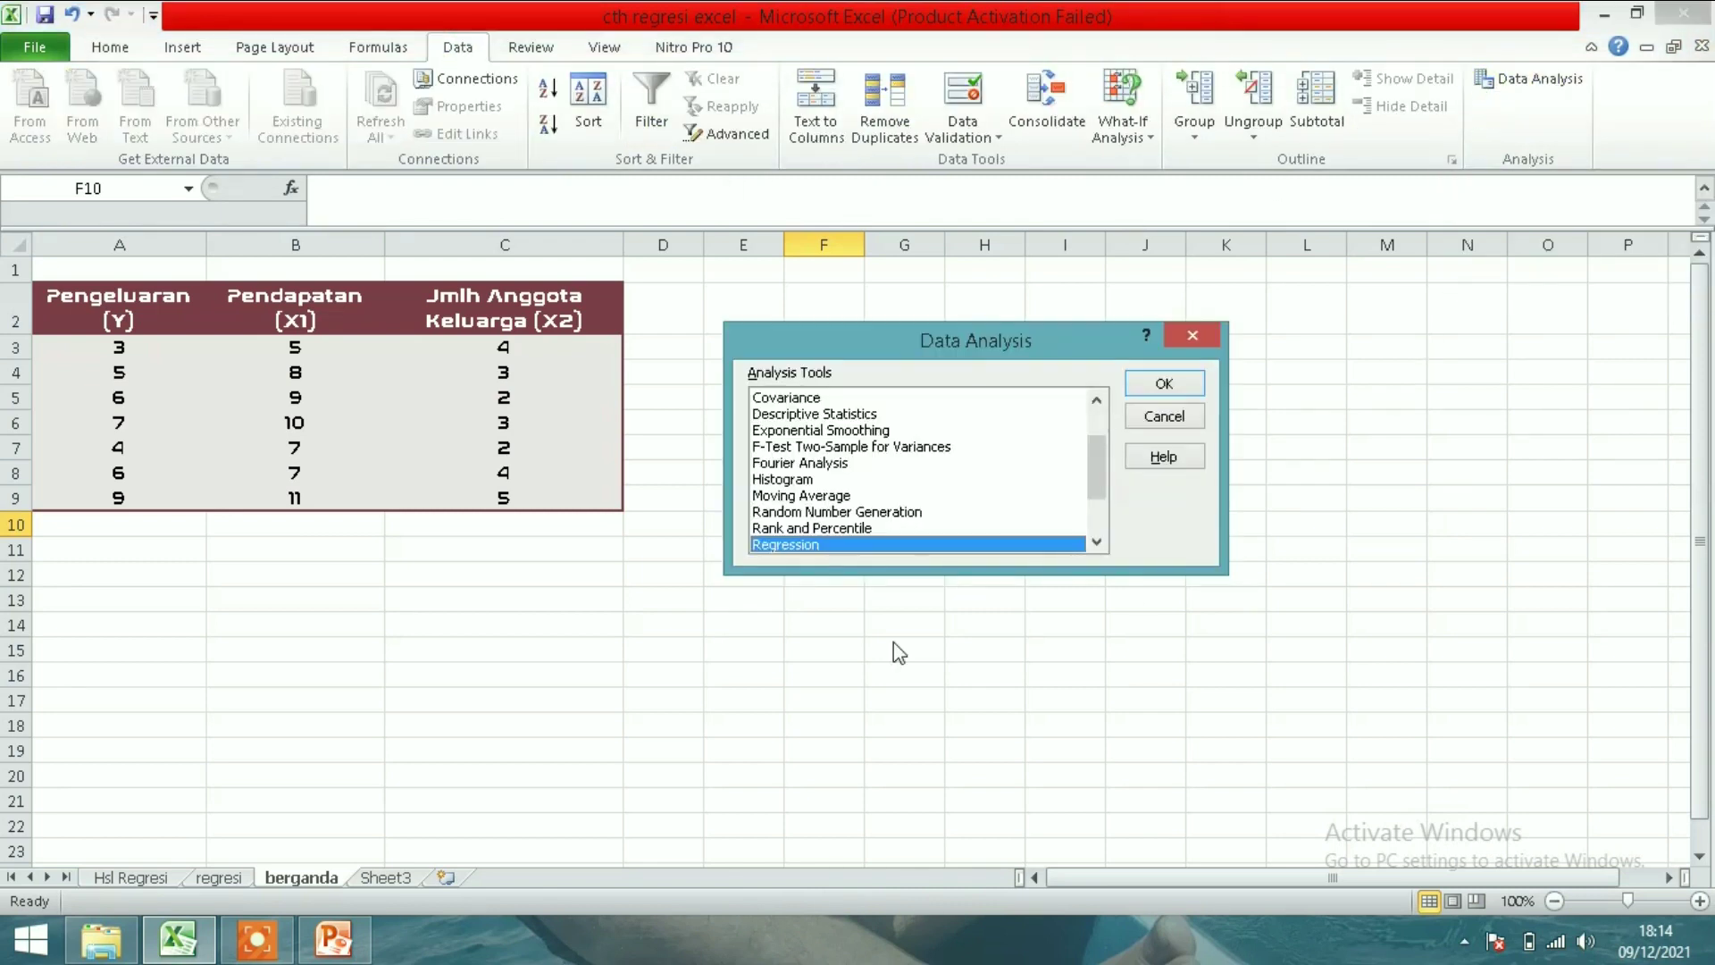
{"action": "left_click", "coordinate": [1162, 385]}
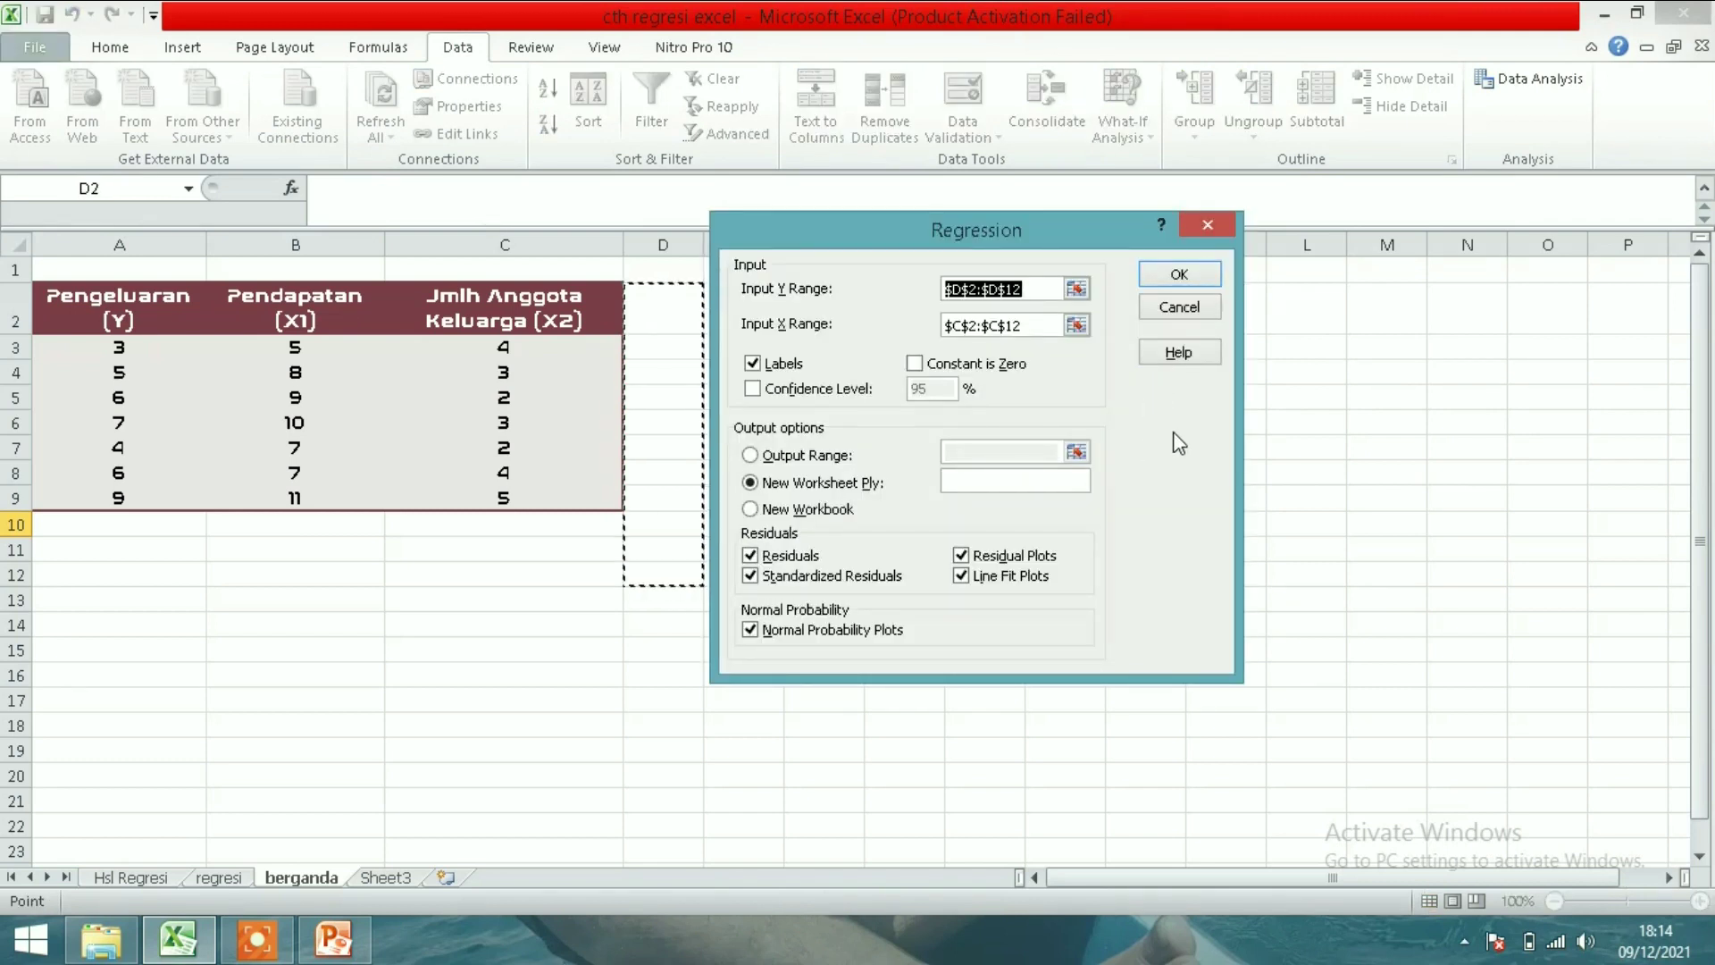
{"action": "left_click", "coordinate": [1076, 289]}
{"action": "left_click_drag", "start_coordinate": [116, 299], "coordinate": [113, 496]}
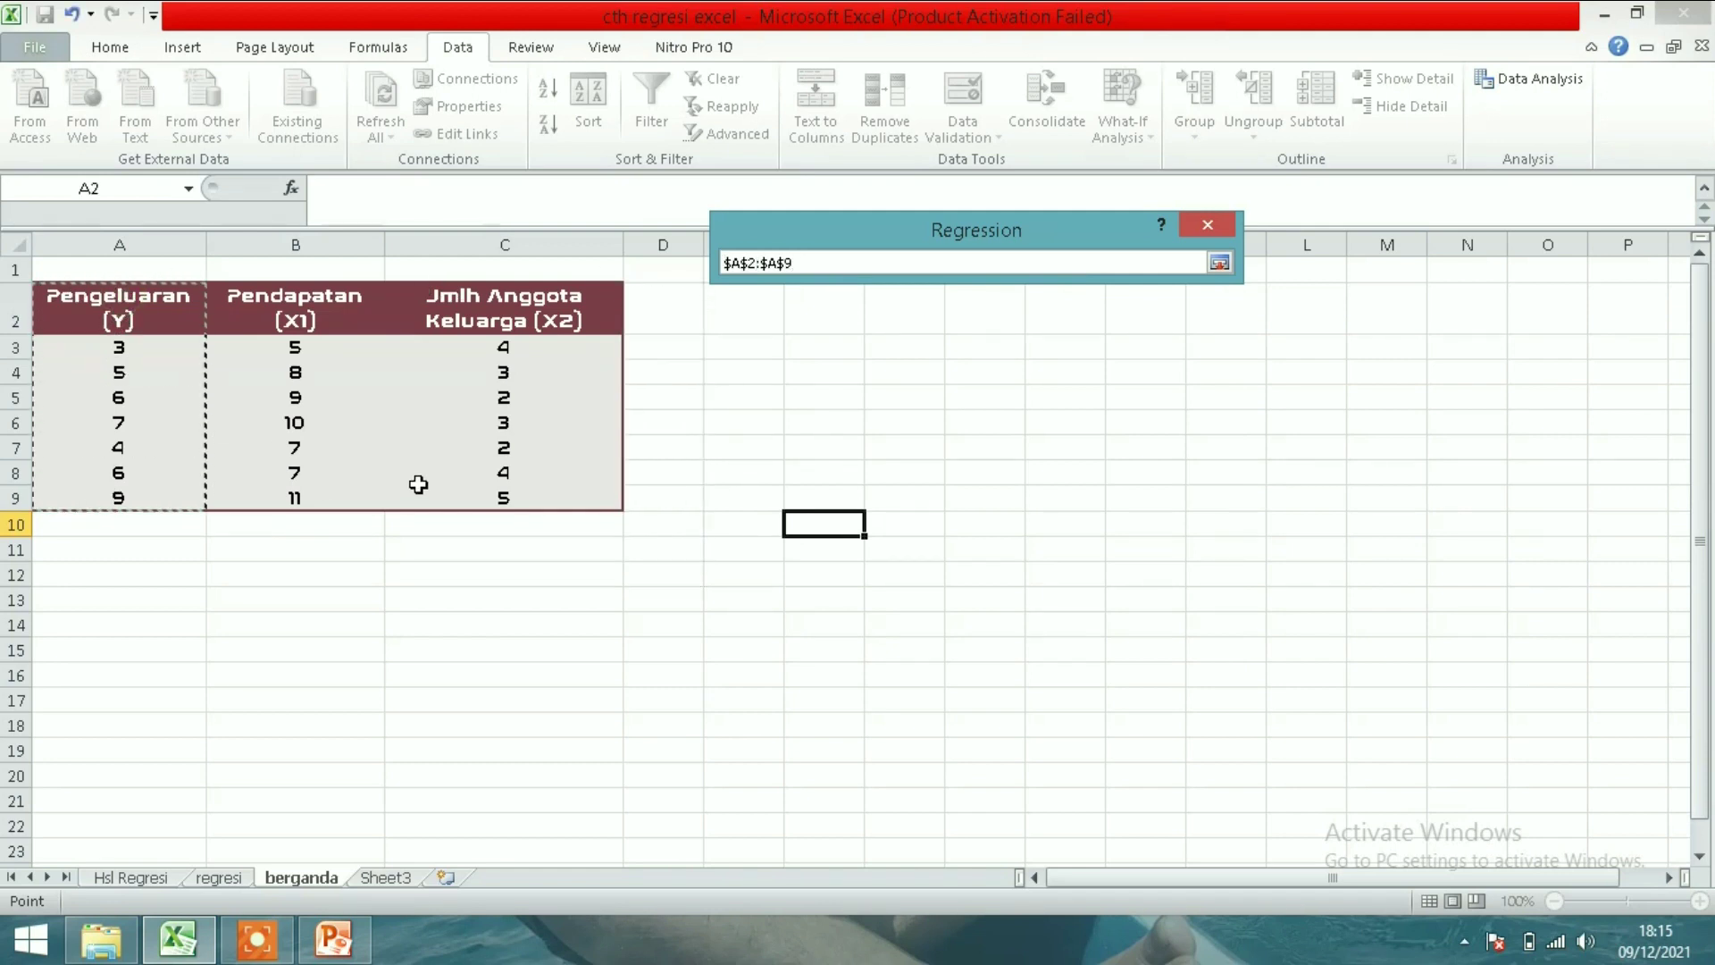
{"action": "left_click", "coordinate": [1219, 262]}
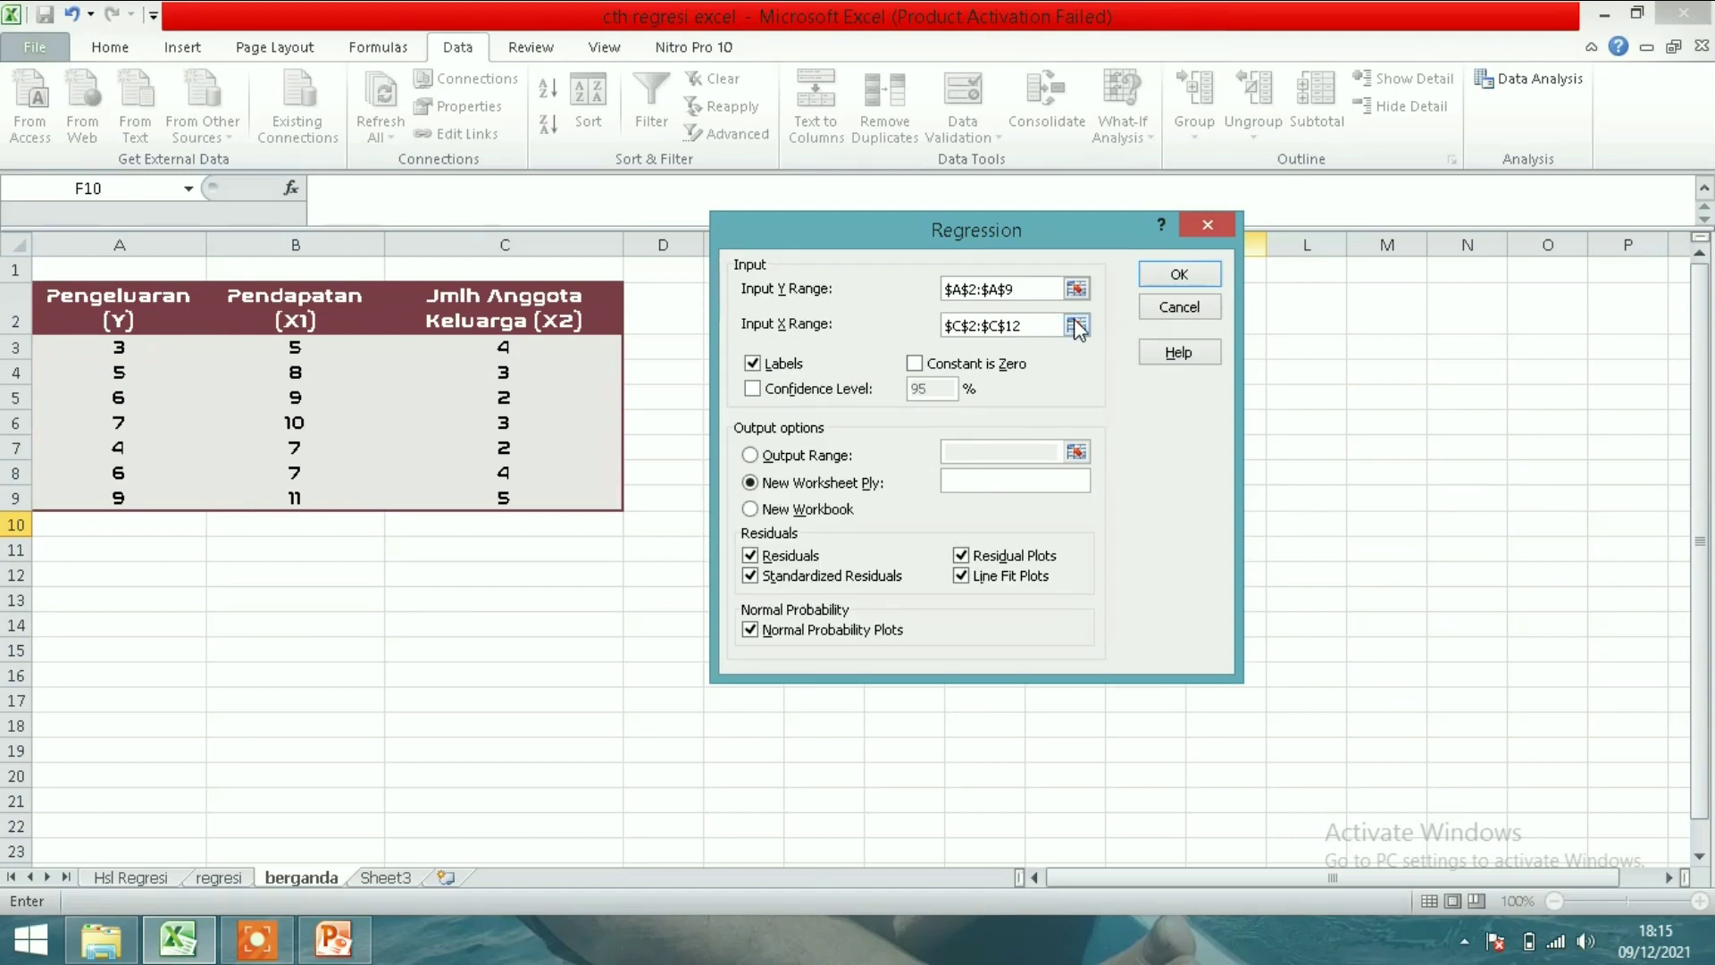
- Set Input X Range $B$2:$C$9 and run the regression with labels, residuals and plots
{"action": "left_click", "coordinate": [1077, 326]}
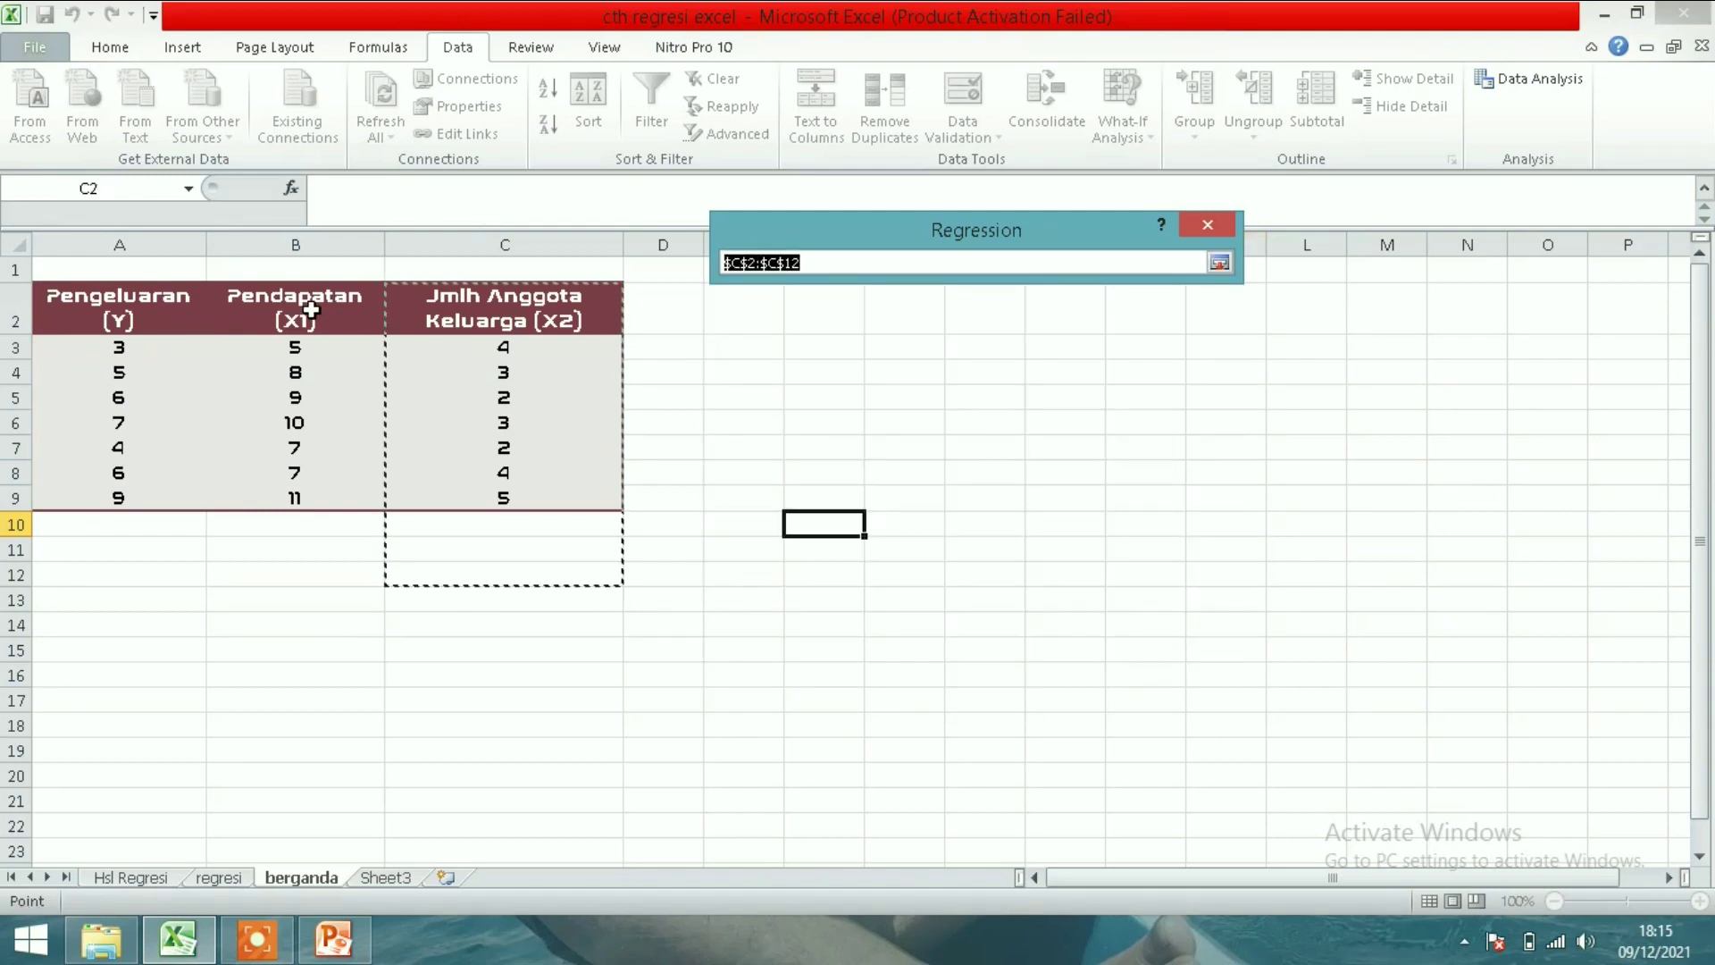
{"action": "left_click_drag", "start_coordinate": [310, 306], "coordinate": [457, 371]}
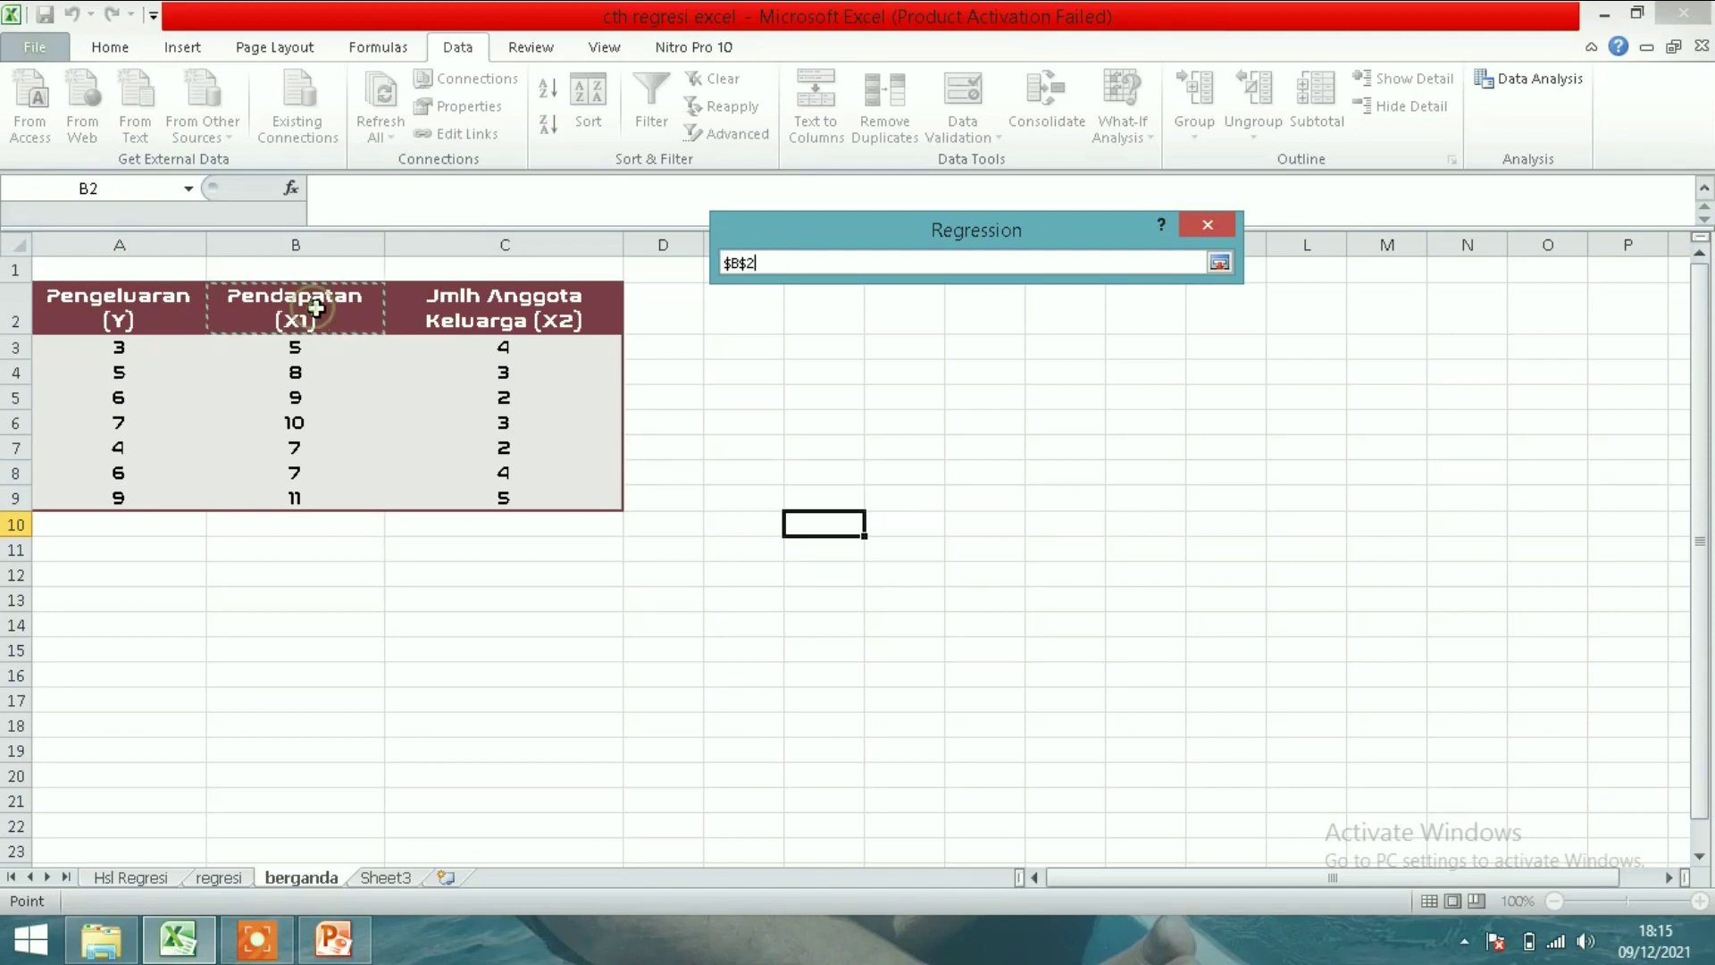
{"action": "left_click_drag", "start_coordinate": [457, 372], "coordinate": [474, 490]}
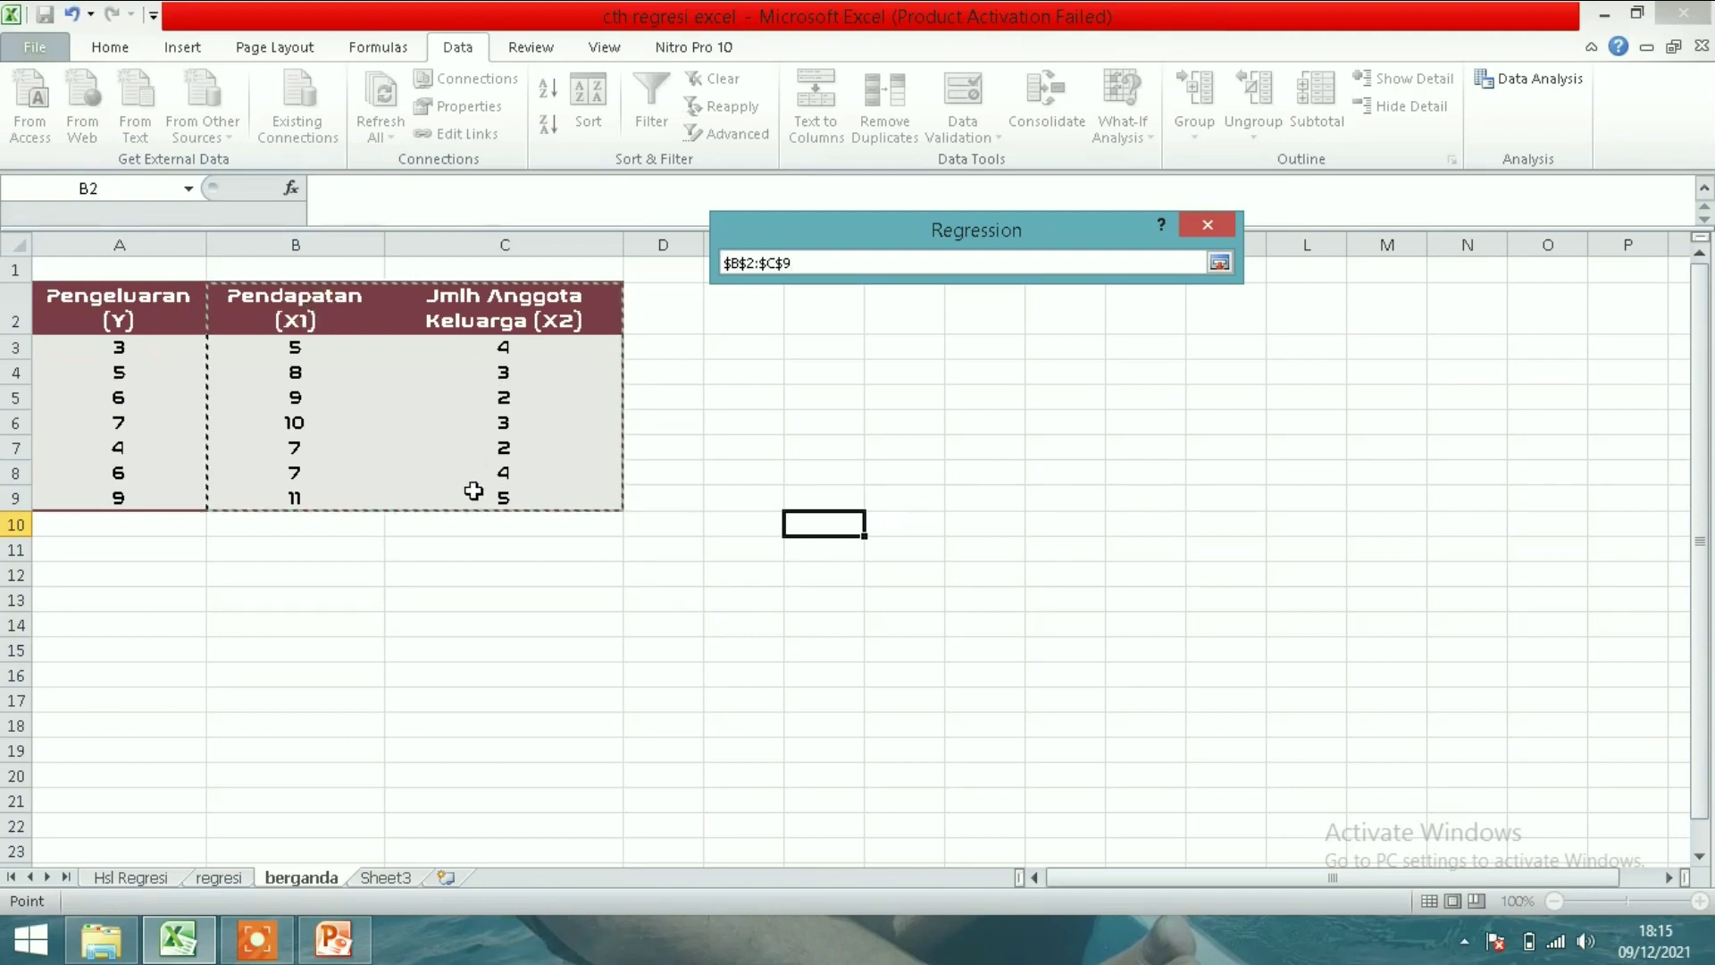
{"action": "left_click", "coordinate": [1220, 263]}
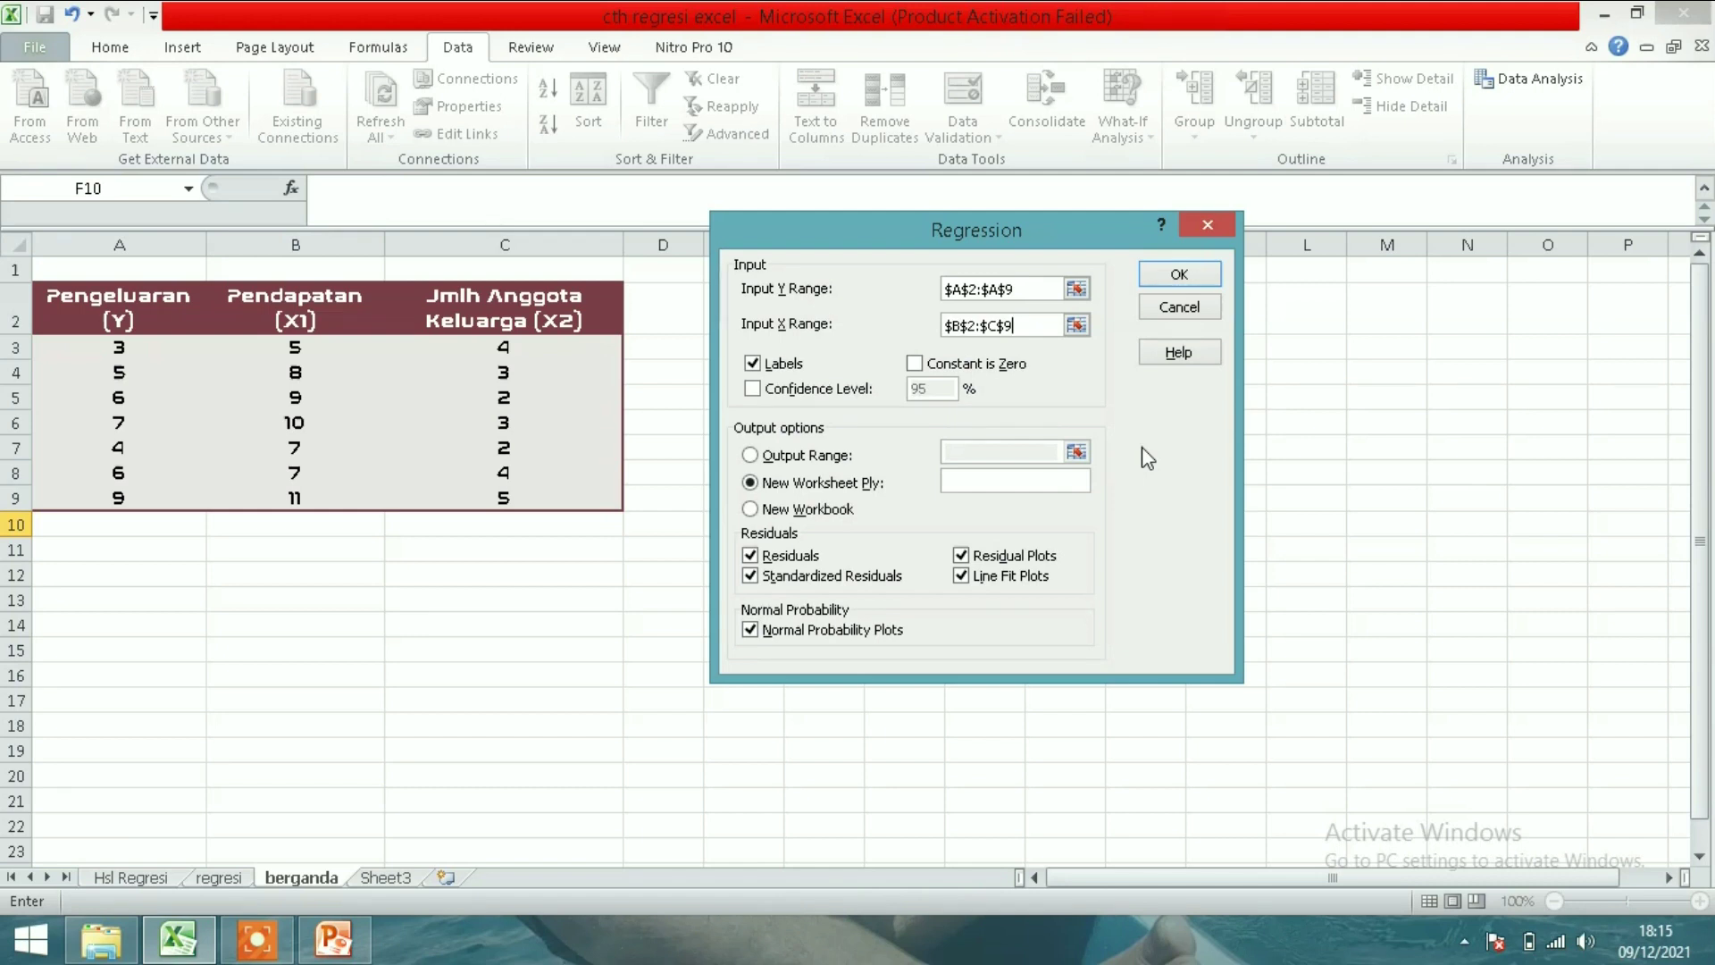
{"action": "left_click", "coordinate": [1179, 273]}
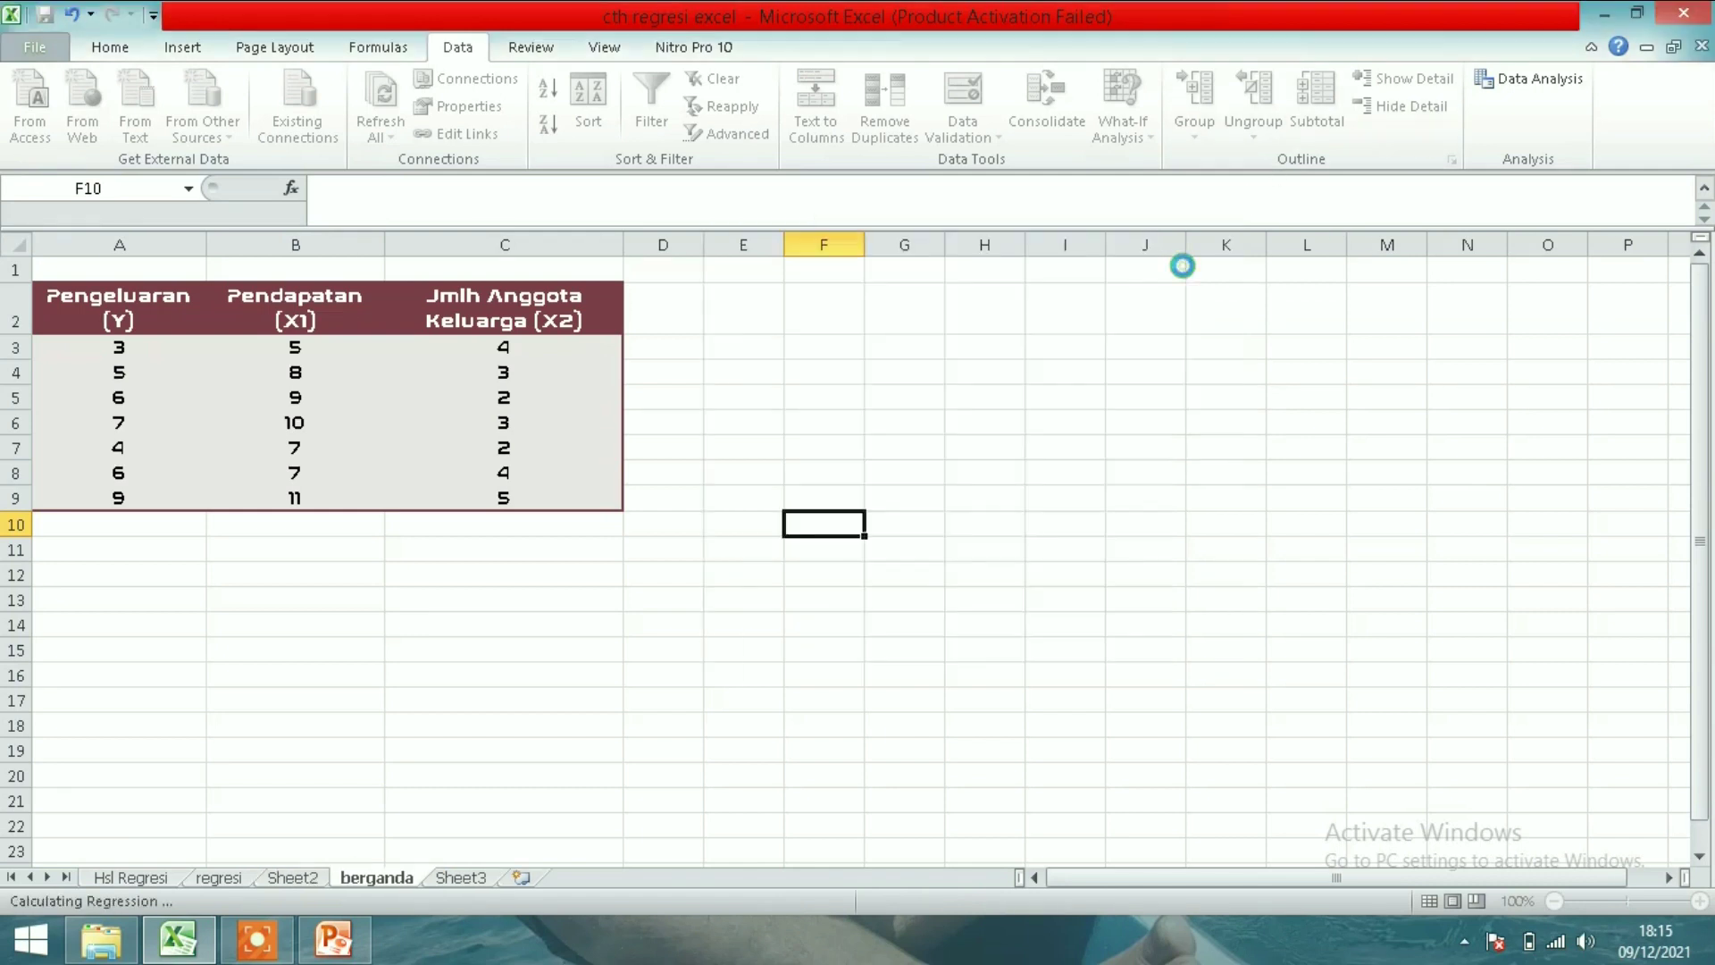
- Widen output columns A, B, F and I, then scroll down to the residual output
{"action": "left_click", "coordinate": [814, 728]}
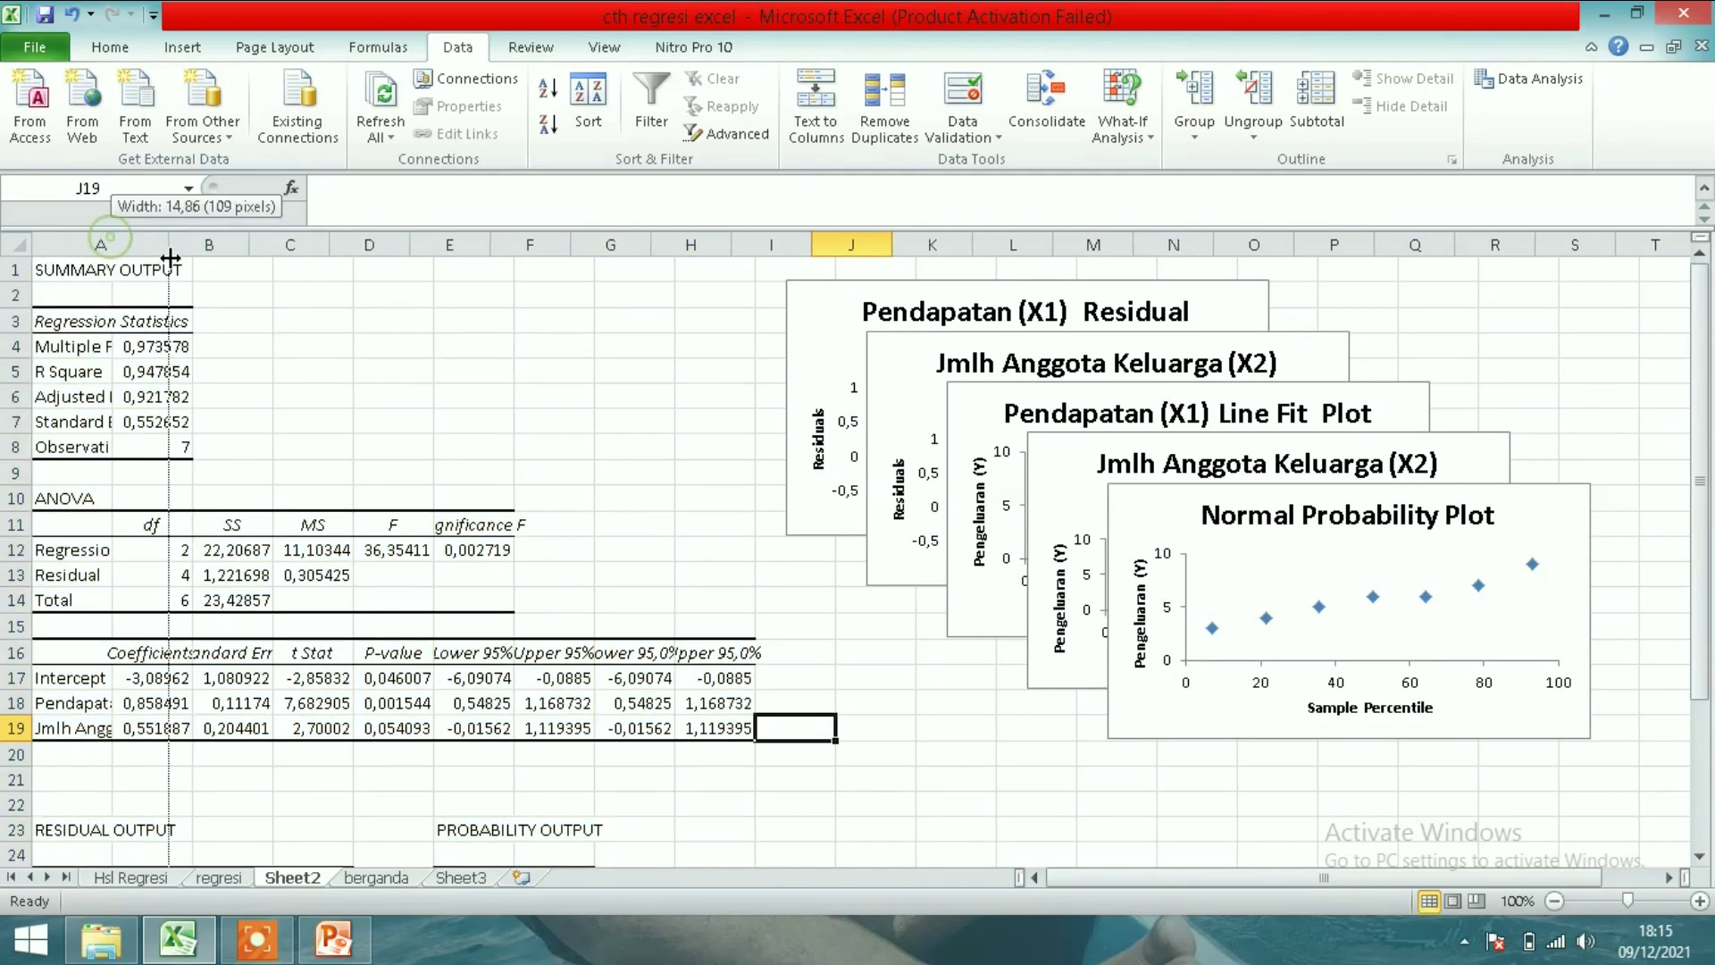
{"action": "left_click_drag", "start_coordinate": [112, 244], "coordinate": [196, 244]}
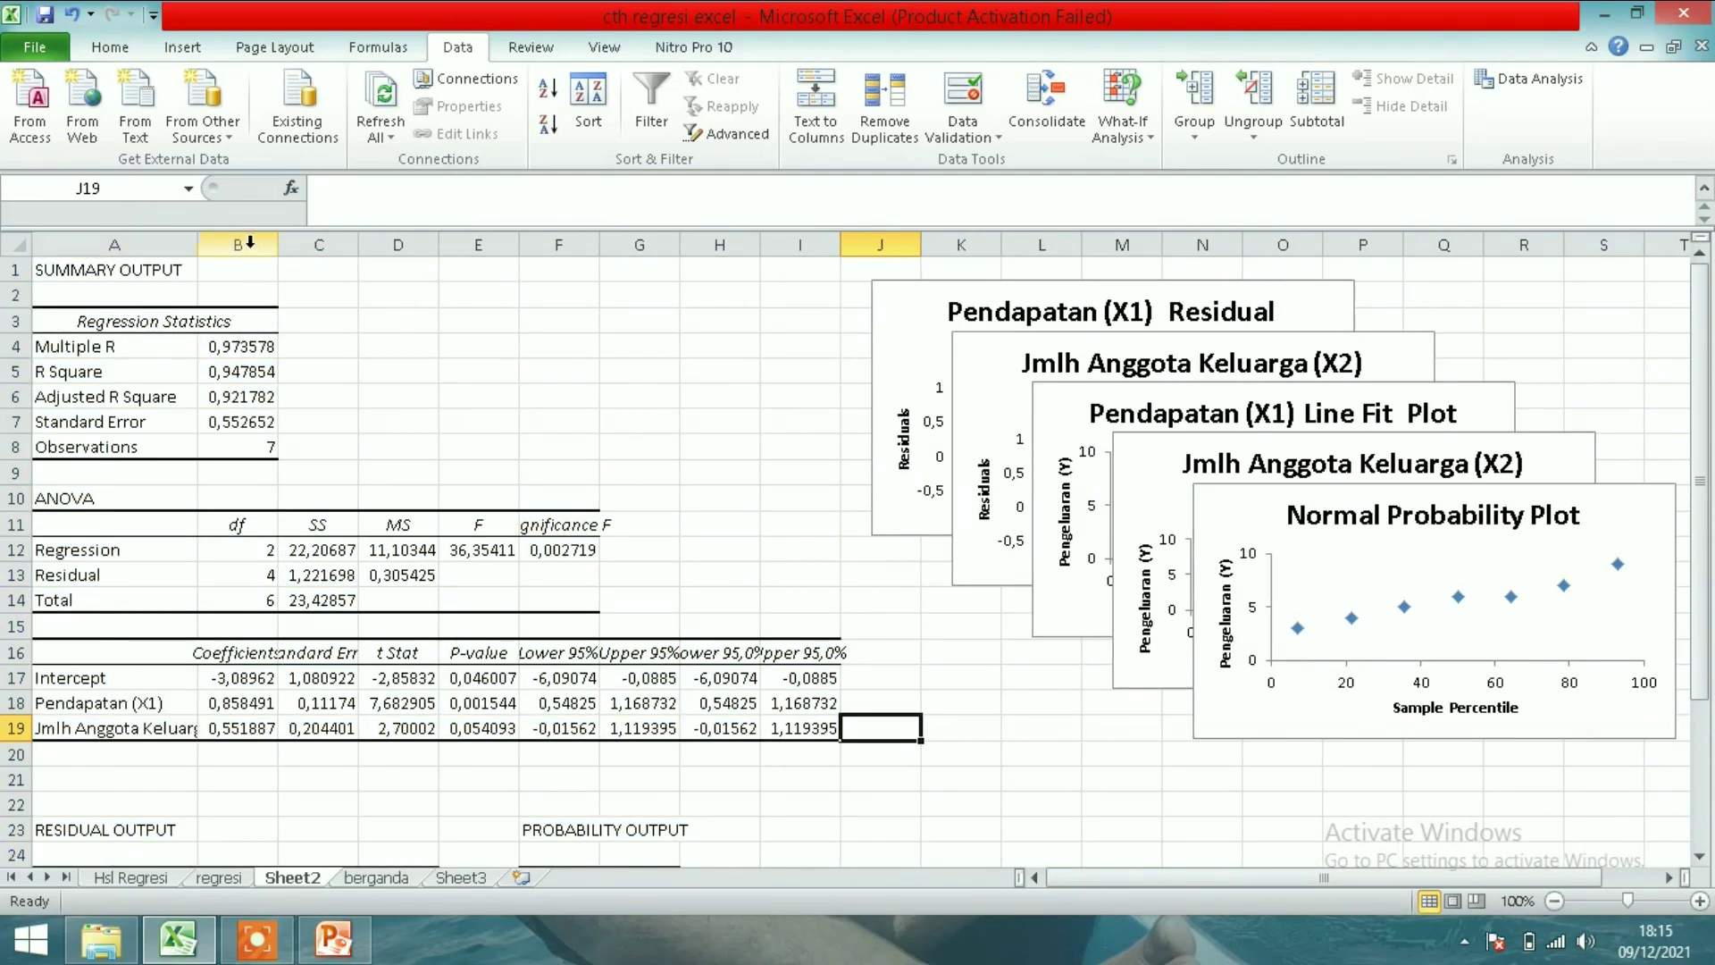
{"action": "left_click_drag", "start_coordinate": [278, 244], "coordinate": [474, 245]}
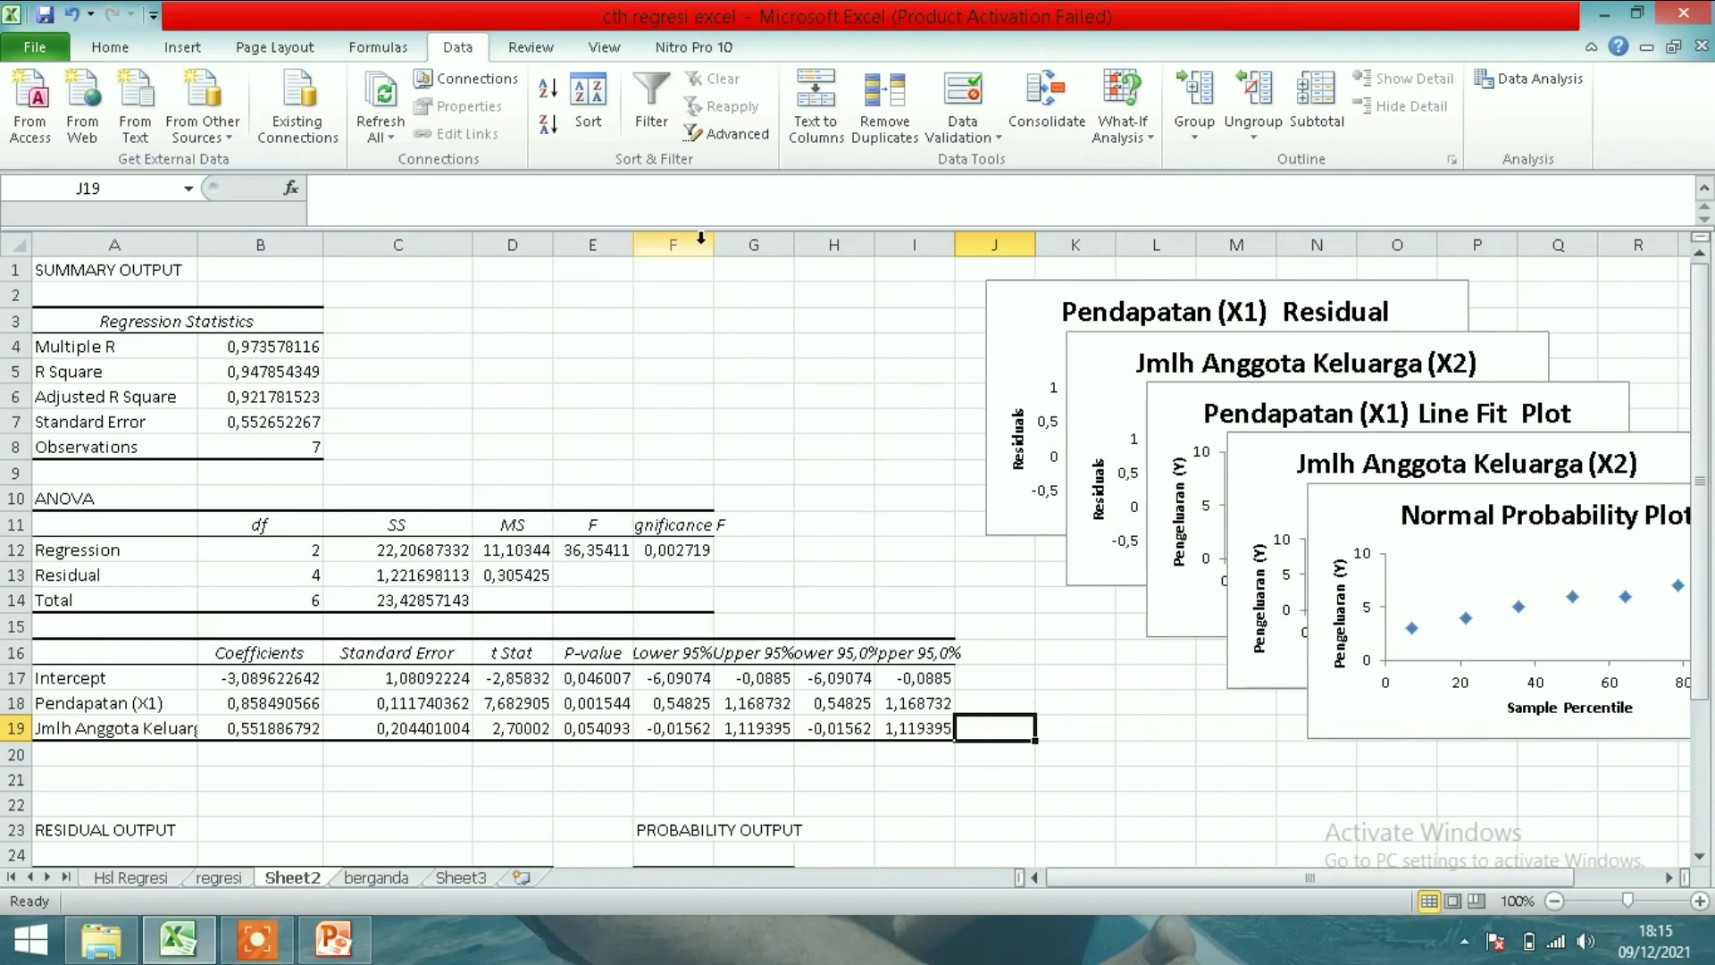
{"action": "left_click_drag", "start_coordinate": [714, 243], "coordinate": [978, 243]}
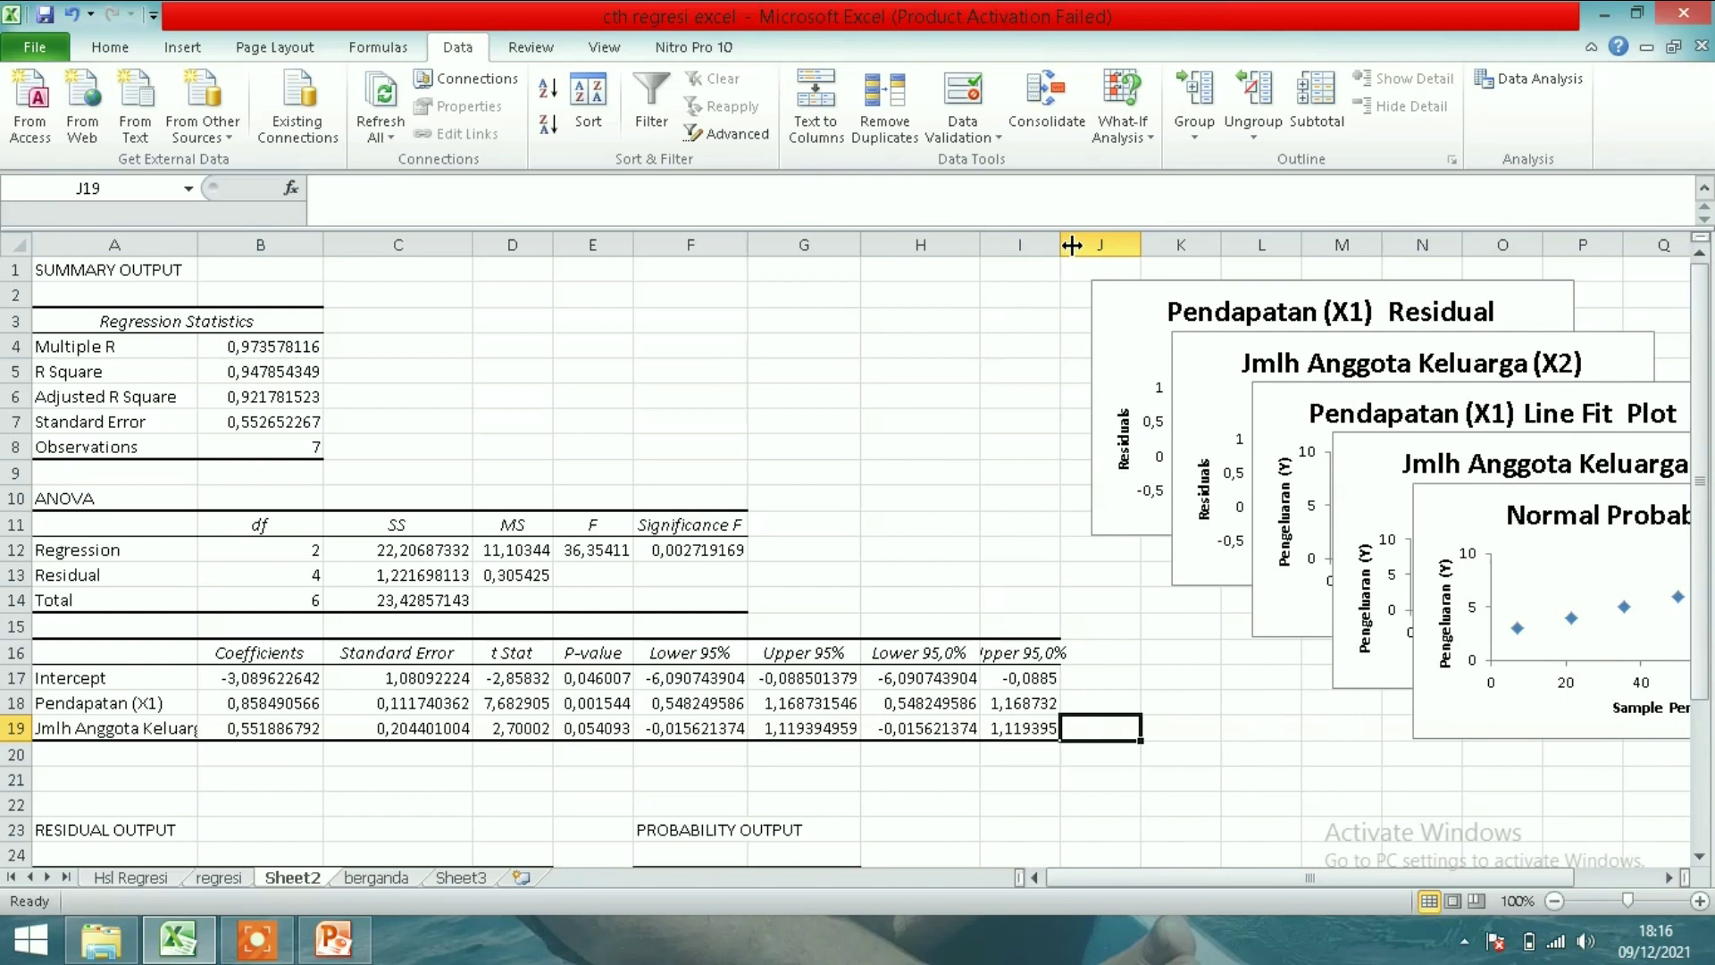
{"action": "left_click_drag", "start_coordinate": [1071, 244], "coordinate": [1105, 243]}
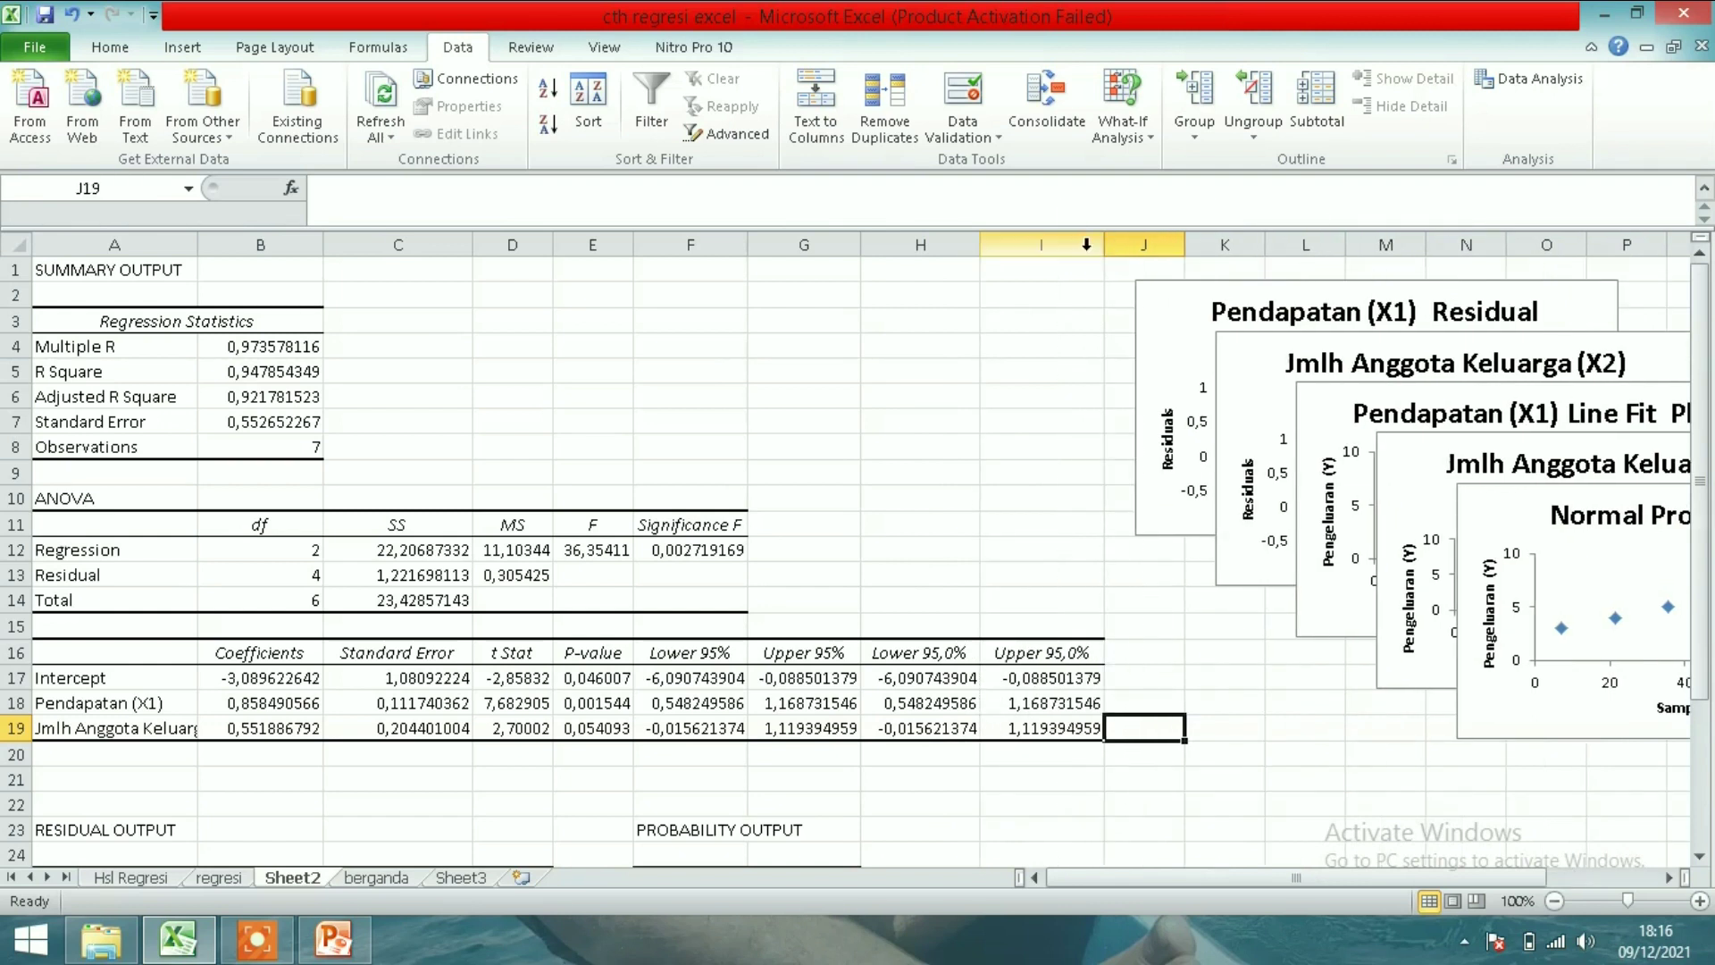
{"action": "left_click", "coordinate": [613, 429]}
{"action": "left_click", "coordinate": [526, 421]}
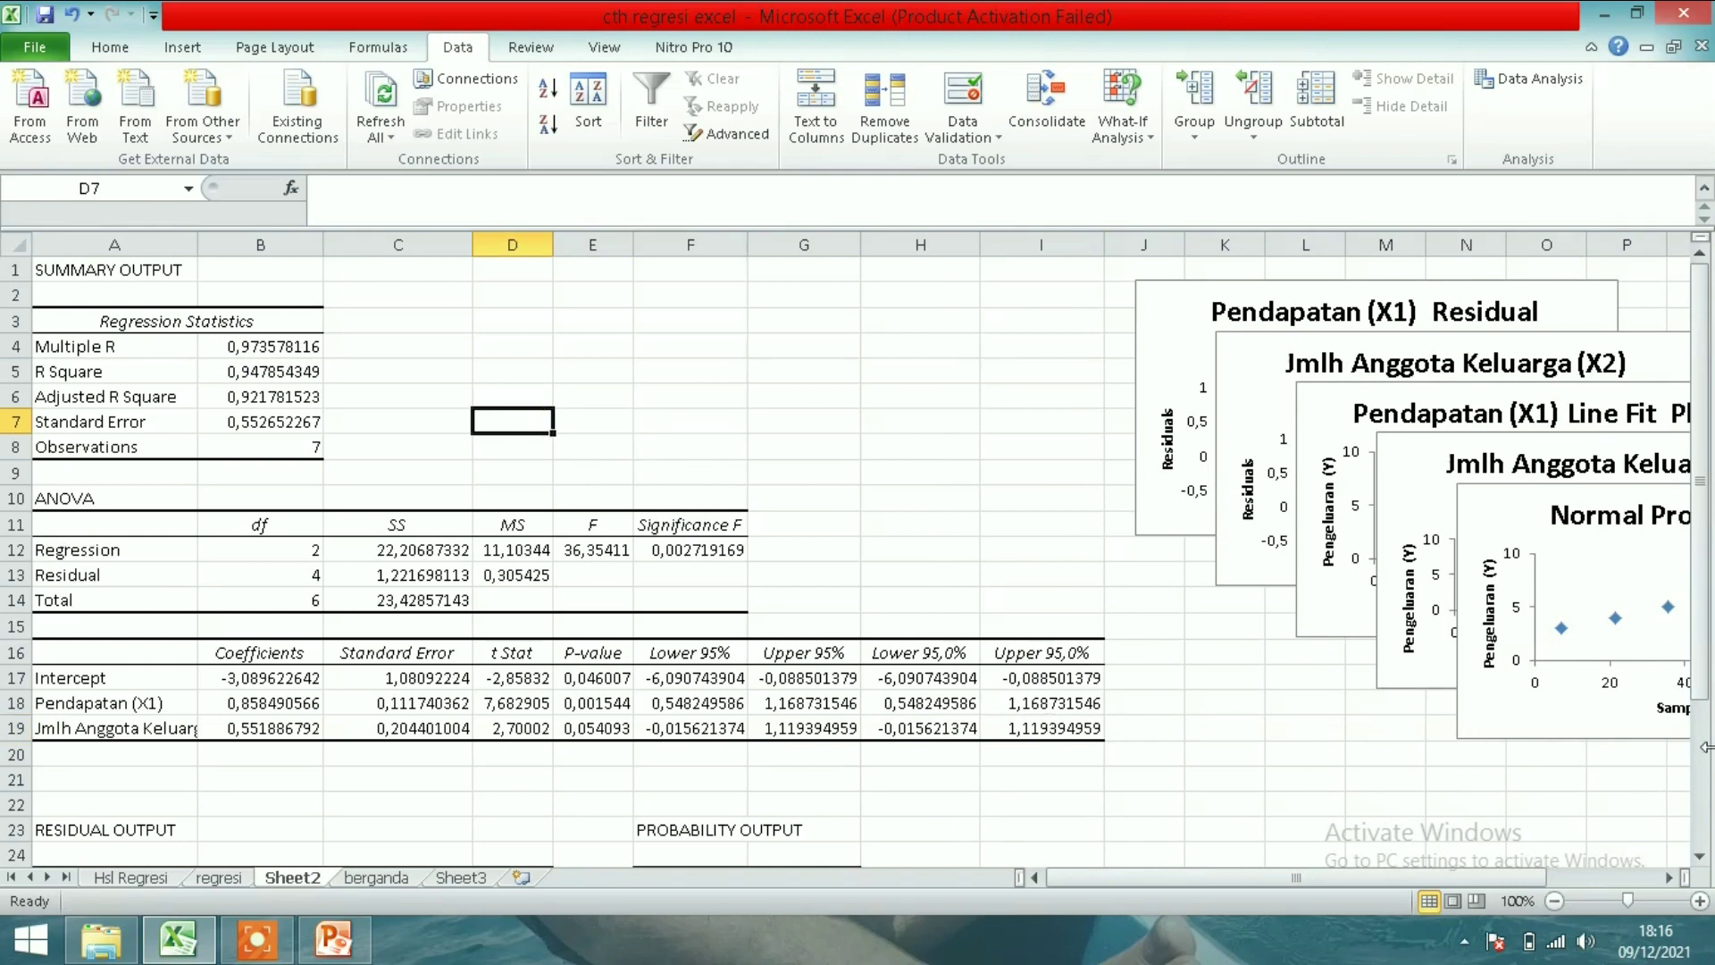
{"action": "left_click", "coordinate": [1700, 856]}
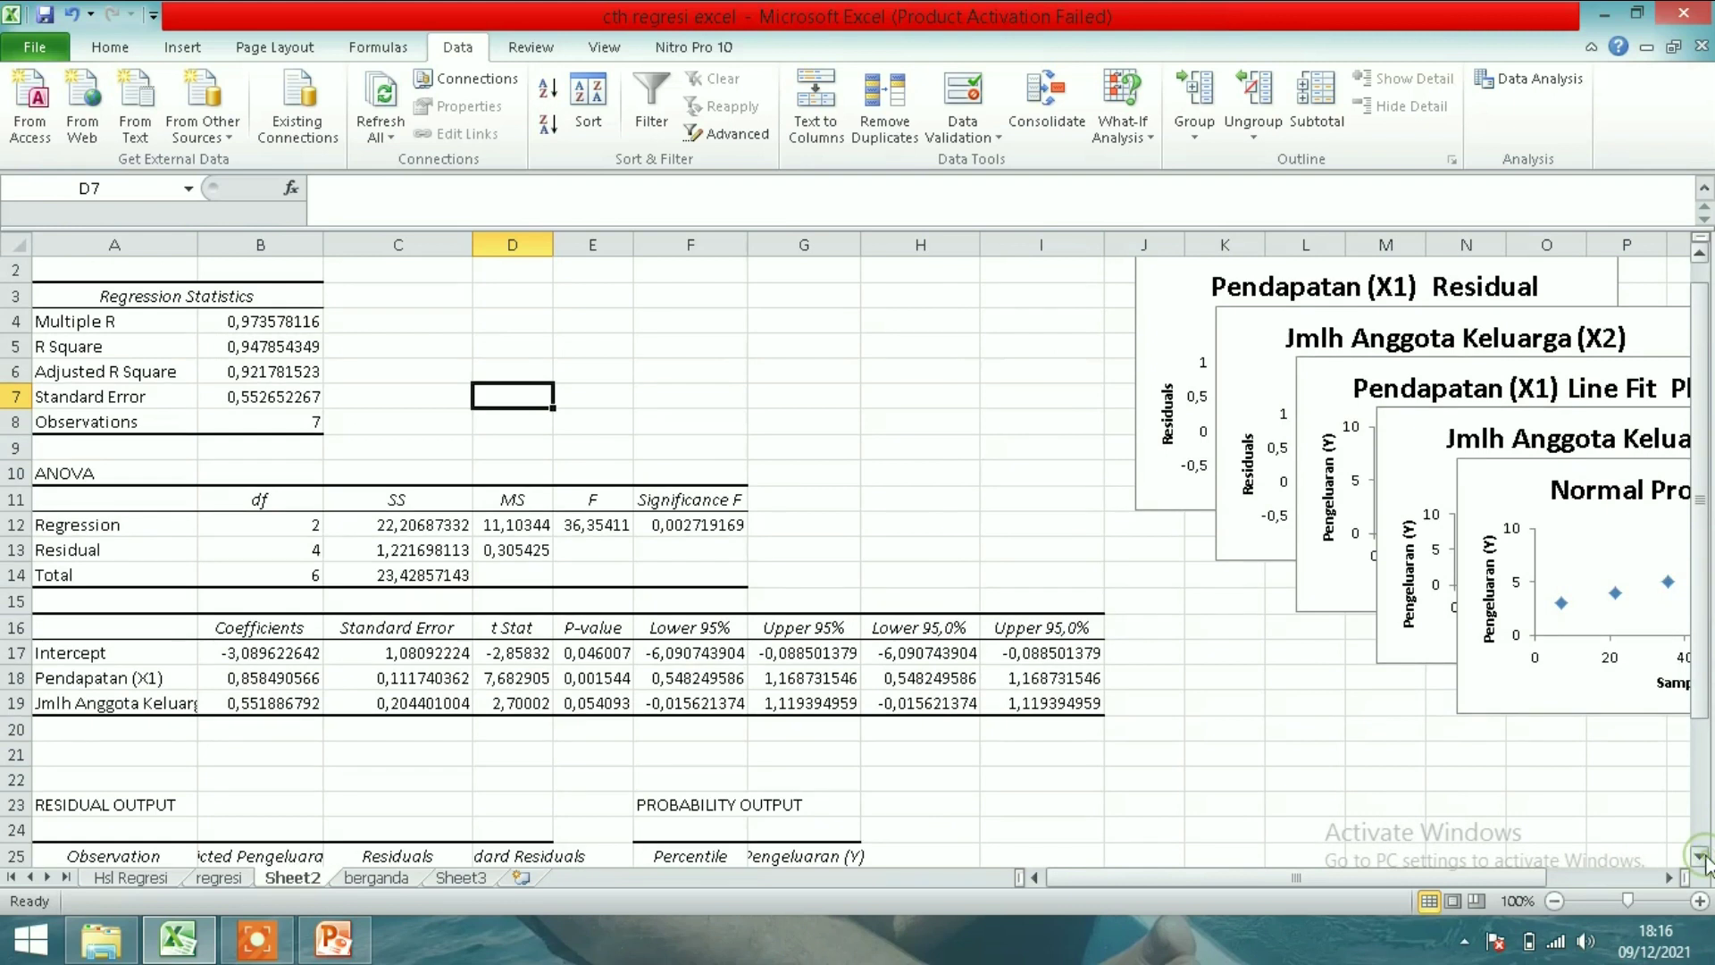
- Fill the intercept and coefficient cells A17:B19 yellow
{"action": "left_click", "coordinate": [1702, 397]}
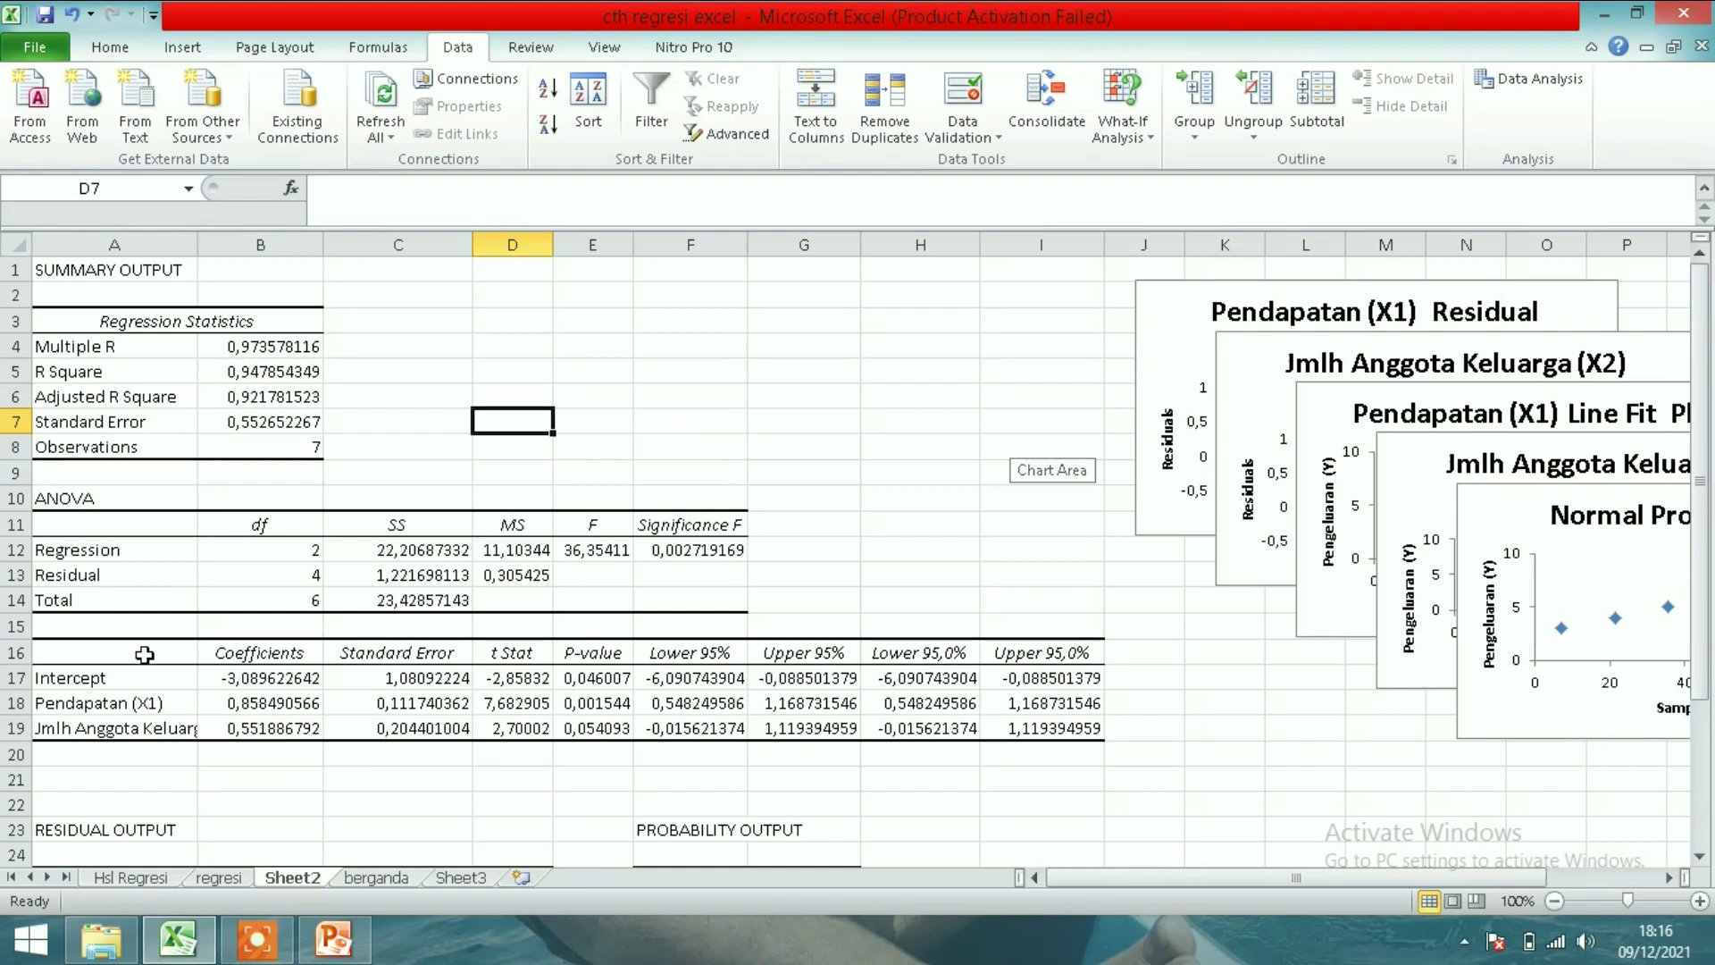
{"action": "left_click_drag", "start_coordinate": [116, 682], "coordinate": [259, 731]}
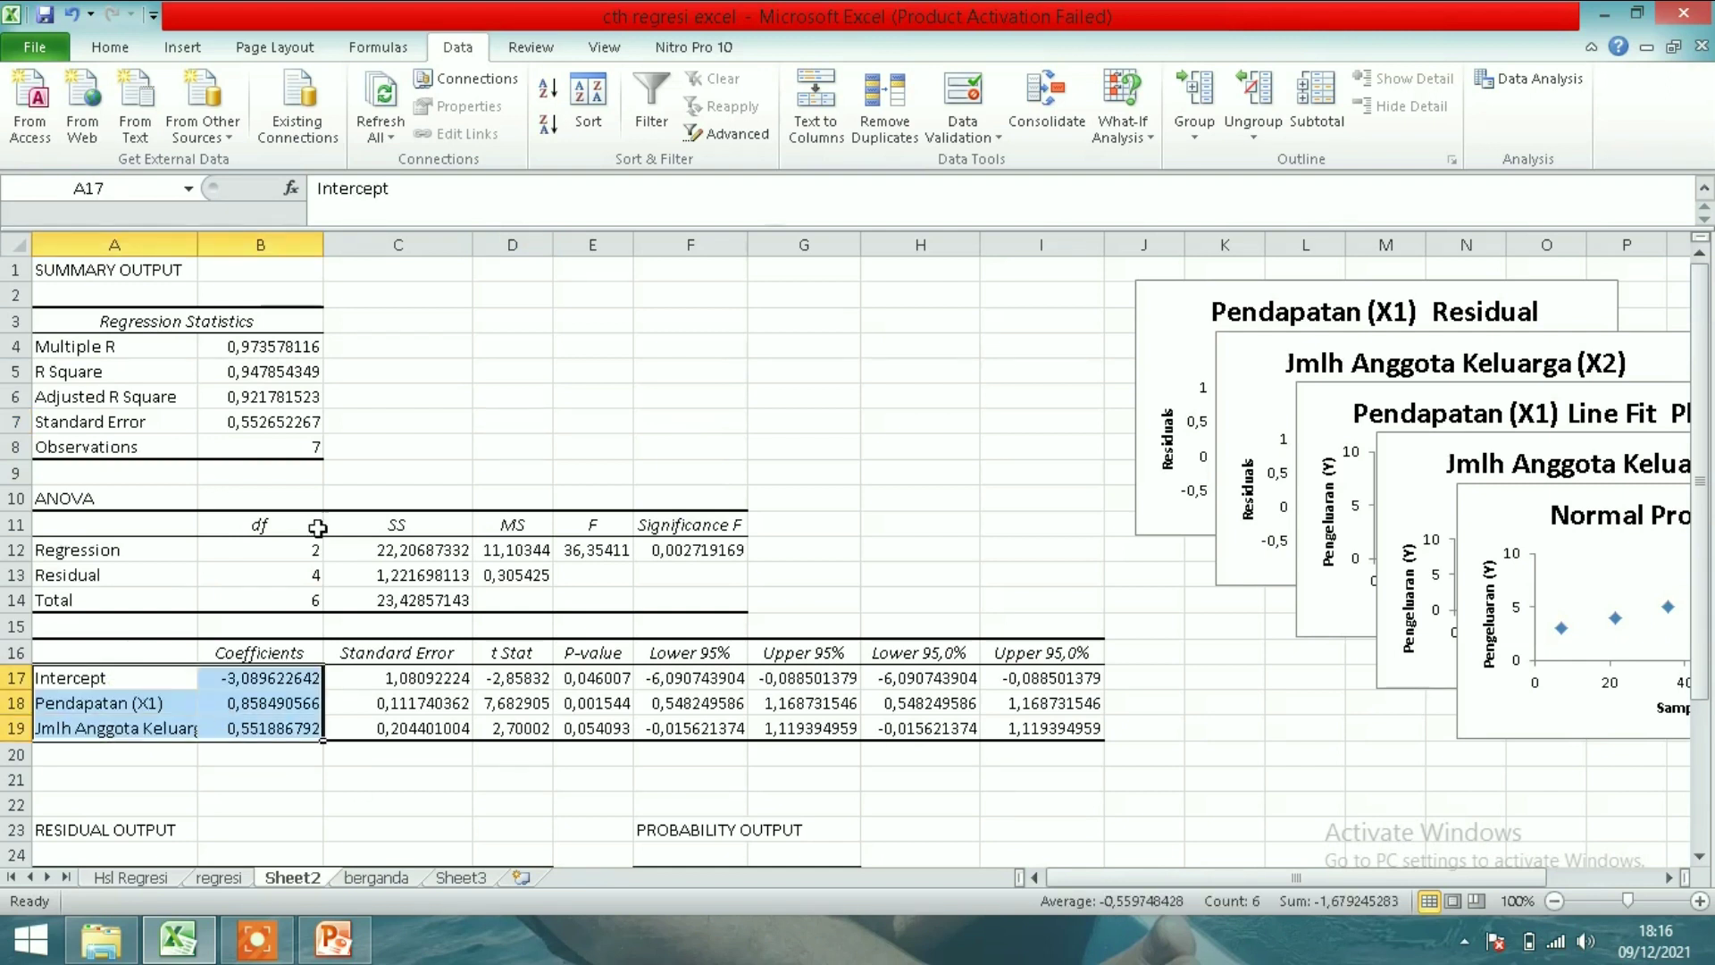
{"action": "left_click", "coordinate": [110, 46]}
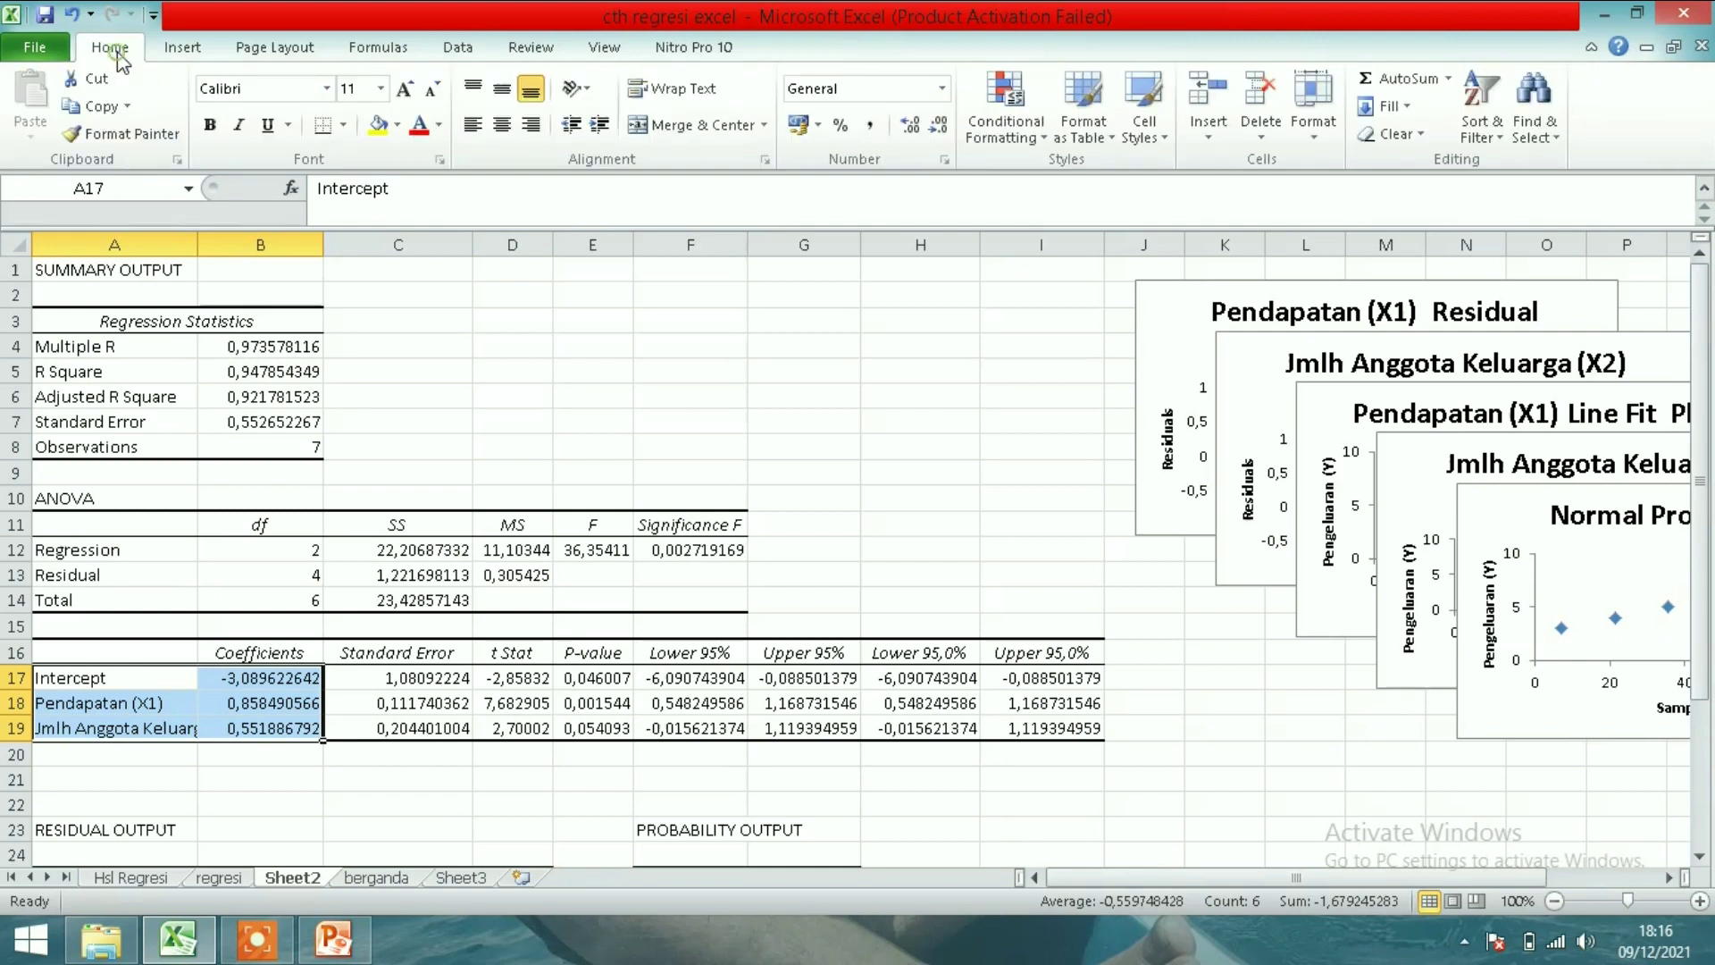
{"action": "left_click", "coordinate": [378, 124]}
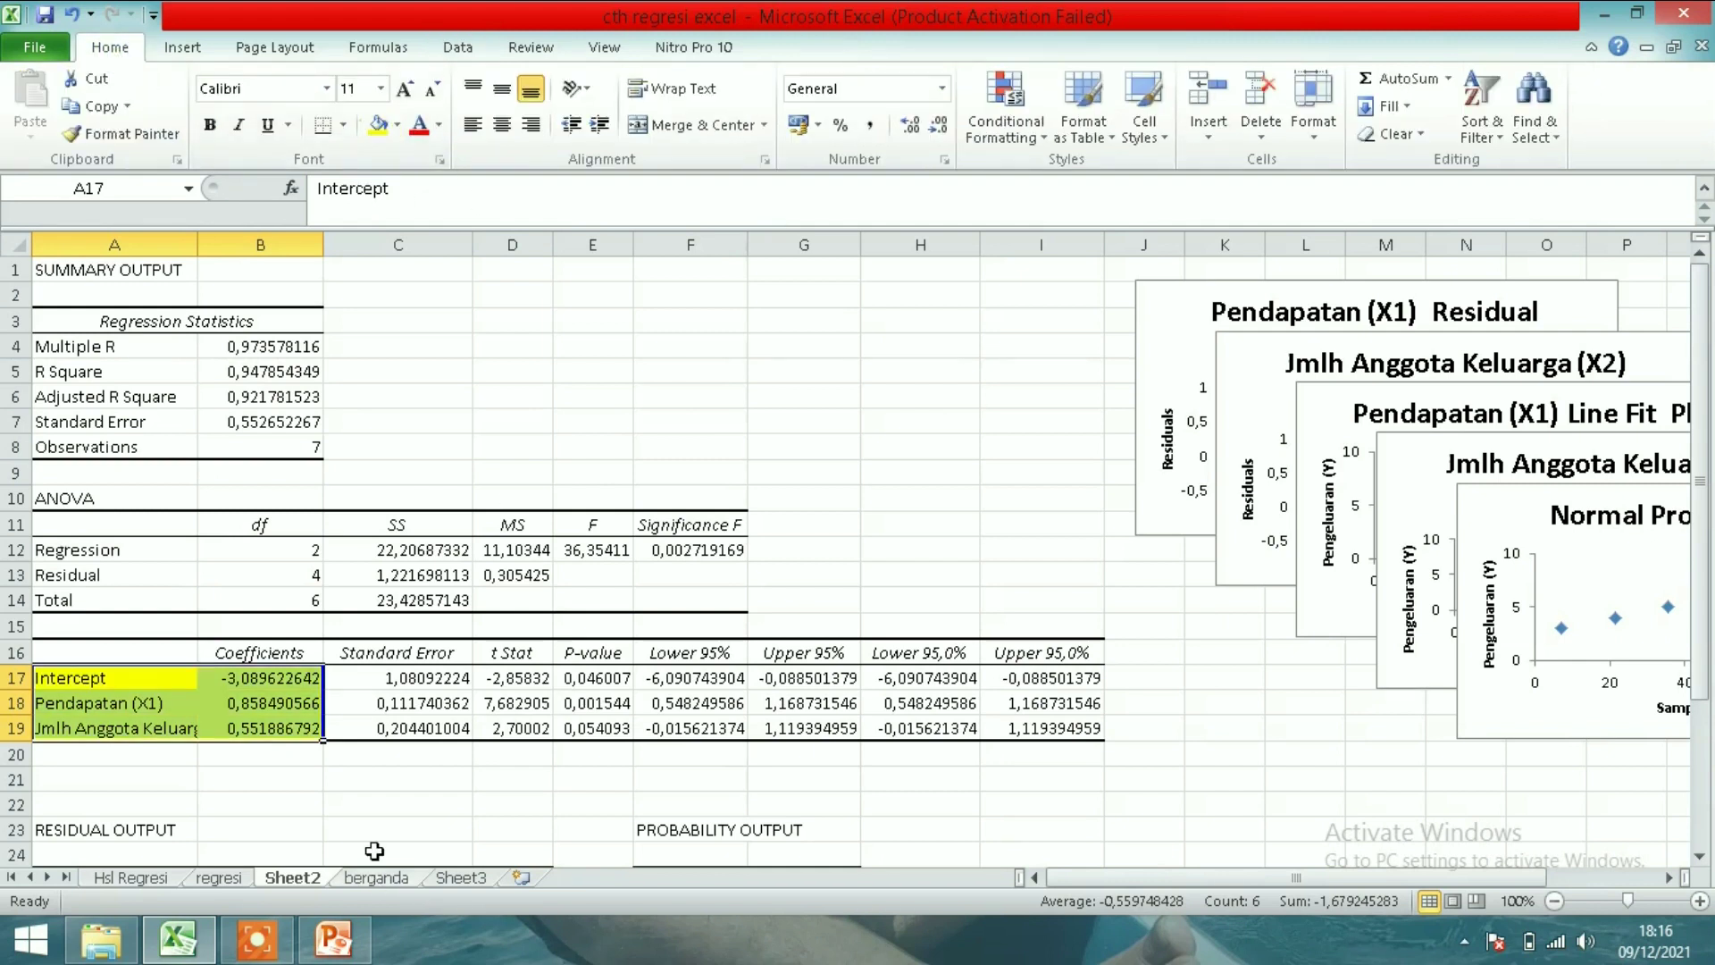
{"action": "left_click", "coordinate": [399, 786]}
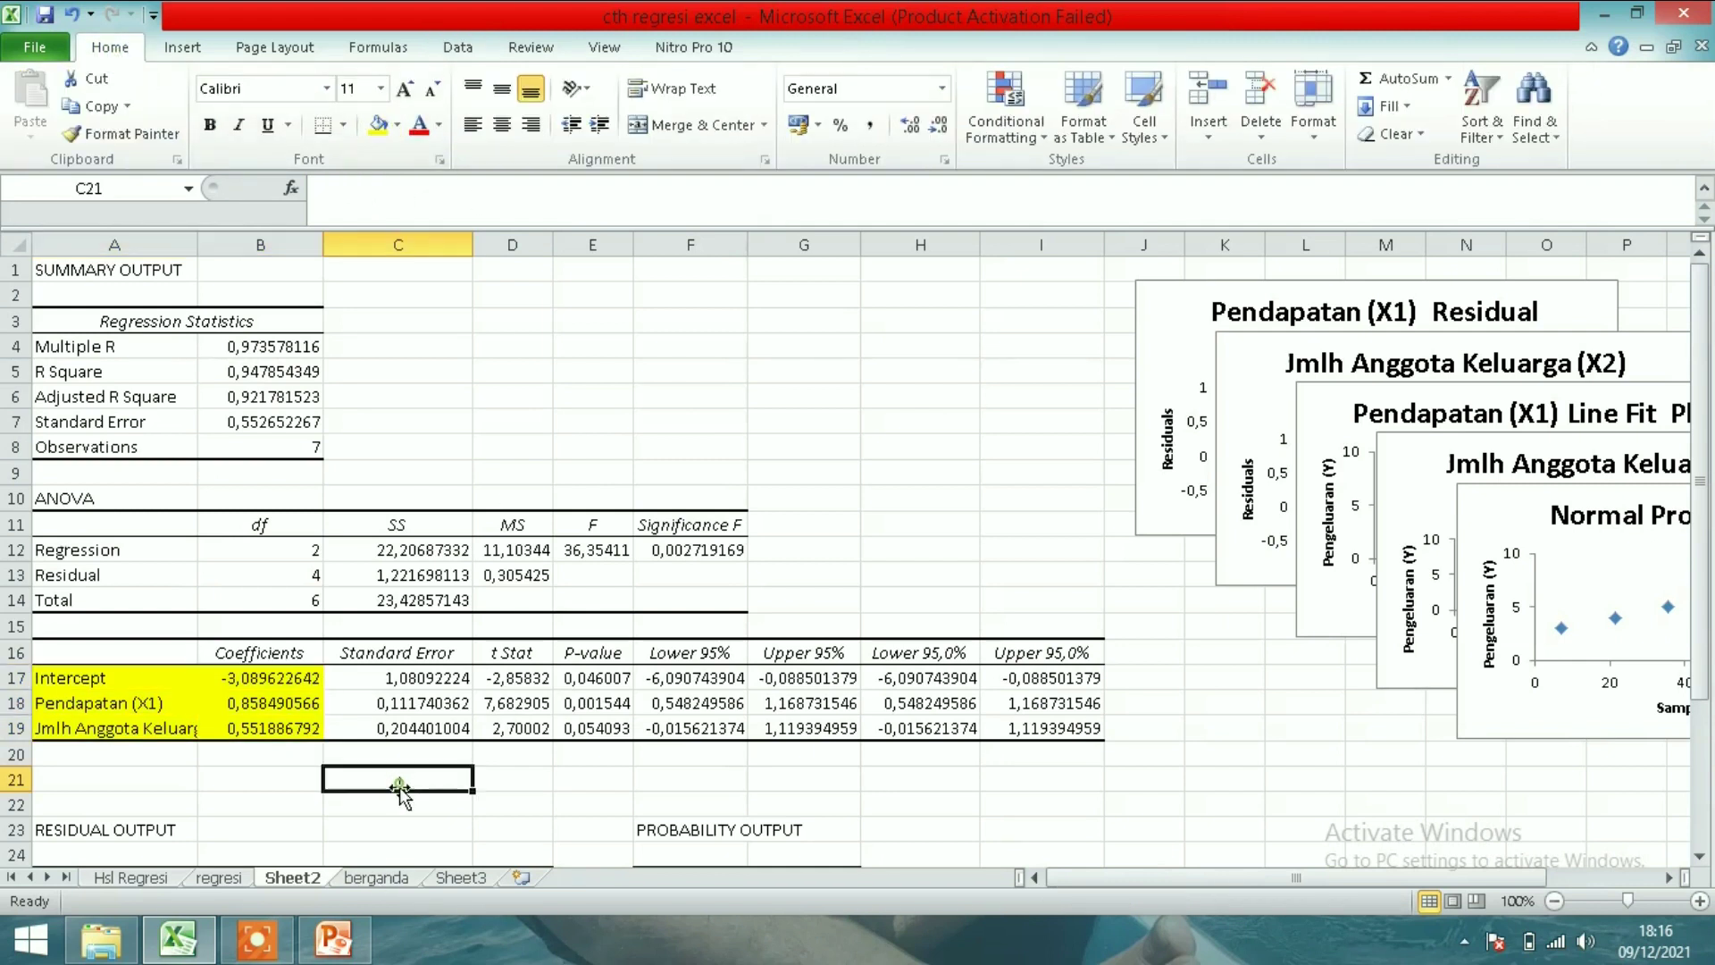
- Enter 'Y = -3,089 + 0,858 + 0,204X' in cell B21
{"action": "left_click", "coordinate": [259, 777]}
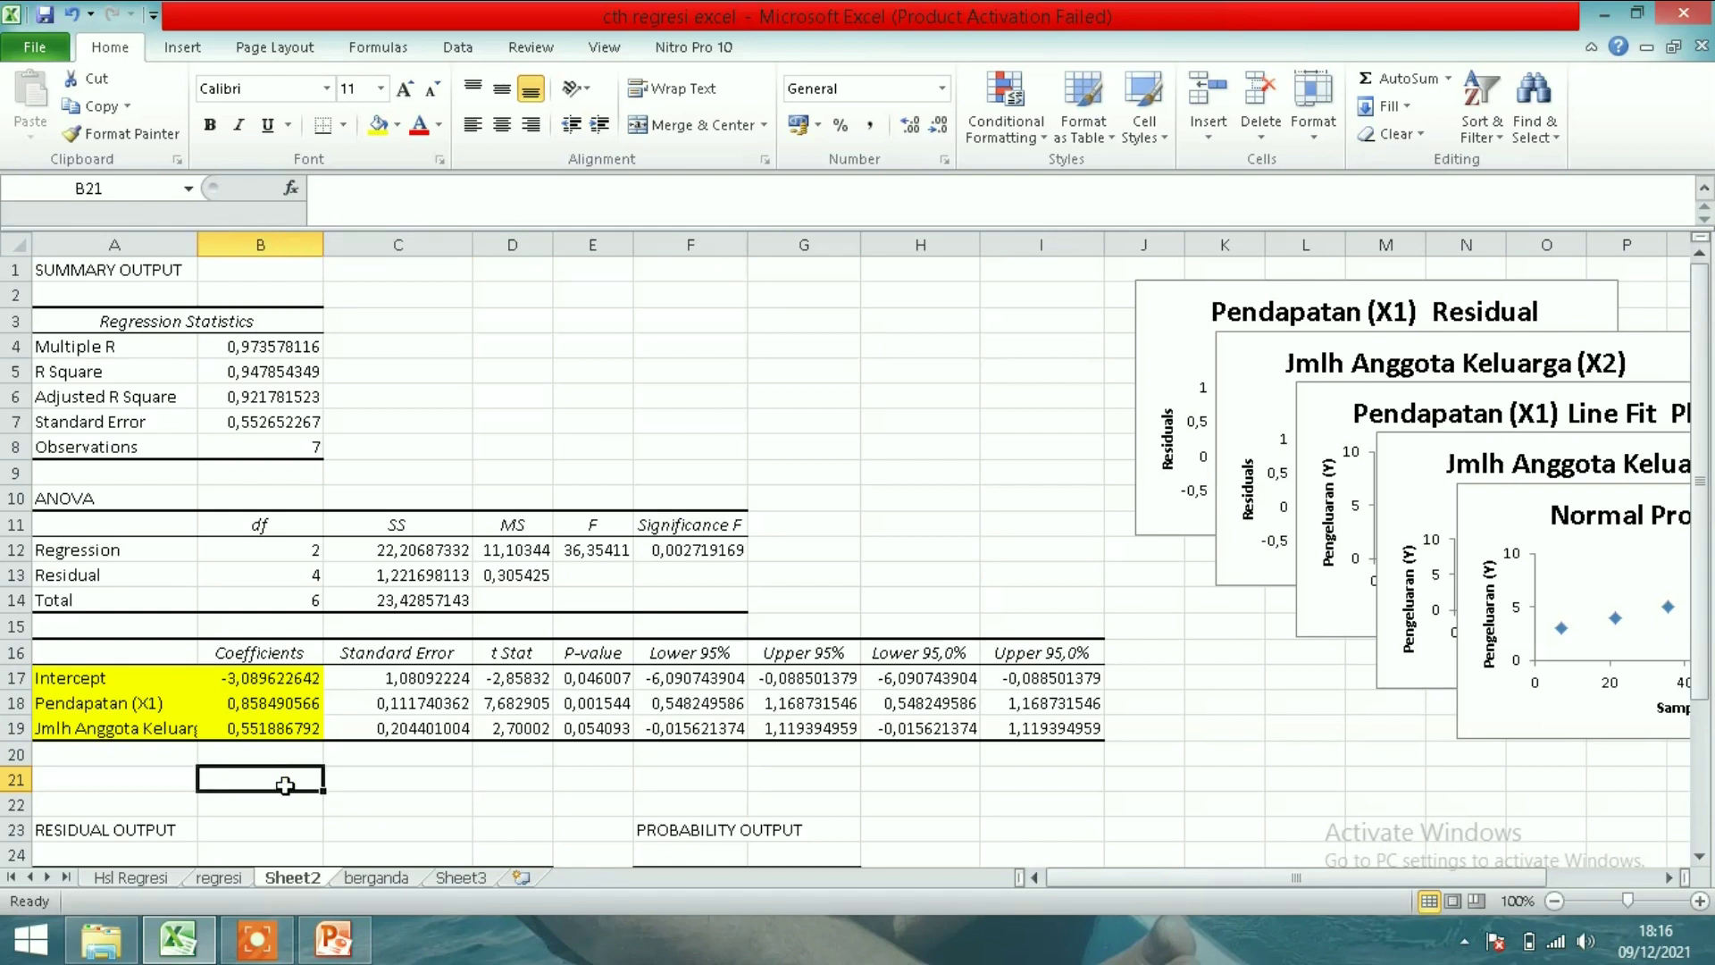
{"action": "type", "text": "Y"}
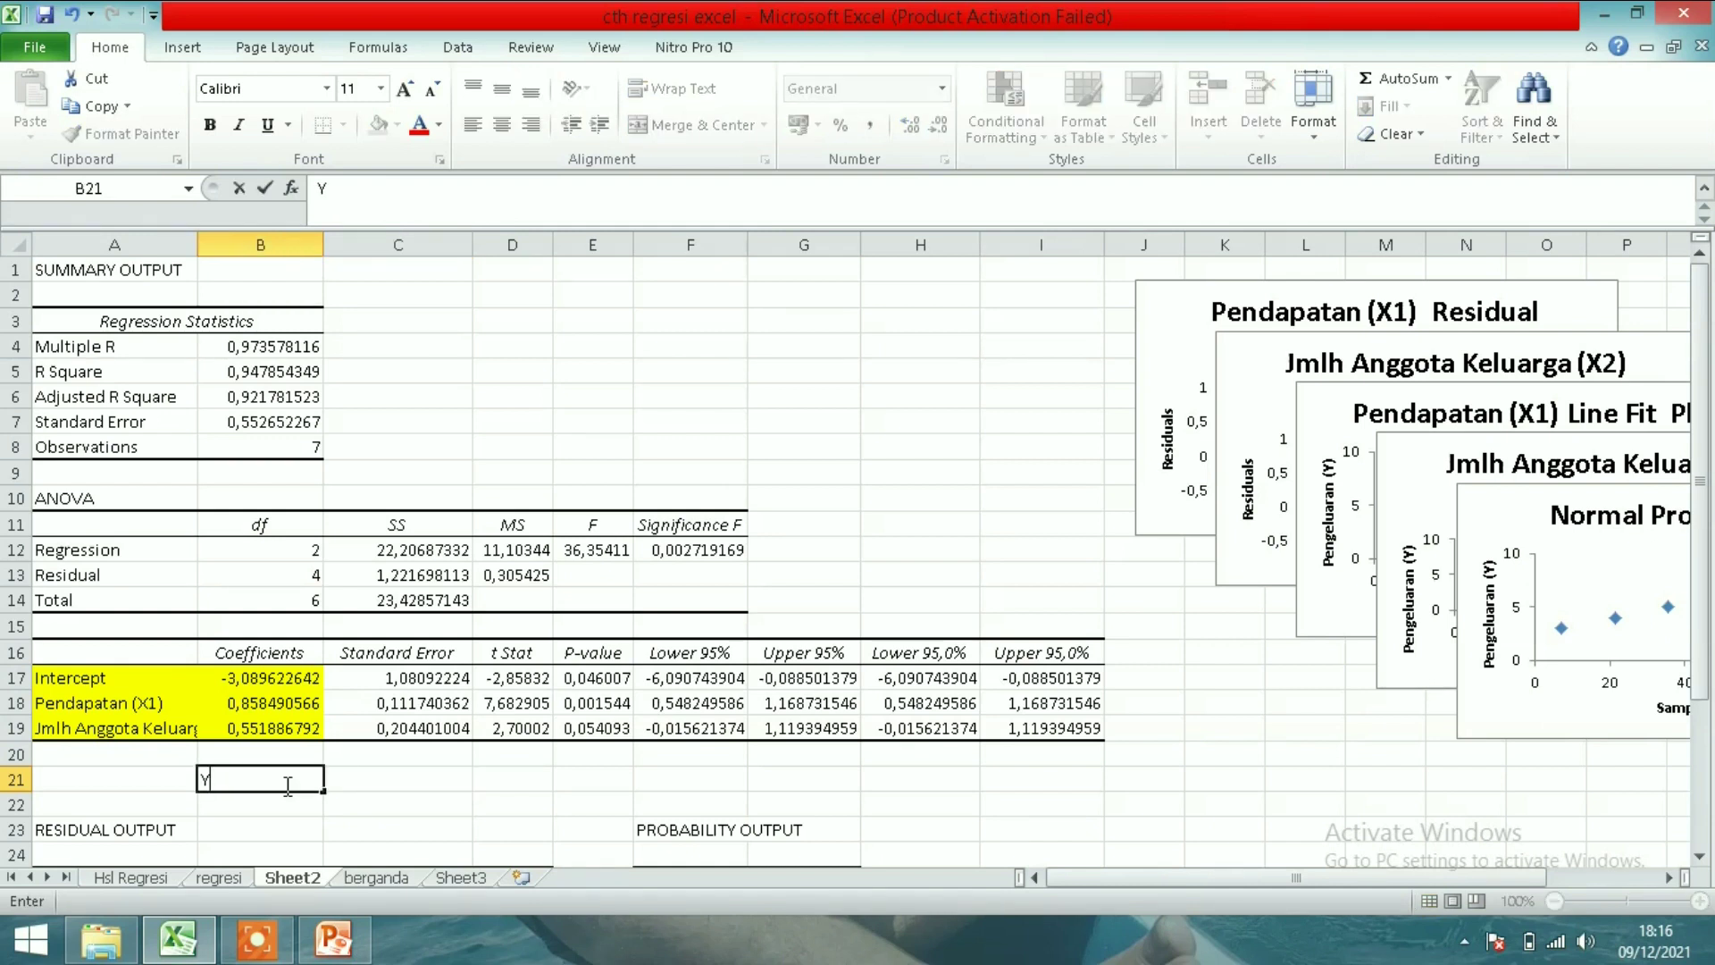
{"action": "type", "text": " = -"}
{"action": "type", "text": "3"}
{"action": "type", "text": ","}
{"action": "type", "text": "0"}
{"action": "type", "text": "89 +"}
{"action": "type", "text": " 0,858 + "}
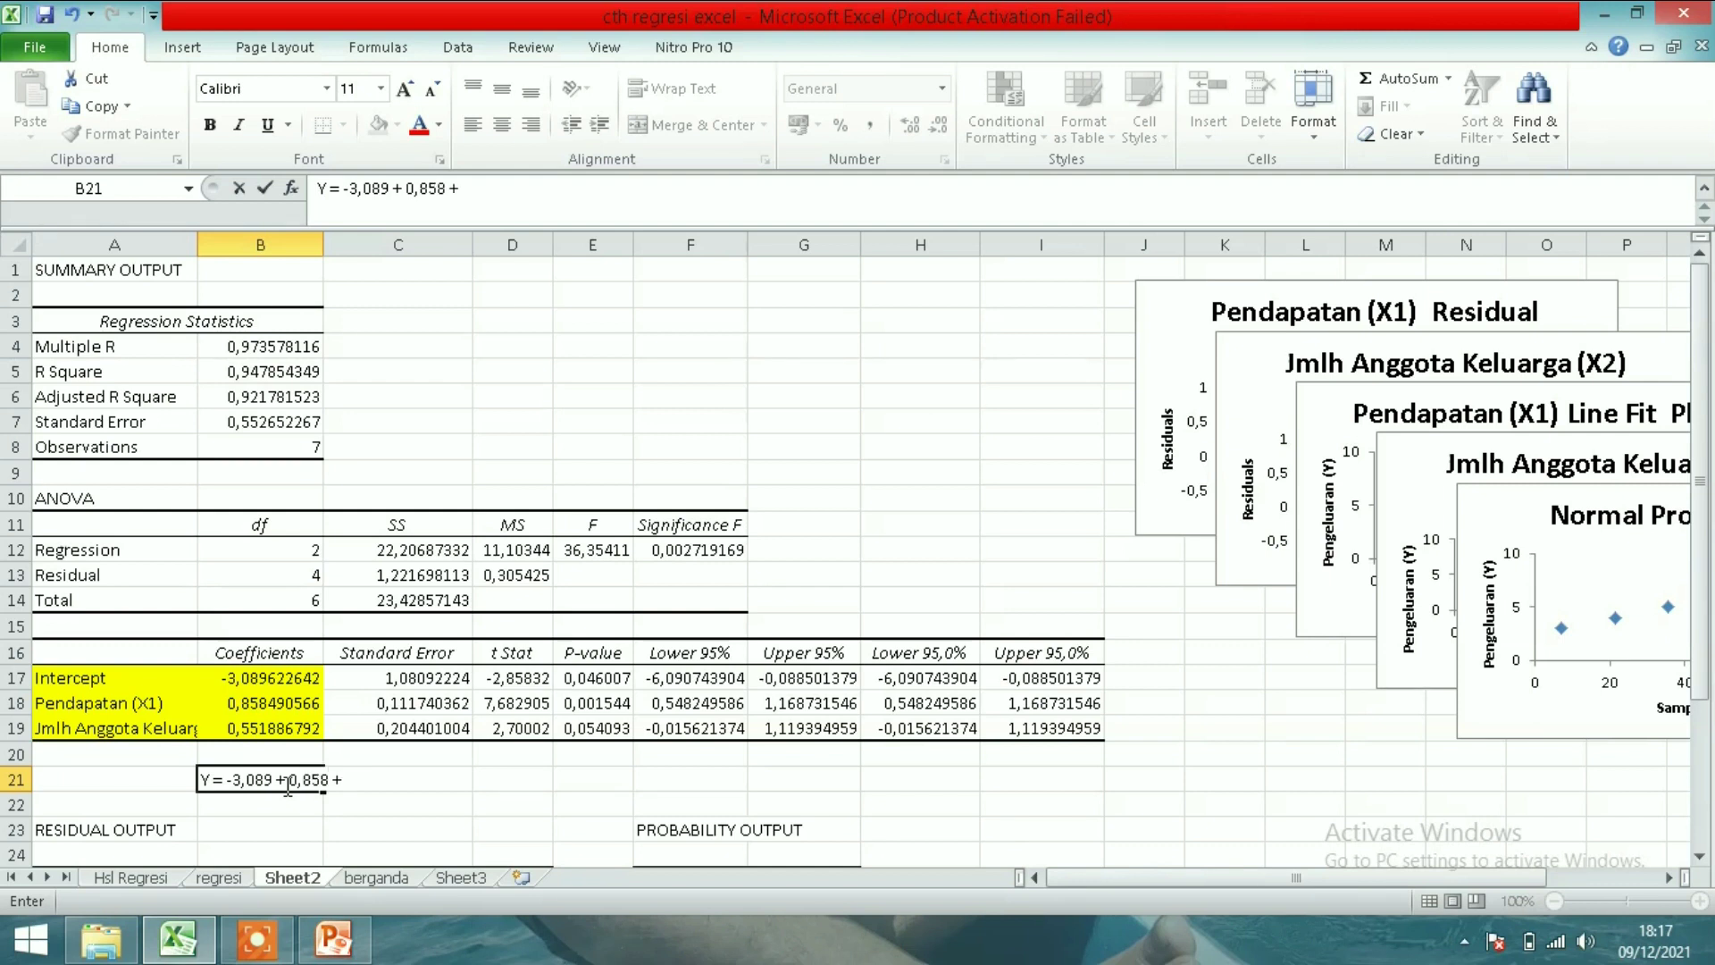
{"action": "type", "text": "0"}
{"action": "type", "text": ","}
{"action": "type", "text": "2"}
{"action": "type", "text": "04X"}
{"action": "key", "text": "Return"}
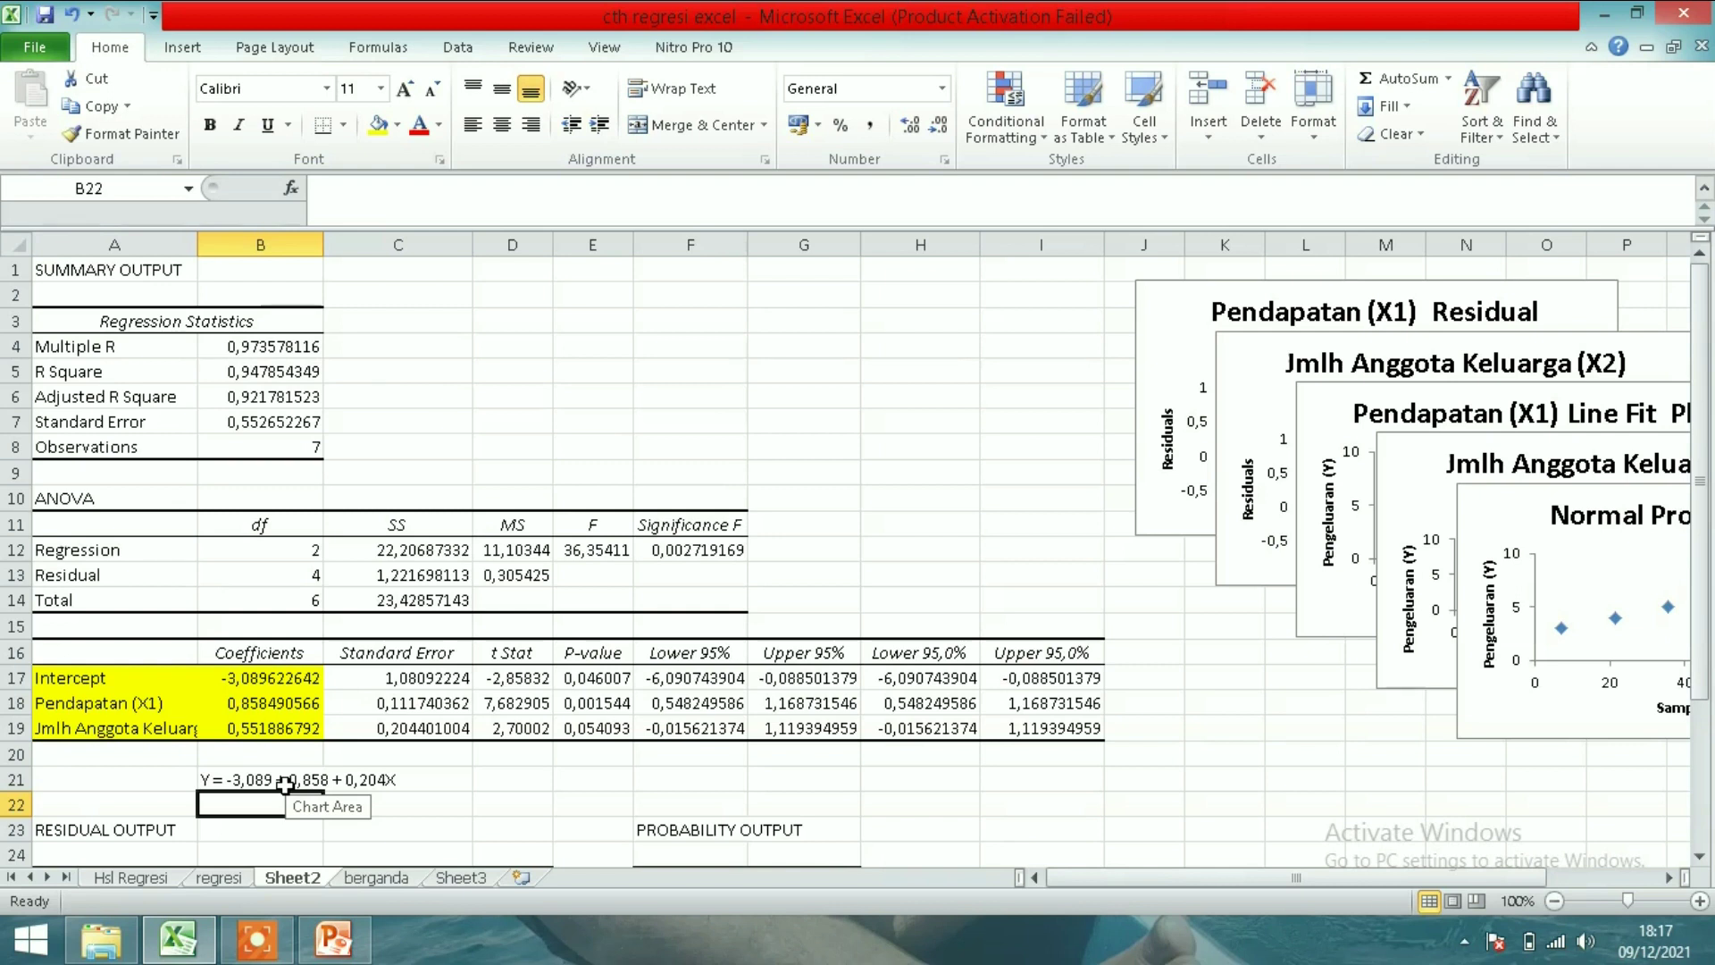
{"action": "left_click", "coordinate": [276, 679]}
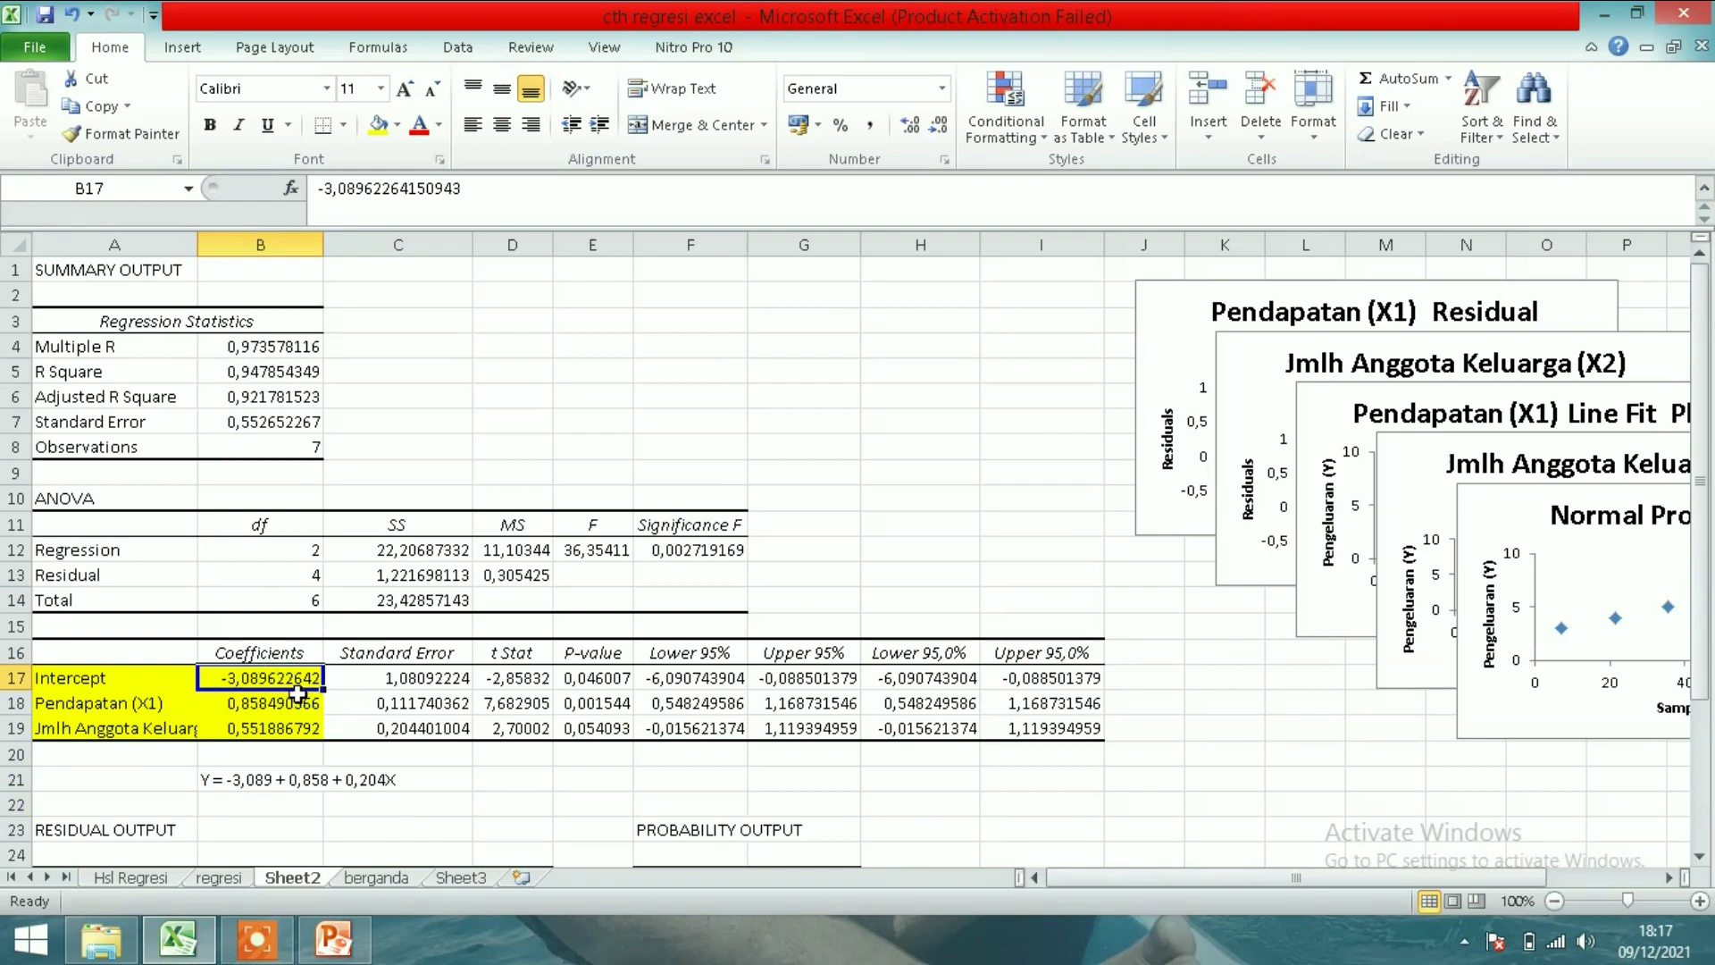
{"action": "left_click_drag", "start_coordinate": [287, 705], "coordinate": [284, 728]}
{"action": "left_click", "coordinate": [277, 734]}
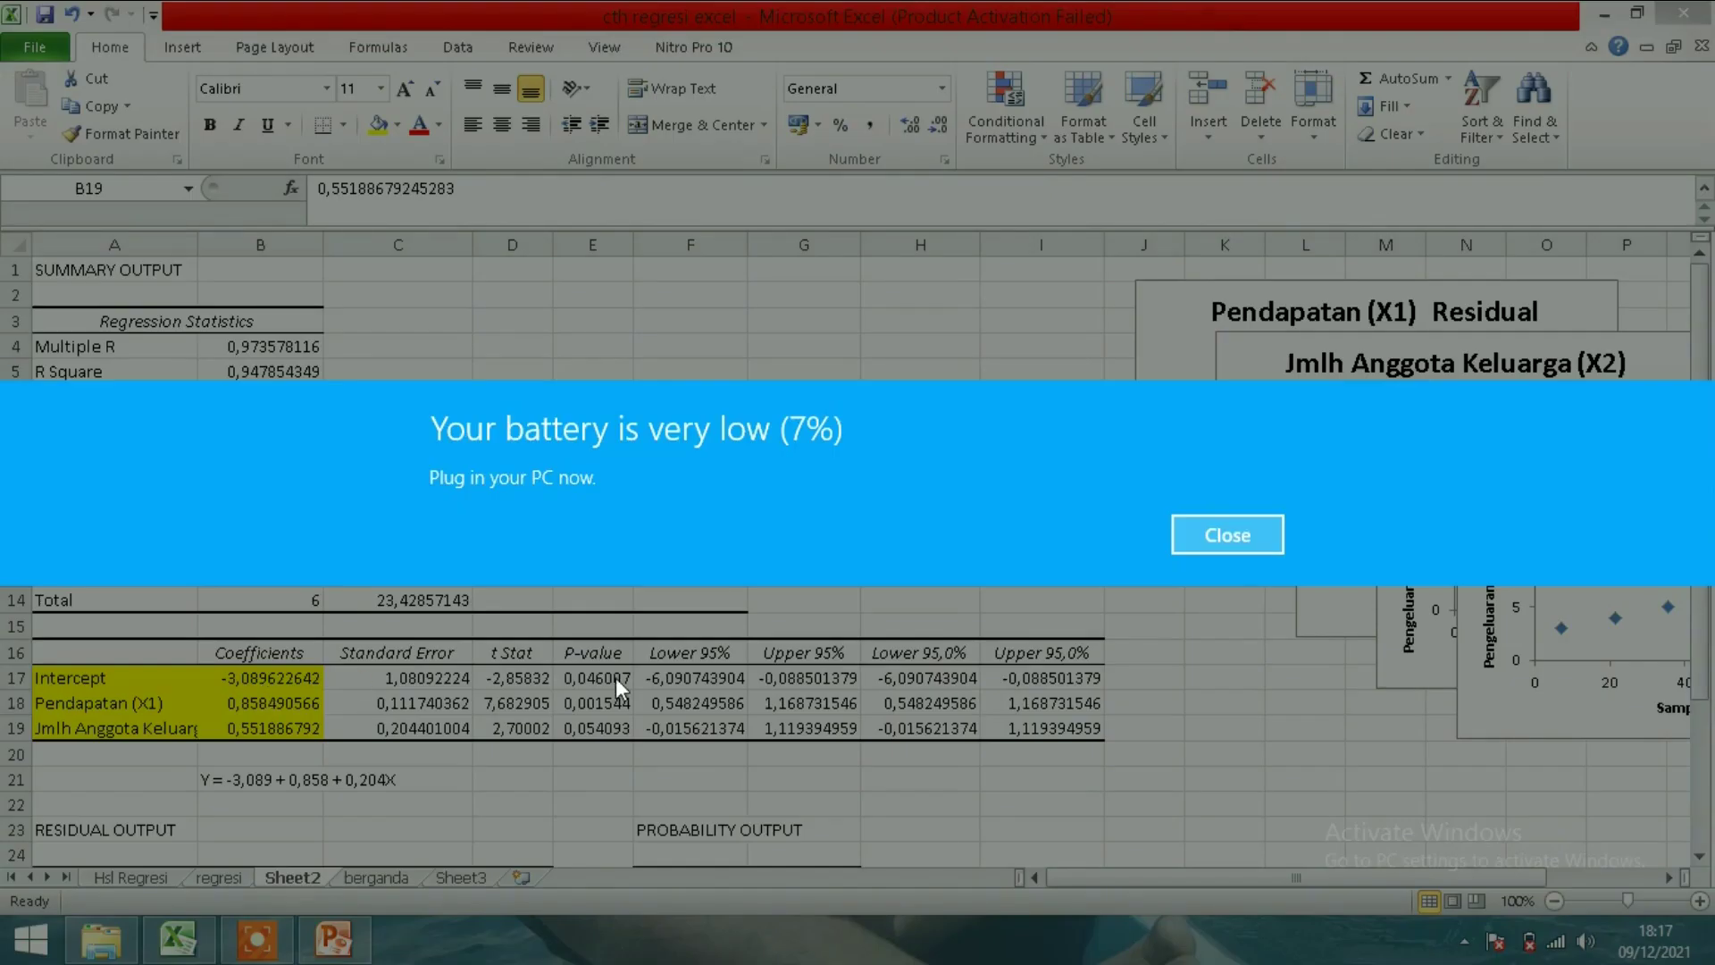
{"action": "left_click", "coordinate": [1223, 534]}
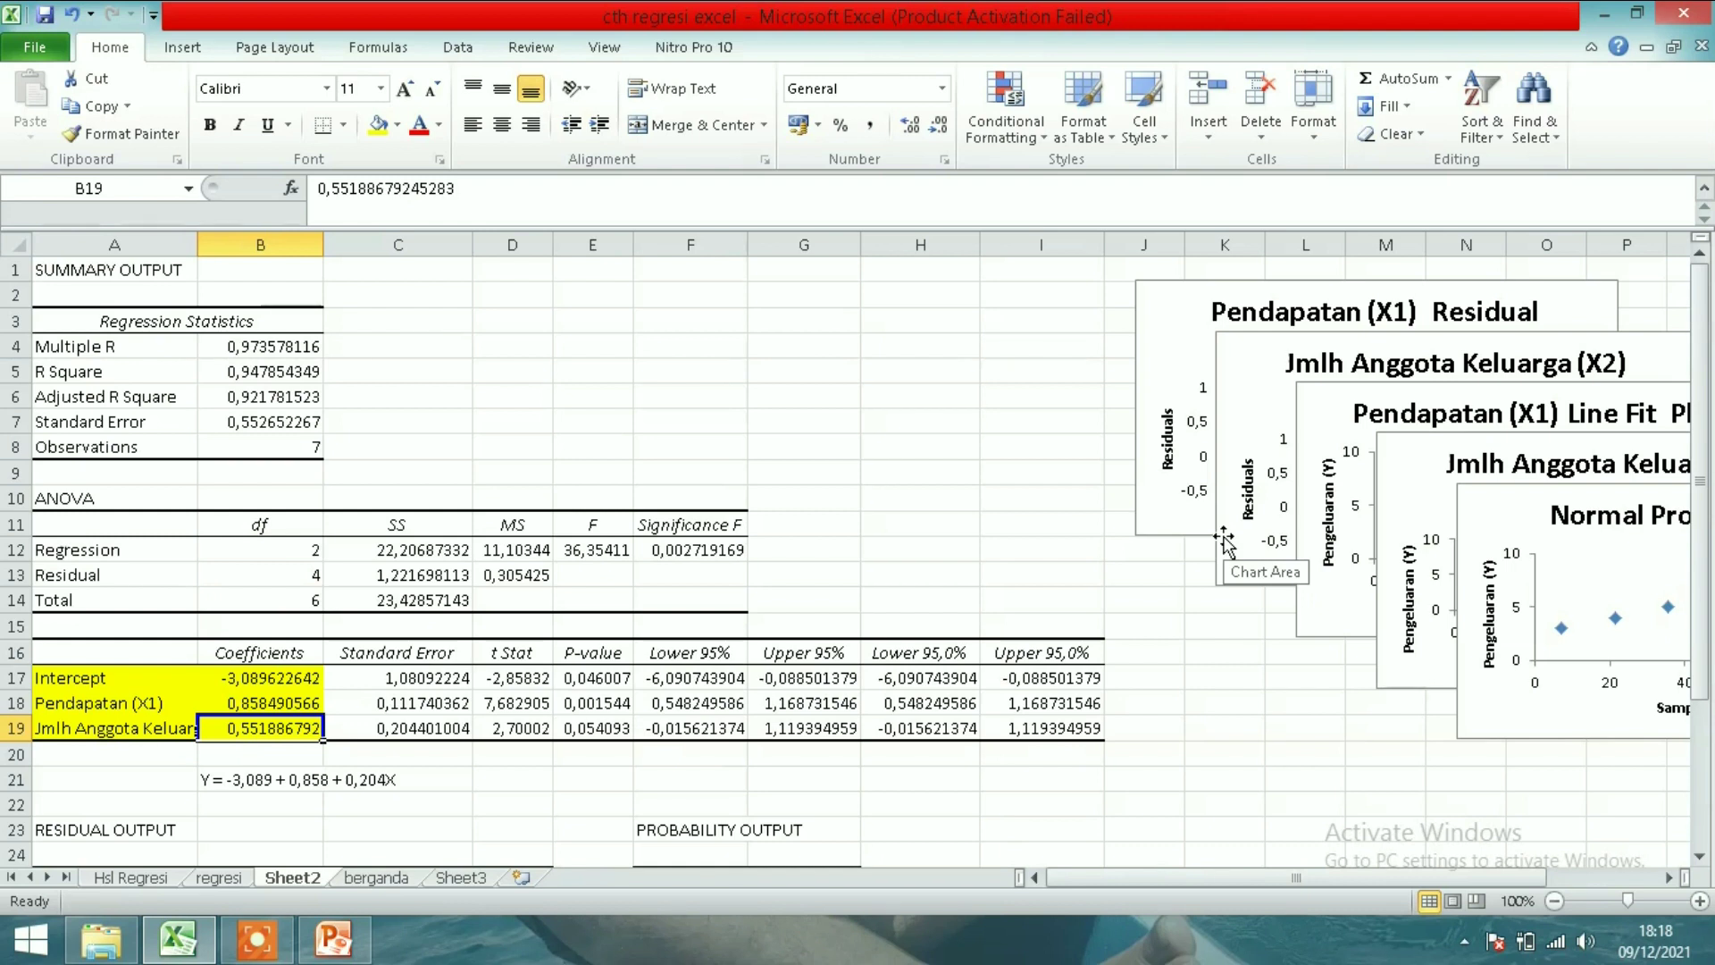
{"action": "key", "text": "Up"}
{"action": "key", "text": "Up"}
{"action": "key", "text": "Up"}
{"action": "key", "text": "Up"}
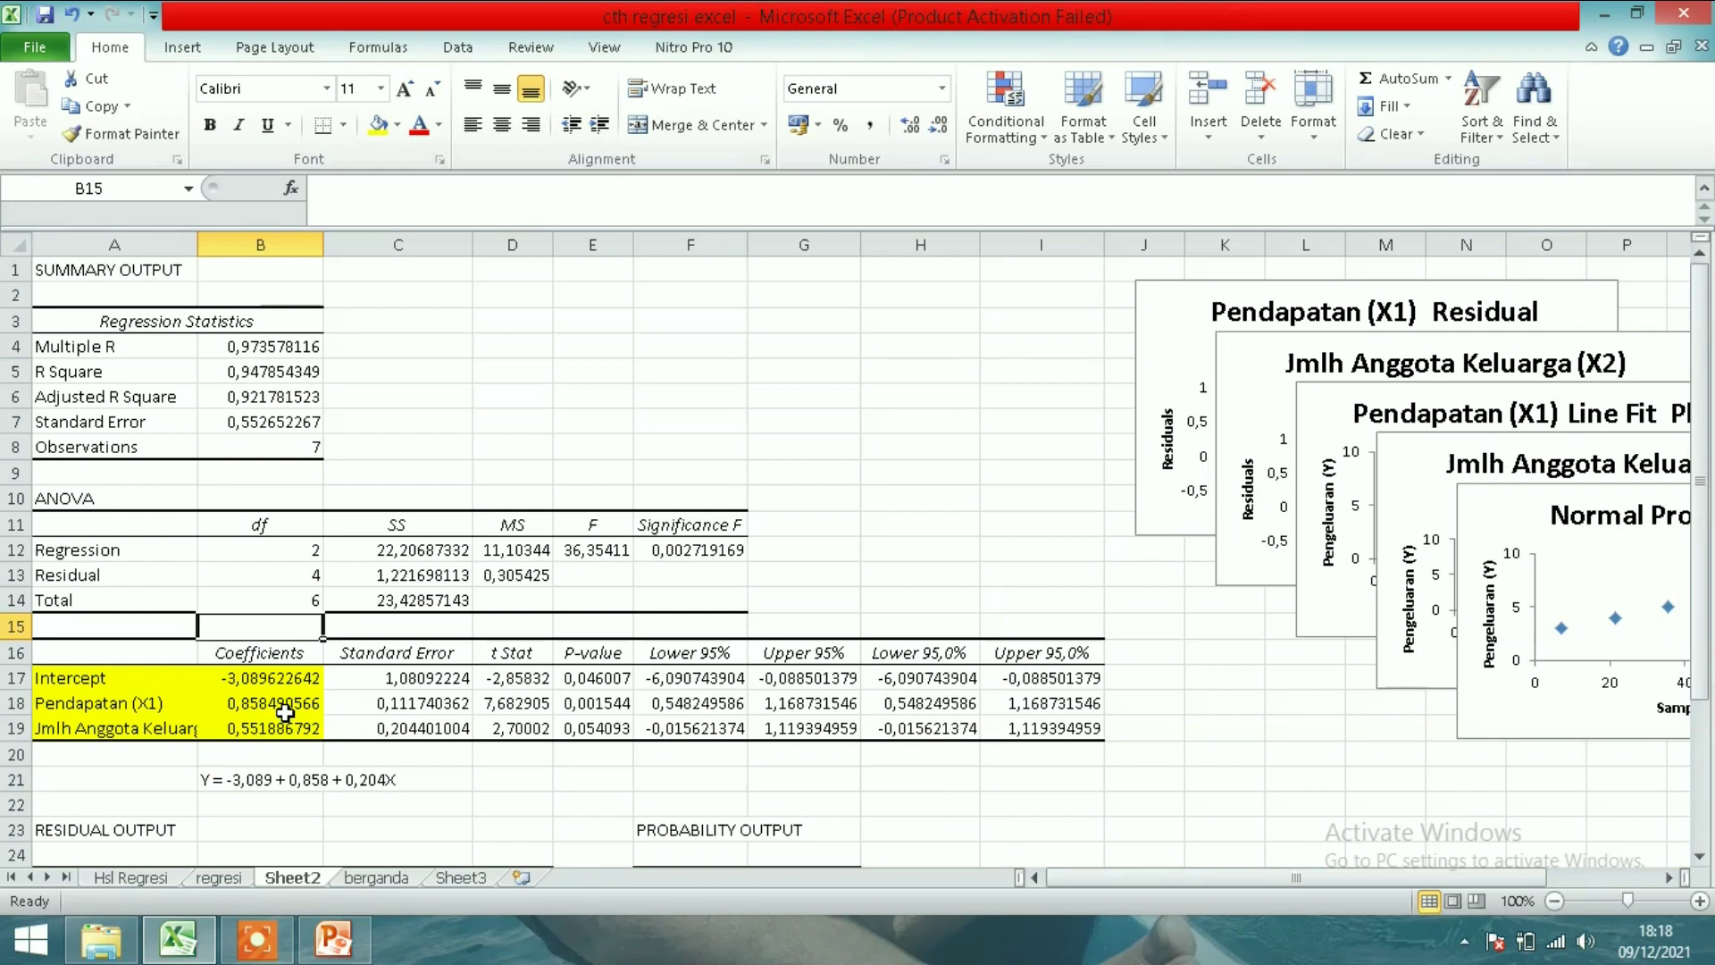
{"action": "left_click", "coordinate": [373, 780]}
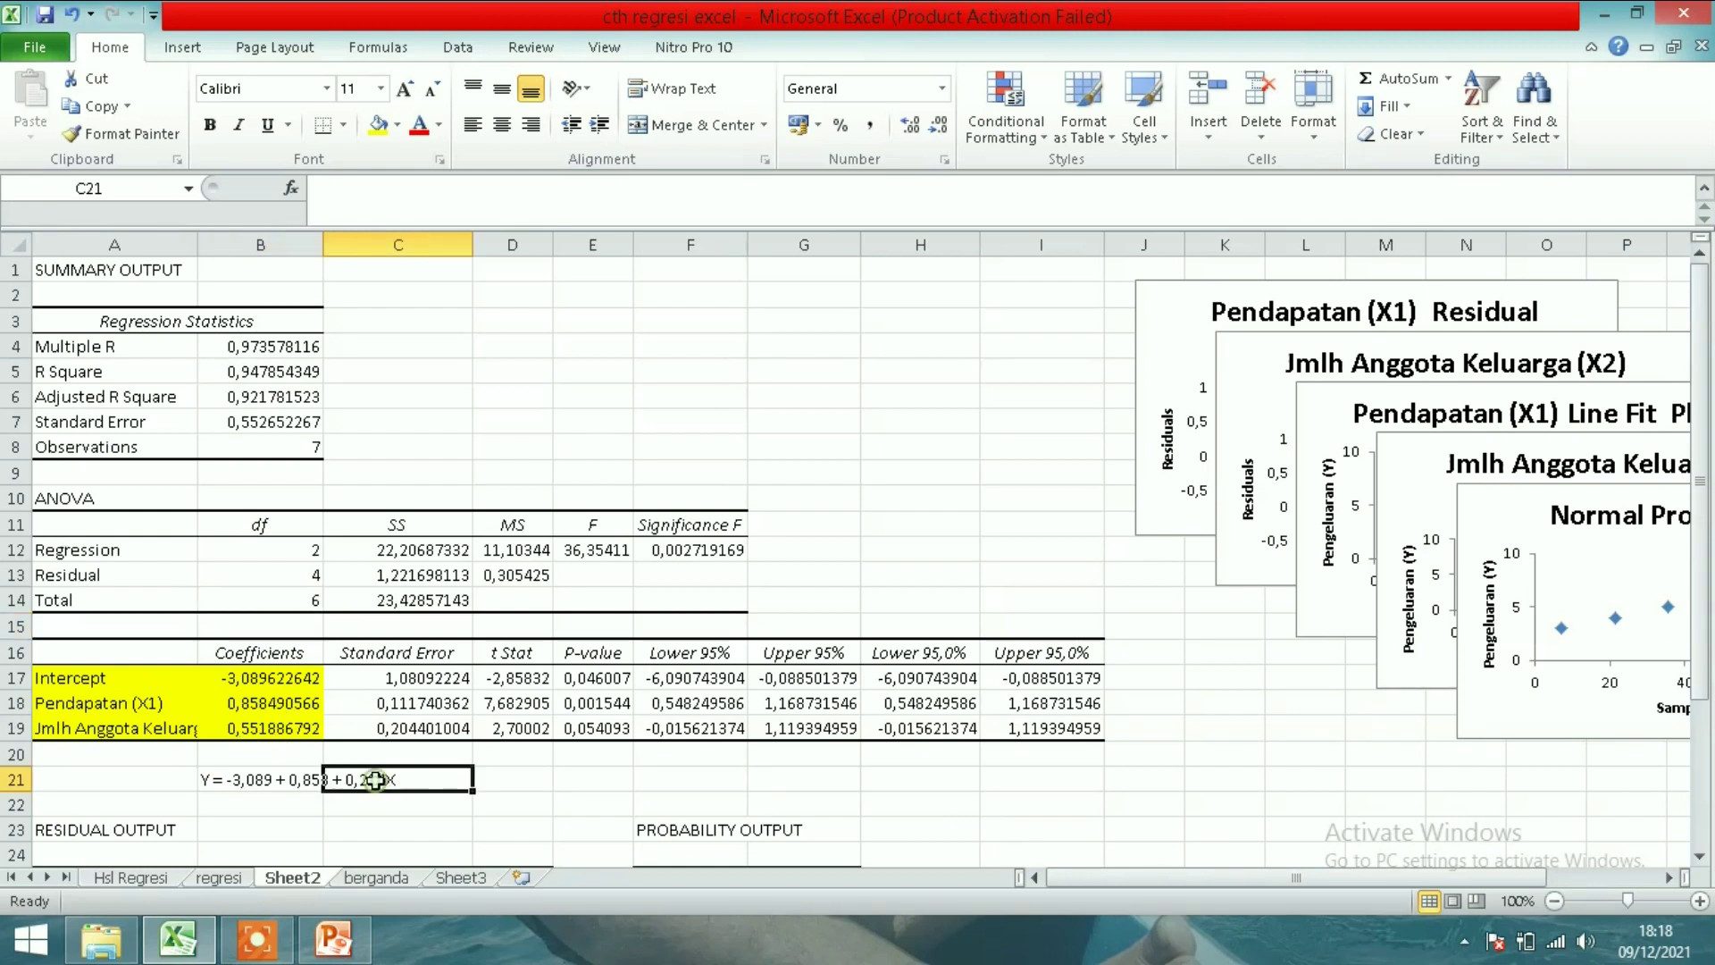
- Change the last term of B21's equation from 0,204X to 0,551X
{"action": "left_click", "coordinate": [263, 780]}
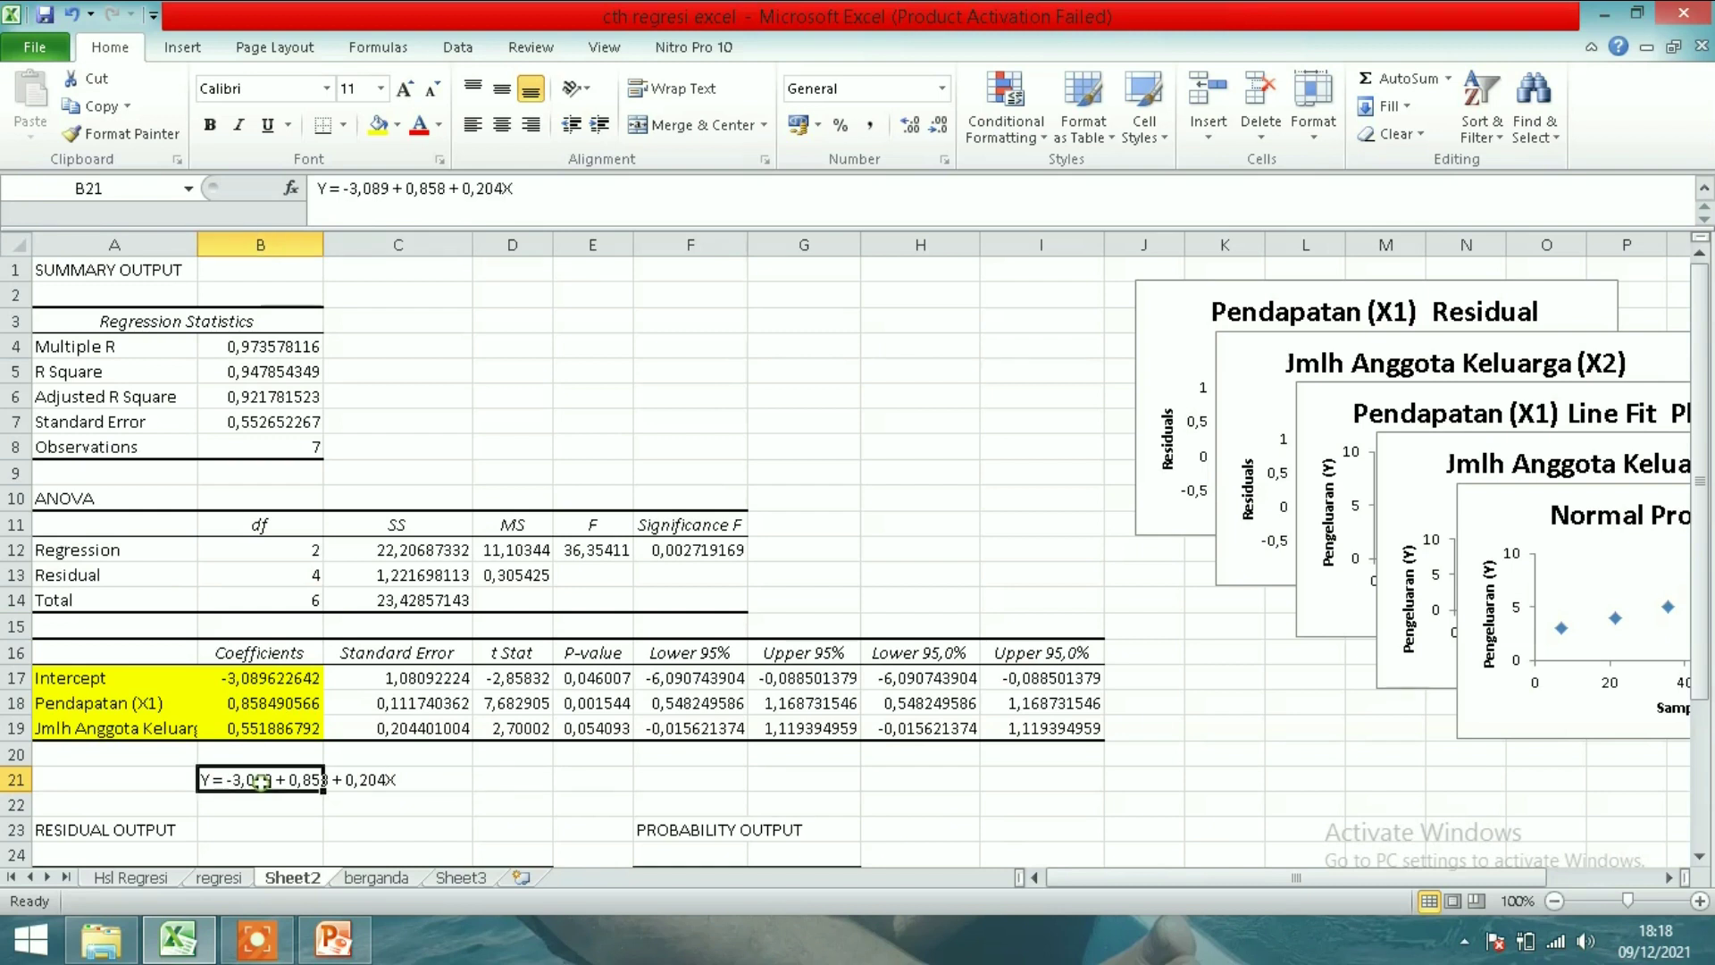
{"action": "left_click", "coordinate": [507, 185]}
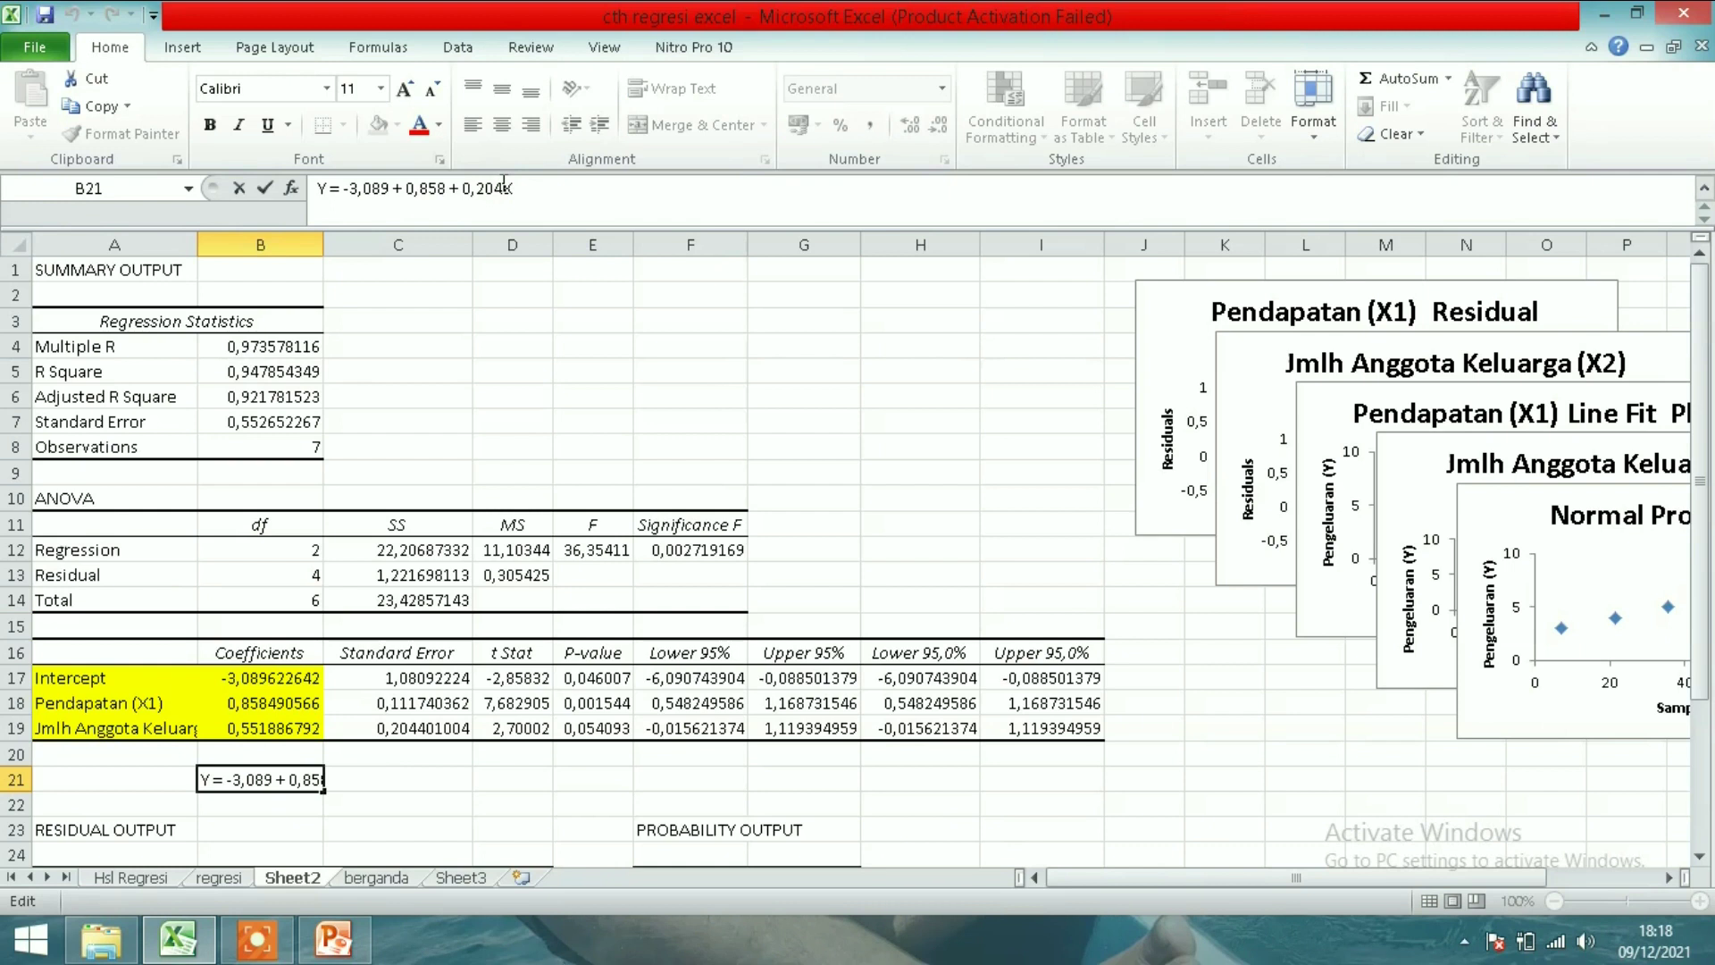
{"action": "key", "text": "BackSpace"}
{"action": "key", "text": "BackSpace"}
{"action": "key", "text": "BackSpace"}
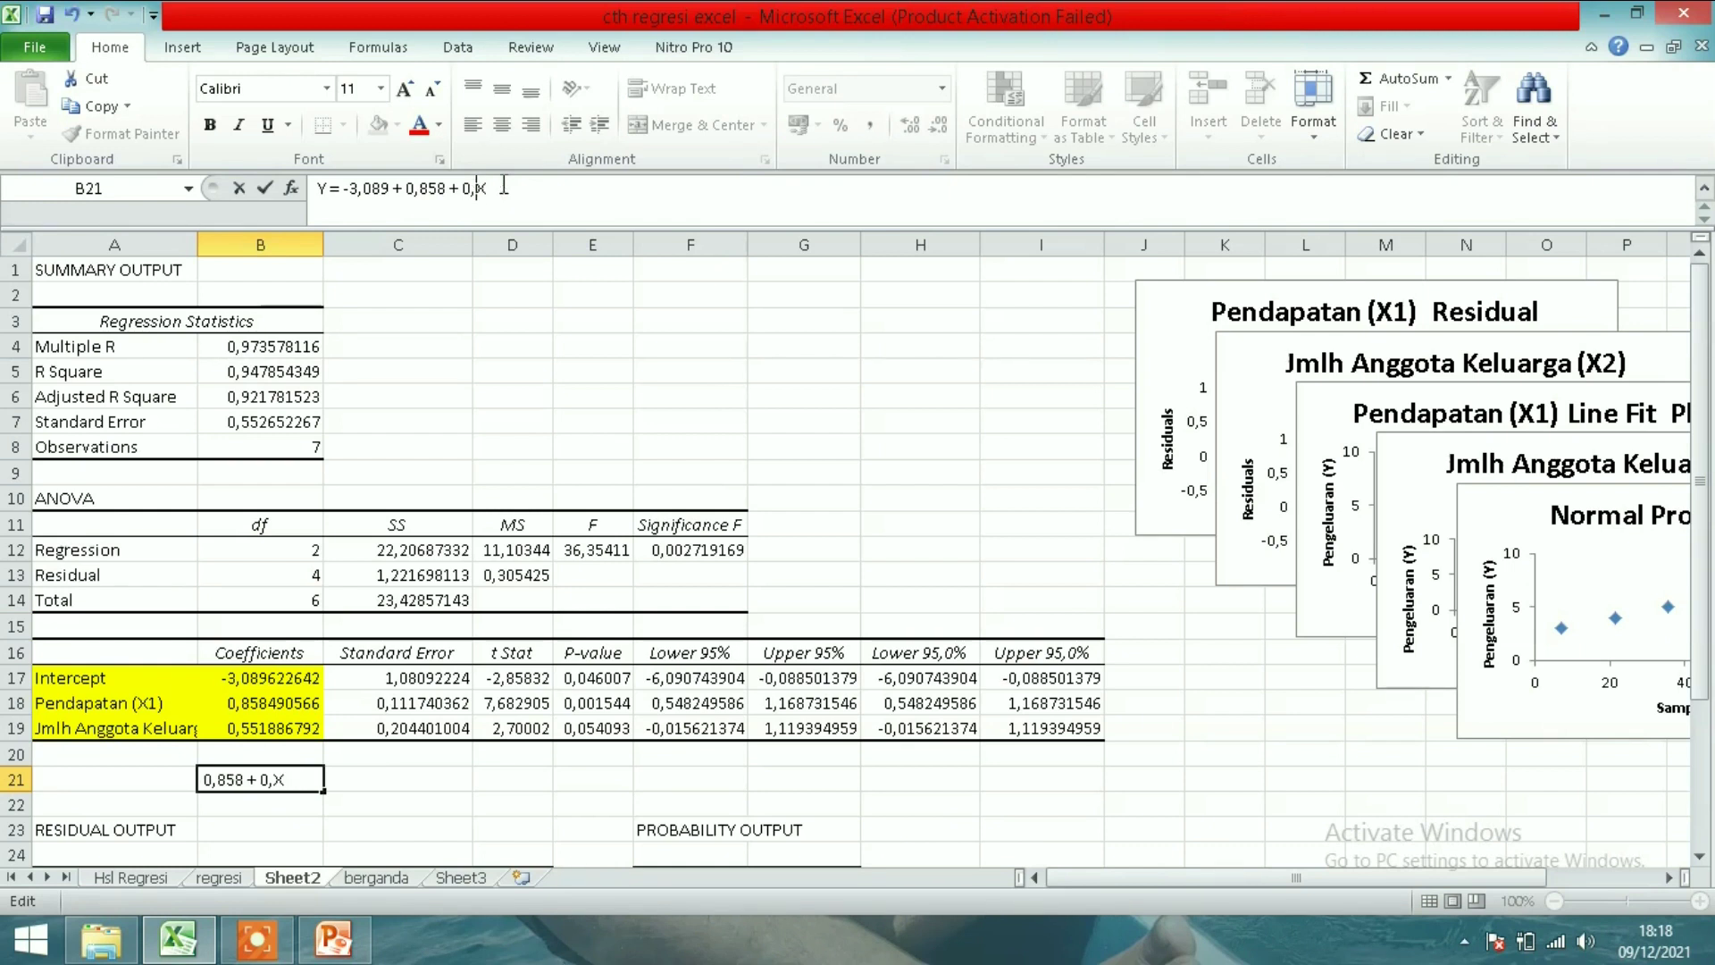
{"action": "type", "text": "551"}
{"action": "key", "text": "Return"}
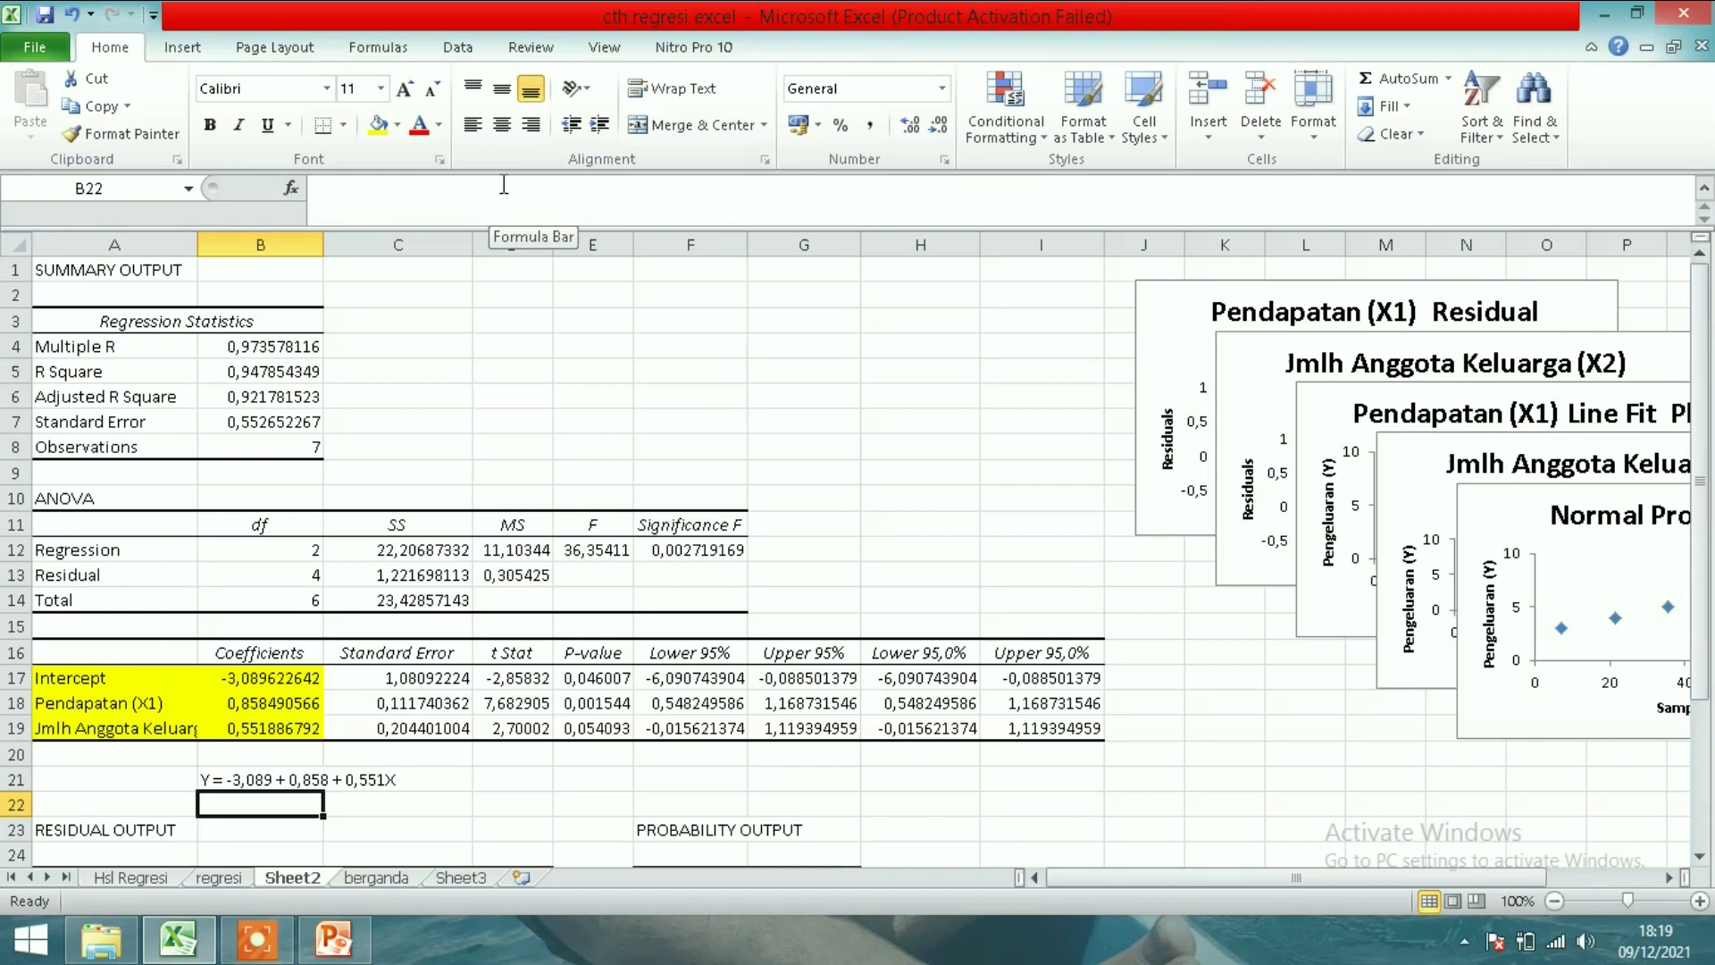
{"action": "left_click", "coordinate": [99, 378]}
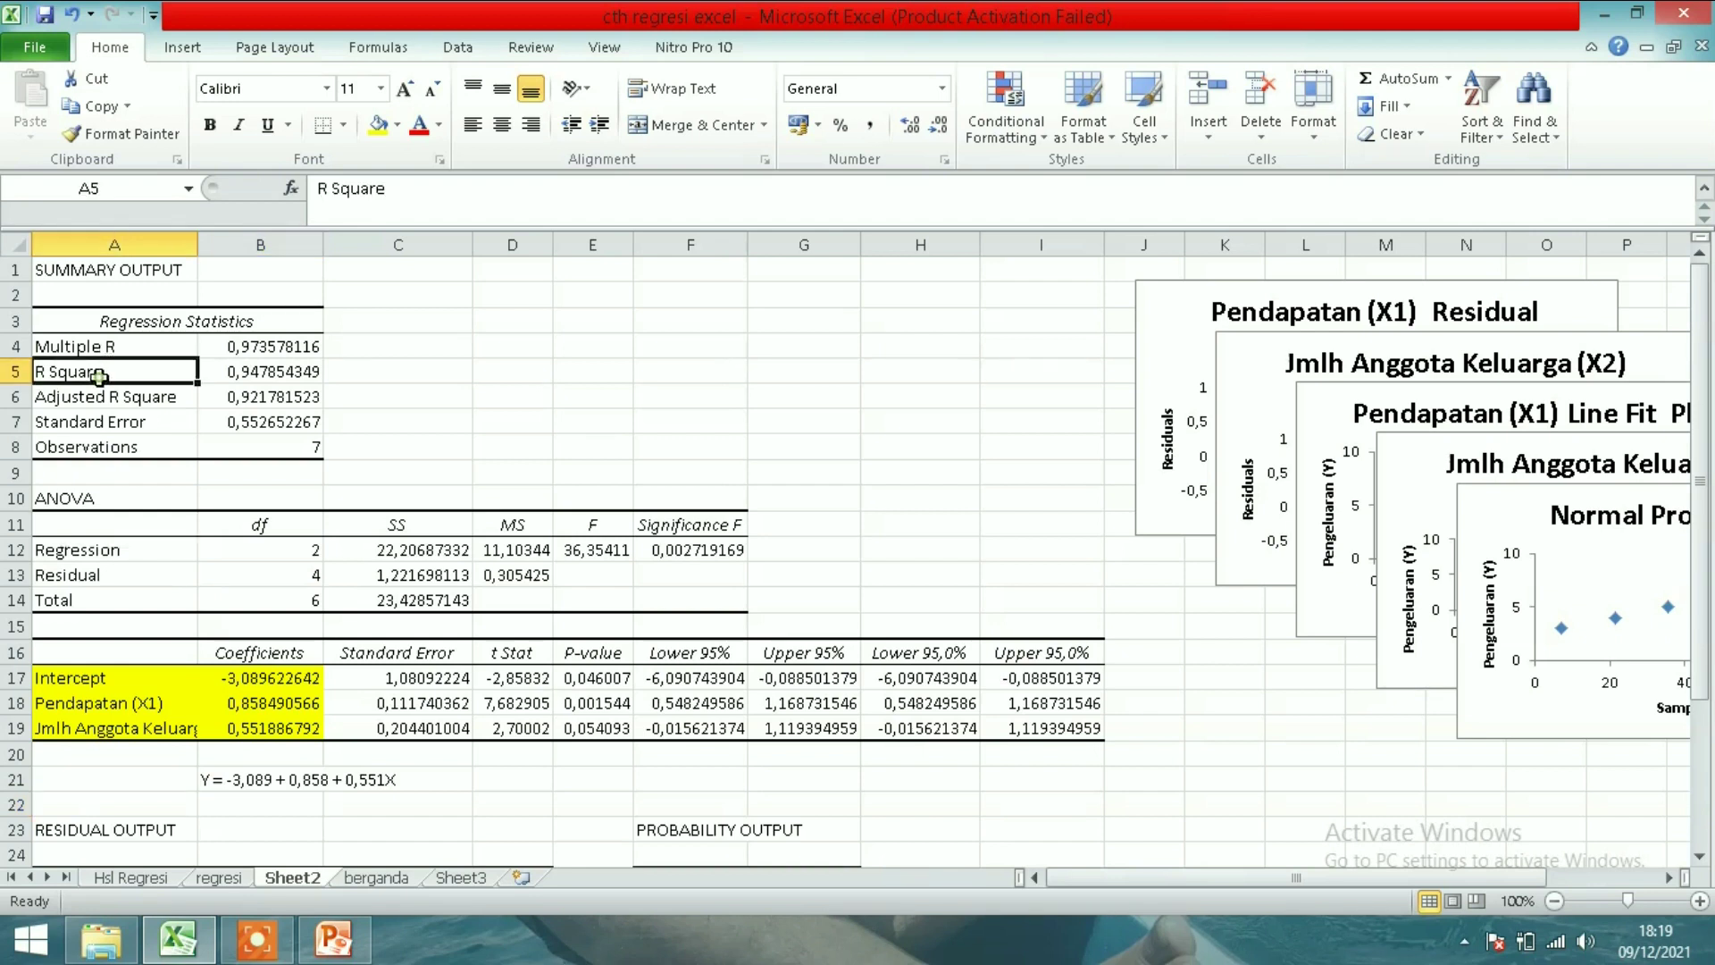
- Fill the R Square label and value A5:B5 light blue, then widen column A
{"action": "left_click_drag", "start_coordinate": [99, 378], "coordinate": [241, 373]}
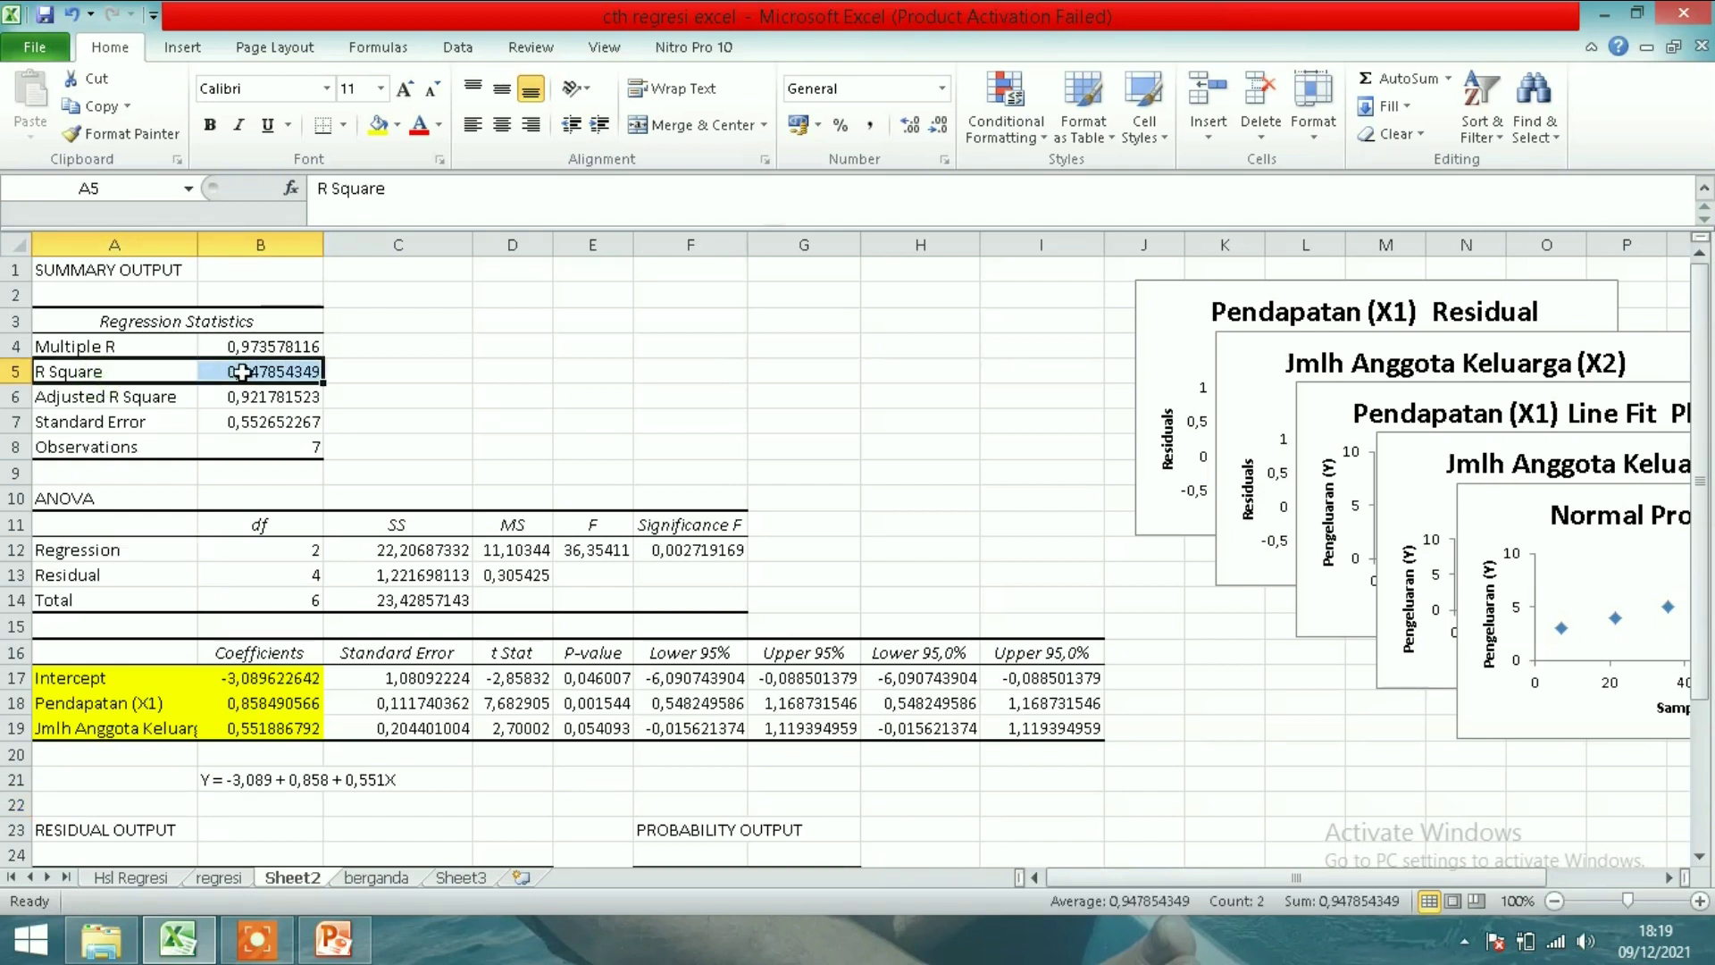
{"action": "left_click", "coordinate": [398, 125]}
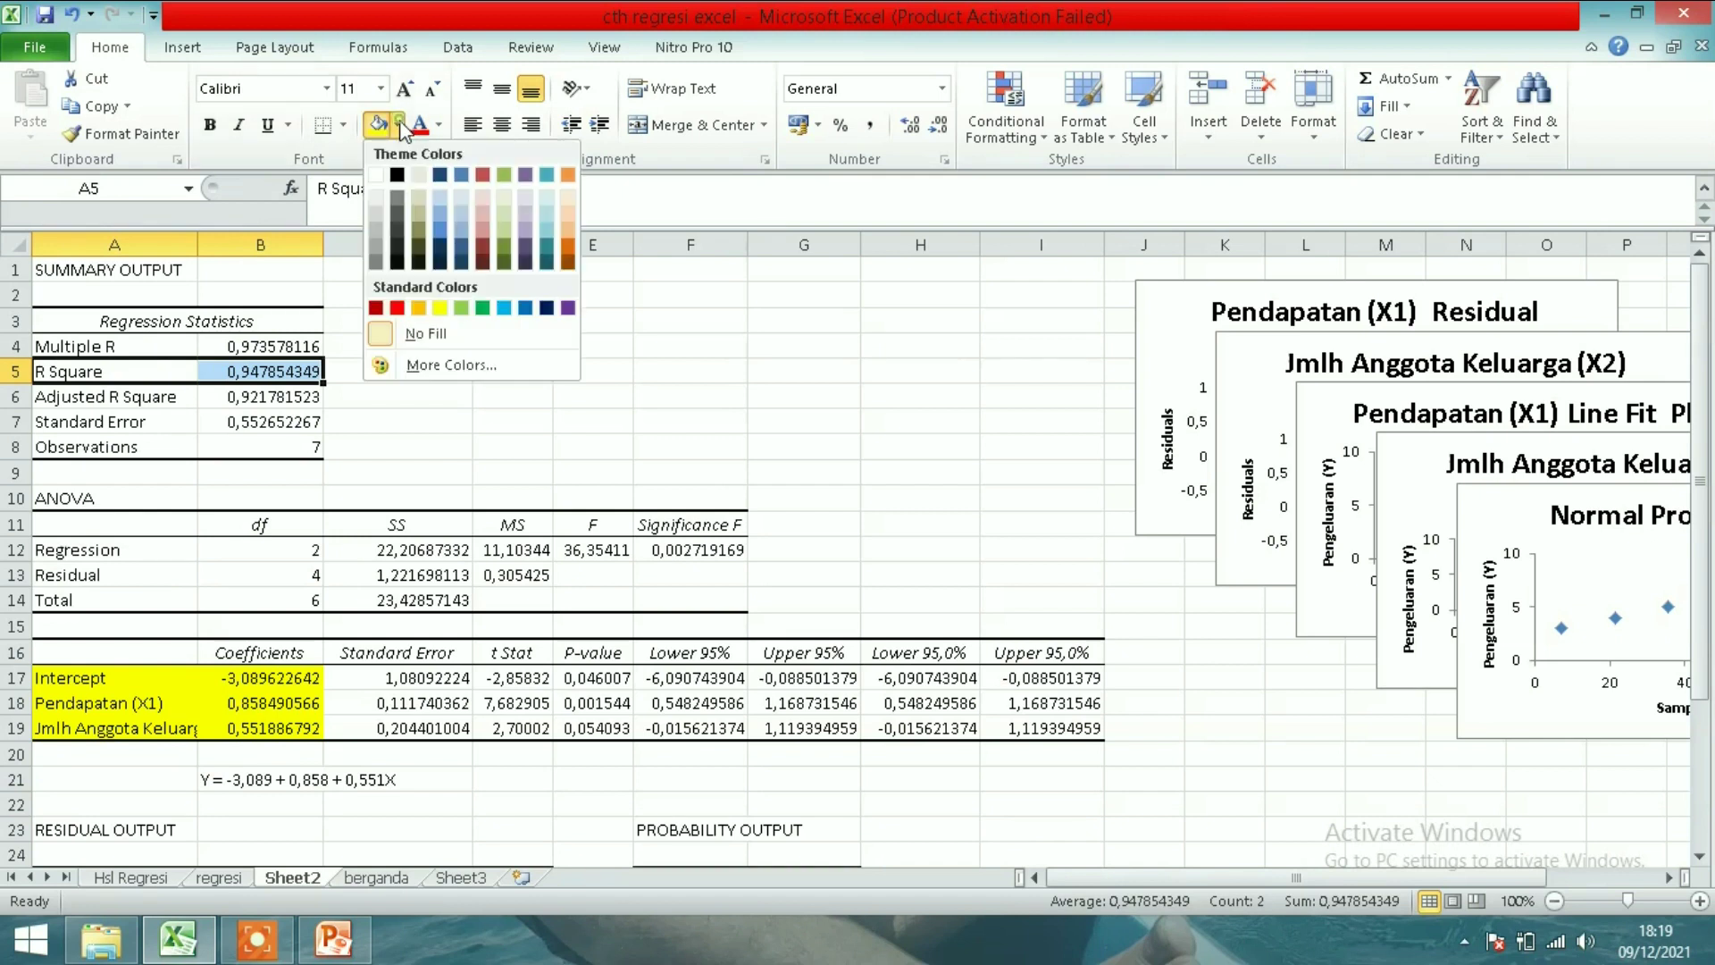
{"action": "left_click", "coordinate": [461, 214]}
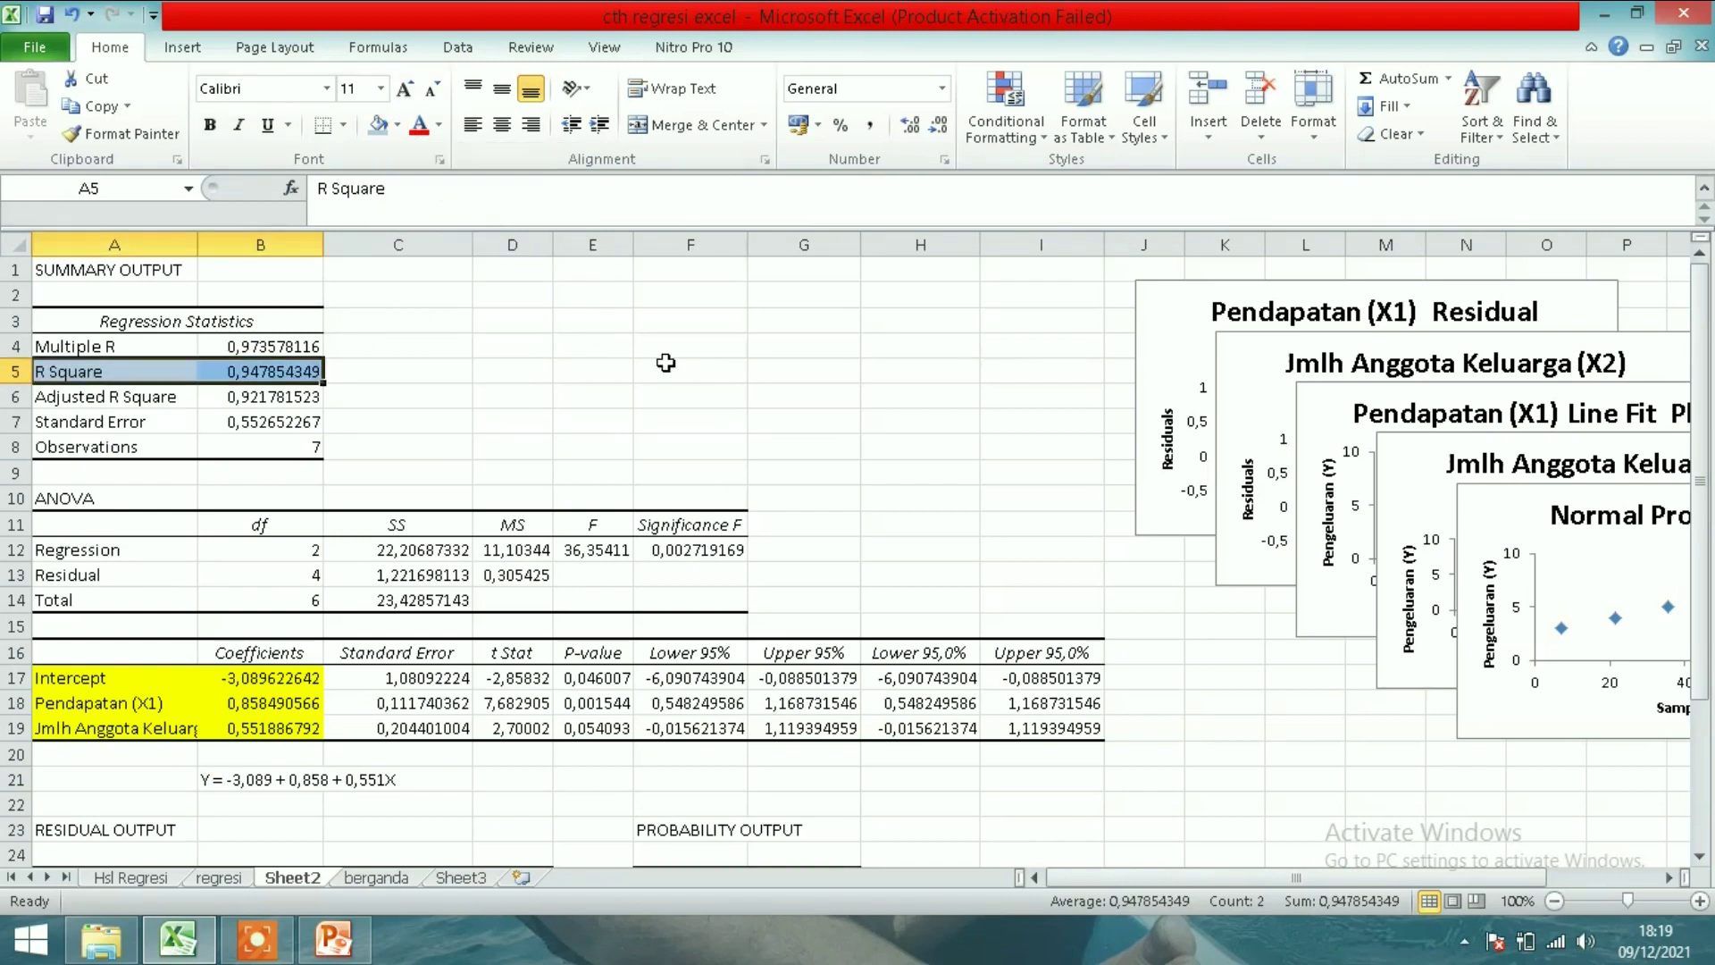
{"action": "left_click", "coordinate": [665, 363]}
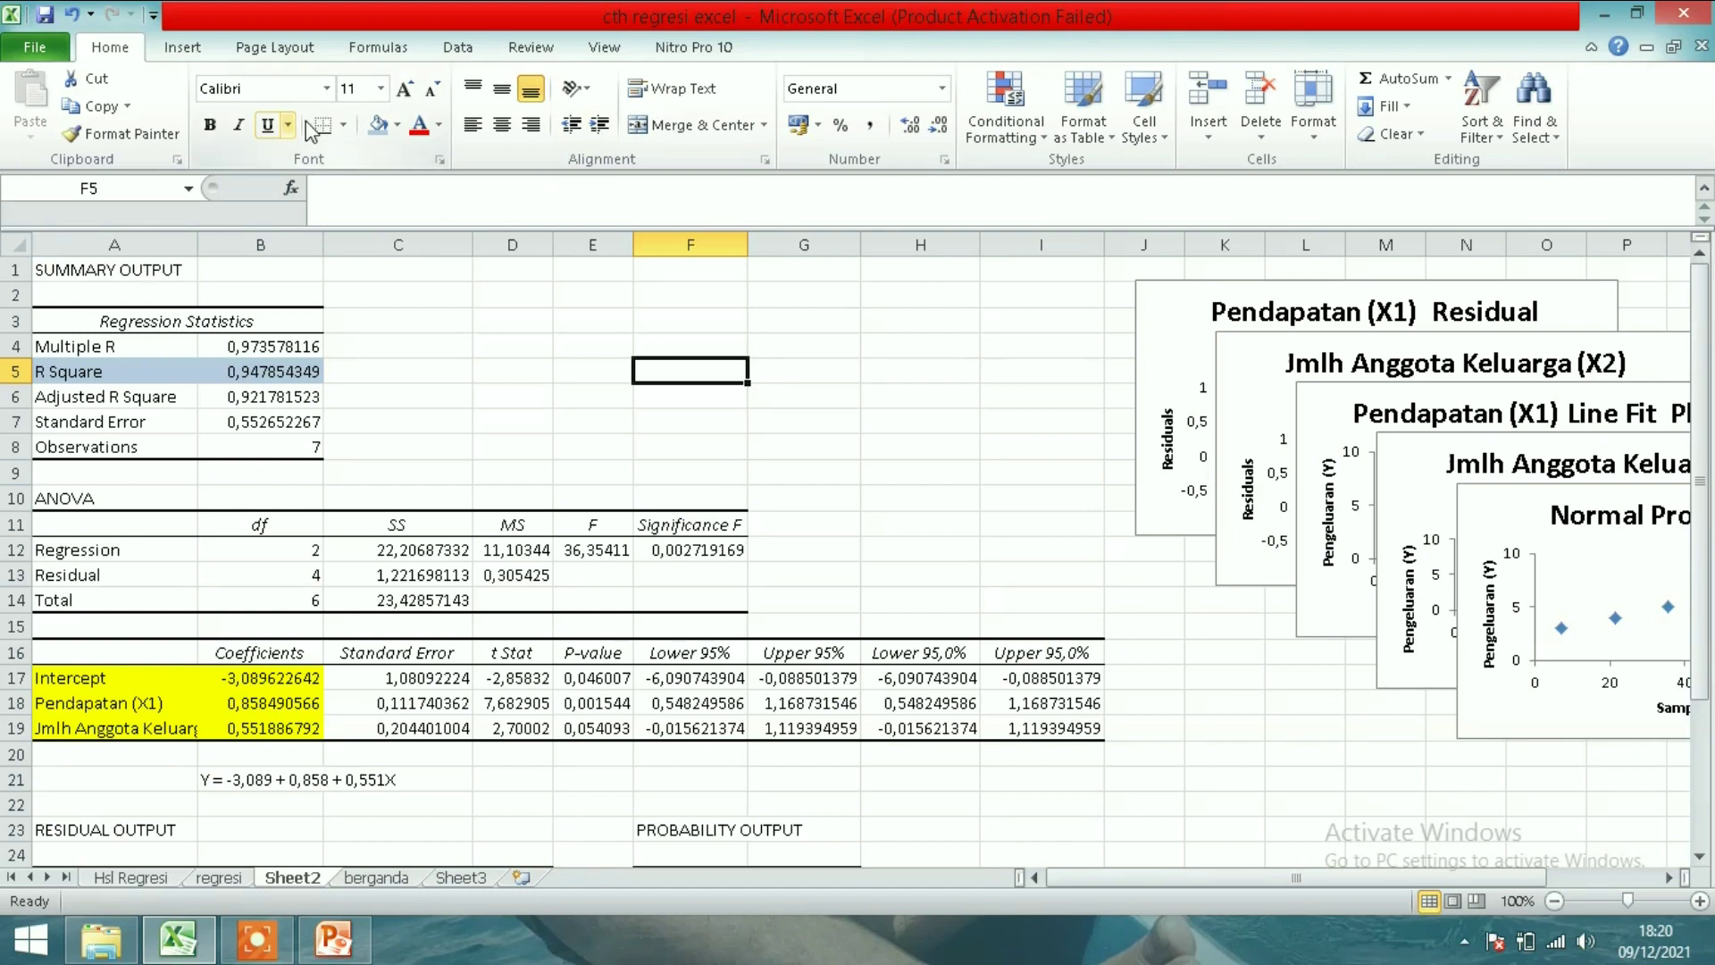
{"action": "left_click_drag", "start_coordinate": [193, 236], "coordinate": [243, 236]}
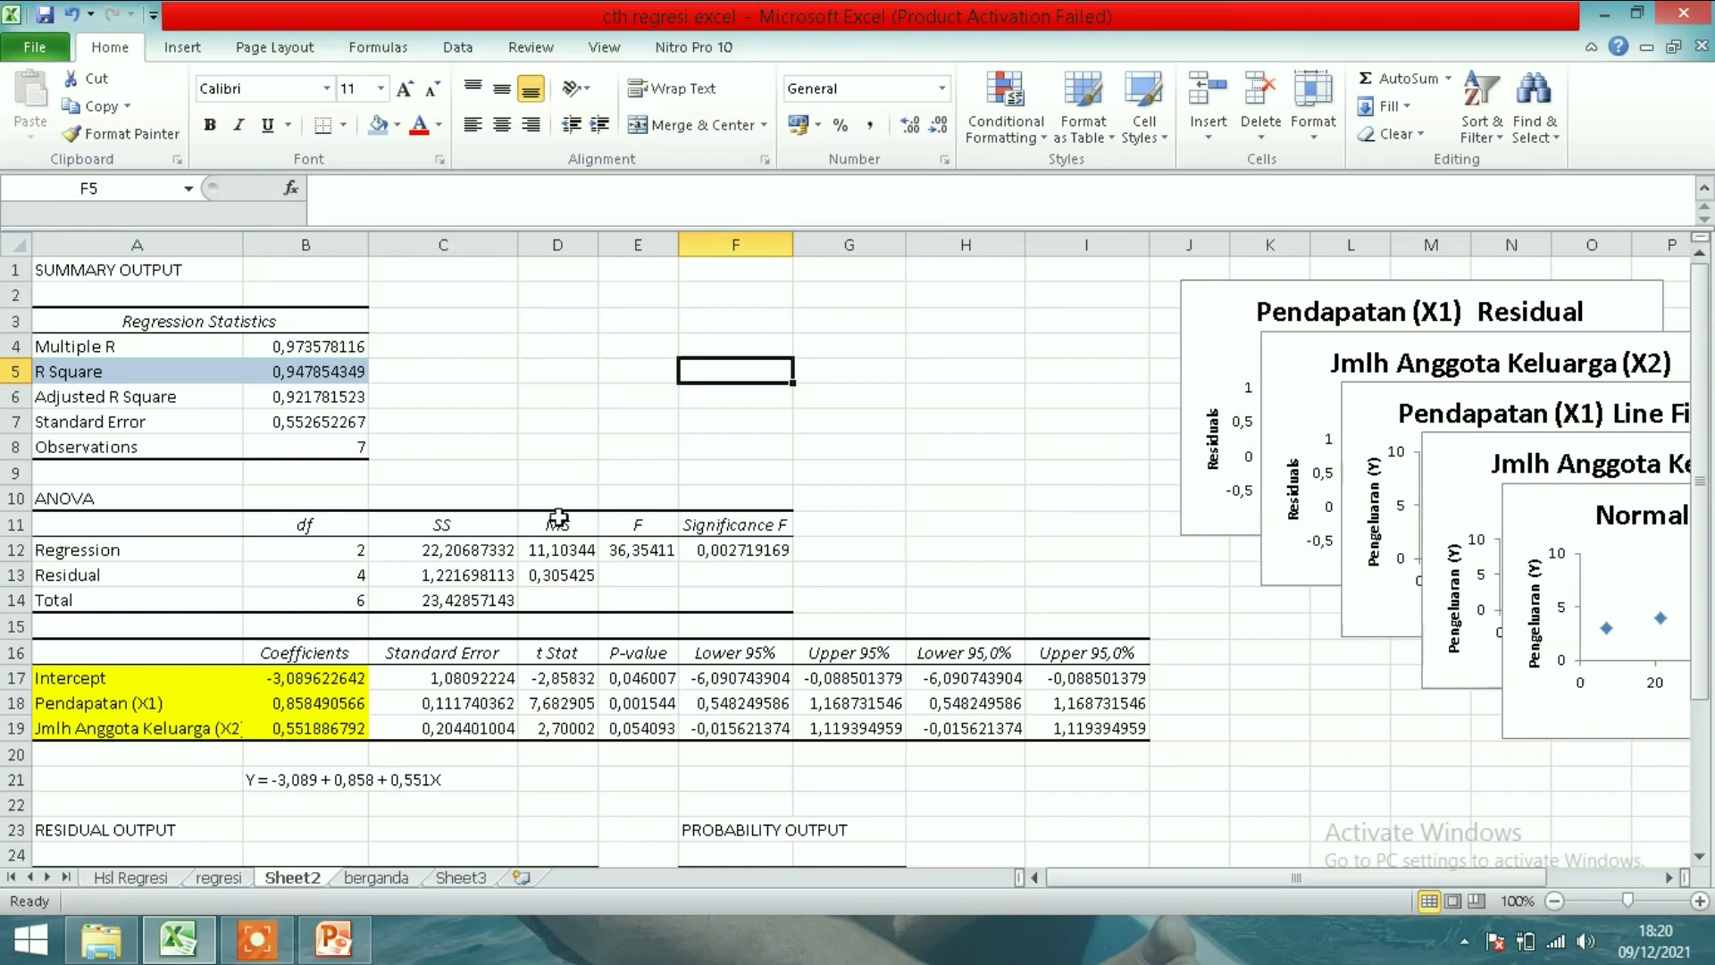
- Check the coefficient standard errors, then select B21 for the equation Y = -3,089 + 0,858 + 0,551X
{"action": "left_click", "coordinate": [308, 427]}
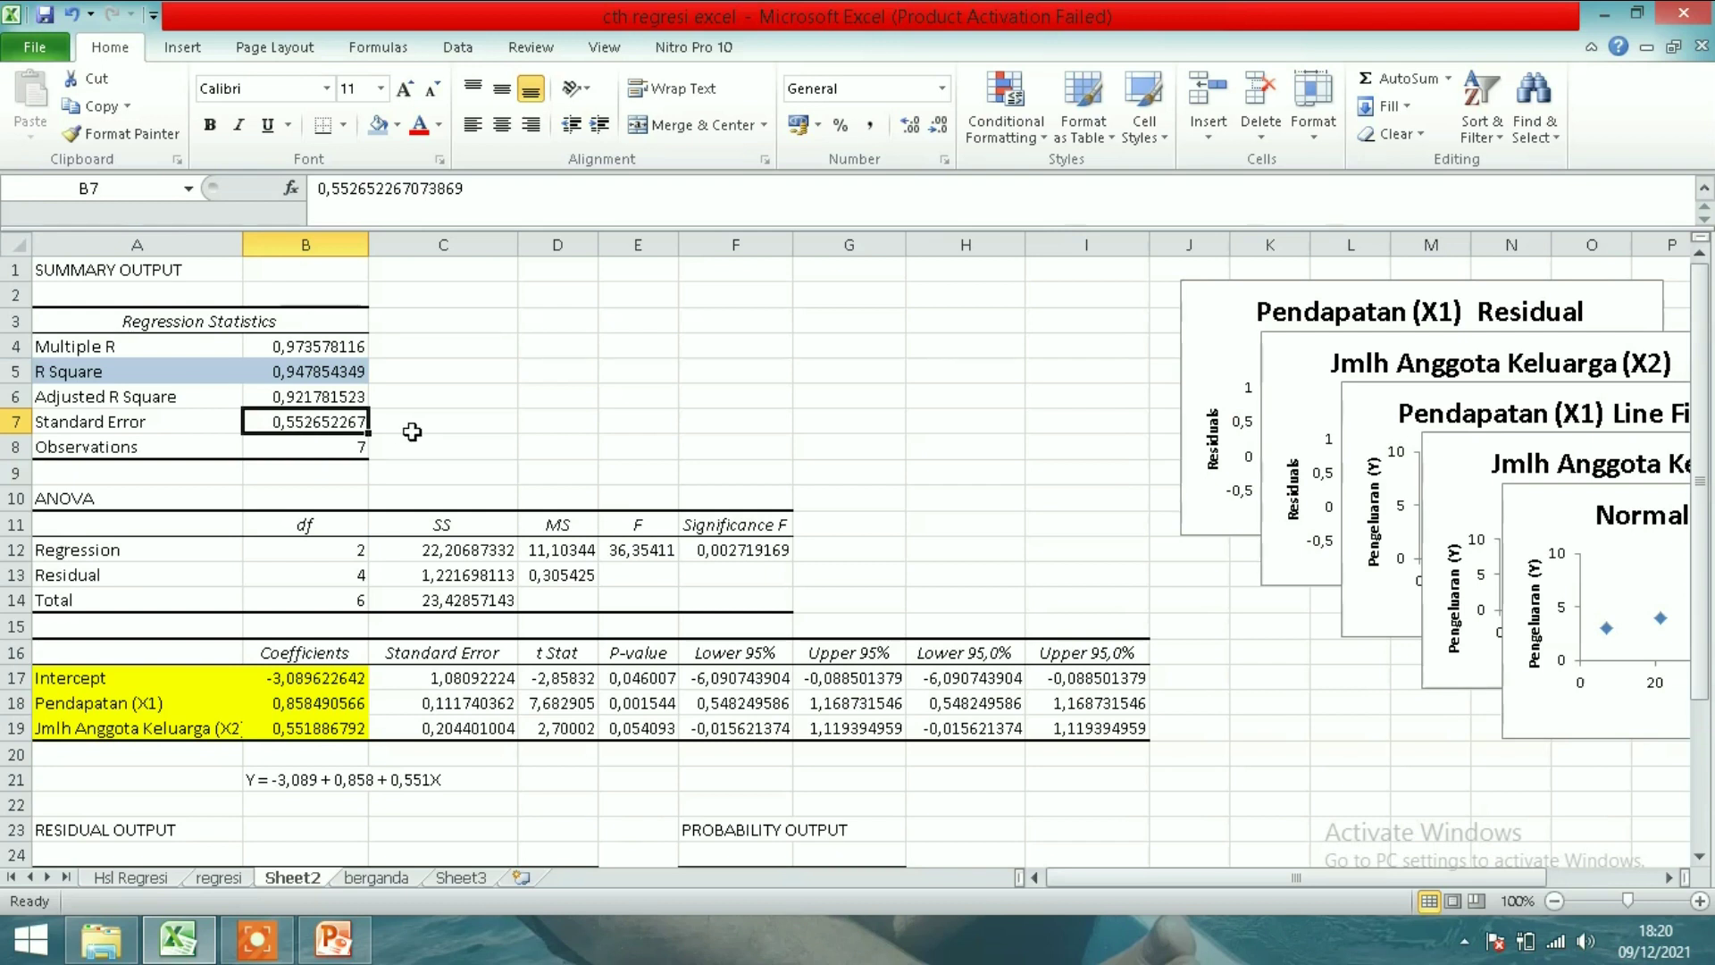
{"action": "left_click", "coordinate": [452, 419]}
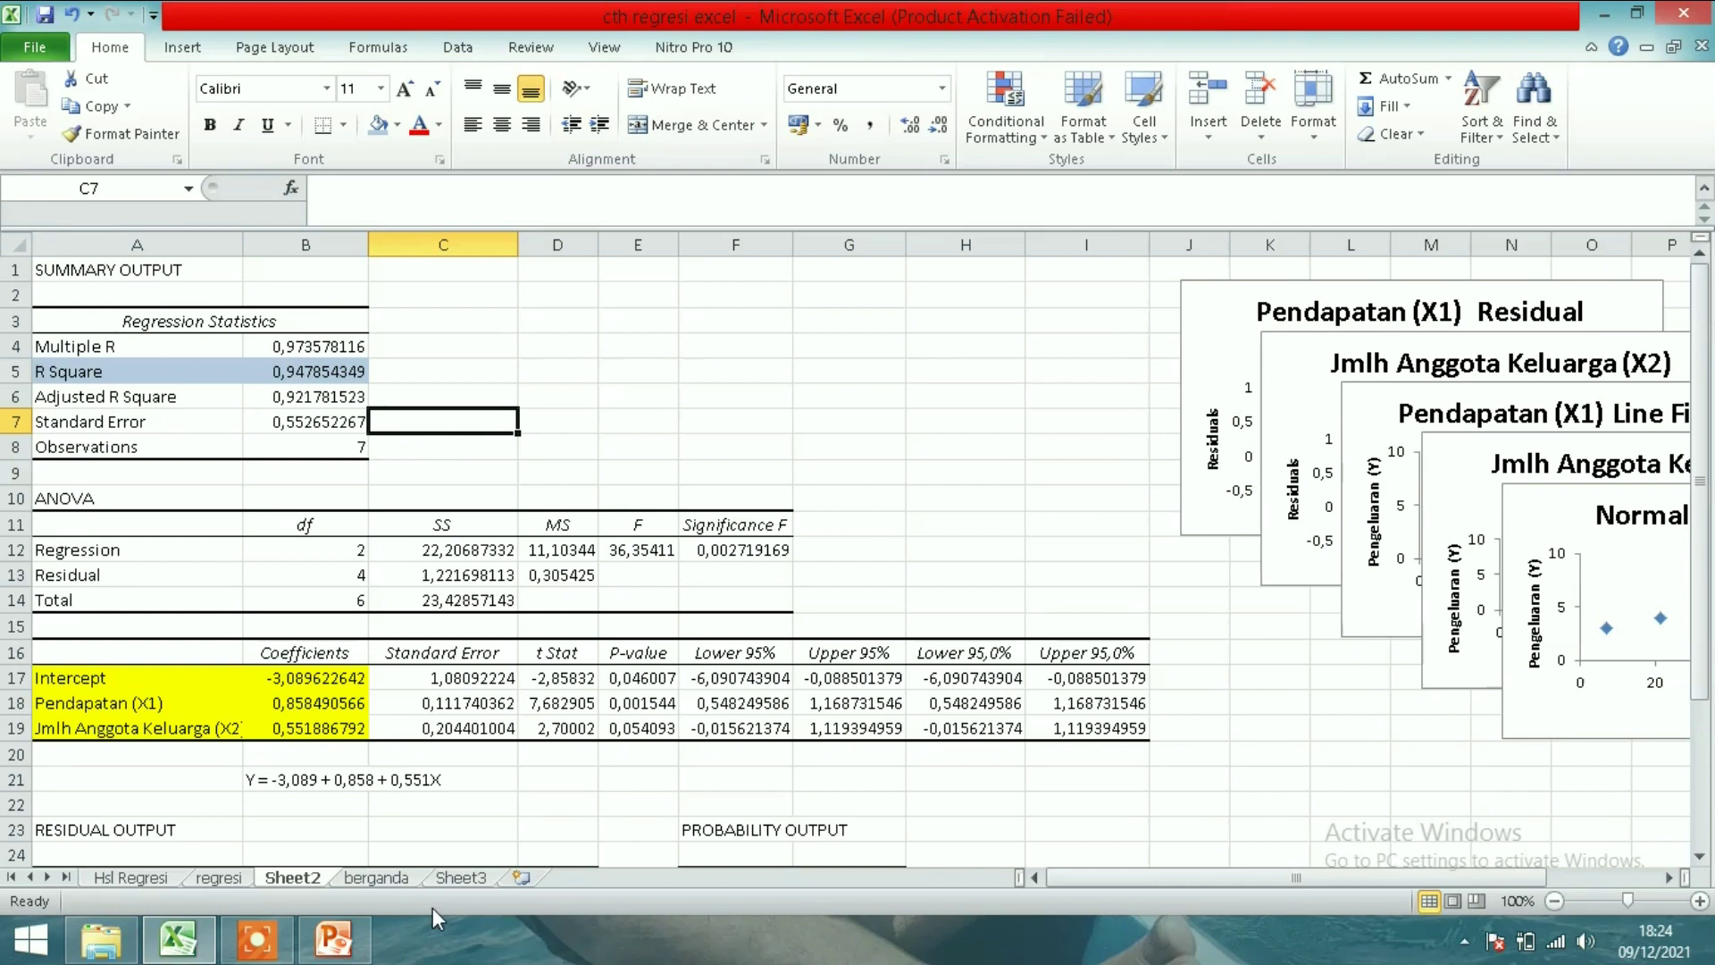
{"action": "left_click", "coordinate": [281, 781]}
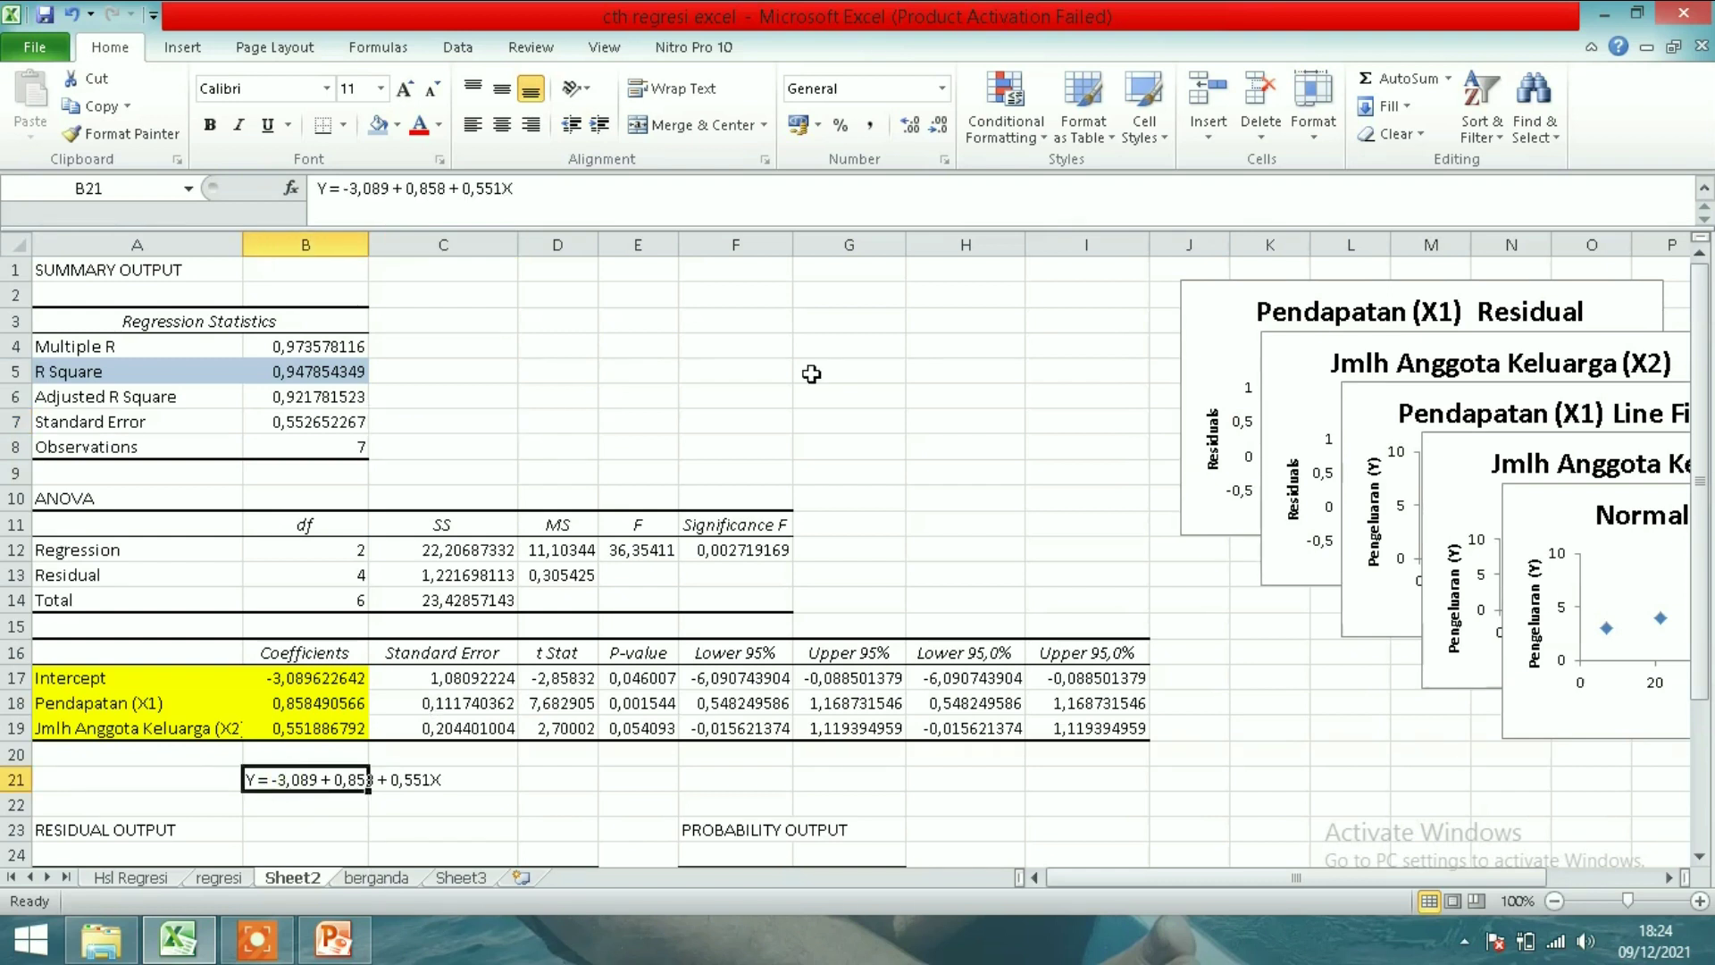
{"action": "left_click", "coordinate": [403, 126]}
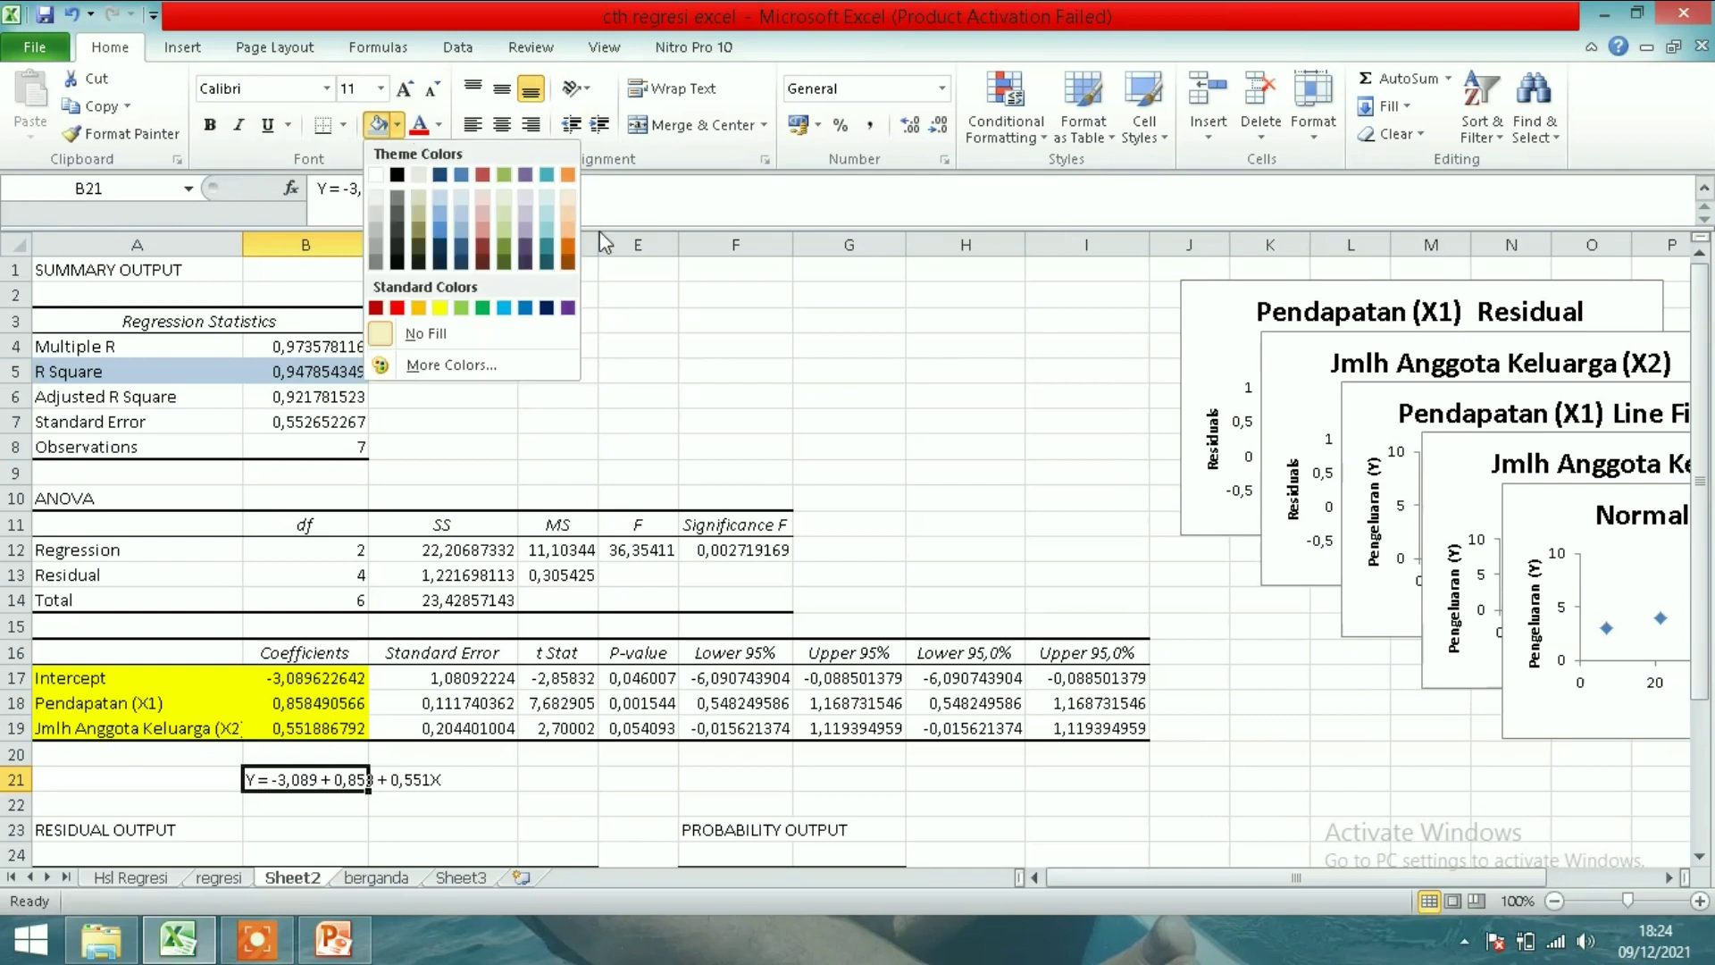
{"action": "left_click", "coordinate": [569, 235]}
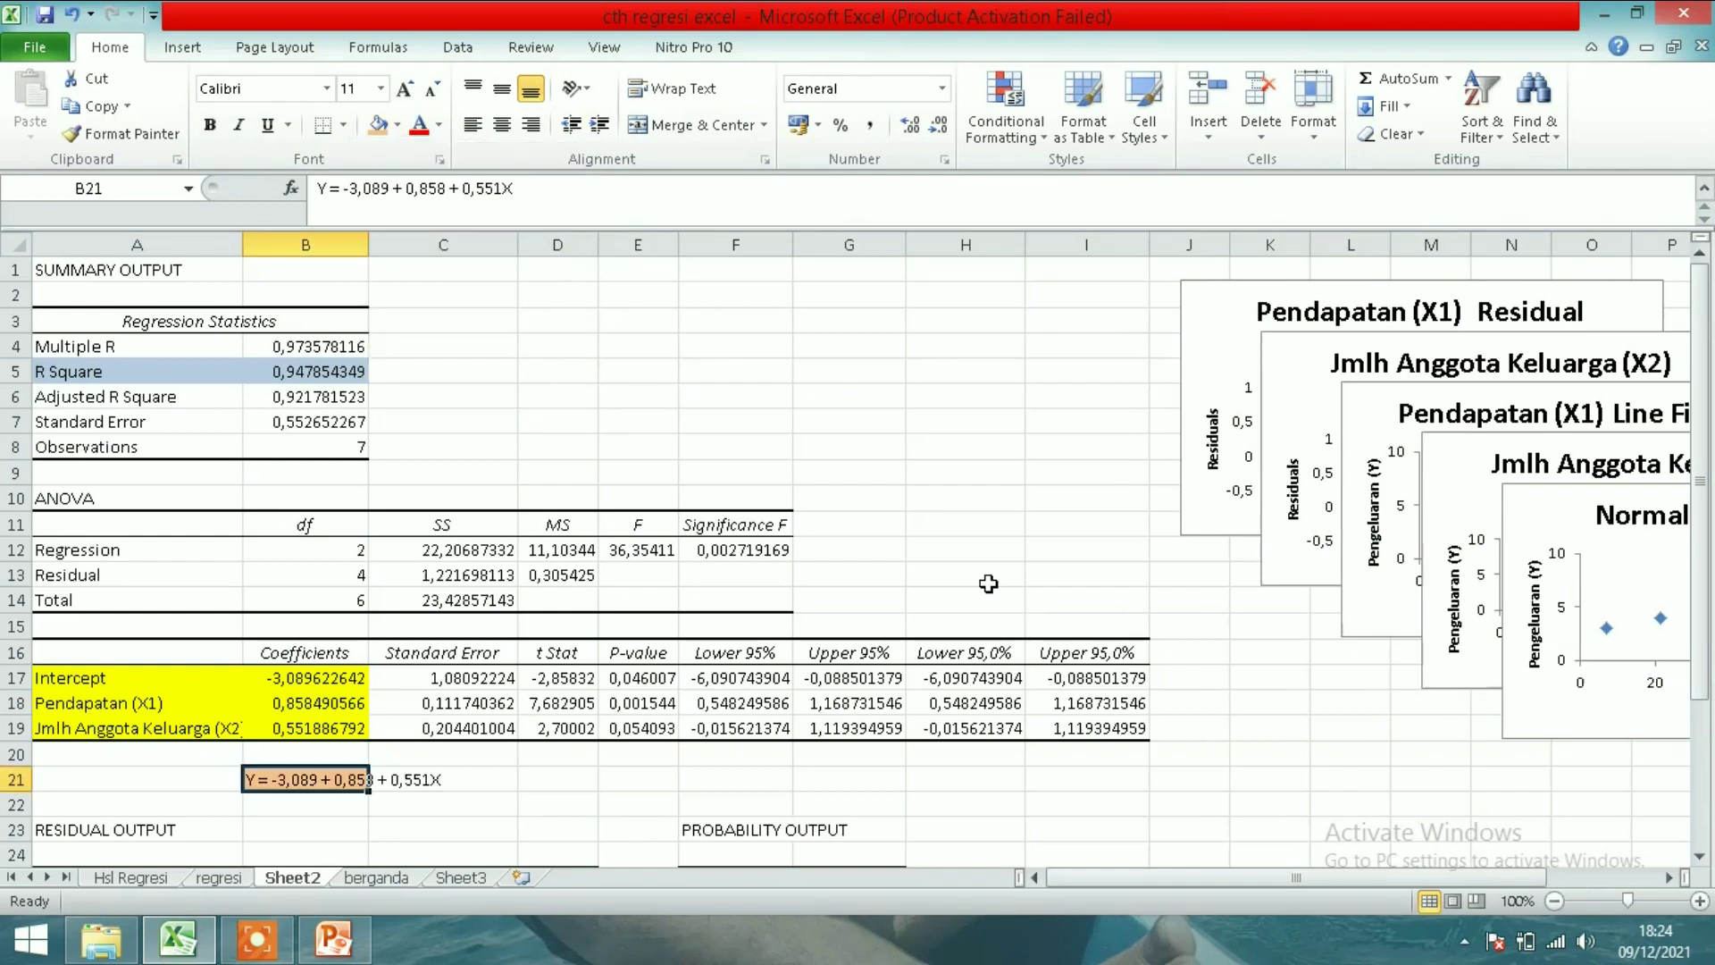
{"action": "left_click", "coordinate": [512, 752]}
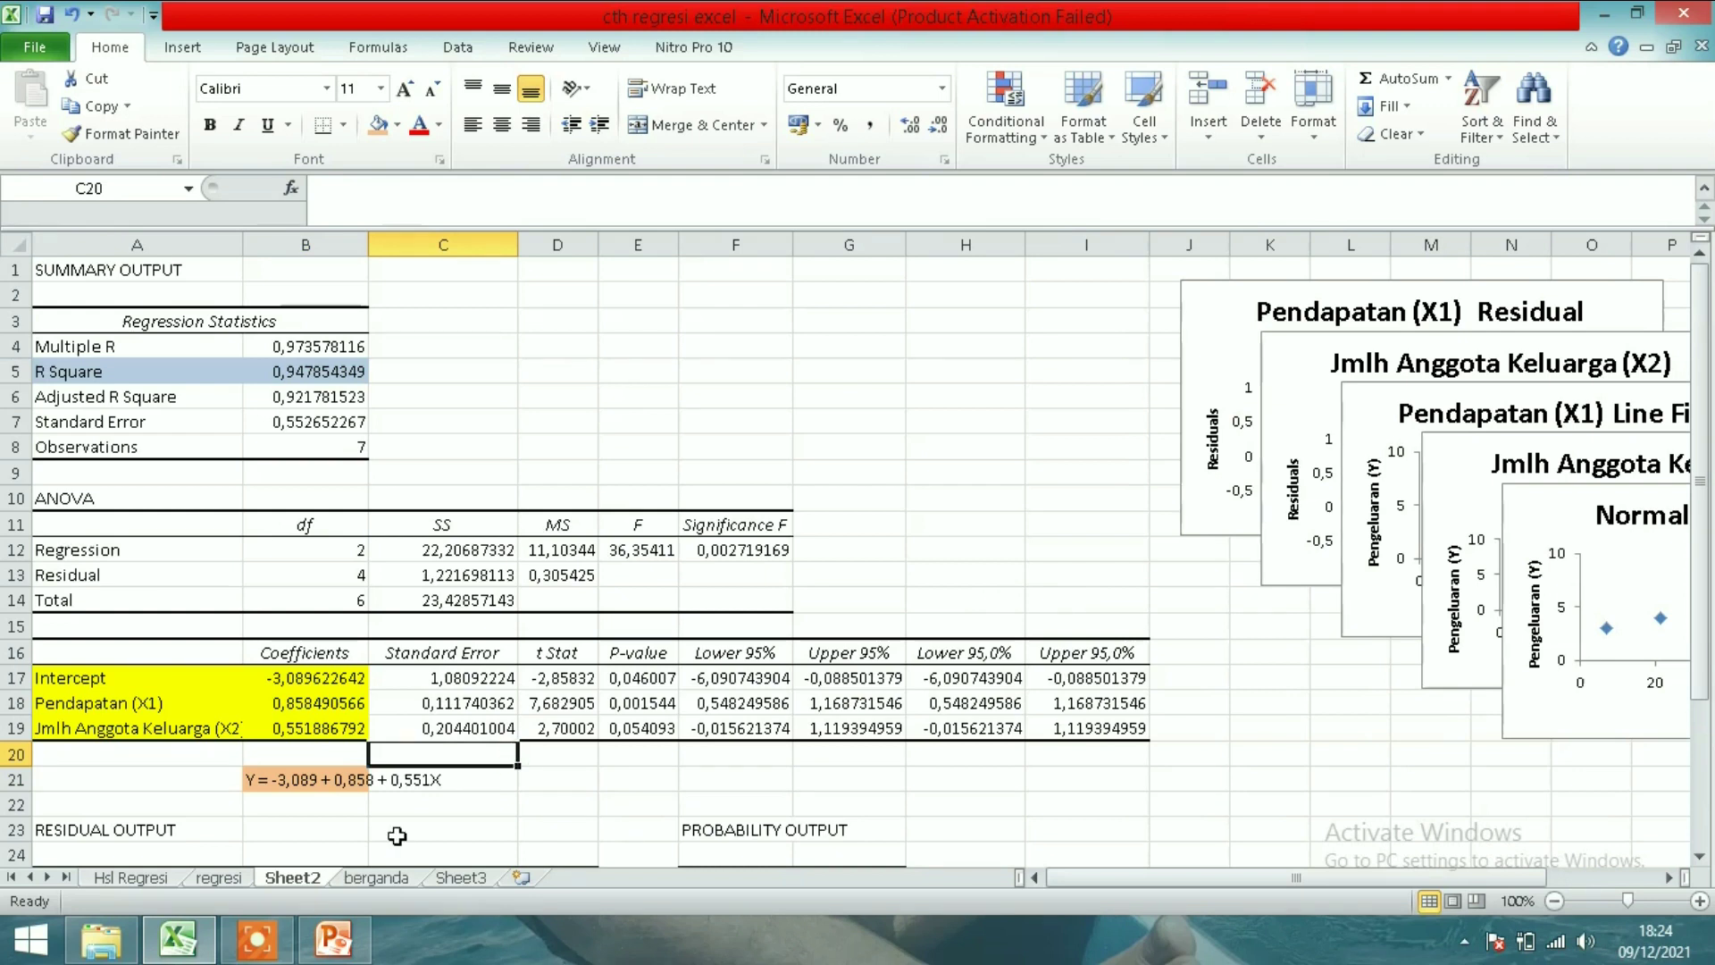
{"action": "left_click_drag", "start_coordinate": [314, 780], "coordinate": [376, 780]}
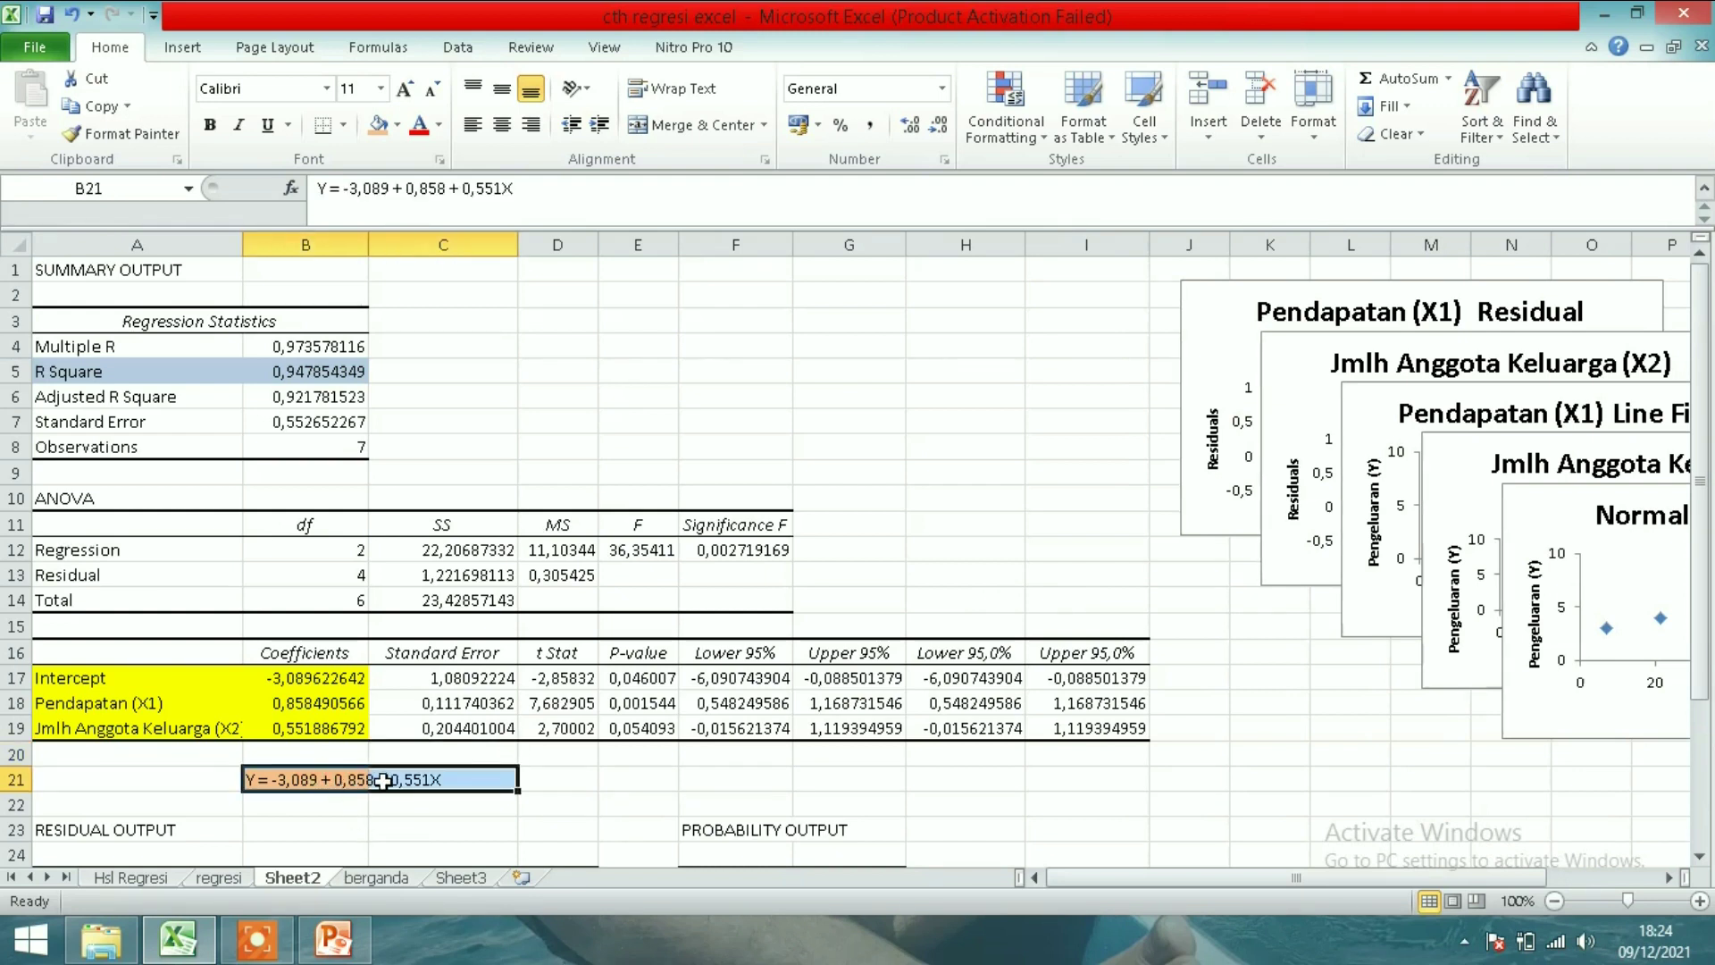
{"action": "left_click", "coordinate": [378, 124]}
{"action": "left_click", "coordinate": [798, 371]}
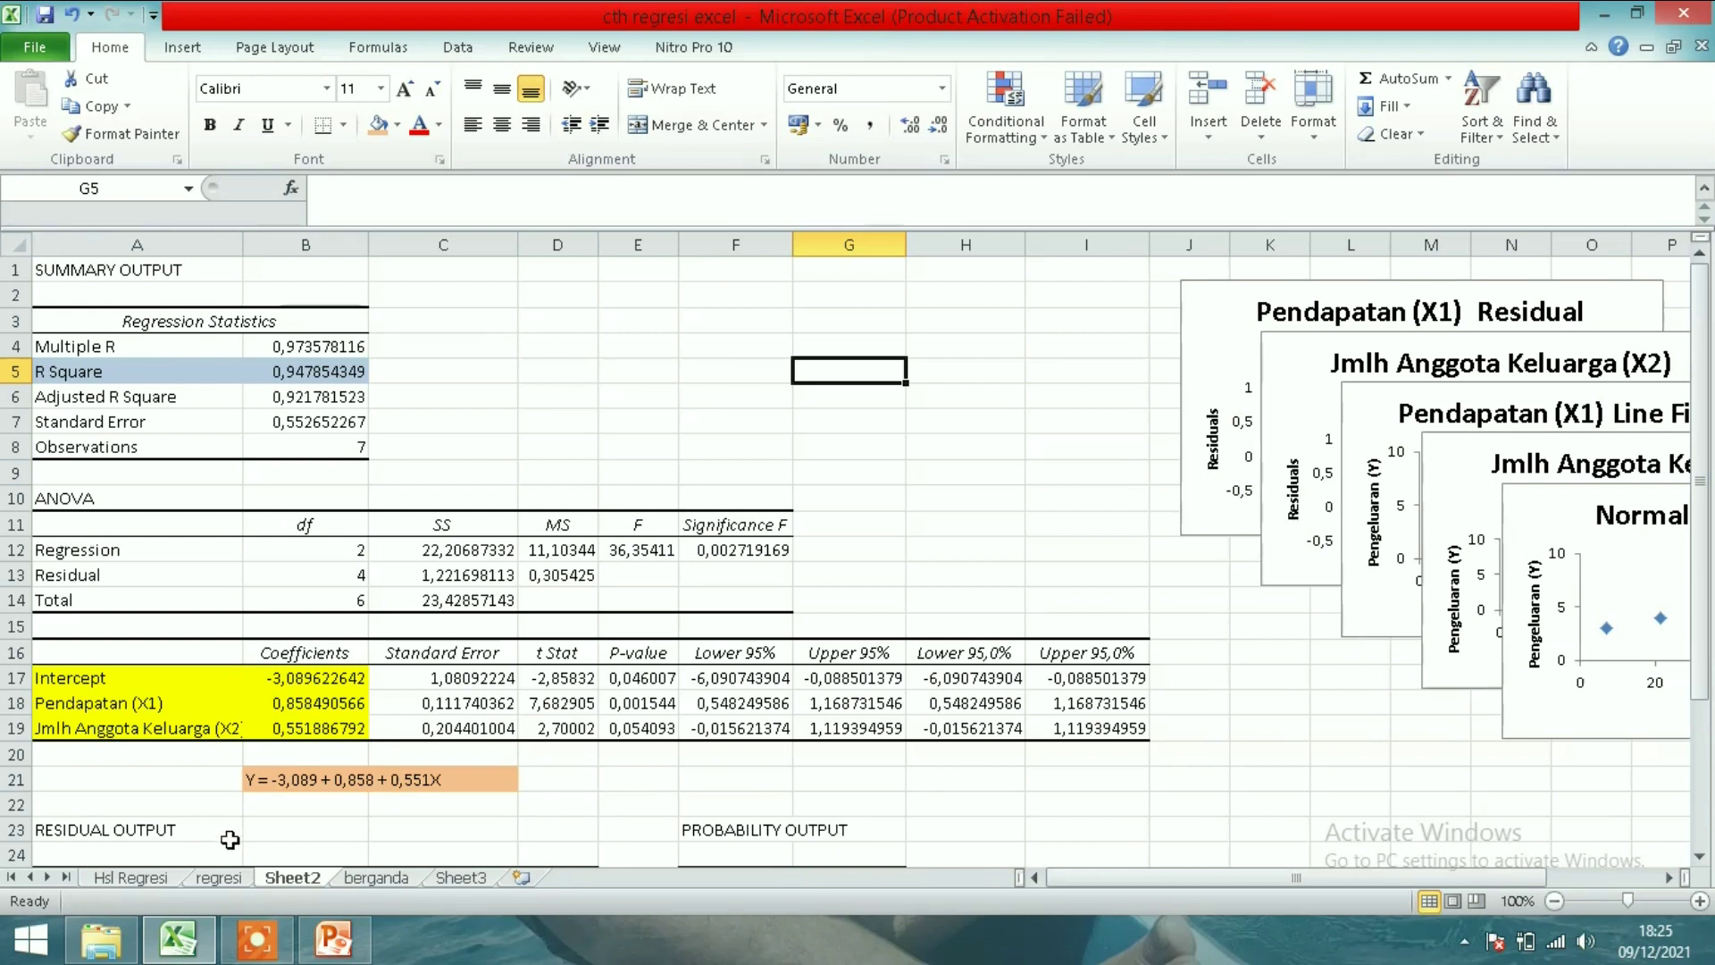
{"action": "left_click", "coordinate": [280, 684]}
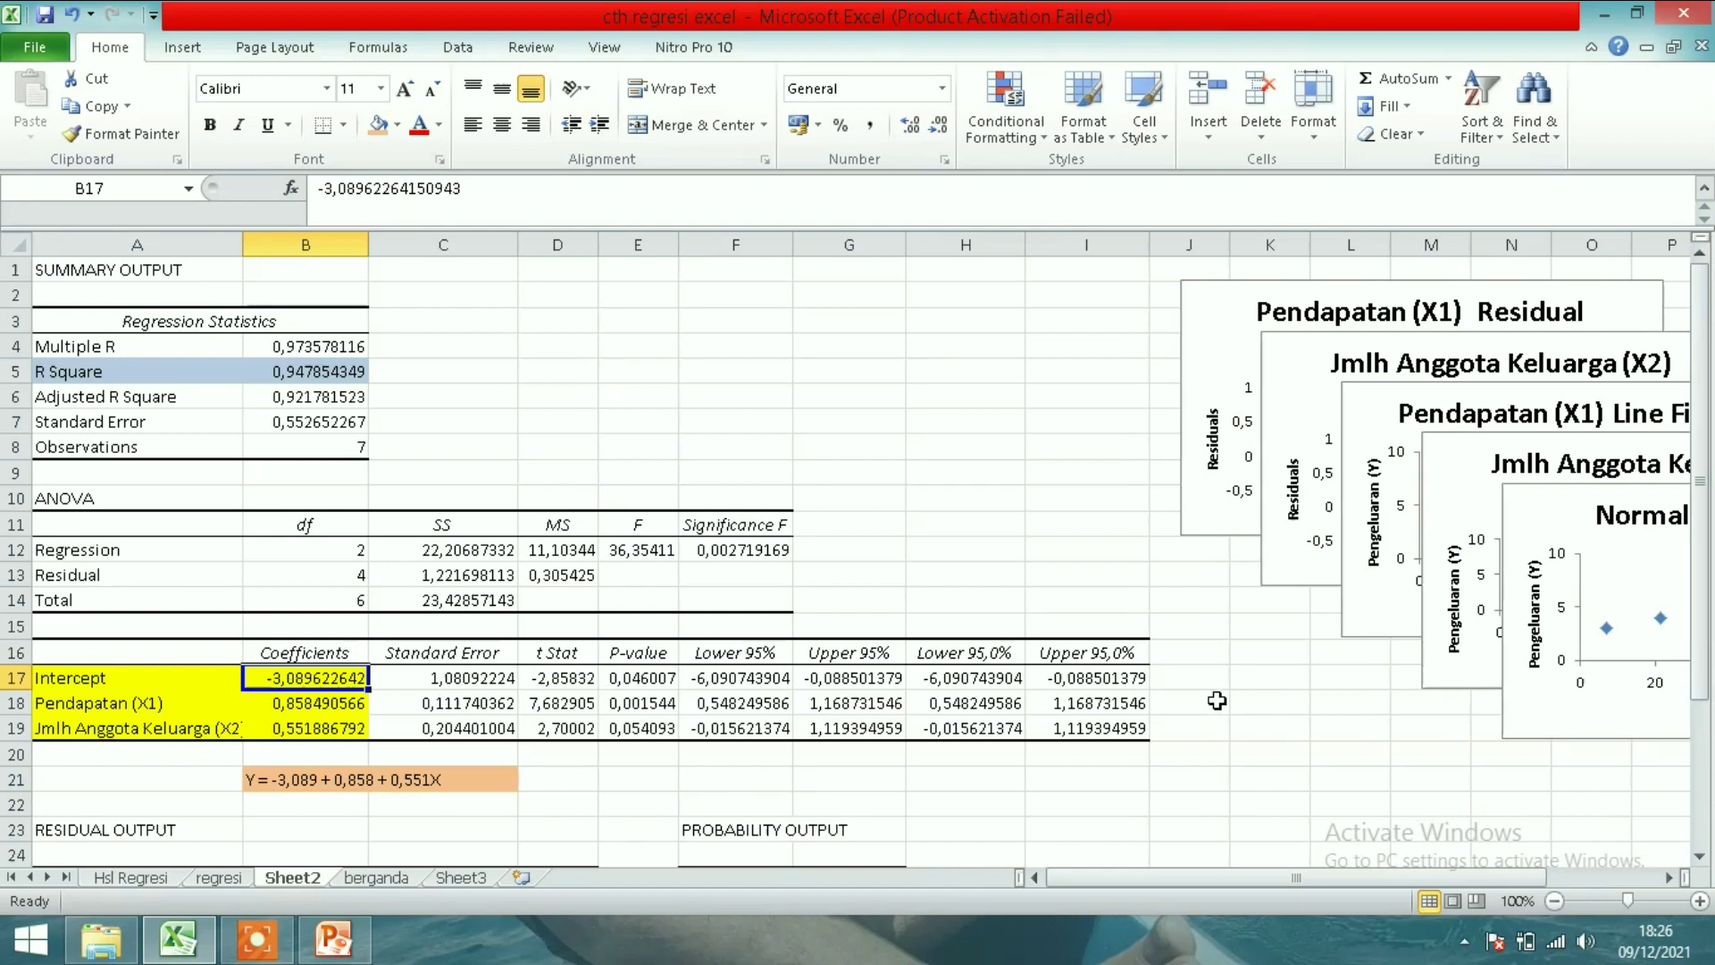
- Scroll to the probability output and drag the Normal Probability Plot down-left, clear of the stacked charts
{"action": "left_click_drag", "start_coordinate": [1197, 880], "coordinate": [1207, 885]}
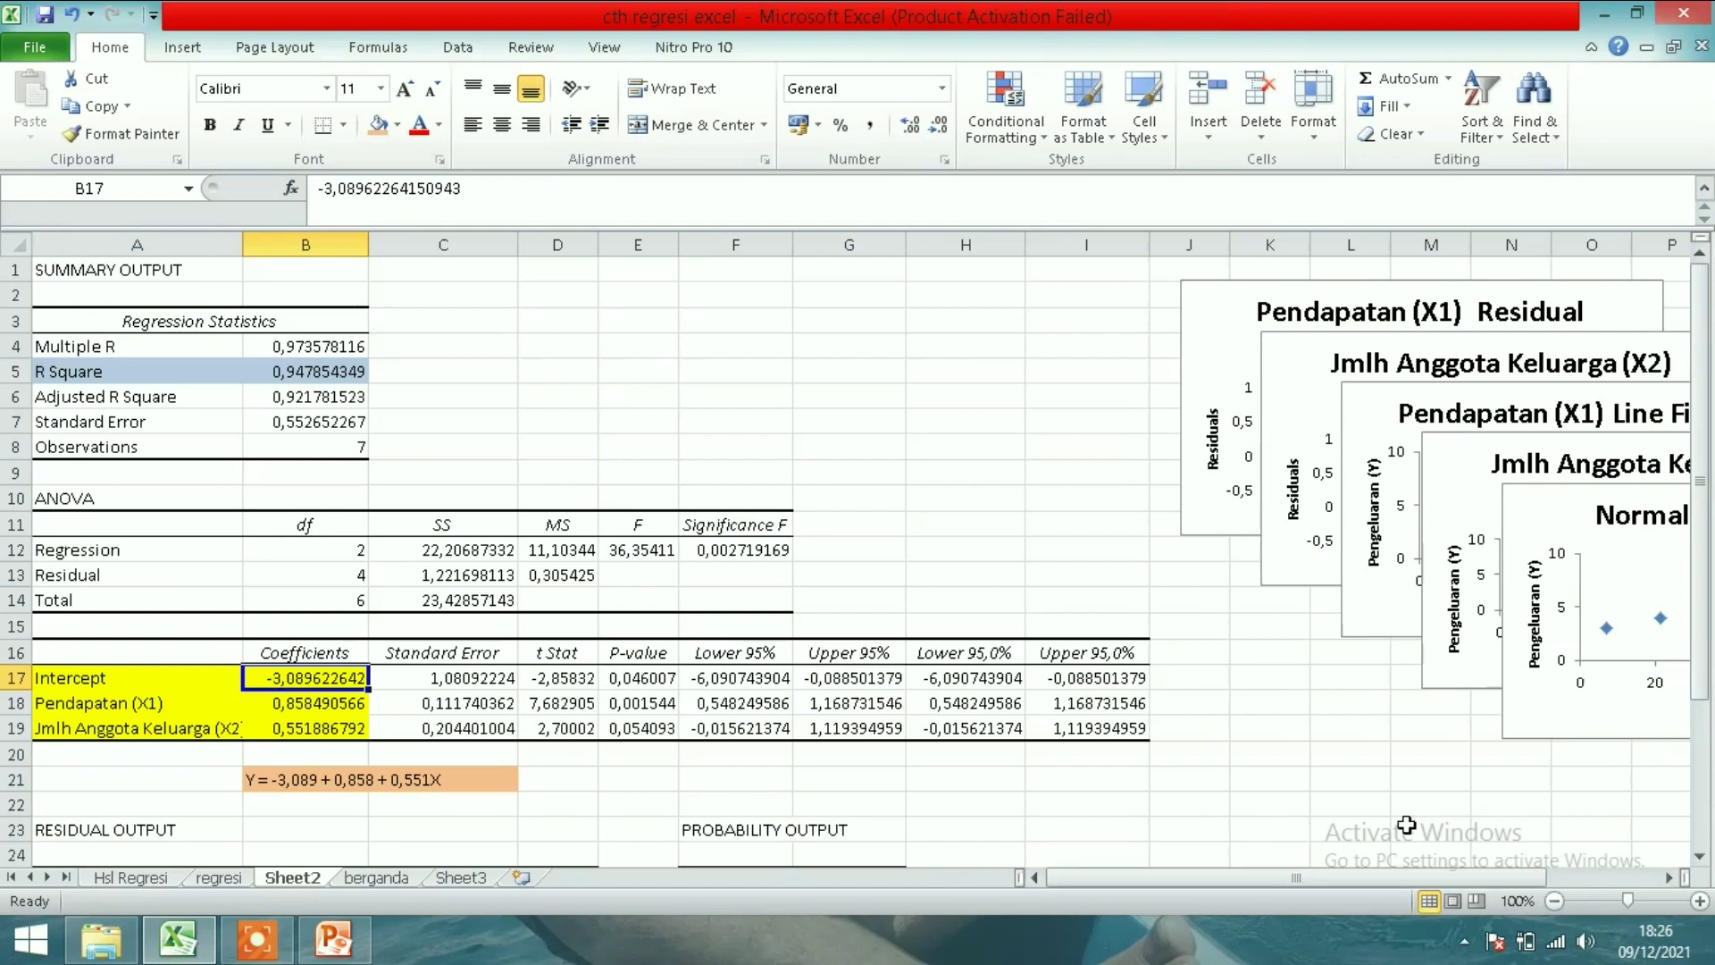
{"action": "left_click_drag", "start_coordinate": [1703, 578], "coordinate": [1694, 770]}
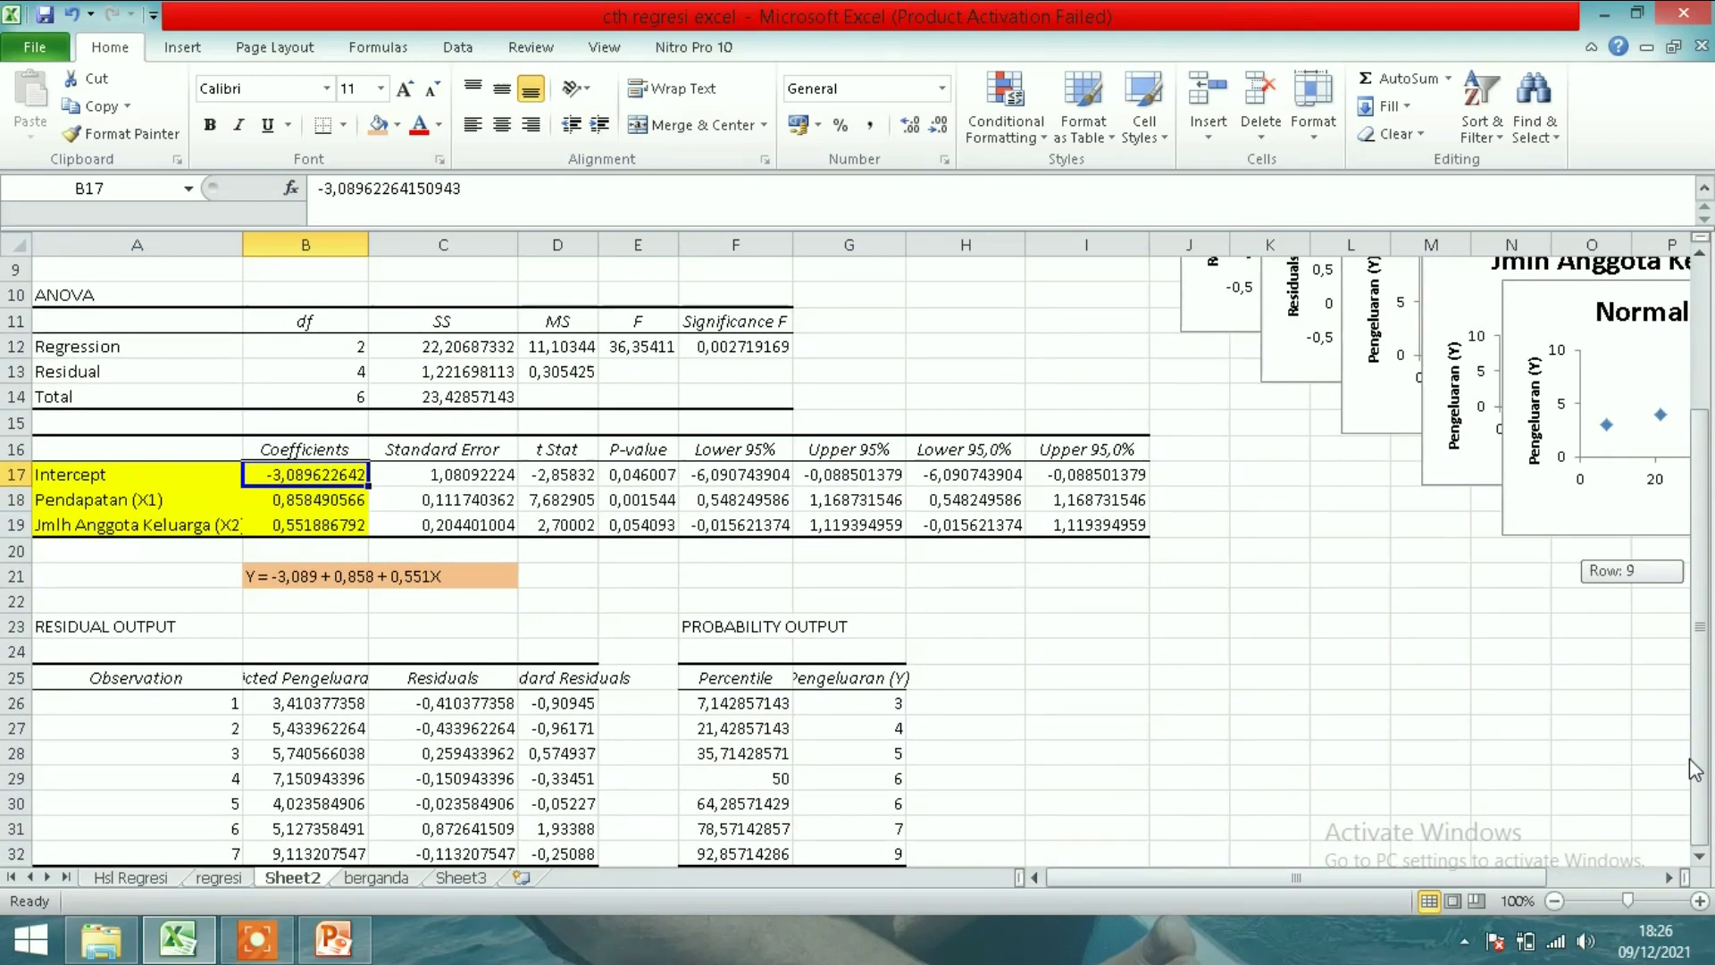
{"action": "left_click_drag", "start_coordinate": [1694, 770], "coordinate": [1702, 741]}
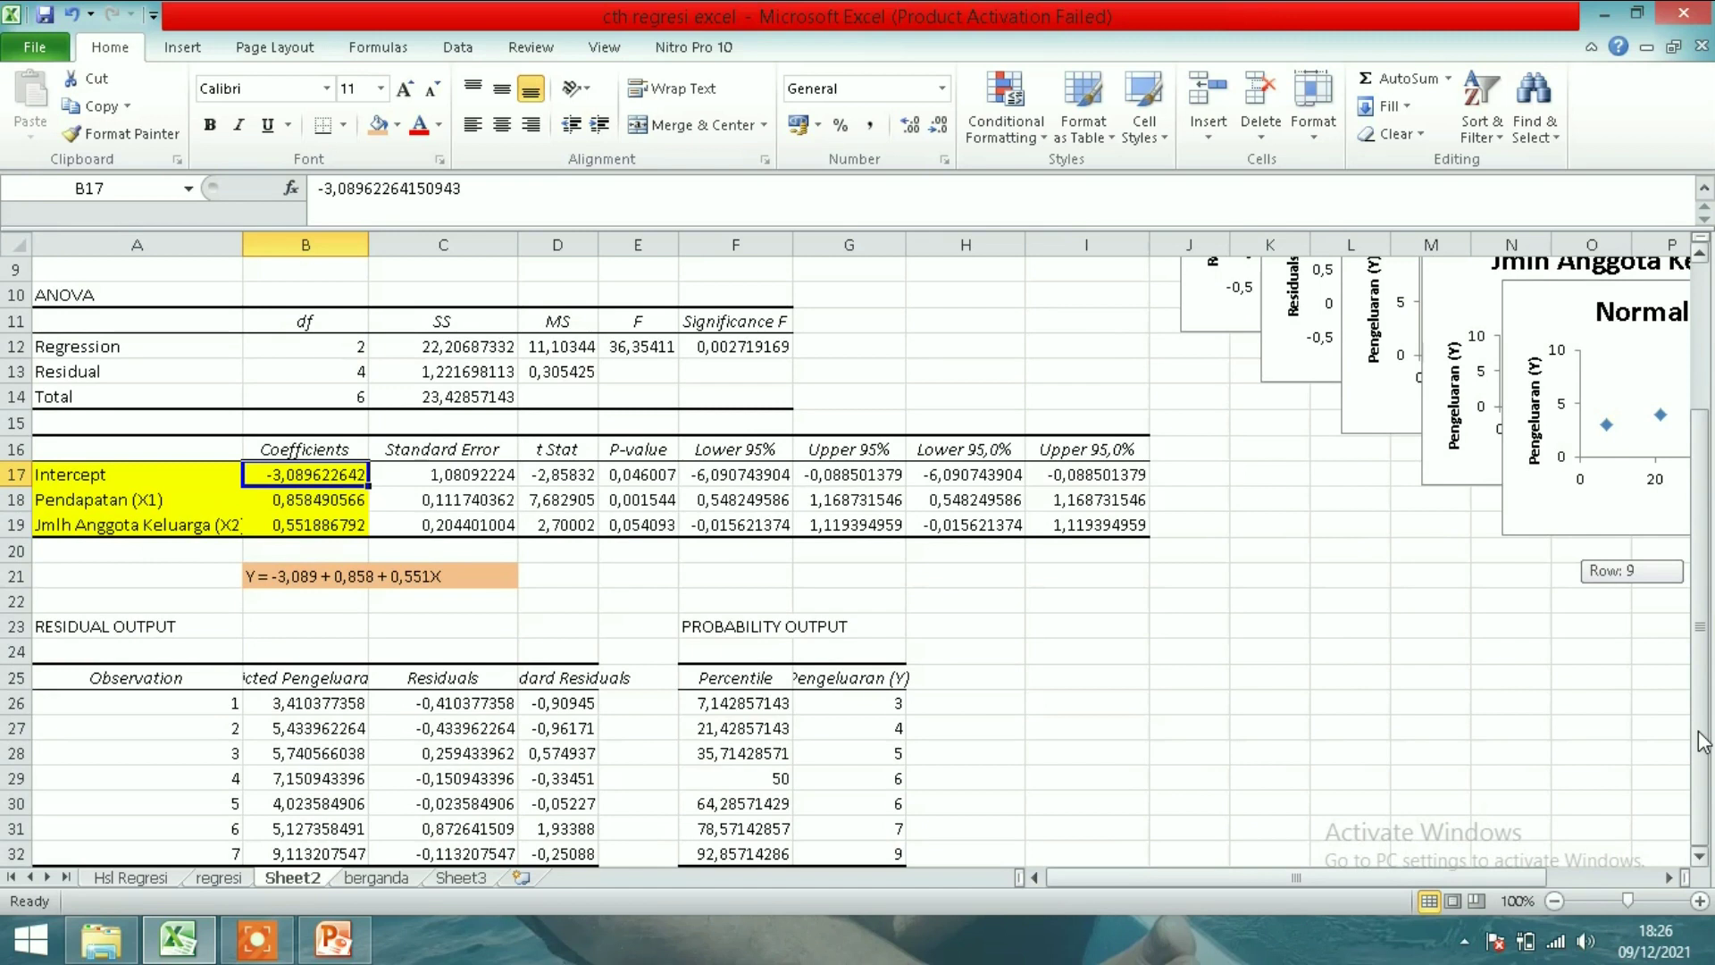
{"action": "left_click_drag", "start_coordinate": [1702, 742], "coordinate": [1702, 741]}
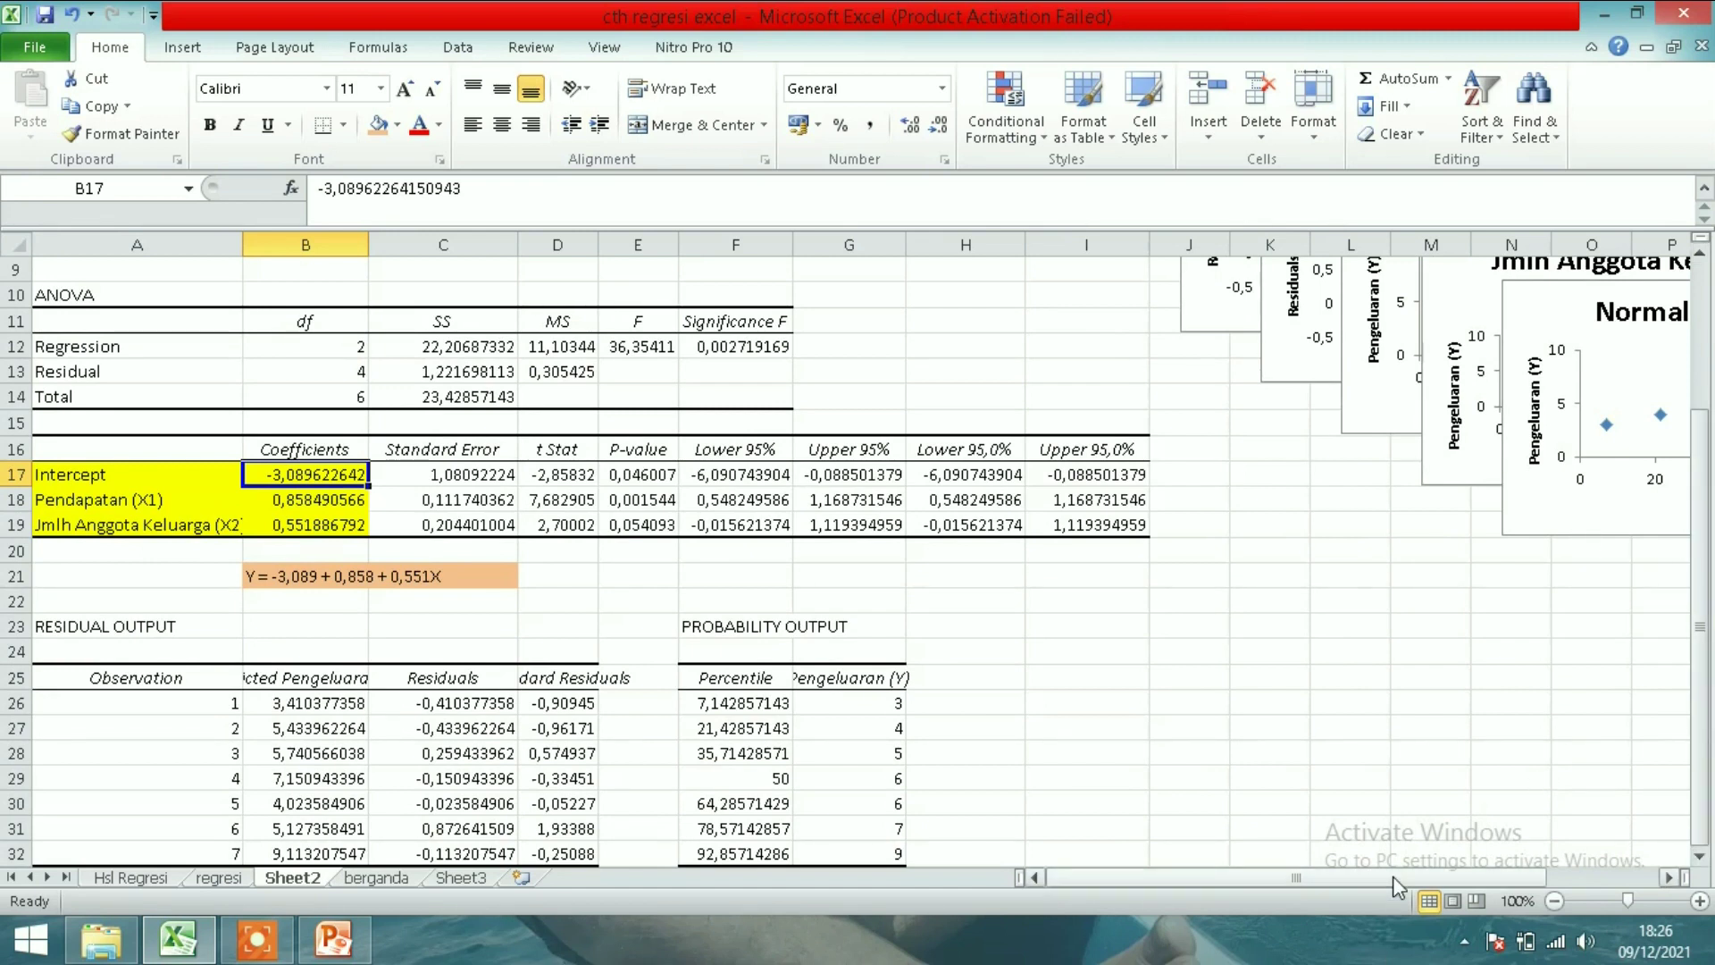
{"action": "left_click_drag", "start_coordinate": [1398, 885], "coordinate": [1592, 889]}
{"action": "left_click_drag", "start_coordinate": [1358, 276], "coordinate": [1244, 534]}
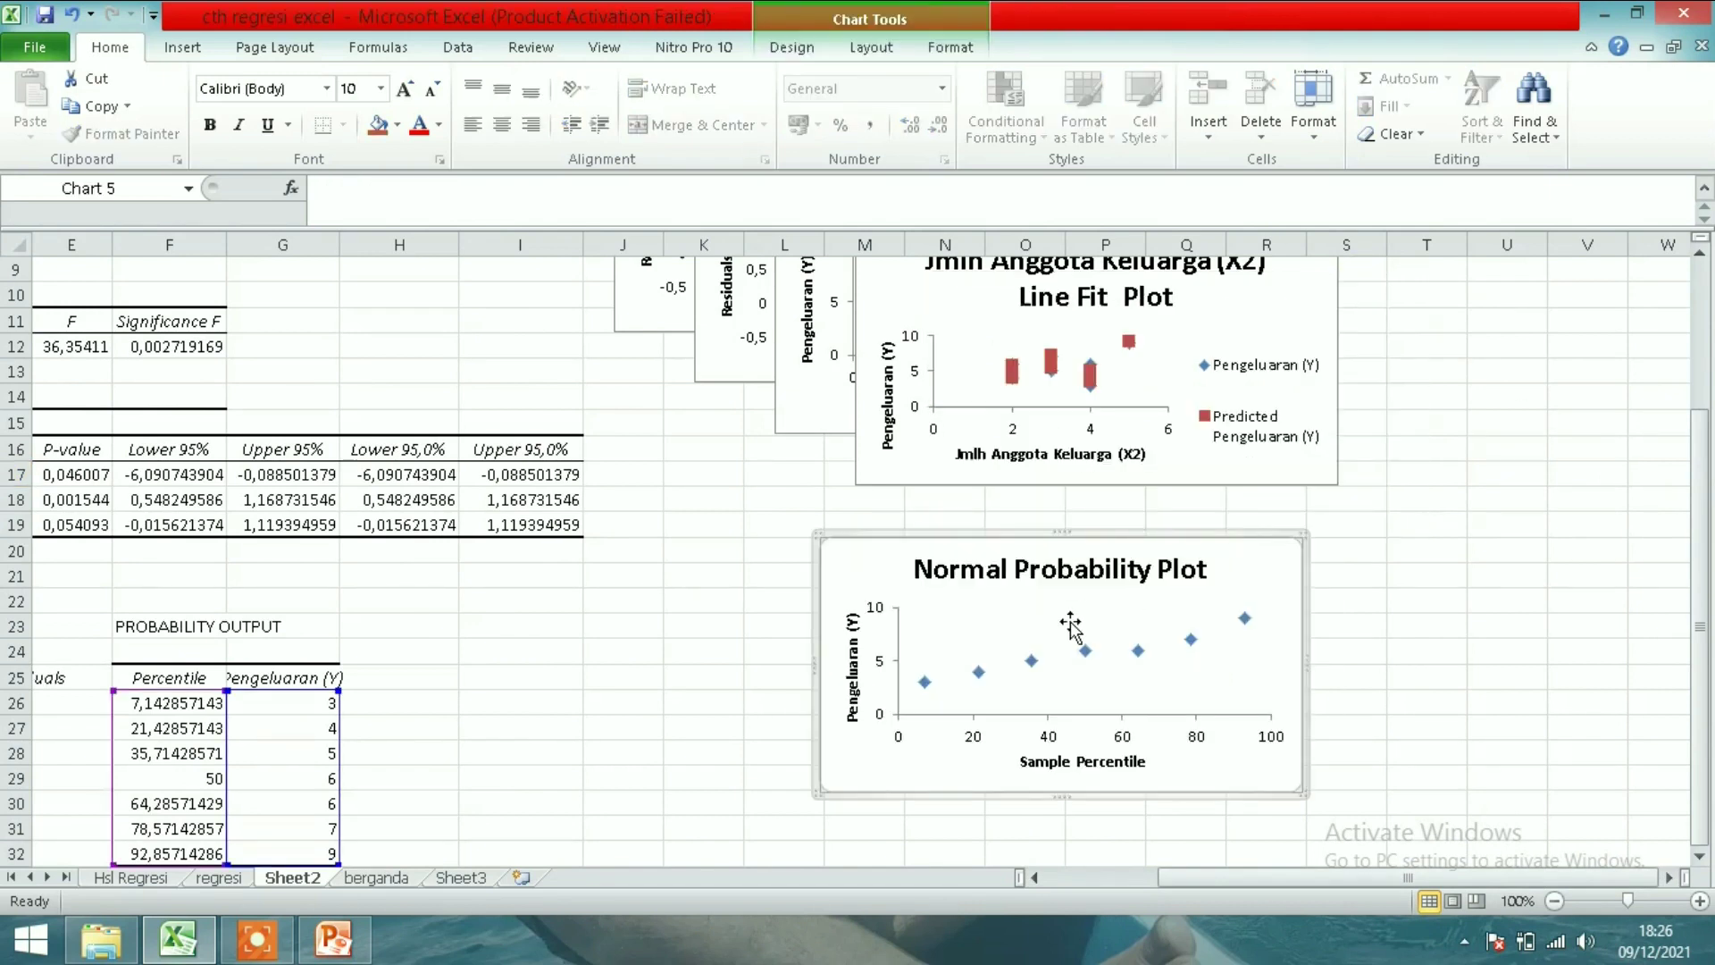
- Add a trendline to the Normal Probability Plot's points, displaying its equation and R² value
{"action": "right_click", "coordinate": [1032, 664]}
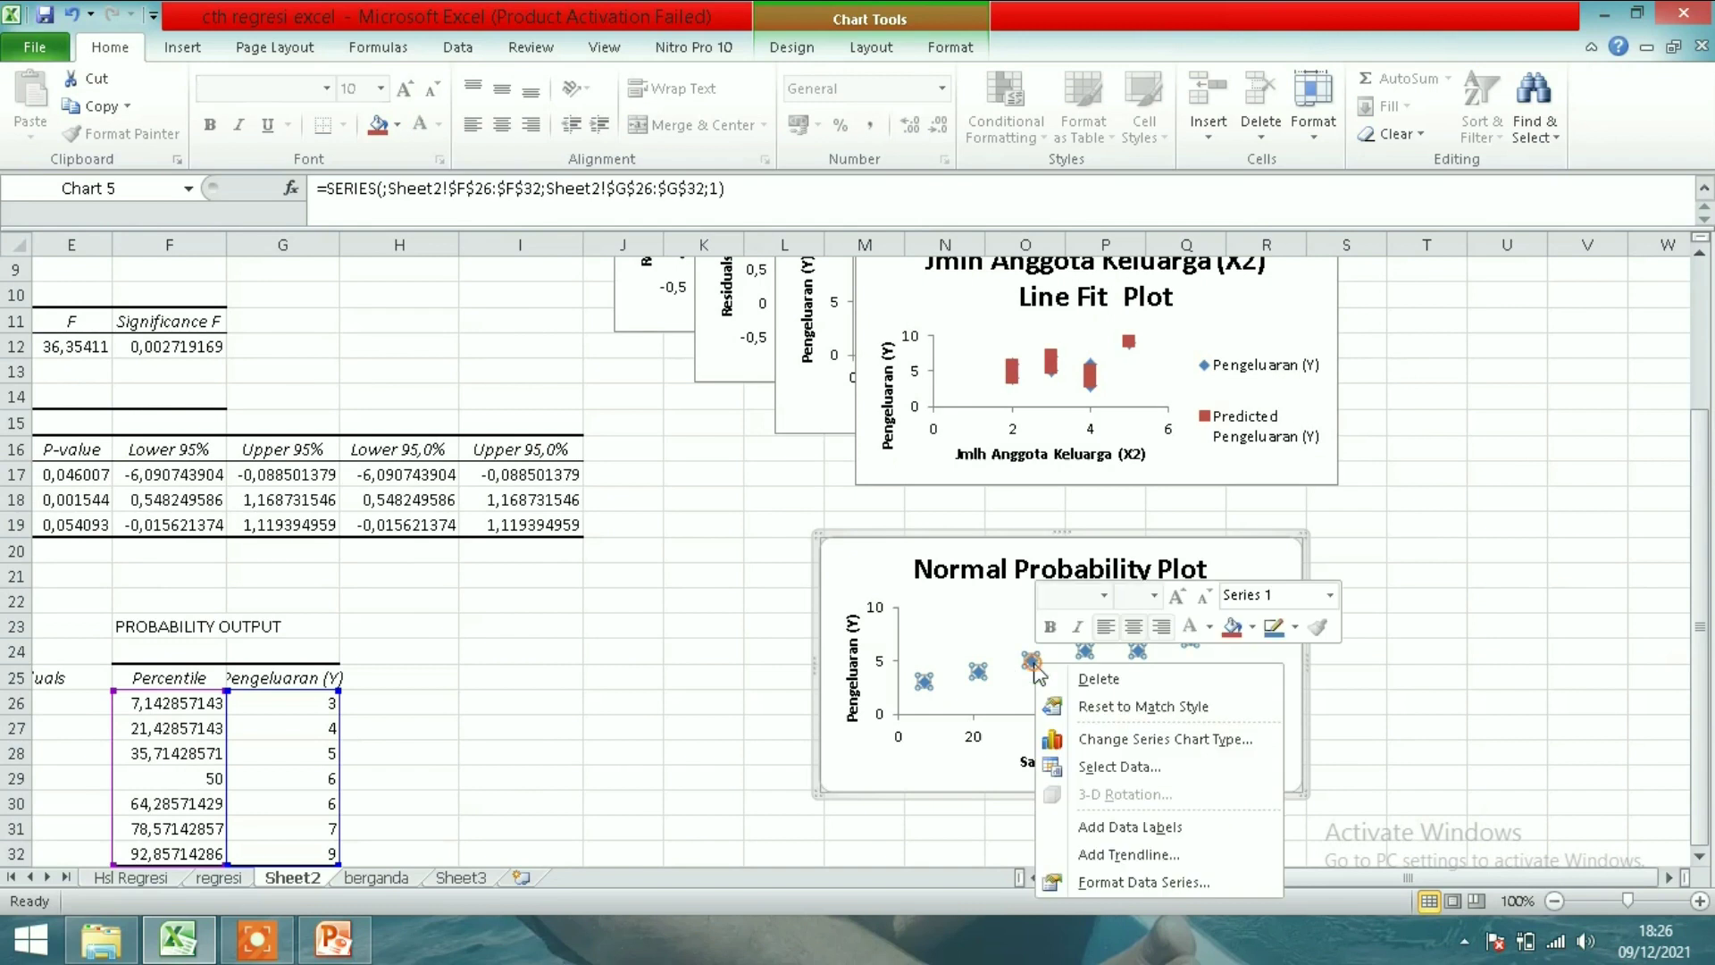
{"action": "left_click", "coordinate": [1131, 853]}
{"action": "left_click", "coordinate": [773, 725]}
{"action": "left_click", "coordinate": [784, 749]}
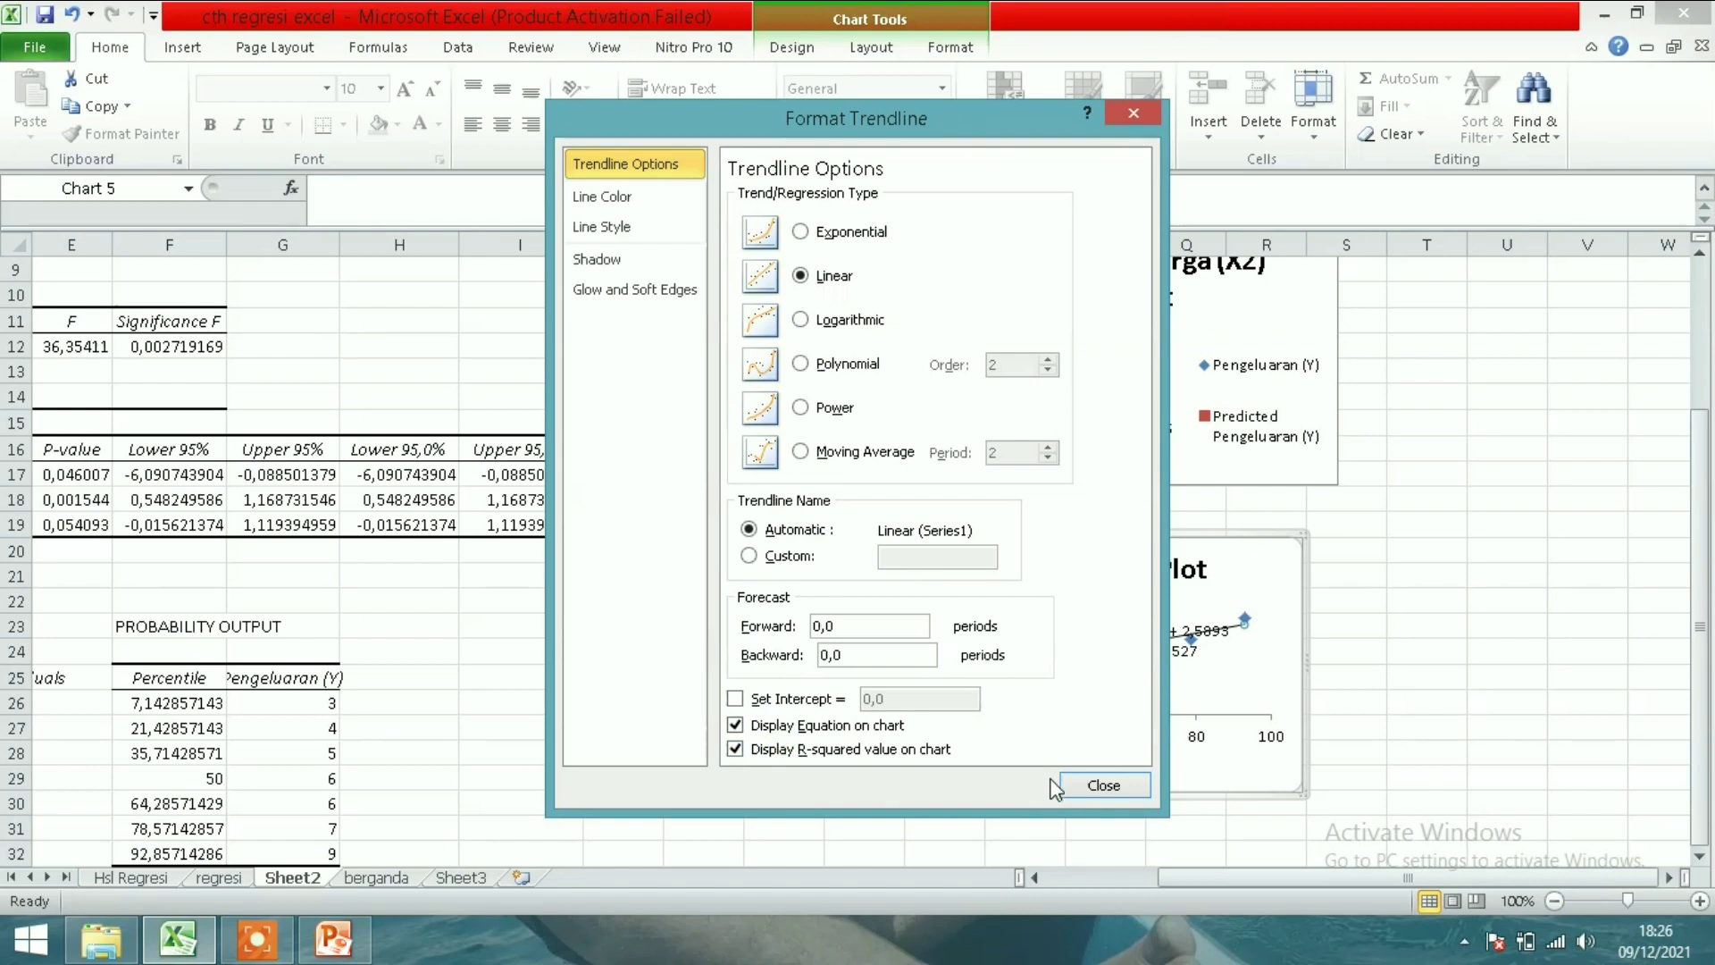
{"action": "left_click", "coordinate": [1104, 785]}
- Reposition the y = 0,0625x + 2,5893, R² = 0,9527 label and the chart
{"action": "left_click_drag", "start_coordinate": [1128, 623], "coordinate": [1000, 615]}
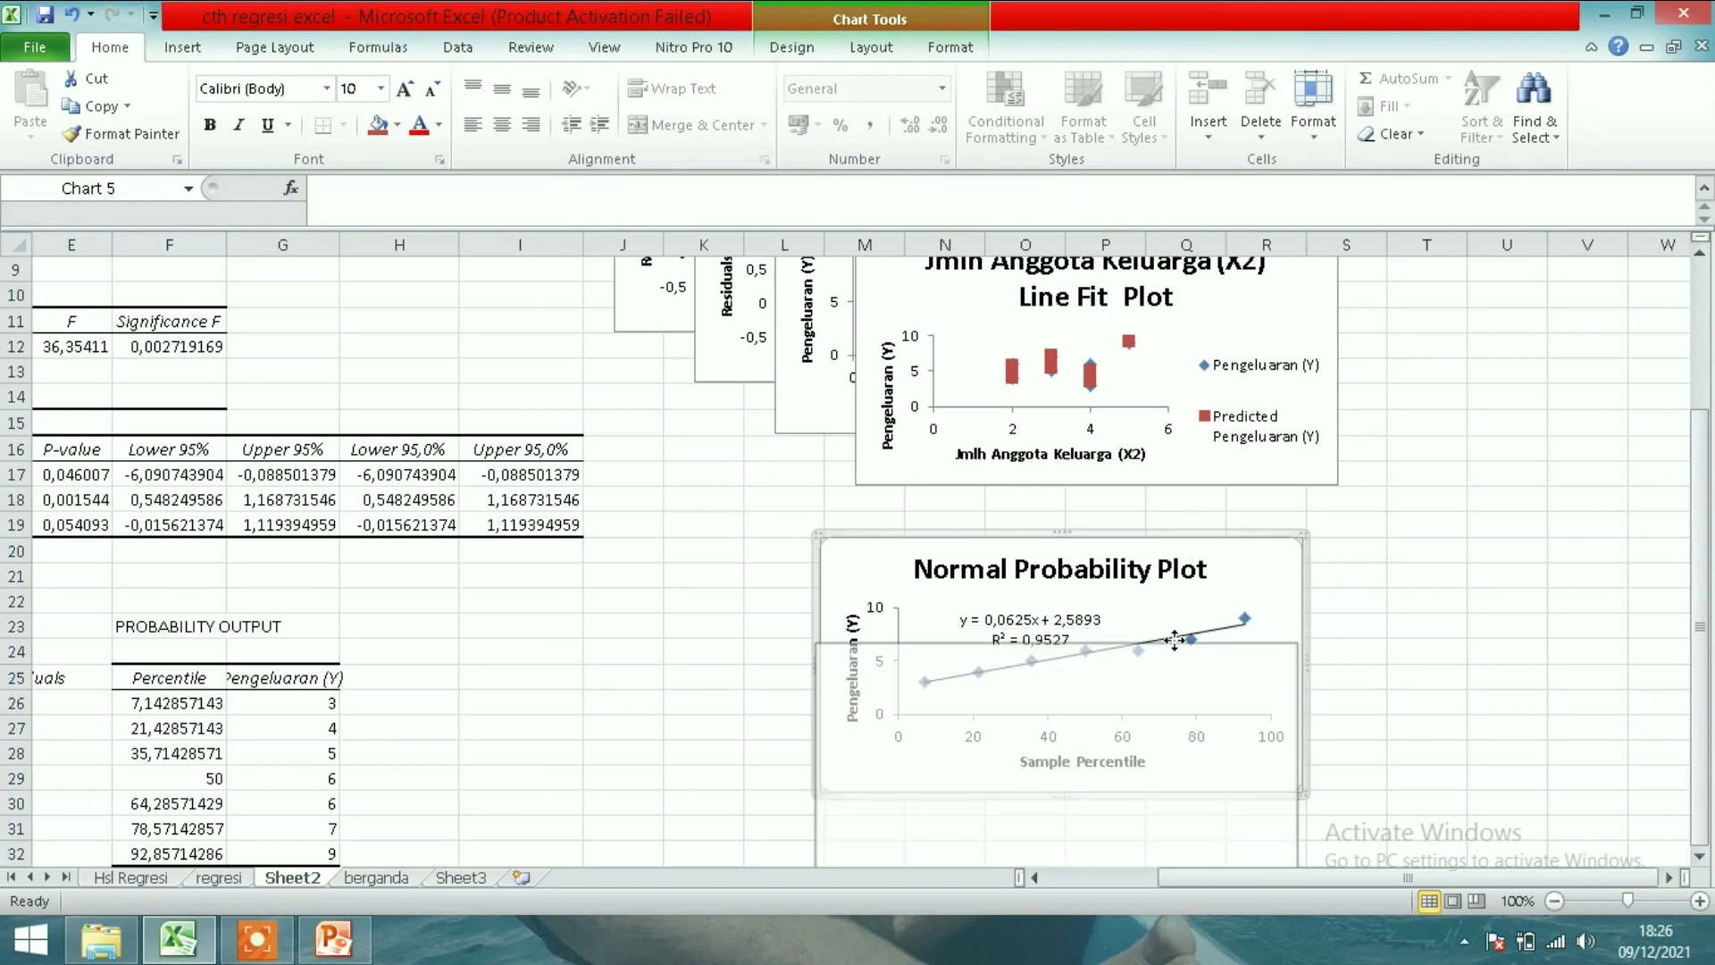
{"action": "left_click_drag", "start_coordinate": [1179, 534], "coordinate": [1174, 638]}
{"action": "left_click_drag", "start_coordinate": [1699, 457], "coordinate": [1700, 429]}
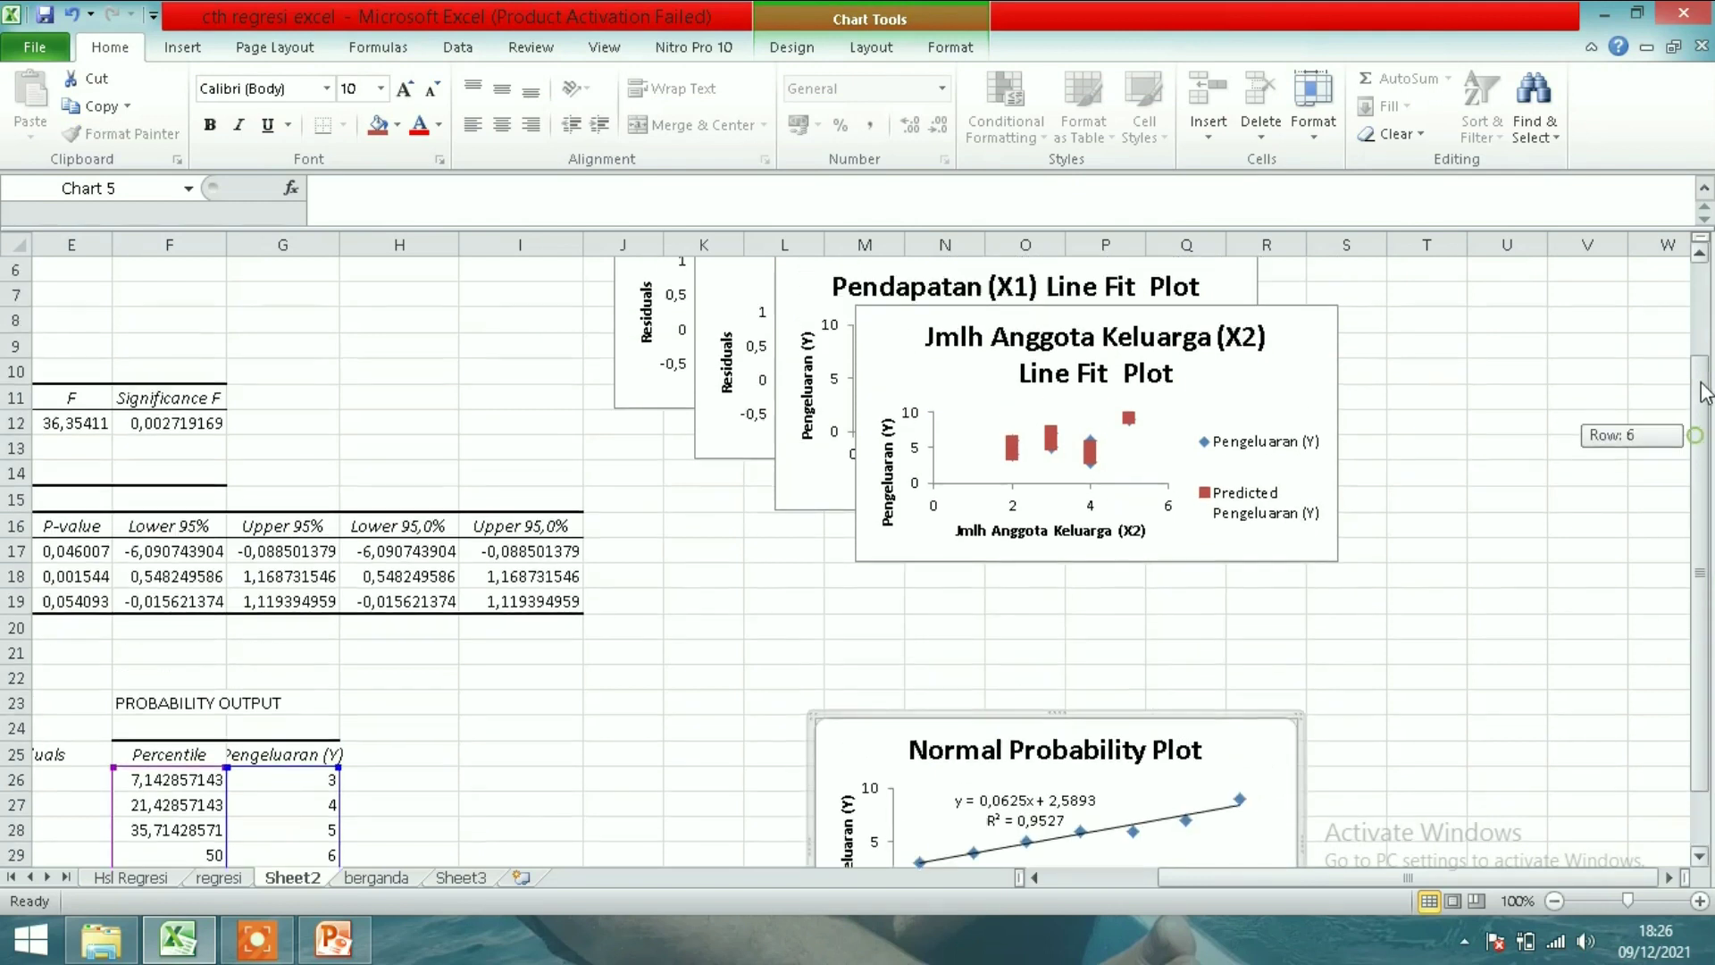
- Move both Line Fit Plots to the right and place the X2 Residual Plot below the X1 Residual Plot
{"action": "left_click_drag", "start_coordinate": [1192, 335], "coordinate": [1530, 481]}
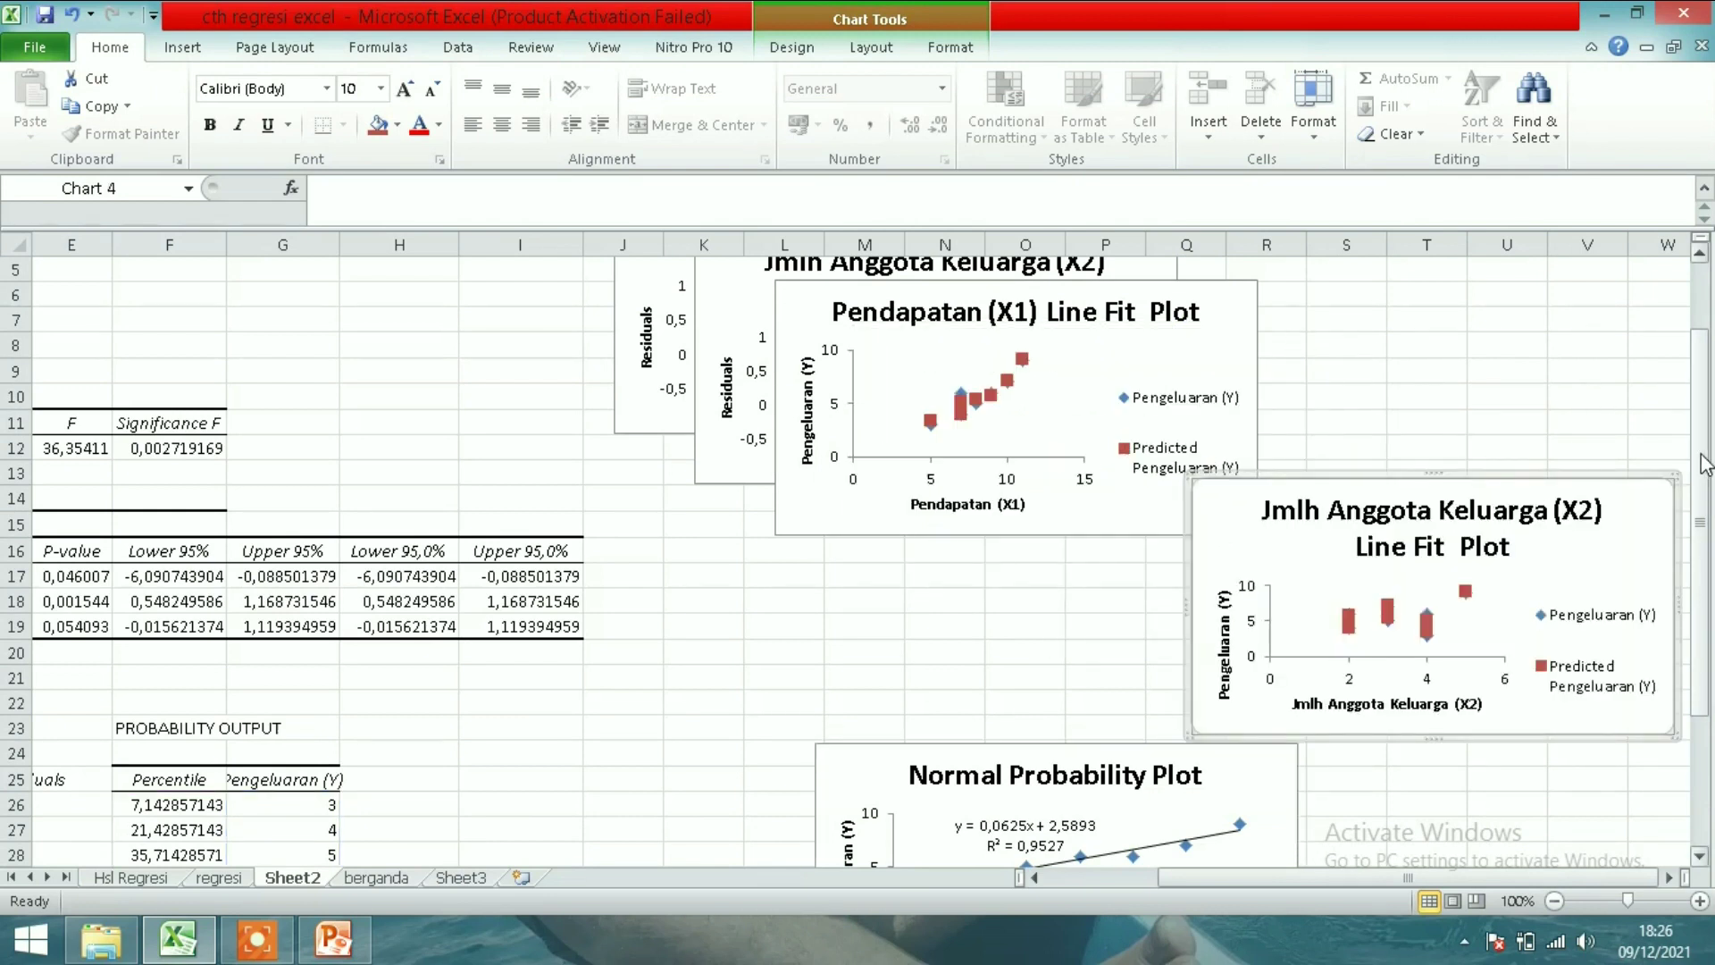
{"action": "left_click_drag", "start_coordinate": [1700, 475], "coordinate": [1699, 411]}
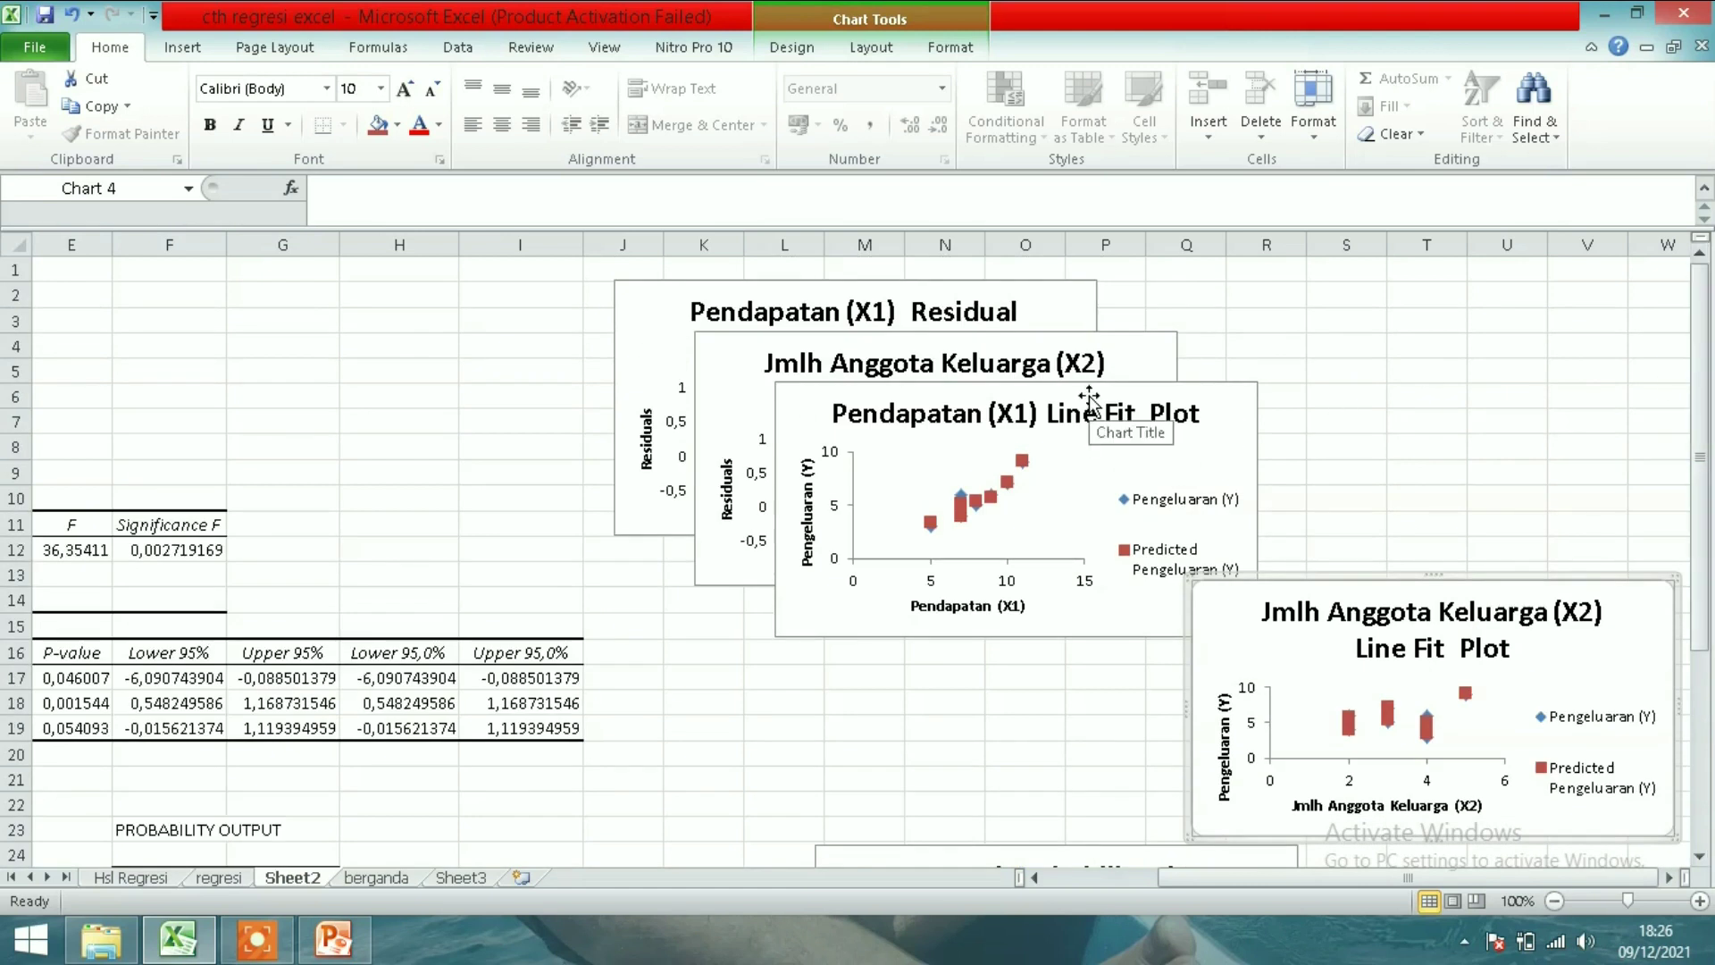
{"action": "left_click_drag", "start_coordinate": [1086, 394], "coordinate": [1565, 274]}
{"action": "left_click", "coordinate": [1060, 338]}
{"action": "left_click_drag", "start_coordinate": [1060, 337], "coordinate": [983, 585]}
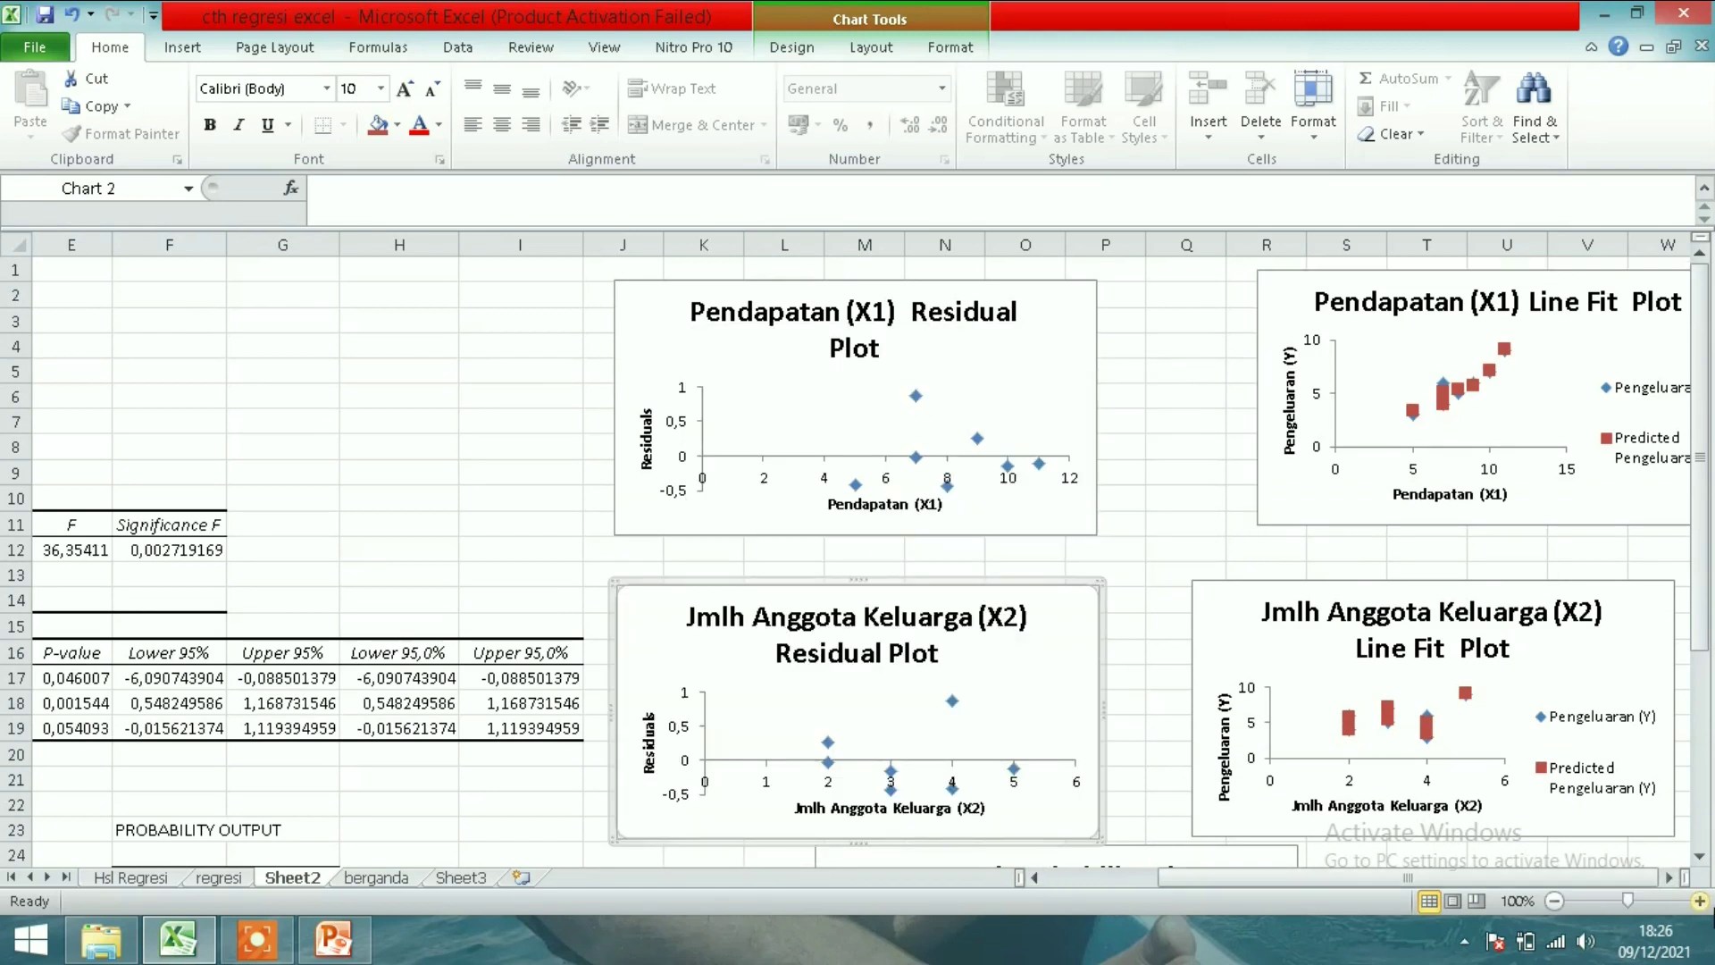
- Scroll right and down to check the layout, then select the X1 Line Fit Plot's predicted series
{"action": "left_click", "coordinate": [1667, 878]}
{"action": "left_click", "coordinate": [1667, 878]}
{"action": "left_click", "coordinate": [1667, 878]}
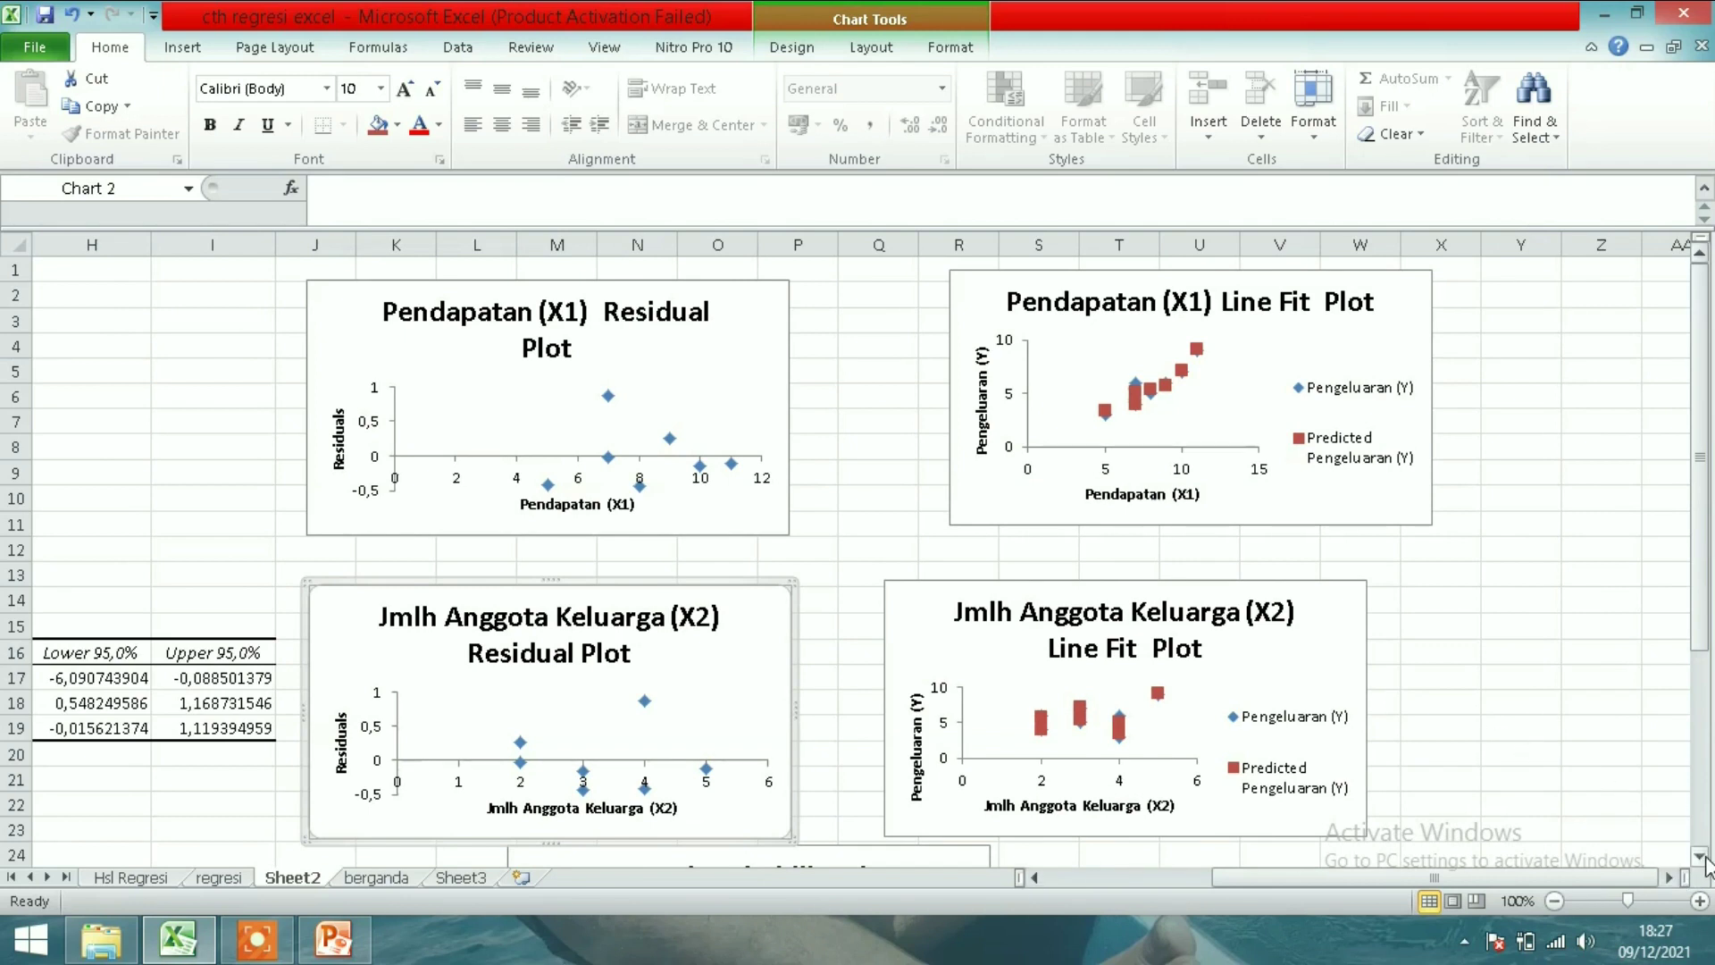
{"action": "left_click", "coordinate": [1702, 858]}
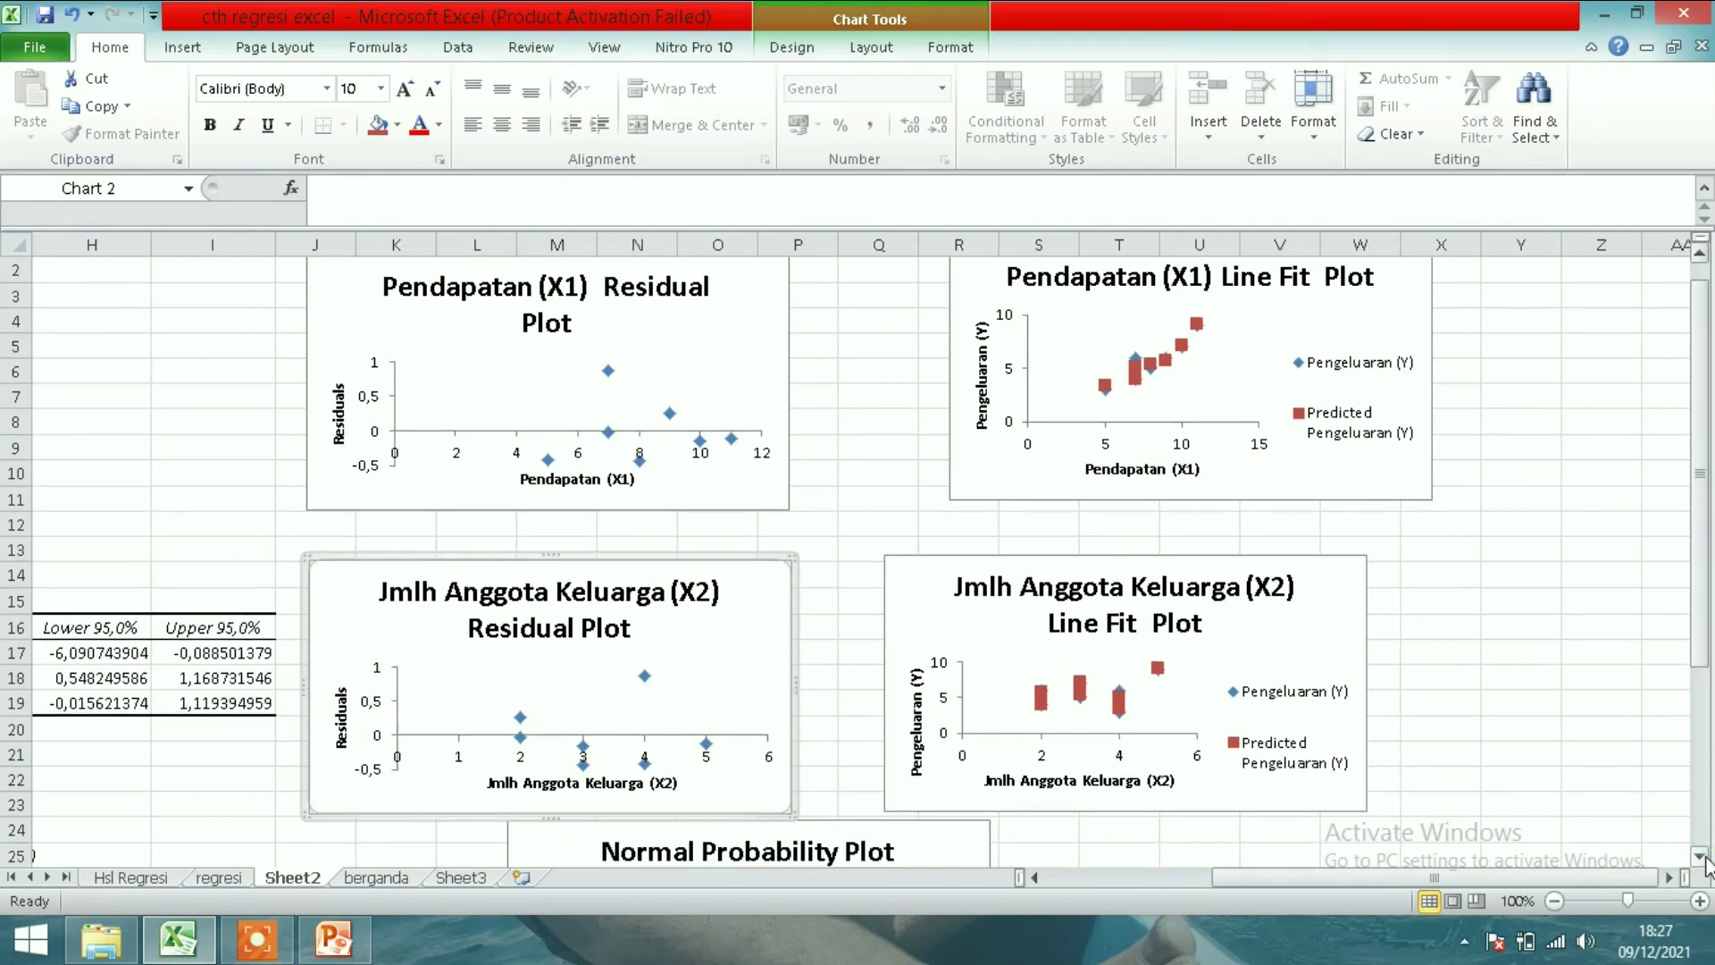
{"action": "left_click", "coordinate": [1701, 858]}
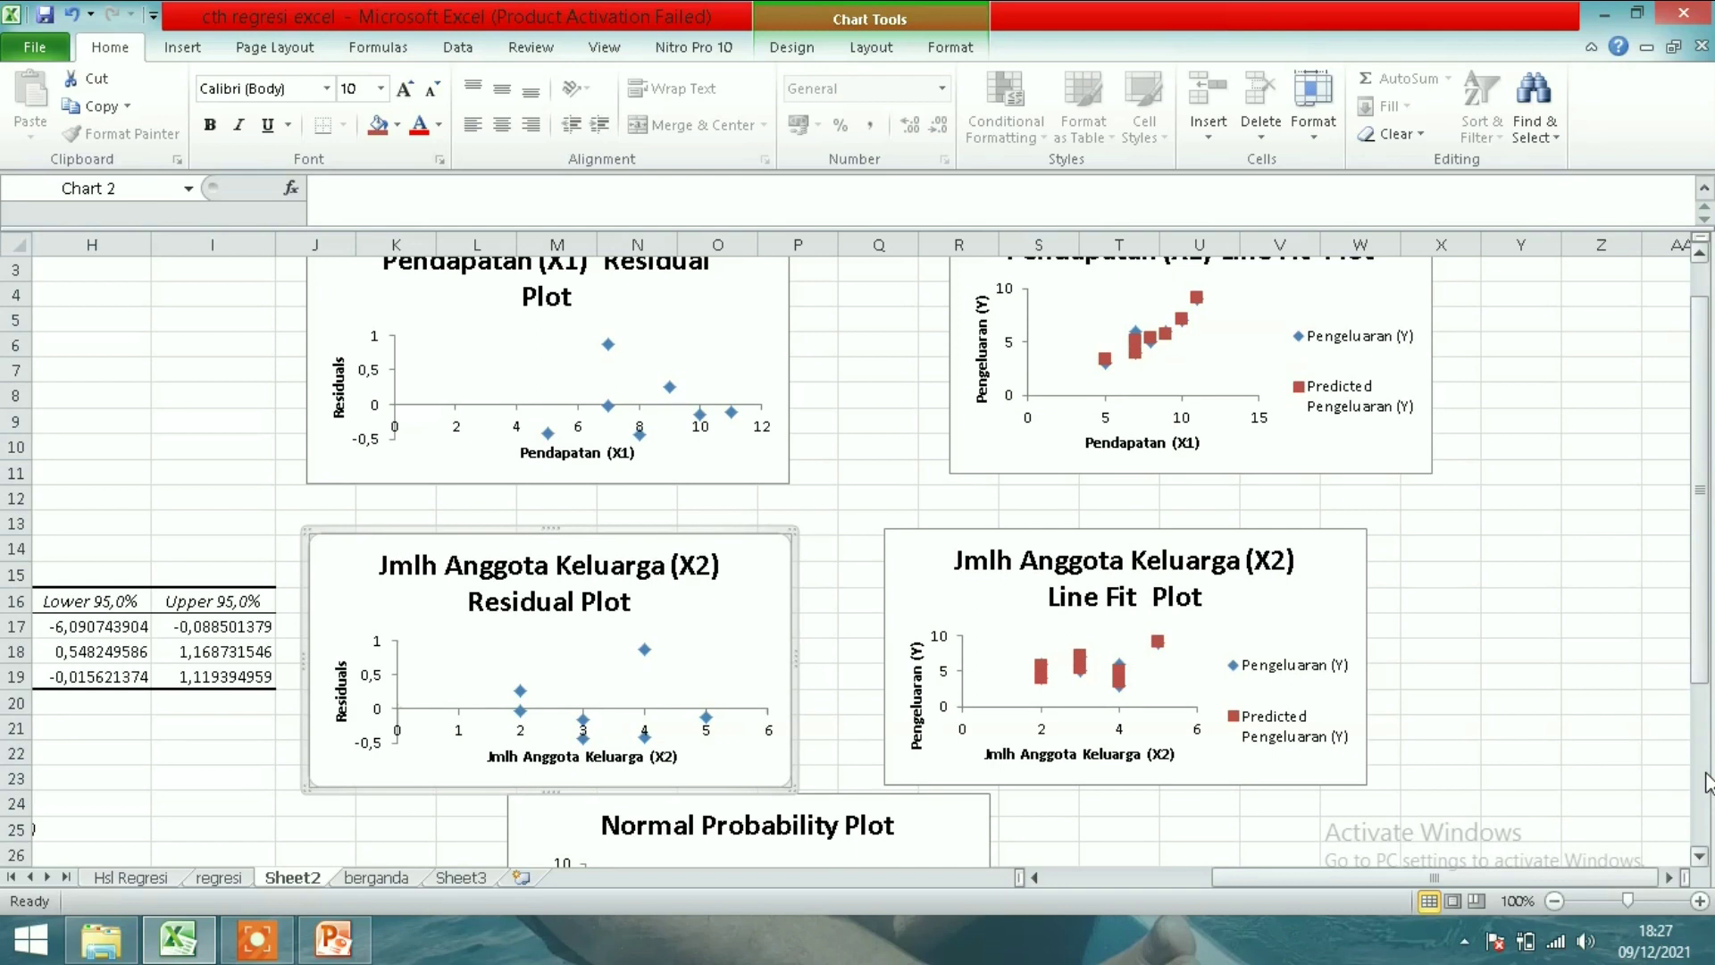
{"action": "left_click", "coordinate": [1104, 358]}
- Add a trendline labelled y = 0,8966x - 1,5862, R² = 0,8997 to the X1 predicted series, beside the line
{"action": "right_click", "coordinate": [1105, 362]}
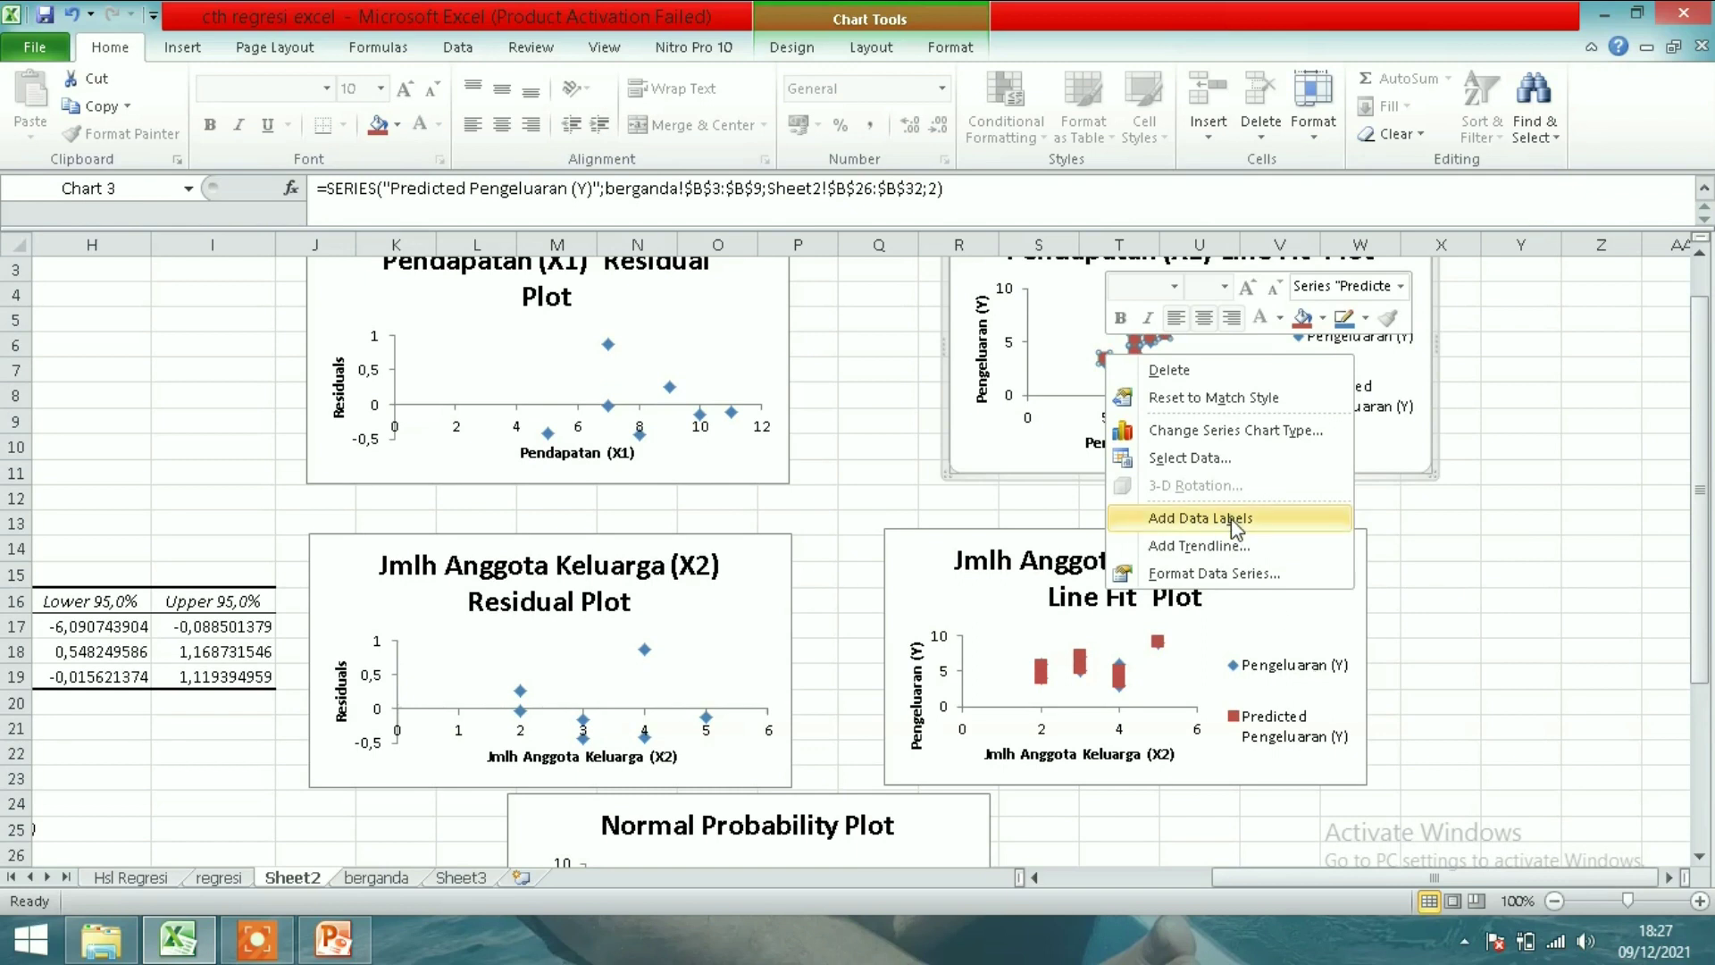
{"action": "left_click", "coordinate": [1194, 545]}
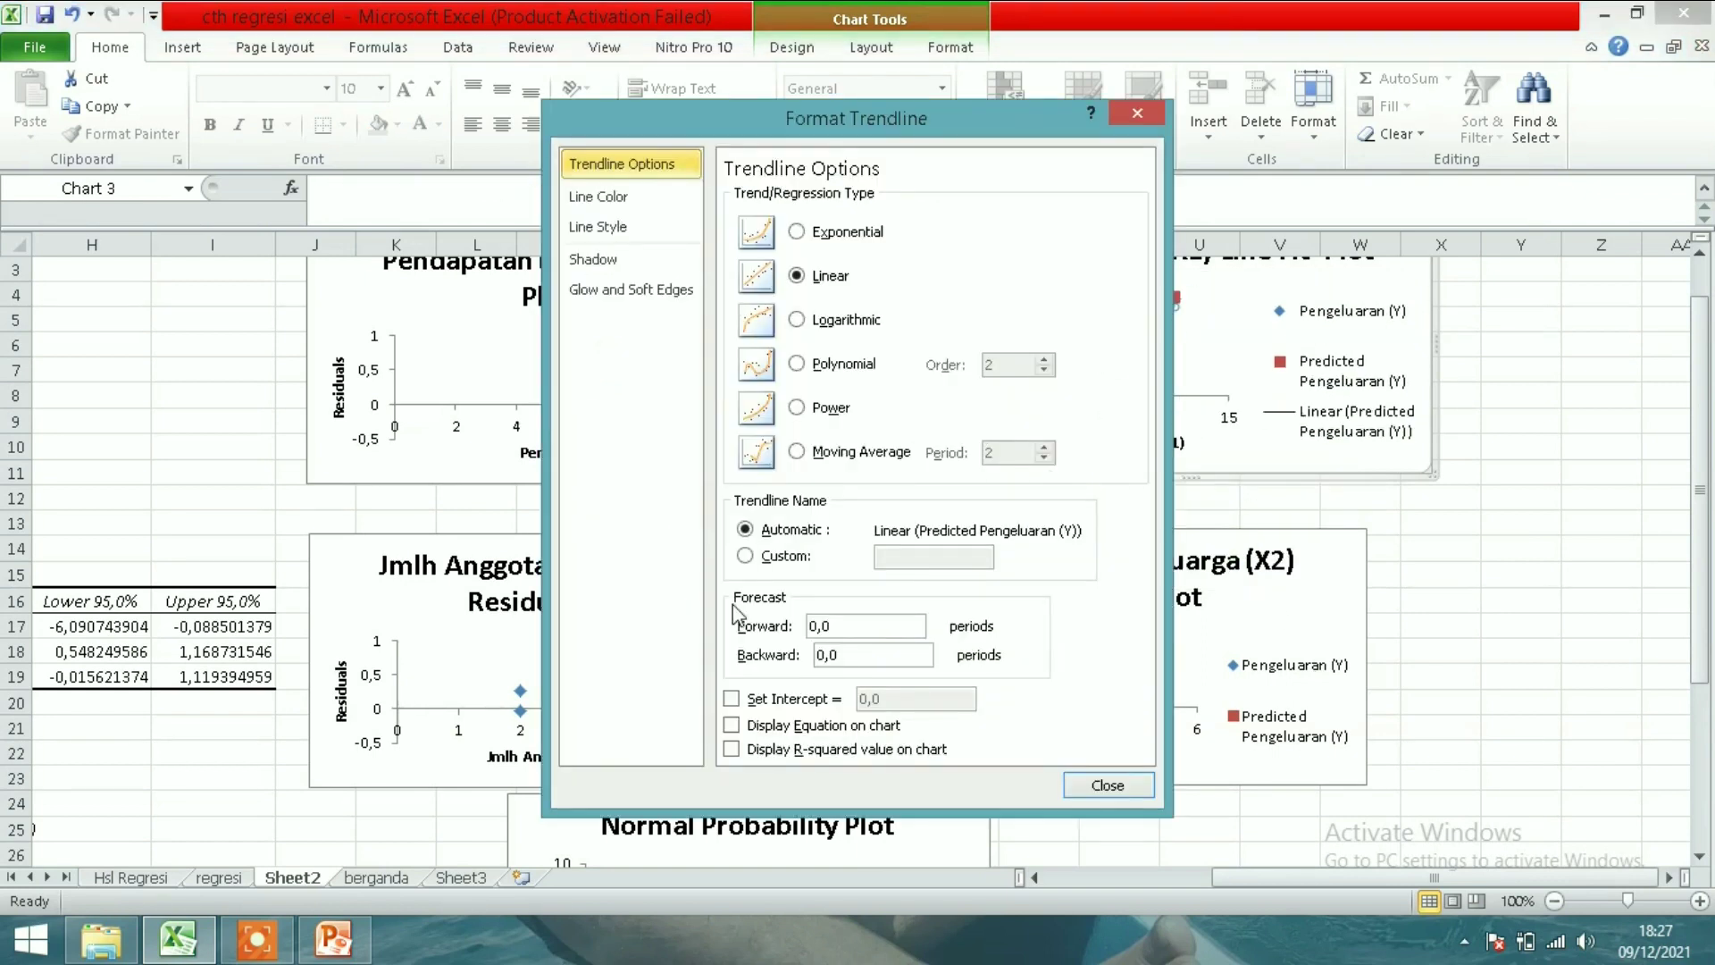
{"action": "left_click", "coordinate": [805, 728]}
{"action": "left_click", "coordinate": [844, 750]}
{"action": "left_click", "coordinate": [1107, 785]}
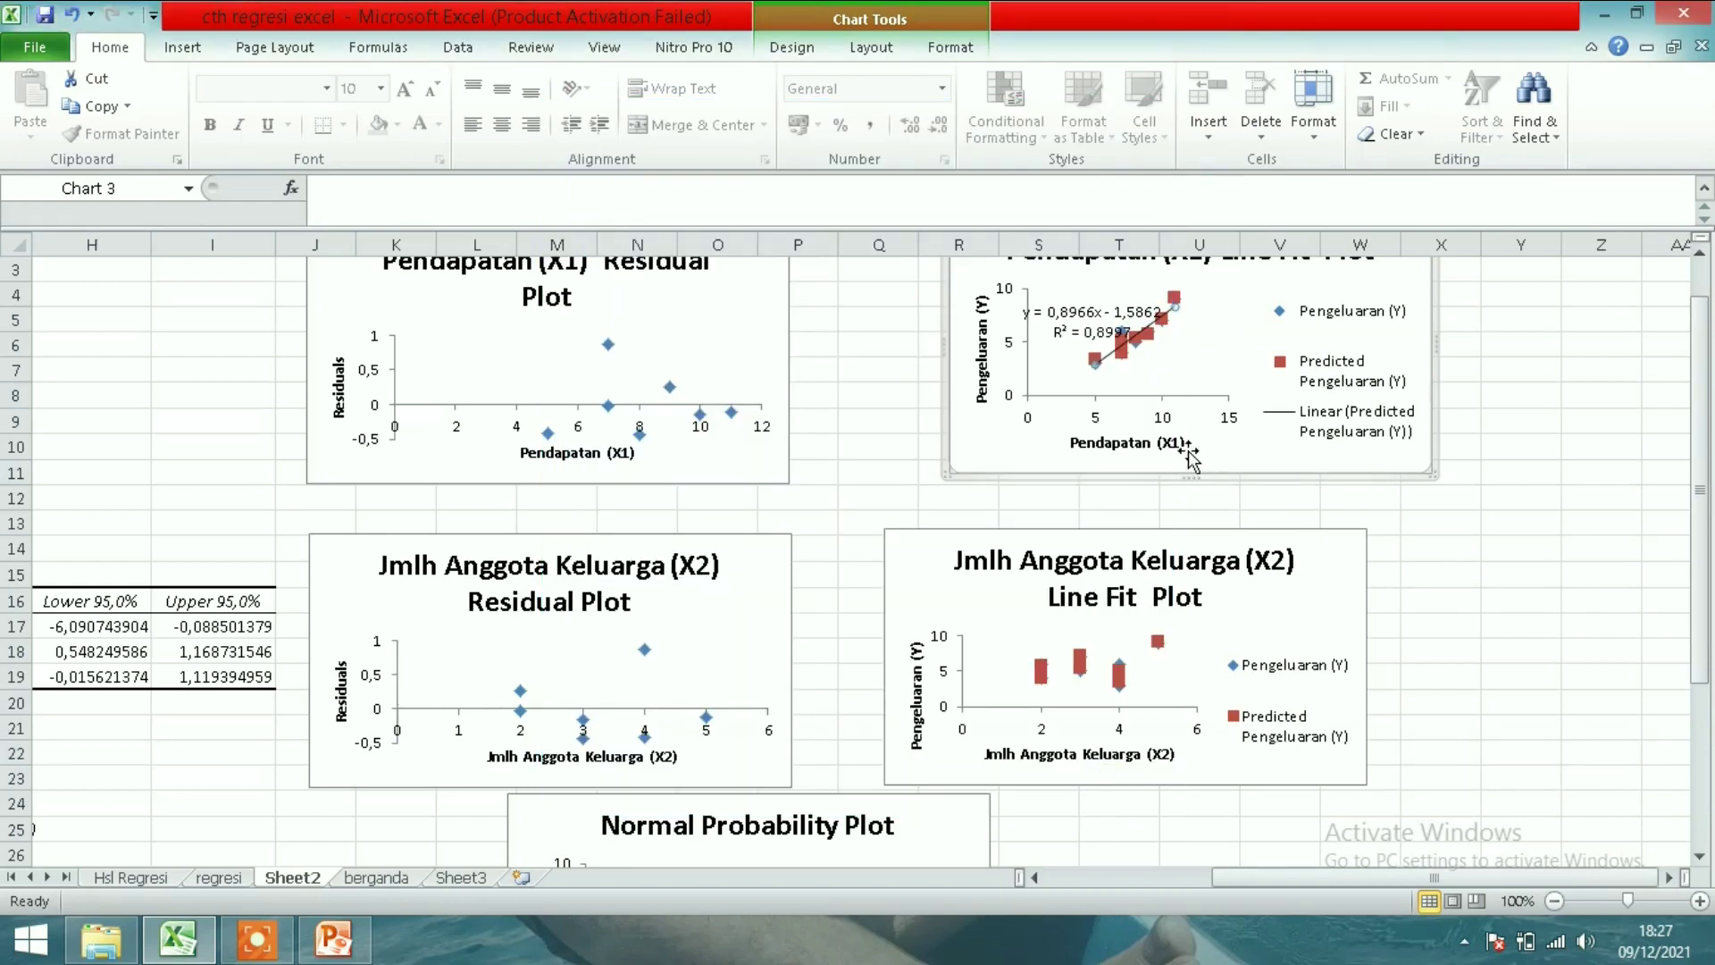
{"action": "left_click_drag", "start_coordinate": [1085, 309], "coordinate": [1186, 366]}
{"action": "left_click", "coordinate": [1574, 574]}
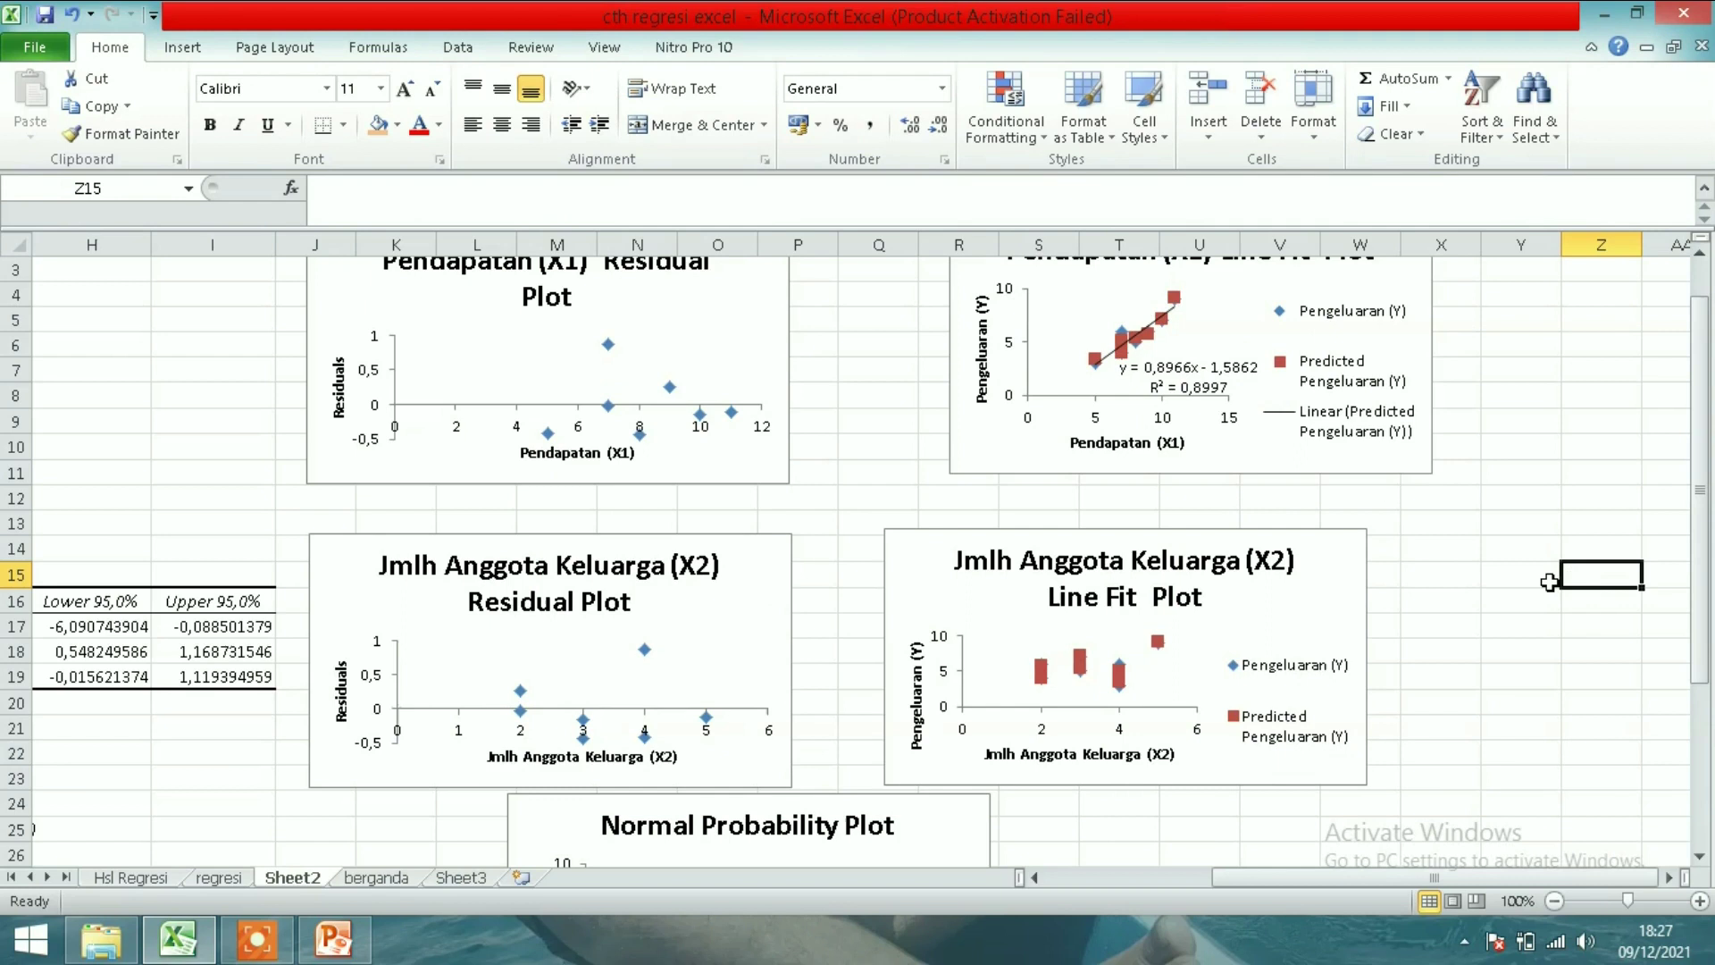
- Add a linear trendline with its equation to the X2 Line Fit Plot's predicted series
{"action": "left_click", "coordinate": [1078, 662]}
{"action": "right_click", "coordinate": [1078, 662]}
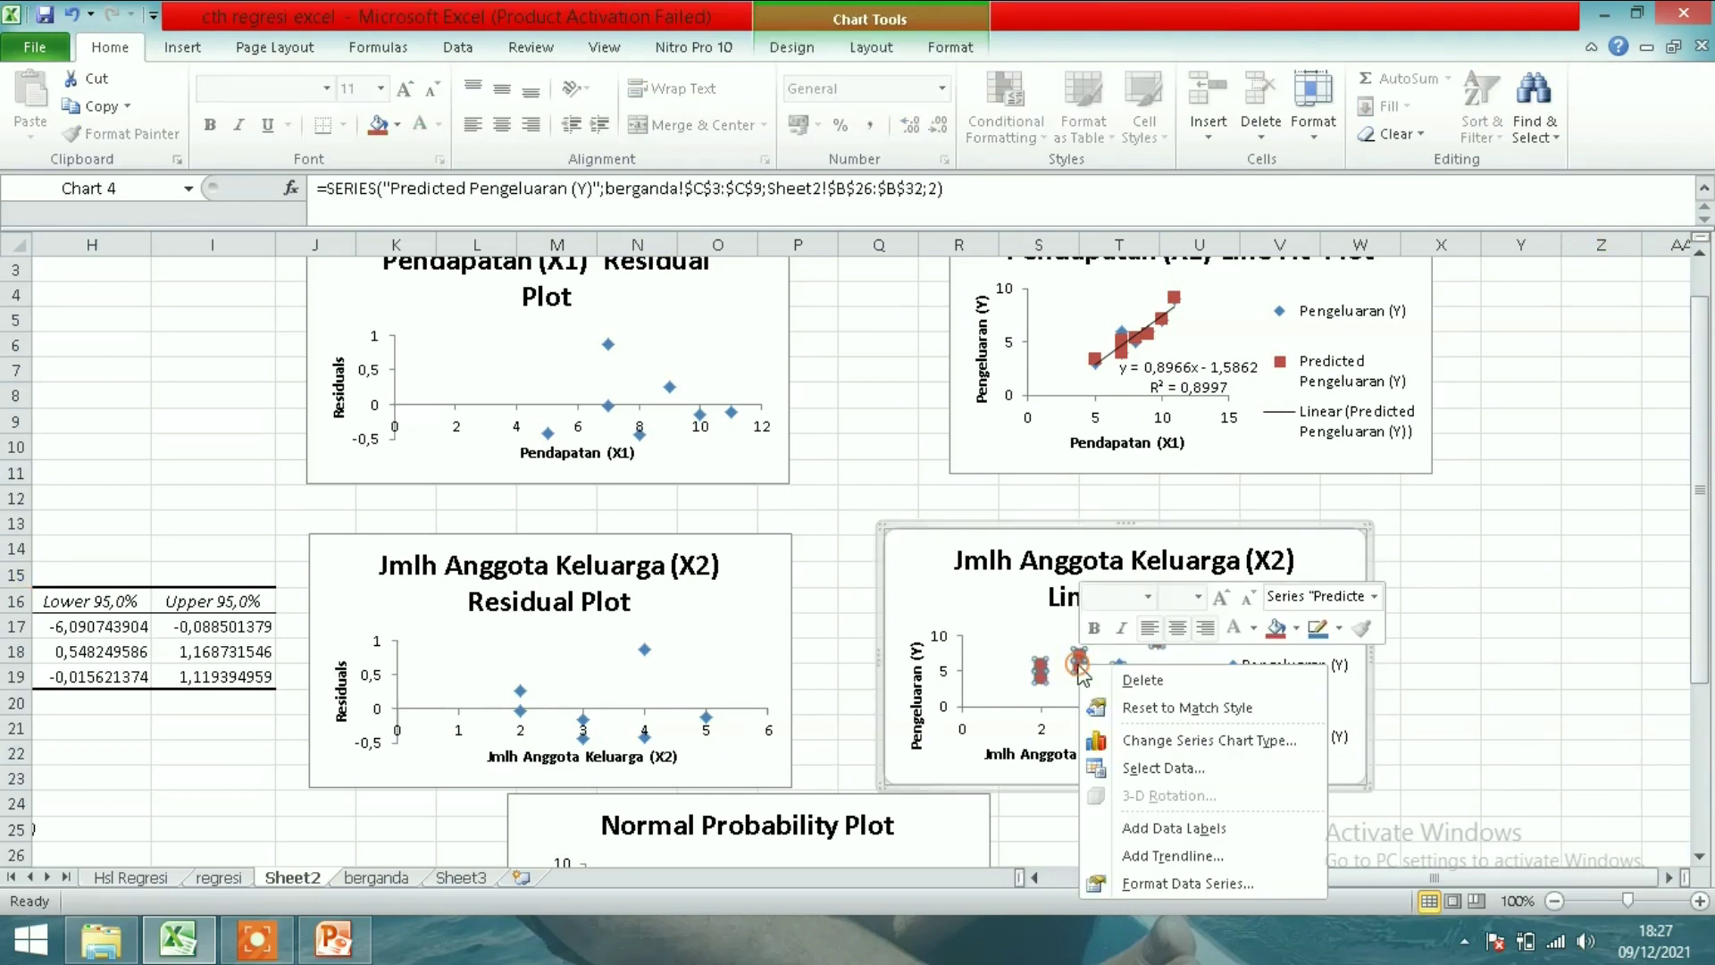
{"action": "left_click", "coordinate": [1187, 857]}
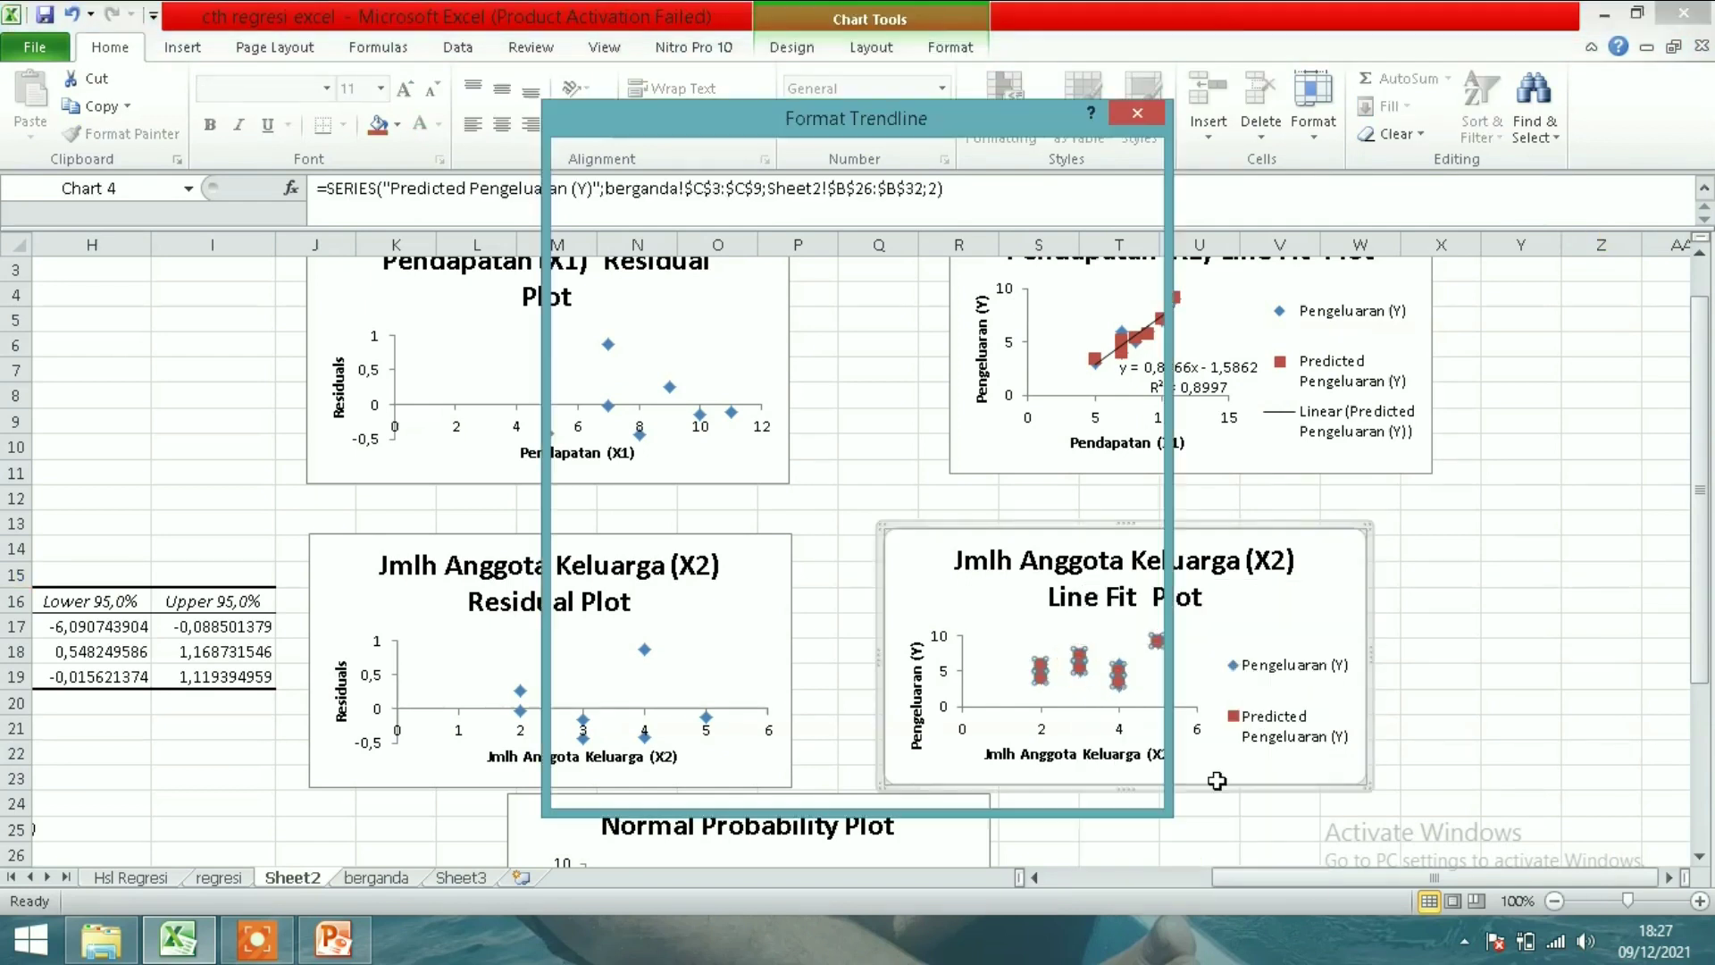
{"action": "left_click", "coordinate": [827, 726]}
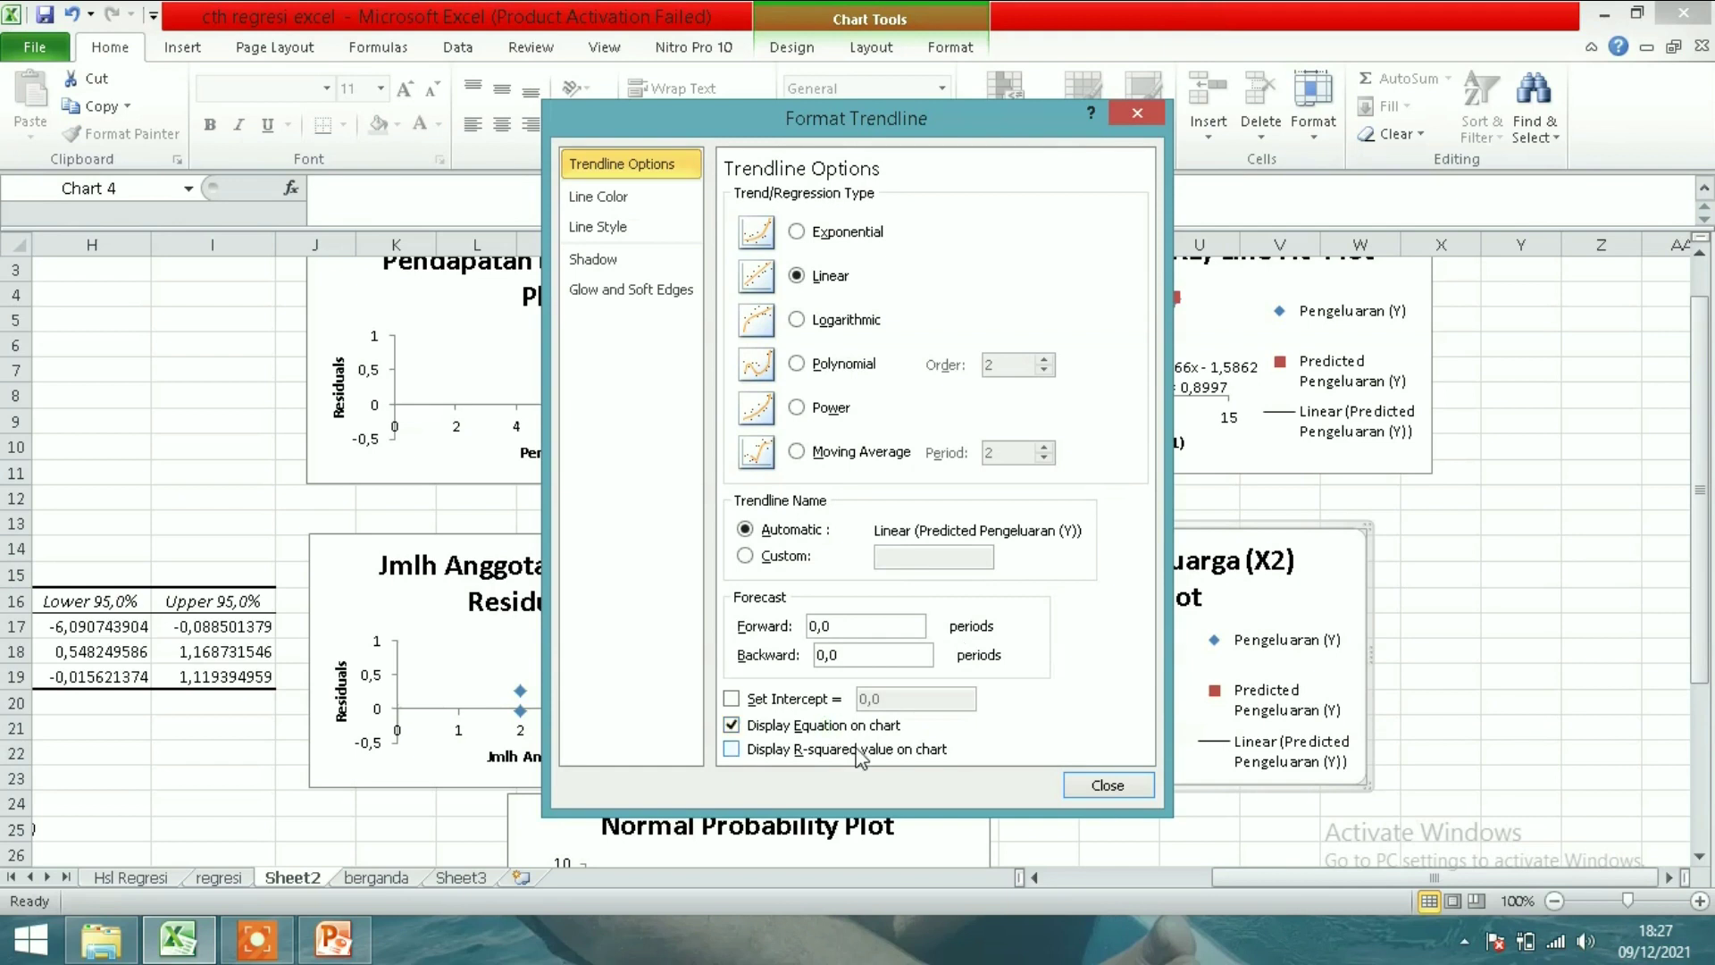
{"action": "left_click", "coordinate": [1096, 786]}
- Move the y = 0,75x + 3,25 label to the plot's top-left, clear of the data points
{"action": "mouse_move", "coordinate": [1102, 666]}
{"action": "left_mouse_down"}
{"action": "mouse_move", "coordinate": [1064, 632]}
{"action": "mouse_move", "coordinate": [1064, 603]}
{"action": "left_mouse_up"}
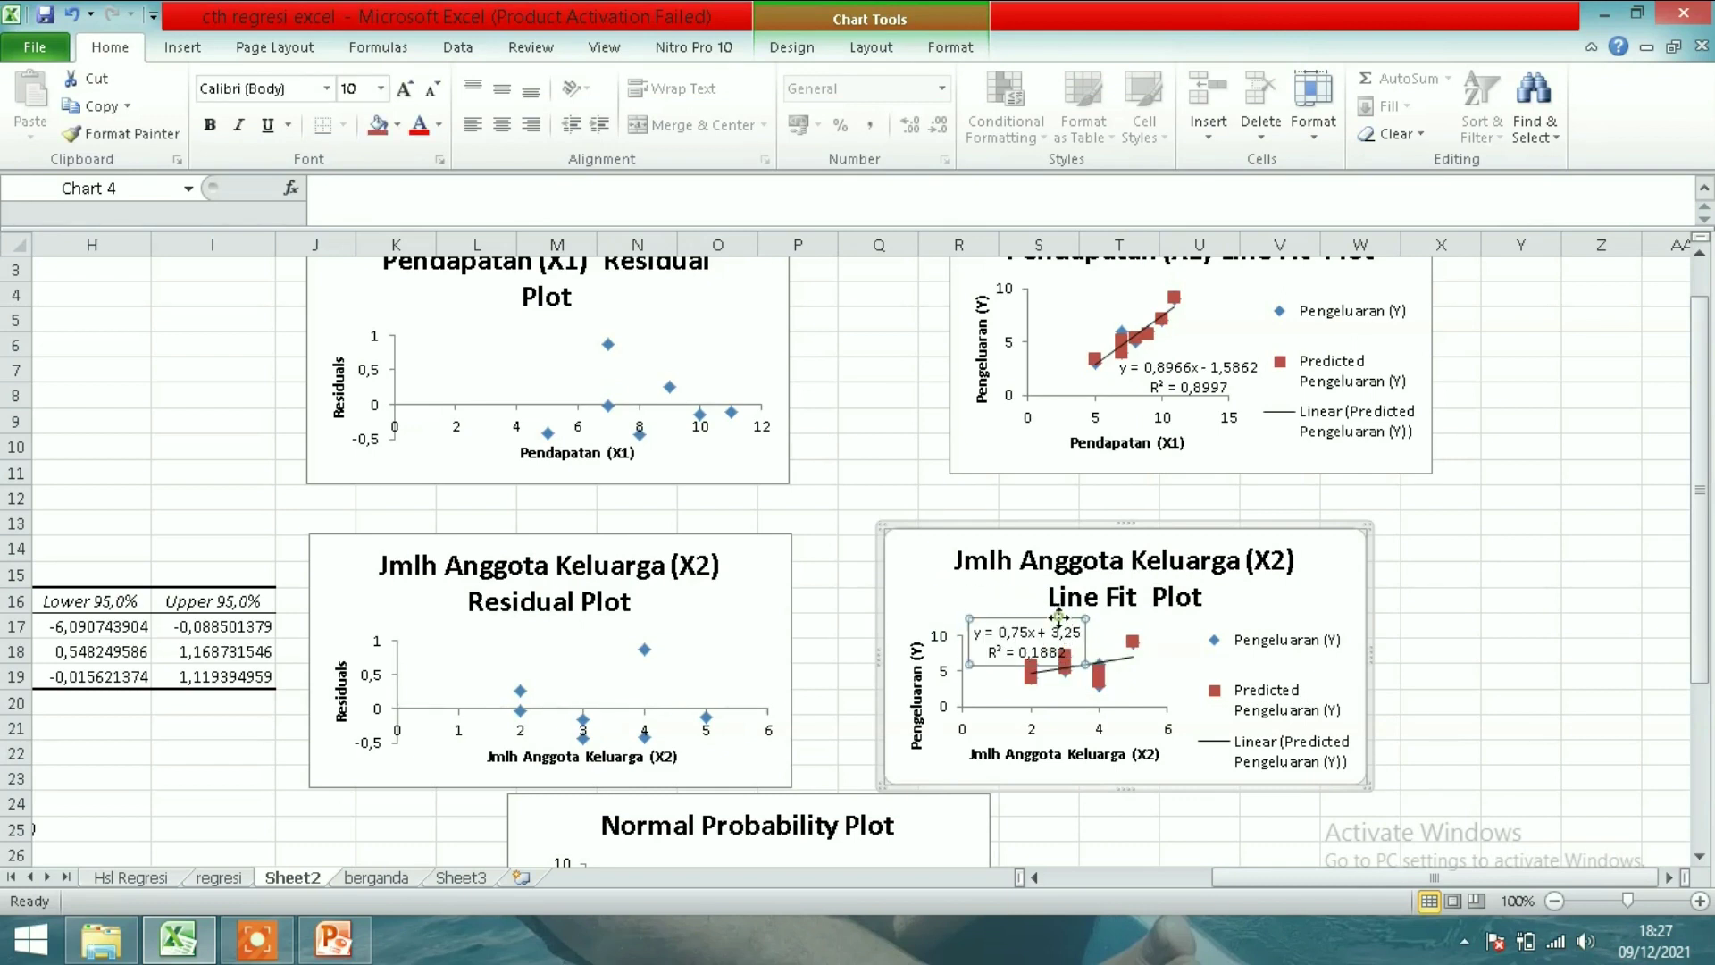
{"action": "left_click_drag", "start_coordinate": [1065, 604], "coordinate": [1068, 601]}
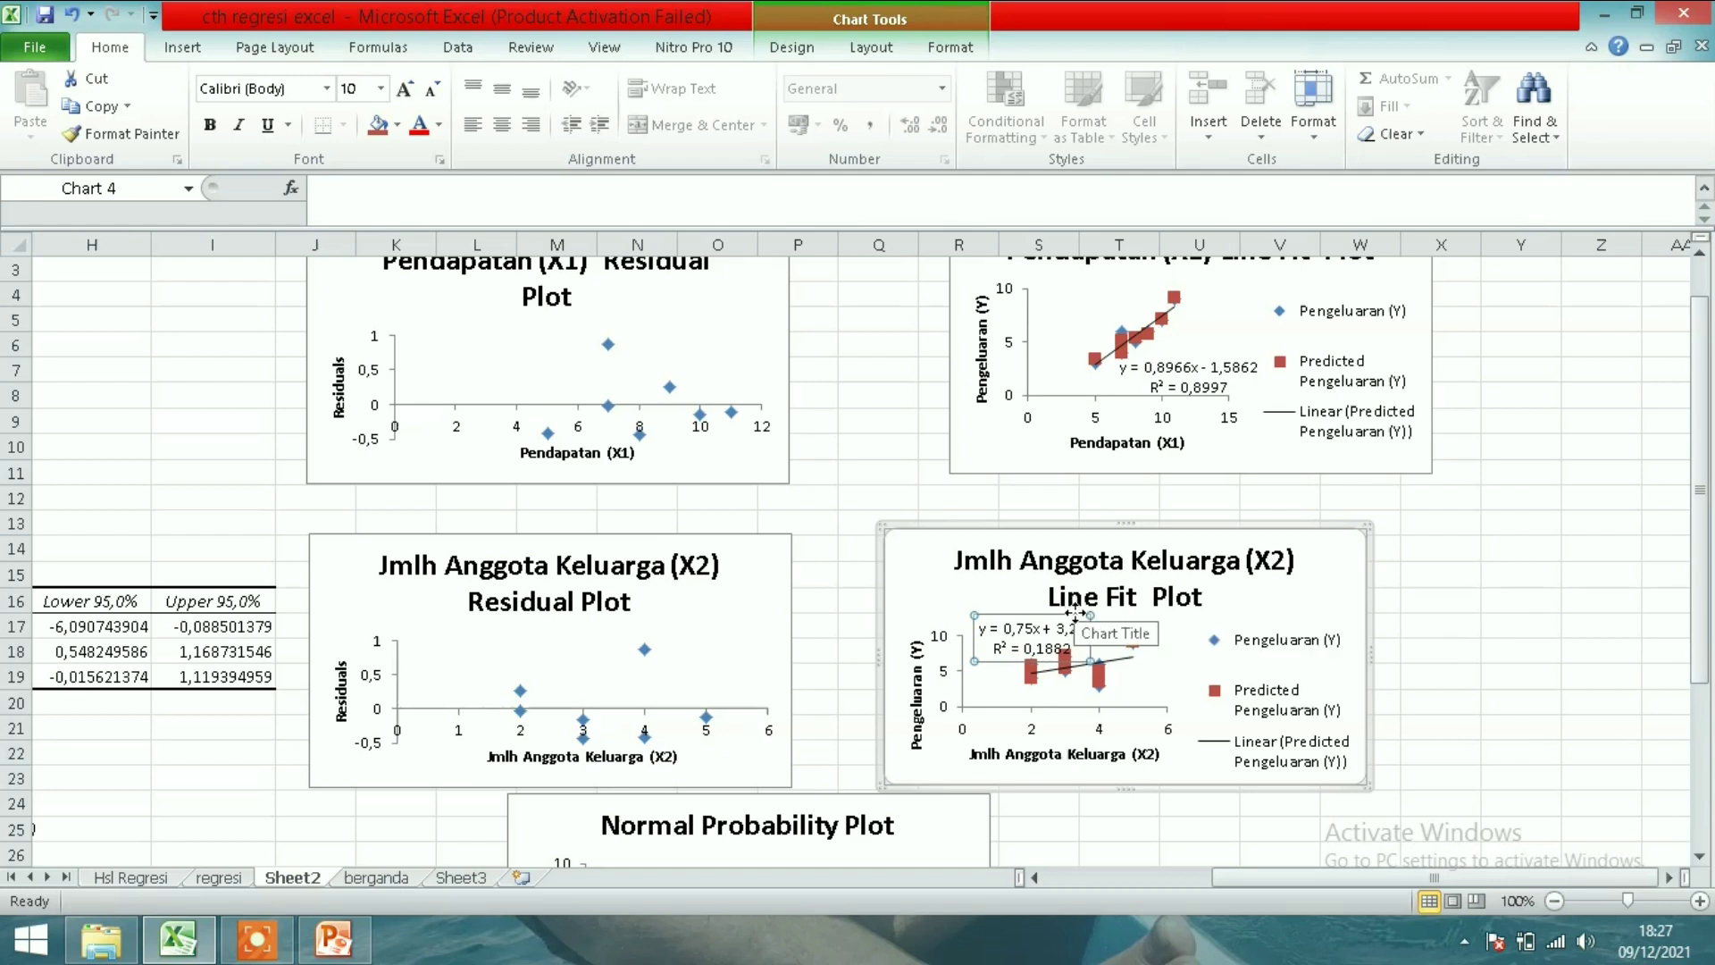
{"action": "left_click_drag", "start_coordinate": [1070, 607], "coordinate": [1063, 598]}
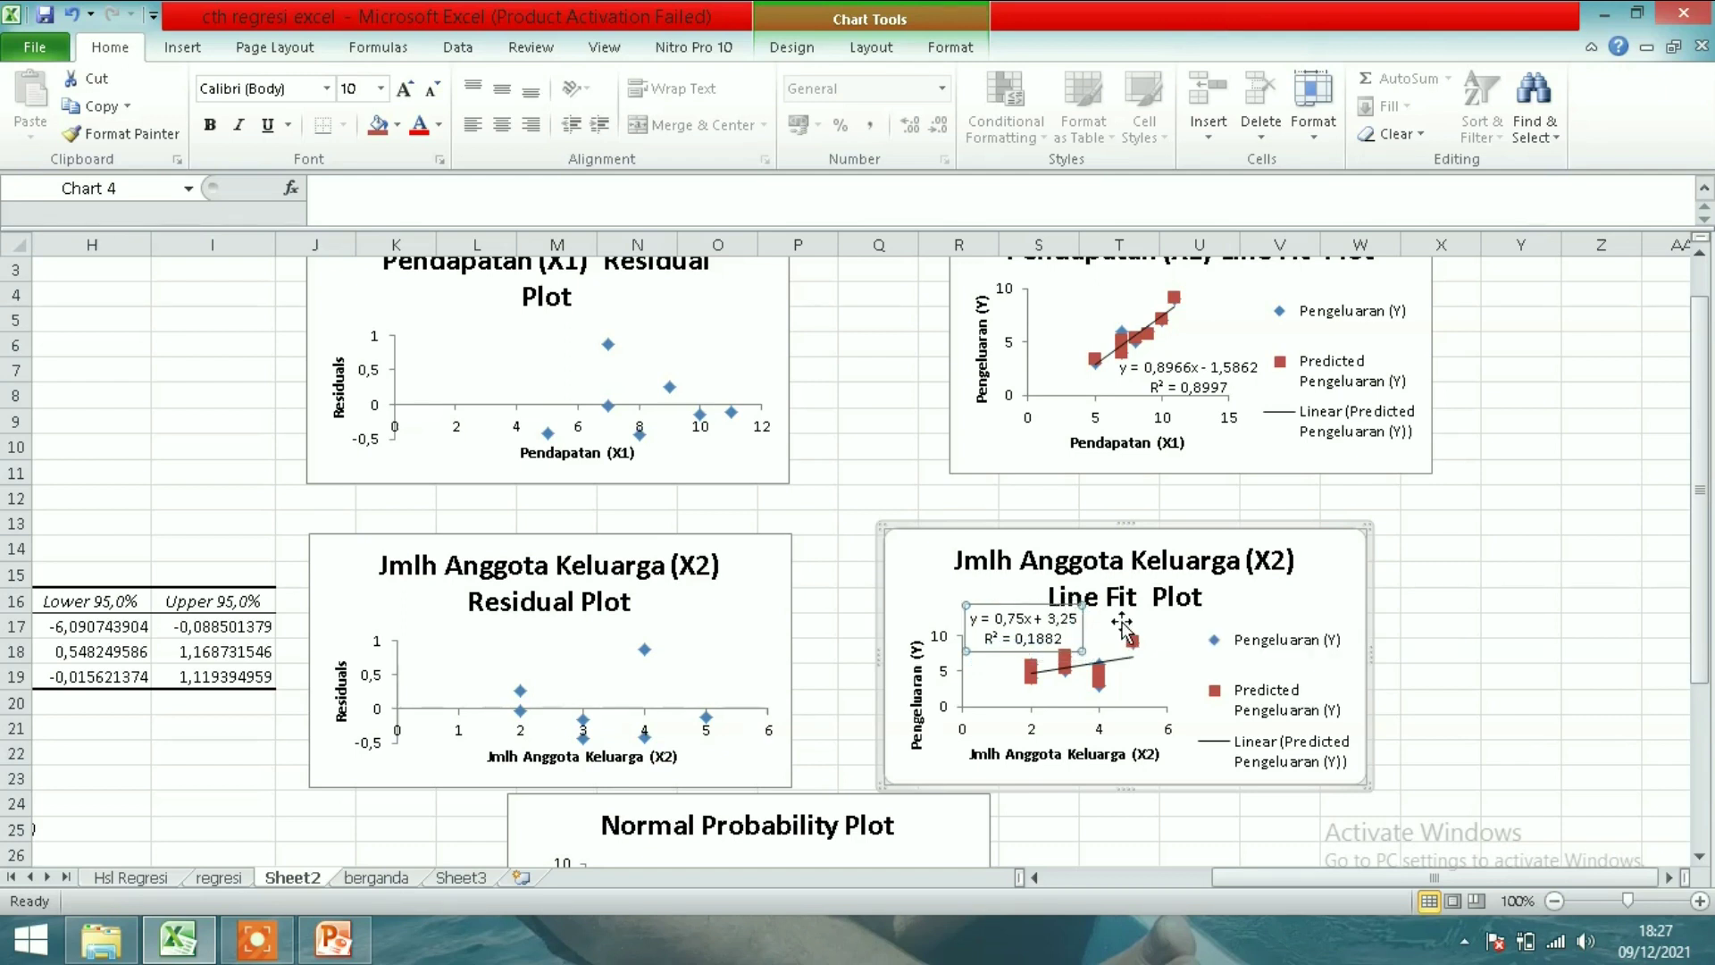
{"action": "left_click", "coordinate": [1480, 627]}
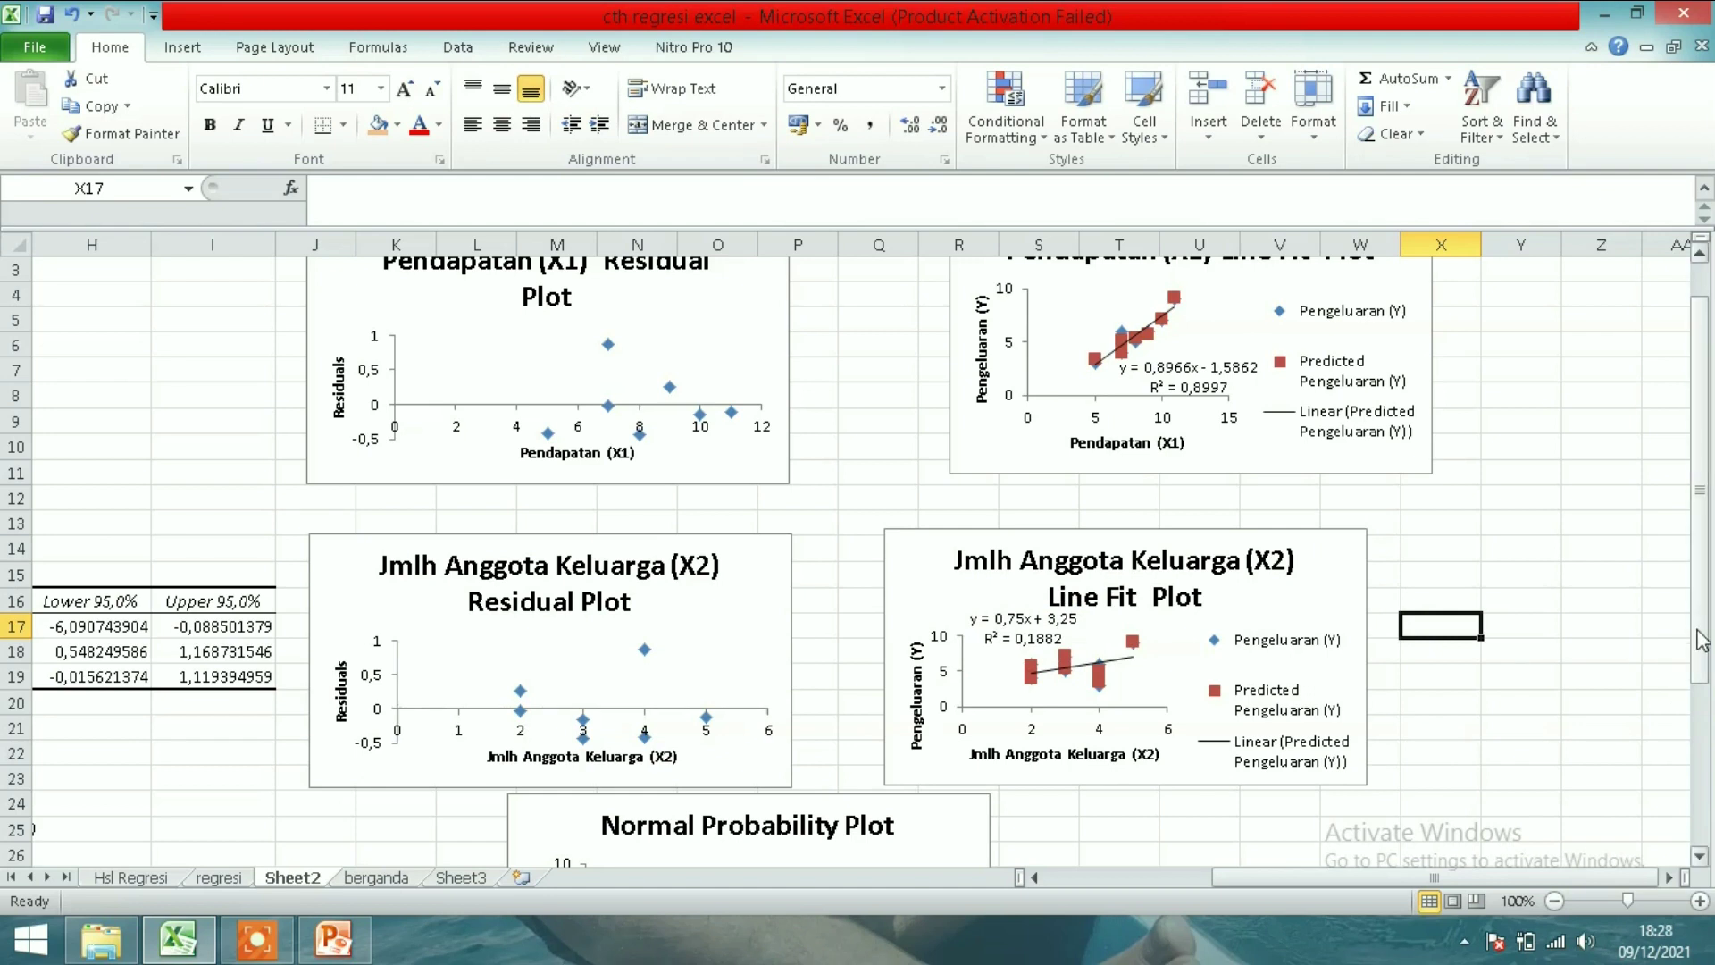
{"action": "left_click_drag", "start_coordinate": [1699, 639], "coordinate": [1710, 701]}
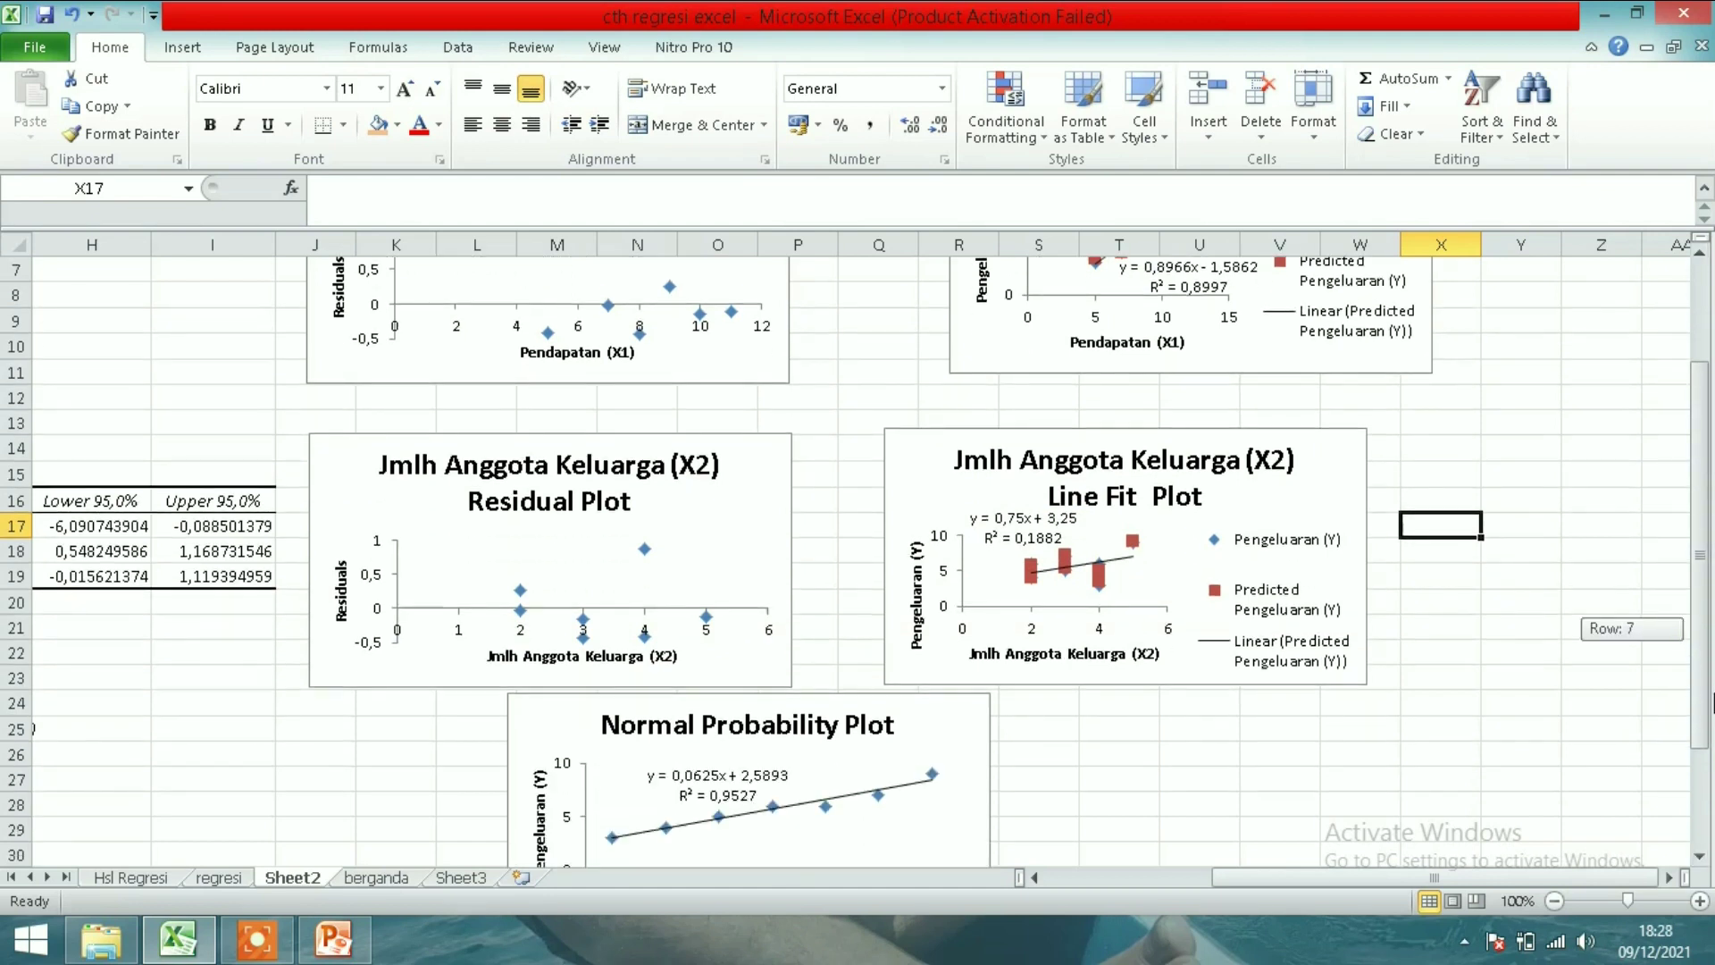
{"action": "left_click_drag", "start_coordinate": [1711, 701], "coordinate": [1705, 729]}
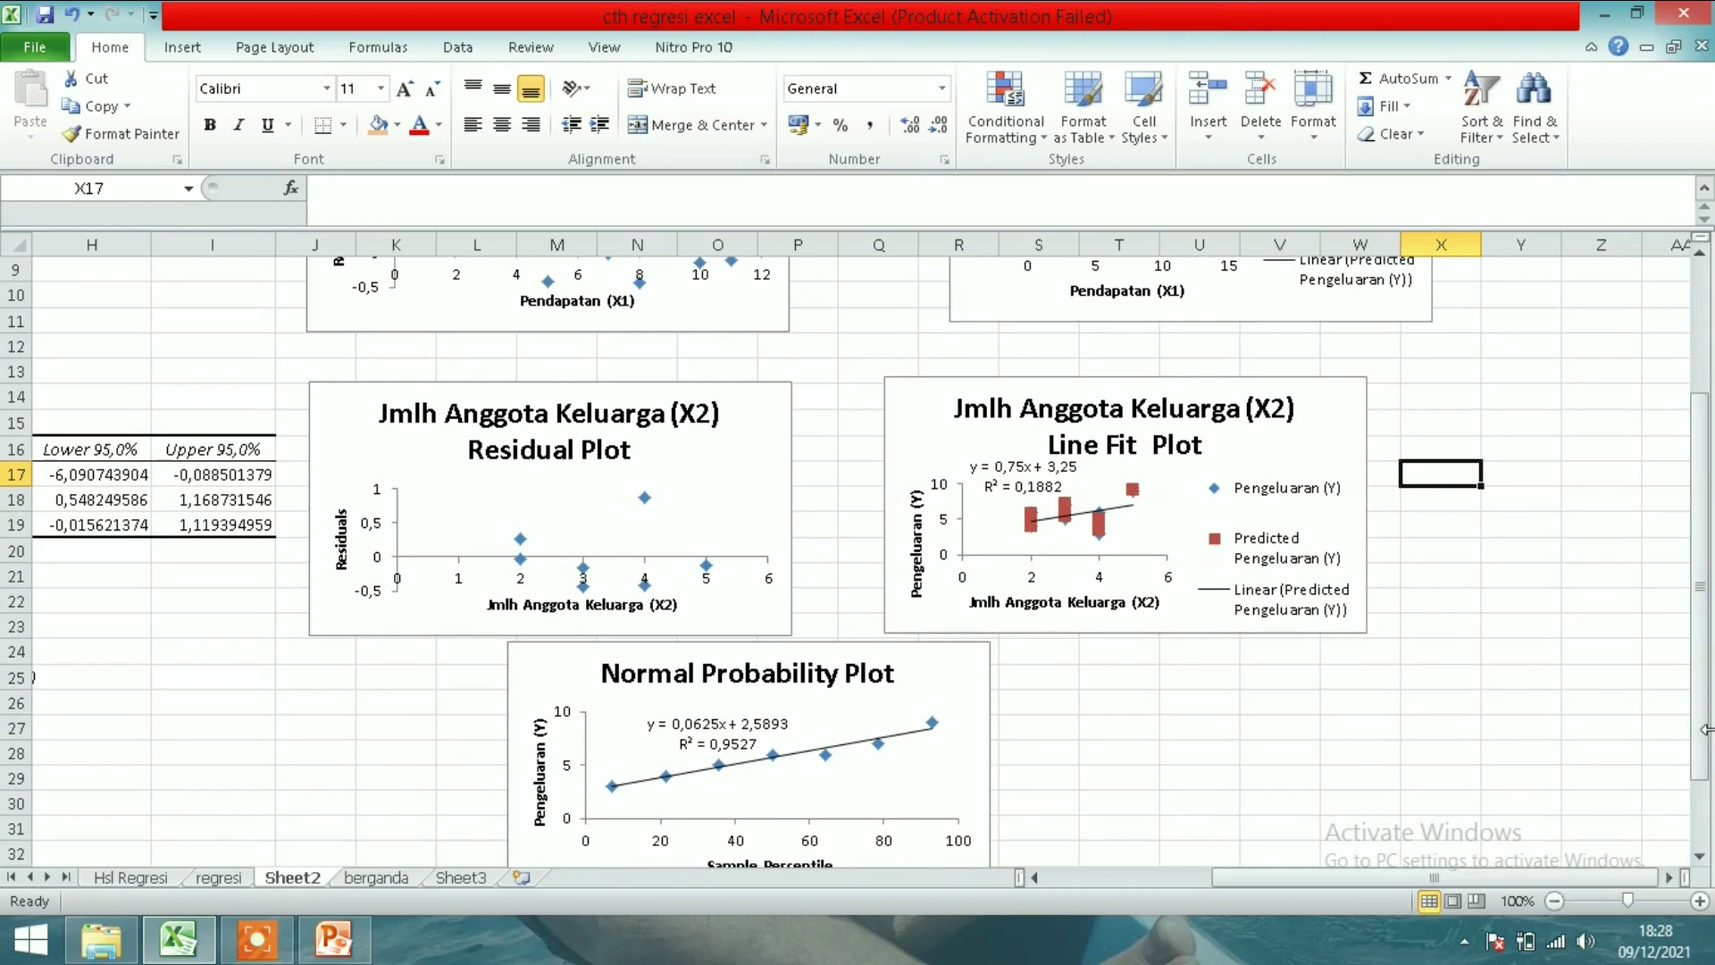
{"action": "left_click", "coordinate": [1700, 856]}
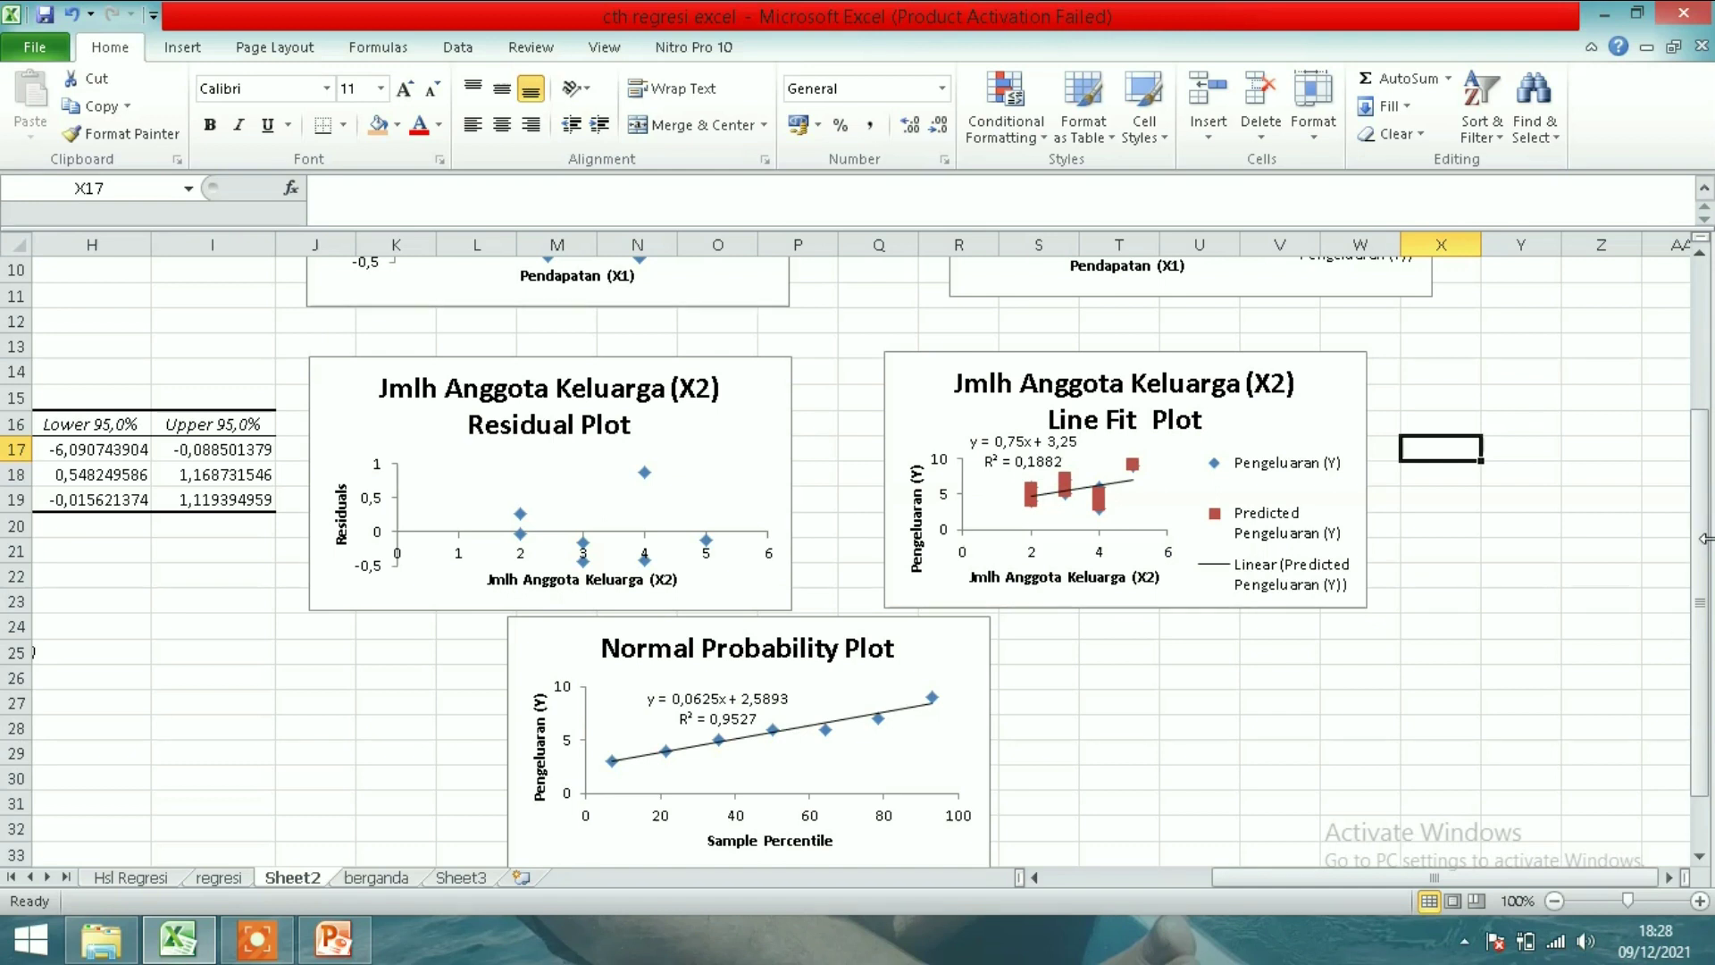
{"action": "left_click_drag", "start_coordinate": [1700, 519], "coordinate": [1701, 376]}
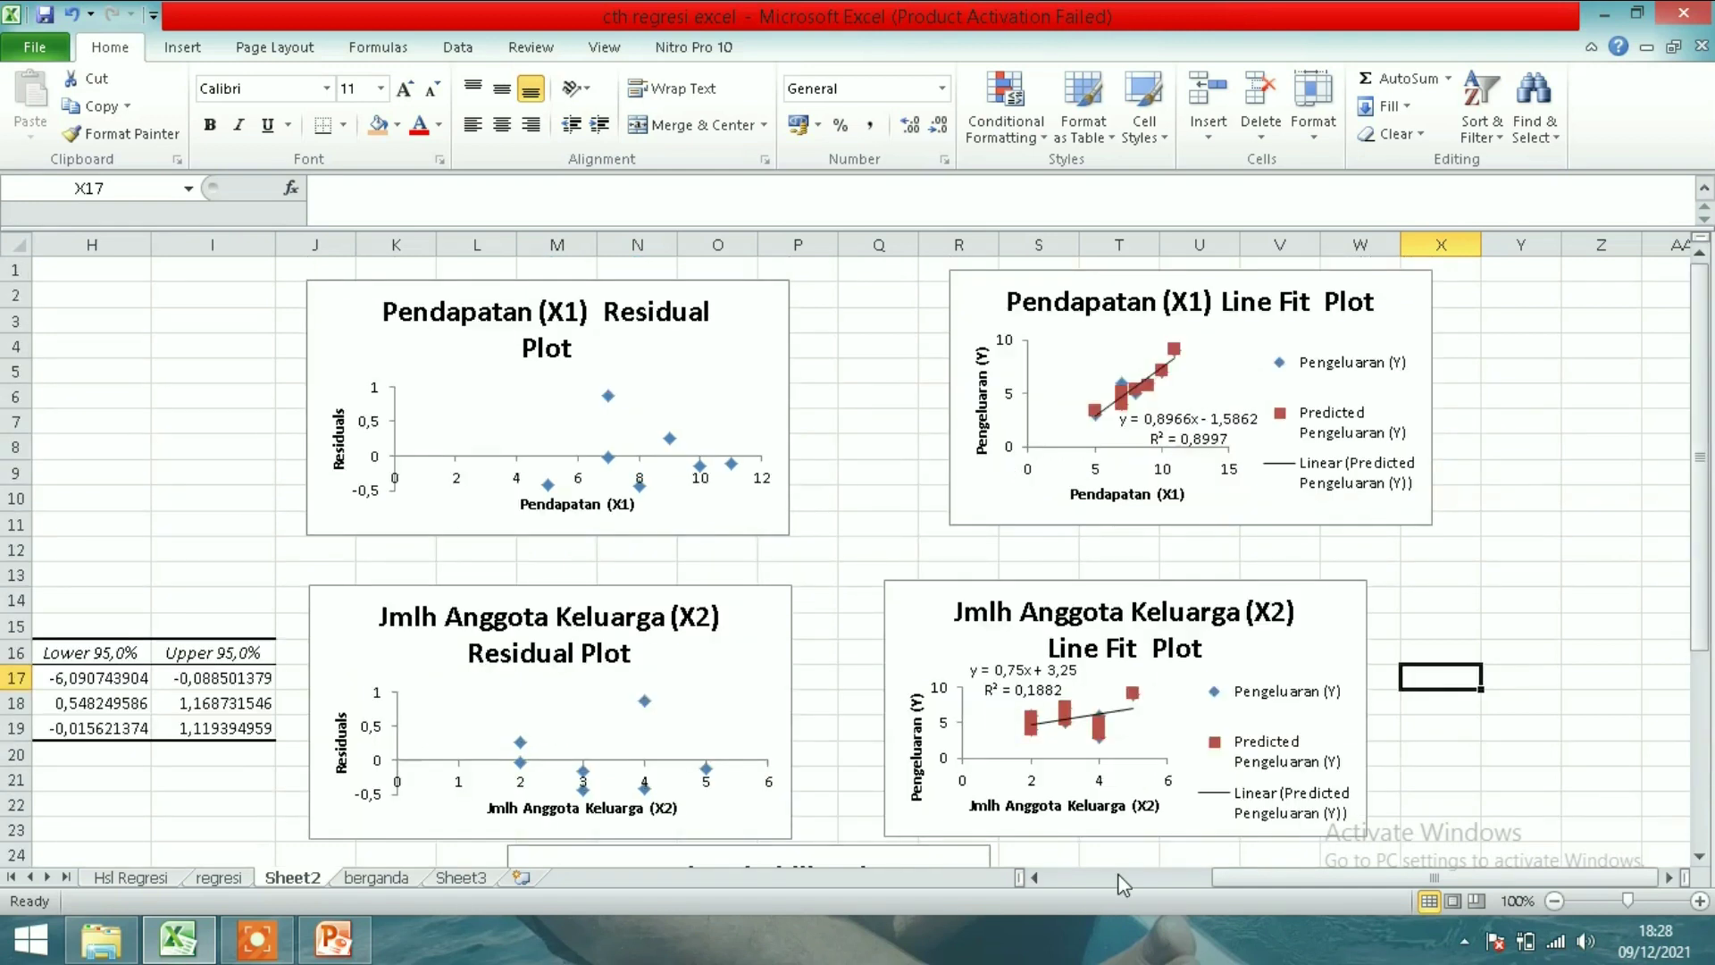
{"action": "left_click", "coordinate": [1139, 880]}
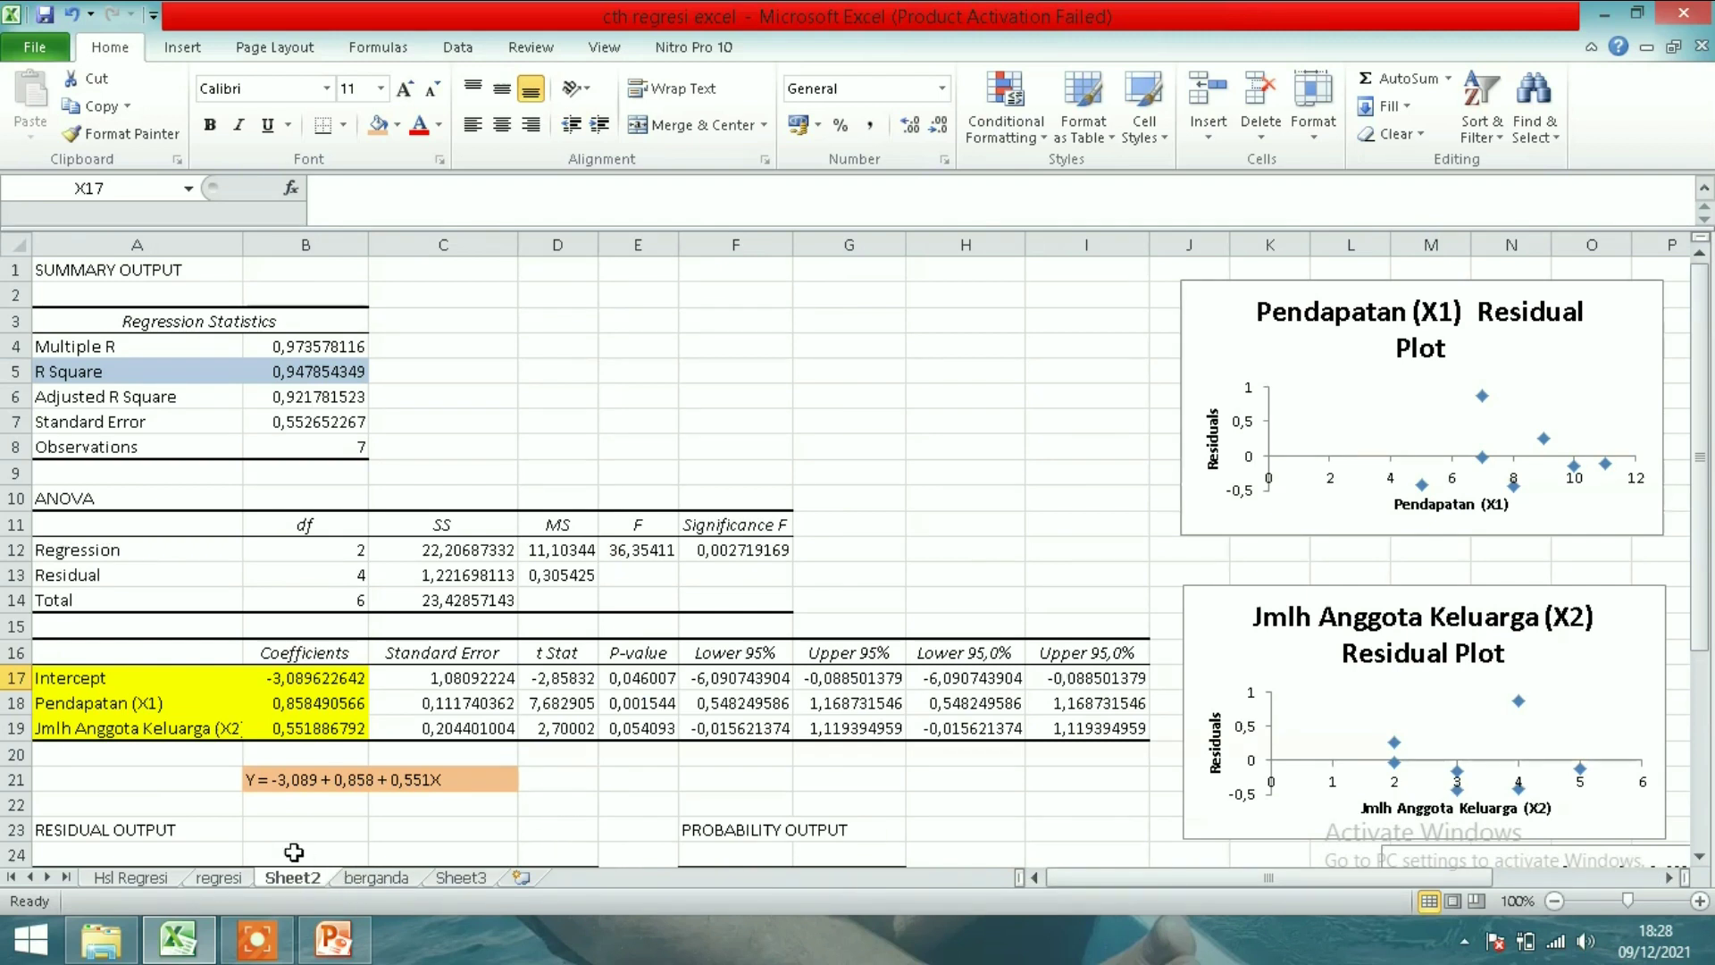
{"action": "left_click", "coordinate": [227, 883]}
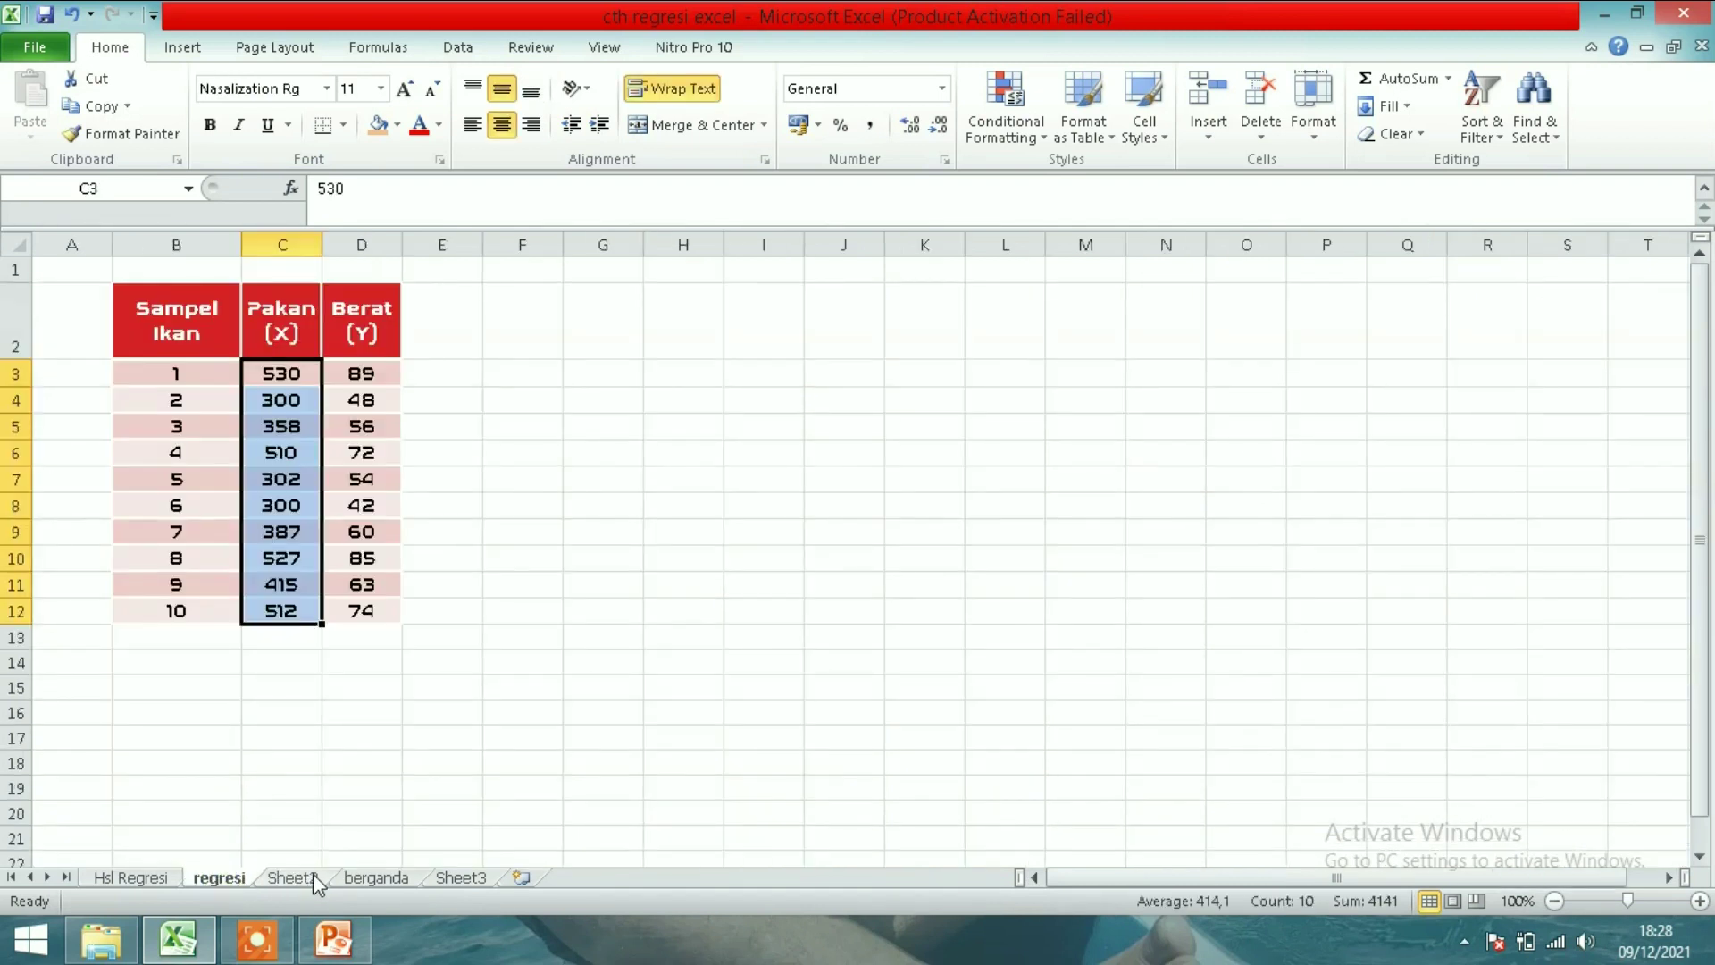
{"action": "left_click", "coordinate": [293, 878]}
{"action": "left_click", "coordinate": [563, 827]}
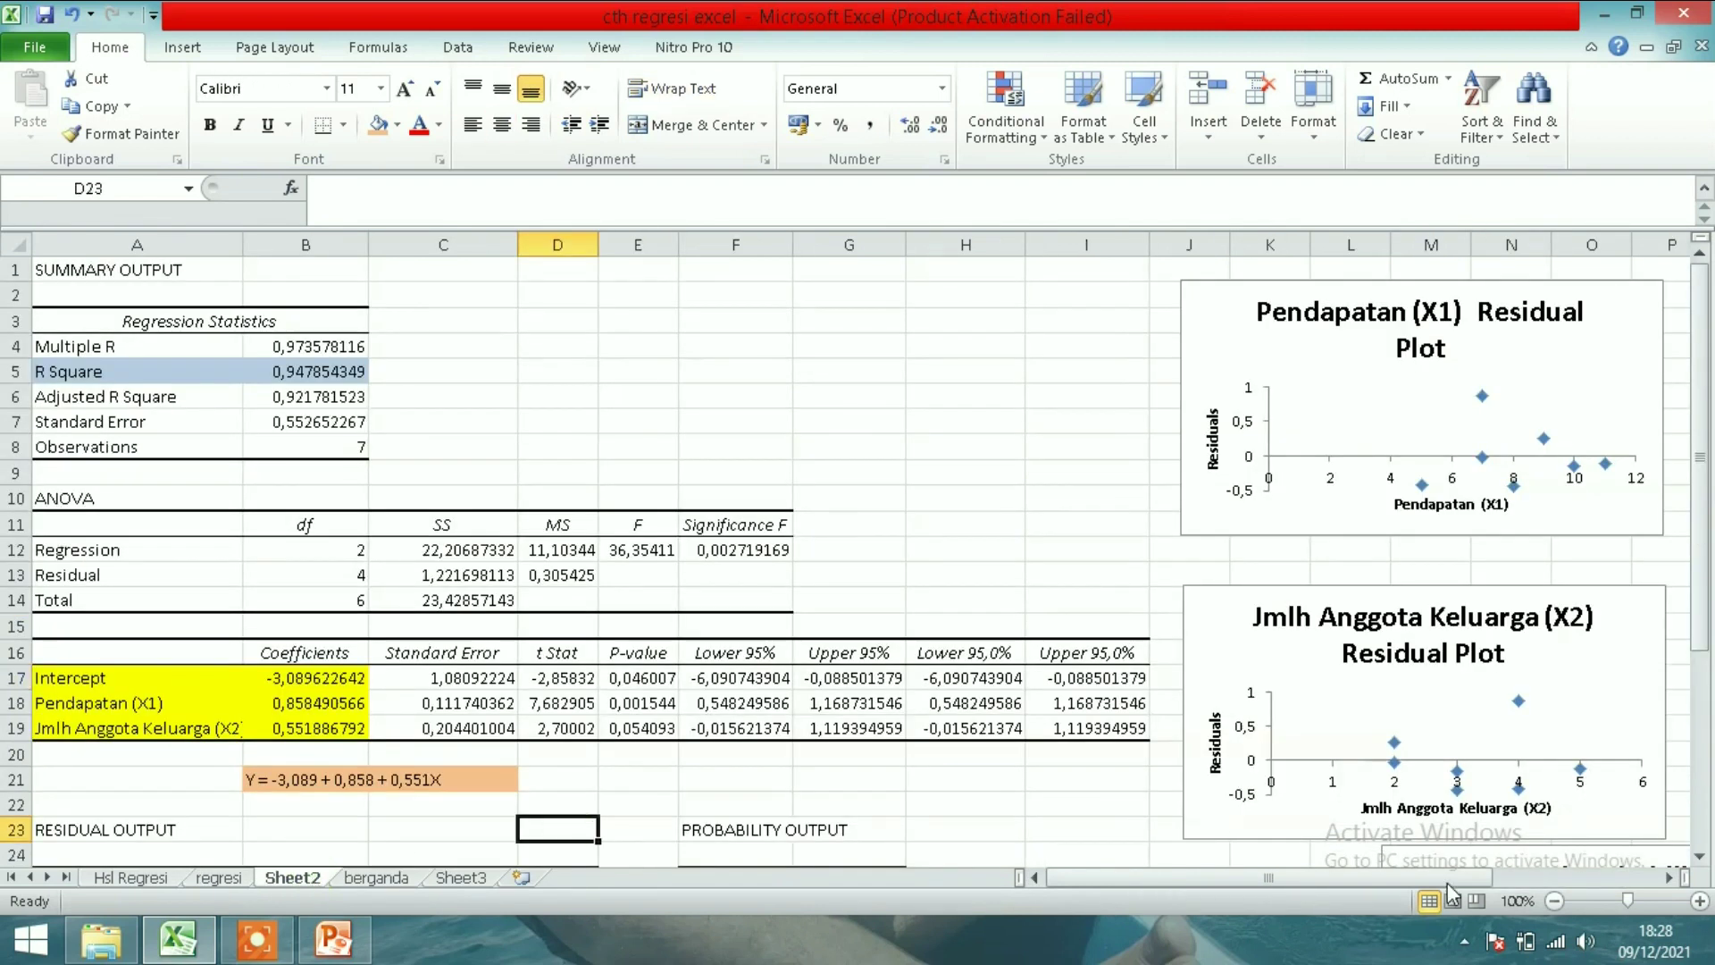
{"action": "left_click_drag", "start_coordinate": [1447, 882], "coordinate": [1516, 883]}
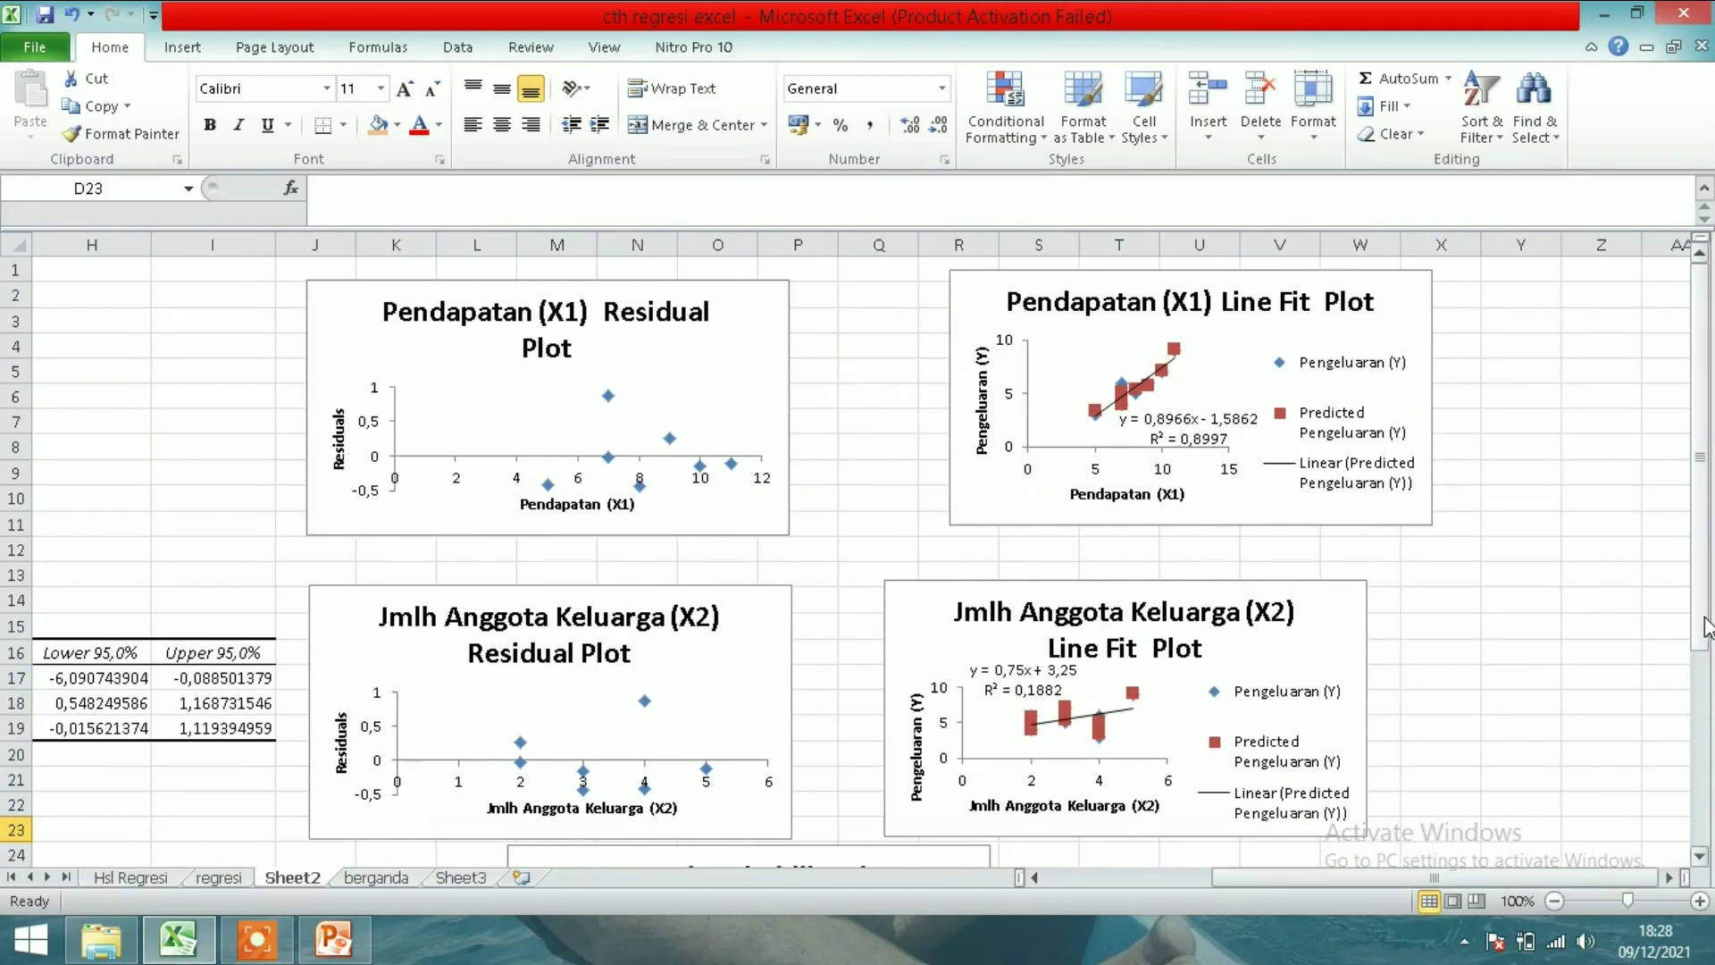
{"action": "left_click_drag", "start_coordinate": [1706, 625], "coordinate": [1707, 909]}
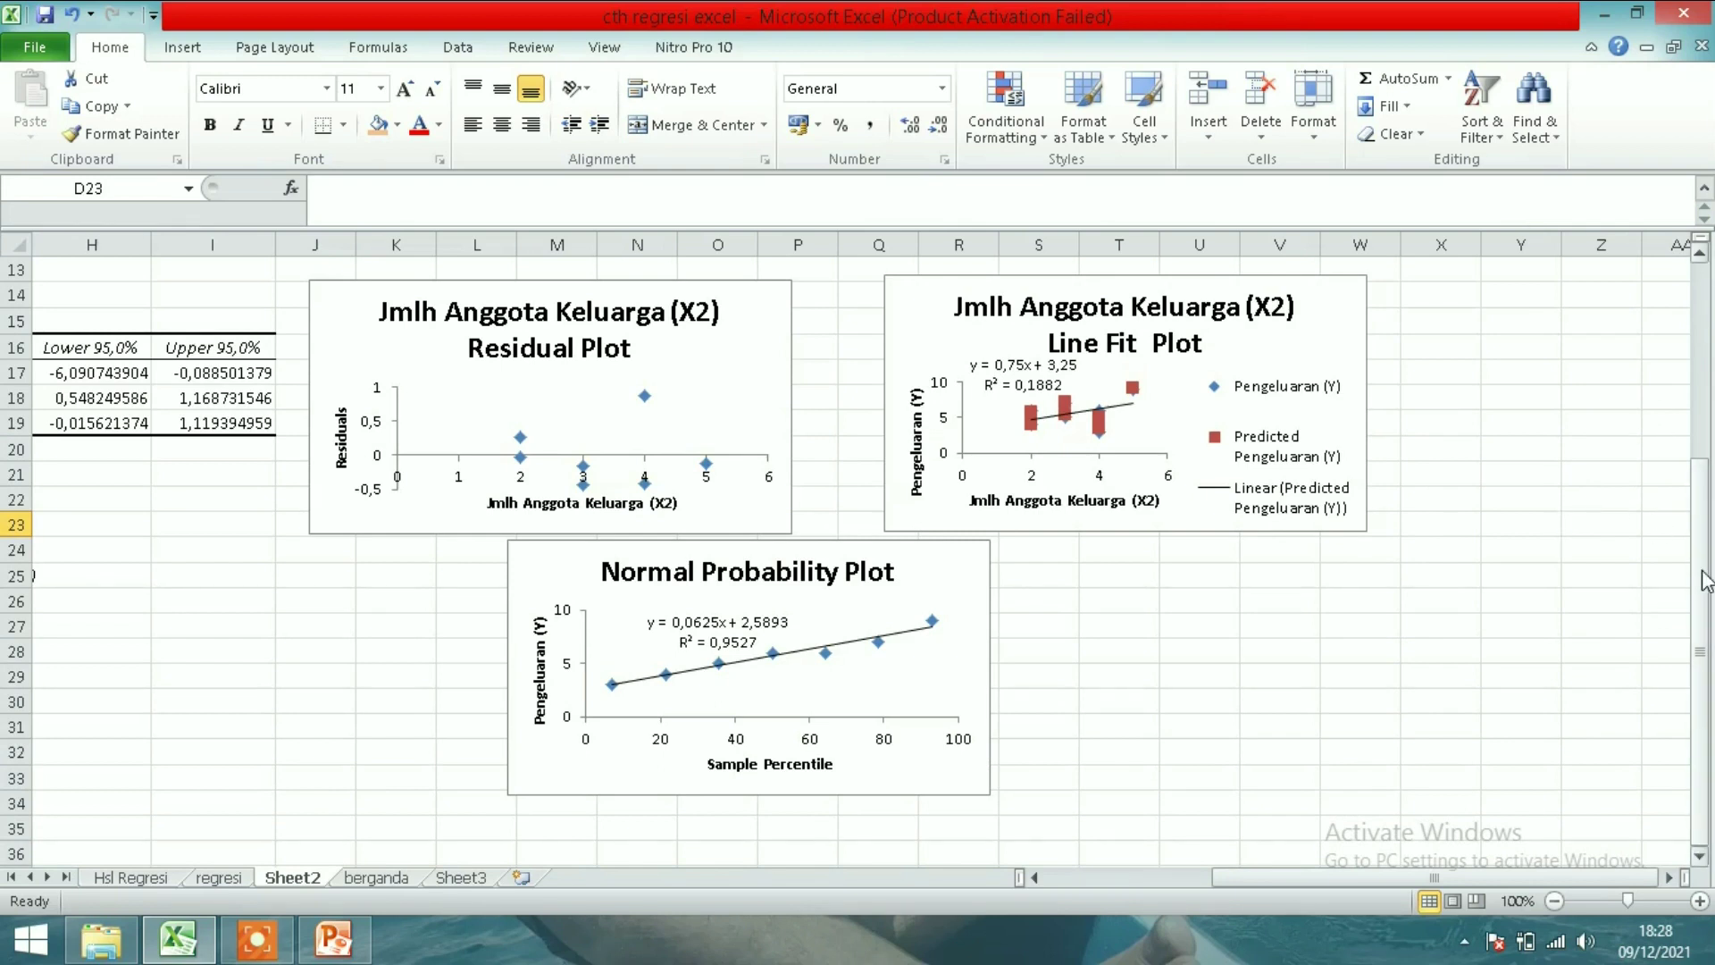
{"action": "mouse_move", "coordinate": [1700, 572]}
{"action": "left_mouse_down"}
{"action": "mouse_move", "coordinate": [1700, 386]}
{"action": "mouse_move", "coordinate": [1320, 444]}
{"action": "left_mouse_up"}
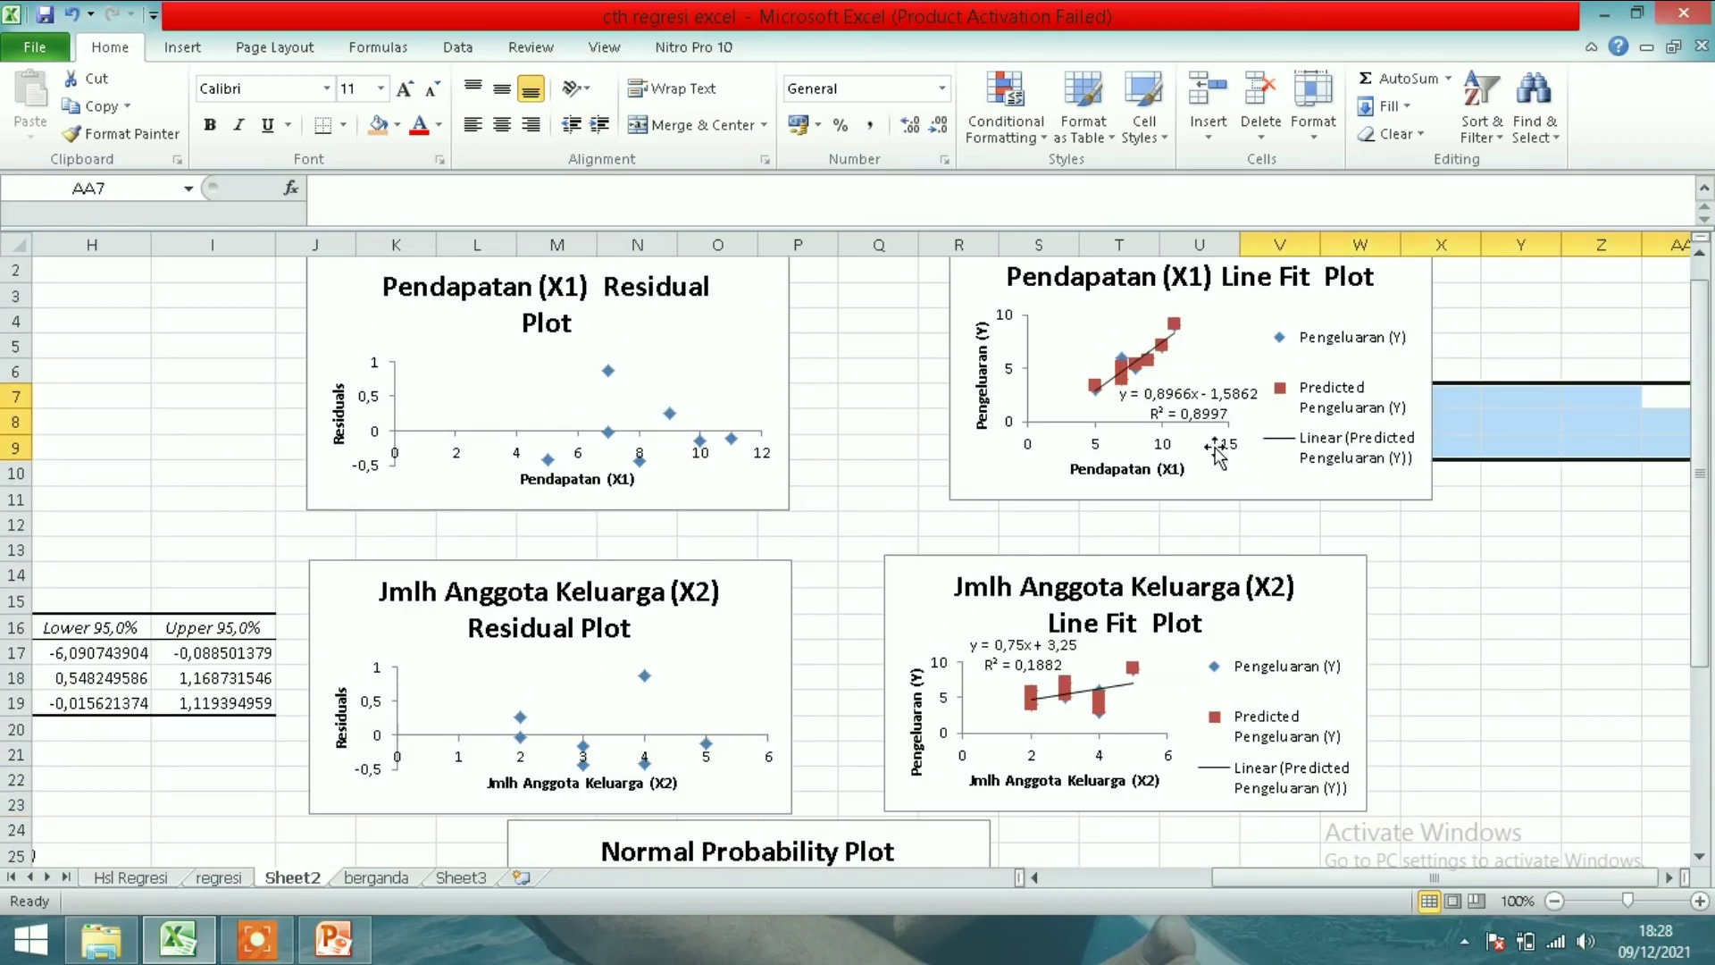
{"action": "left_click", "coordinate": [1165, 451]}
{"action": "left_click", "coordinate": [1182, 390]}
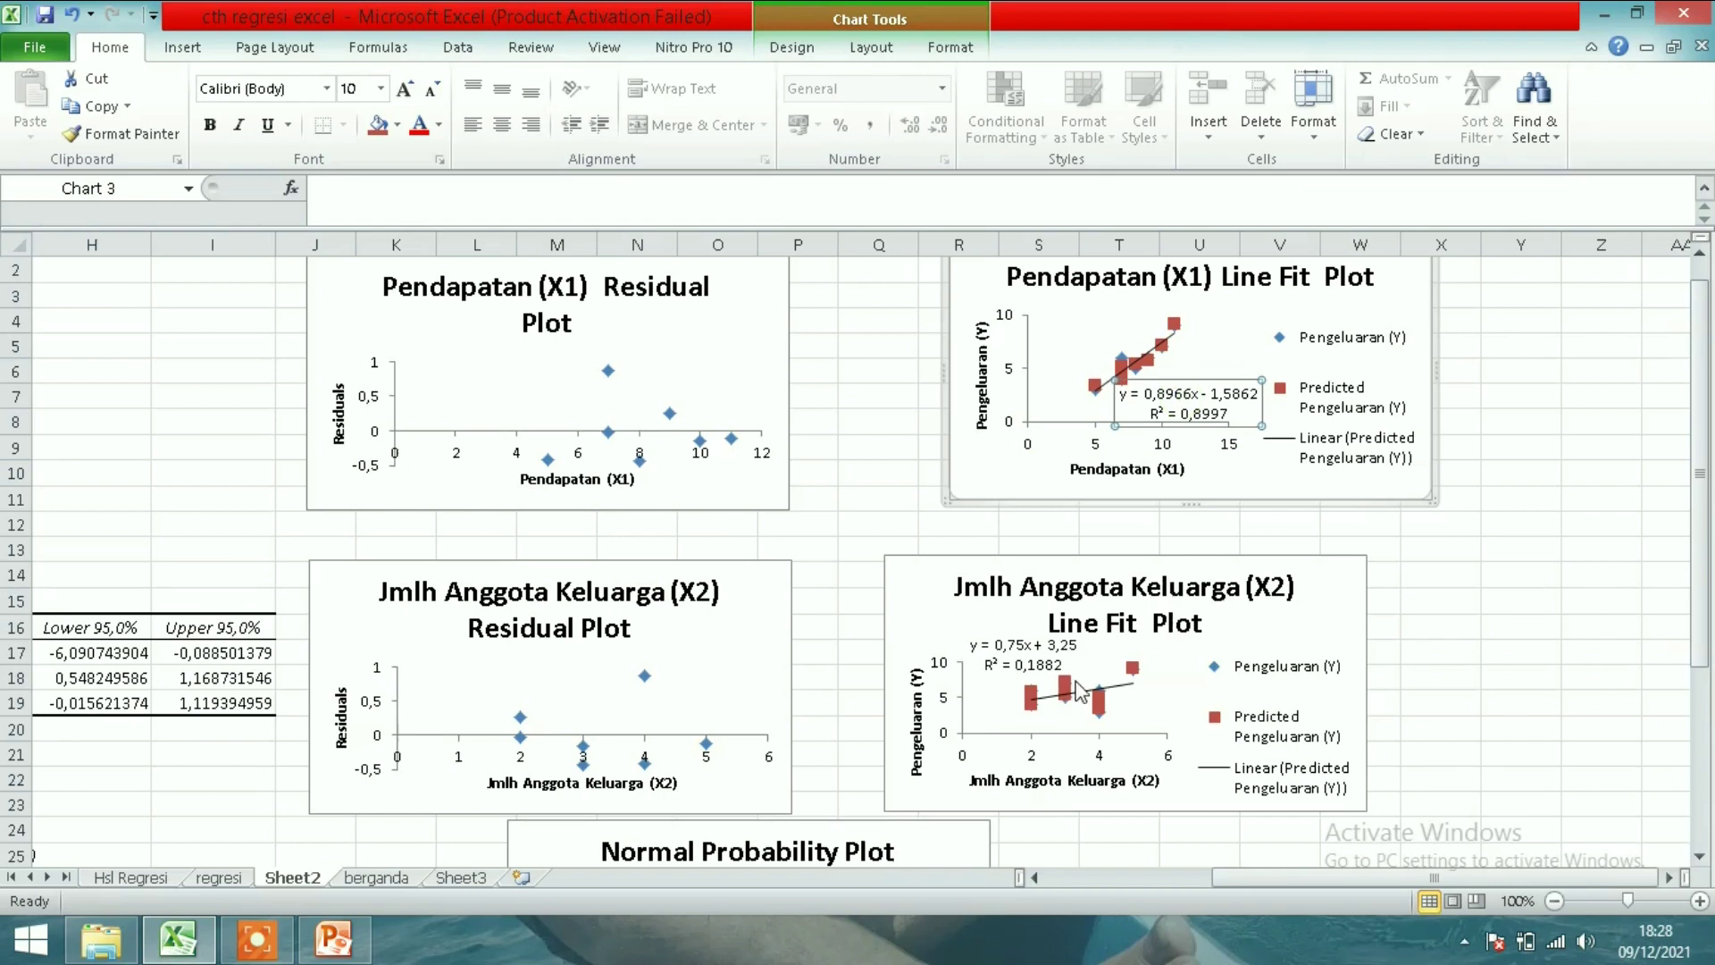
{"action": "left_click", "coordinate": [1054, 779]}
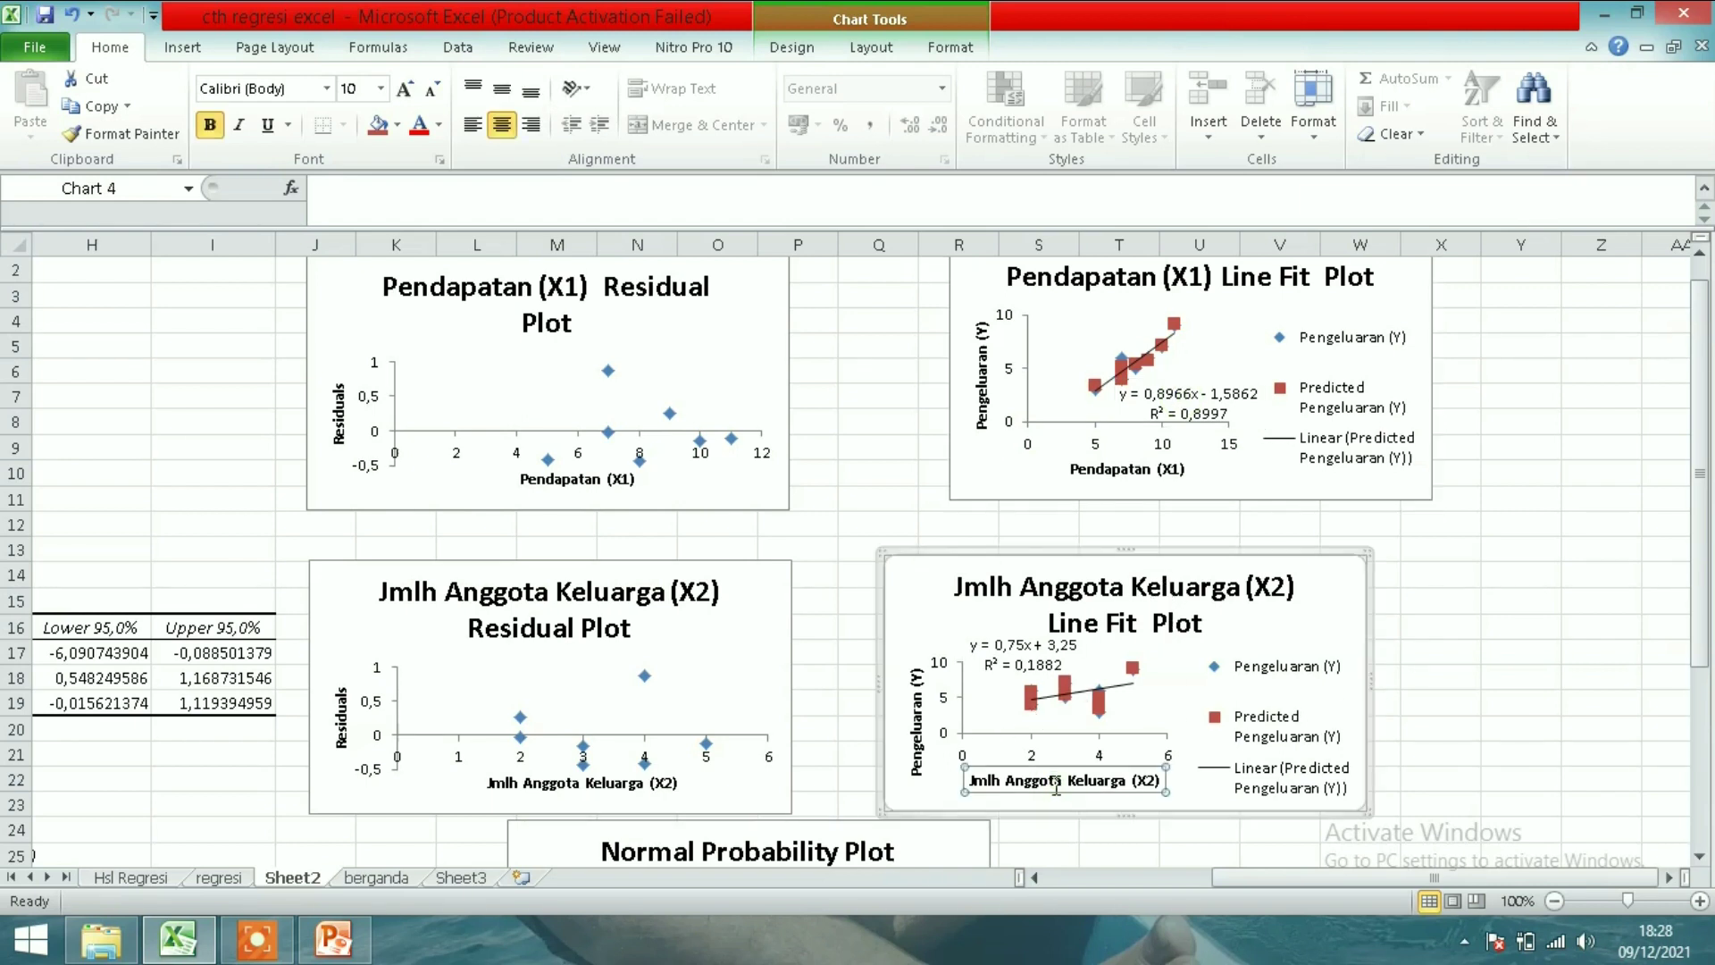
{"action": "left_click", "coordinate": [912, 741]}
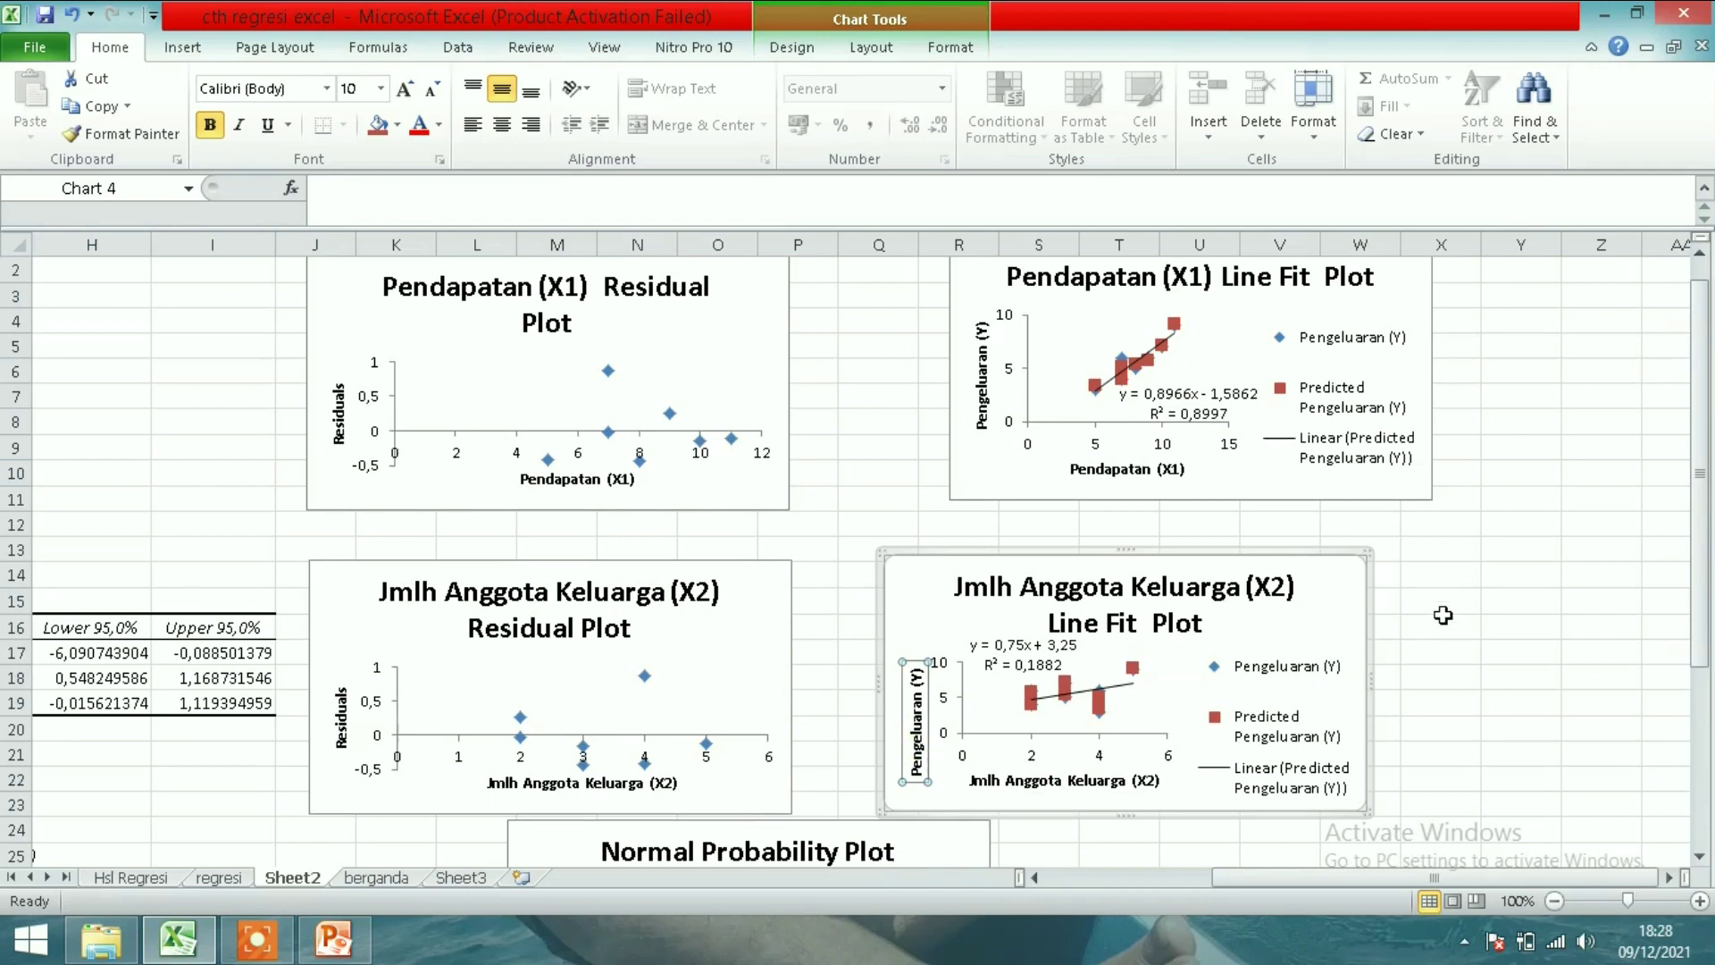
{"action": "left_click_drag", "start_coordinate": [1436, 604], "coordinate": [1469, 615]}
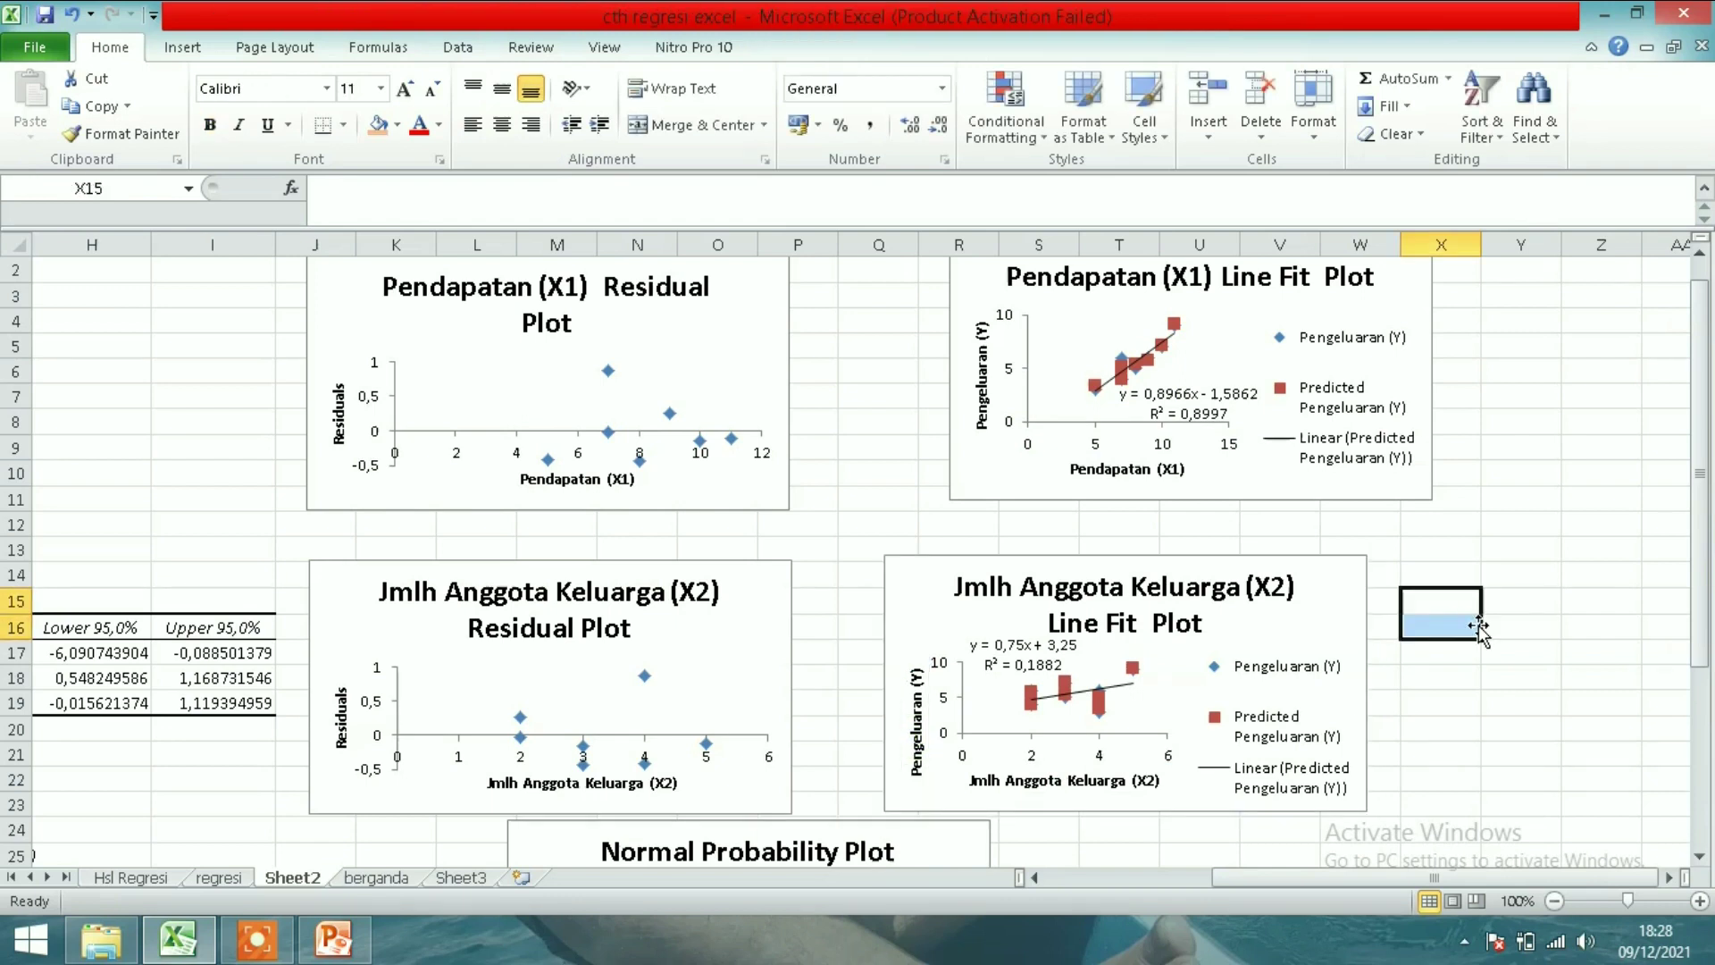
{"action": "left_click_drag", "start_coordinate": [1701, 639], "coordinate": [1700, 615]}
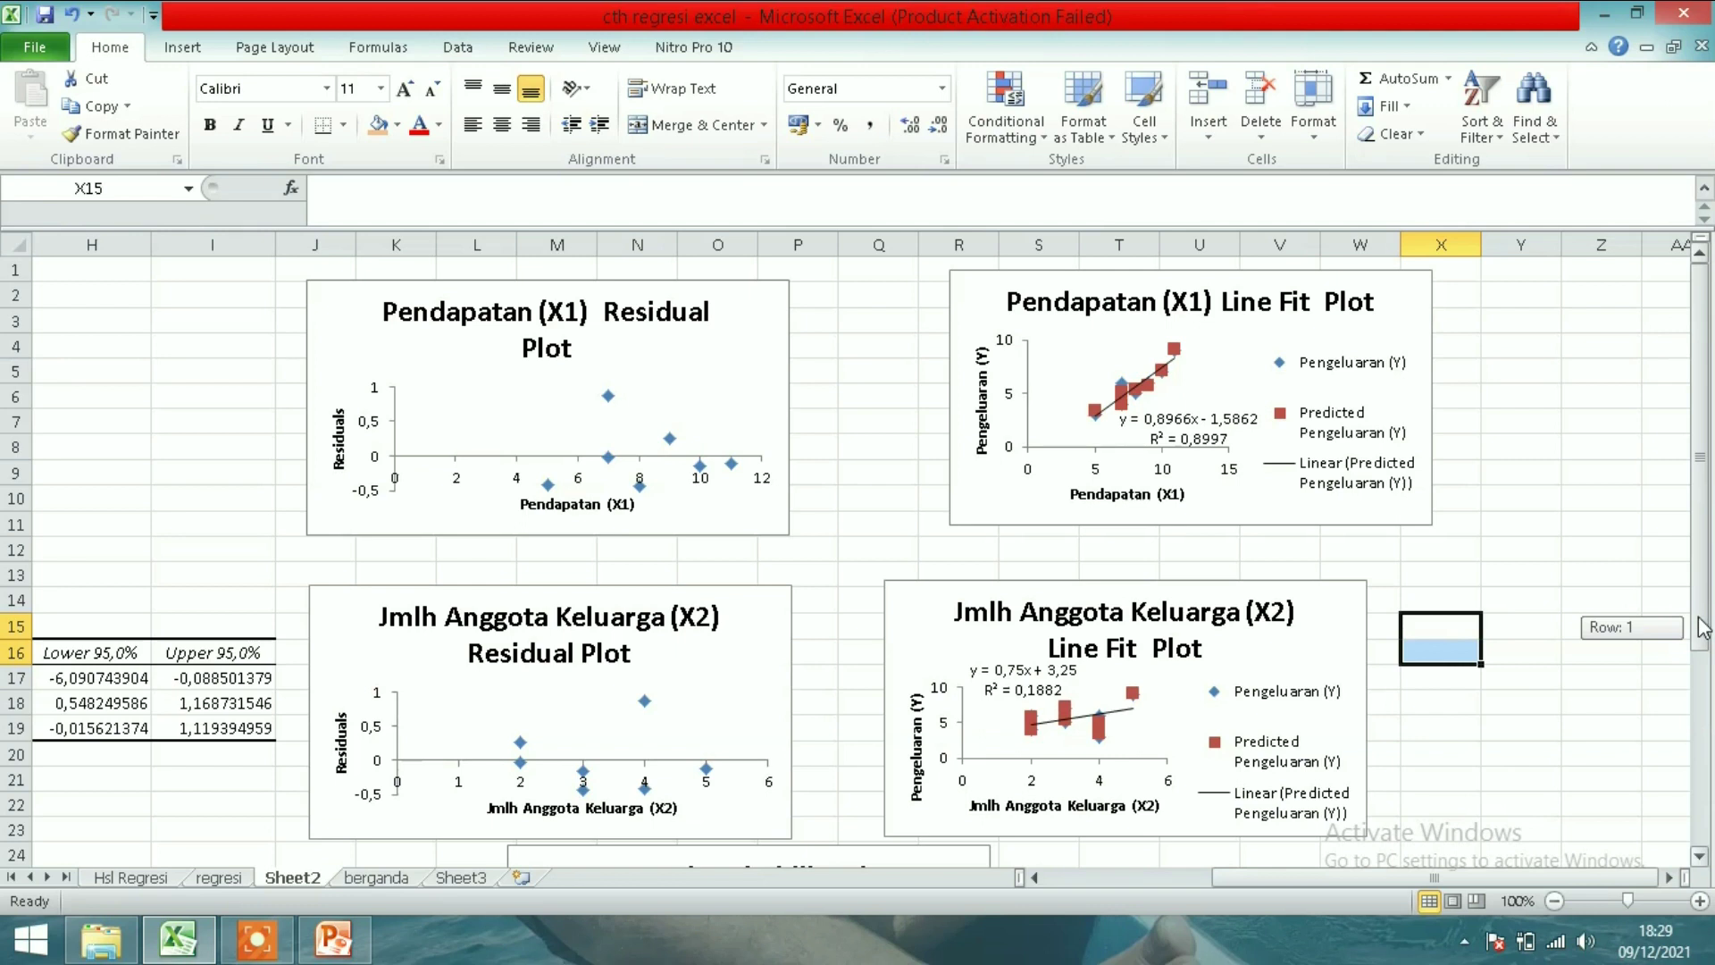
{"action": "left_click_drag", "start_coordinate": [1702, 628], "coordinate": [1703, 643]}
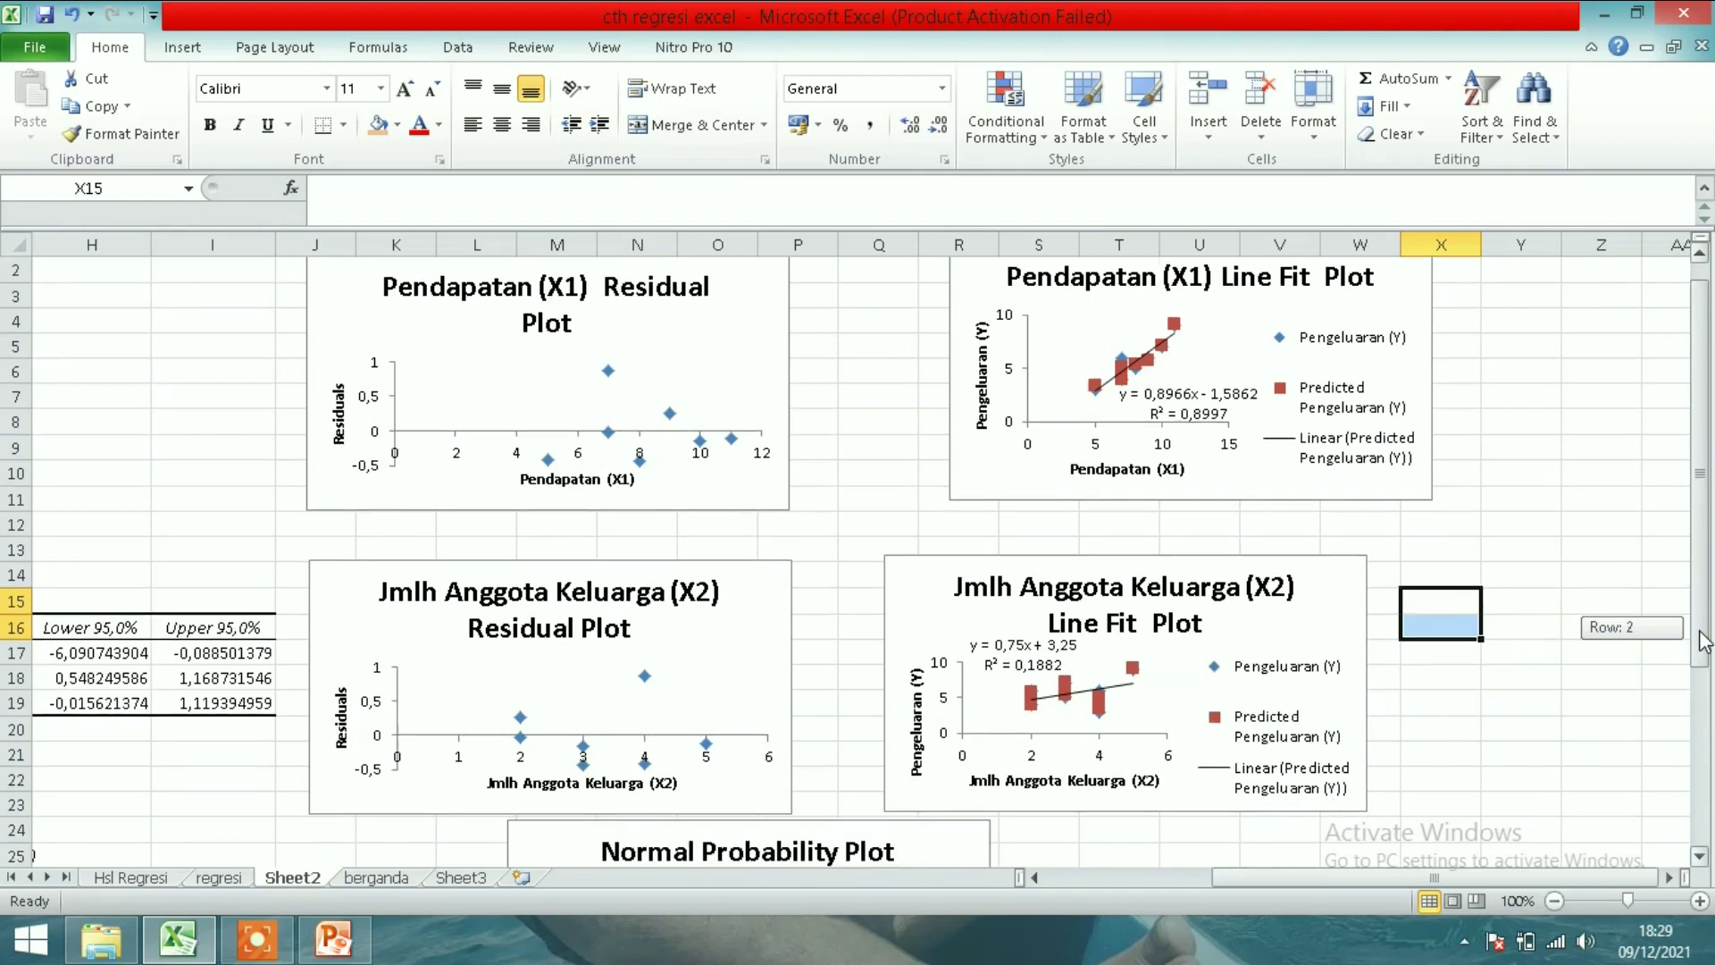
{"action": "left_click_drag", "start_coordinate": [1700, 634], "coordinate": [1700, 634]}
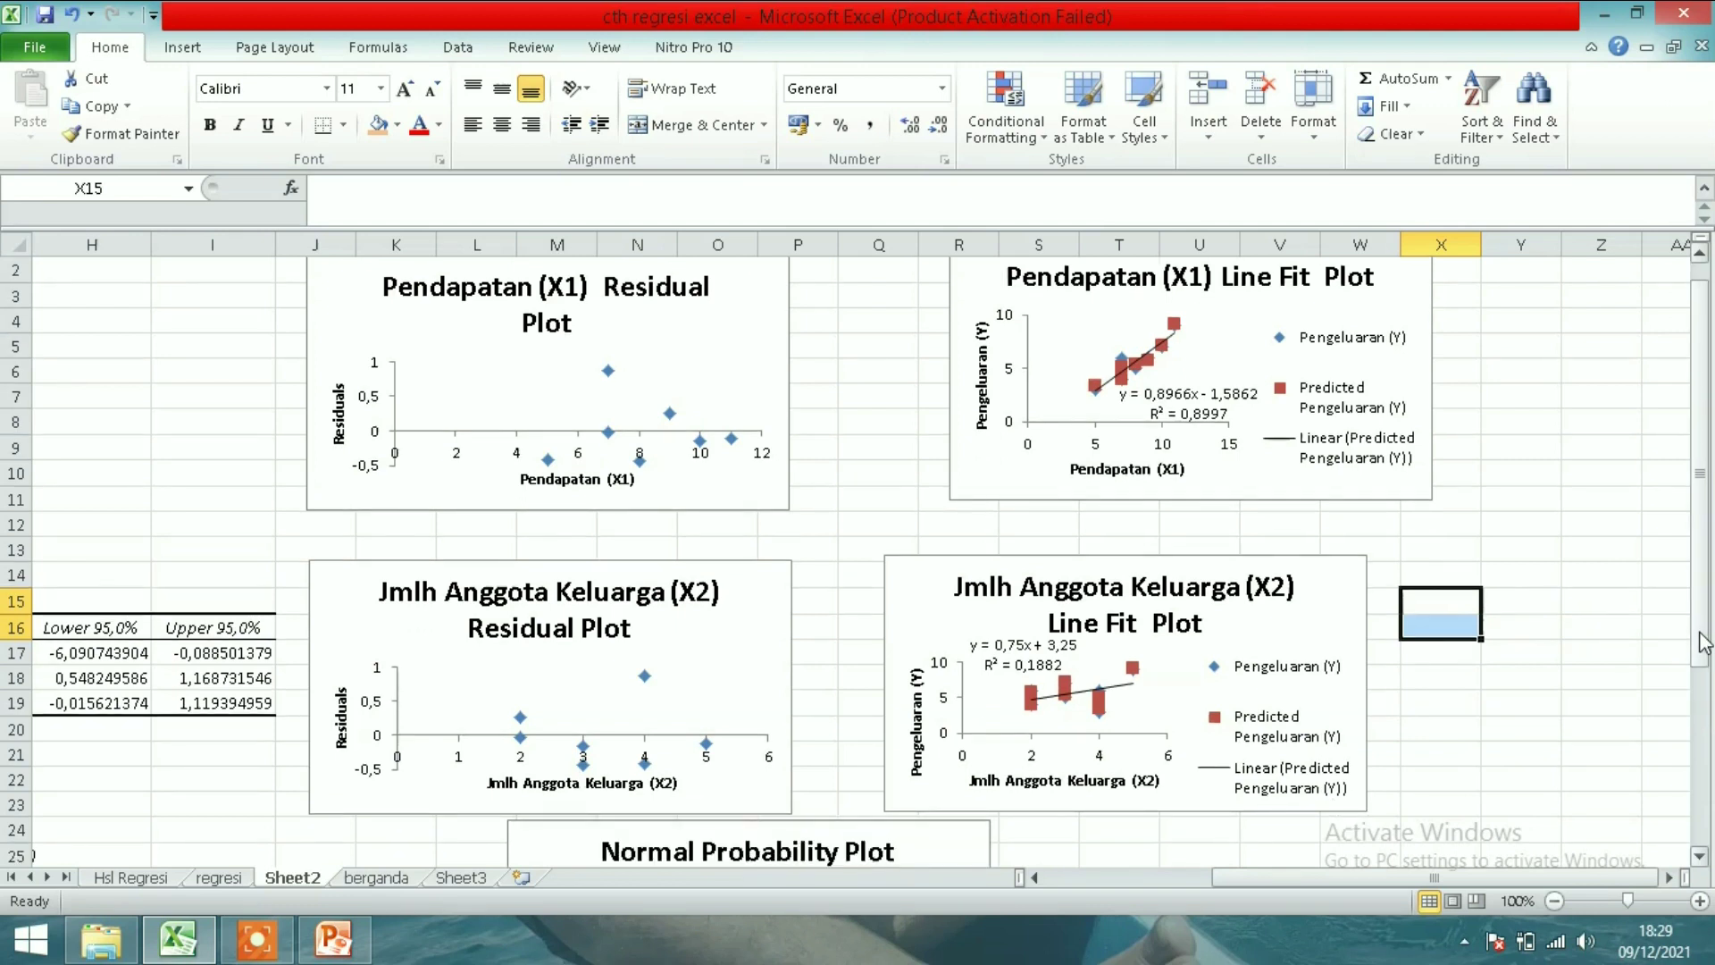
{"action": "left_click", "coordinate": [1559, 574]}
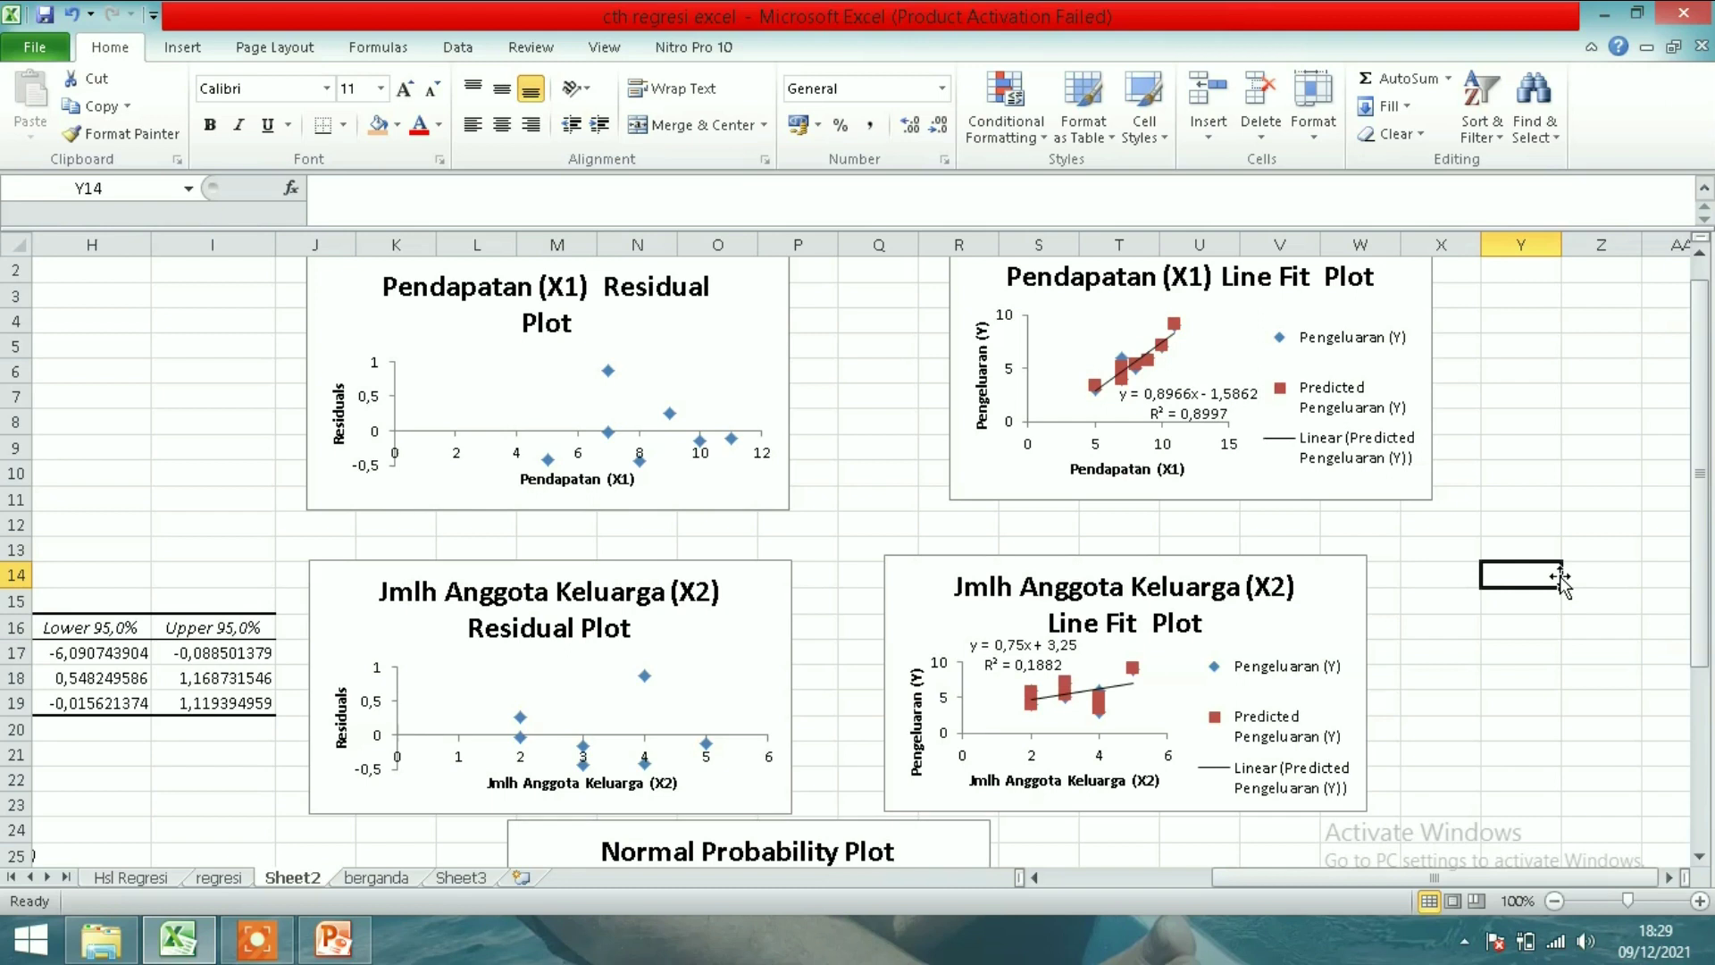
- Enter the trendline intercepts -1,5862 in Y14 and 3,25 in Y15 as scratch values
{"action": "type", "text": "-1,5862"}
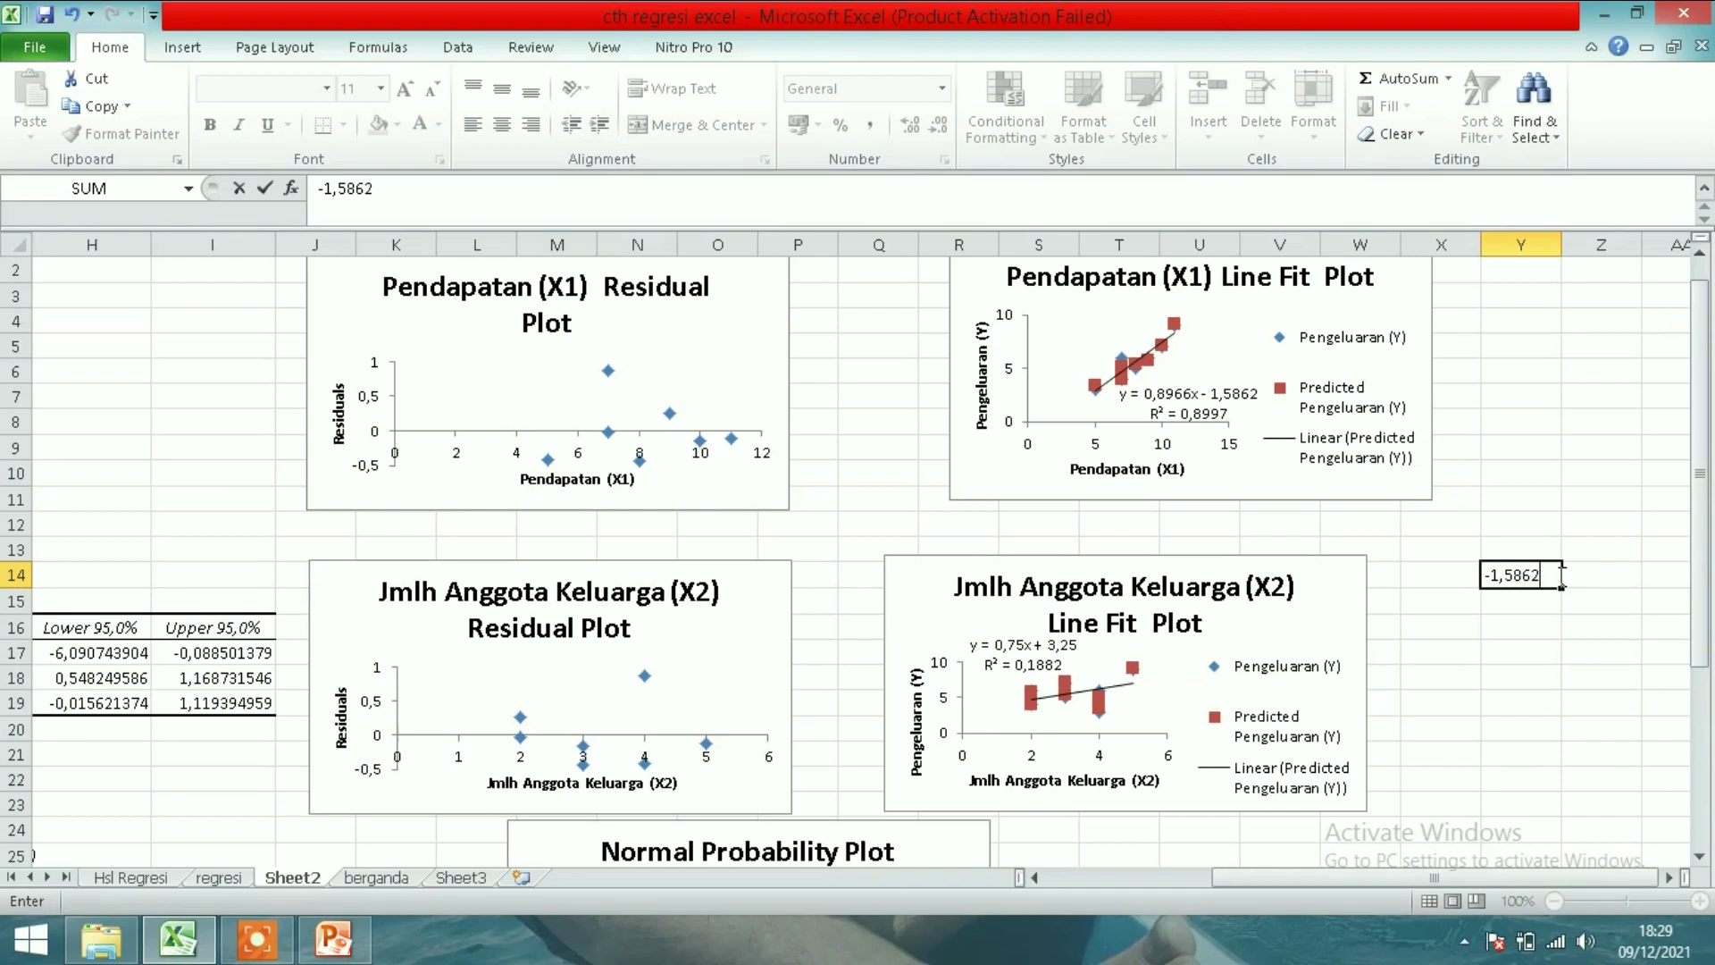
{"action": "key", "text": "Return"}
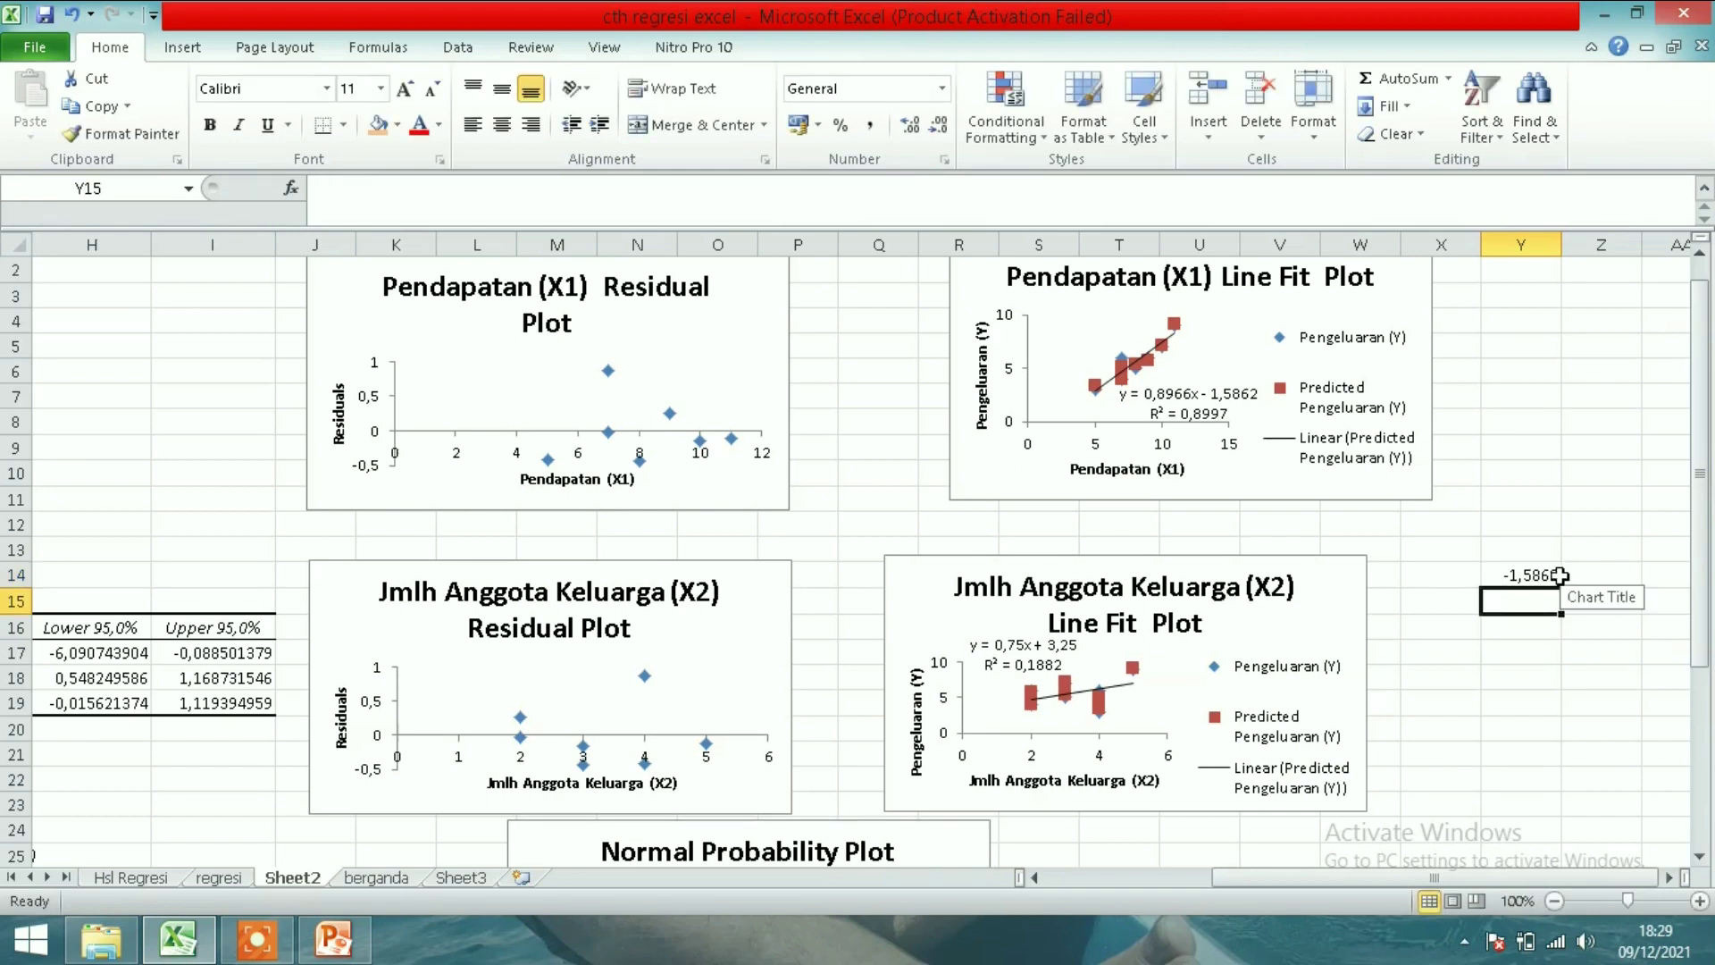
{"action": "type", "text": "3,25"}
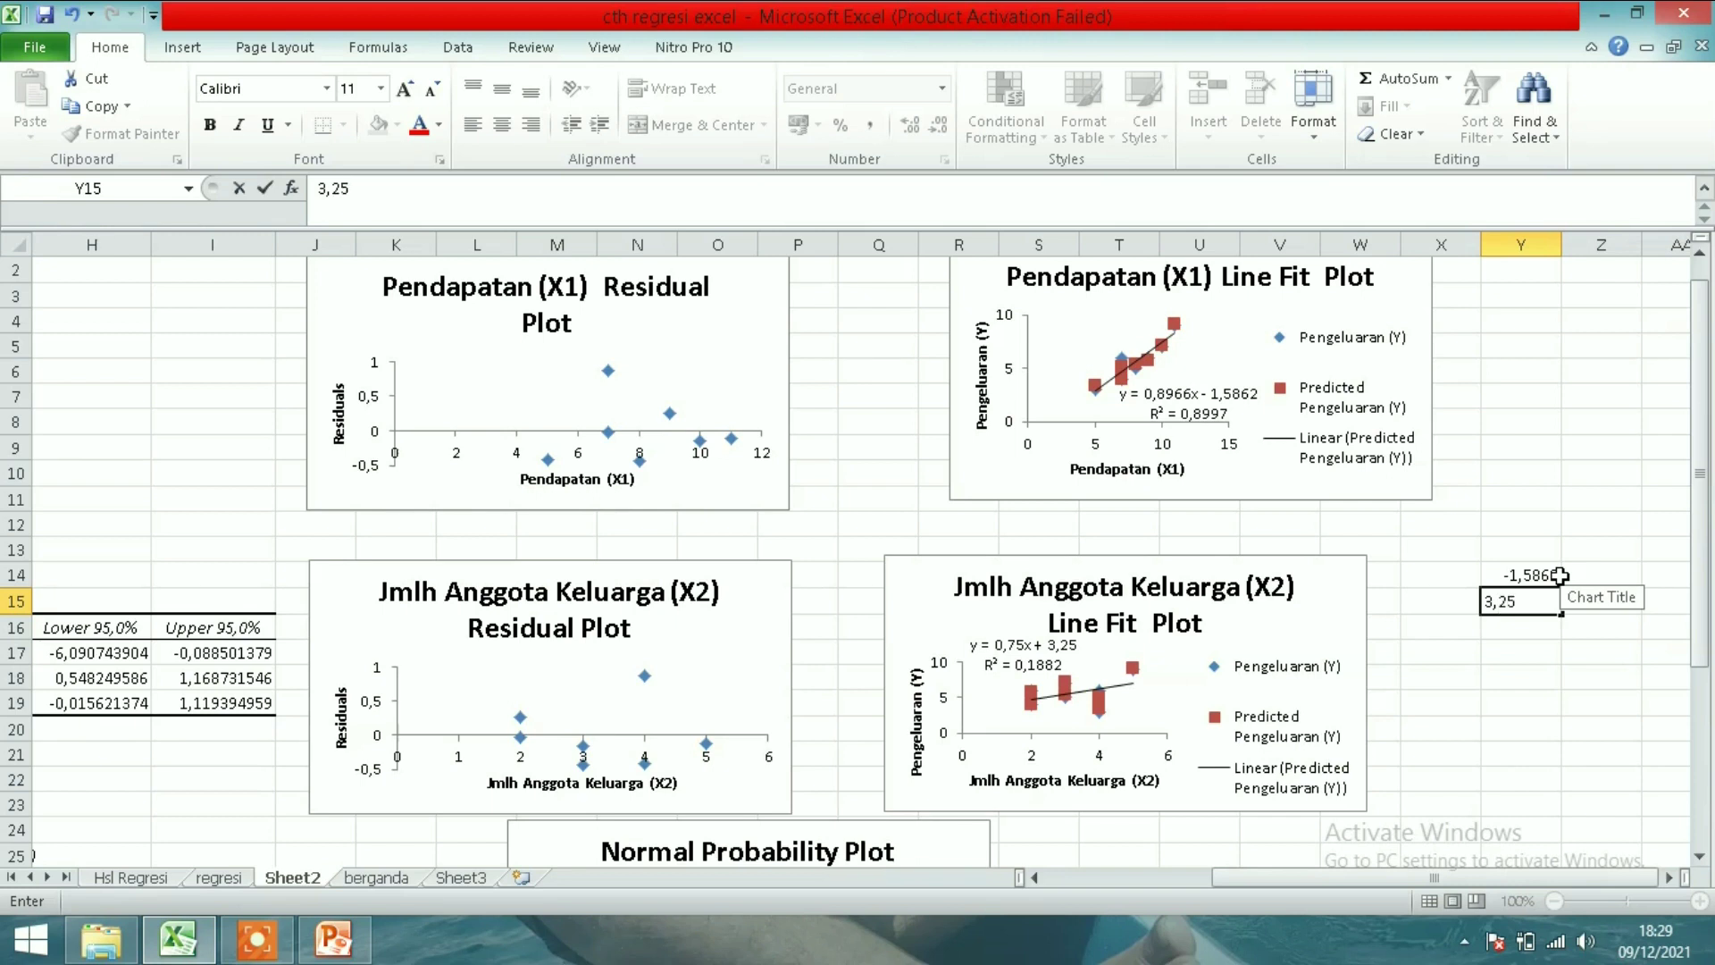
{"action": "key", "text": "Tab"}
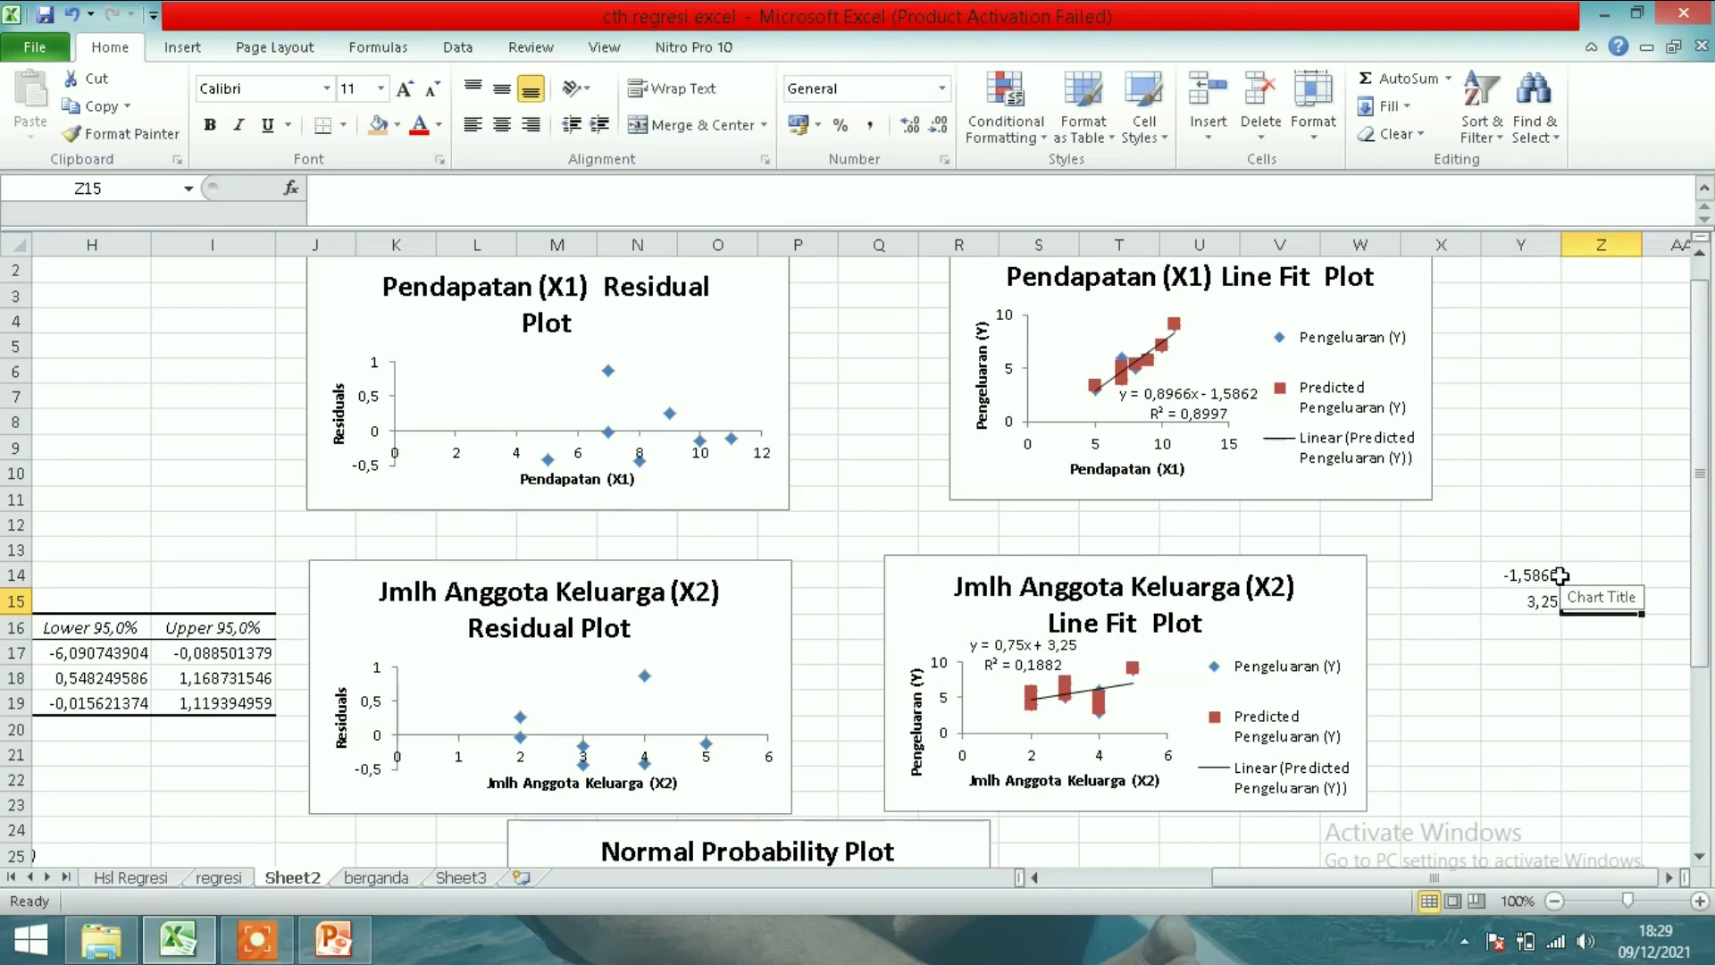
- Try a formula adding -1,5862 and 3,25, then delete it
{"action": "type", "text": "="}
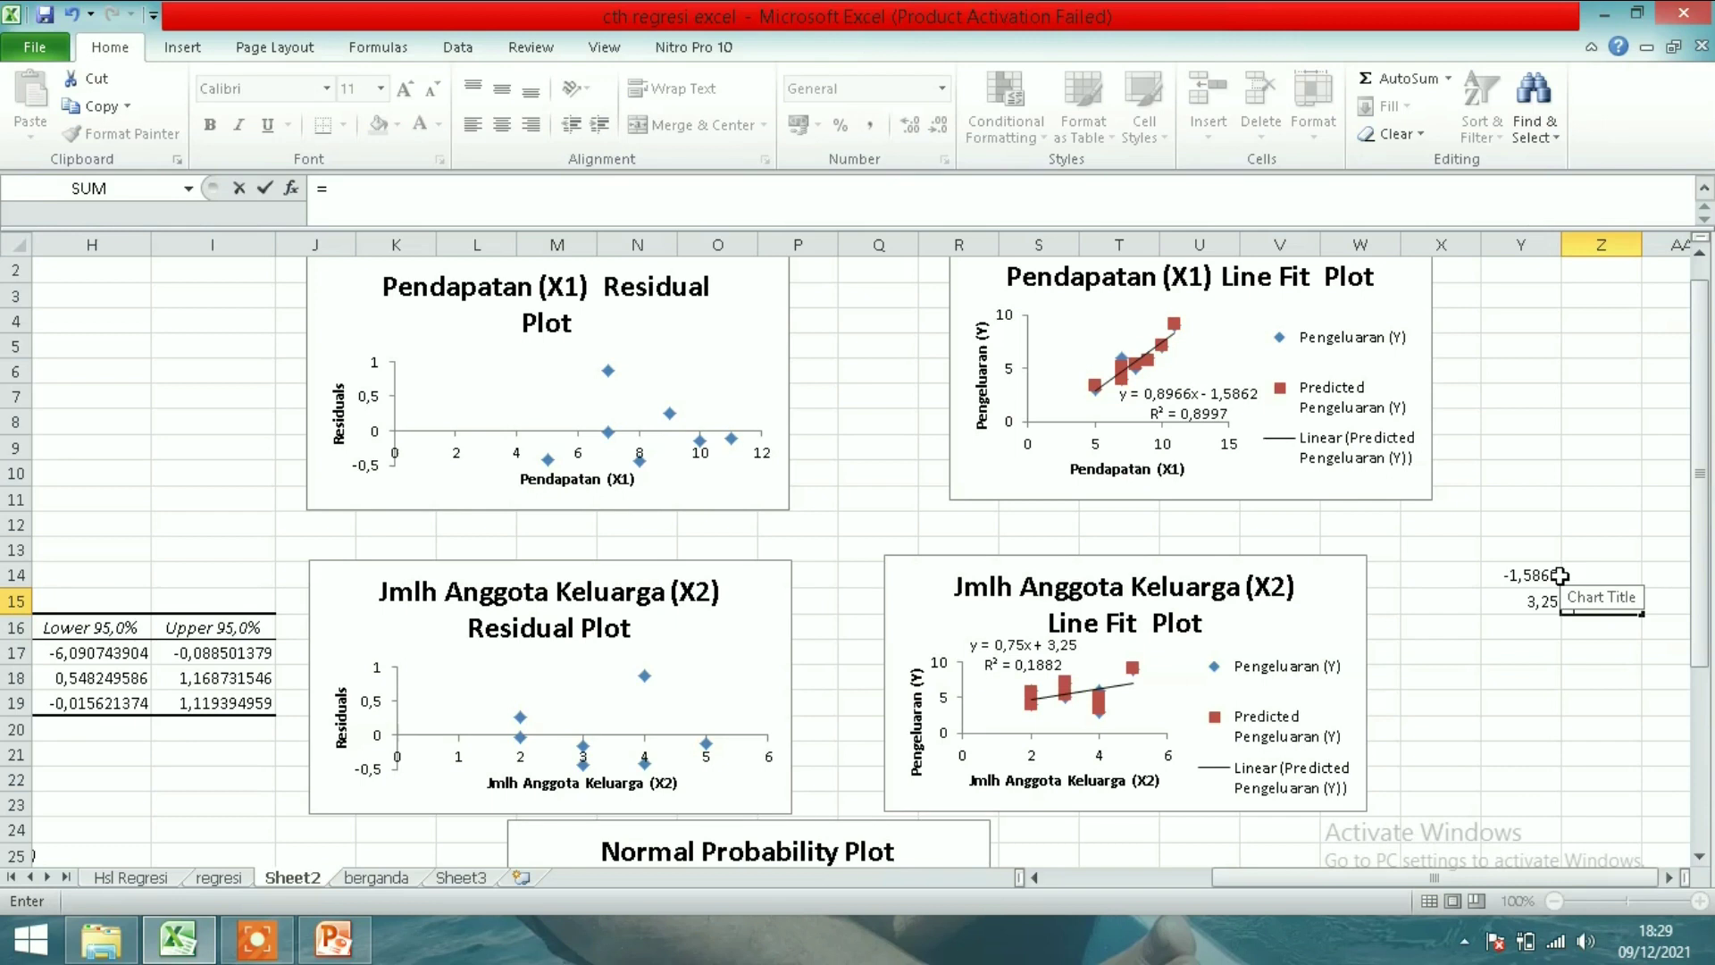
{"action": "left_click", "coordinate": [1559, 575]}
{"action": "type", "text": "+"}
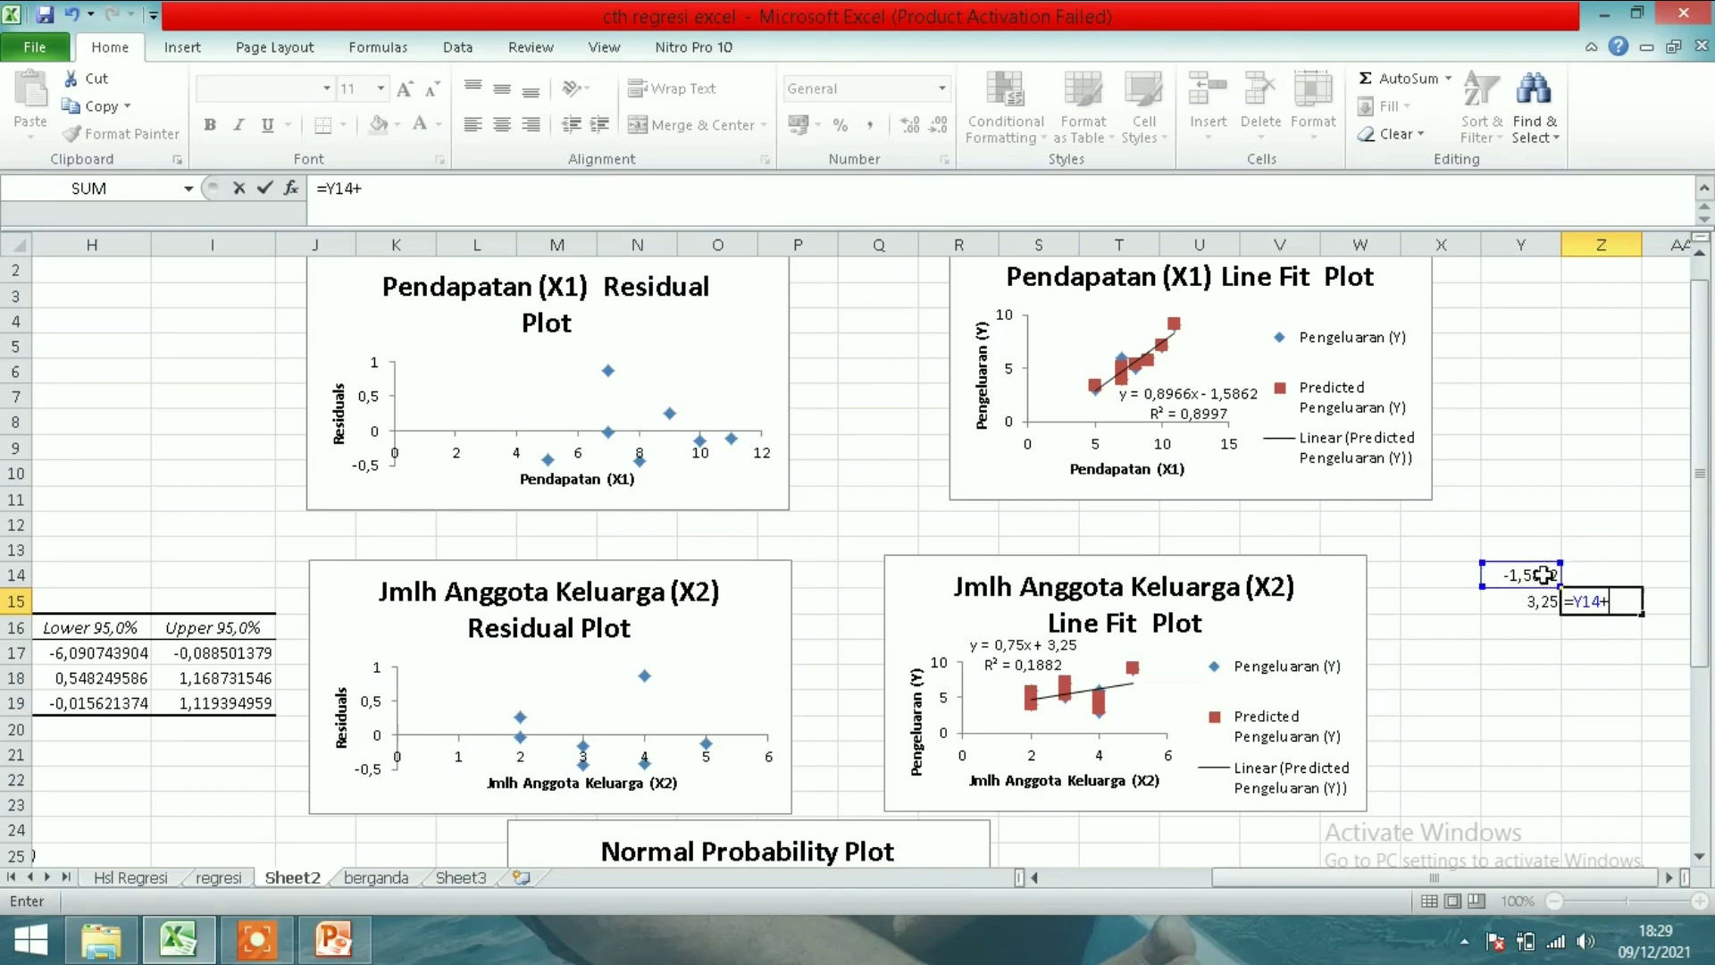
{"action": "left_click", "coordinate": [1535, 608]}
{"action": "key", "text": "Return"}
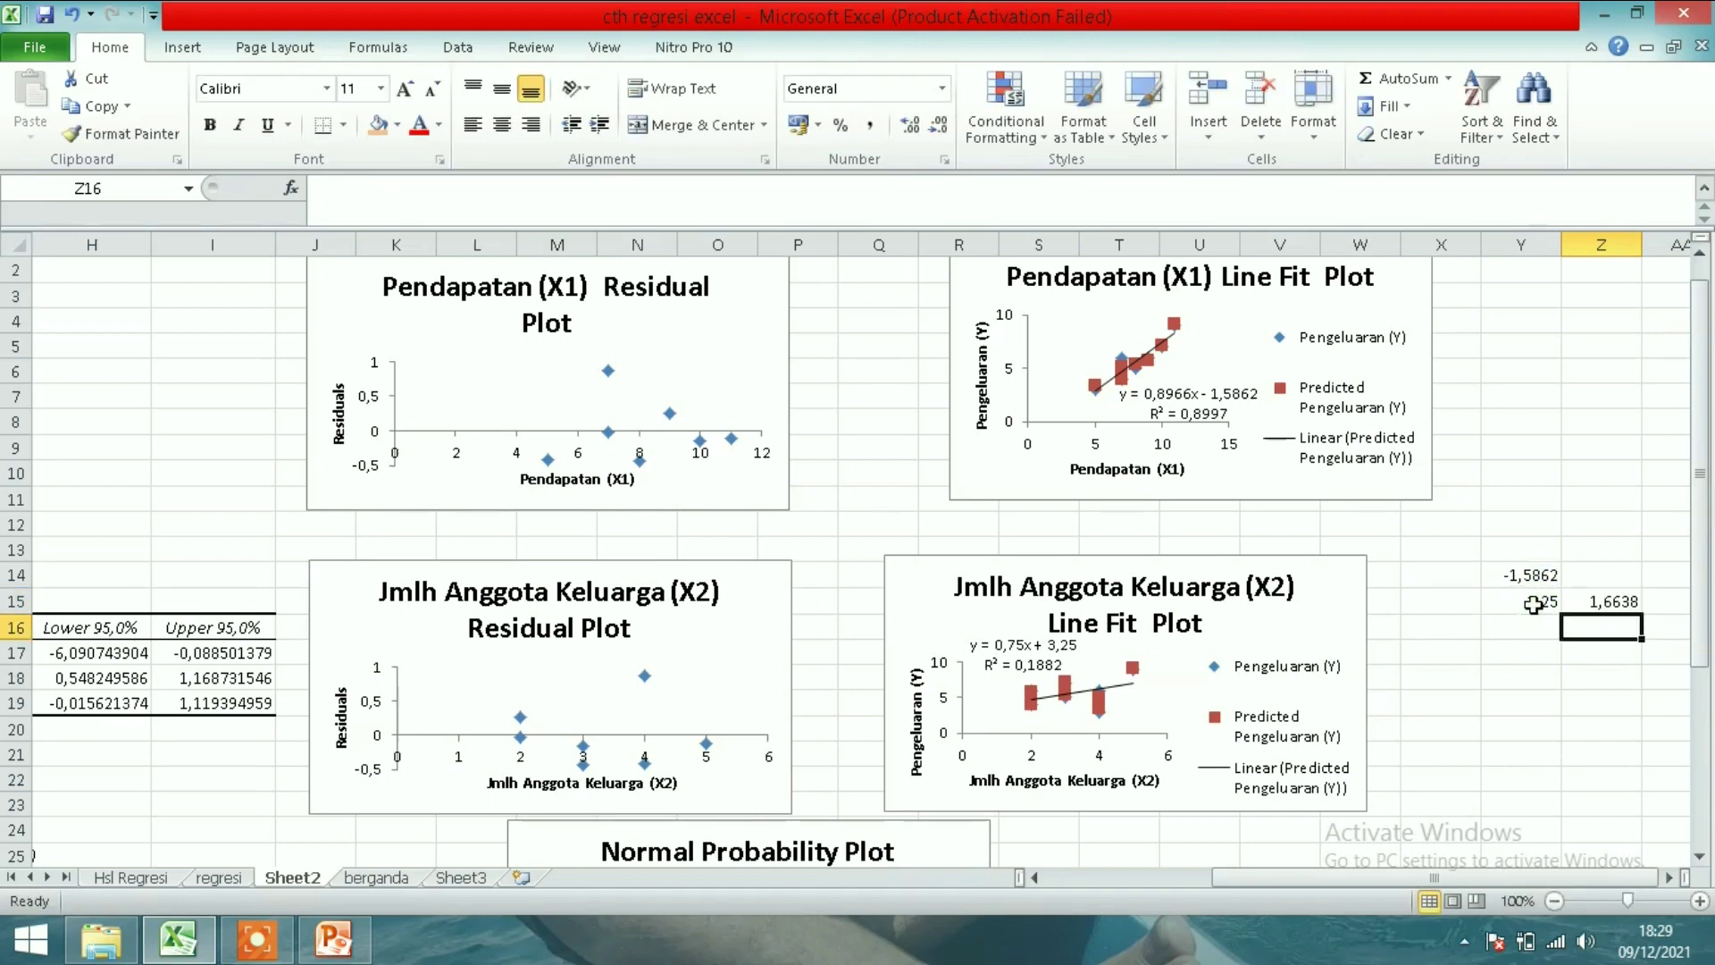
{"action": "key", "text": "Up"}
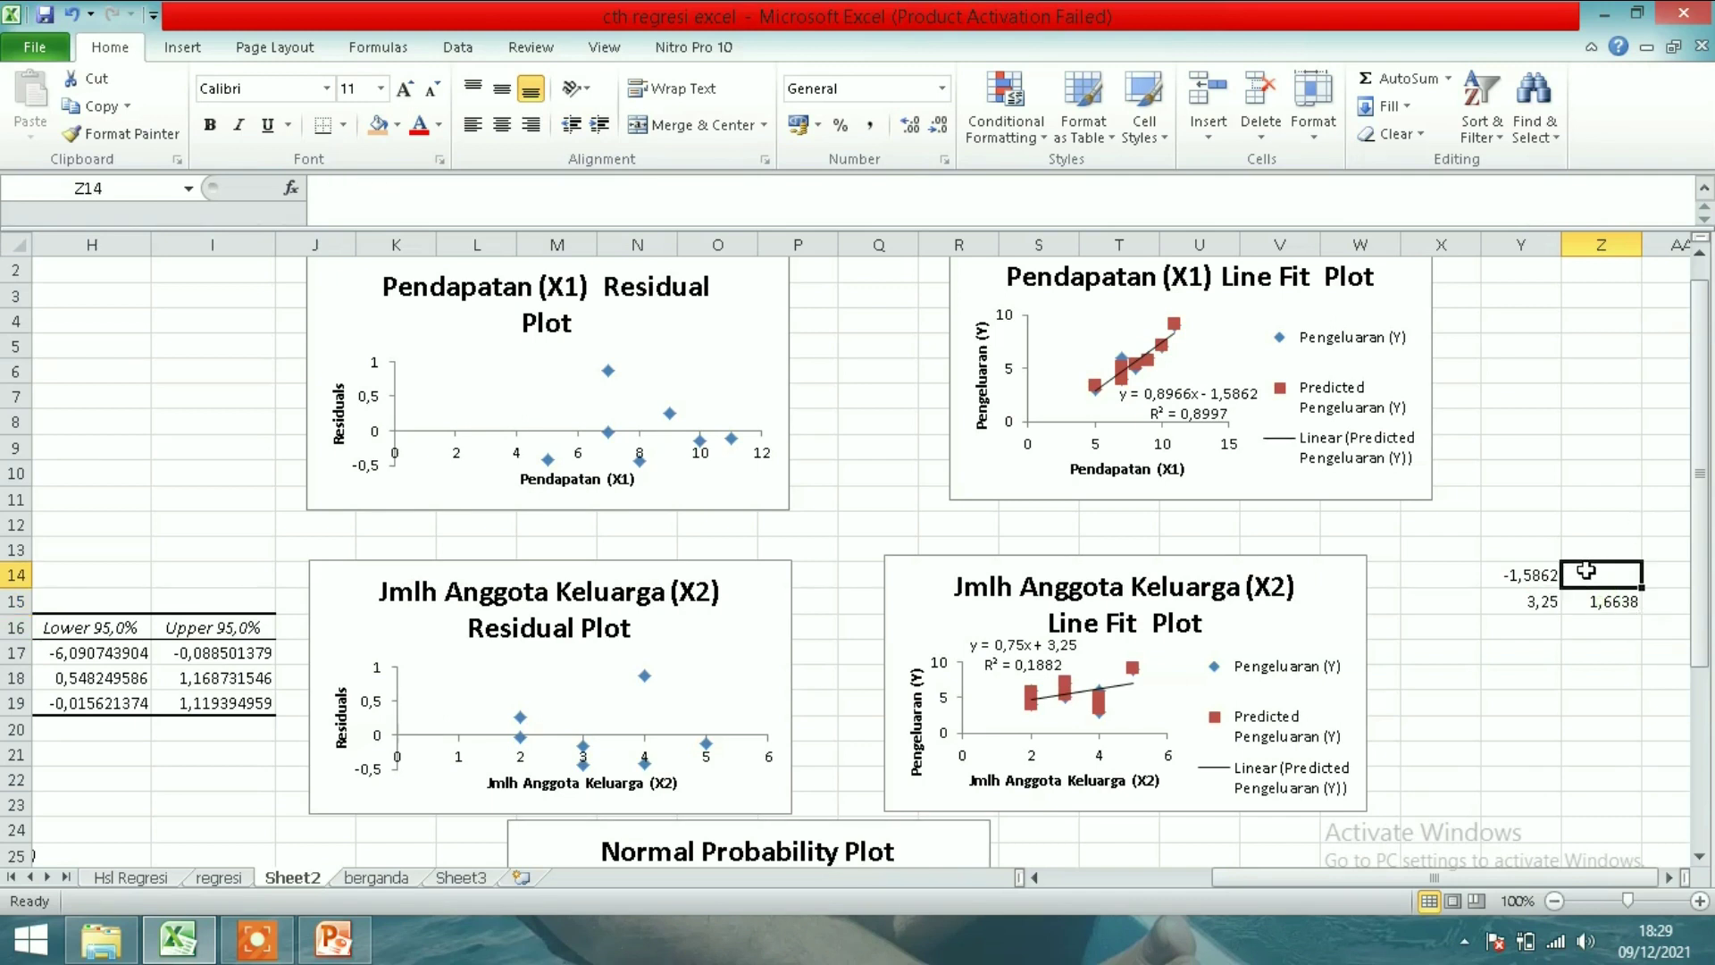
{"action": "key", "text": "Delete"}
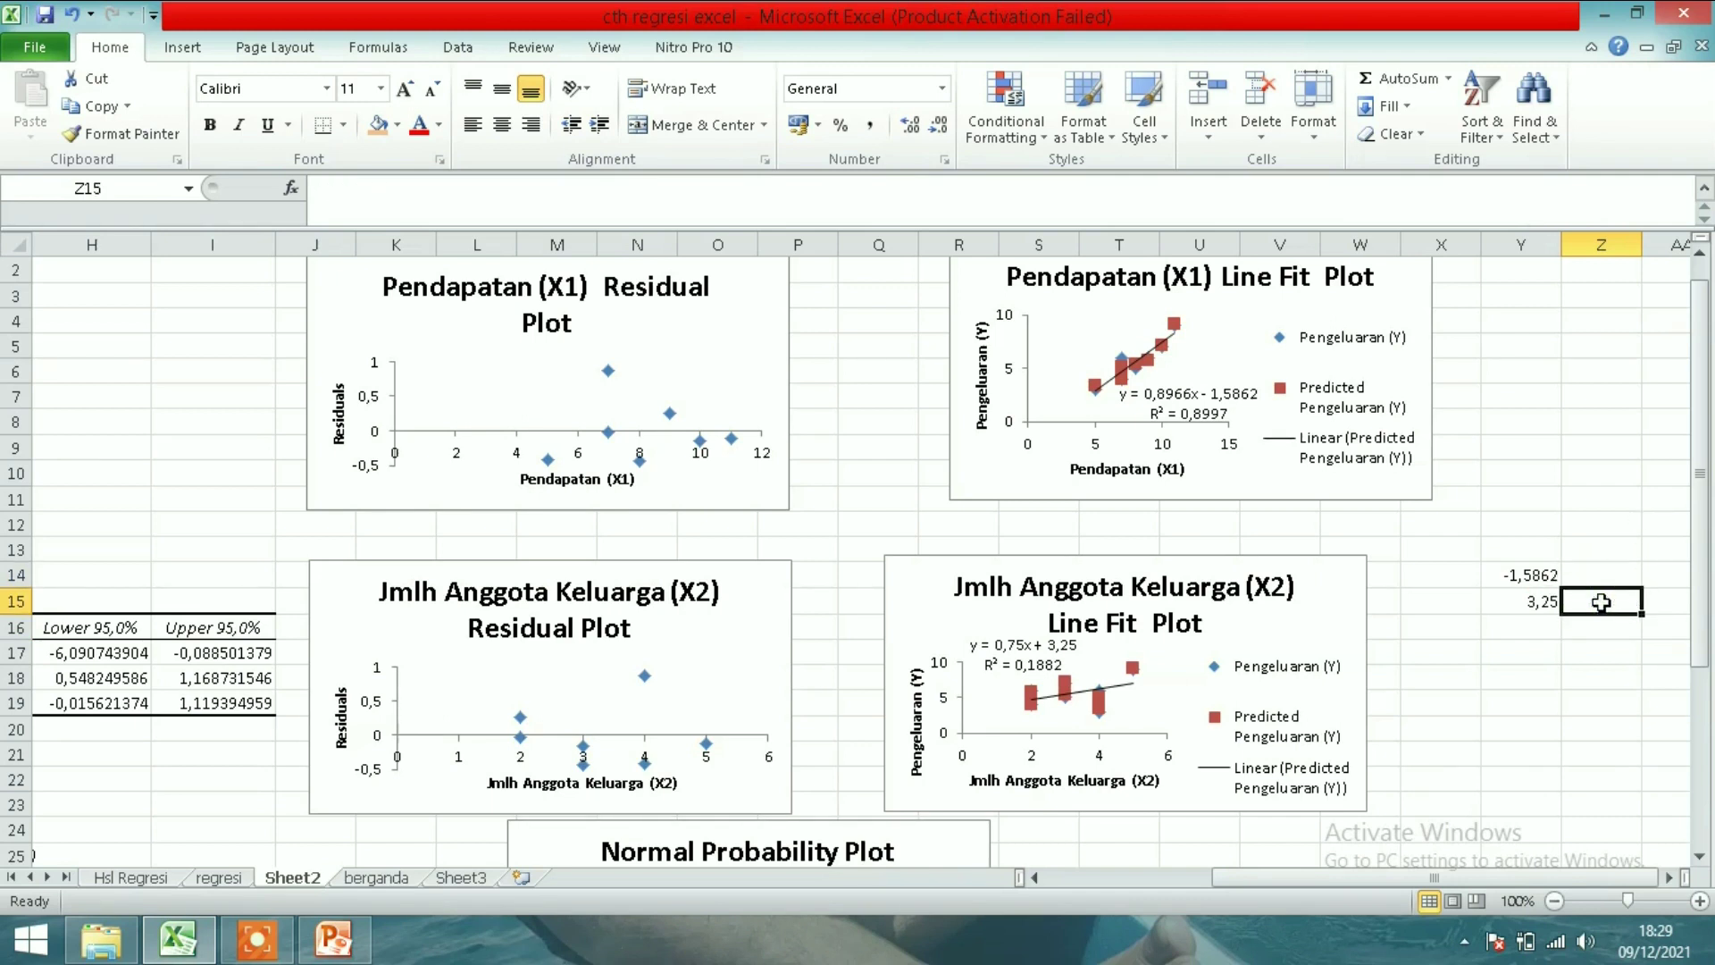
- Try a formula subtracting 3,25 from -1,5862, then delete it
{"action": "type", "text": "="}
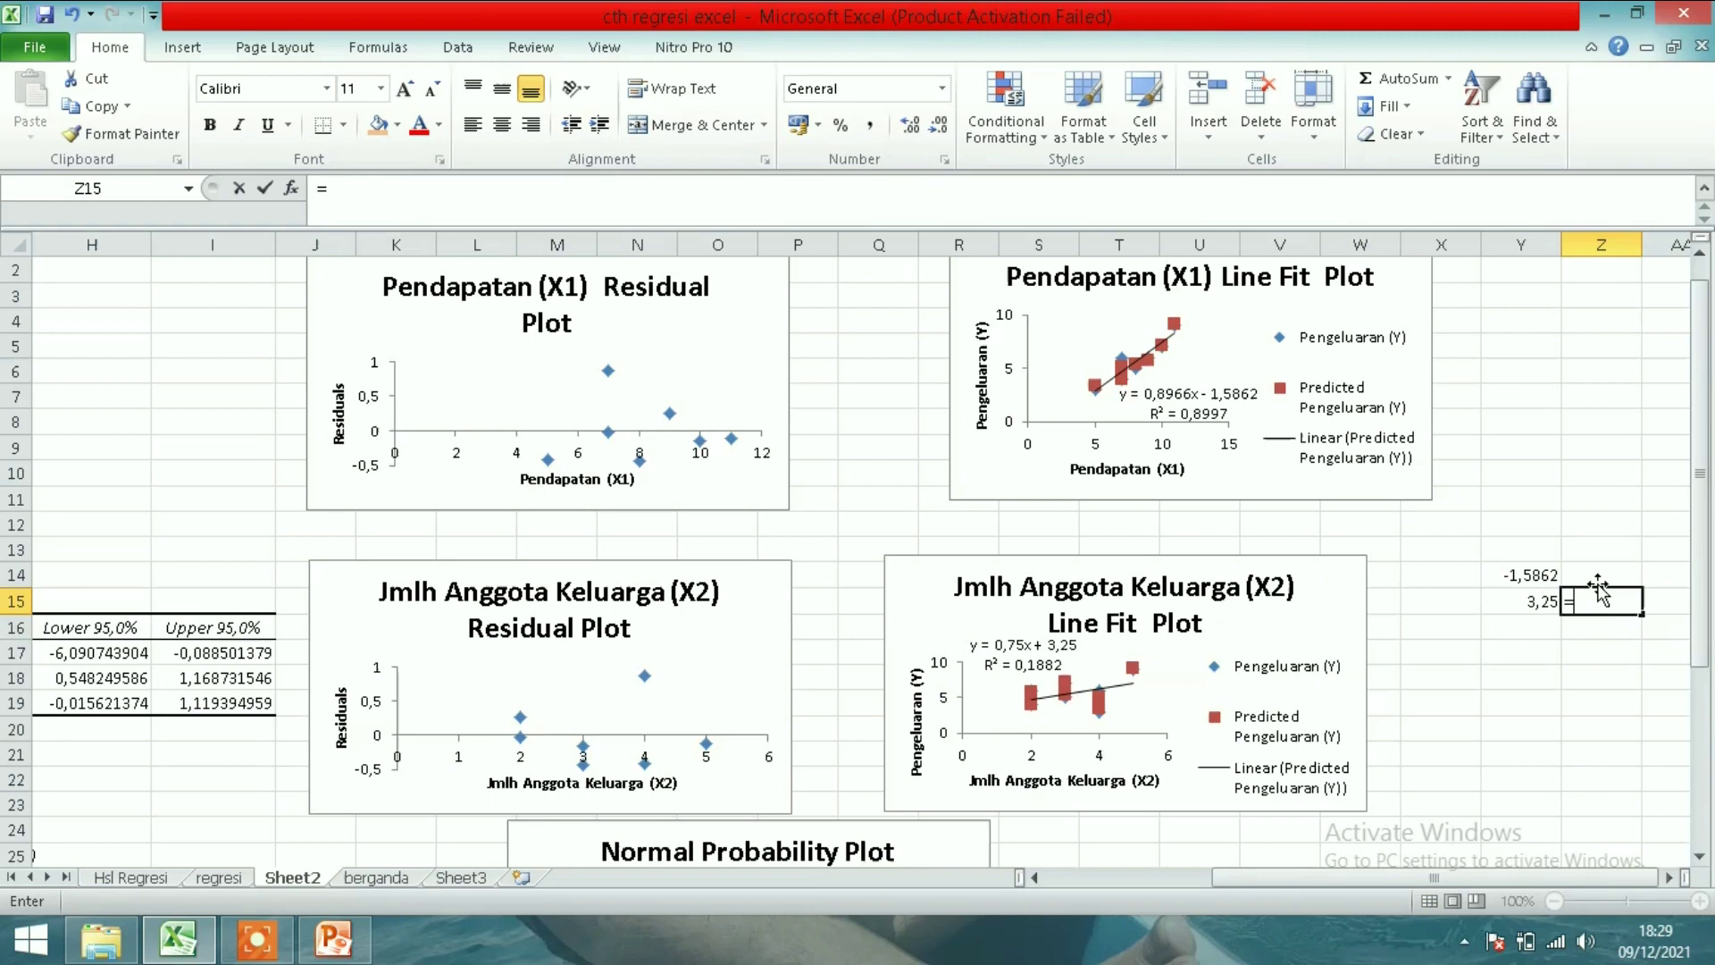
{"action": "left_click", "coordinate": [1536, 579]}
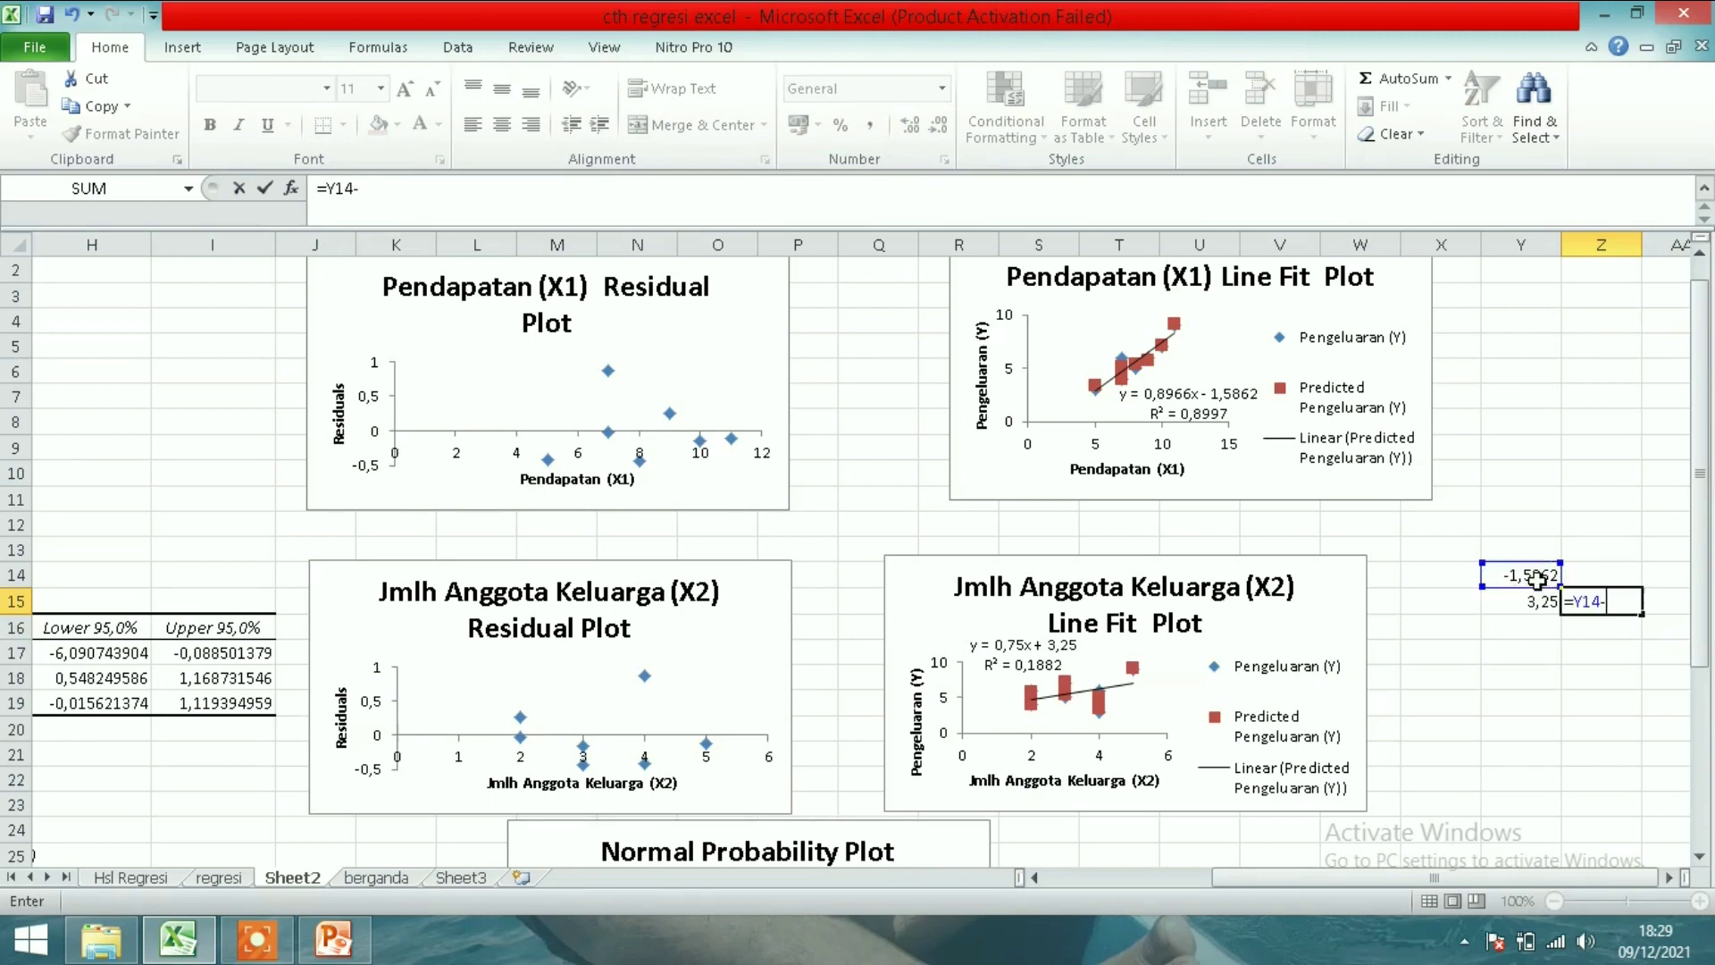
{"action": "type", "text": "-"}
{"action": "left_click", "coordinate": [1509, 603]}
{"action": "key", "text": "Return"}
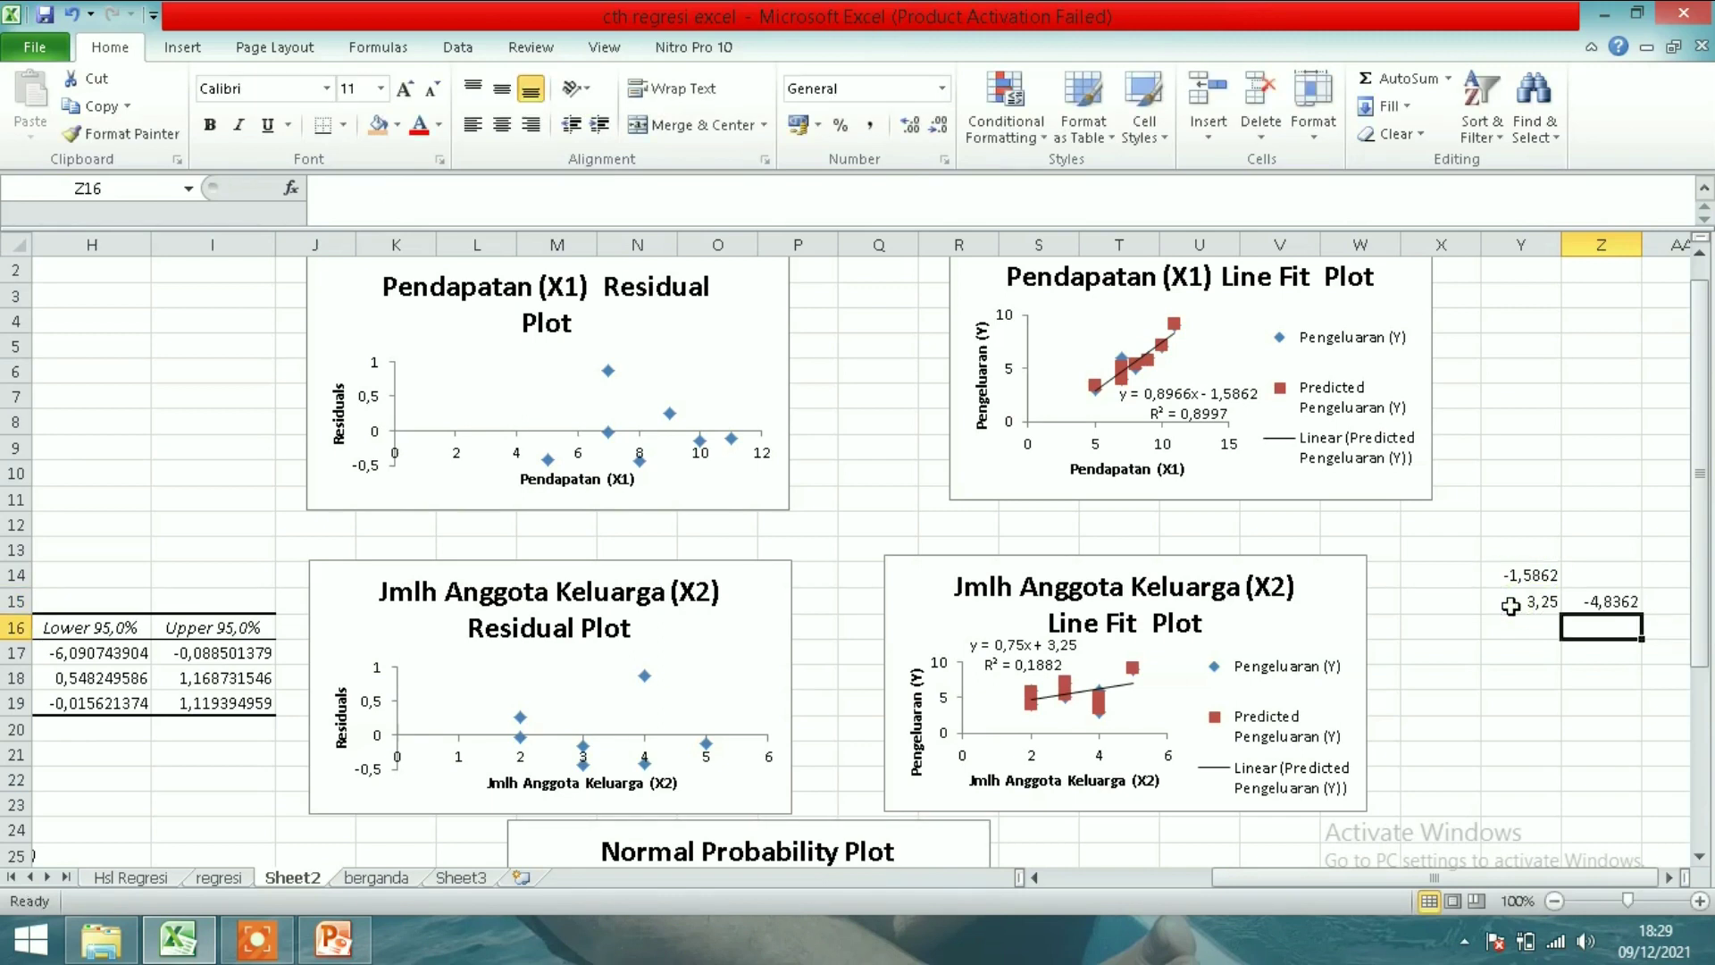
{"action": "left_click", "coordinate": [1624, 599]}
{"action": "key", "text": "Delete"}
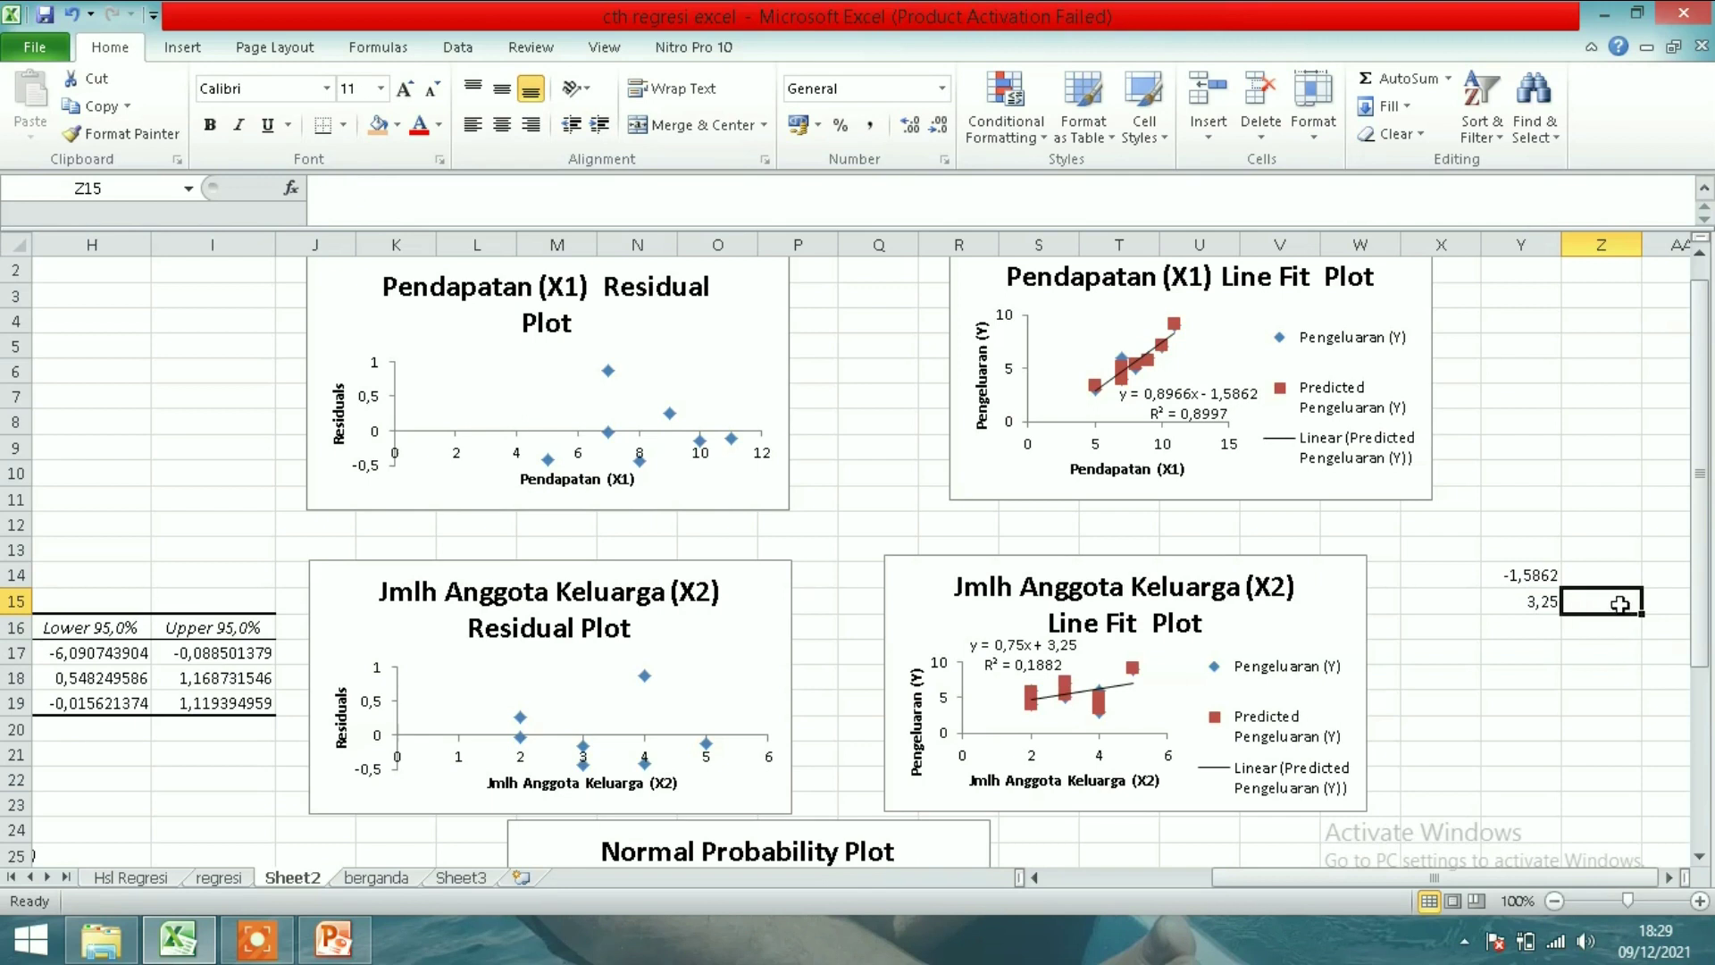
- Cancel the unfinished formula and delete the scratch values -1,5862 and 3,25
{"action": "type", "text": "="}
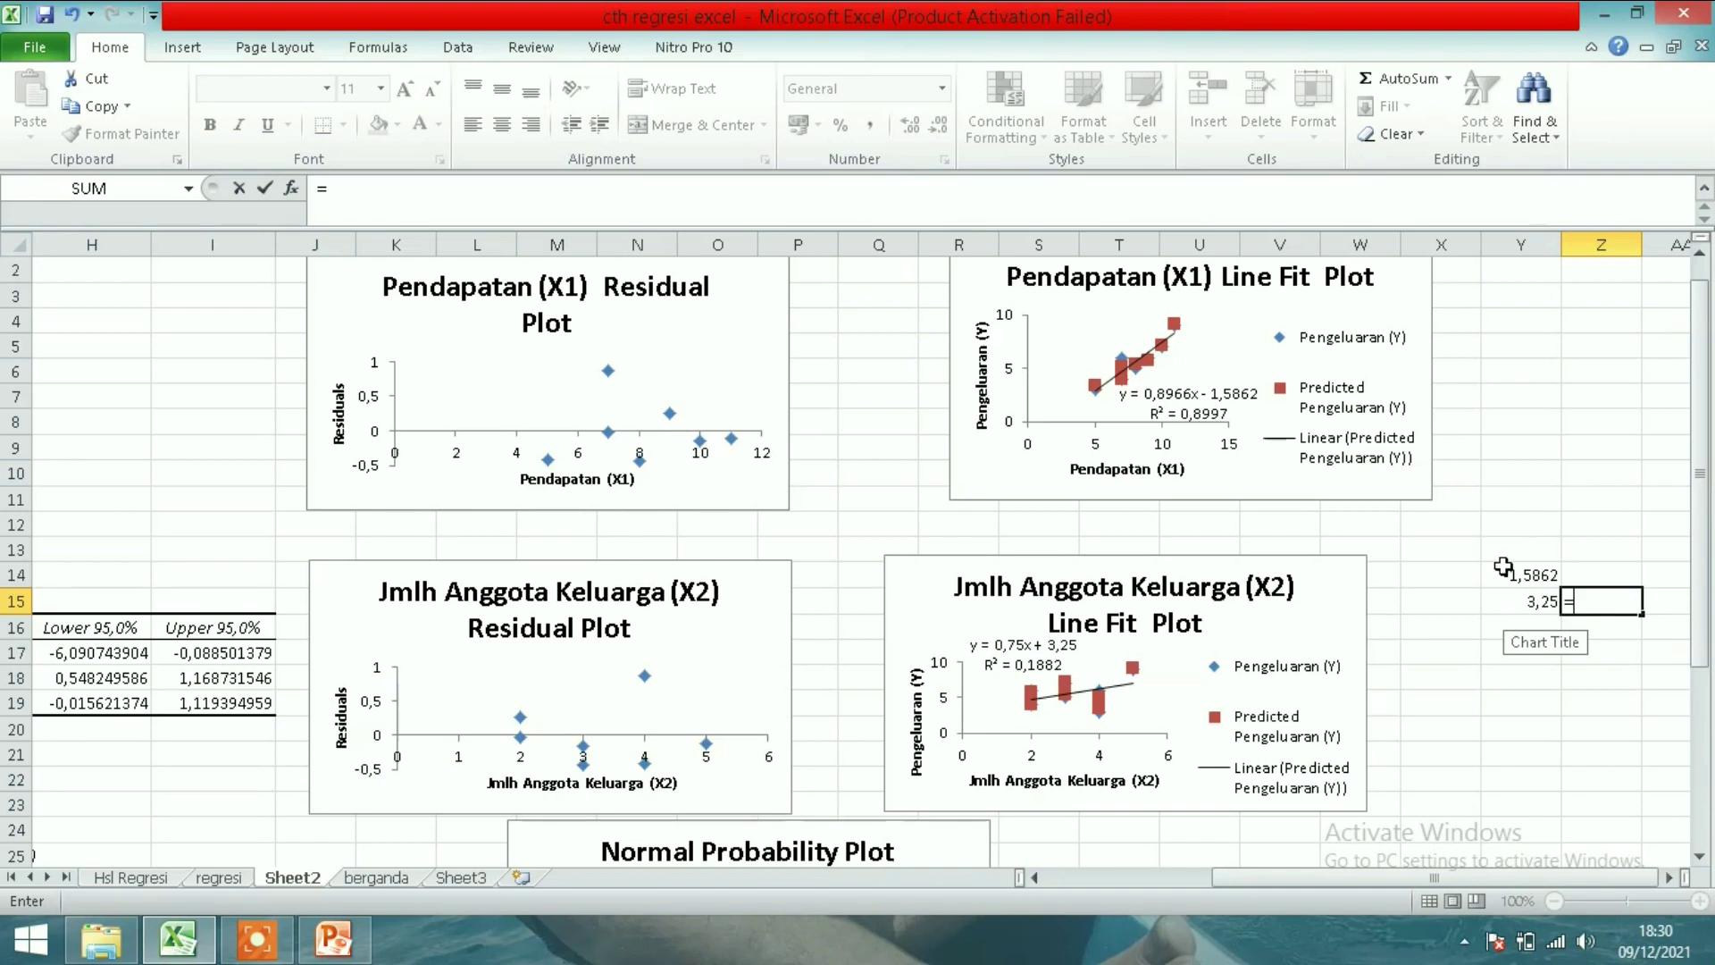
{"action": "left_click_drag", "start_coordinate": [1518, 552], "coordinate": [1510, 605]}
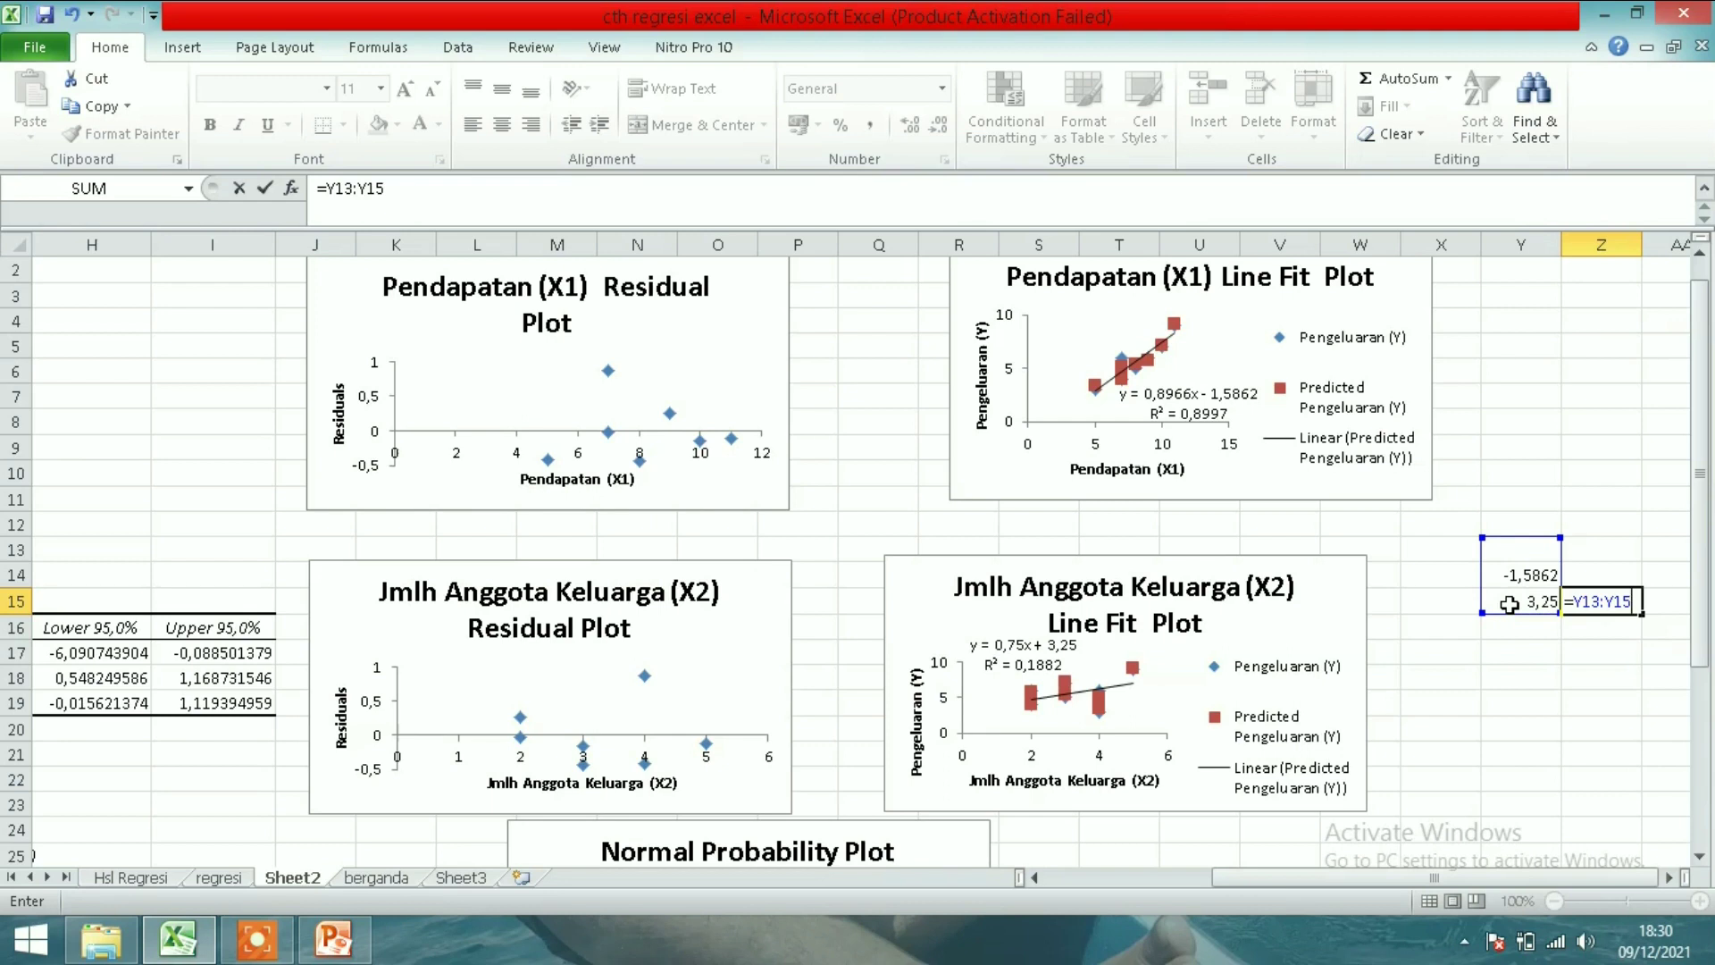
{"action": "key", "text": "Escape"}
{"action": "left_click_drag", "start_coordinate": [1509, 605], "coordinate": [1523, 561]}
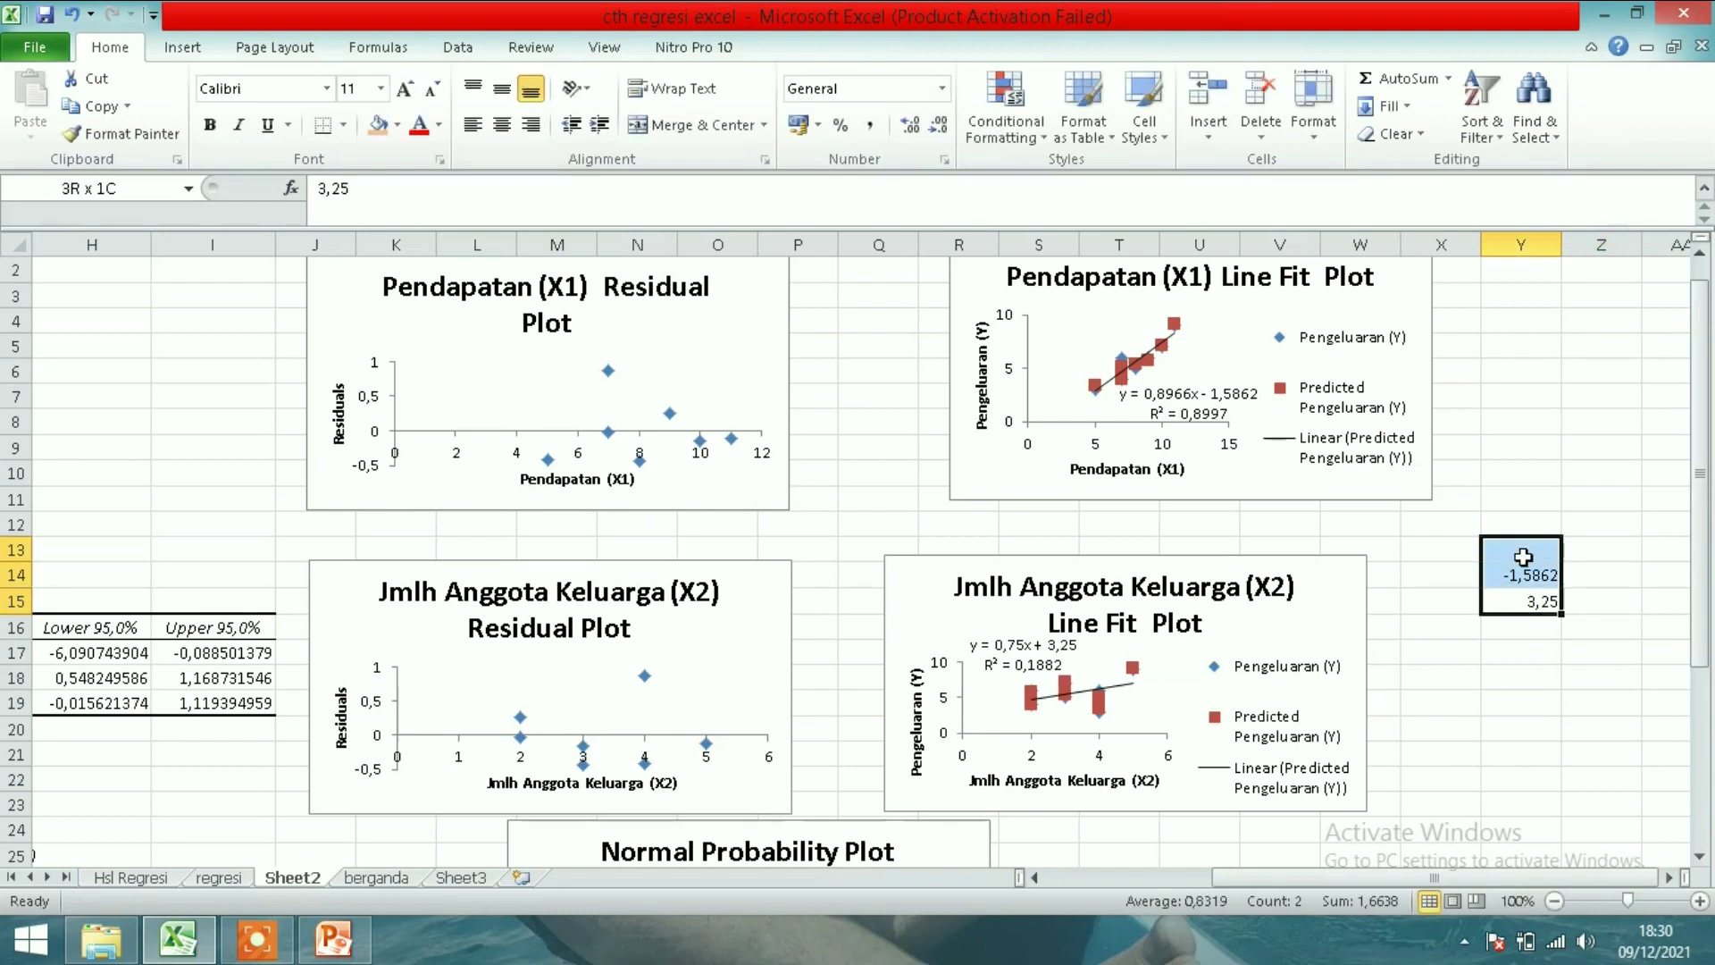
{"action": "key", "text": "Delete"}
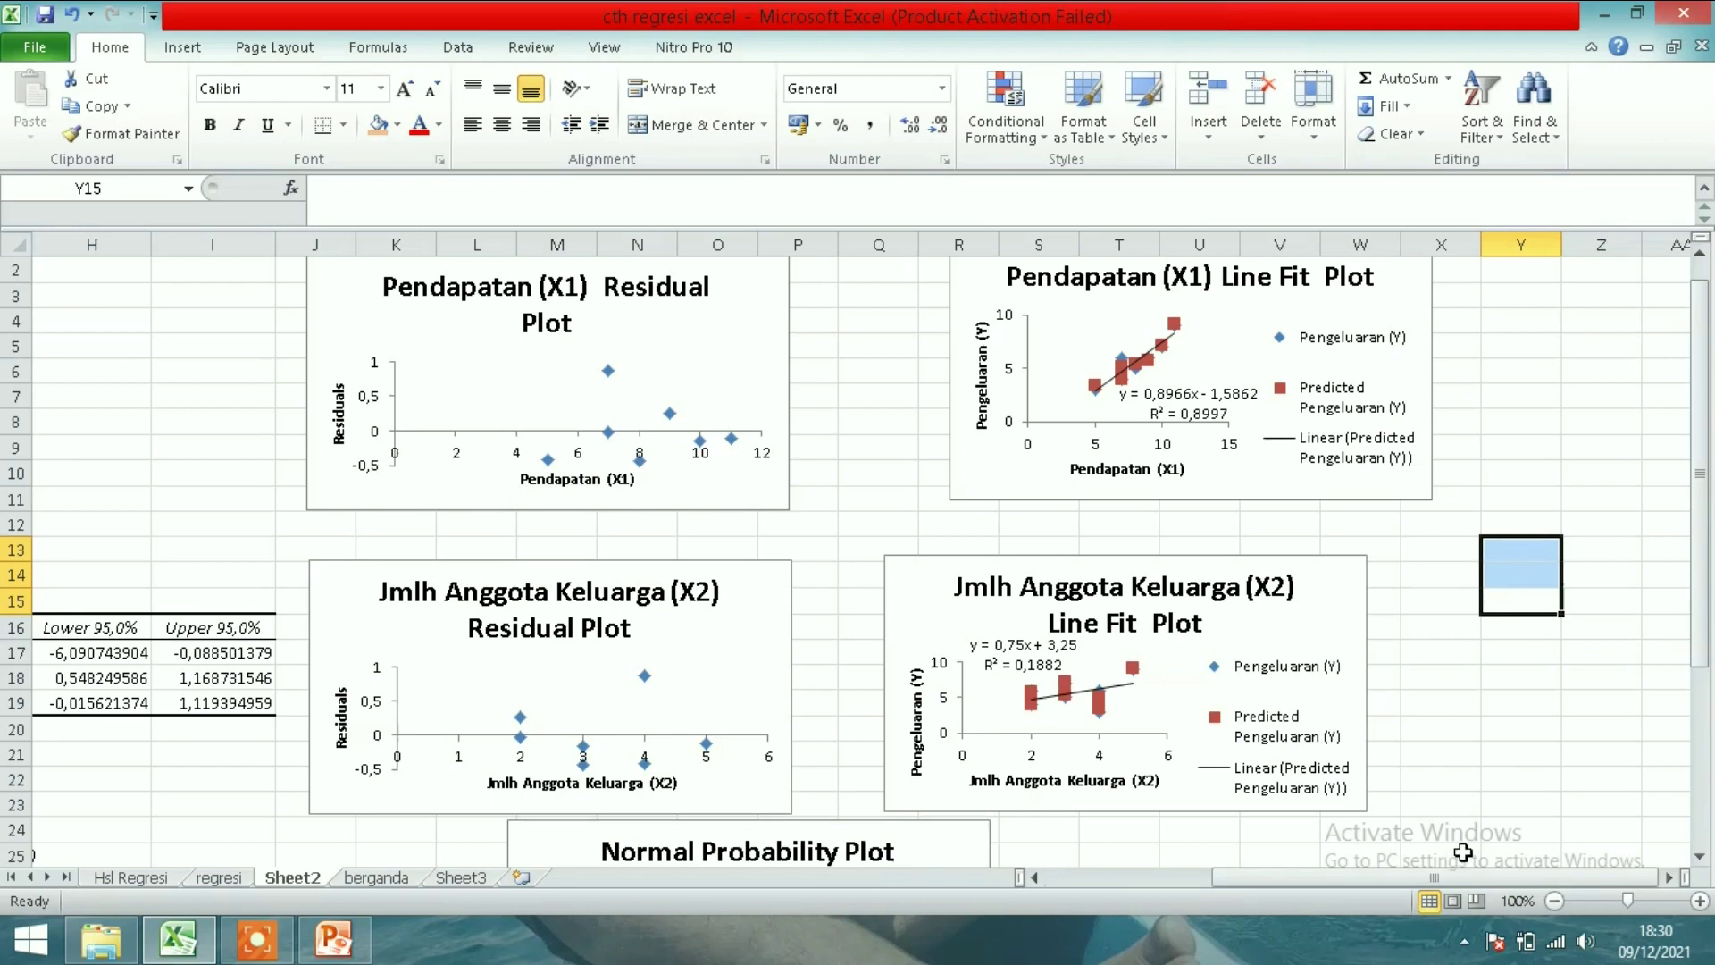
{"action": "left_click", "coordinate": [1465, 835]}
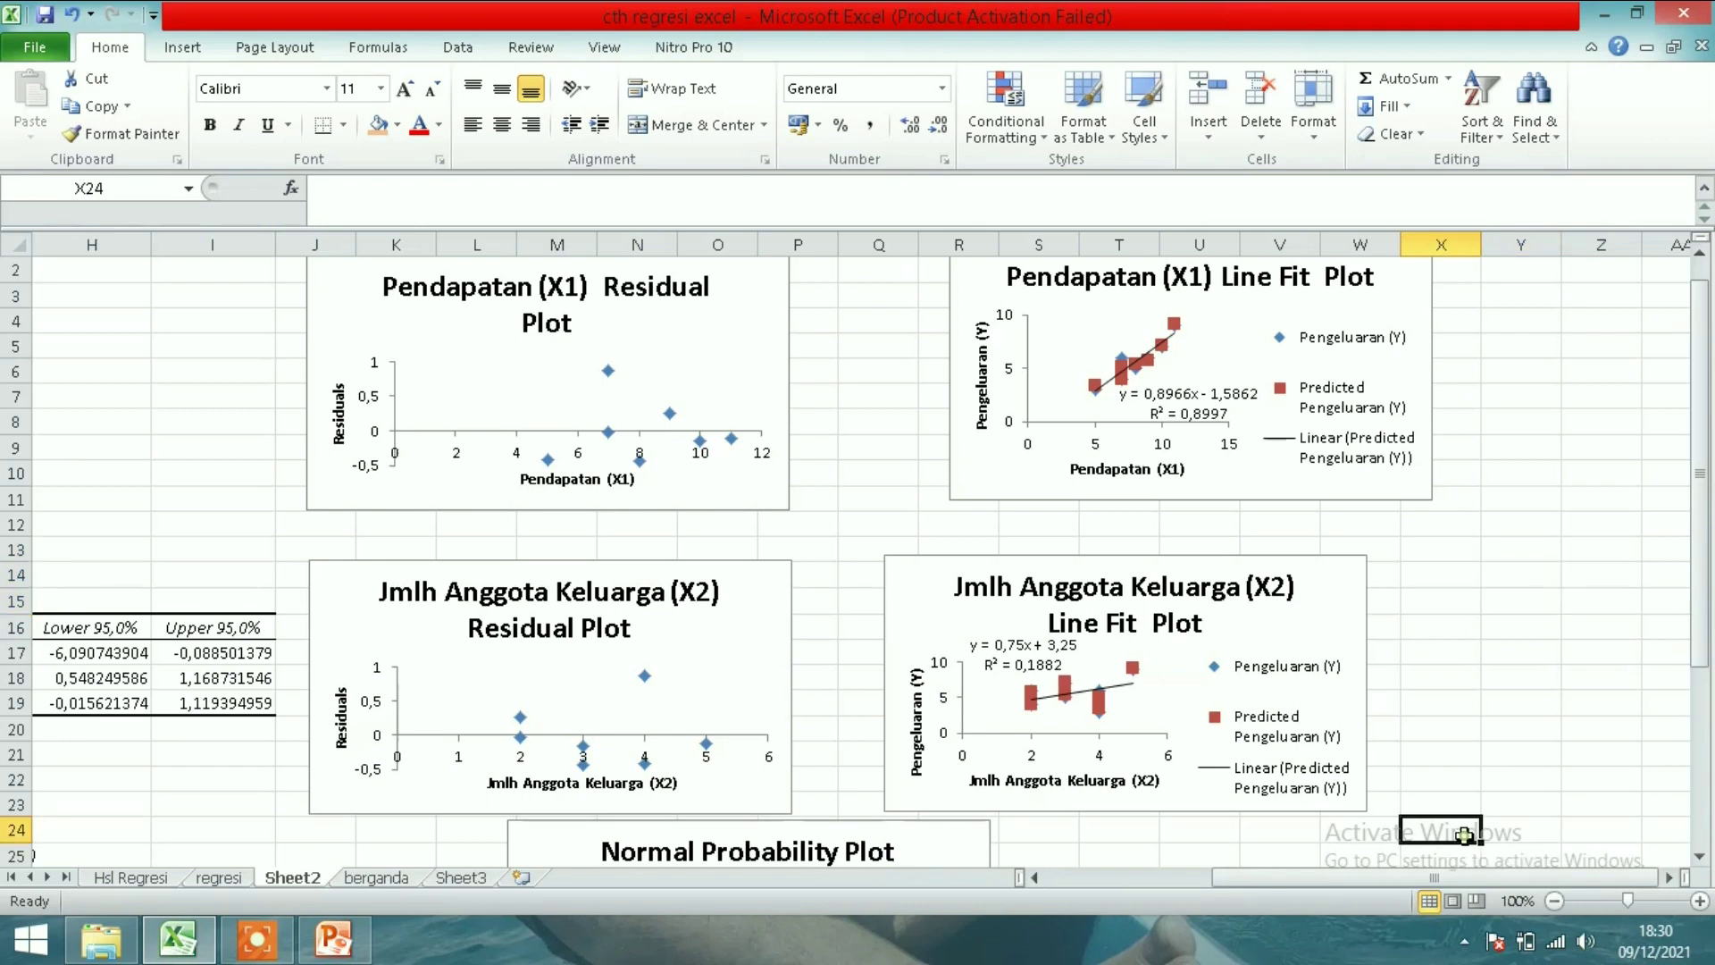
- Scroll back to the summary output and inspect the full Intercept, X1 and X2 coefficients in B17–B19
{"action": "left_click", "coordinate": [1148, 877]}
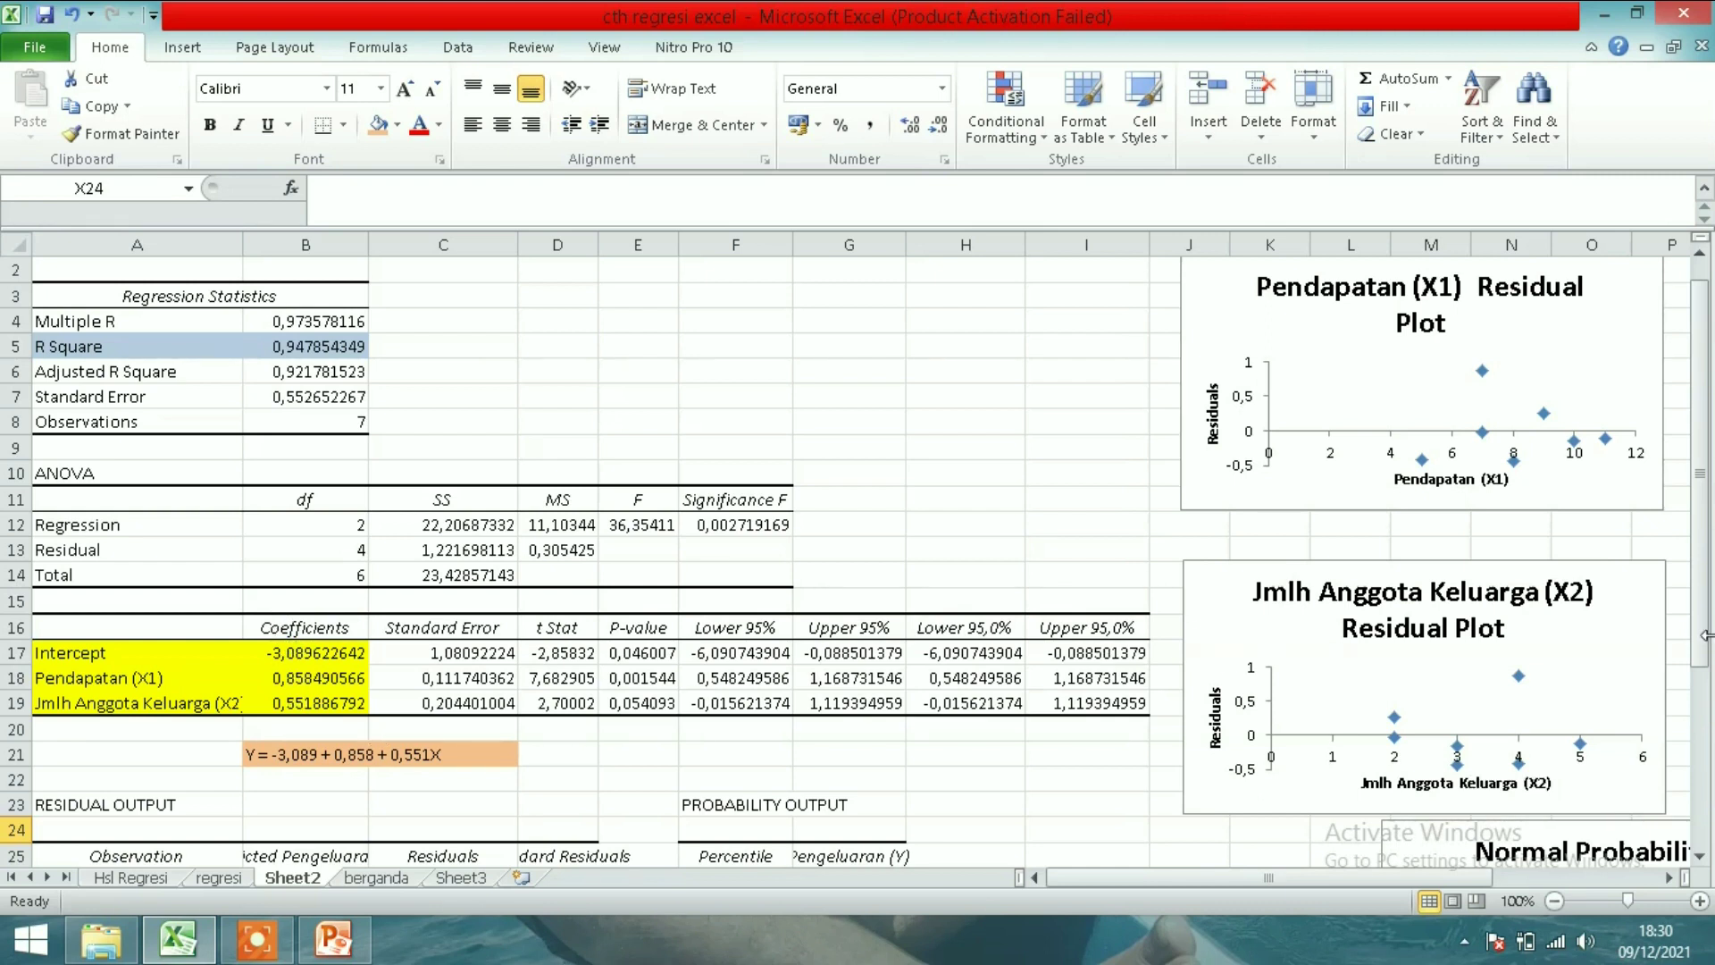
{"action": "left_click_drag", "start_coordinate": [1701, 537], "coordinate": [1703, 611]}
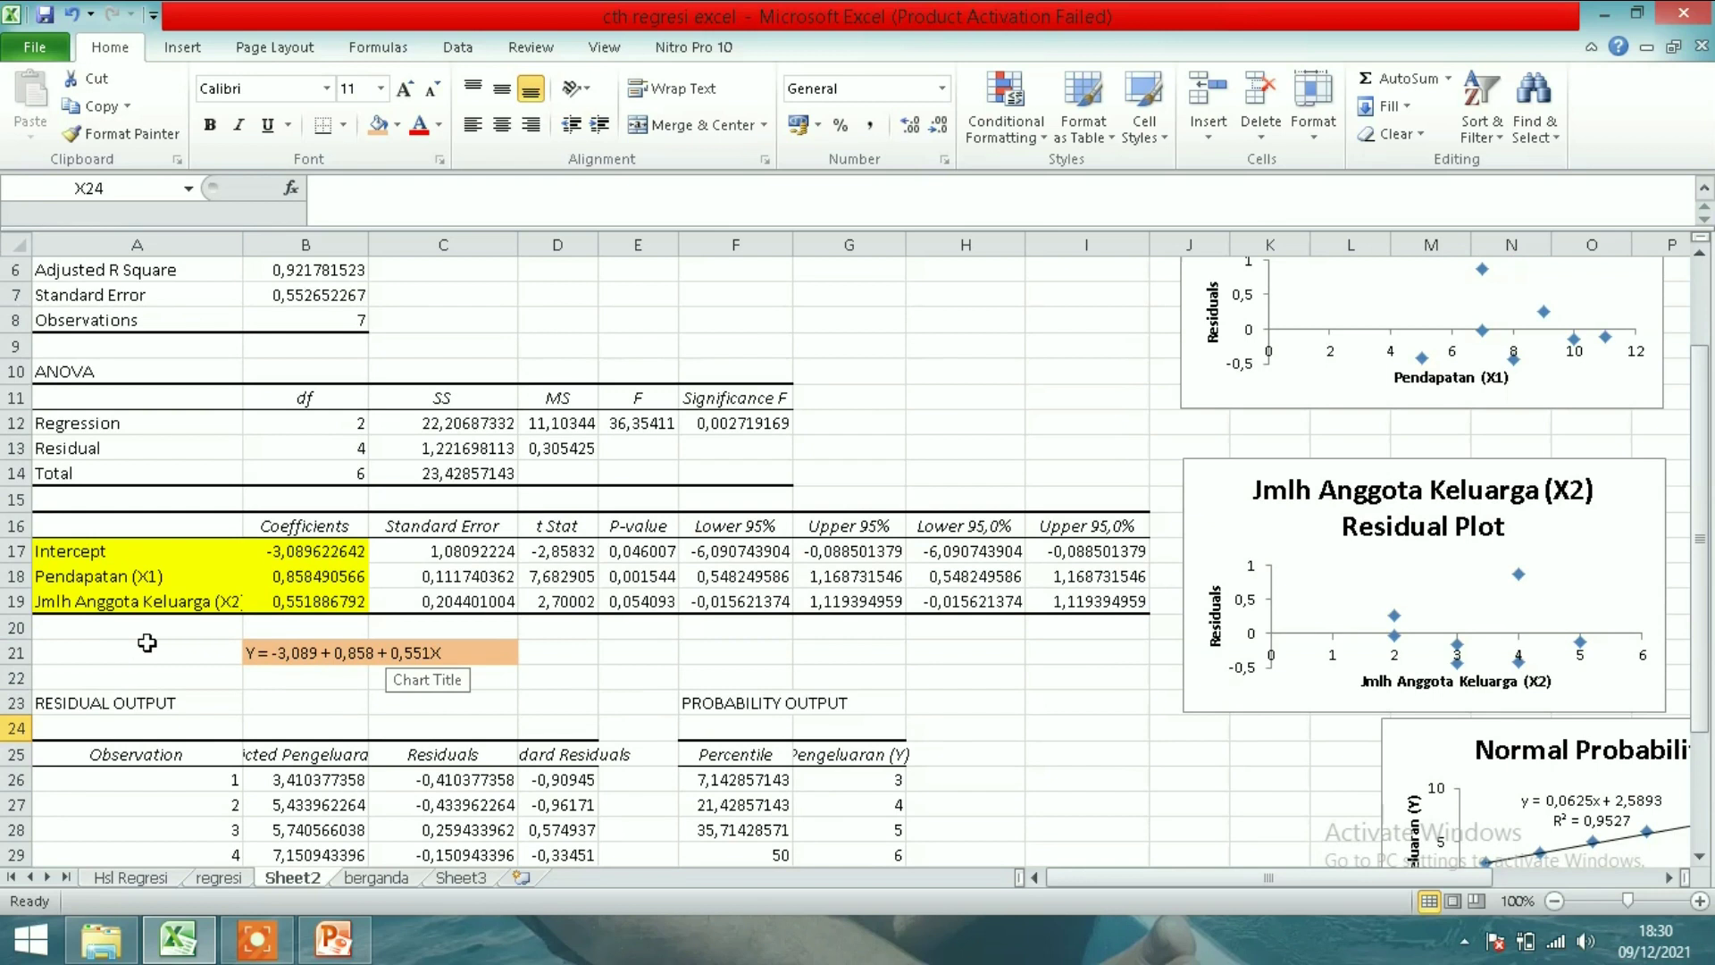
{"action": "left_click", "coordinate": [349, 554]}
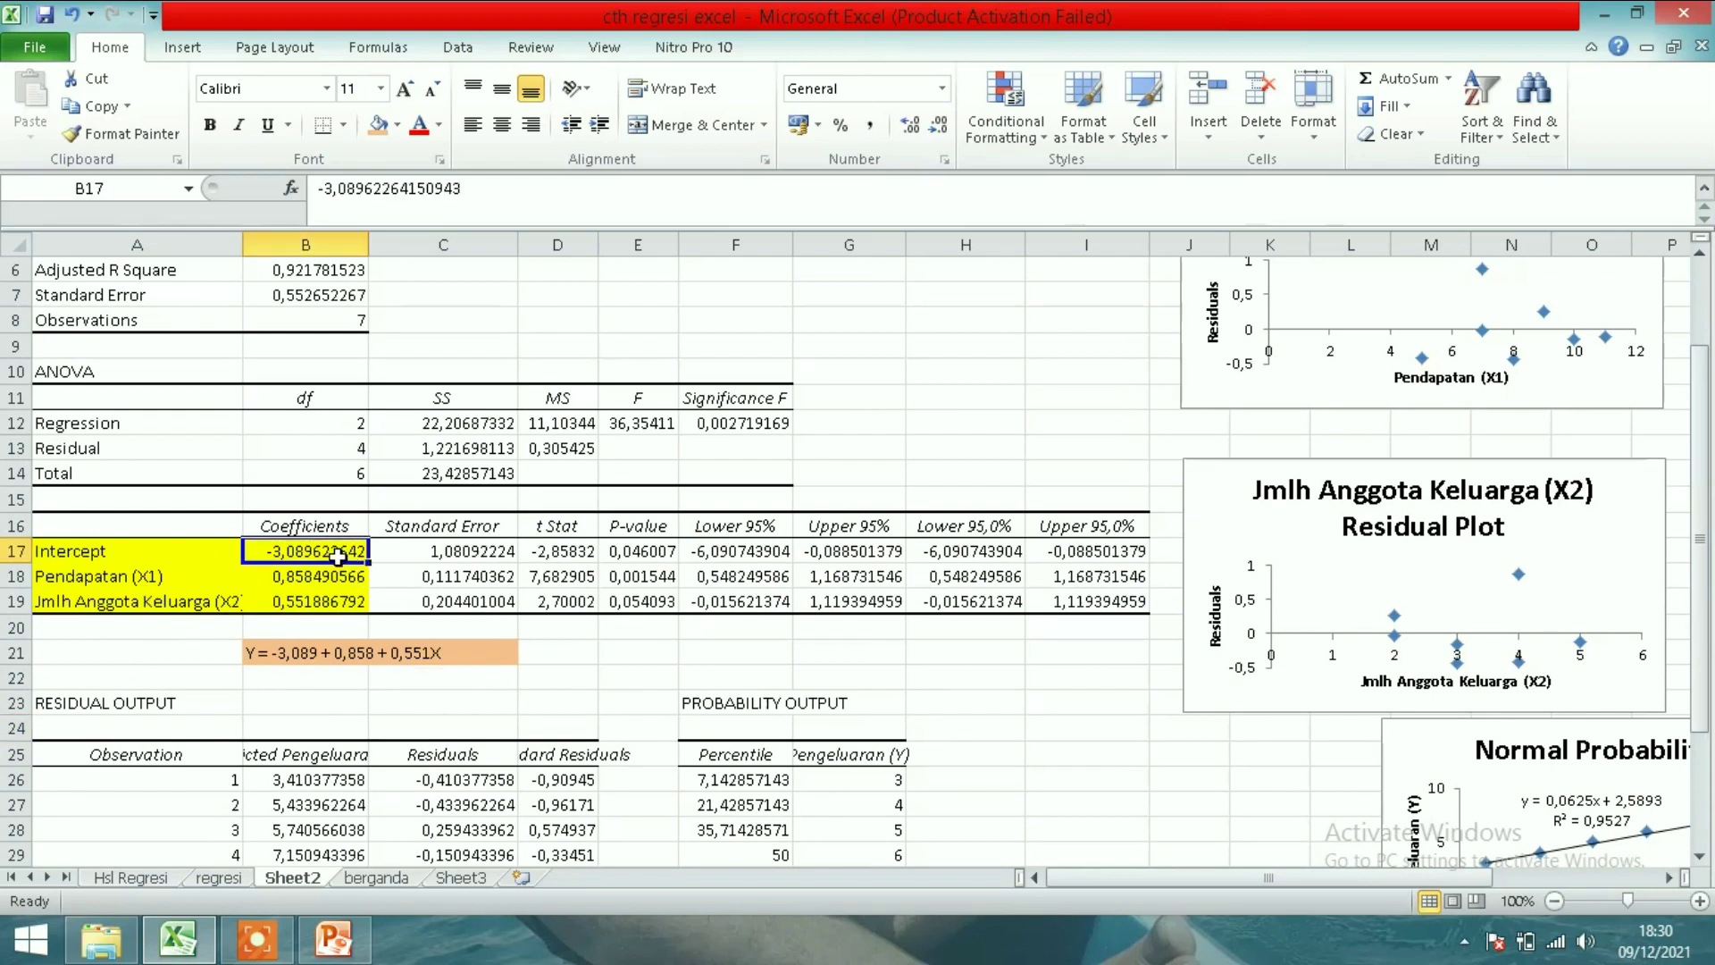
{"action": "left_click", "coordinate": [342, 578]}
{"action": "left_click", "coordinate": [339, 600]}
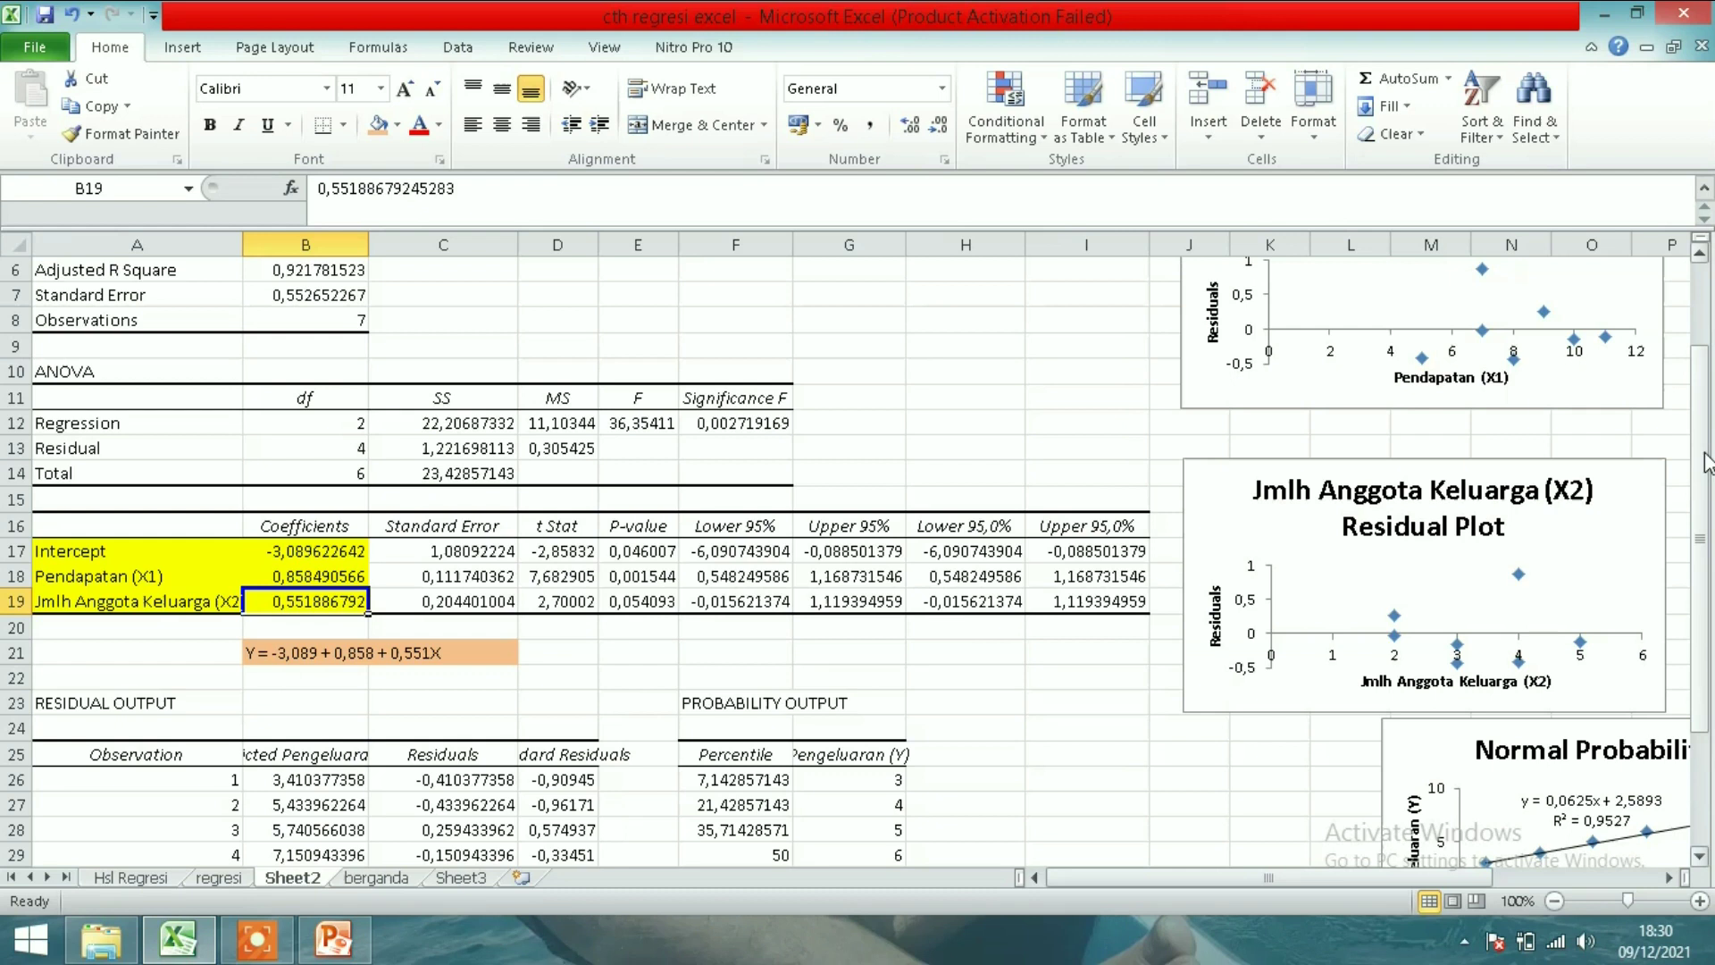
- Inspect the full F statistic and Significance F values
{"action": "left_click_drag", "start_coordinate": [1706, 462], "coordinate": [1706, 413]}
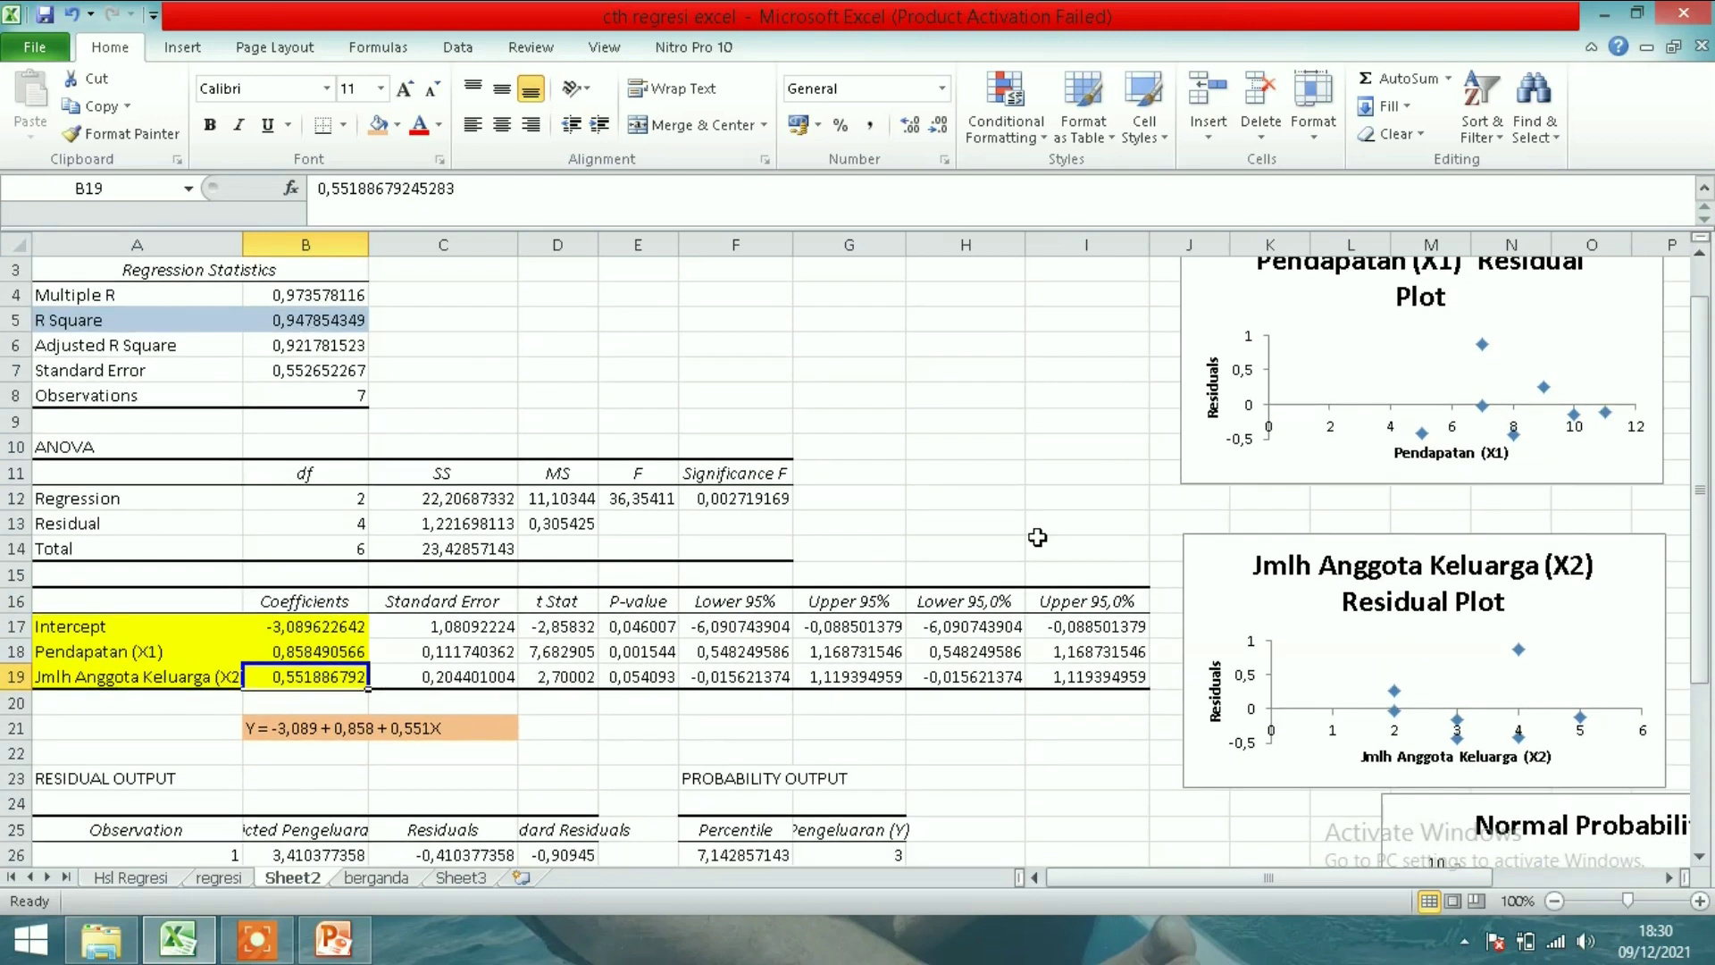
{"action": "left_click", "coordinate": [658, 499]}
{"action": "left_click", "coordinate": [731, 496]}
{"action": "key", "text": "Left"}
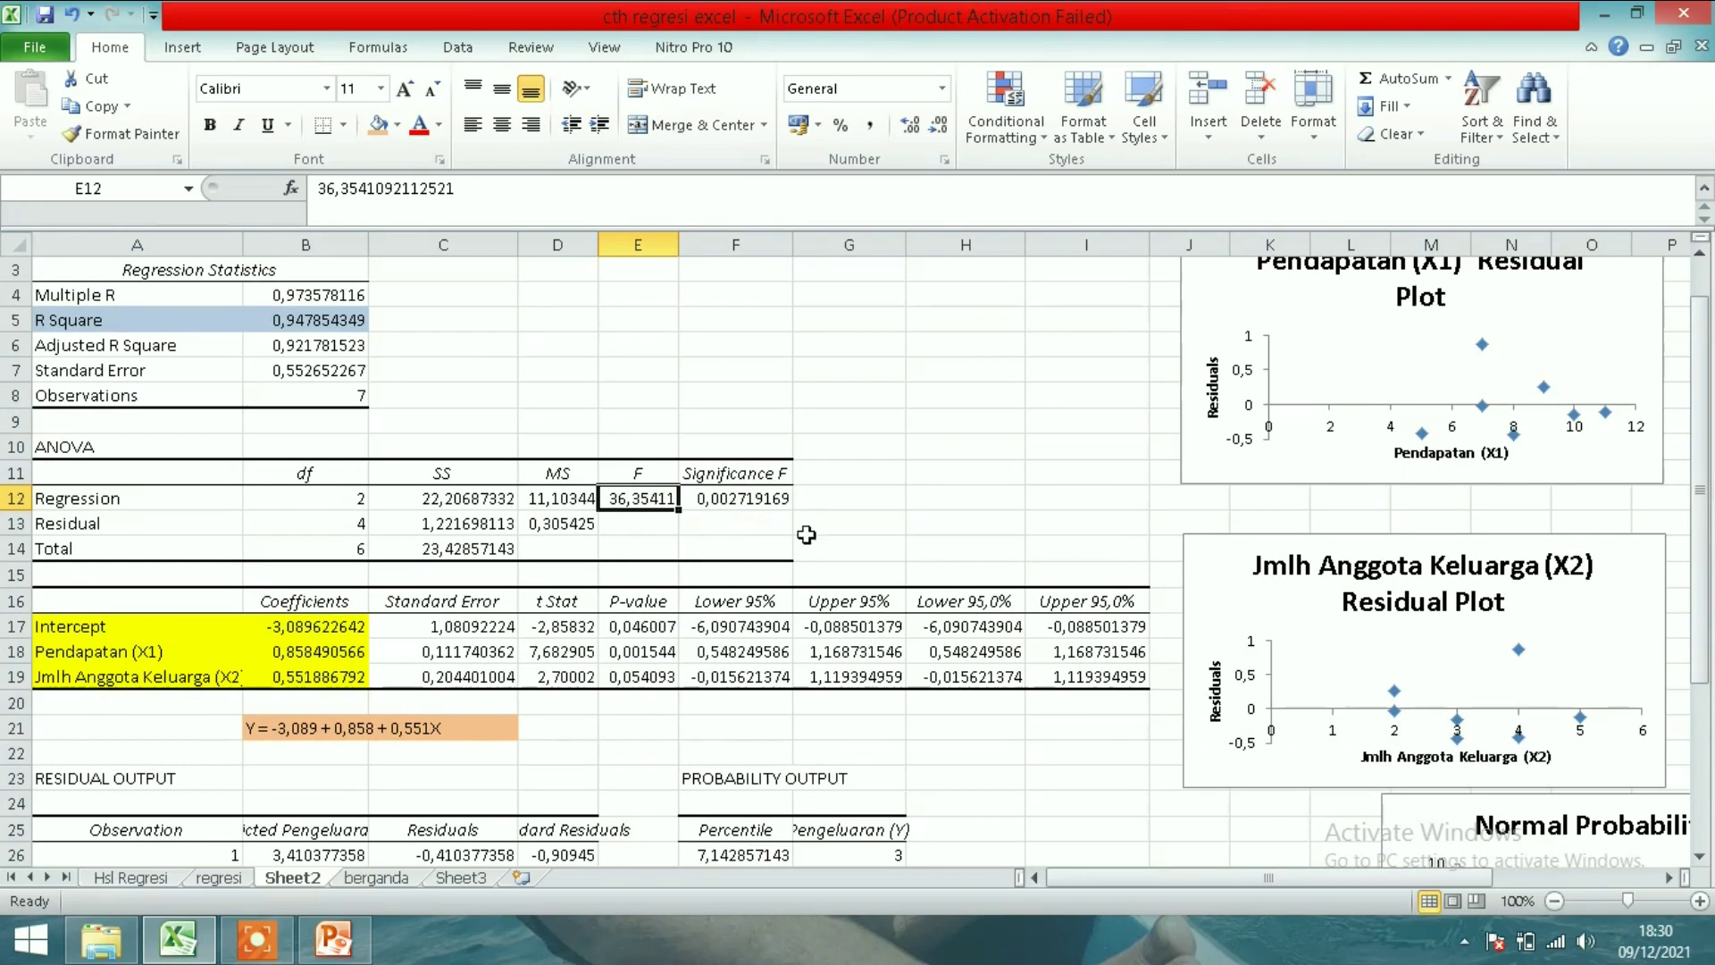
- Review the full R Square value 0,947854349 in B5
{"action": "left_click_drag", "start_coordinate": [1701, 540], "coordinate": [1702, 500]}
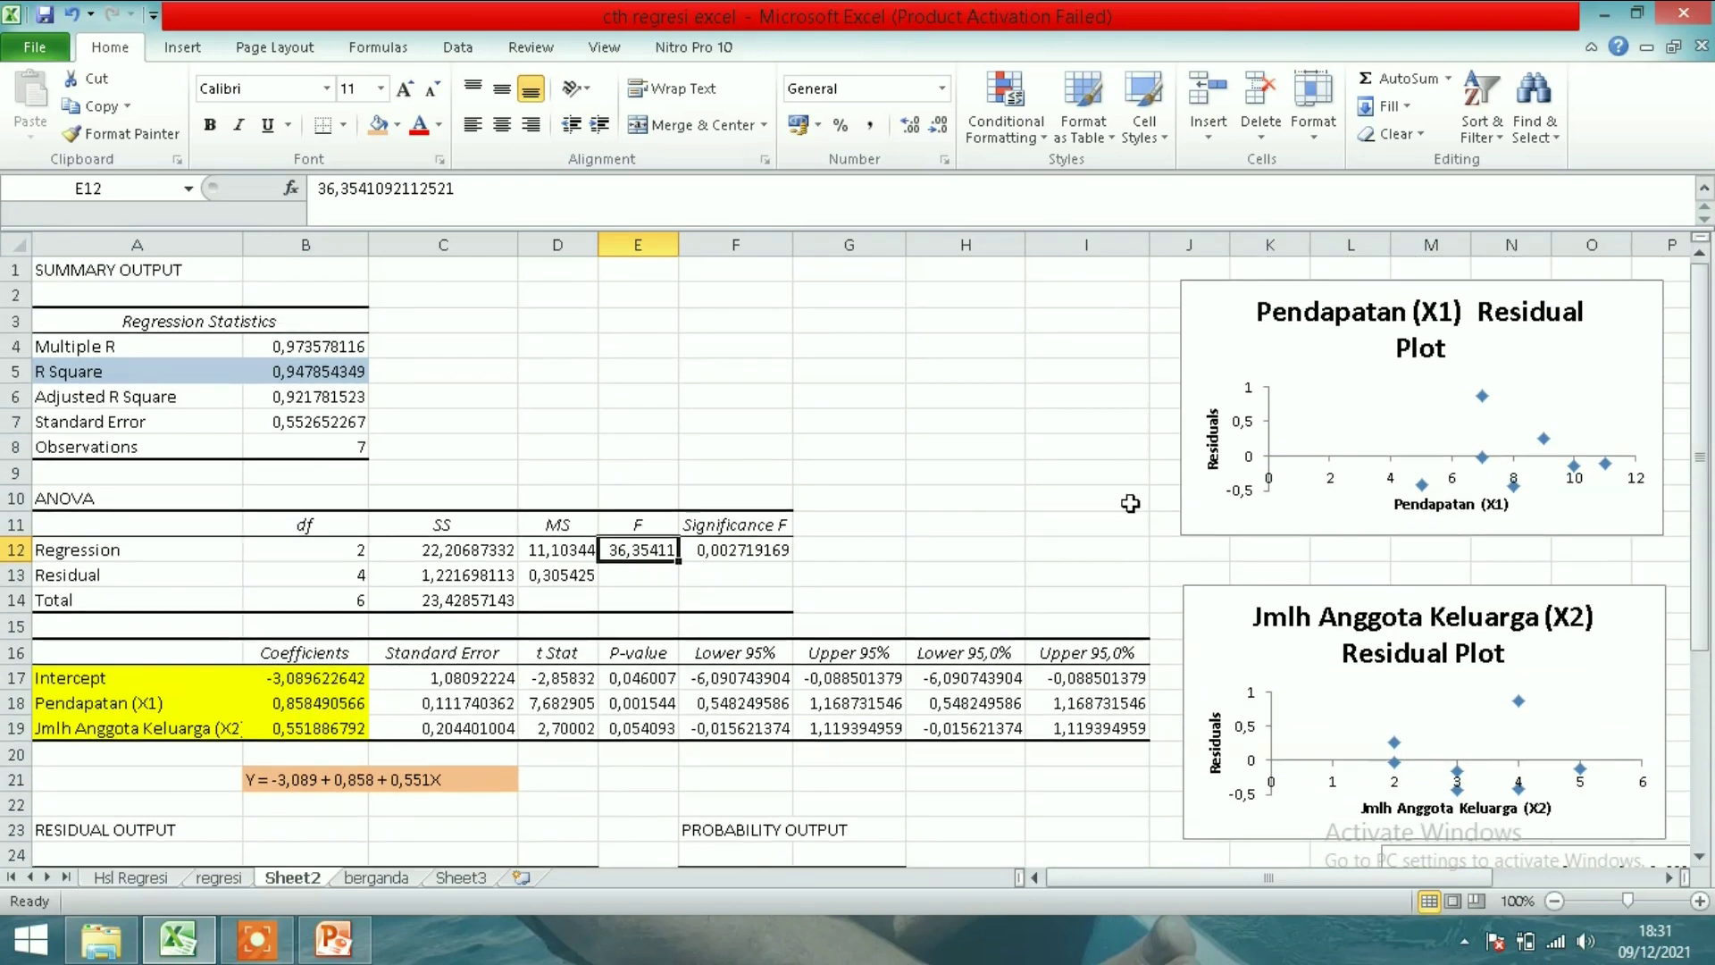
{"action": "left_click", "coordinate": [338, 376]}
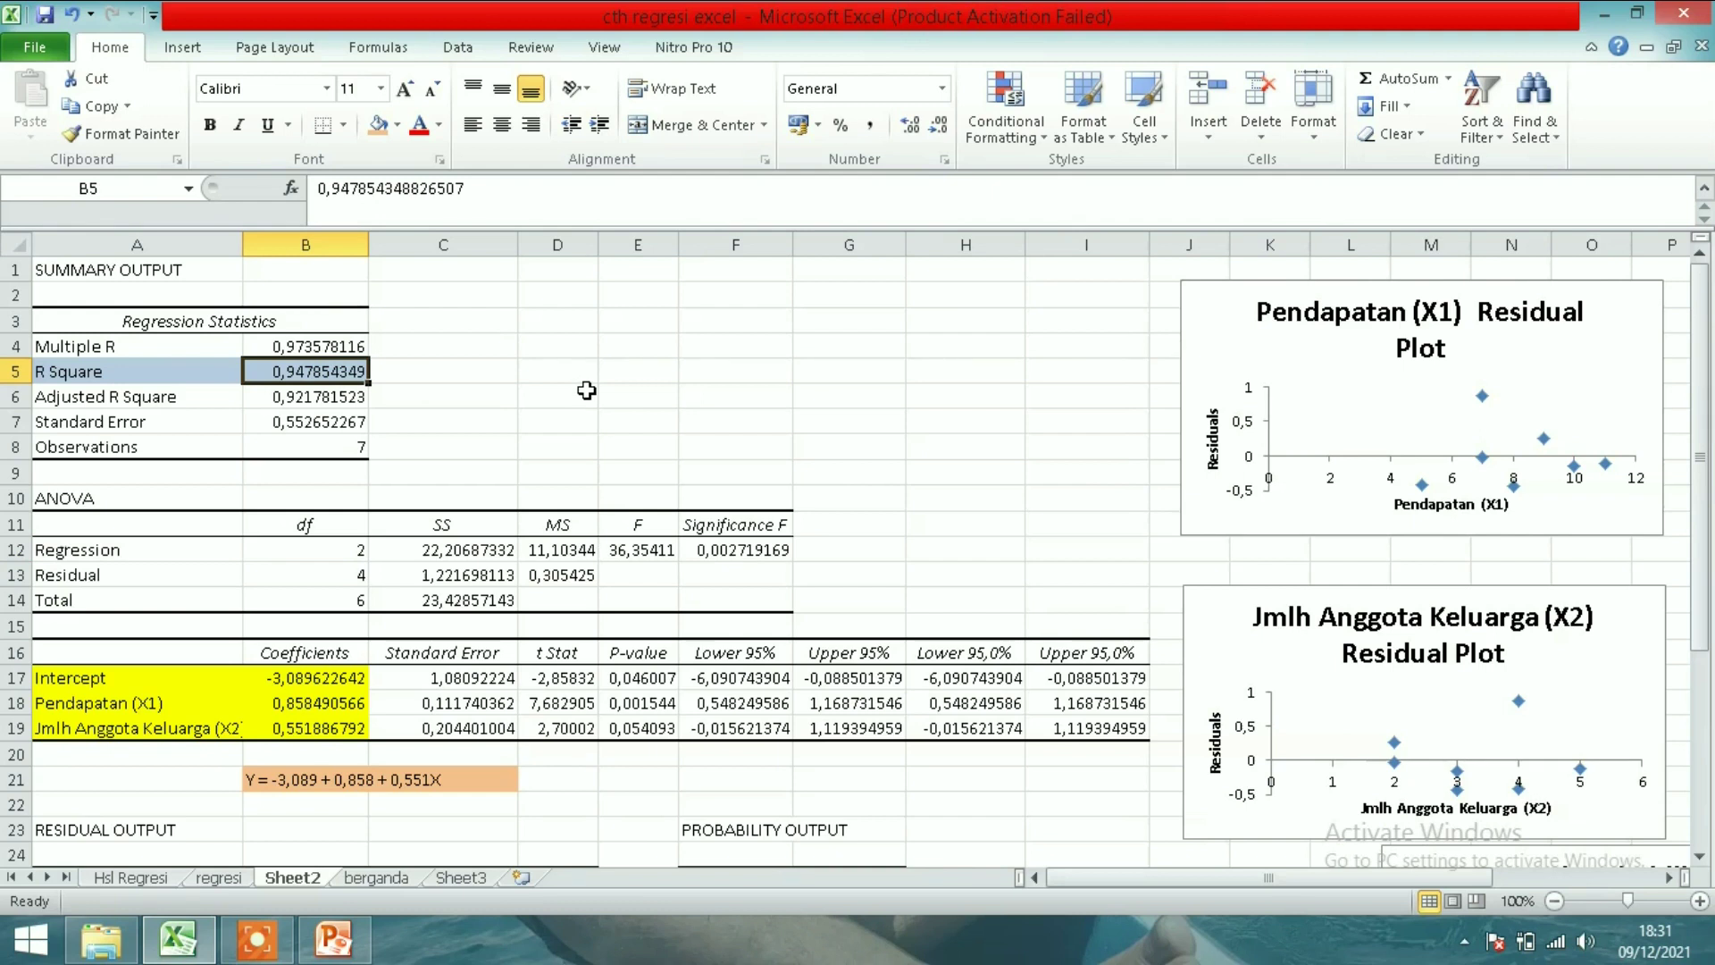
{"action": "left_click", "coordinate": [586, 390]}
{"action": "left_click", "coordinate": [493, 368]}
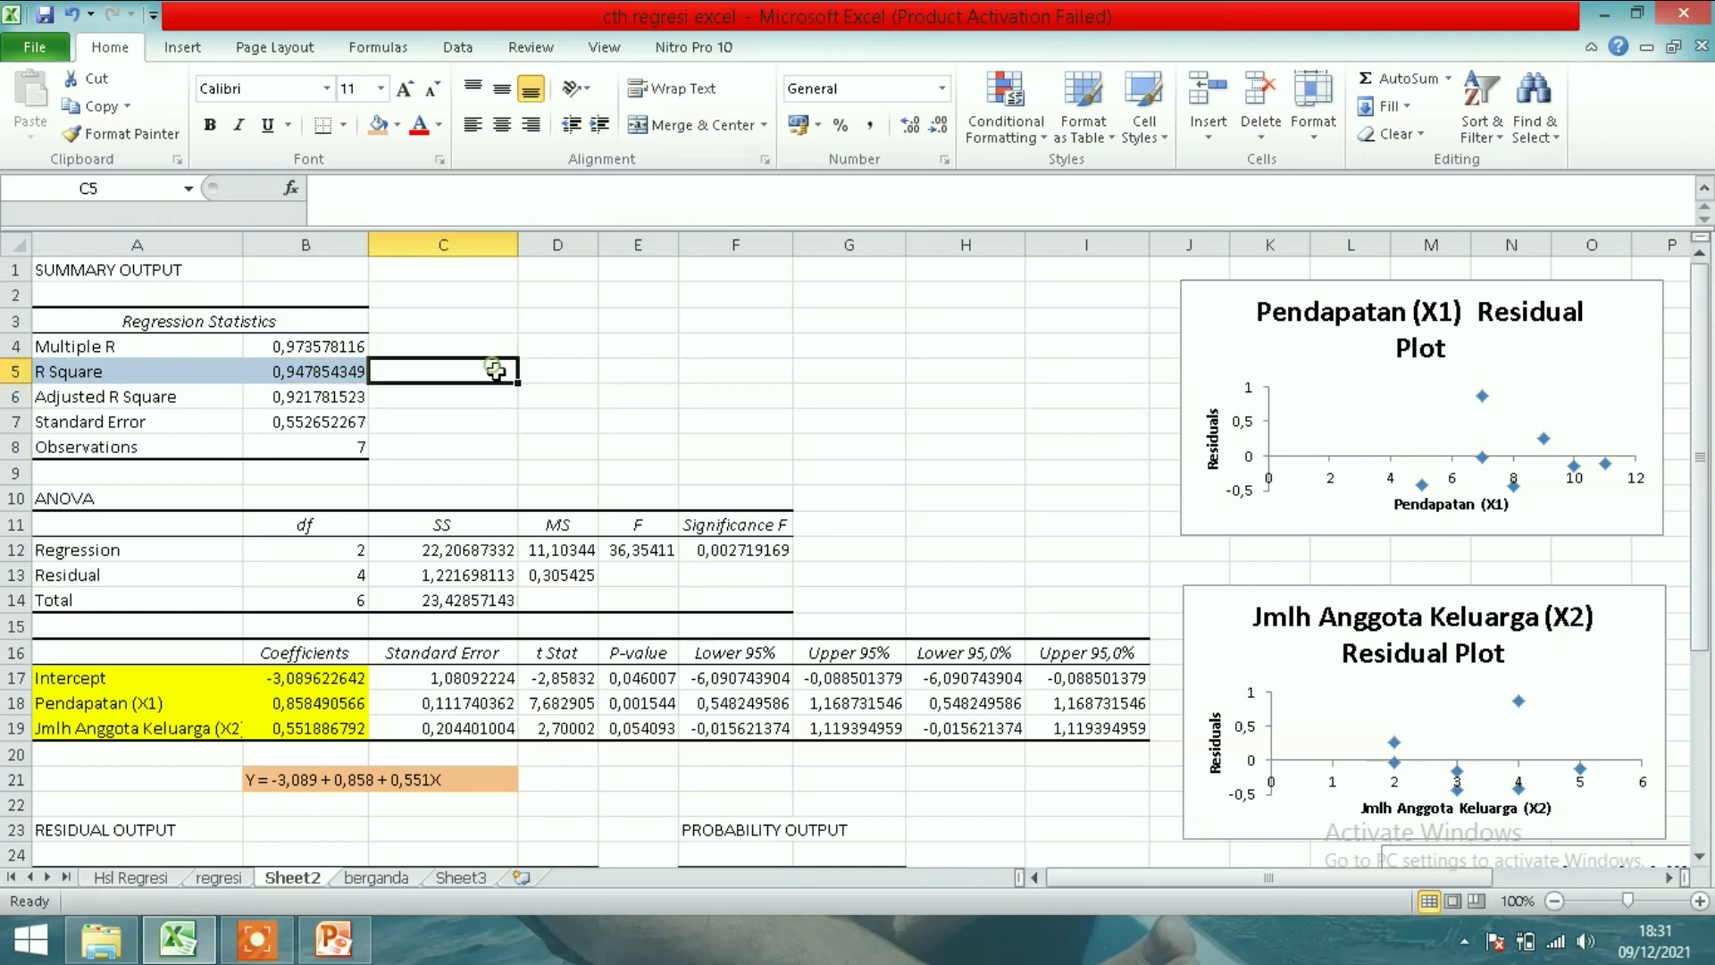
{"action": "left_click", "coordinate": [361, 371]}
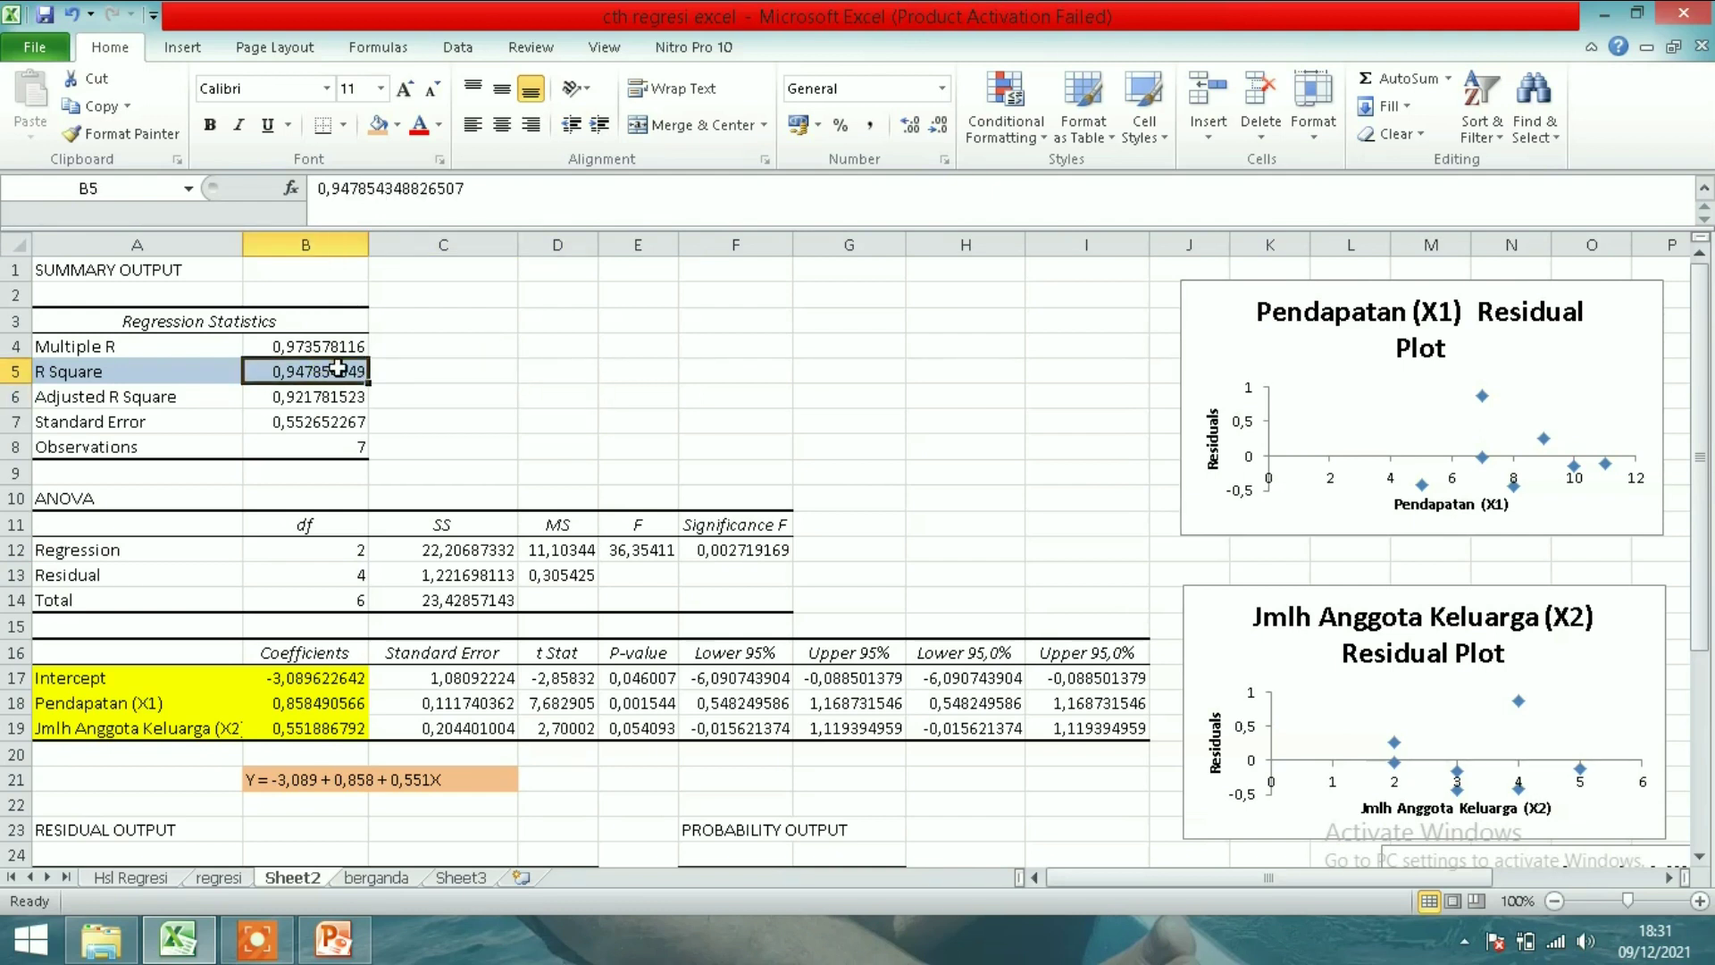
{"action": "left_click", "coordinate": [421, 373]}
{"action": "left_click", "coordinate": [312, 374]}
{"action": "left_click", "coordinate": [430, 375]}
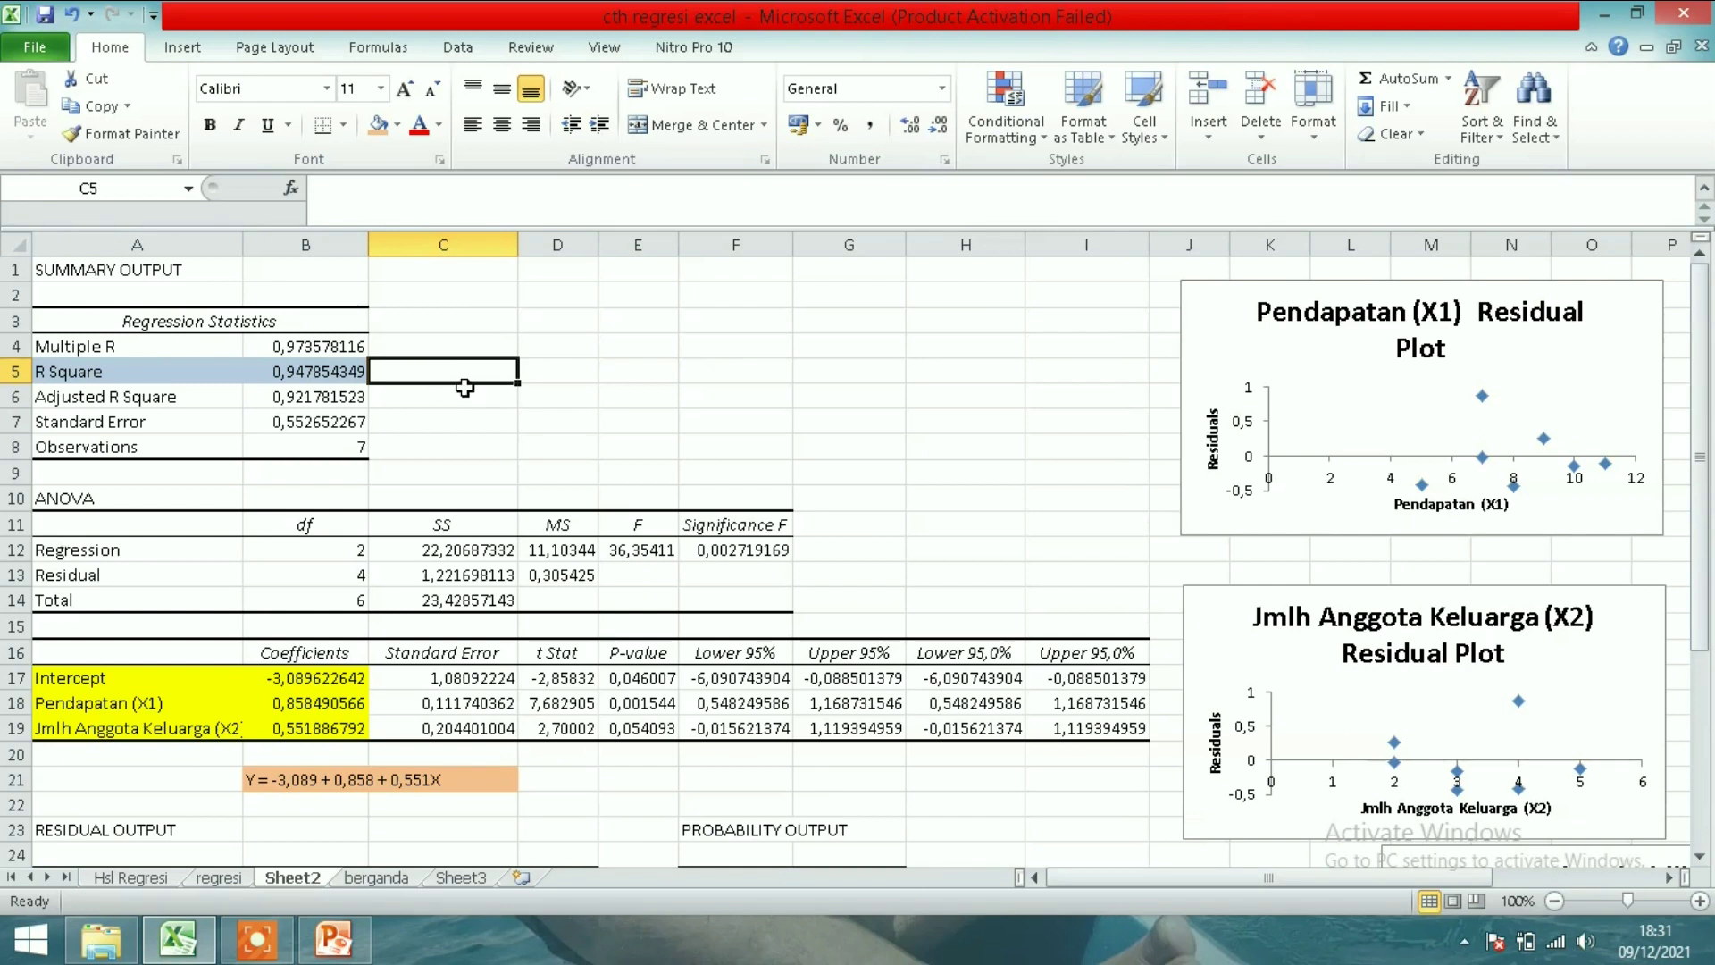
- Scroll past the residual output back up to the SUMMARY OUTPUT at row 1
{"action": "left_click", "coordinate": [1699, 774]}
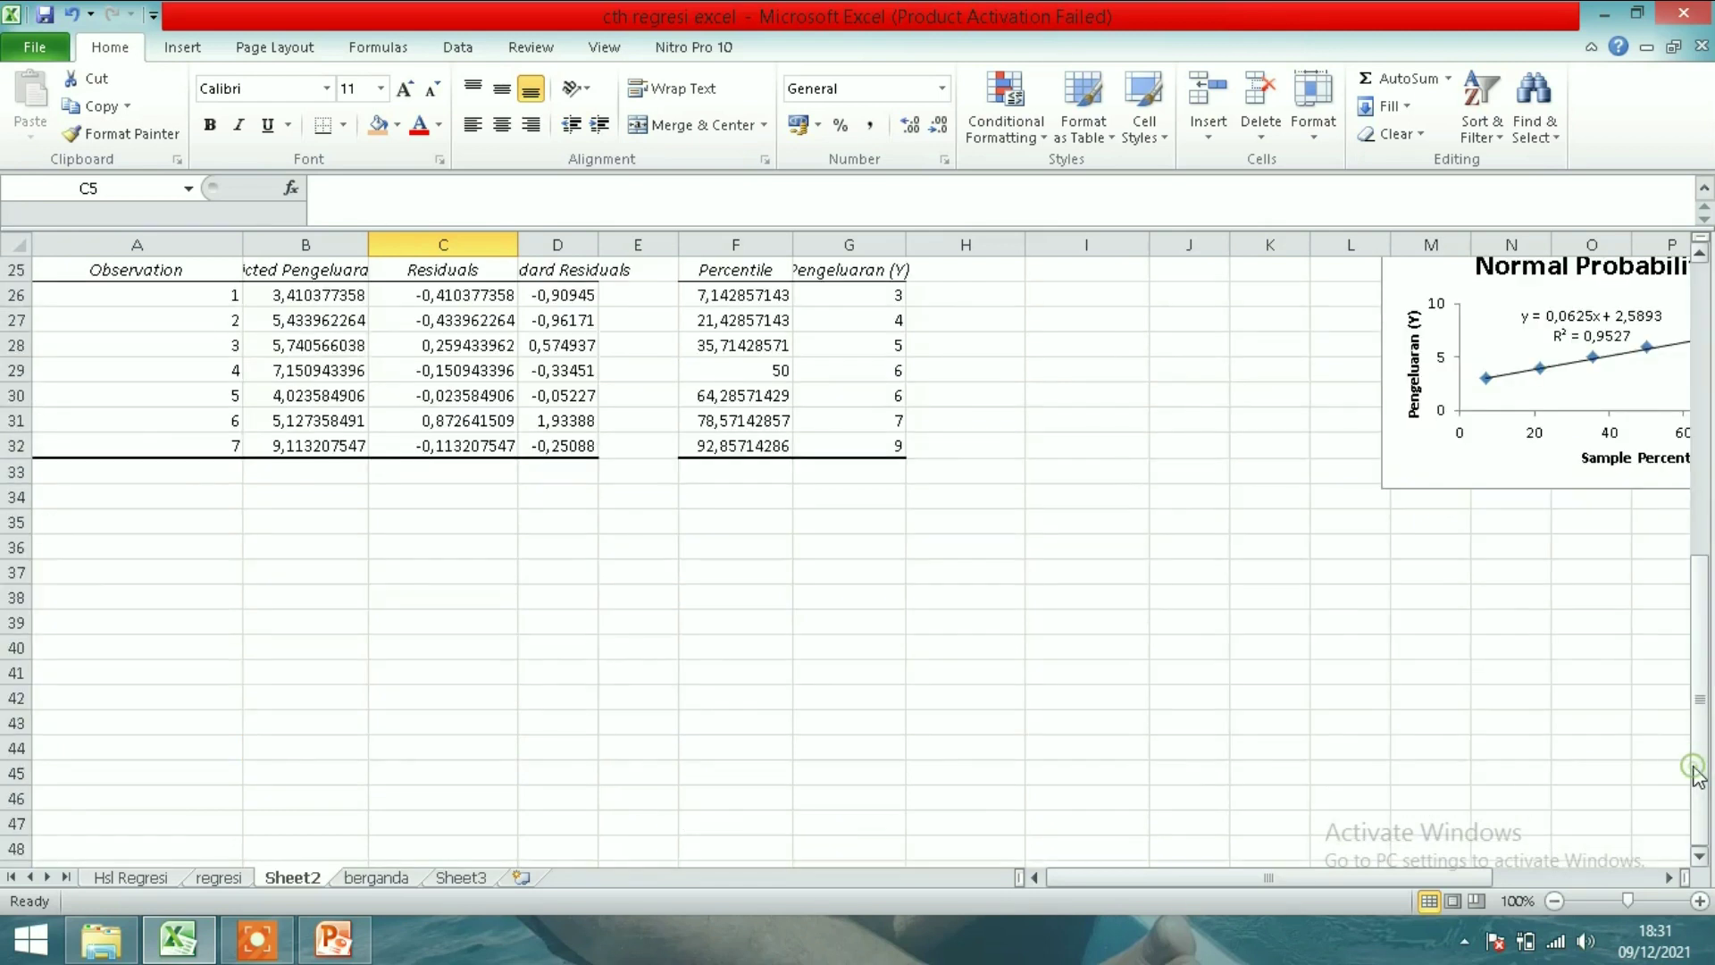
{"action": "left_click", "coordinate": [1700, 506]}
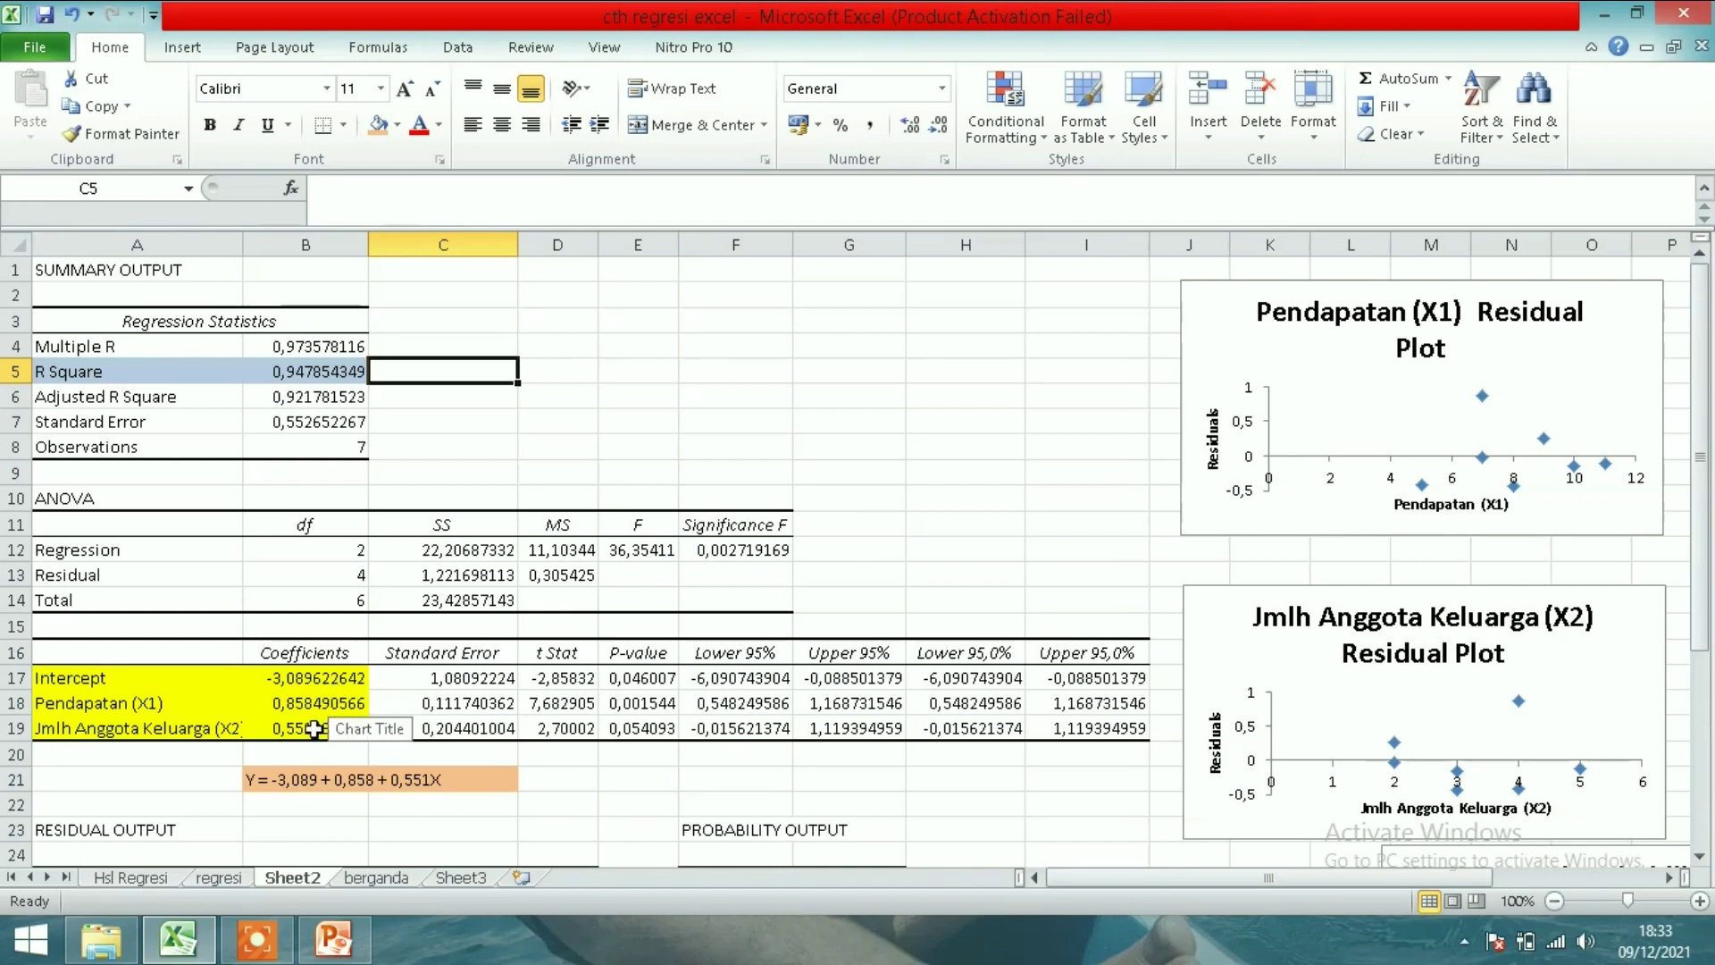
{"action": "left_click", "coordinate": [315, 729]}
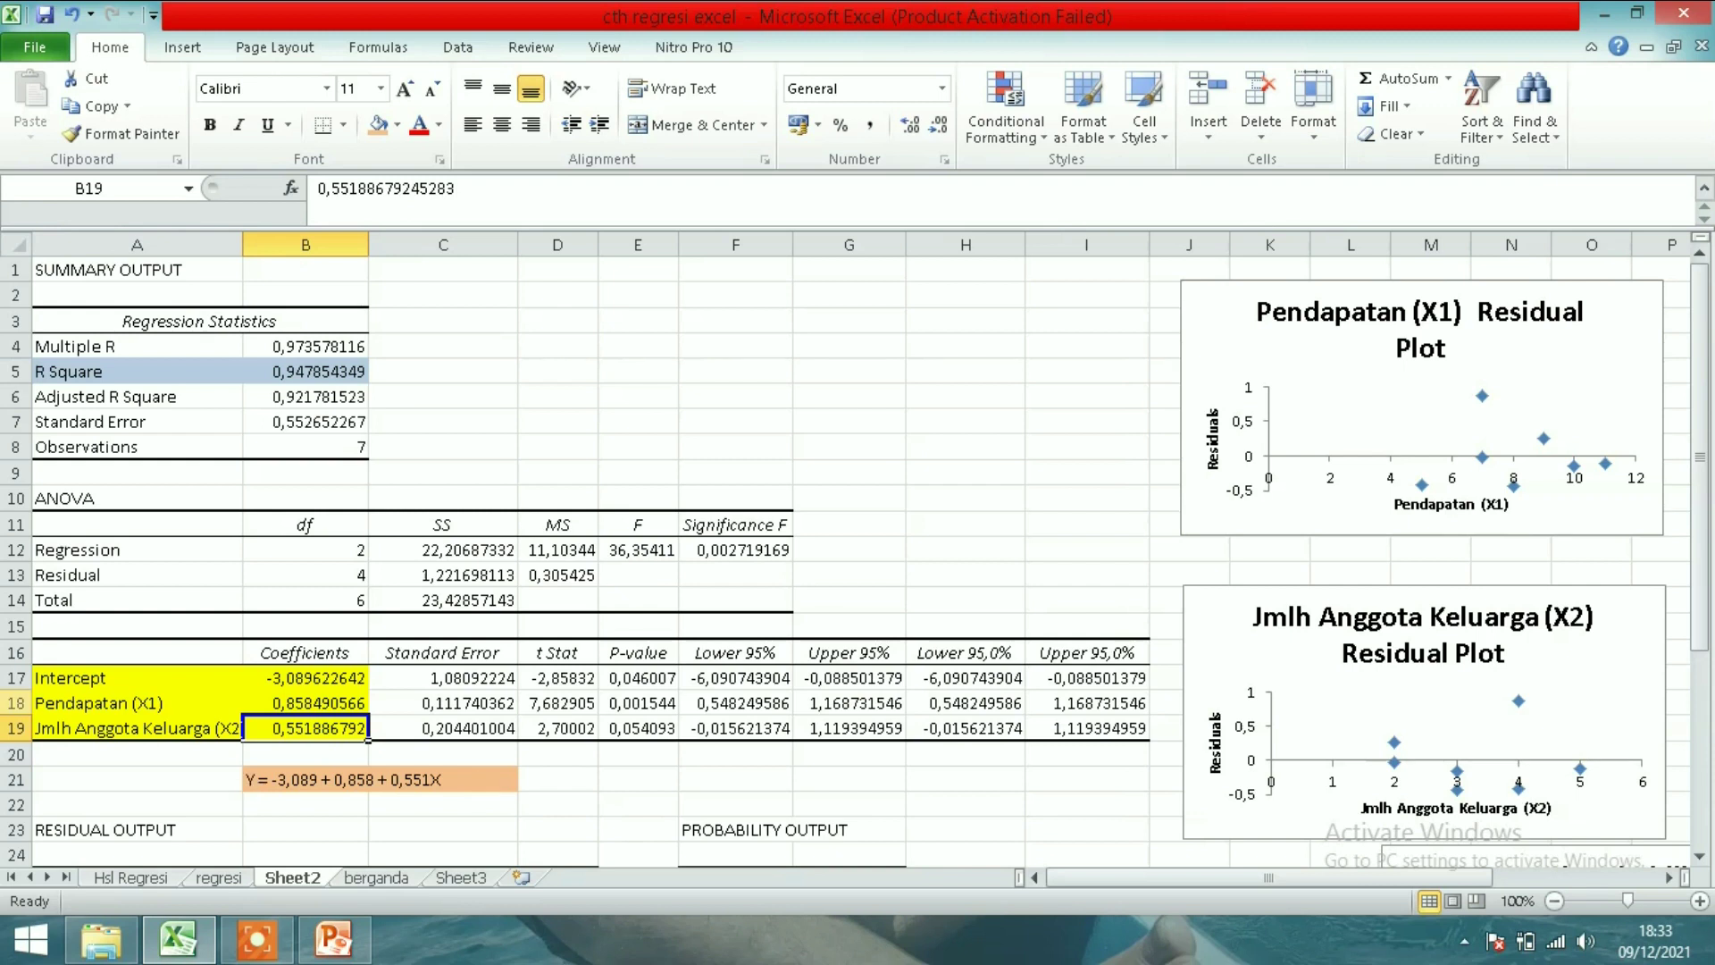
{"action": "left_click", "coordinate": [299, 678]}
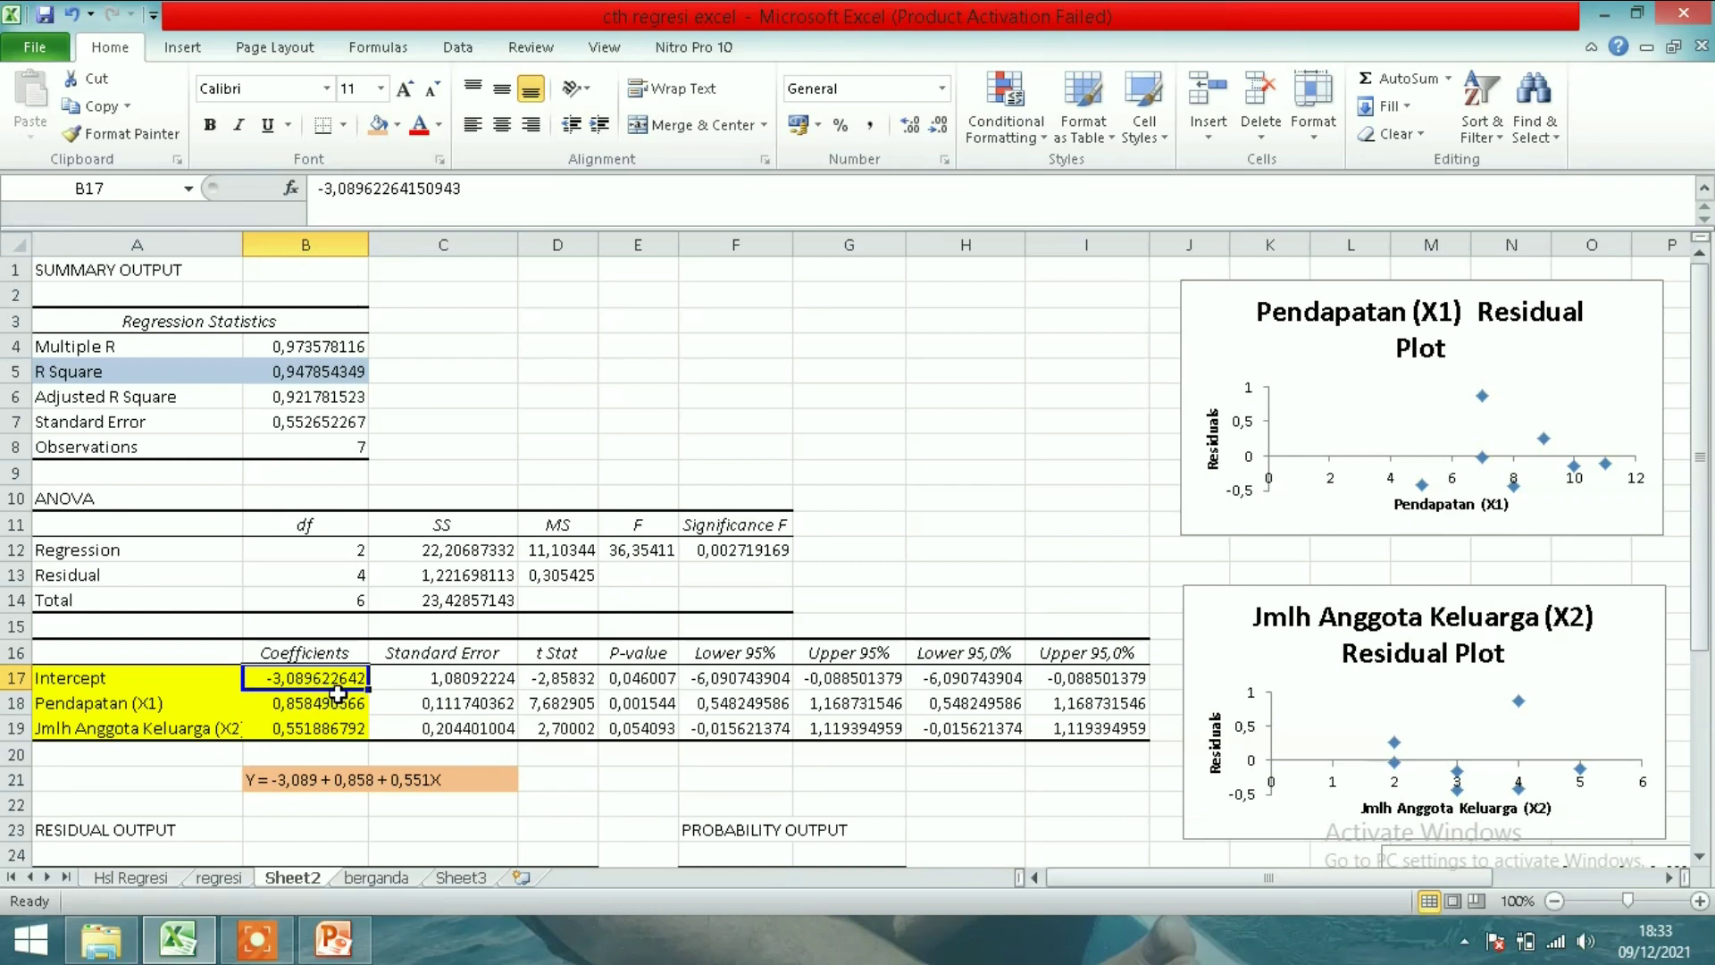
{"action": "left_click", "coordinate": [331, 710]}
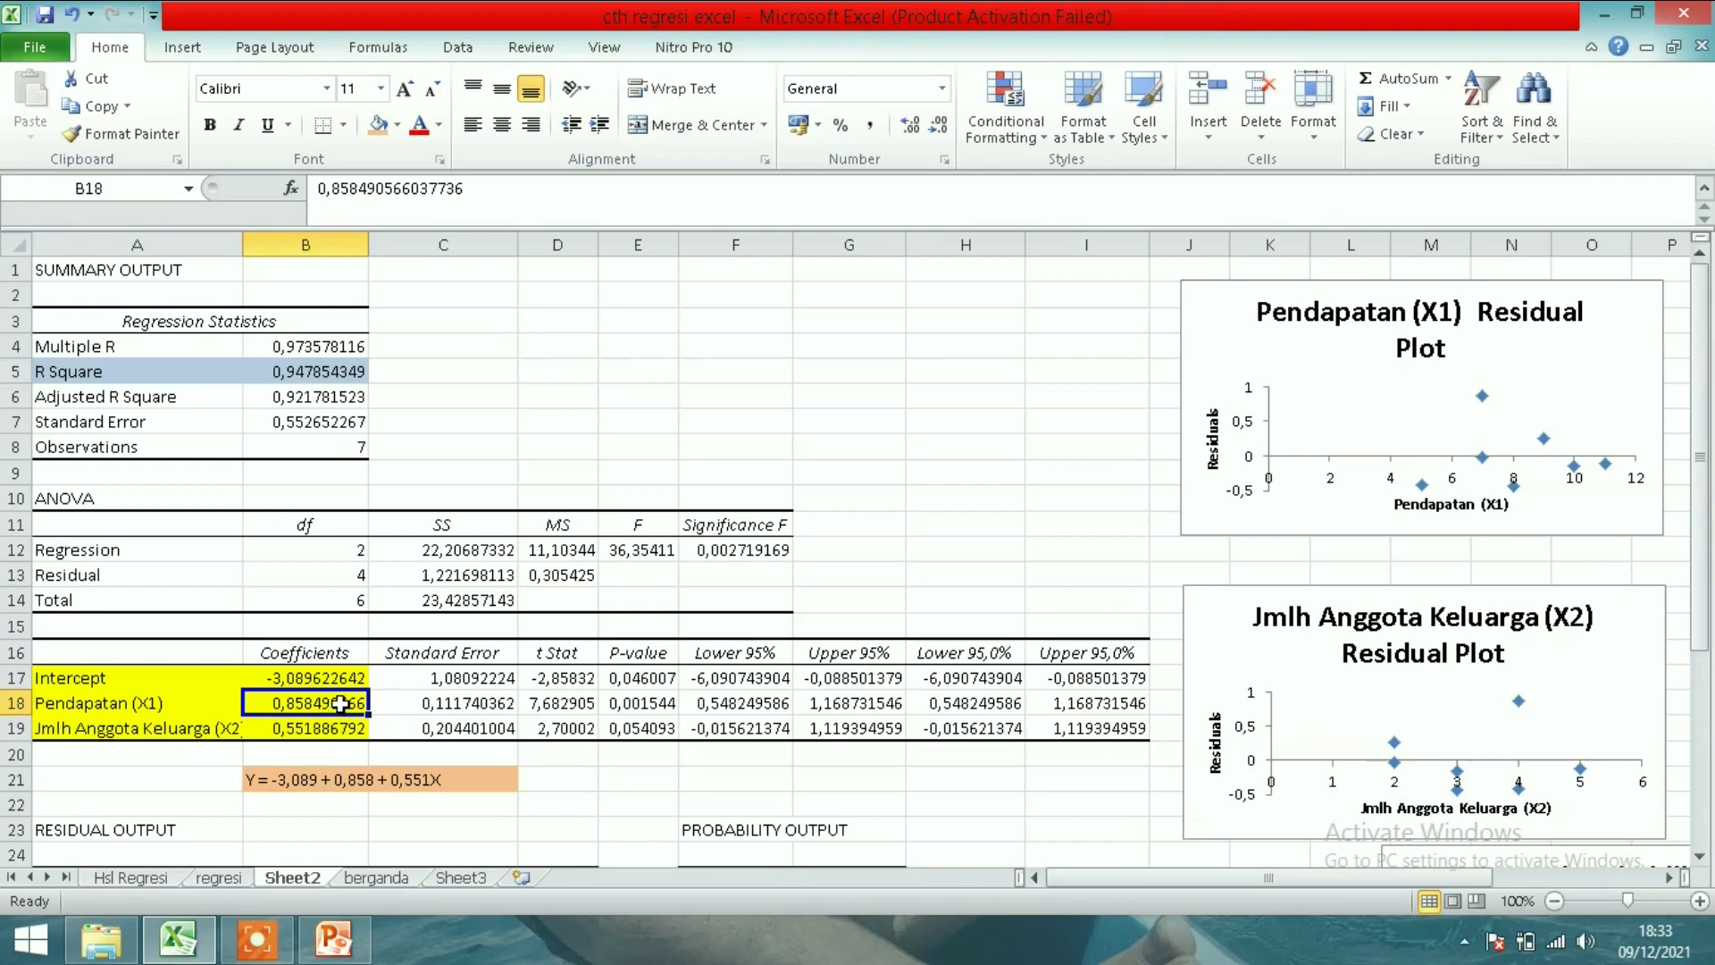
{"action": "left_click", "coordinate": [350, 728]}
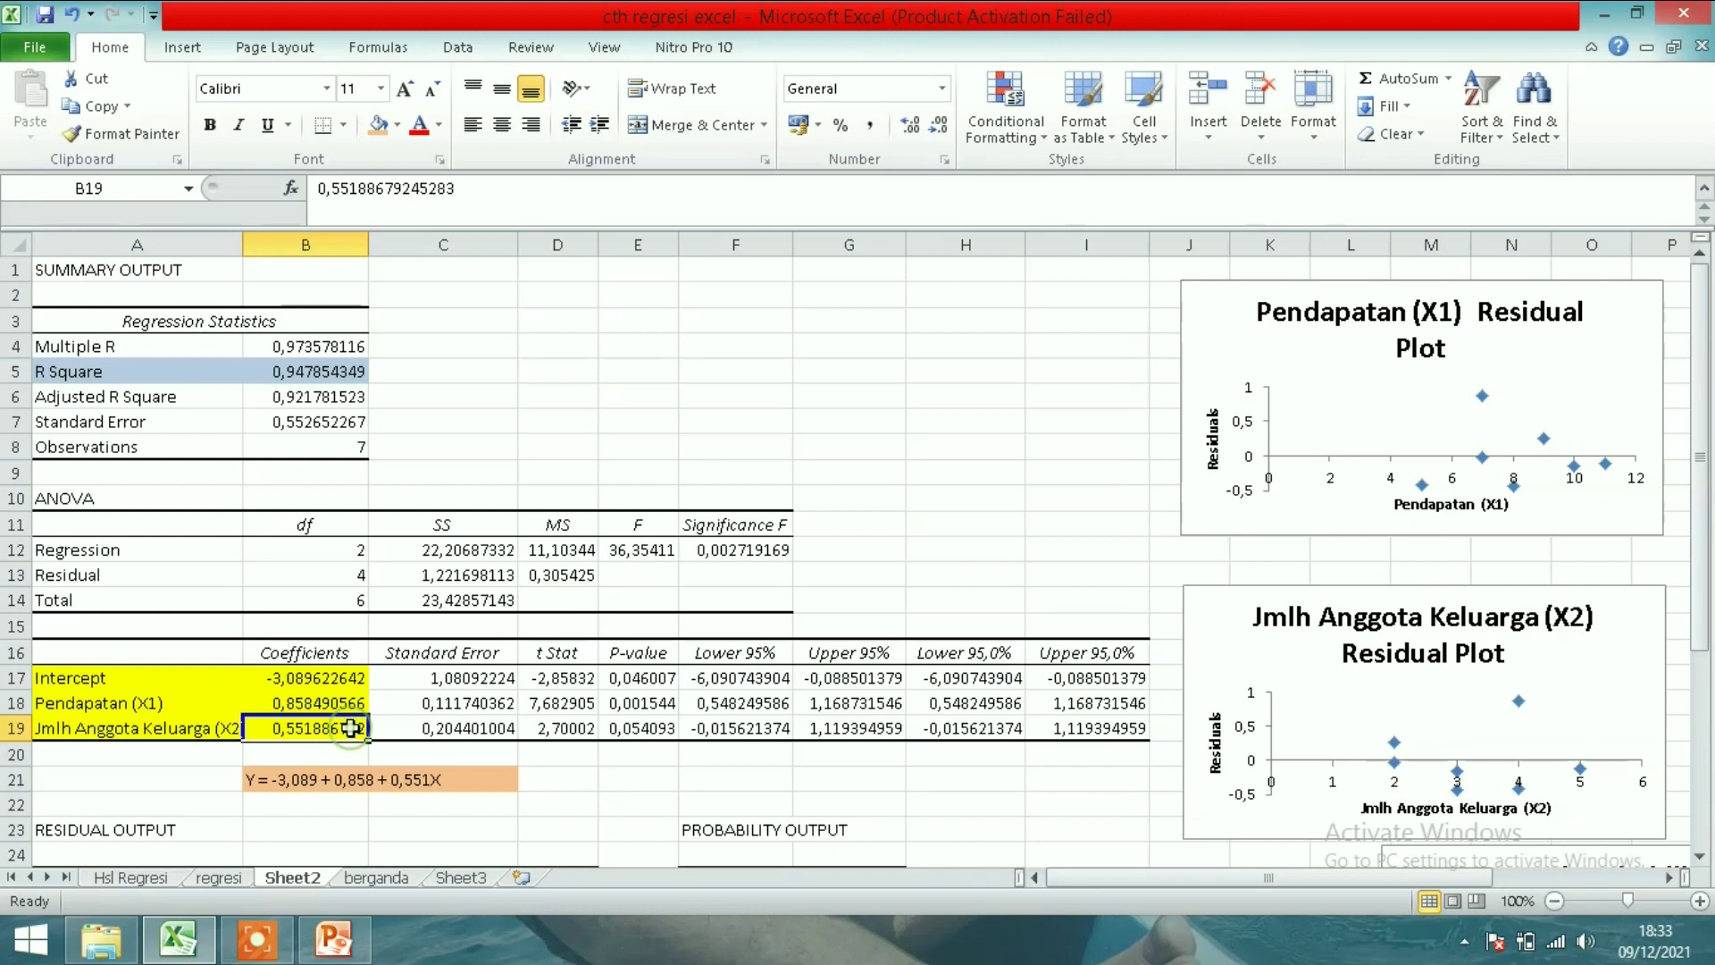
{"action": "left_click", "coordinate": [545, 826]}
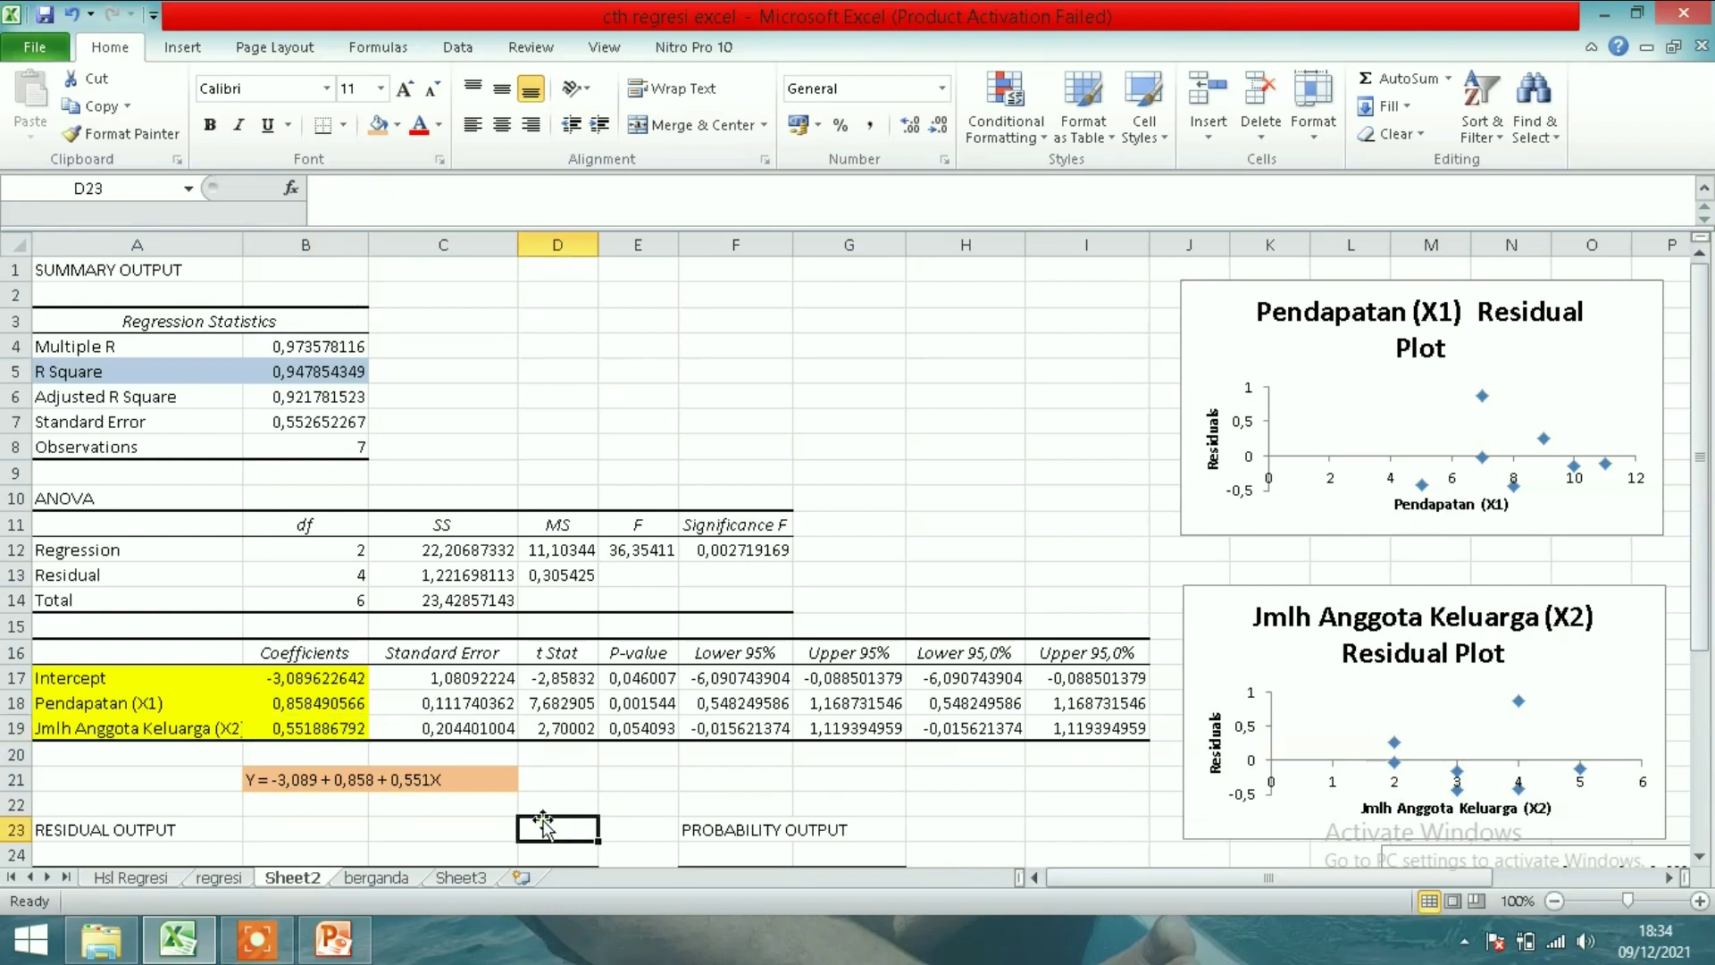
{"action": "key", "text": "Page_Down"}
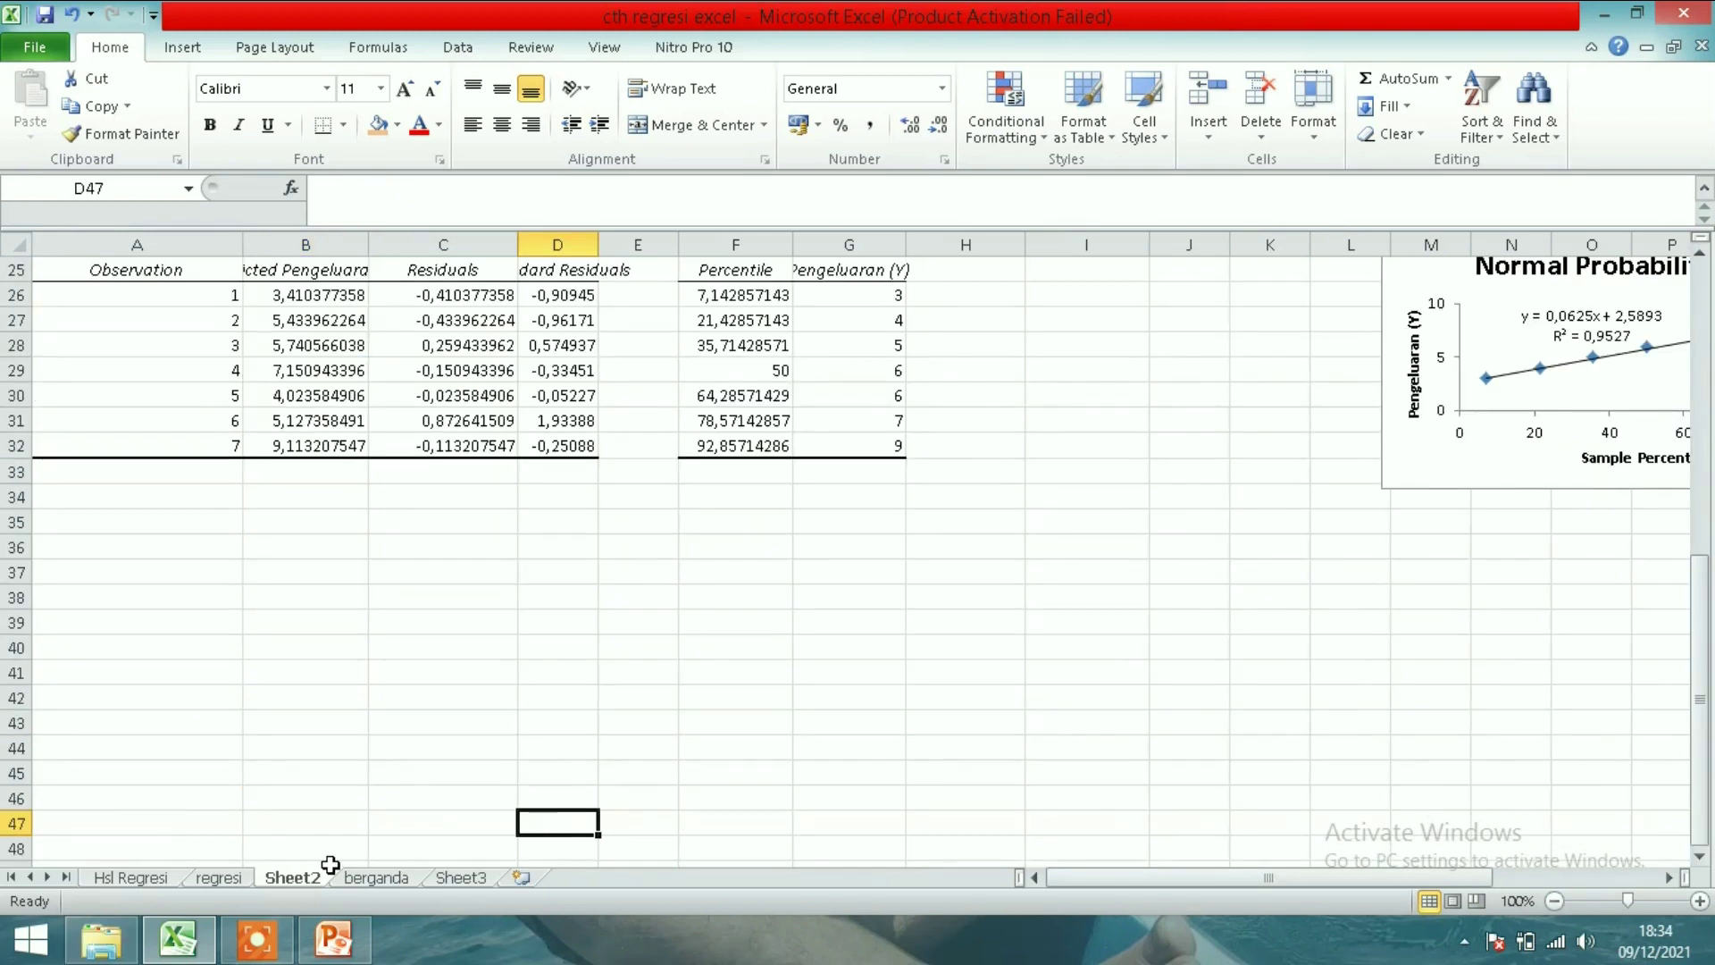
- Rename the Sheet2 tab to 'Hsl Regresi berganda', then save the workbook with Ctrl+S
{"action": "right_click", "coordinate": [288, 884]}
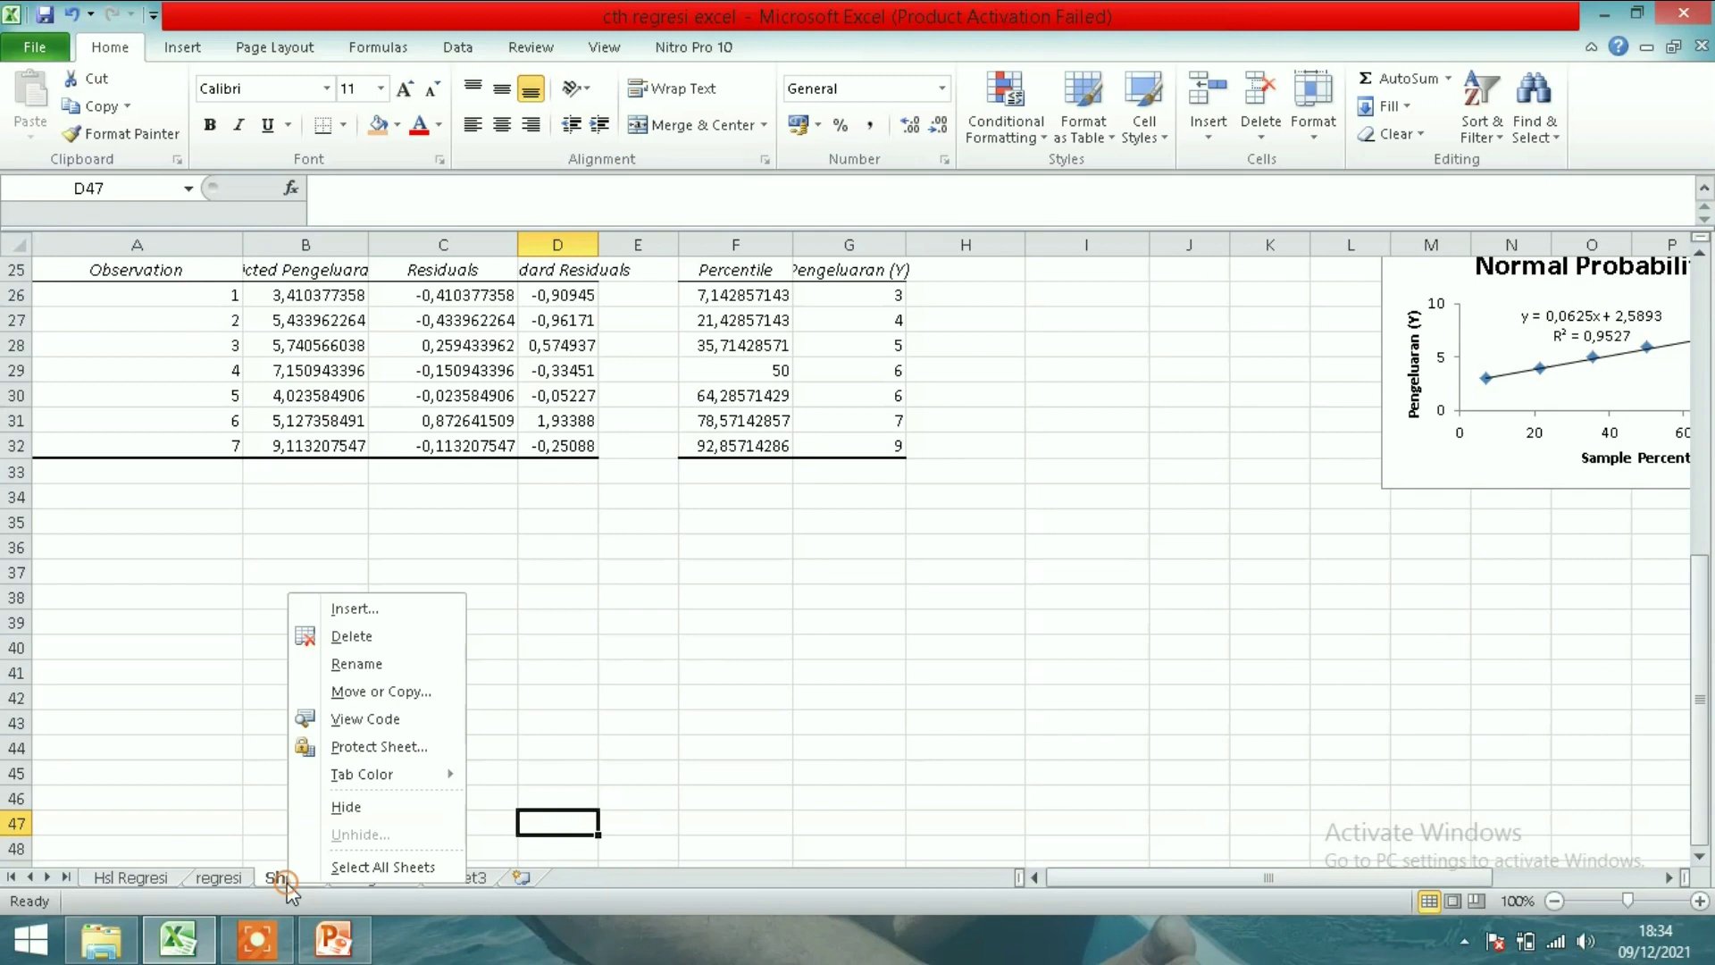
{"action": "left_click", "coordinate": [405, 661]}
{"action": "type", "text": "Hsl"}
{"action": "key", "text": "Return"}
{"action": "type", "text": "Regresi berganda"}
{"action": "key", "text": "Return"}
{"action": "key", "text": "ctrl+s"}
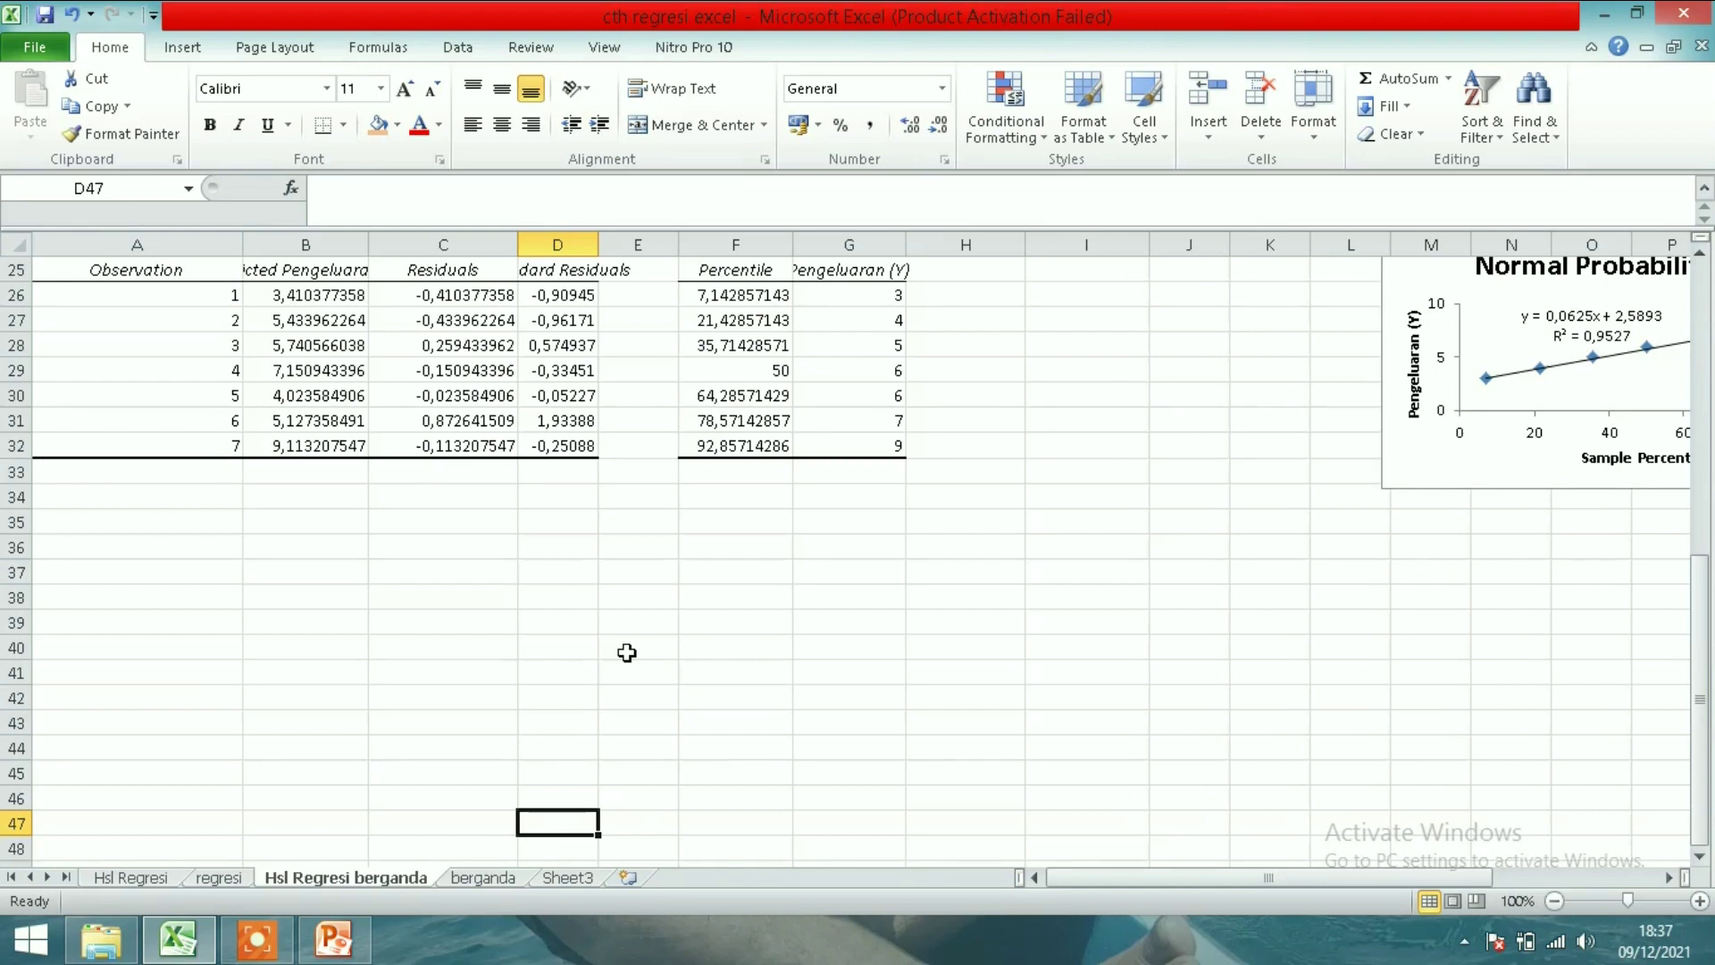
- Widen column B (Predicted Pengeluaran (Y)) and column D (Standard Residuals) so full decimals show
{"action": "mouse_move", "coordinate": [373, 251]}
{"action": "left_mouse_down"}
{"action": "mouse_move", "coordinate": [432, 275]}
{"action": "mouse_move", "coordinate": [429, 250]}
{"action": "mouse_move", "coordinate": [463, 251]}
{"action": "left_mouse_up"}
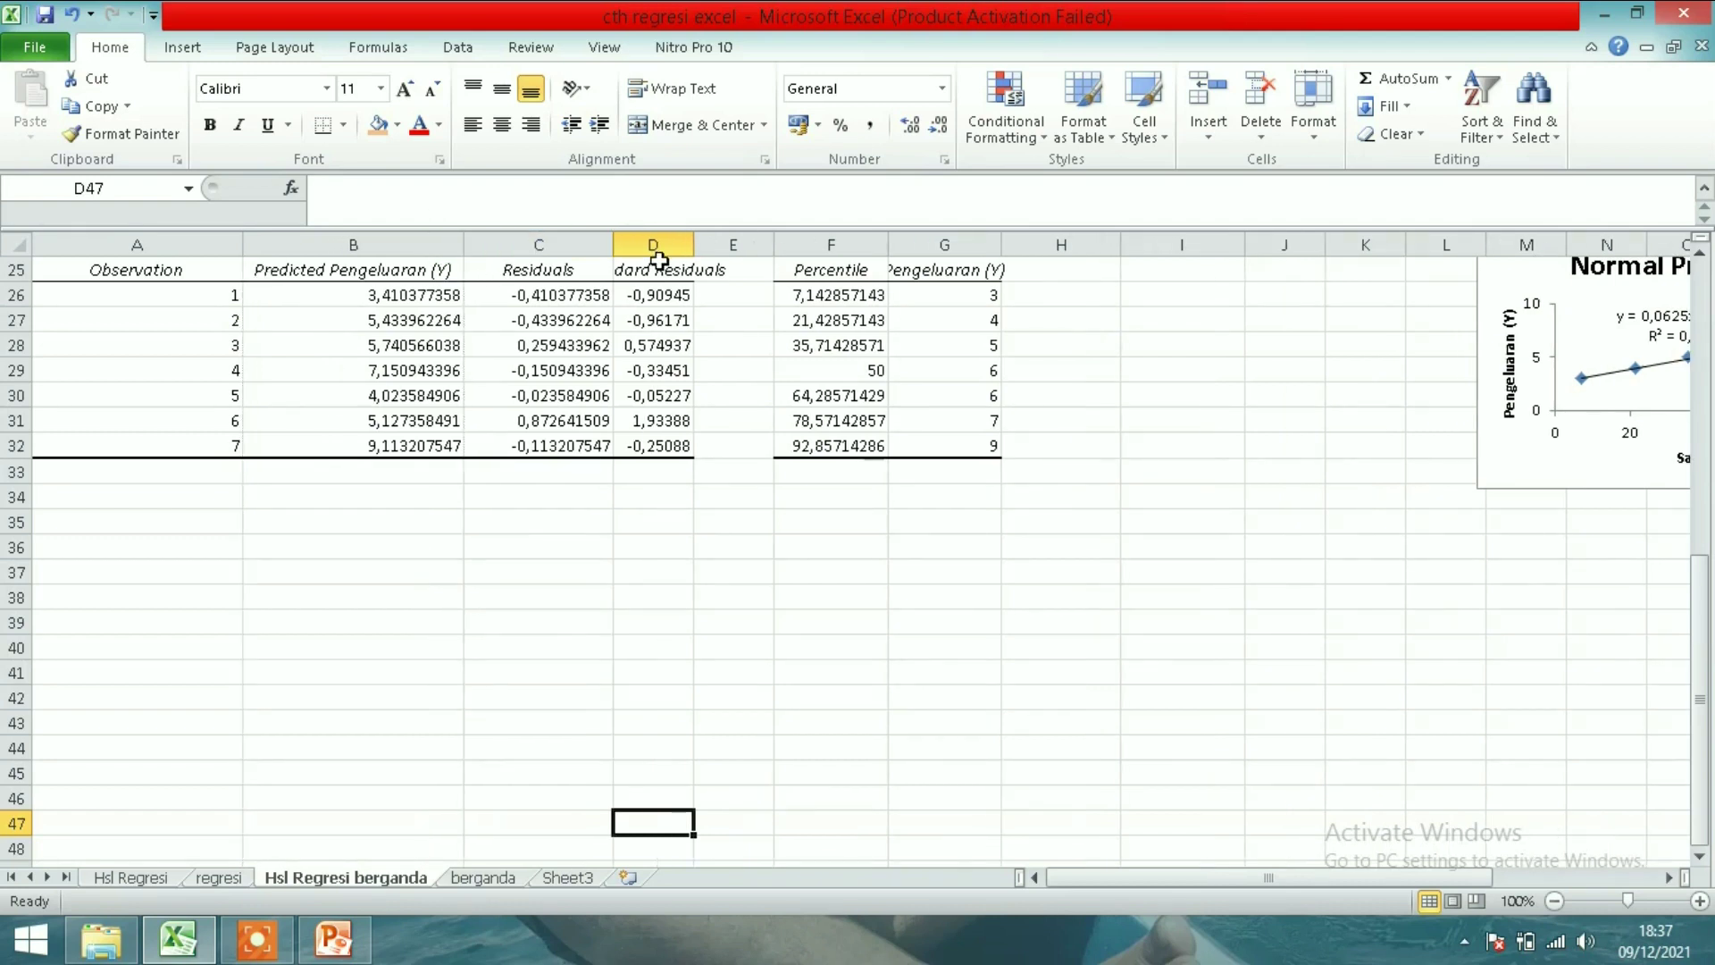
{"action": "left_click_drag", "start_coordinate": [691, 251], "coordinate": [777, 251]}
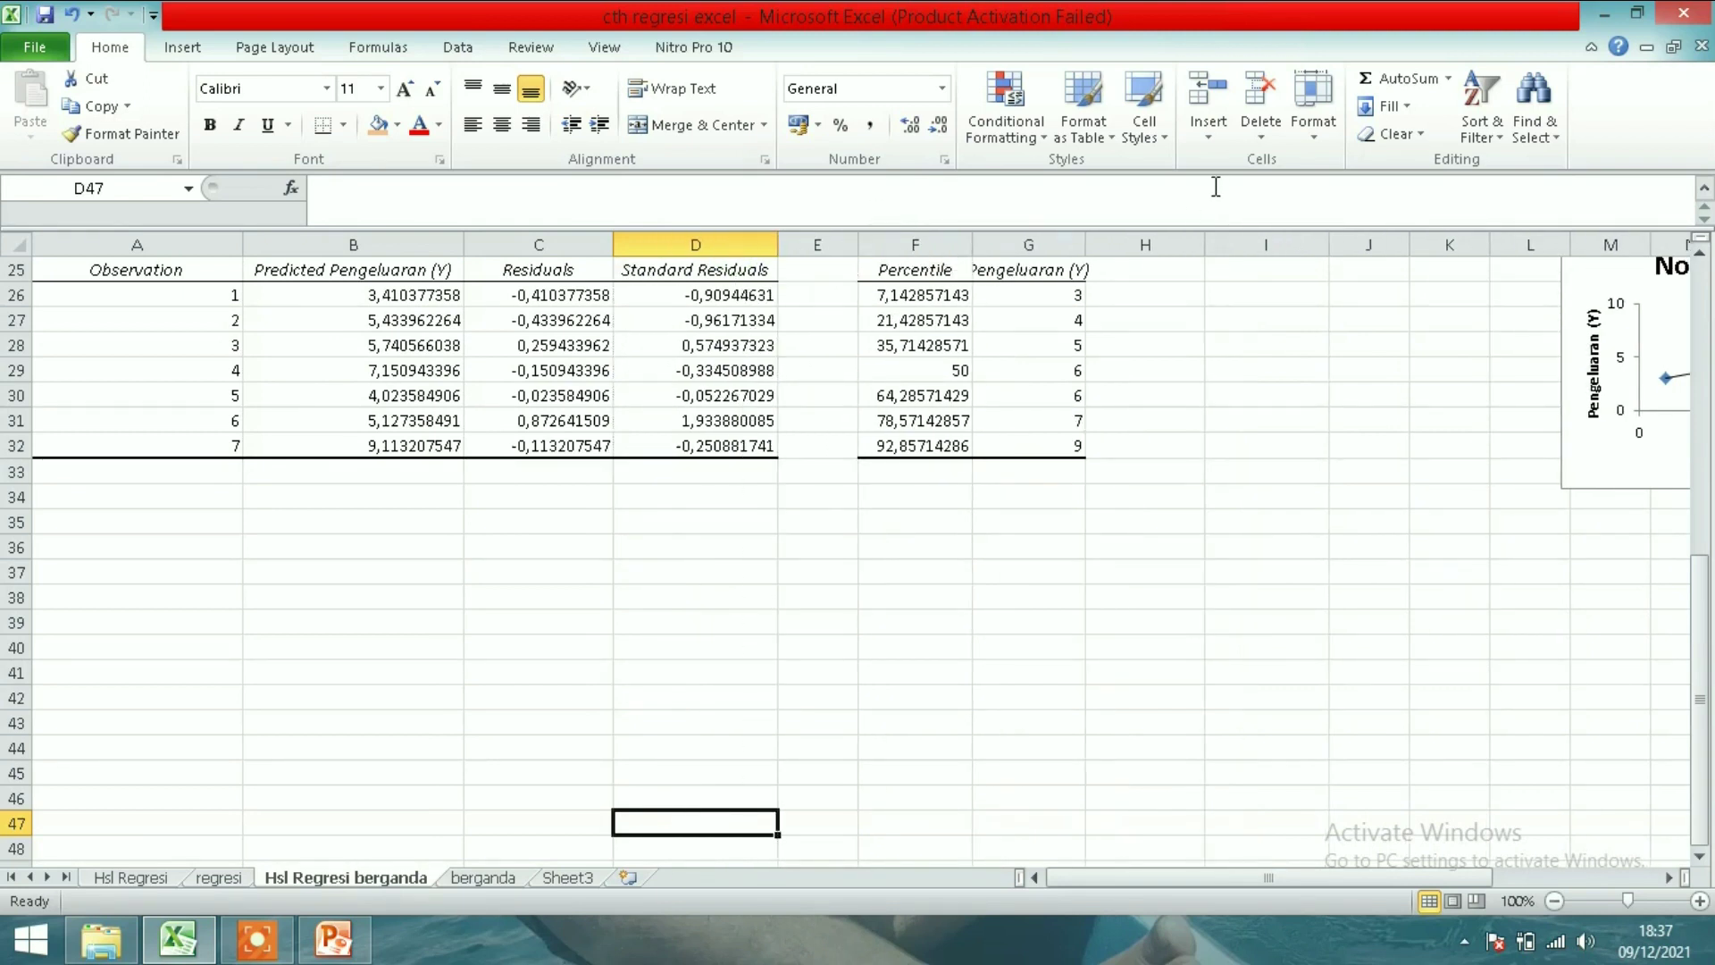
{"action": "left_click", "coordinate": [1699, 465]}
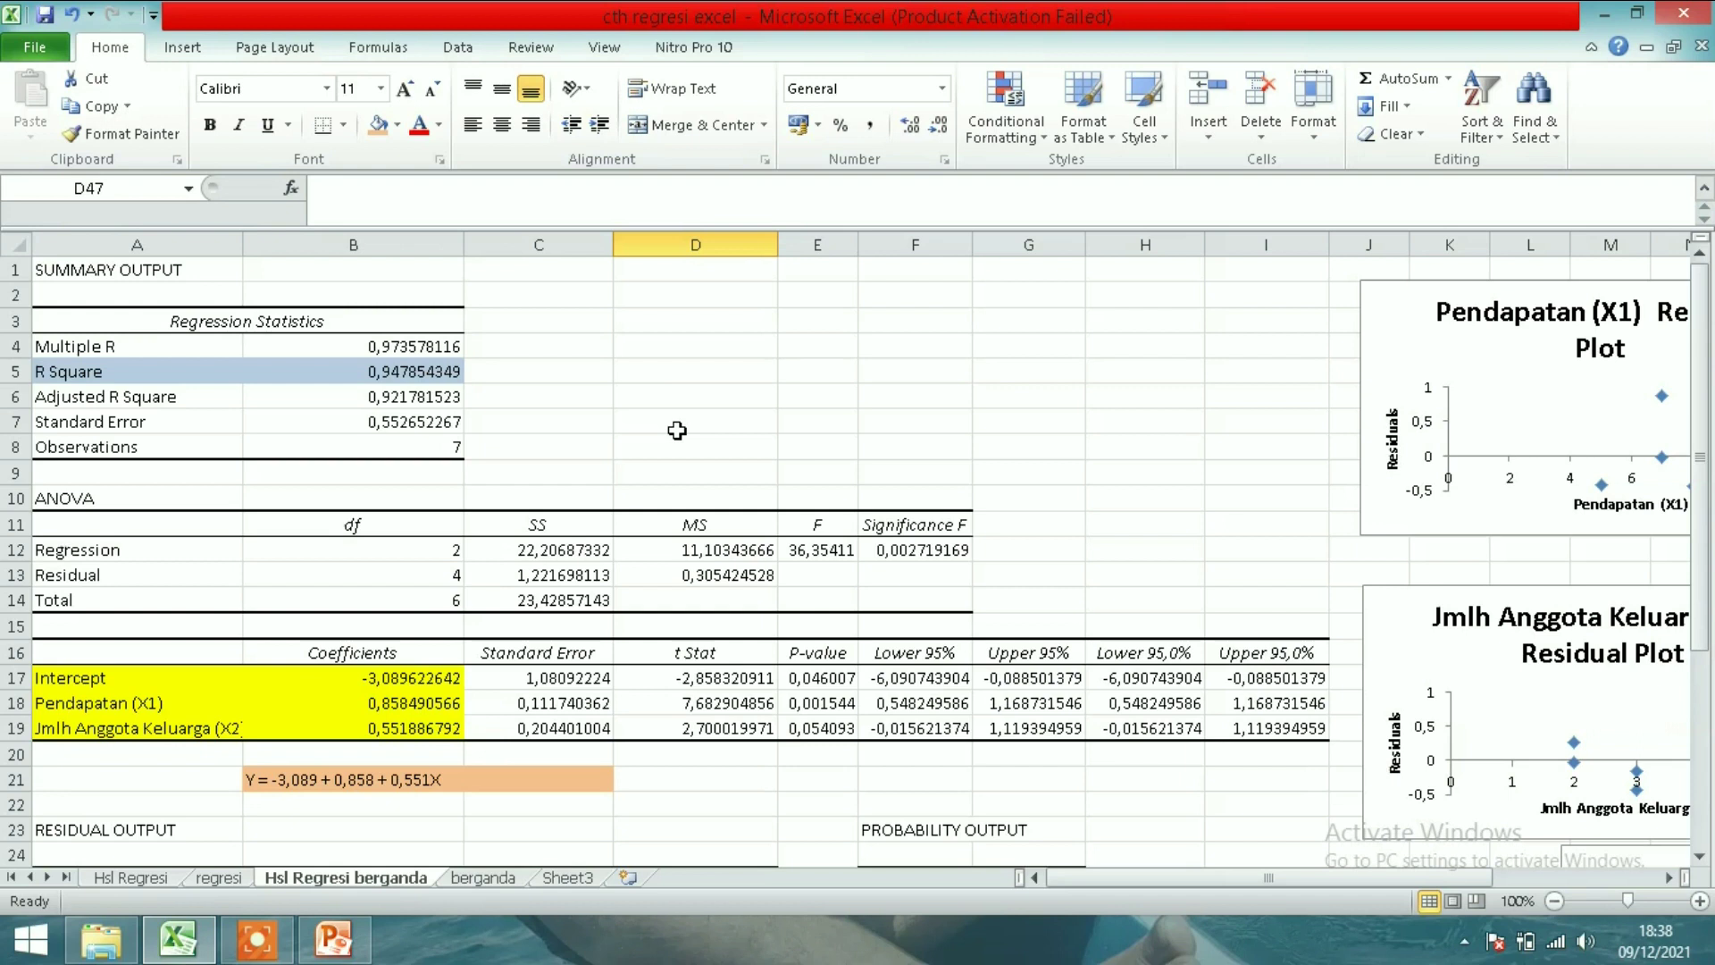
{"action": "left_click", "coordinate": [699, 477]}
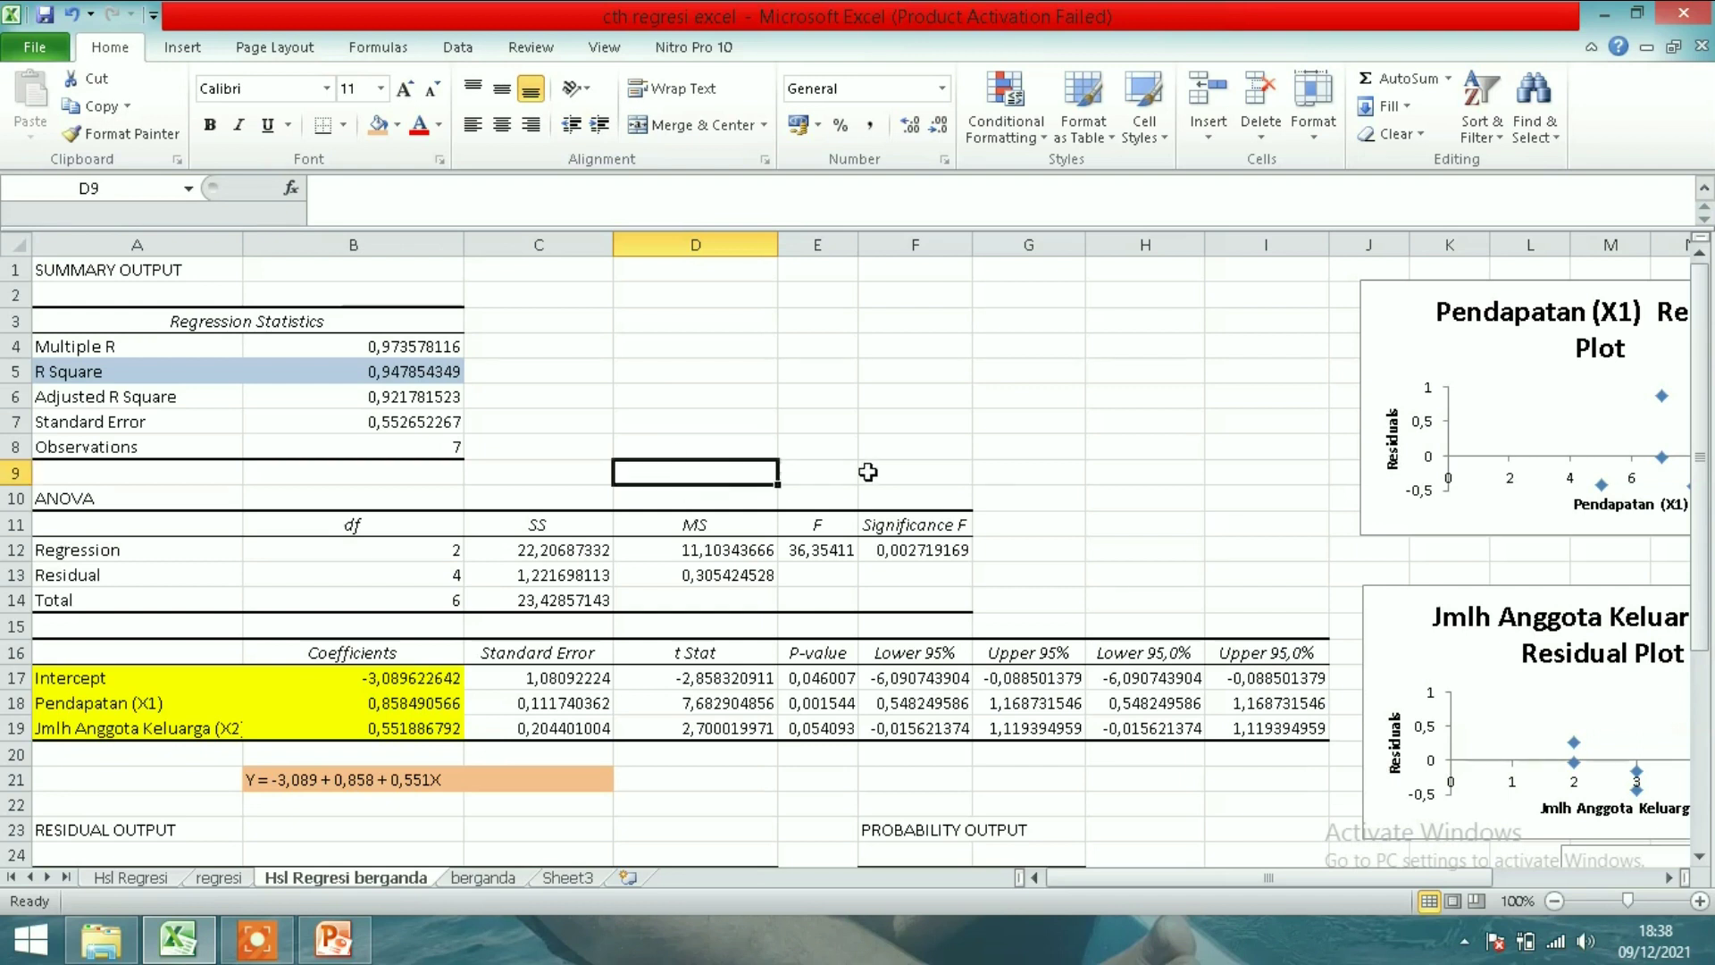
{"action": "left_click", "coordinate": [902, 479]}
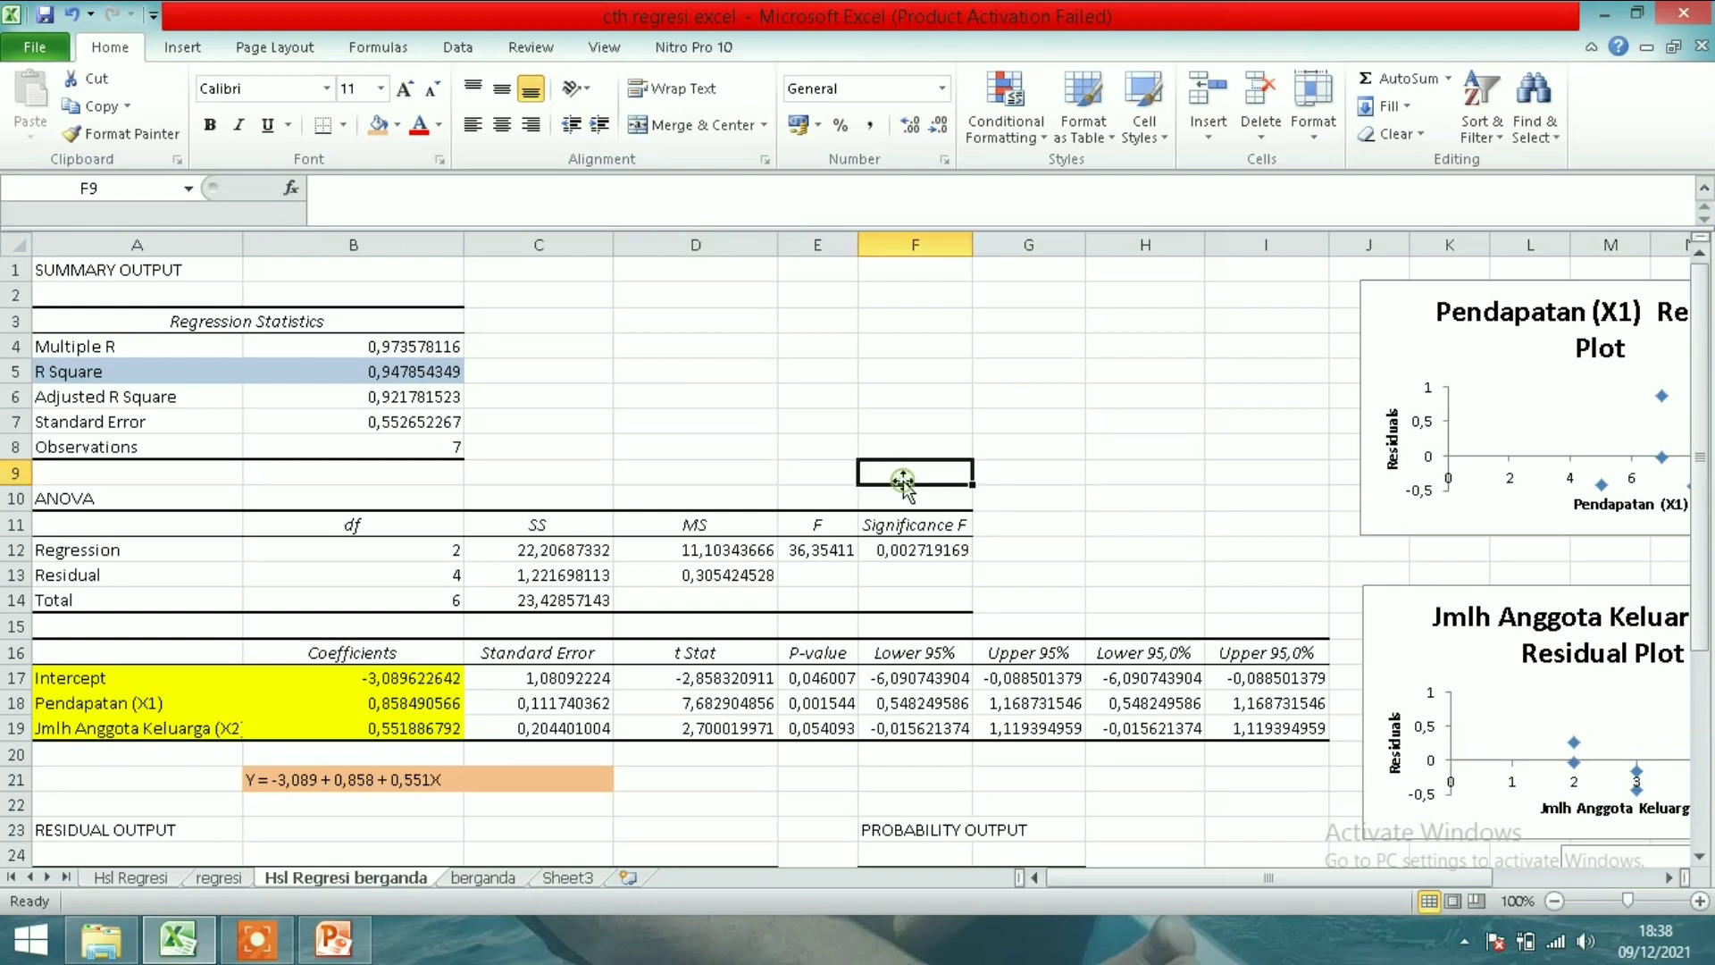
{"action": "left_click", "coordinate": [1025, 474]}
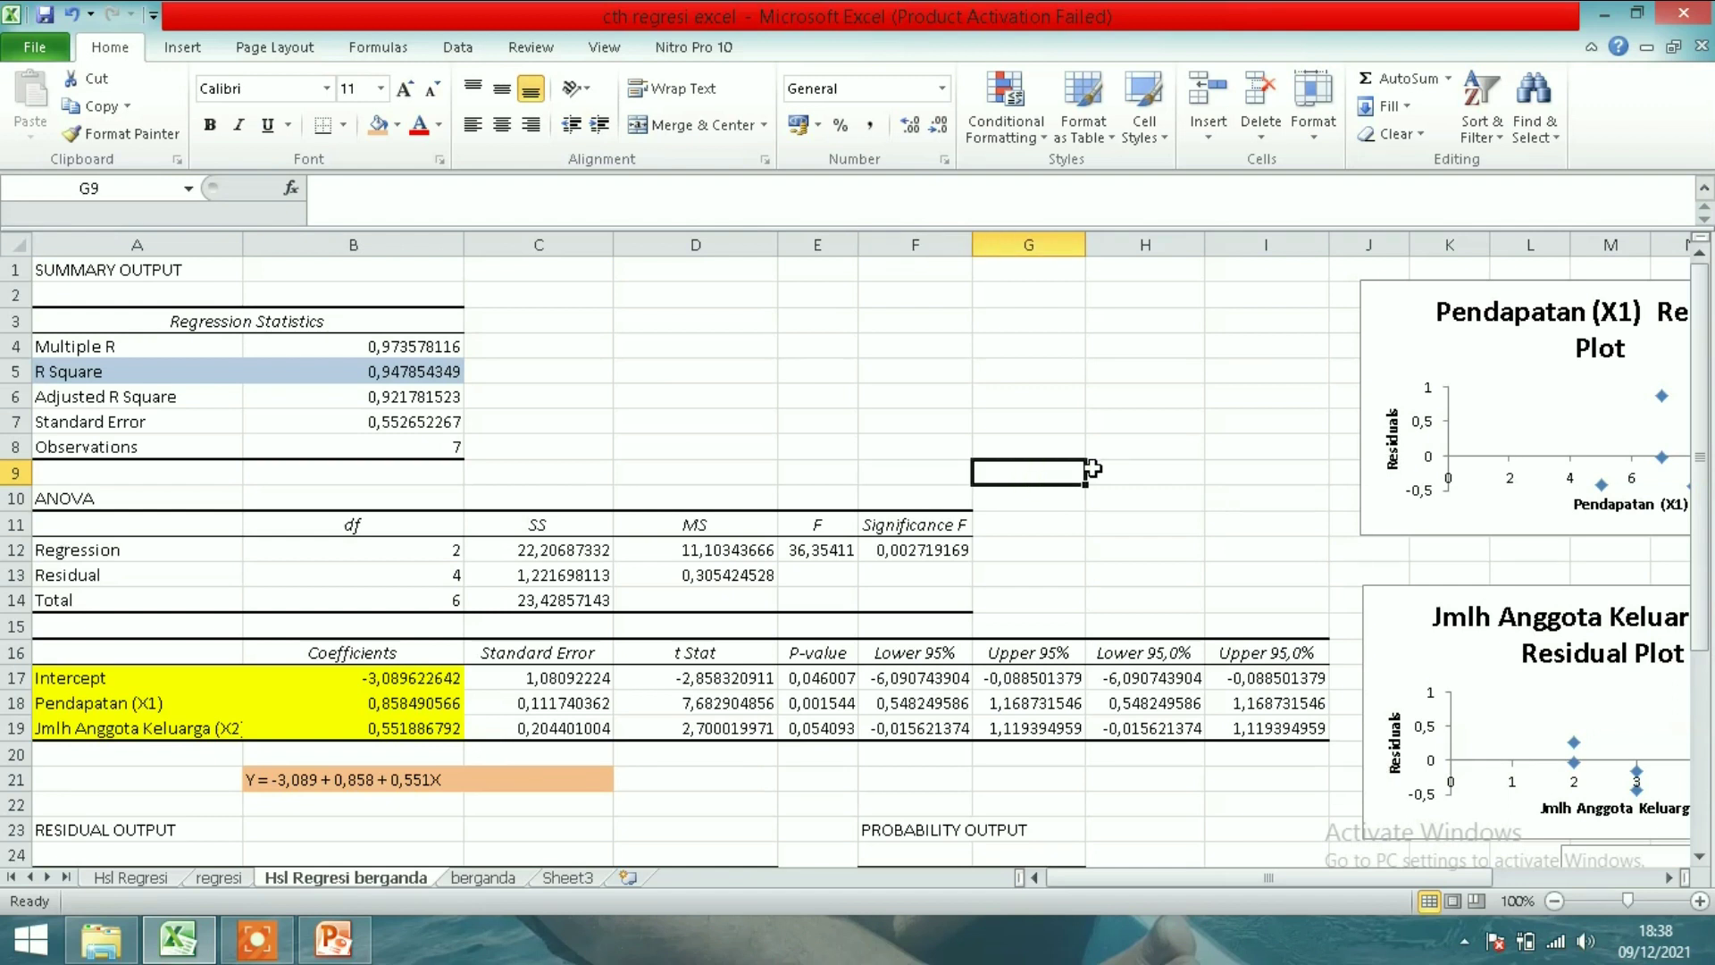
{"action": "left_click", "coordinate": [1138, 477]}
{"action": "left_click", "coordinate": [1326, 474]}
{"action": "left_click", "coordinate": [1108, 473]}
{"action": "left_click", "coordinate": [1042, 474]}
{"action": "left_click", "coordinate": [936, 477]}
{"action": "left_click", "coordinate": [804, 476]}
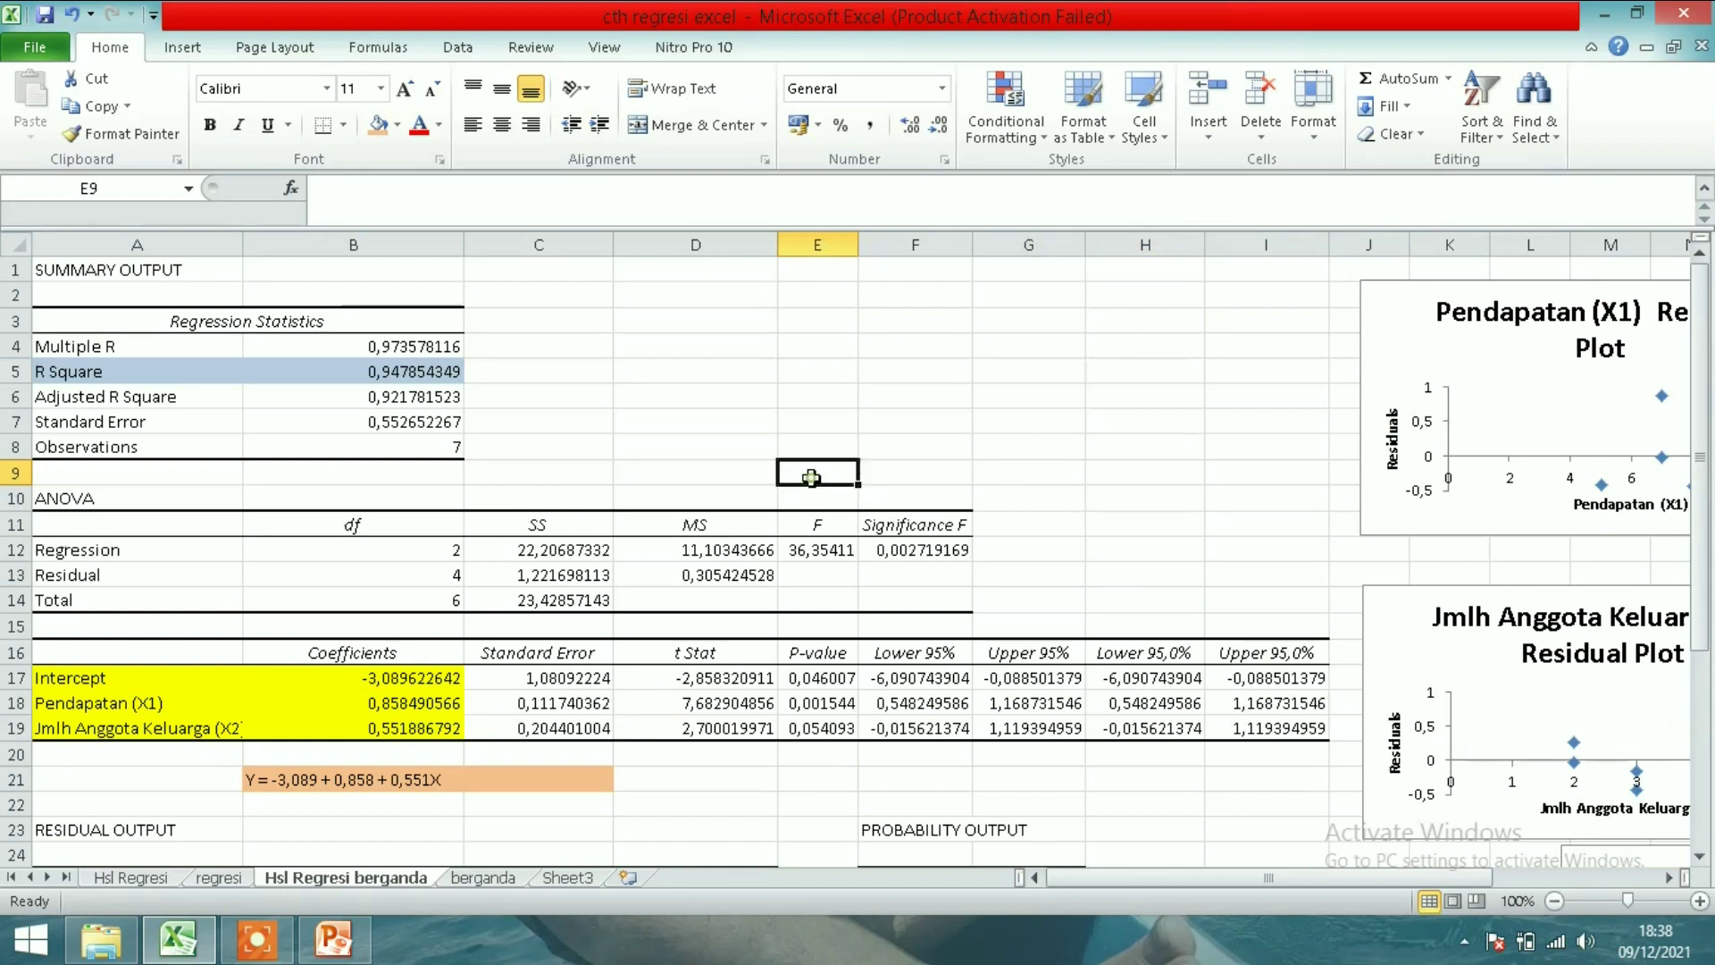
{"action": "left_click", "coordinate": [728, 473]}
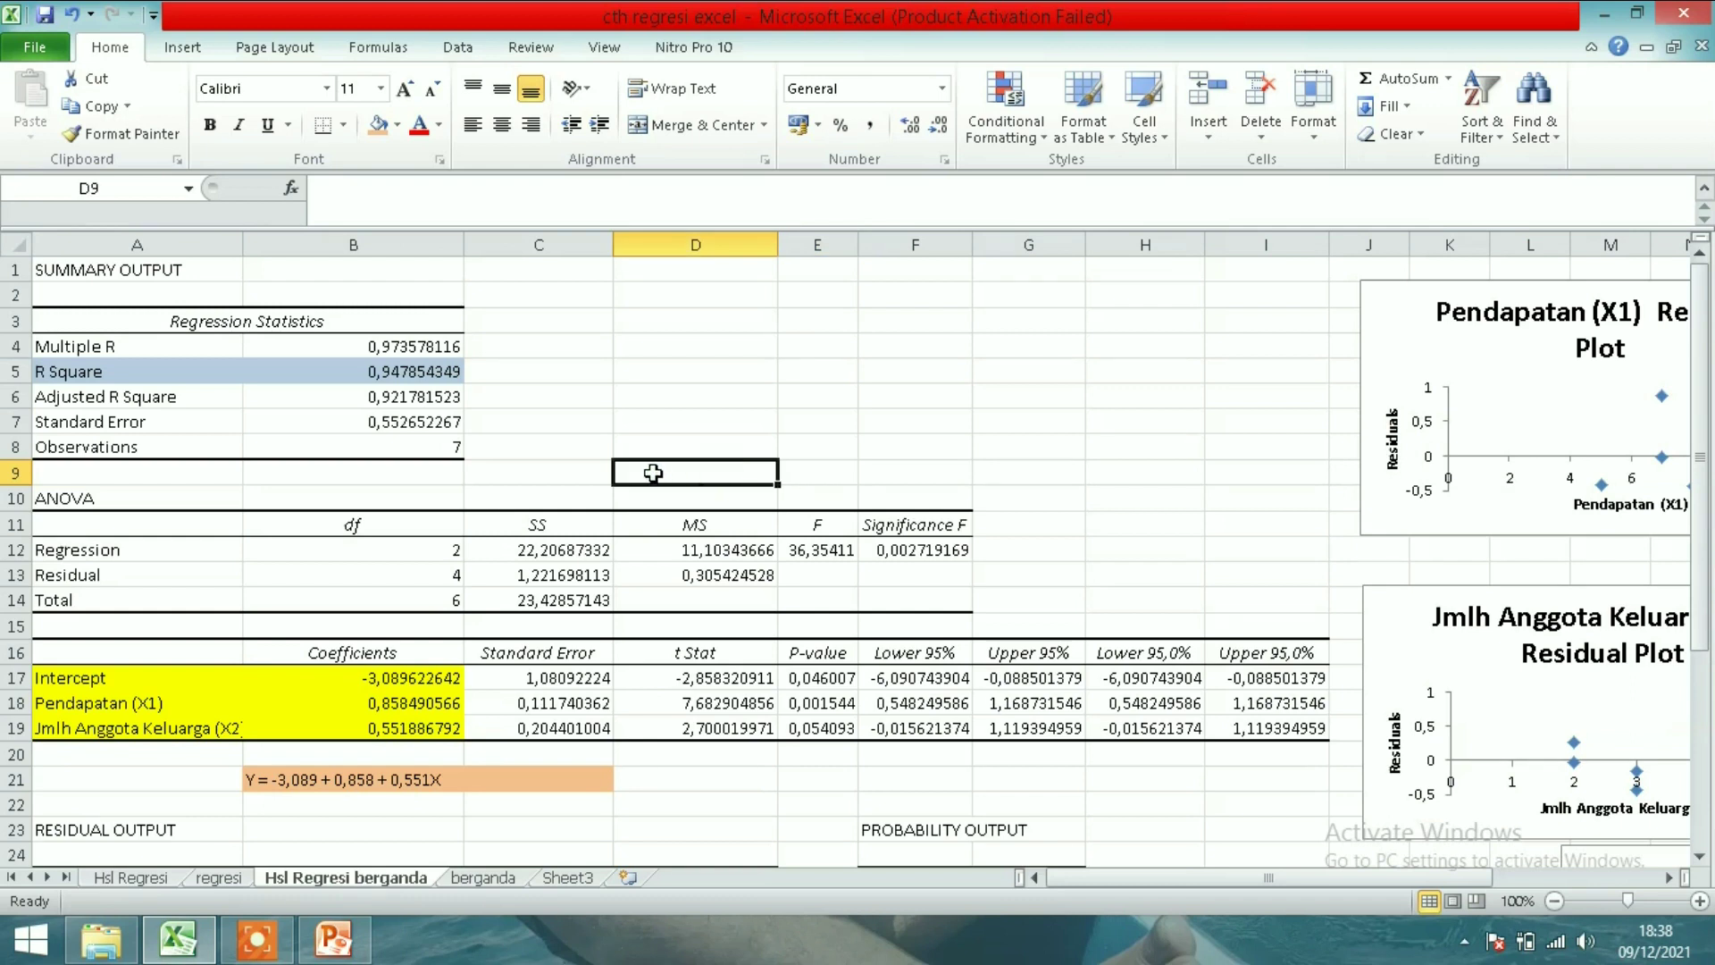
{"action": "left_click", "coordinate": [572, 474]}
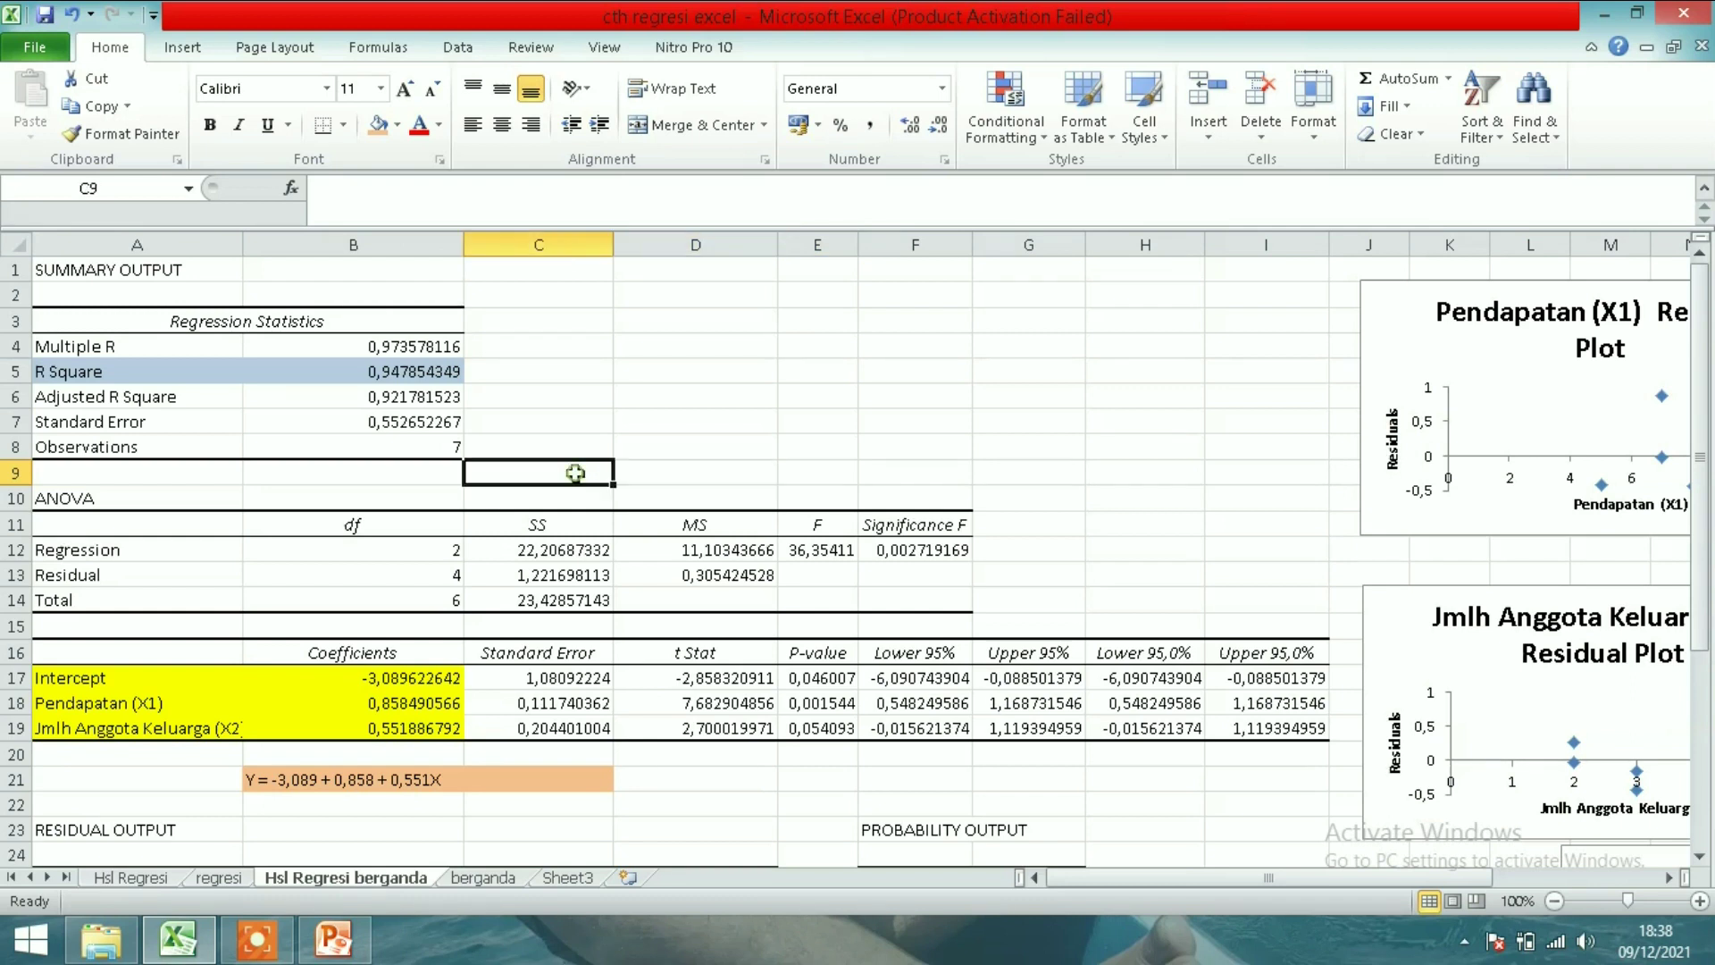
{"action": "left_click", "coordinate": [676, 477]}
{"action": "left_click", "coordinate": [824, 476]}
{"action": "left_click", "coordinate": [893, 477]}
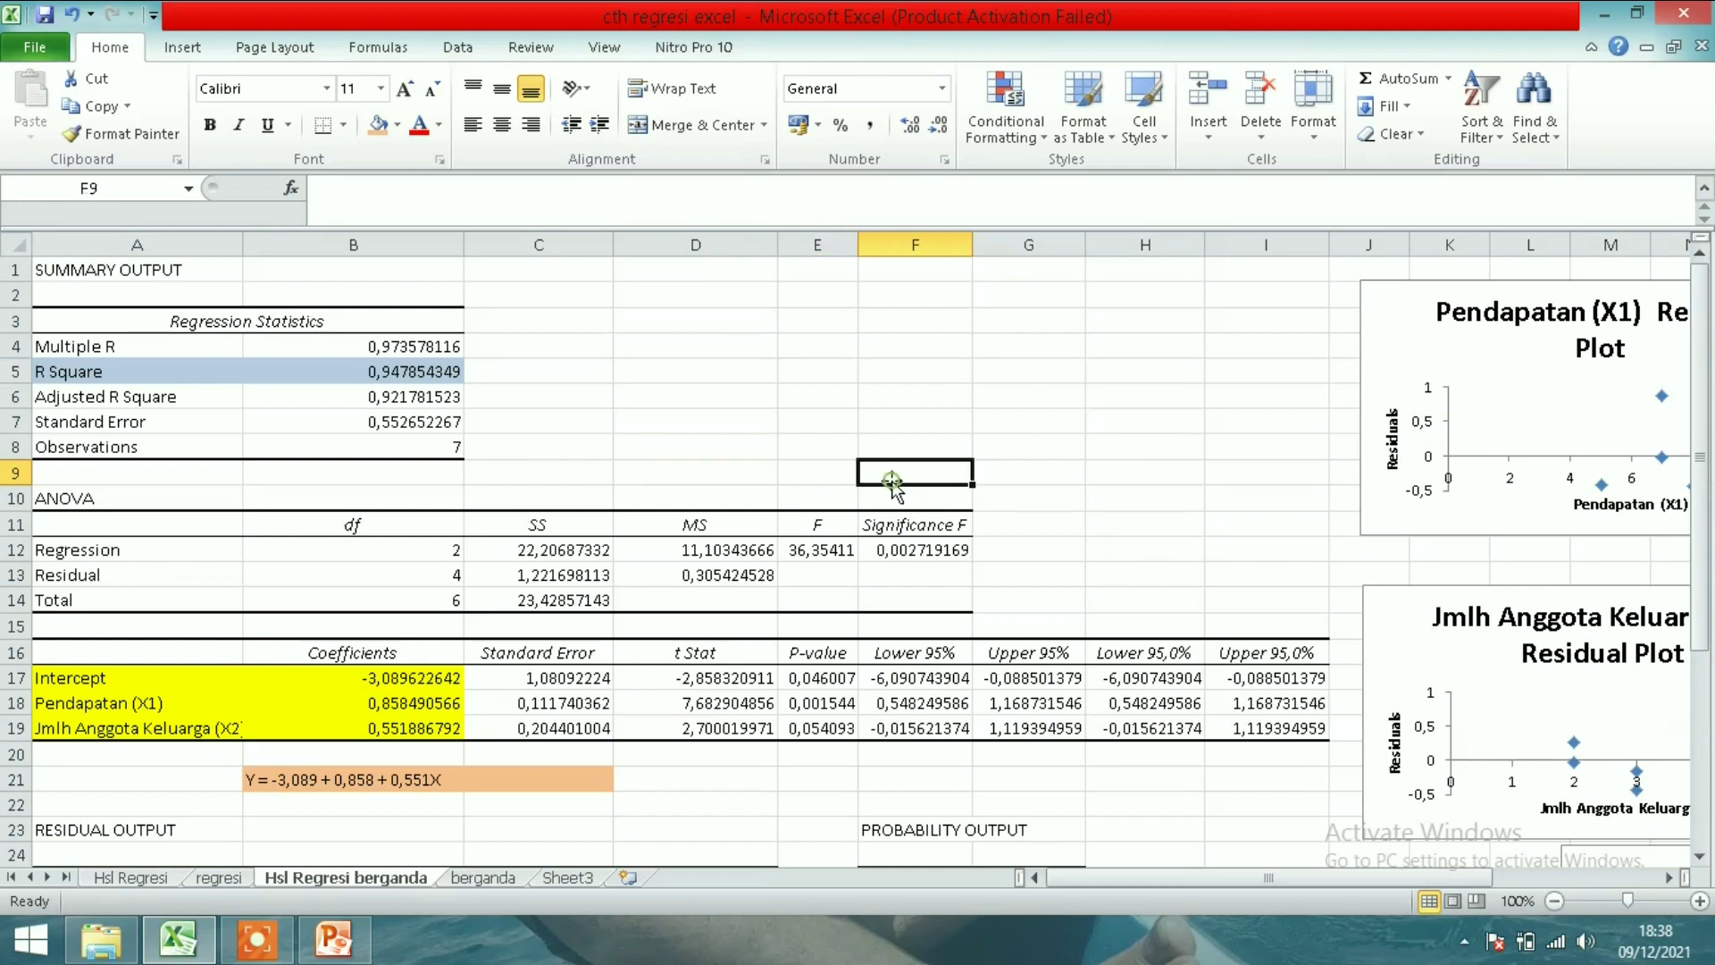
{"action": "left_click", "coordinate": [1007, 474]}
{"action": "left_click", "coordinate": [1117, 475]}
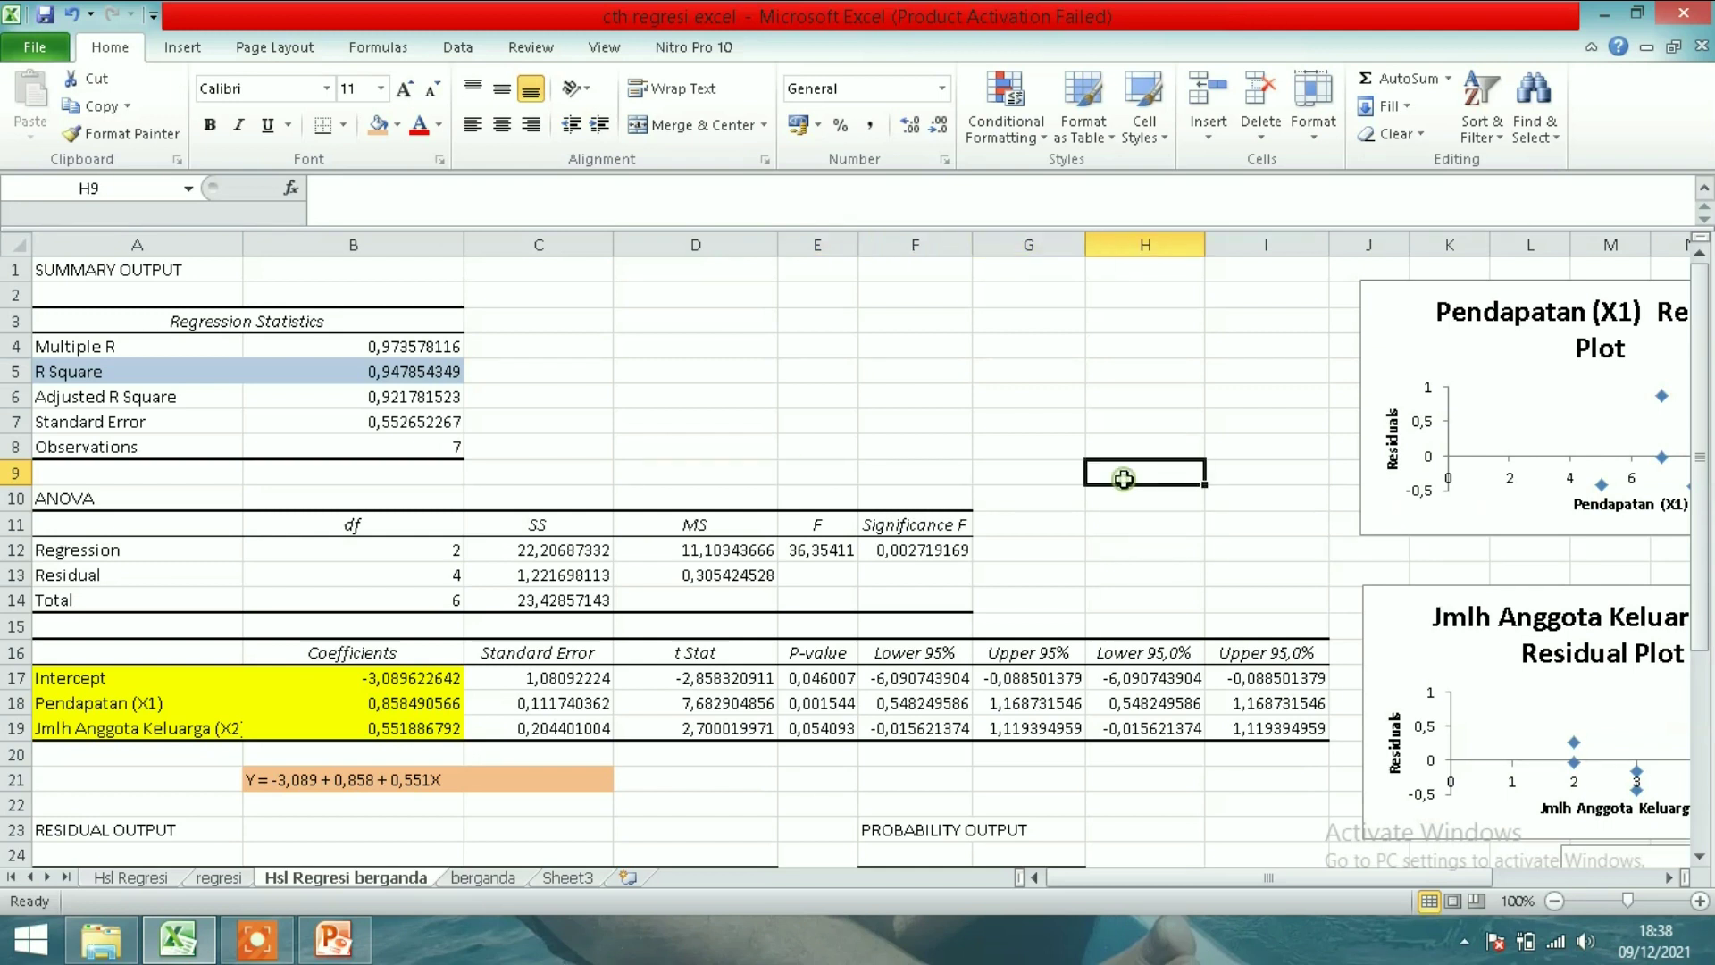
{"action": "left_click", "coordinate": [1225, 481]}
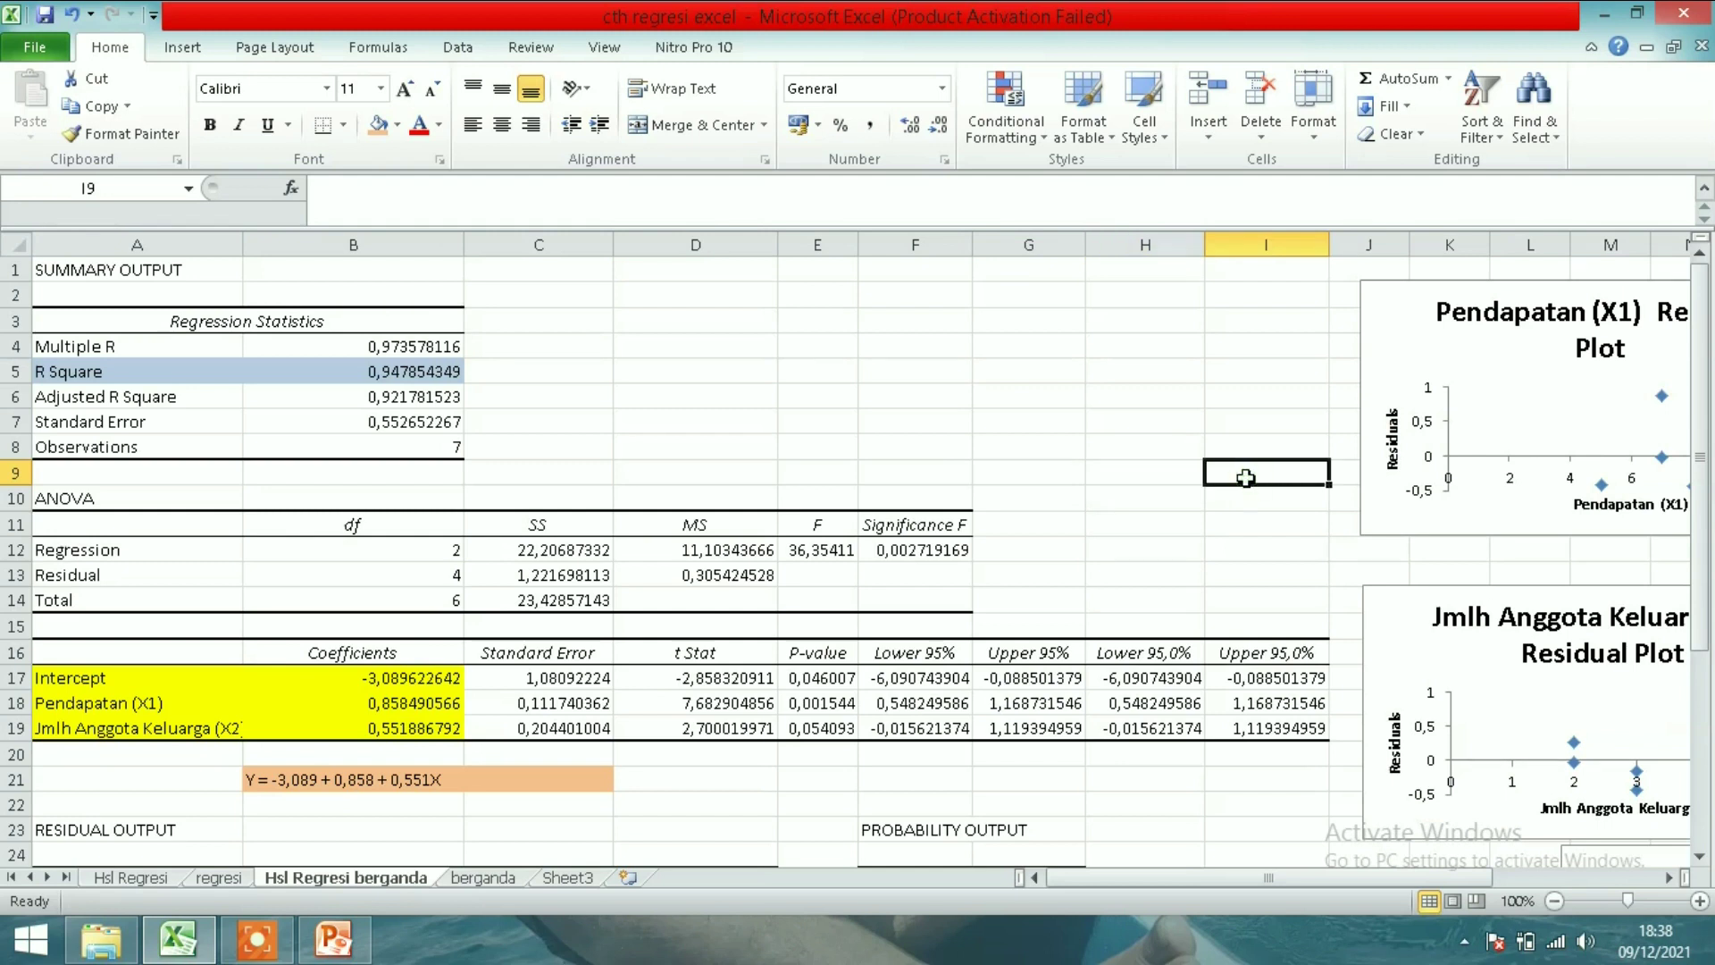
{"action": "left_click", "coordinate": [1163, 477]}
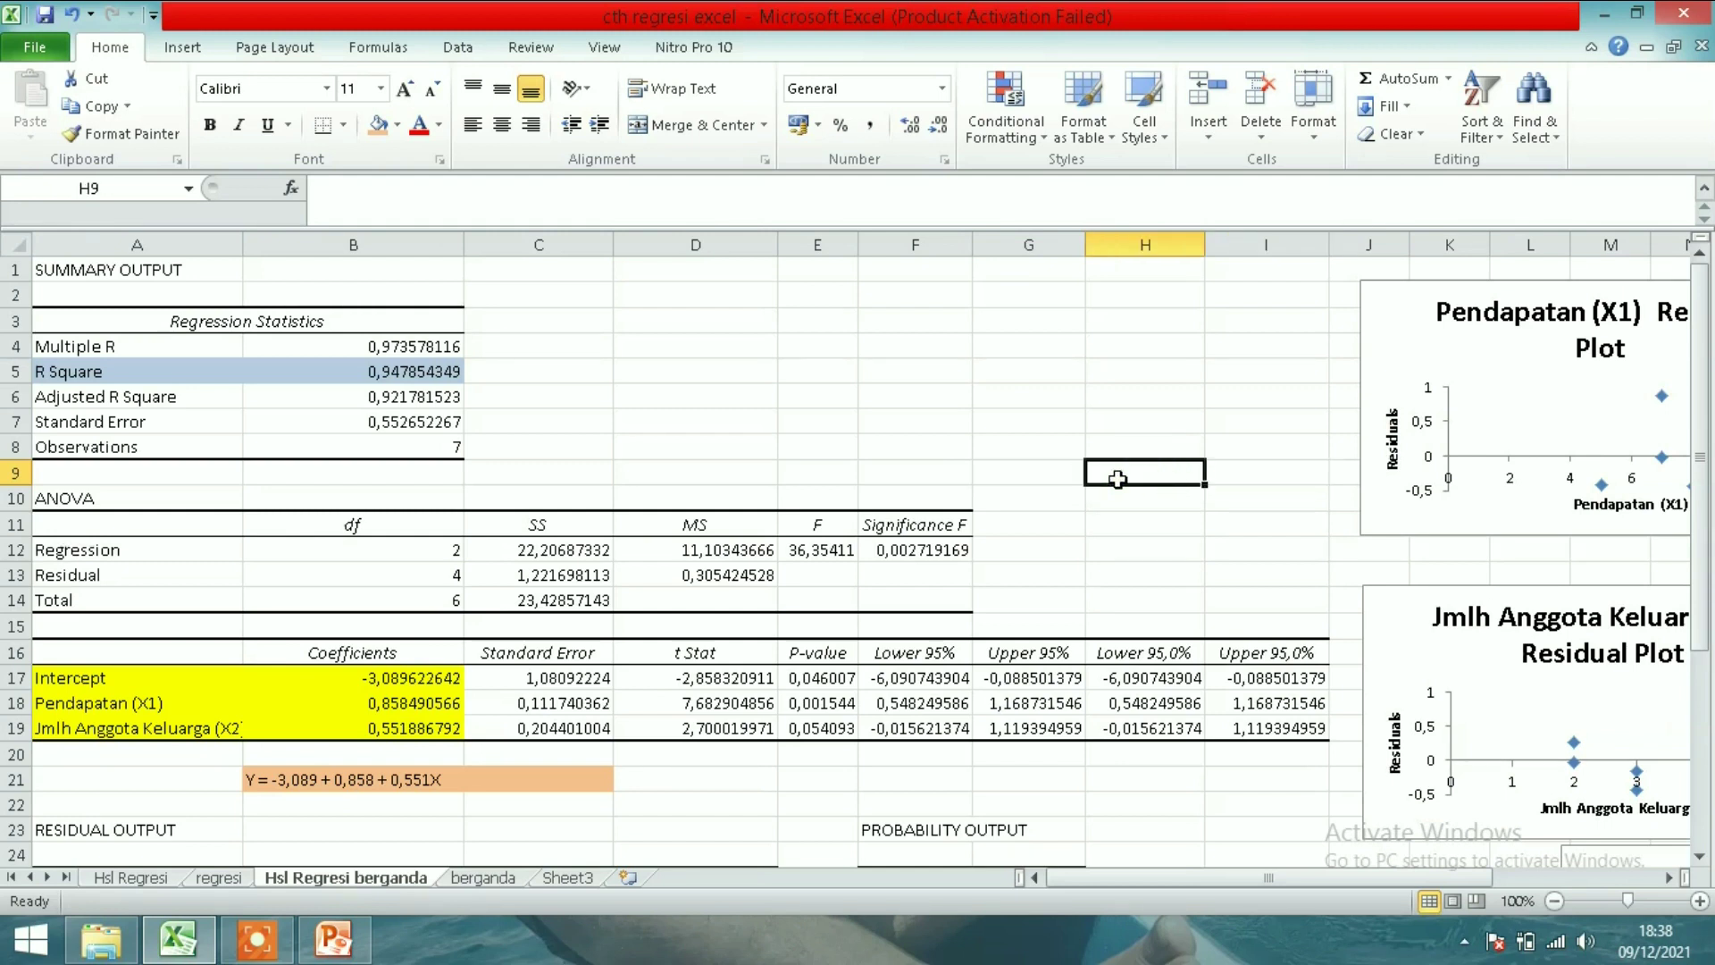
{"action": "left_click", "coordinate": [1070, 482]}
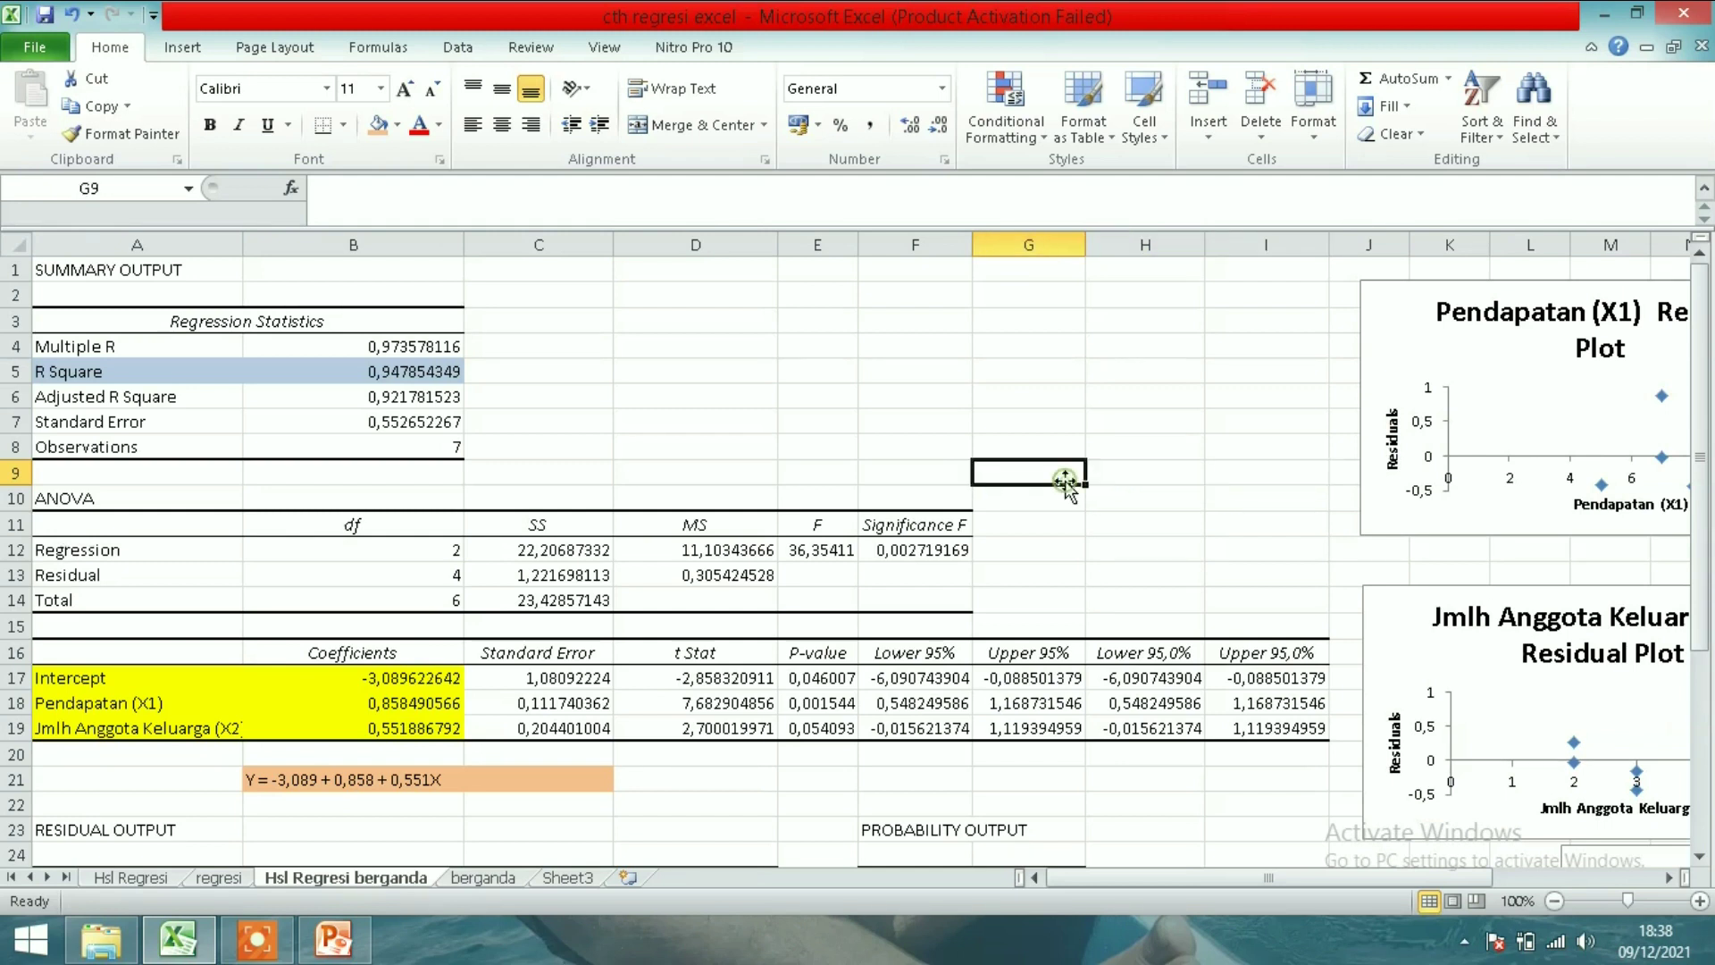